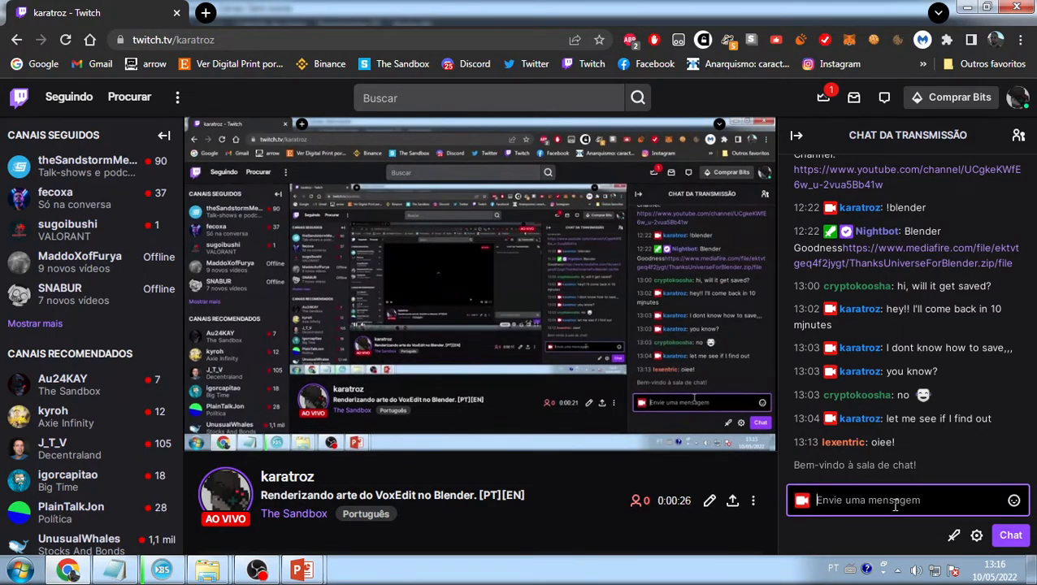
# - Switch from the stream page to OBS Studio, then minimize everything to show the desktop
pyautogui.hotkey('alt', 'Tab')
pyautogui.hotkey('alt', 'Tab')
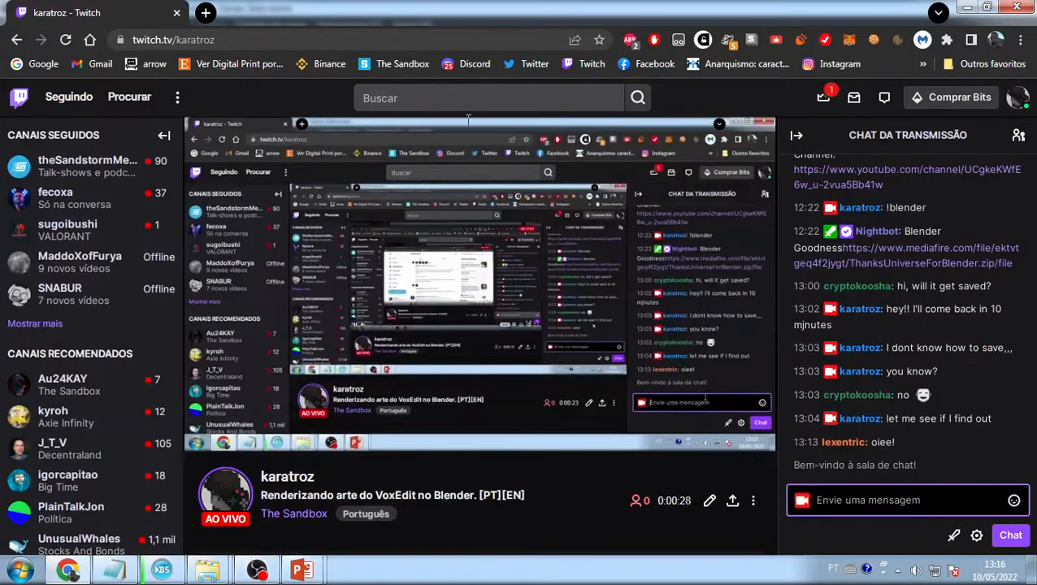
pyautogui.hotkey('alt', 'Tab')
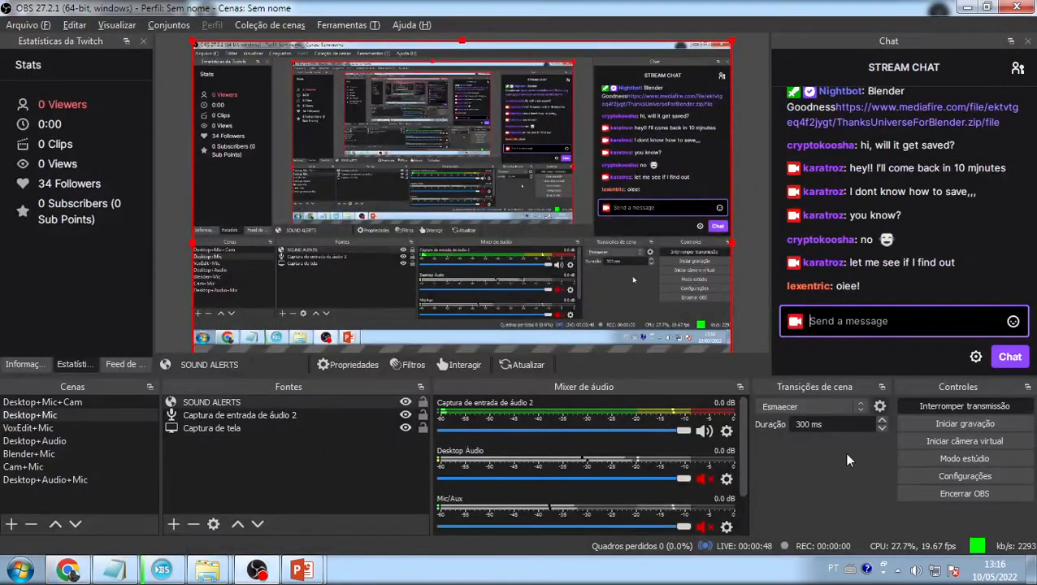
pyautogui.click(71, 572)
pyautogui.click(71, 572)
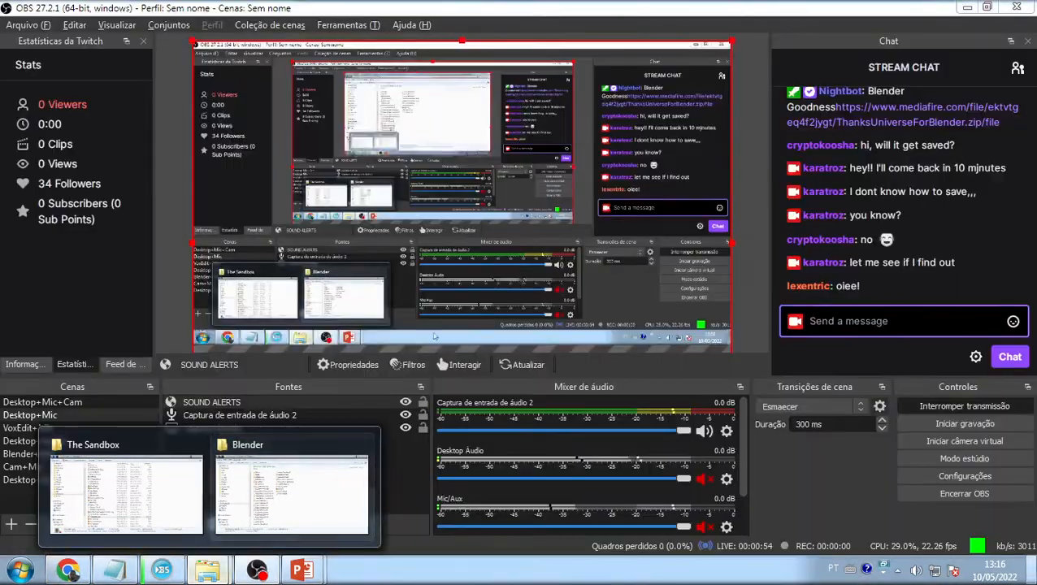
pyautogui.press('super+d')
# - Close the 'Streaming will start soon...' slideshow and save TheSandbox.pptx
pyautogui.click(303, 571)
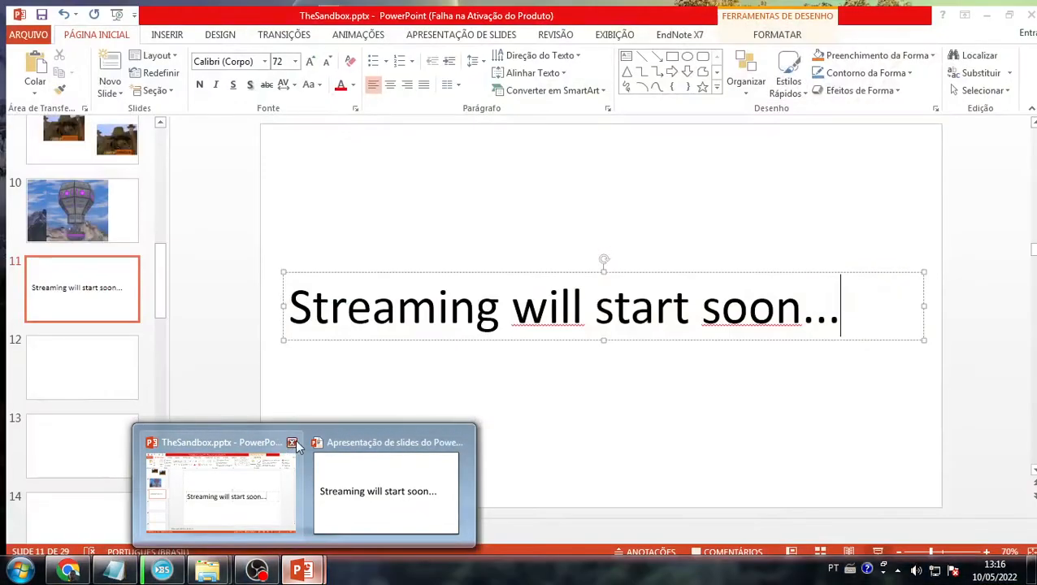
pyautogui.click(293, 443)
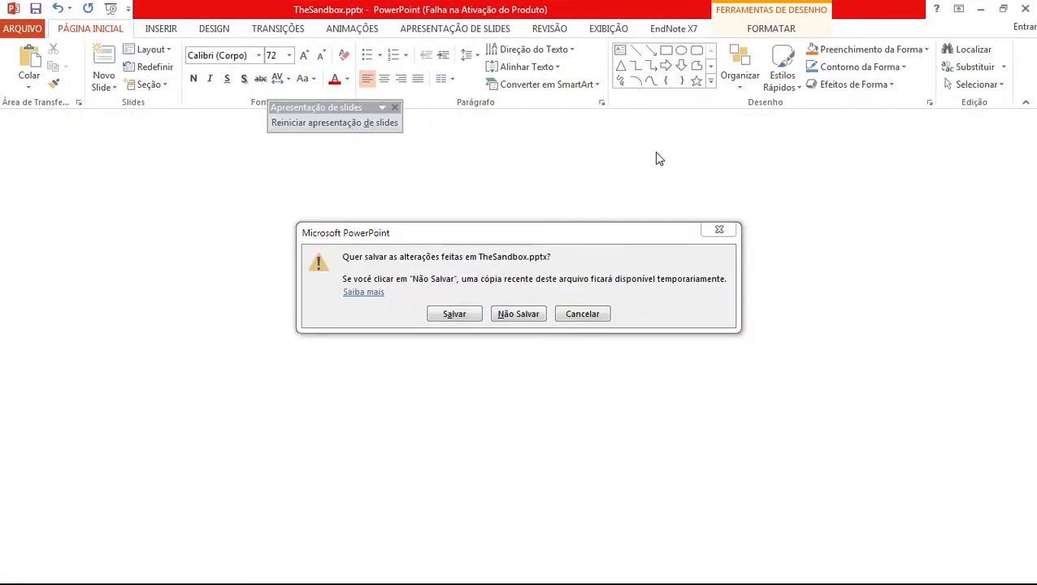
pyautogui.click(460, 313)
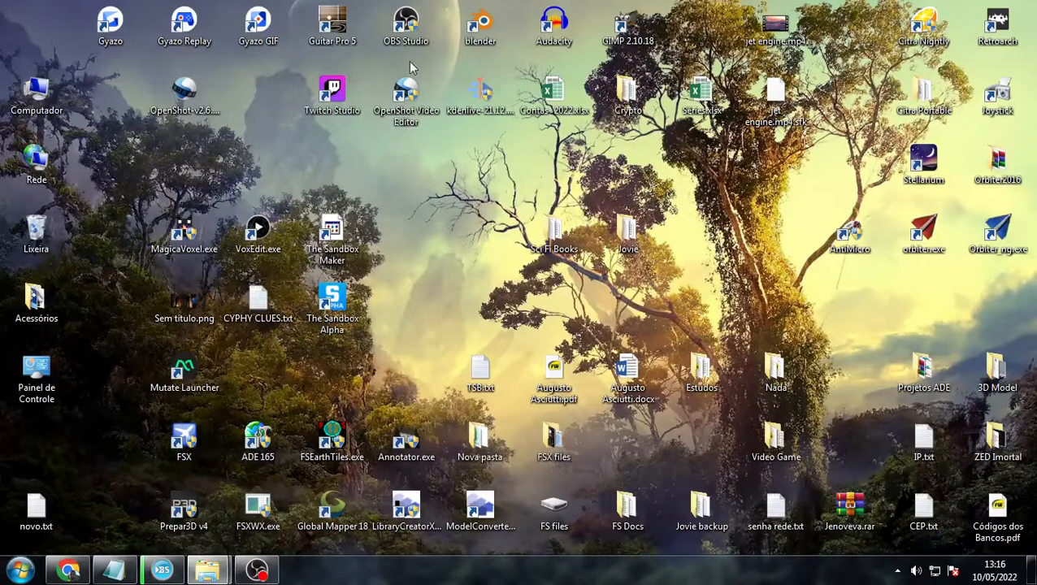
# - Launch Blender from its desktop shortcut and restore the Twitch page in Chrome
pyautogui.click(480, 24)
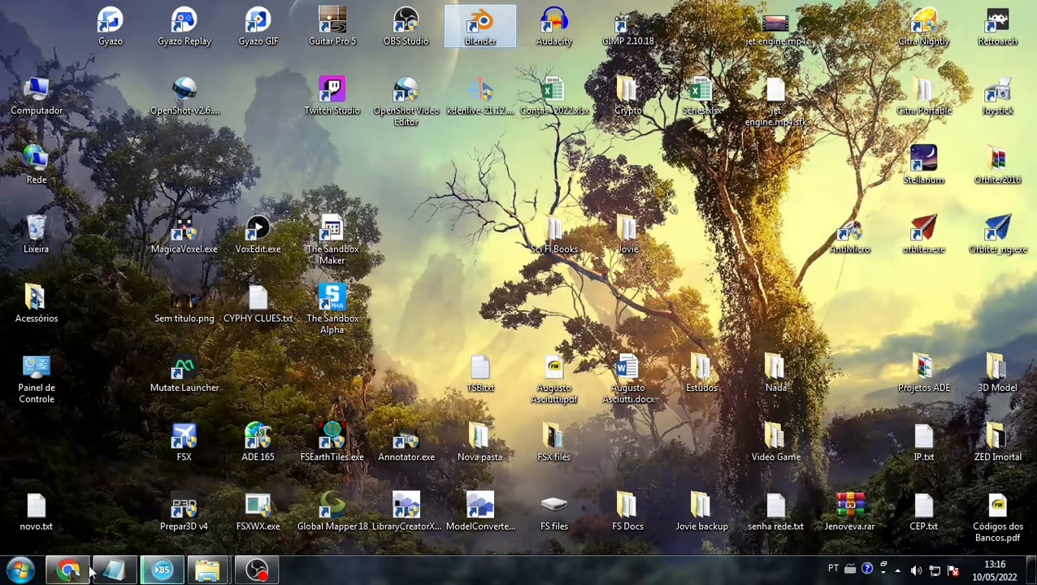
pyautogui.click(68, 569)
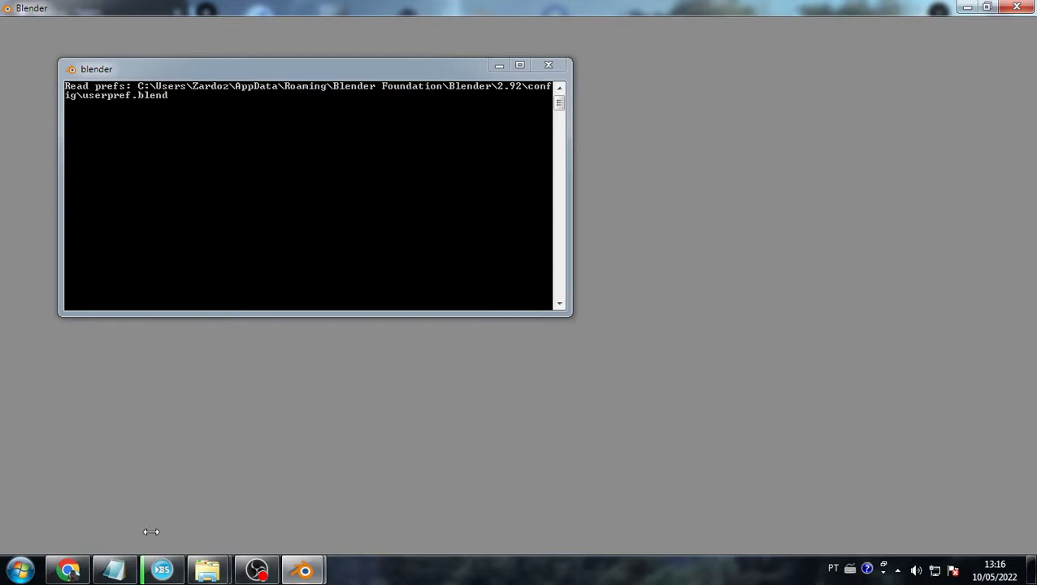
pyautogui.click(68, 569)
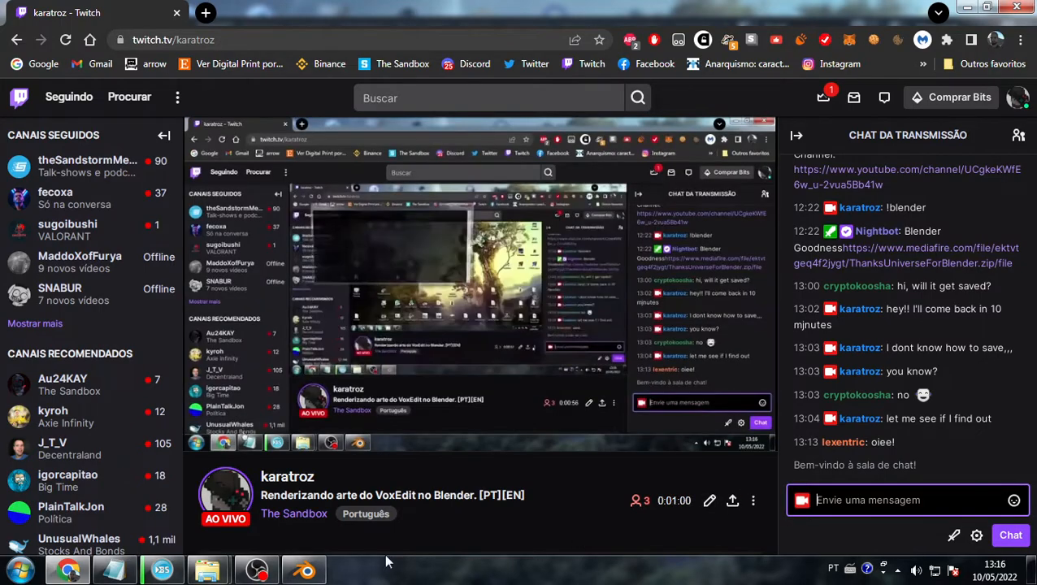
pyautogui.click(257, 569)
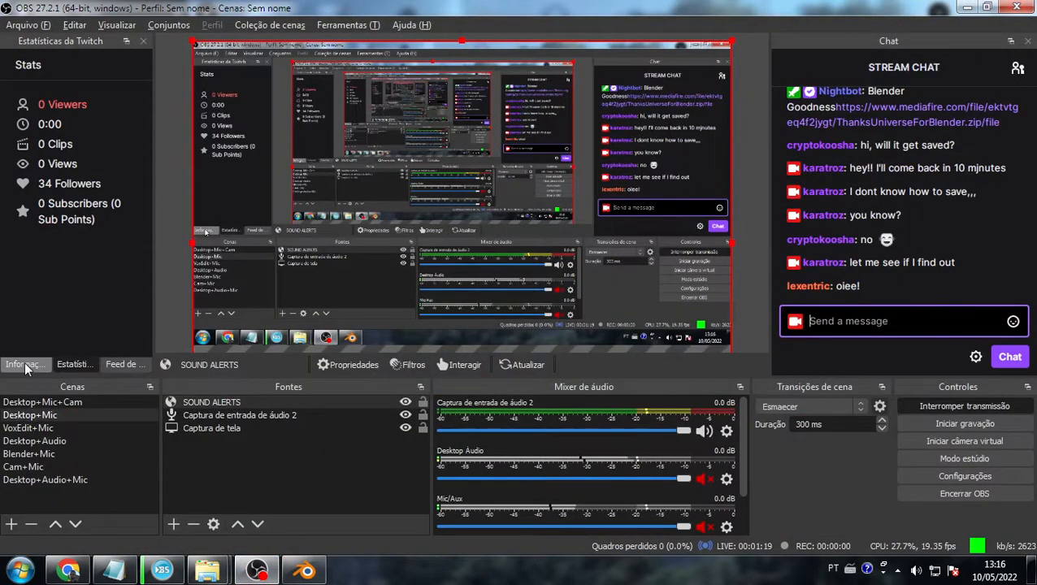
pyautogui.click(107, 365)
pyautogui.click(70, 364)
pyautogui.click(120, 364)
pyautogui.click(73, 364)
pyautogui.hotkey('alt', 'Tab')
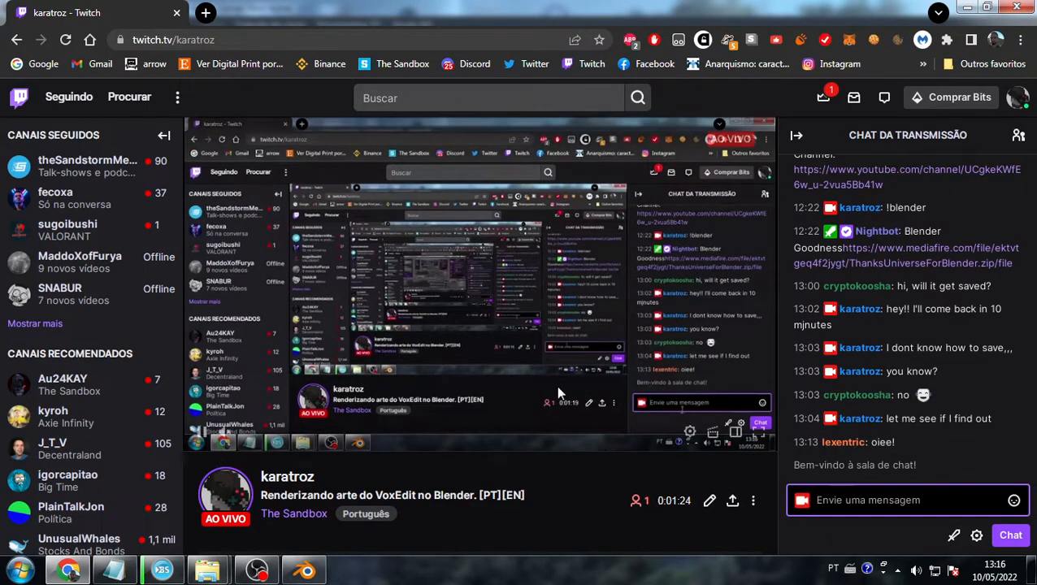
# - In Blender, dismiss the splash screen, delete the default cube, then return to the Twitch page
pyautogui.click(306, 571)
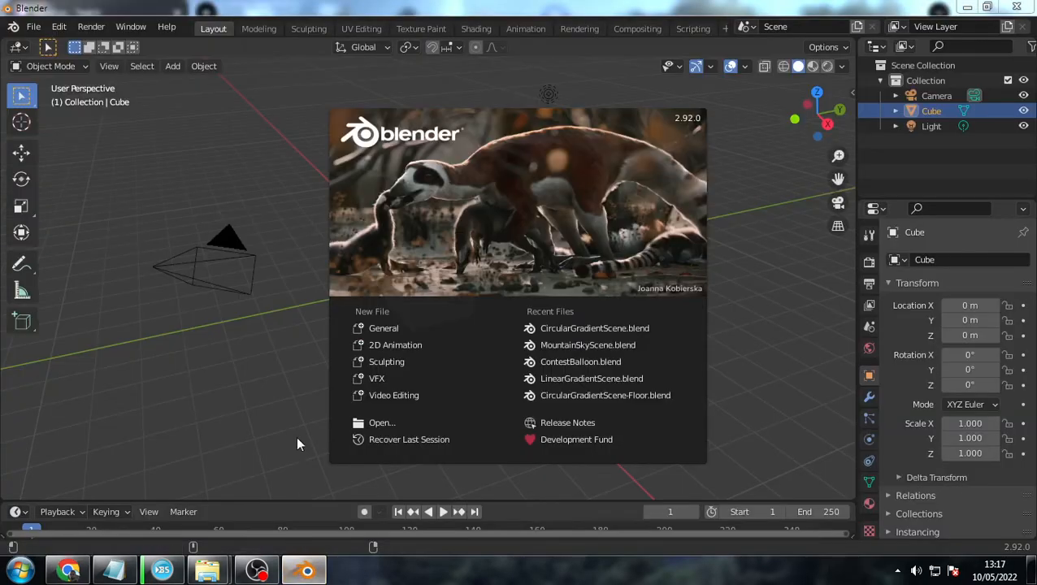
pyautogui.click(294, 439)
pyautogui.keyDown('shift'); pyautogui.click(413, 301); pyautogui.keyUp('shift')
pyautogui.keyDown('shift'); pyautogui.click(405, 294); pyautogui.keyUp('shift')
pyautogui.press('Delete')
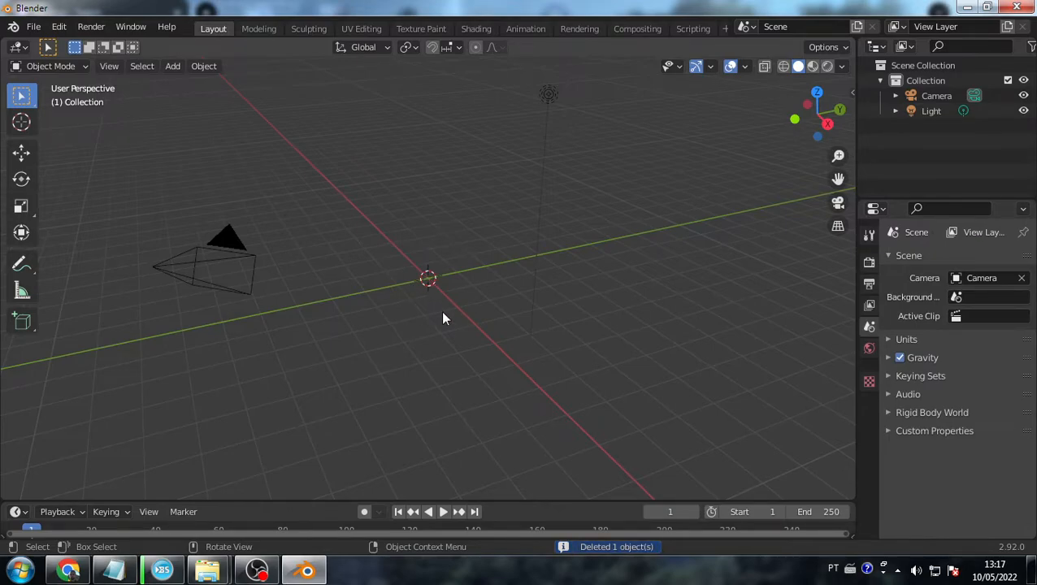
pyautogui.hotkey('alt', 'Tab')
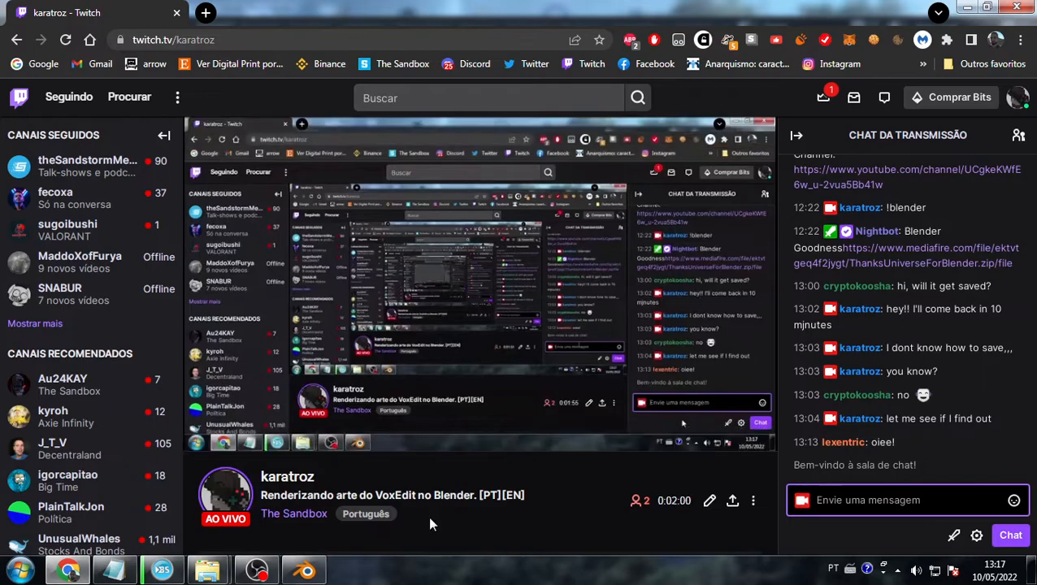
# - Switch from the Twitch page back to the Blender window
pyautogui.hotkey('alt', 'Tab')
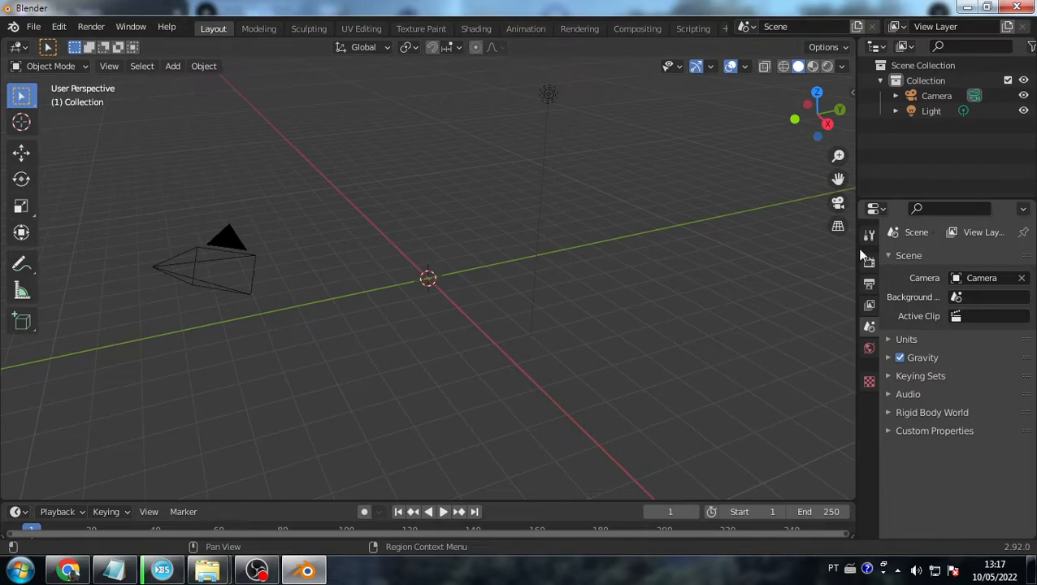
# - Zoom out and orbit around the camera and light, select the Light, then bring up the Twitch page
pyautogui.scroll(-4, 455, 385)
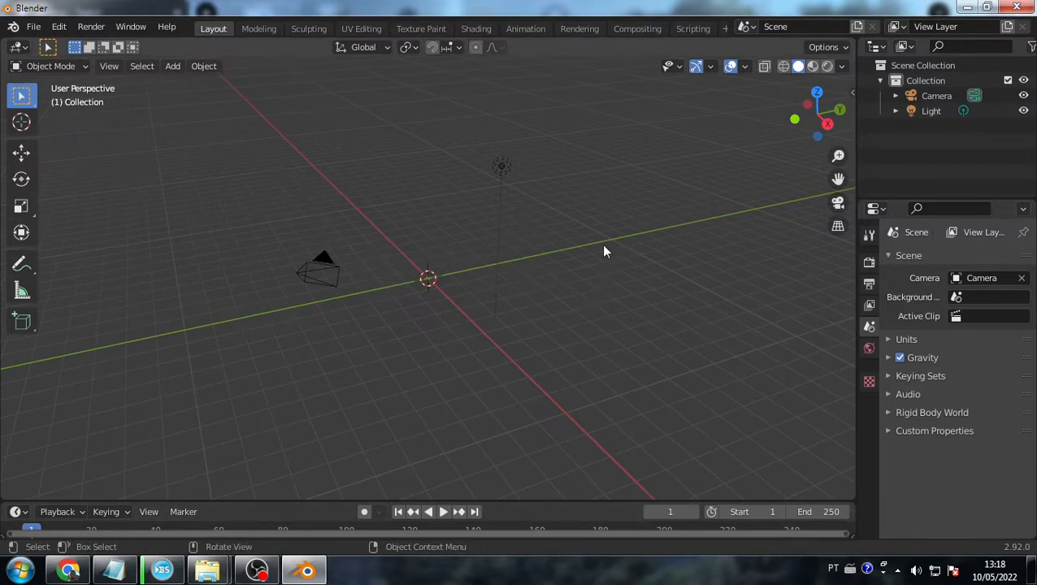
pyautogui.rightClick(479, 268)
pyautogui.moveTo(590, 262); pyautogui.dragTo(605, 299, button='middle')
pyautogui.moveTo(478, 238); pyautogui.dragTo(431, 293, button='middle')
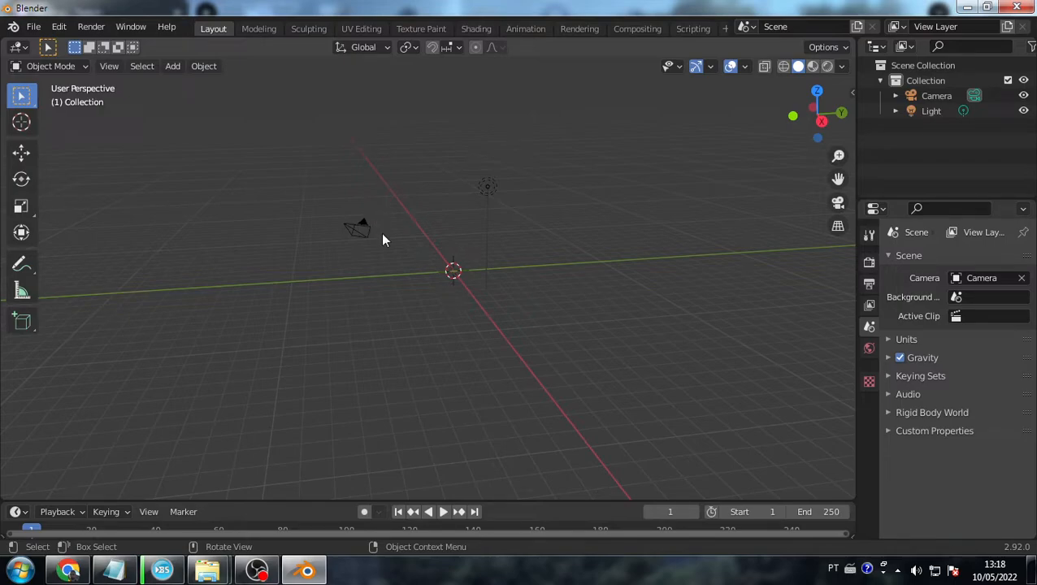
pyautogui.click(486, 186)
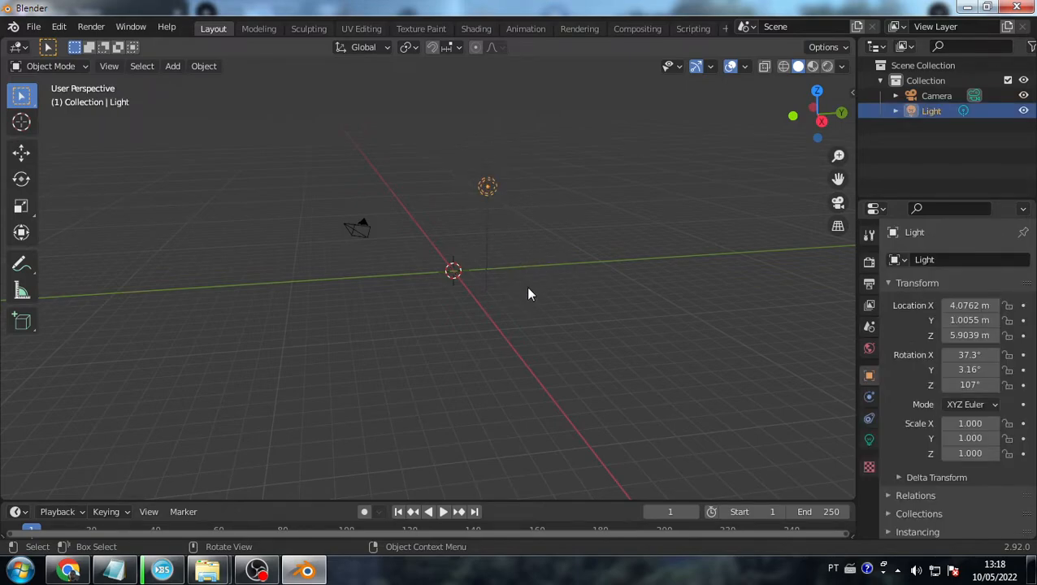
pyautogui.moveTo(489, 317); pyautogui.dragTo(532, 324, button='middle')
pyautogui.hotkey('alt', 'Tab')
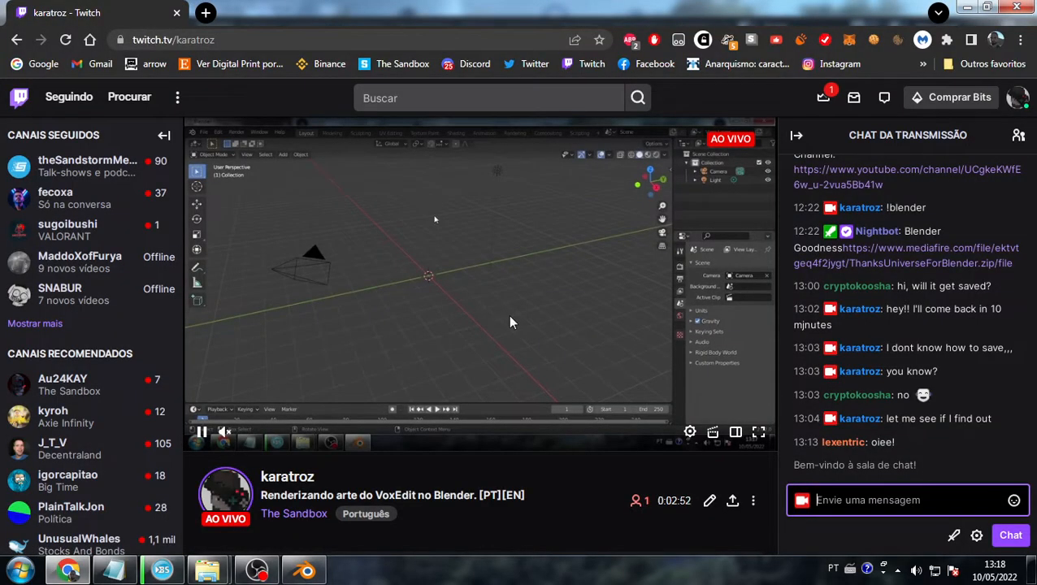
pyautogui.hotkey('alt', 'Tab')
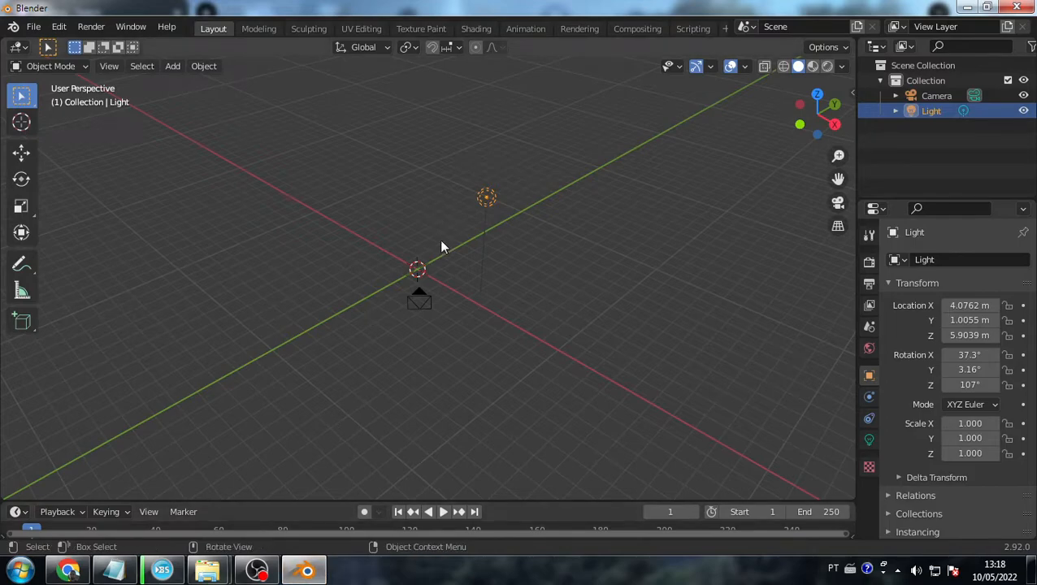
pyautogui.hotkey('alt', 'Tab')
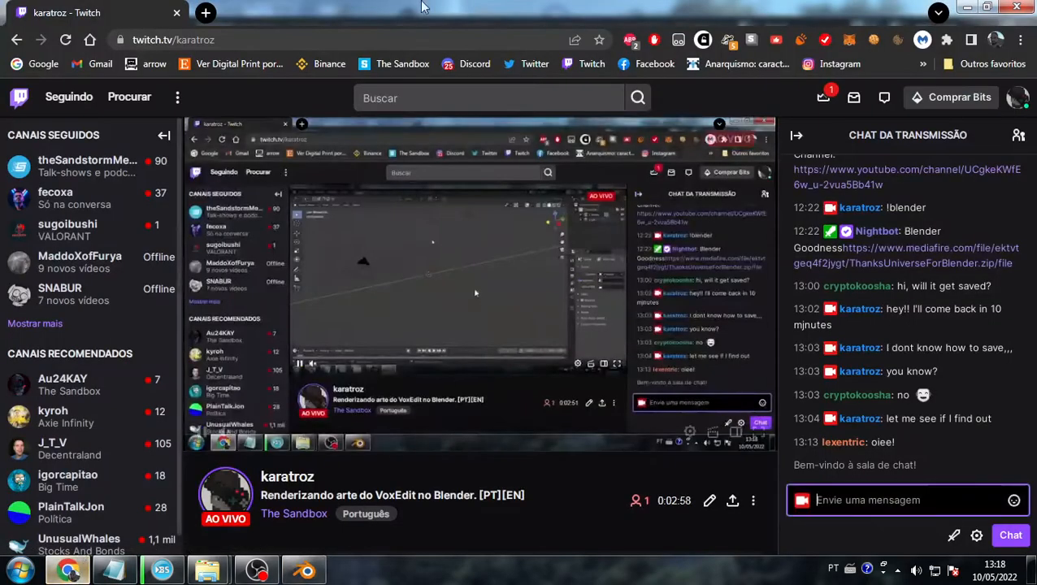
pyautogui.click(204, 13)
pyautogui.write('blender')
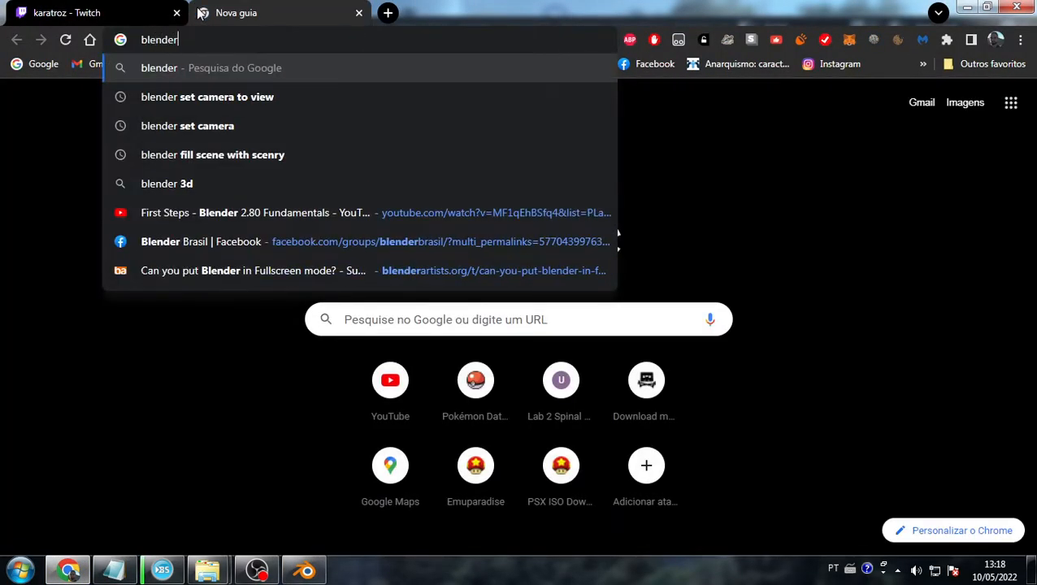
pyautogui.press('Return')
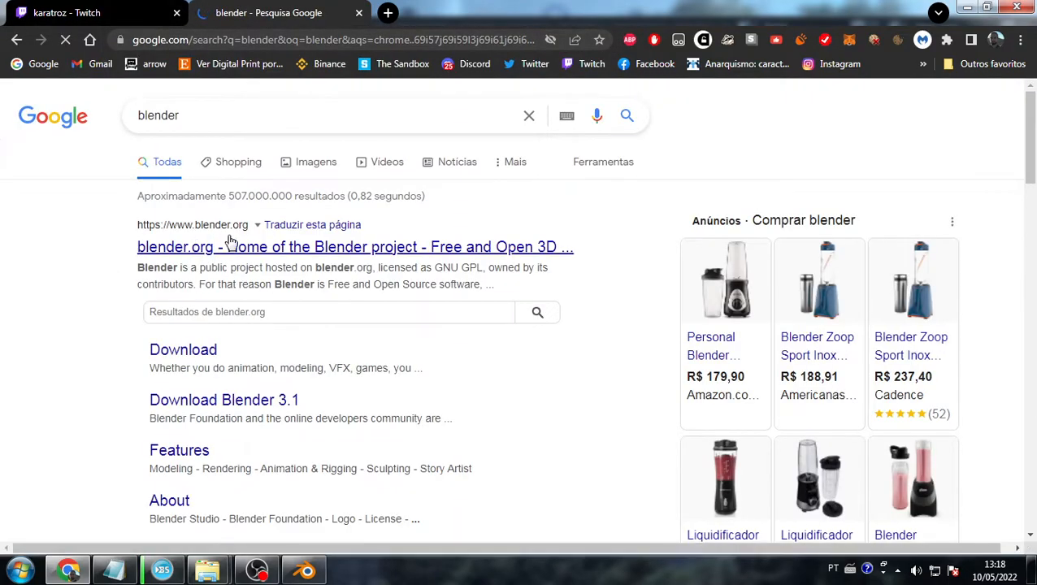
pyautogui.click(256, 252)
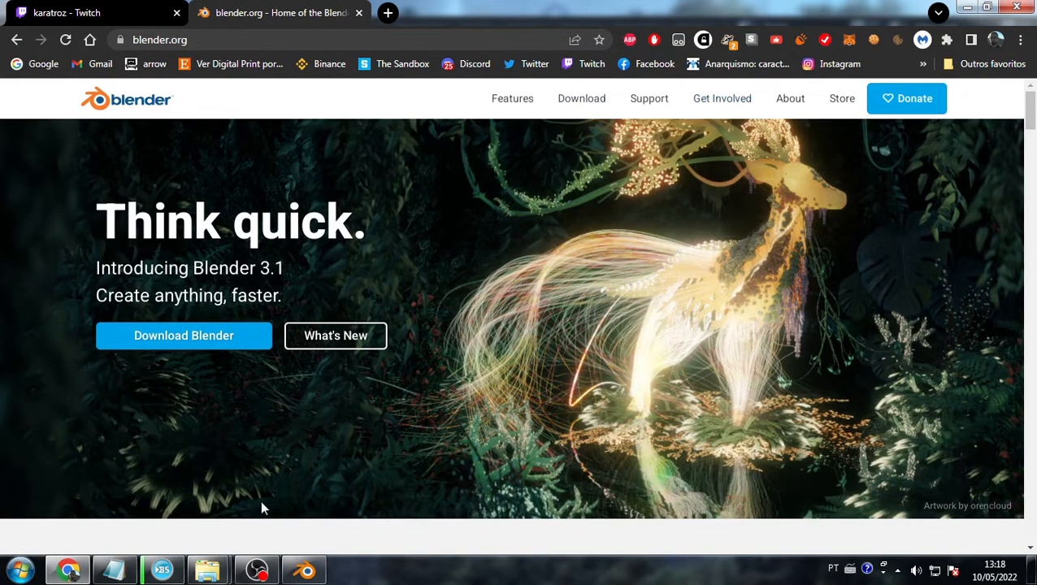
pyautogui.scroll(-5, 301, 329)
pyautogui.scroll(5, 537, 405)
pyautogui.click(16, 572)
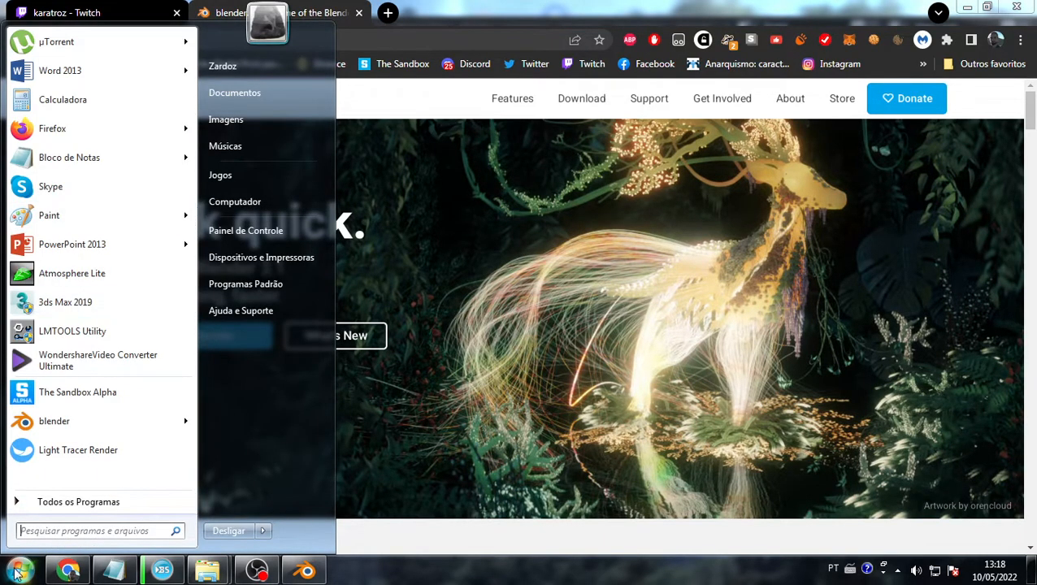
pyautogui.click(15, 576)
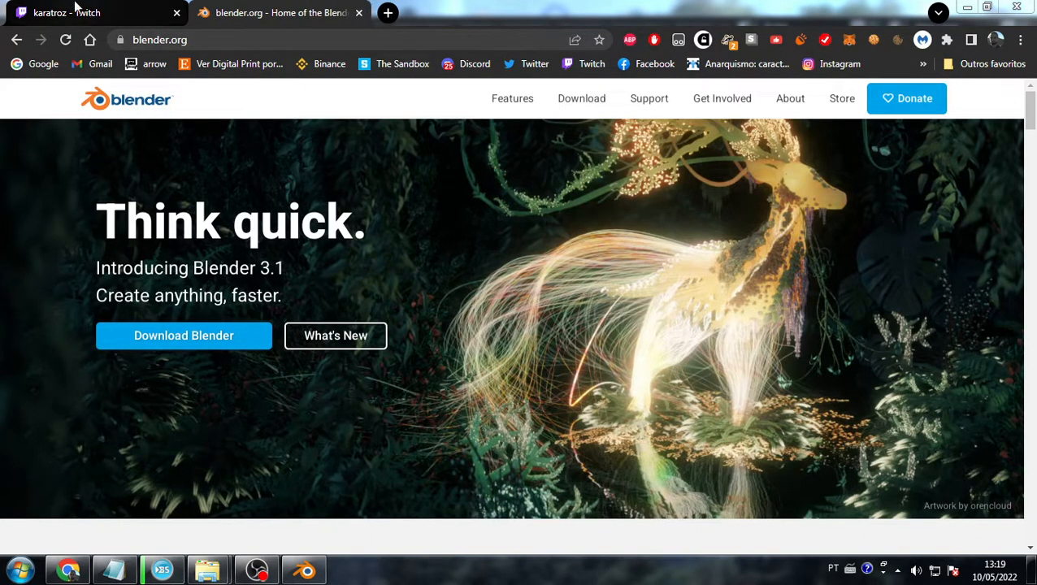
pyautogui.click(360, 14)
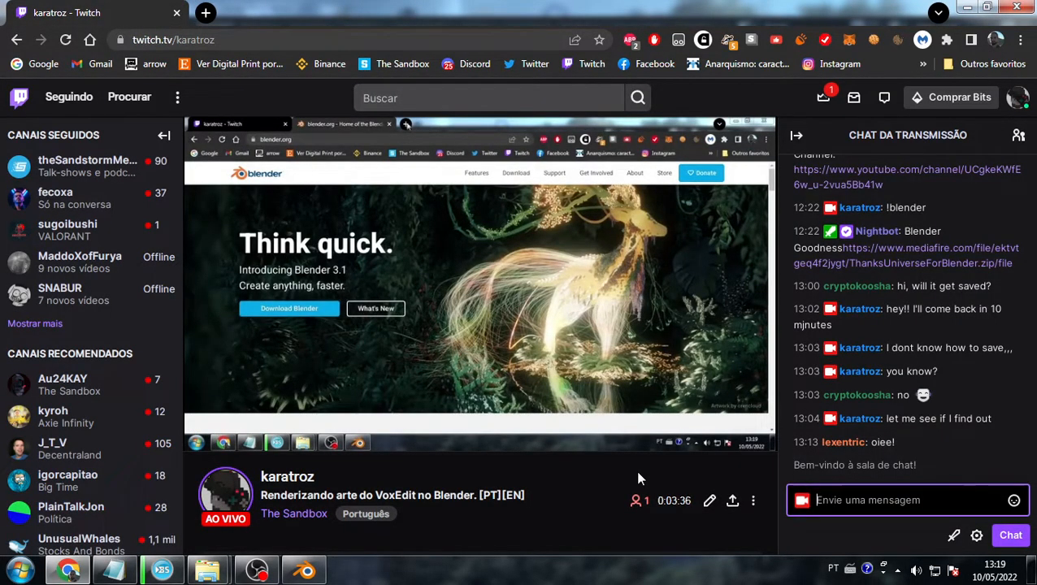
# - Return to Blender and orbit the view around the camera and light
pyautogui.hotkey('alt', 'Tab')
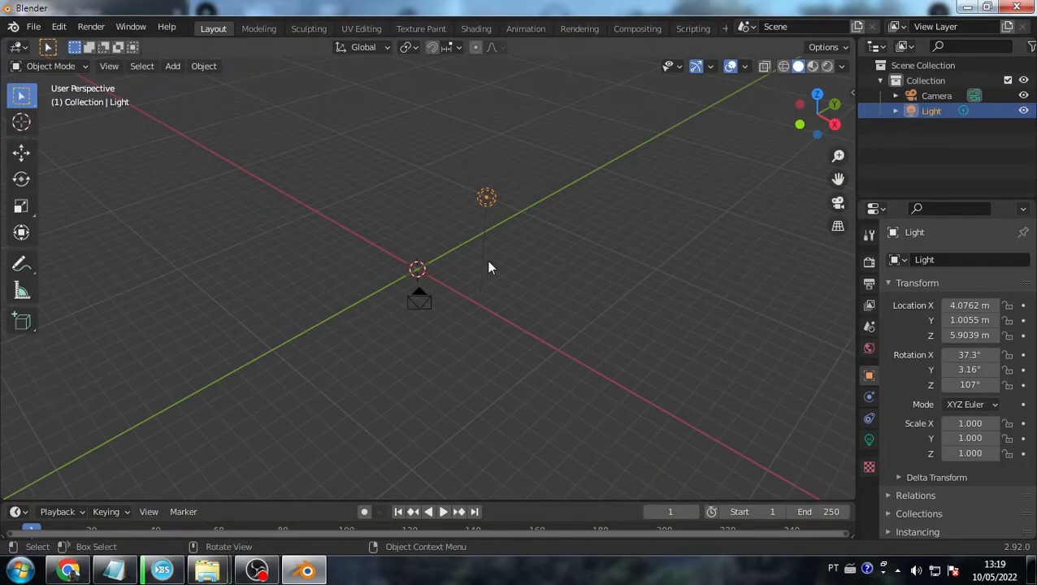
pyautogui.moveTo(523, 308); pyautogui.dragTo(552, 281, button='middle')
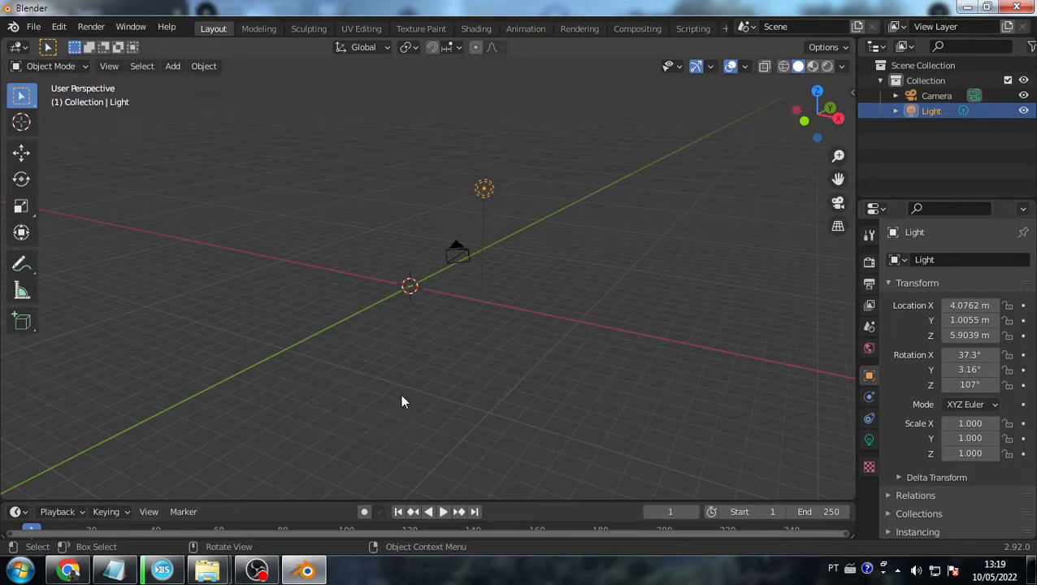
pyautogui.moveTo(417, 222); pyautogui.dragTo(425, 220, button='middle')
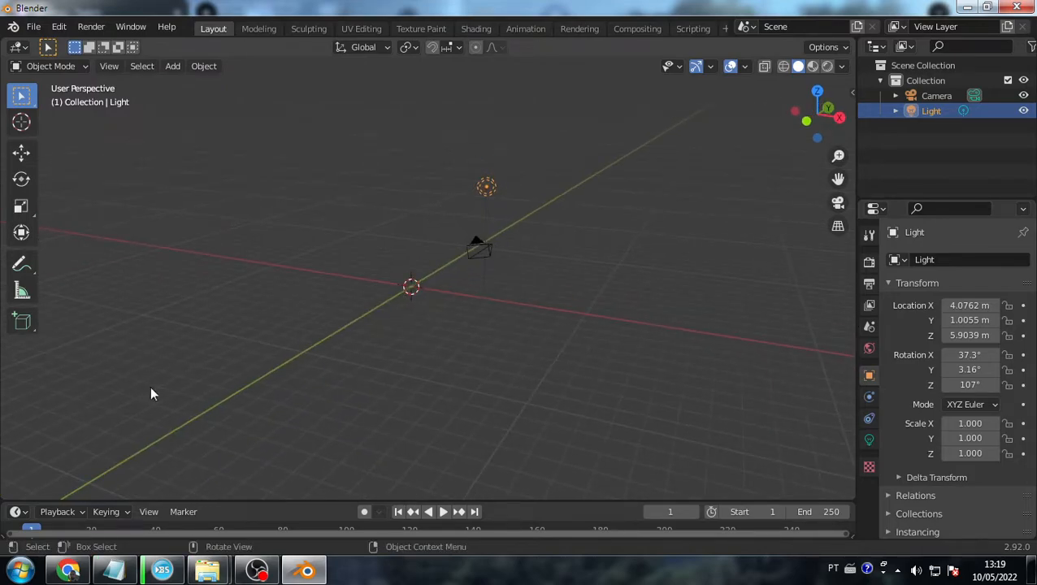
pyautogui.moveTo(123, 275); pyautogui.dragTo(400, 356, button='middle')
# - Start a new General file from the File menu, choosing Don't Save for the current scene
pyautogui.click(33, 27)
pyautogui.moveTo(58, 27)
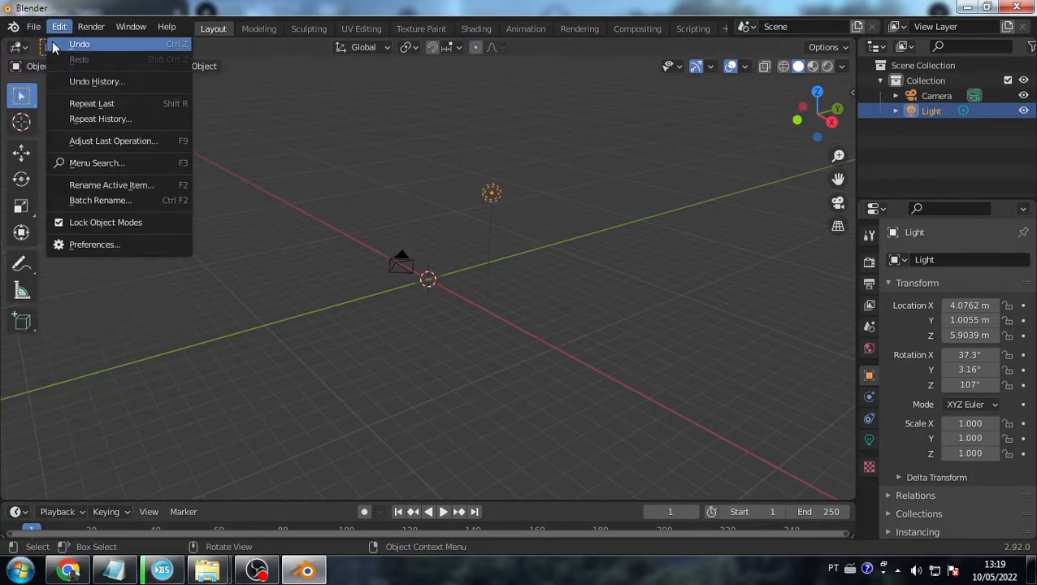
pyautogui.scroll(8, 441, 275)
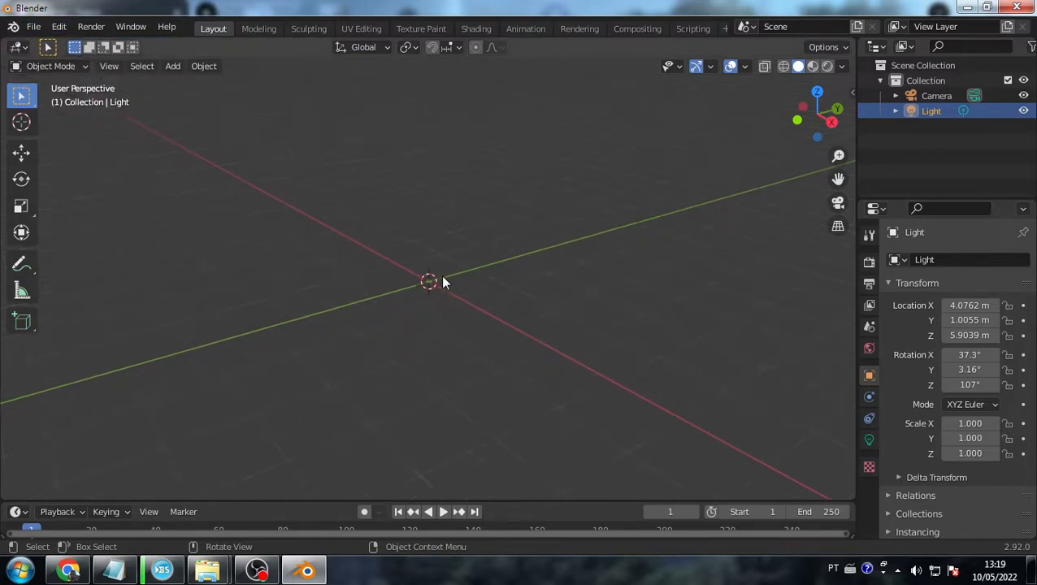
pyautogui.click(37, 28)
pyautogui.moveTo(31, 23)
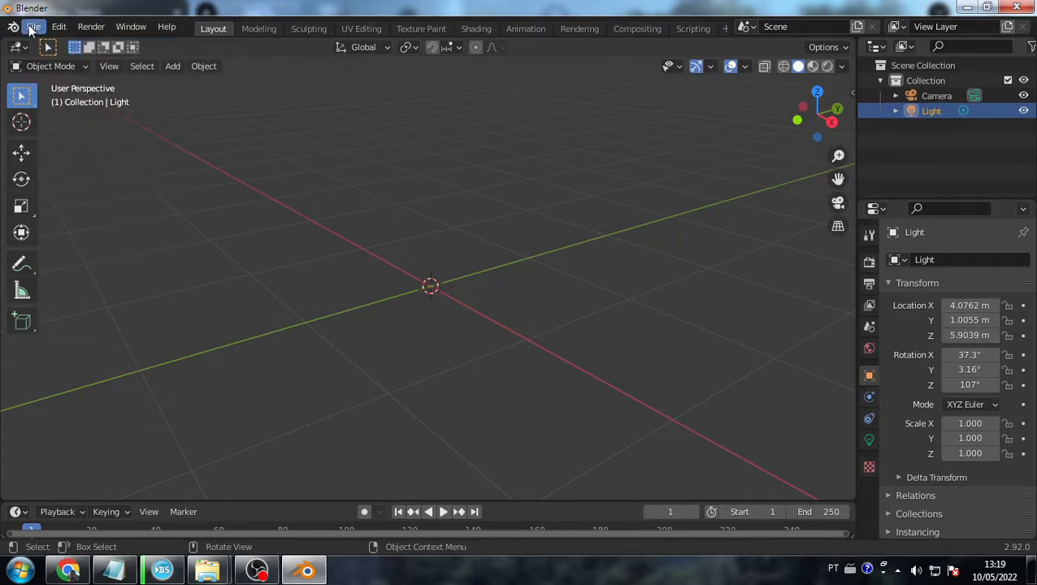
pyautogui.click(34, 27)
pyautogui.moveTo(44, 40)
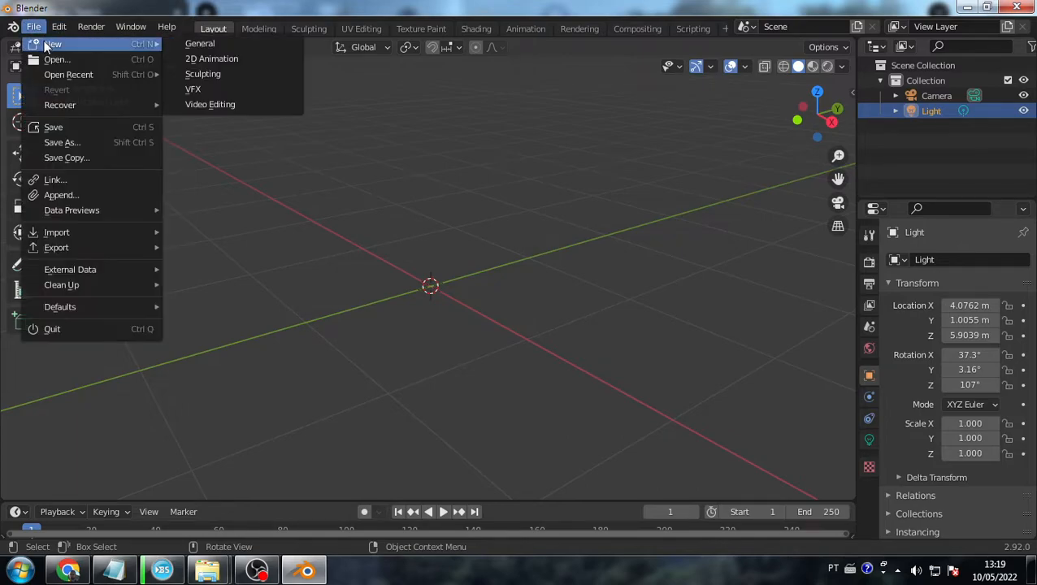
pyautogui.click(222, 42)
pyautogui.click(526, 313)
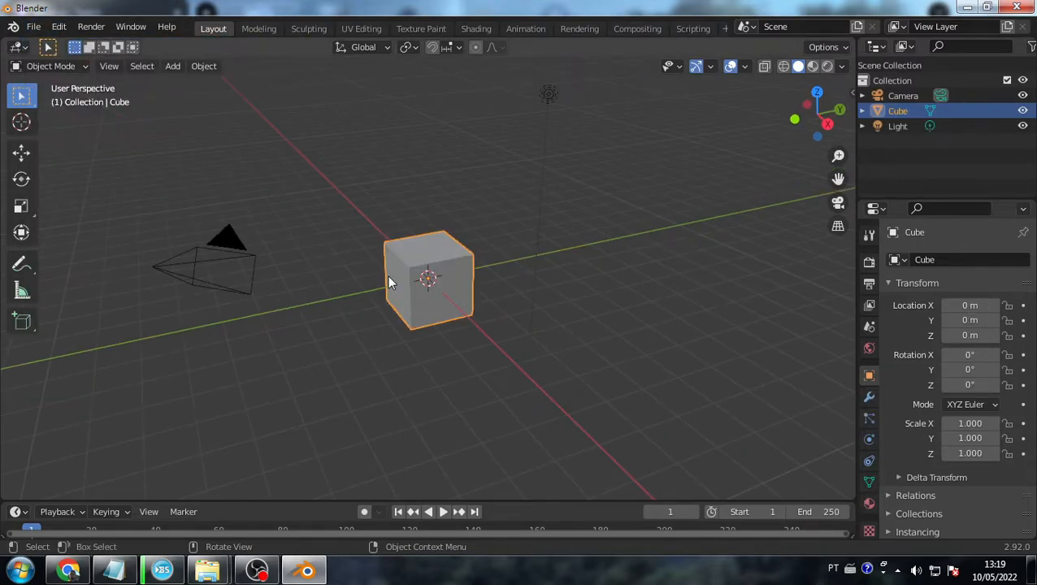
# - Orbit around the fresh scene and select the cube, camera and light in turn
pyautogui.hotkey('alt', 'Tab')
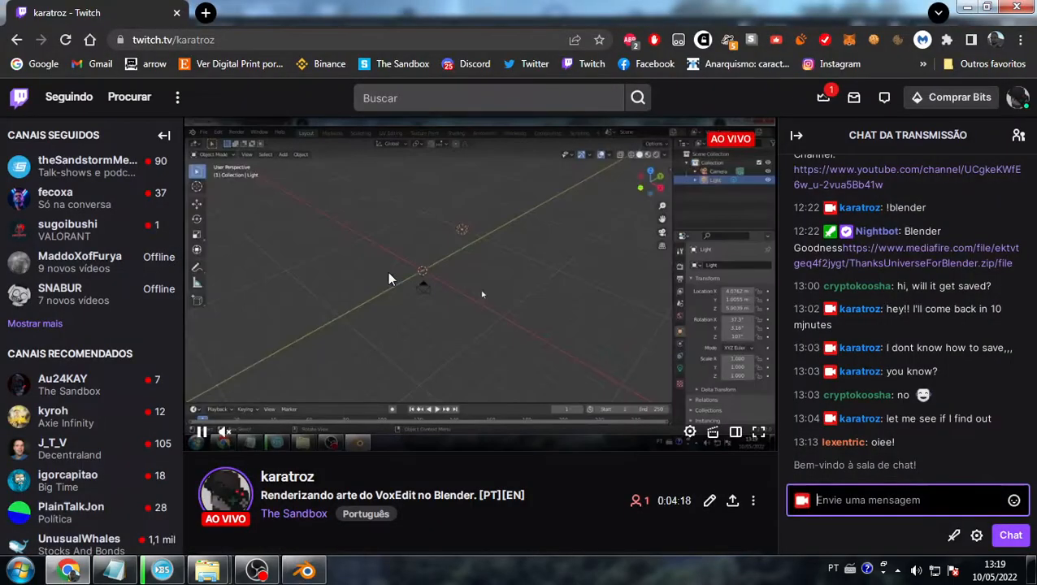
pyautogui.hotkey('alt', 'Tab')
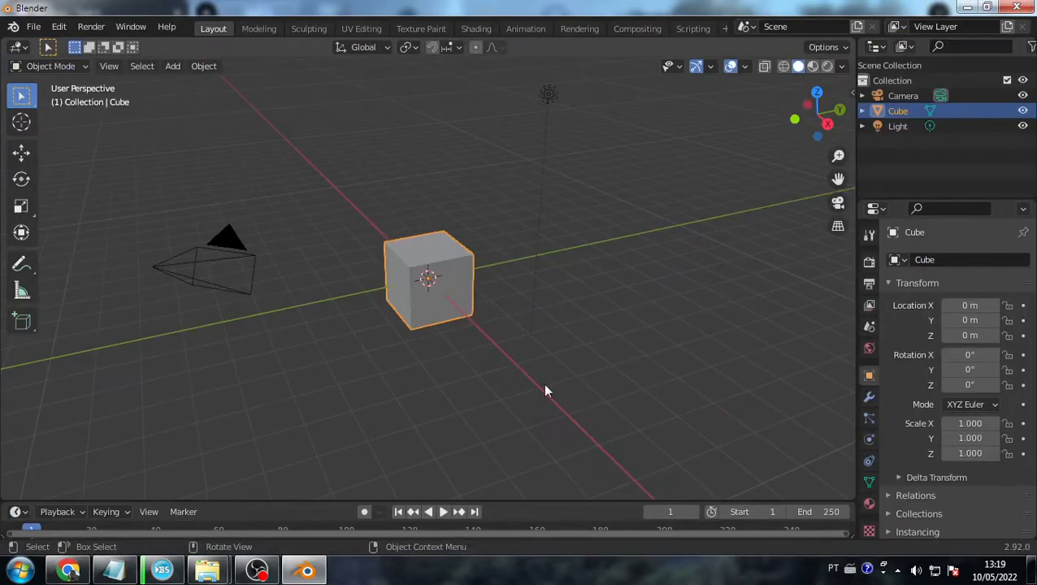
pyautogui.moveTo(472, 326); pyautogui.dragTo(469, 288, button='middle')
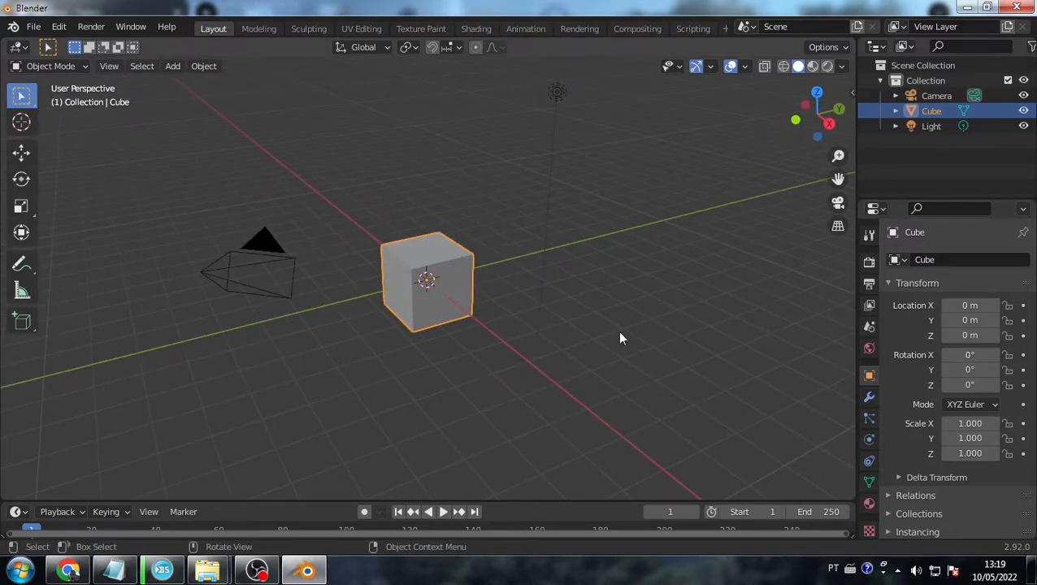
pyautogui.click(536, 404)
pyautogui.click(452, 277)
pyautogui.click(277, 277)
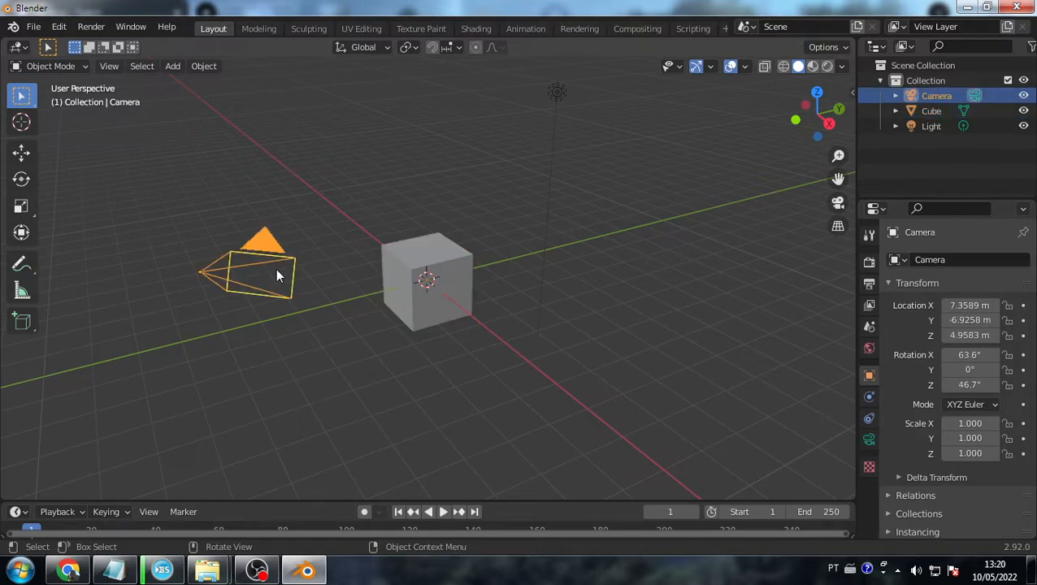
pyautogui.click(556, 92)
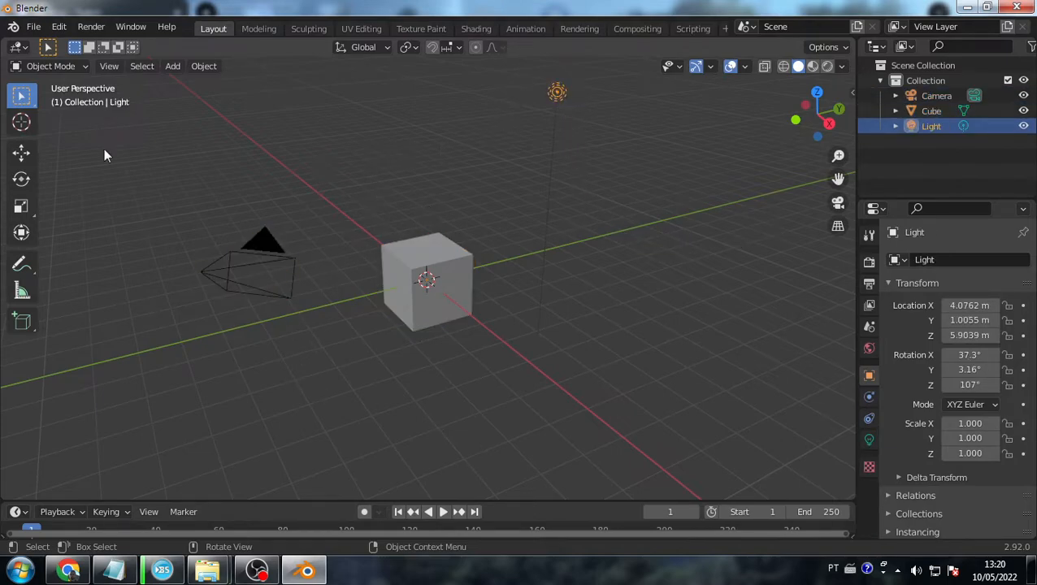
pyautogui.click(447, 313)
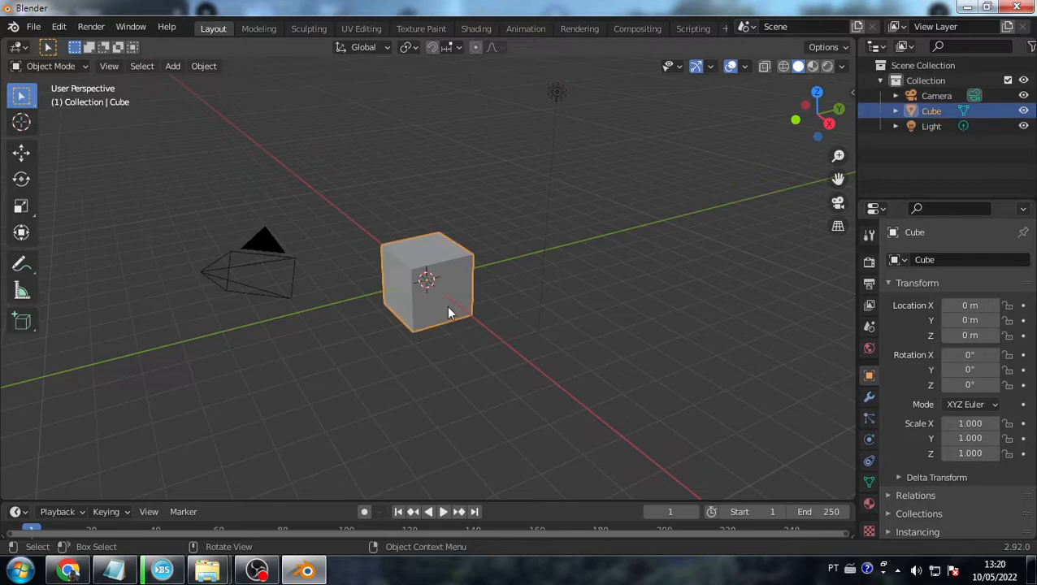
# - Delete the default cube, then select the light and the camera
pyautogui.press('Delete')
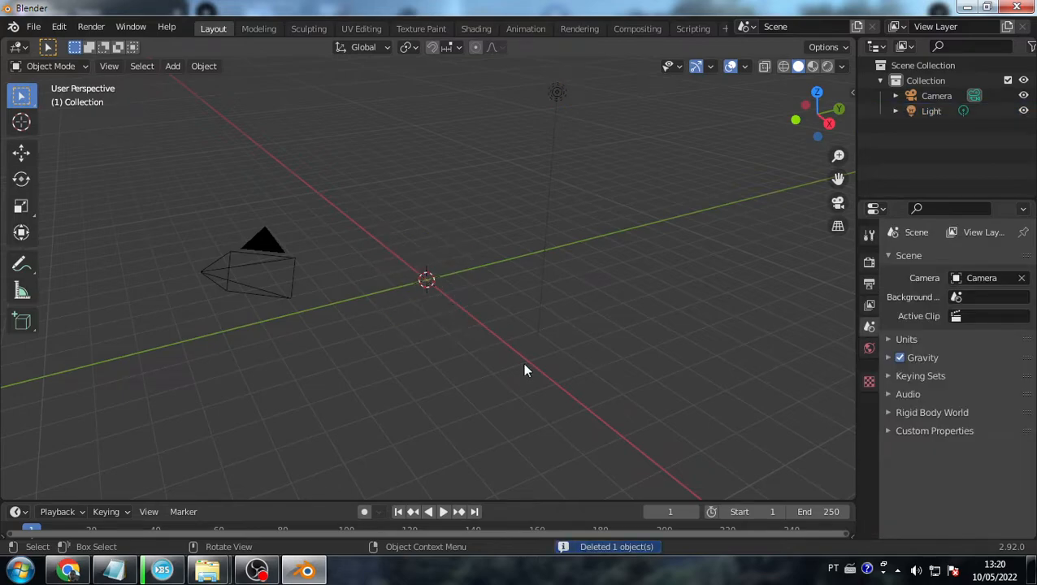
pyautogui.click(934, 111)
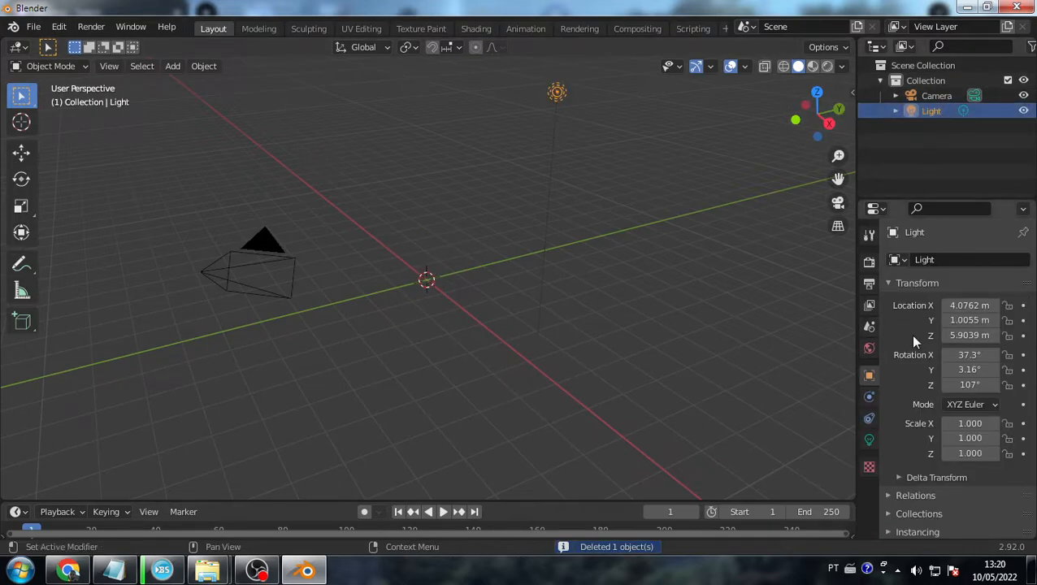
pyautogui.click(299, 265)
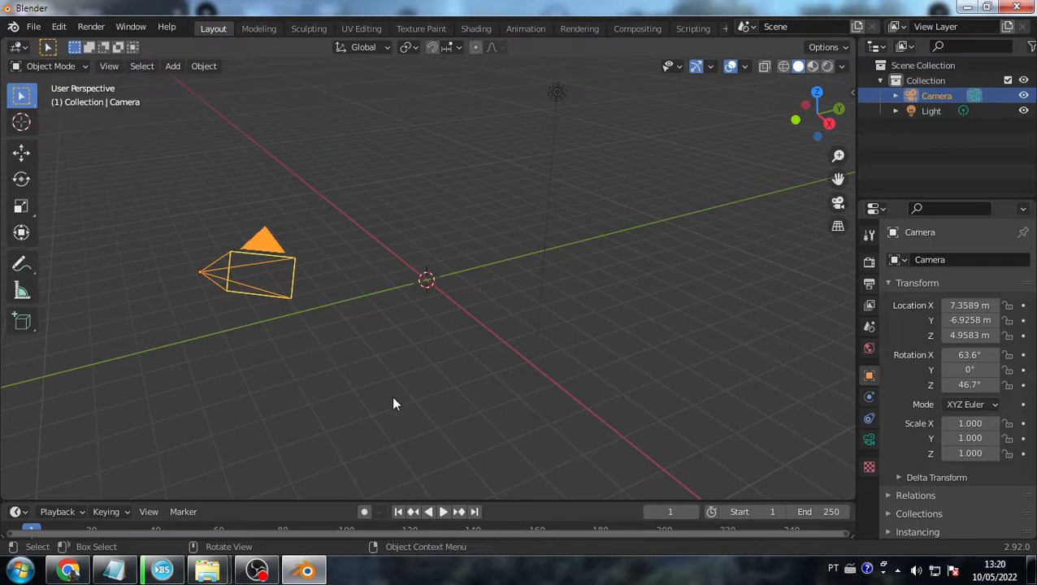
# - Enlarge the timeline area, then drag its border partly back down
pyautogui.moveTo(523, 499); pyautogui.dragTo(524, 445)
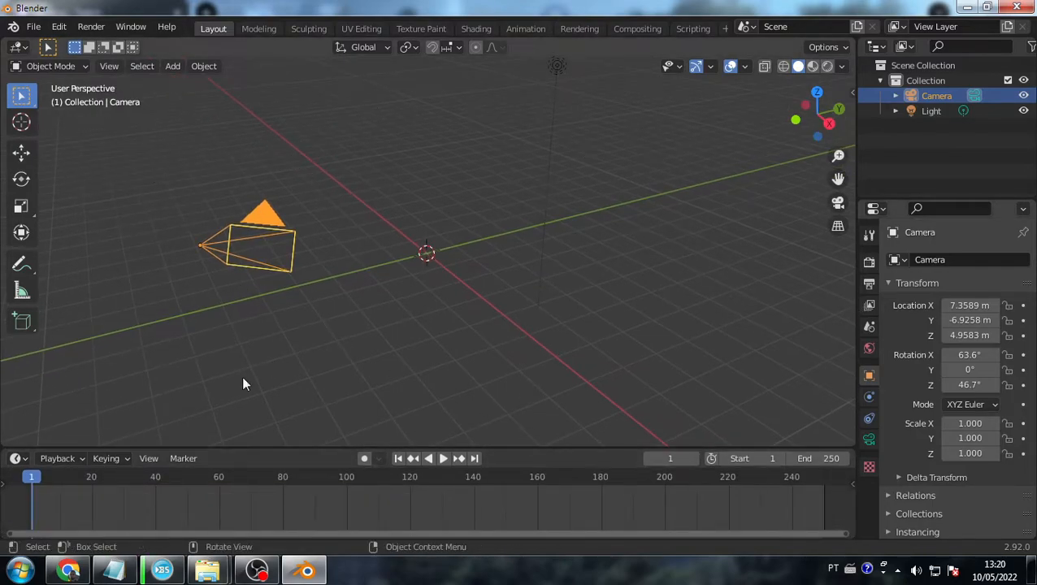
pyautogui.moveTo(495, 448); pyautogui.dragTo(497, 352)
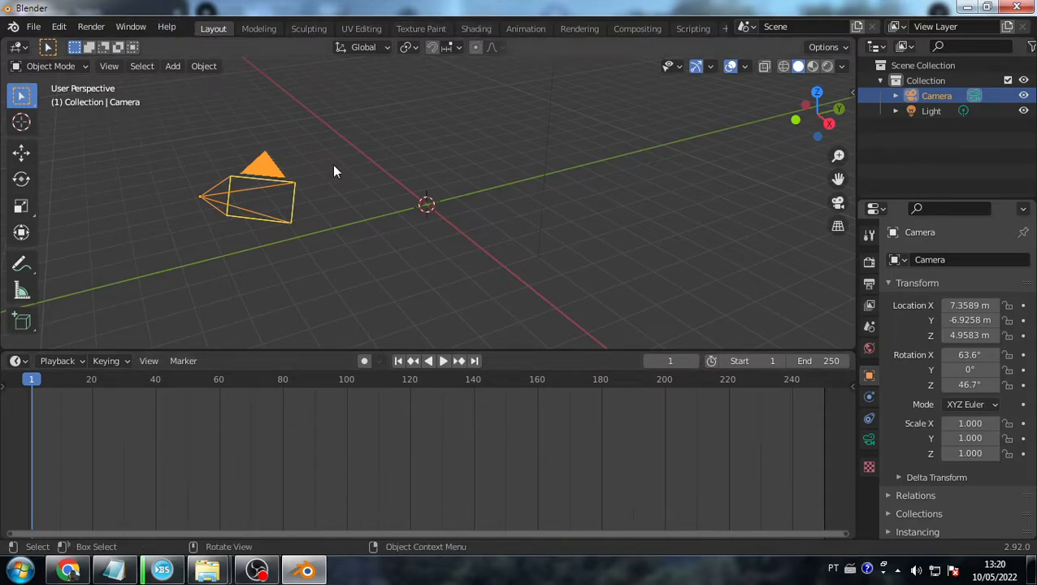
pyautogui.click(419, 347)
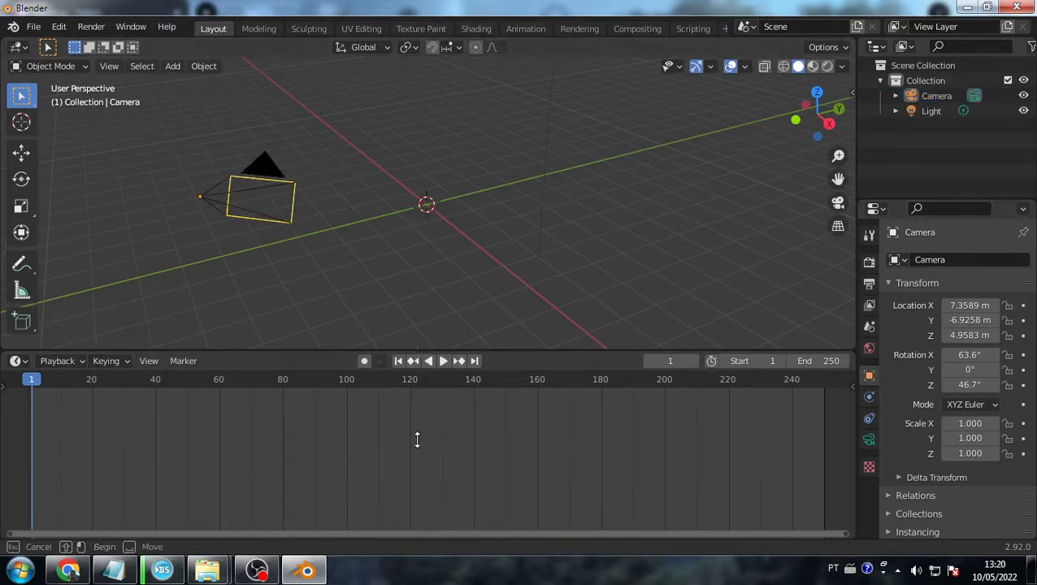
pyautogui.moveTo(518, 352); pyautogui.dragTo(518, 453)
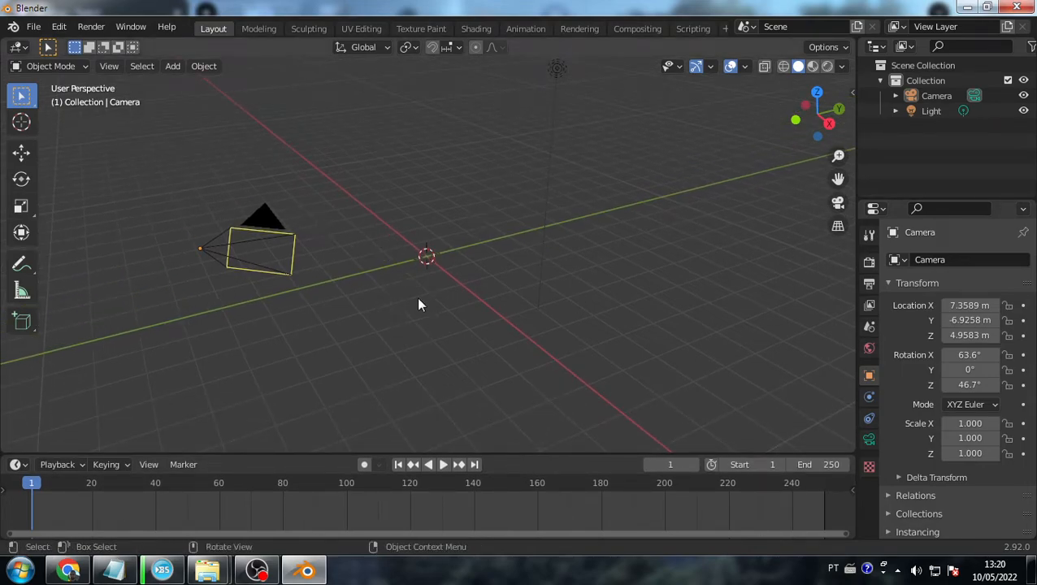
pyautogui.click(292, 244)
pyautogui.moveTo(221, 331); pyautogui.dragTo(409, 312, button='middle')
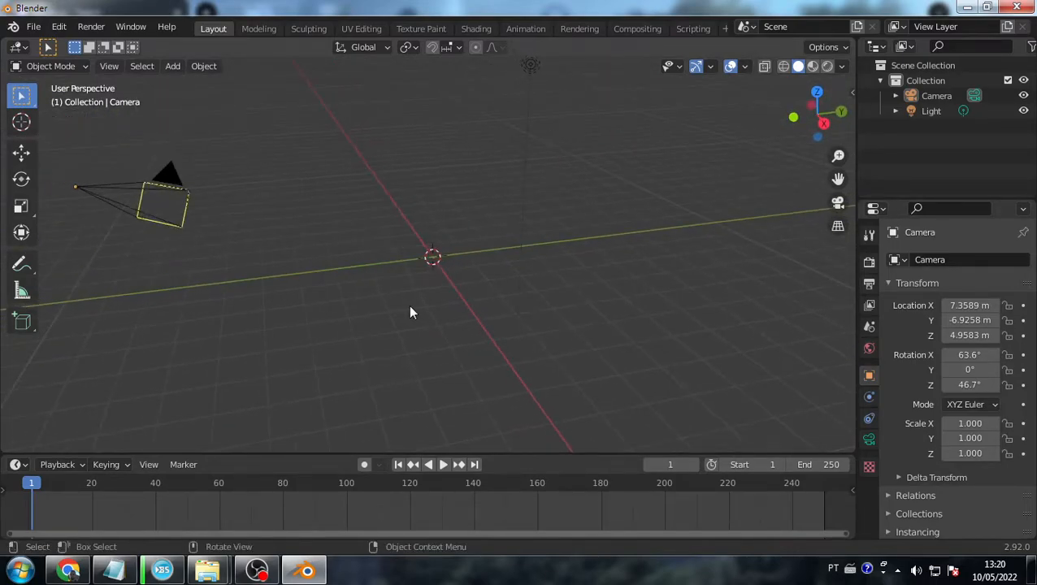
pyautogui.press('shift')
pyautogui.keyDown('shift'); pyautogui.moveTo(411, 221); pyautogui.dragTo(364, 268, button='middle'); pyautogui.keyUp('shift')
pyautogui.scroll(-3, 365, 268)
pyautogui.scroll(2, 365, 268)
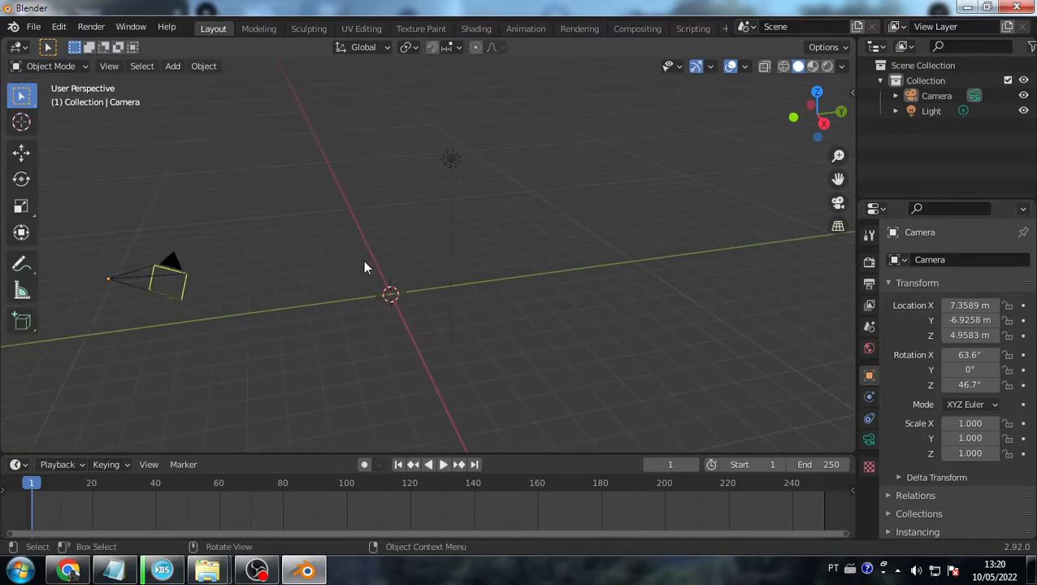
pyautogui.rightClick(353, 239)
pyautogui.rightClick(371, 280)
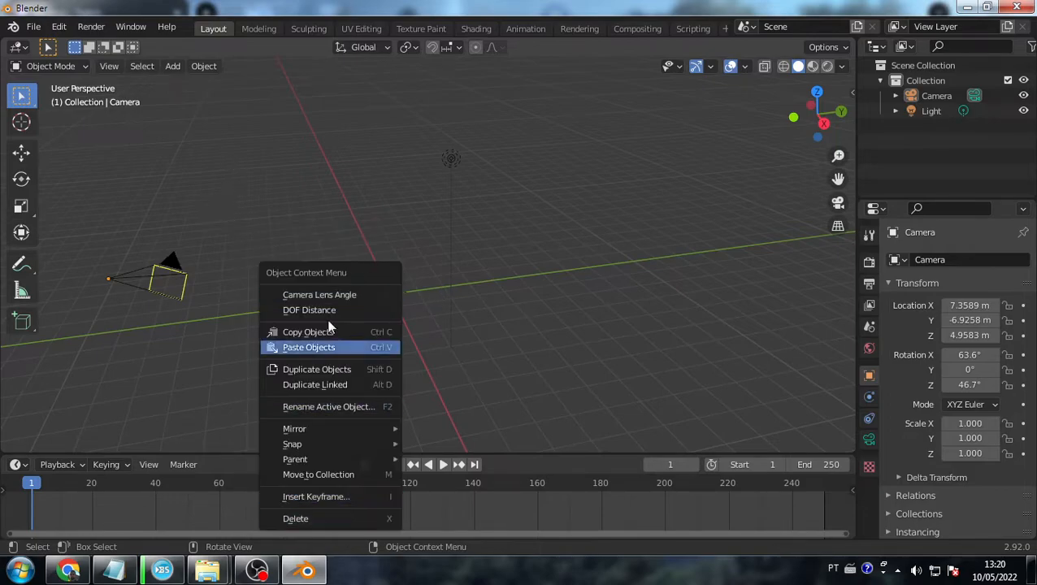
pyautogui.rightClick(280, 270)
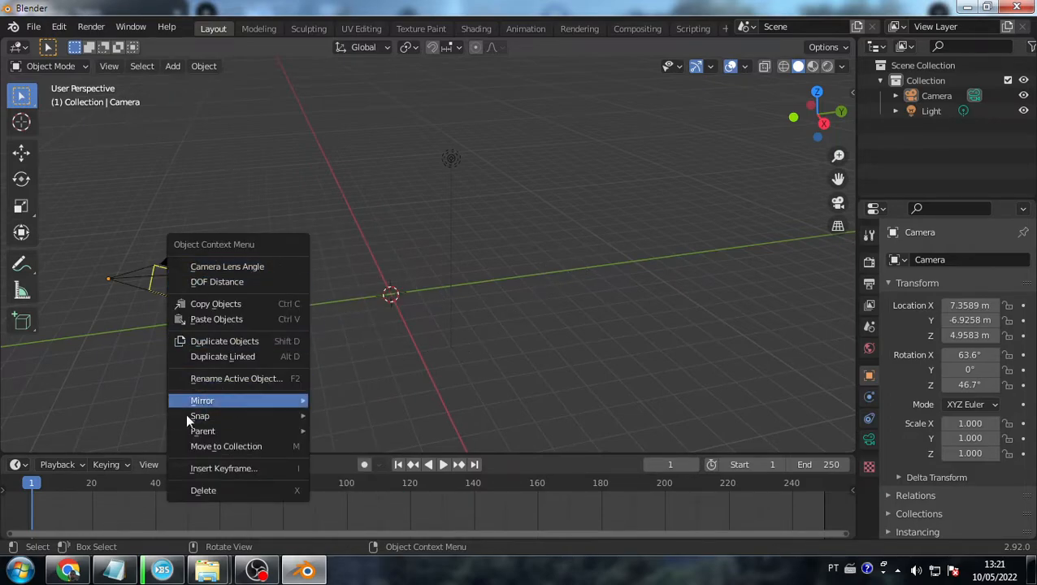
pyautogui.rightClick(315, 317)
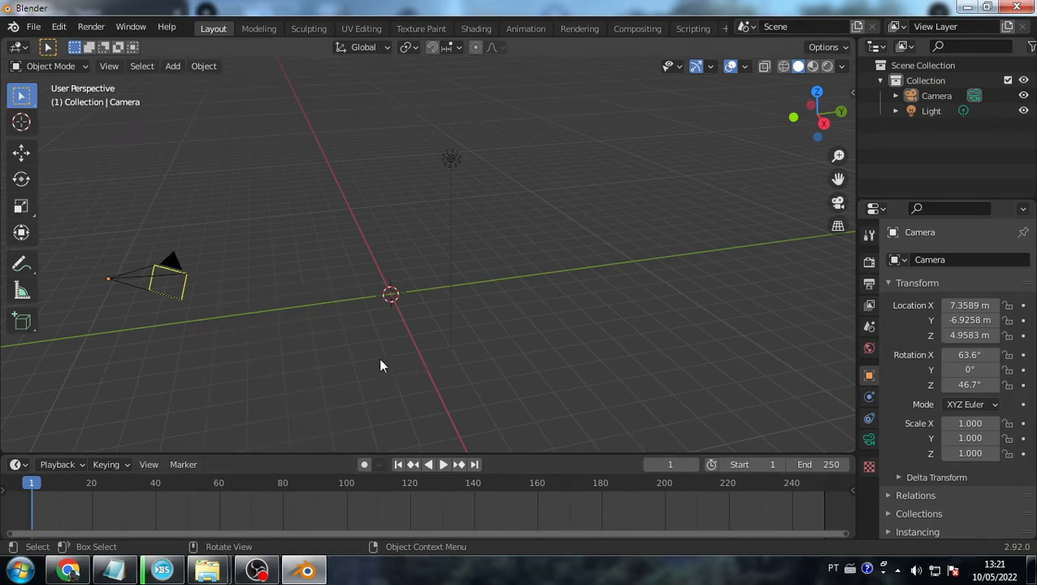
pyautogui.hotkey('shift', 'a')
pyautogui.moveTo(358, 236)
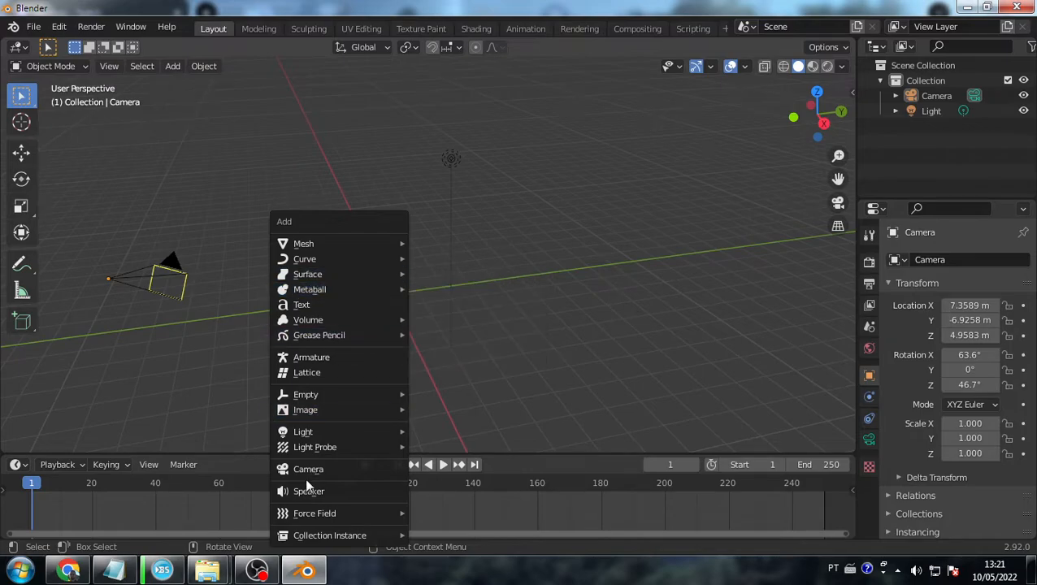
pyautogui.press('Escape')
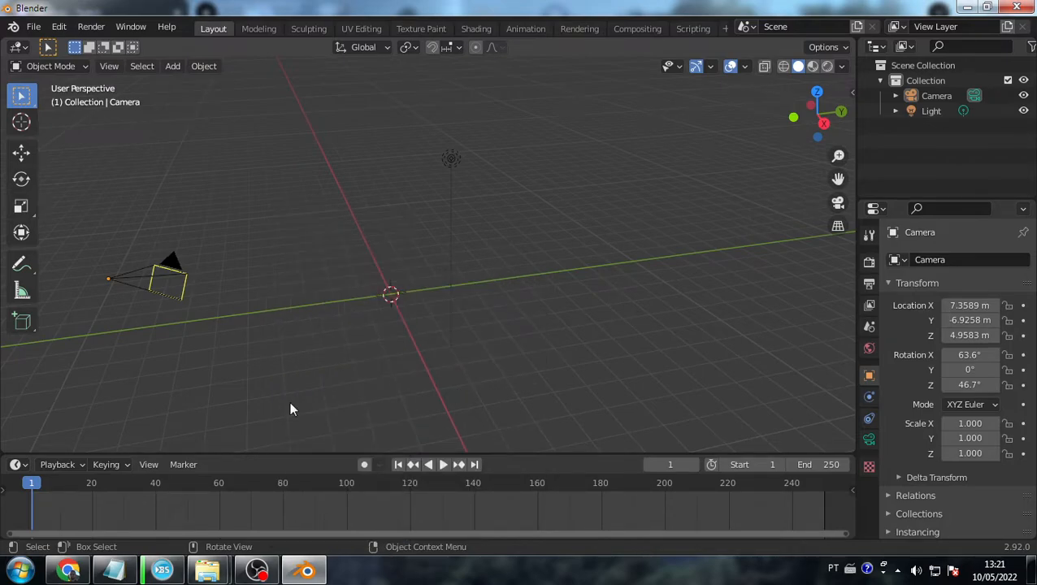
pyautogui.moveTo(365, 382); pyautogui.dragTo(350, 309, button='middle')
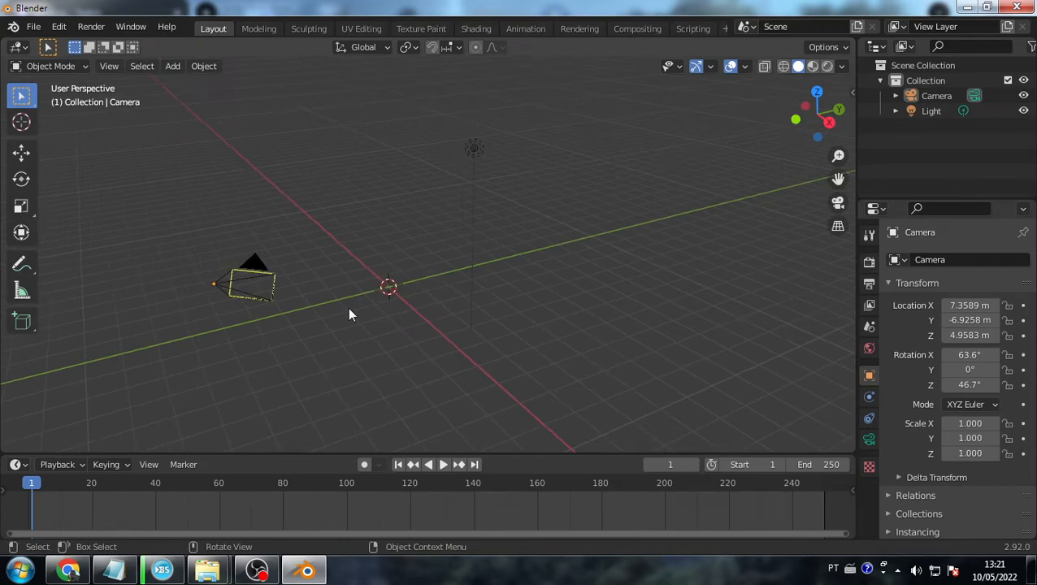
pyautogui.press('KP_0')
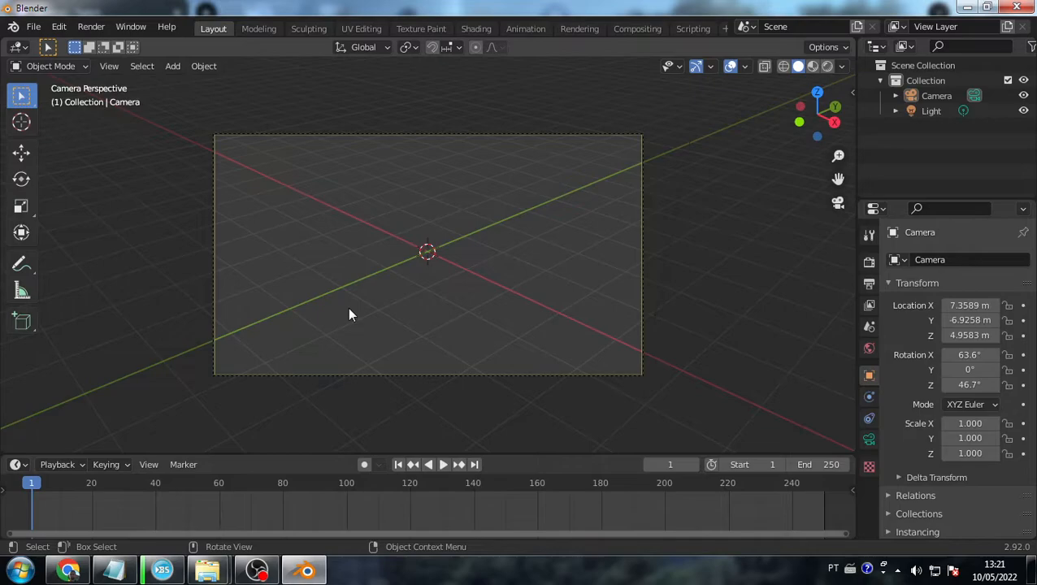
pyautogui.press('KP_0')
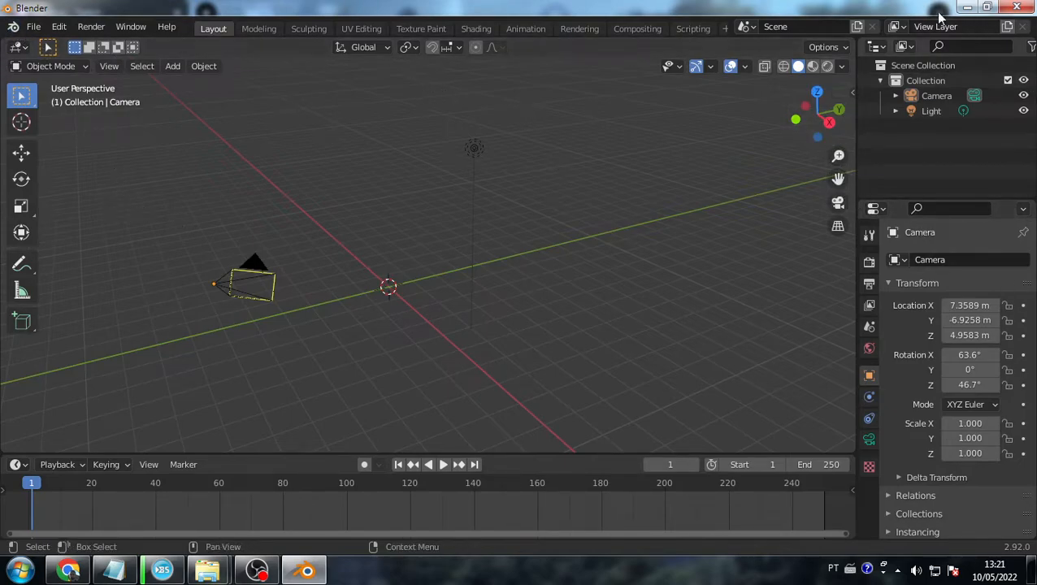
# - Select the scene objects and keep Eevee as the render engine
pyautogui.click(938, 80)
pyautogui.click(935, 96)
pyautogui.click(936, 109)
pyautogui.click(935, 95)
pyautogui.click(938, 111)
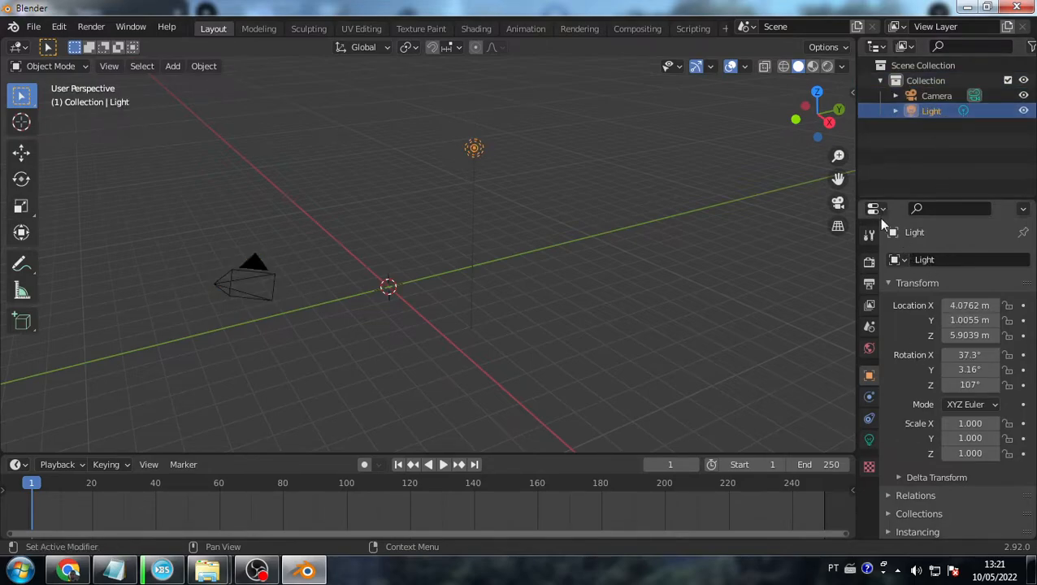
pyautogui.click(870, 261)
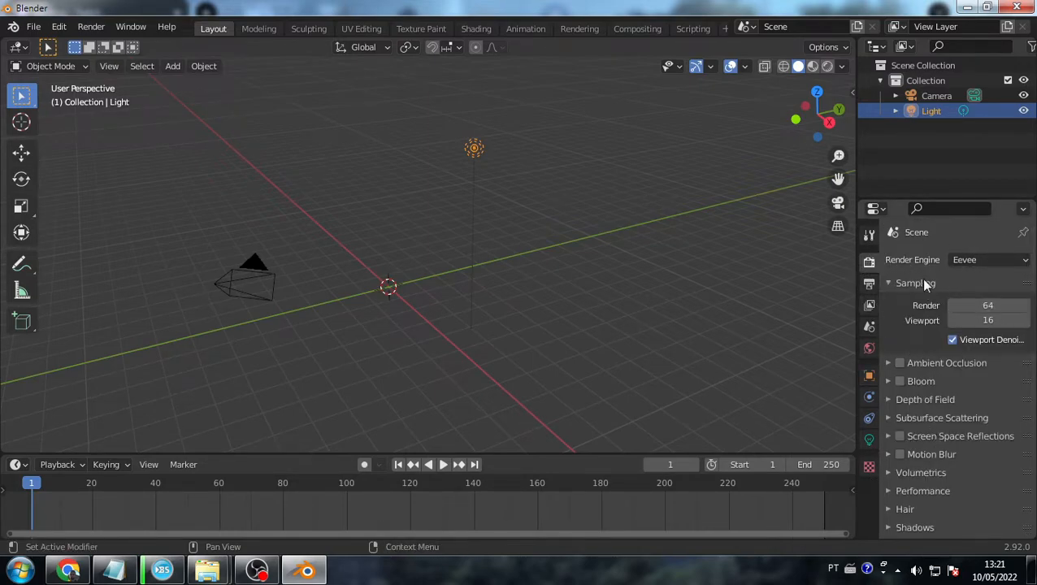
pyautogui.click(1003, 260)
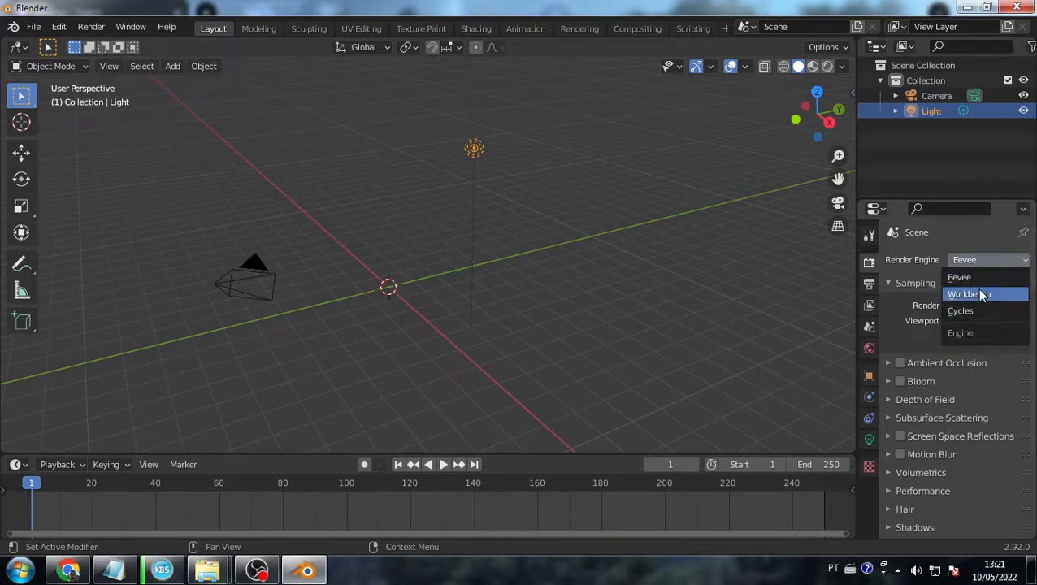
pyautogui.click(979, 277)
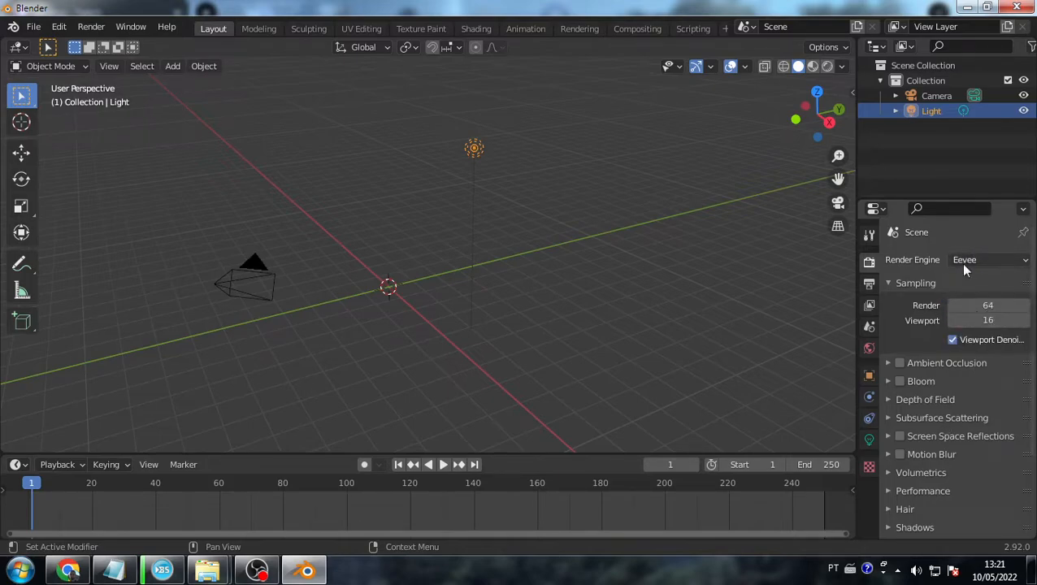
# - Set the output file format to FFmpeg Video with an MPEG-4 container
pyautogui.click(871, 281)
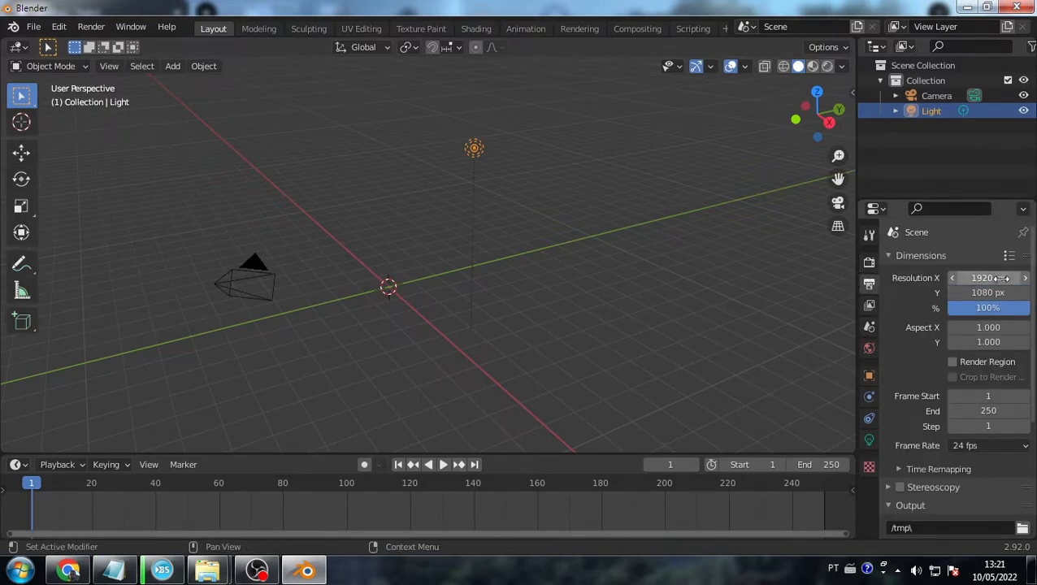
pyautogui.scroll(-2, 975, 414)
pyautogui.scroll(-4, 970, 430)
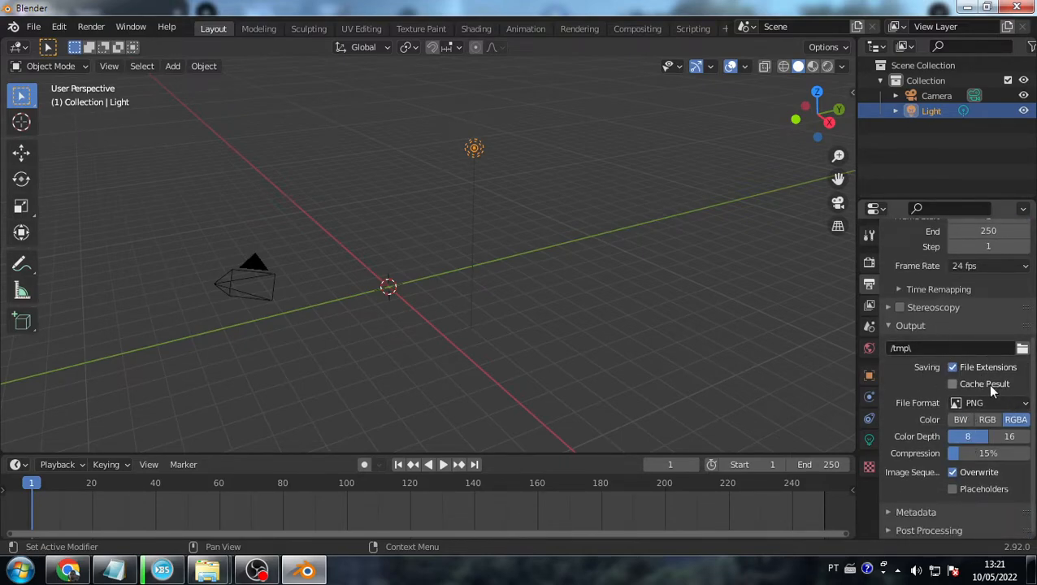
pyautogui.click(989, 402)
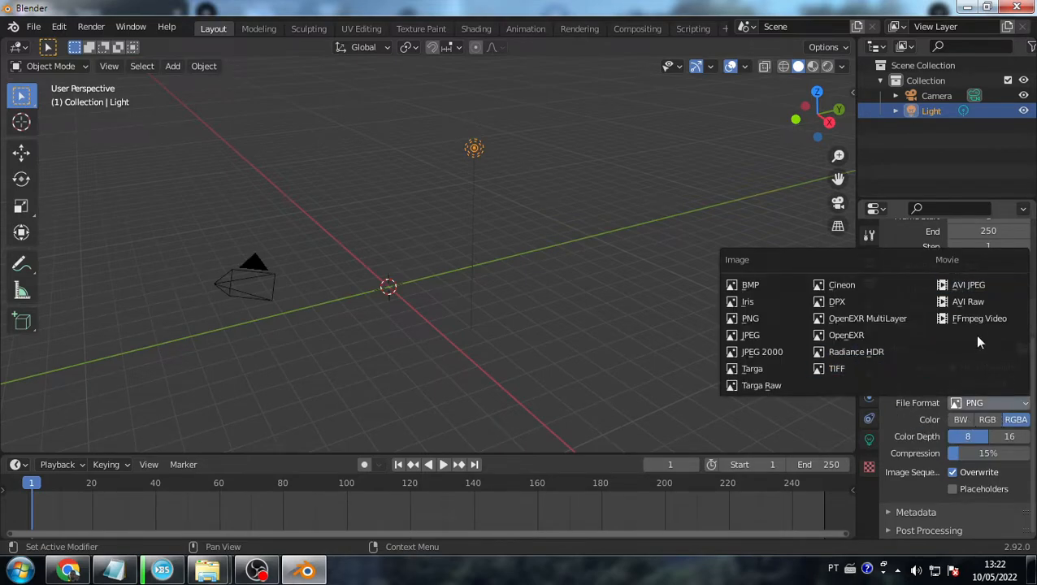
pyautogui.click(999, 404)
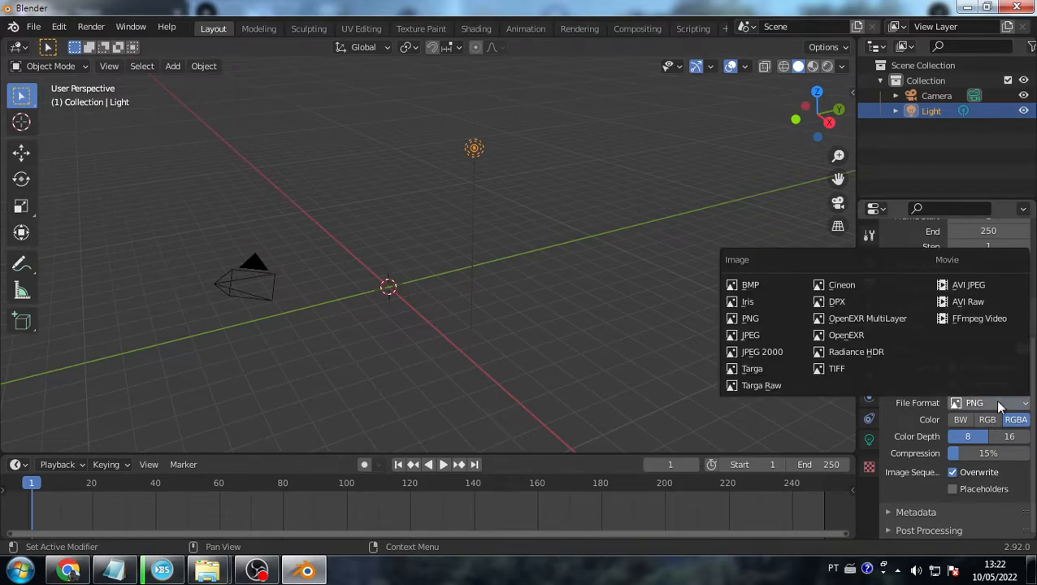
pyautogui.click(984, 322)
pyautogui.click(924, 495)
pyautogui.scroll(-4, 958, 488)
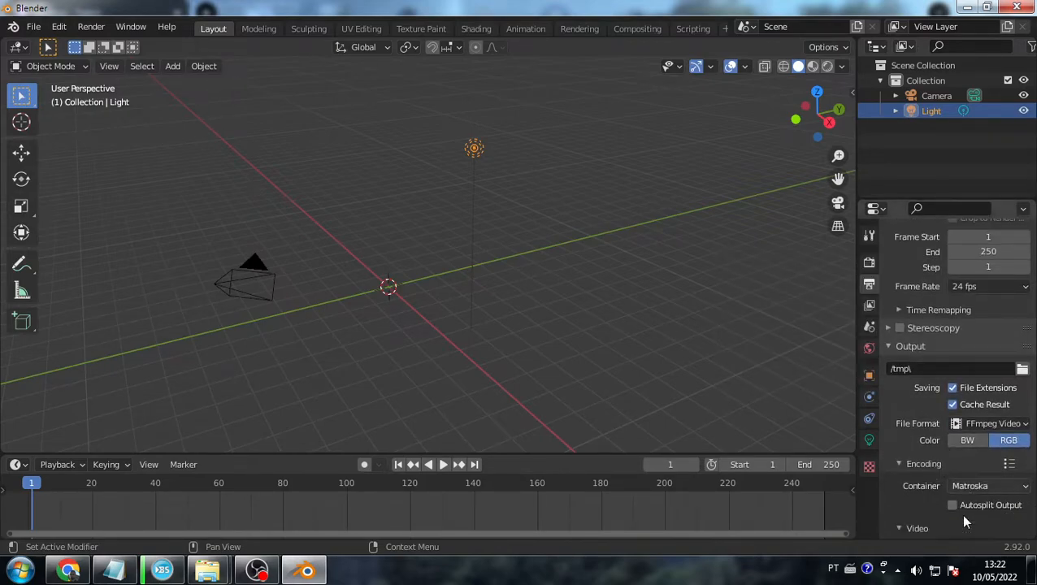
pyautogui.click(964, 395)
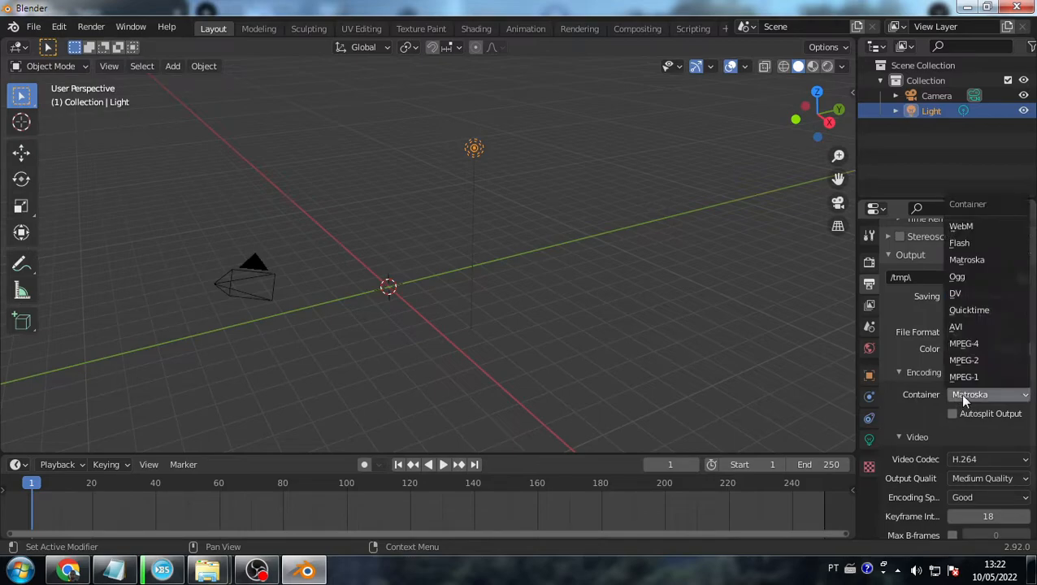
pyautogui.click(965, 345)
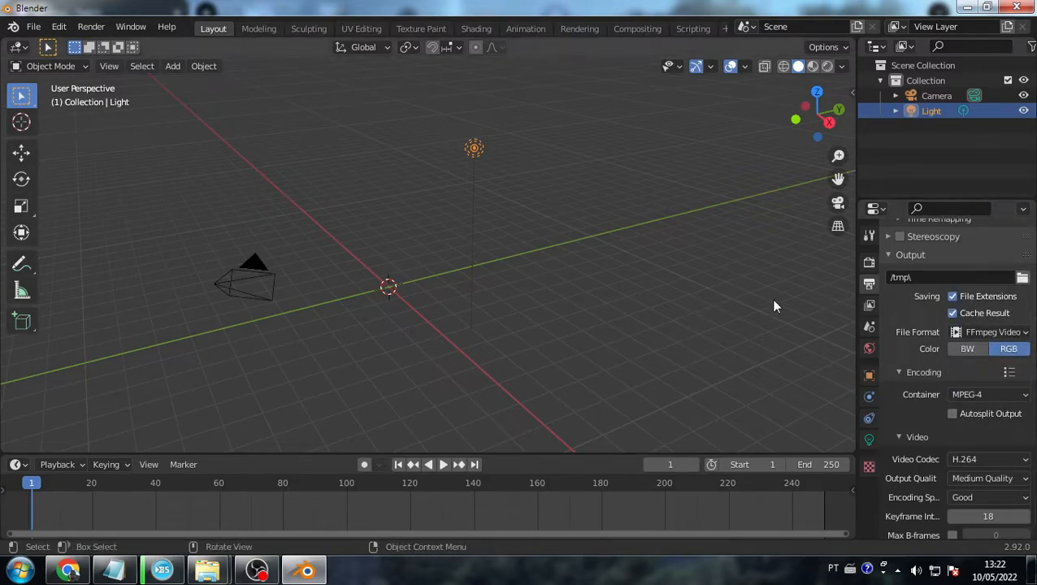
# - Set Output Quality to Perceptually Lossless after trying Medium Quality and Lossless
pyautogui.scroll(-3, 971, 358)
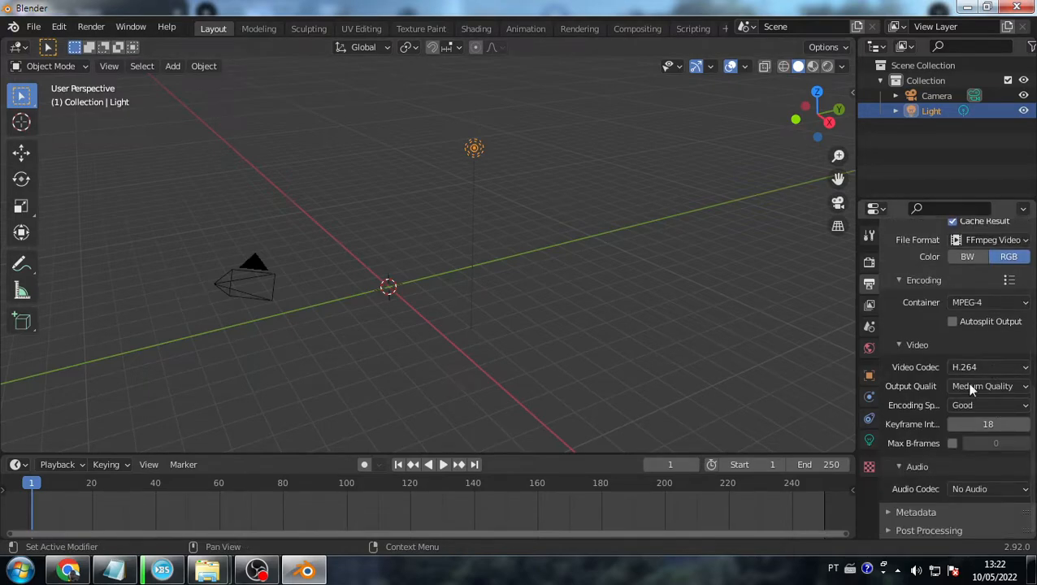
pyautogui.click(989, 386)
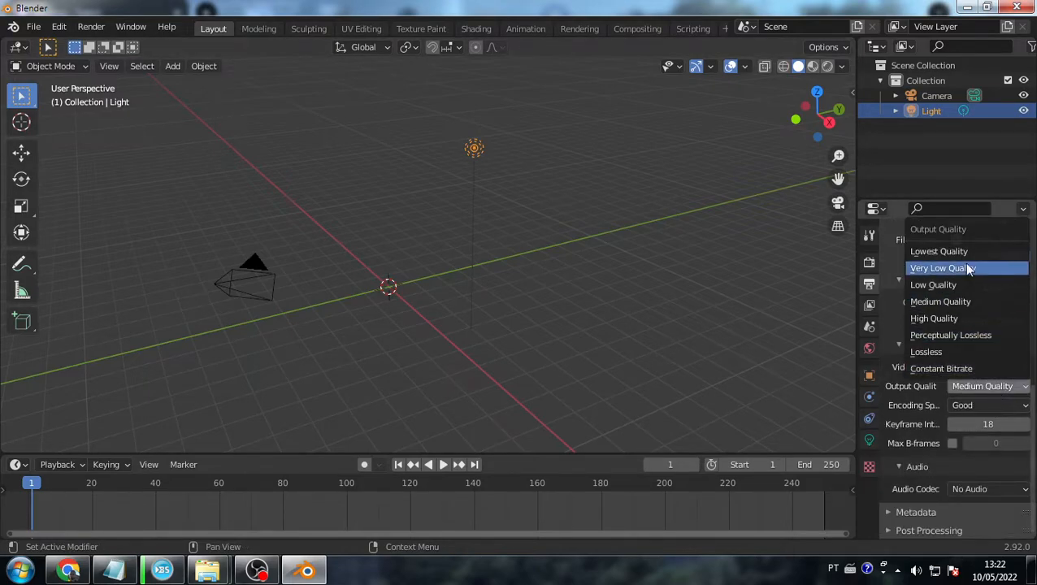
pyautogui.click(992, 387)
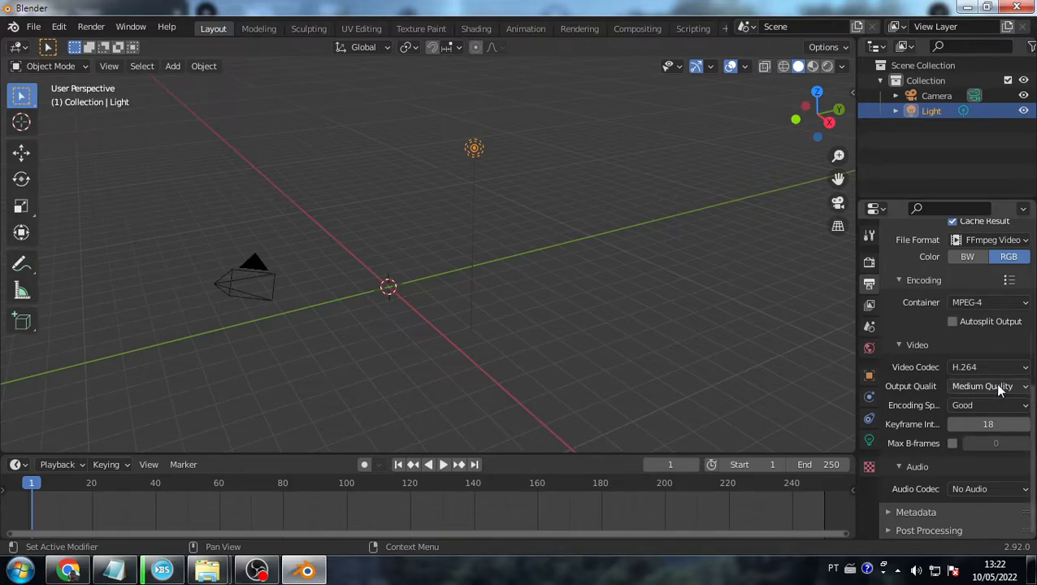
pyautogui.click(988, 385)
pyautogui.click(963, 332)
pyautogui.click(977, 386)
pyautogui.click(982, 351)
pyautogui.click(998, 388)
pyautogui.click(982, 386)
pyautogui.click(983, 388)
pyautogui.click(946, 331)
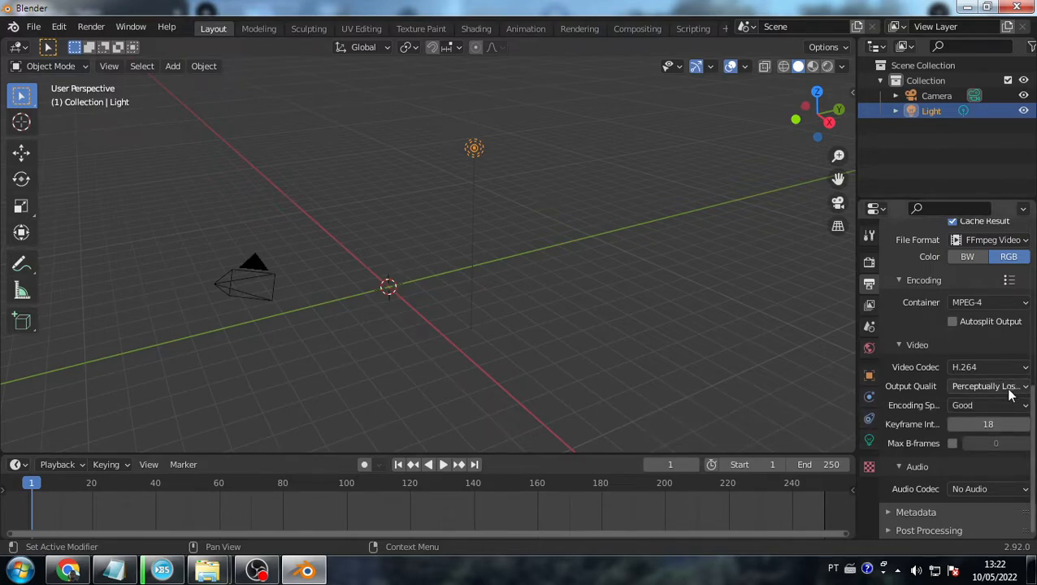
pyautogui.click(1007, 387)
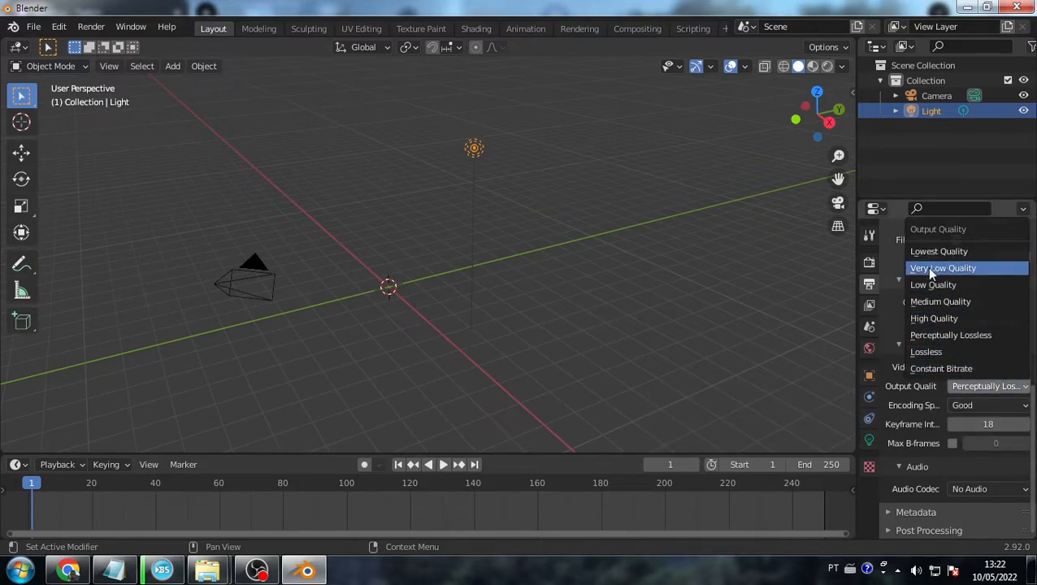
pyautogui.click(988, 383)
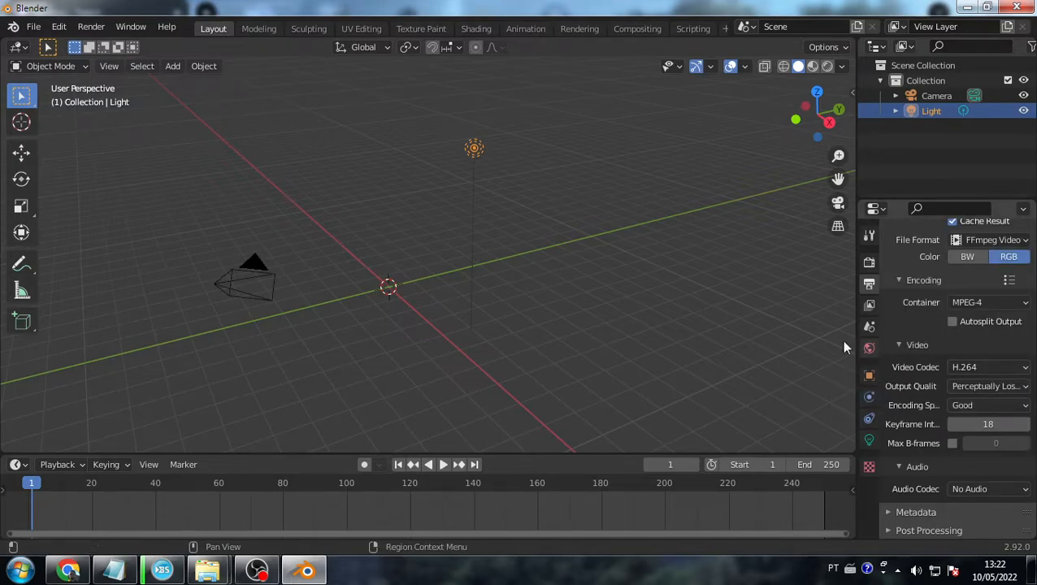
pyautogui.click(1002, 389)
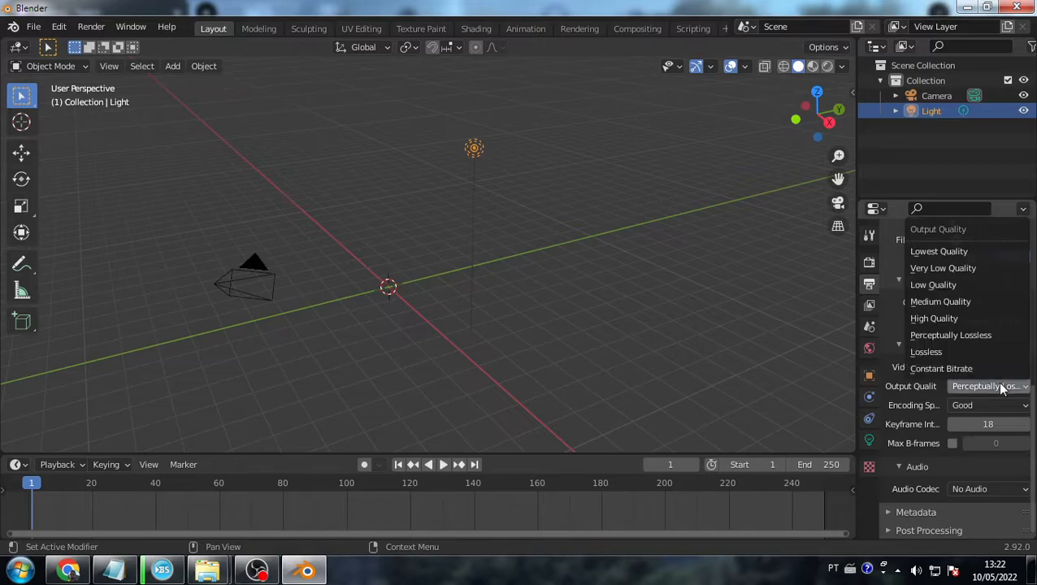
pyautogui.click(959, 333)
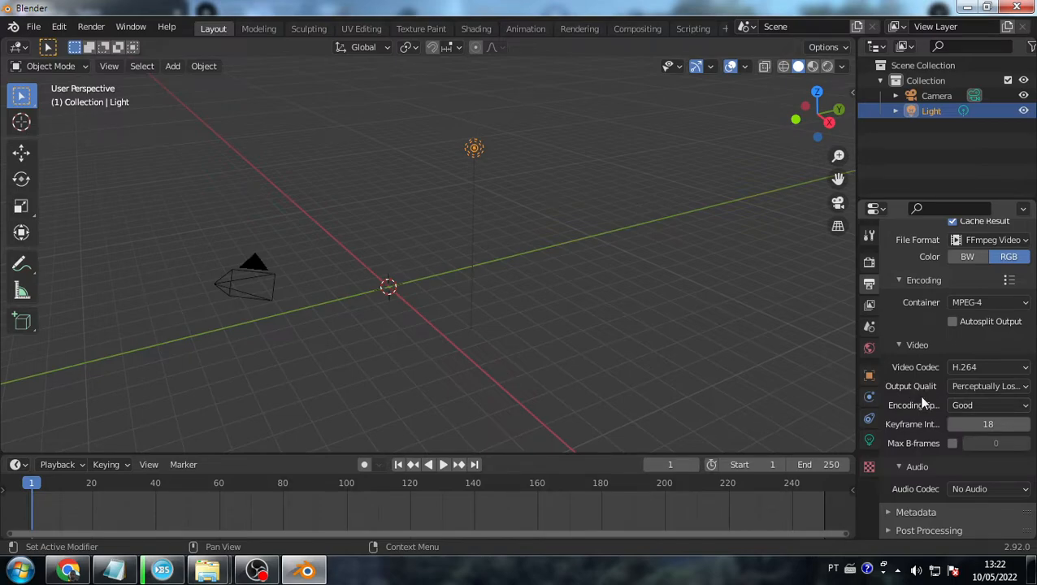
pyautogui.hotkey('alt', 'Tab')
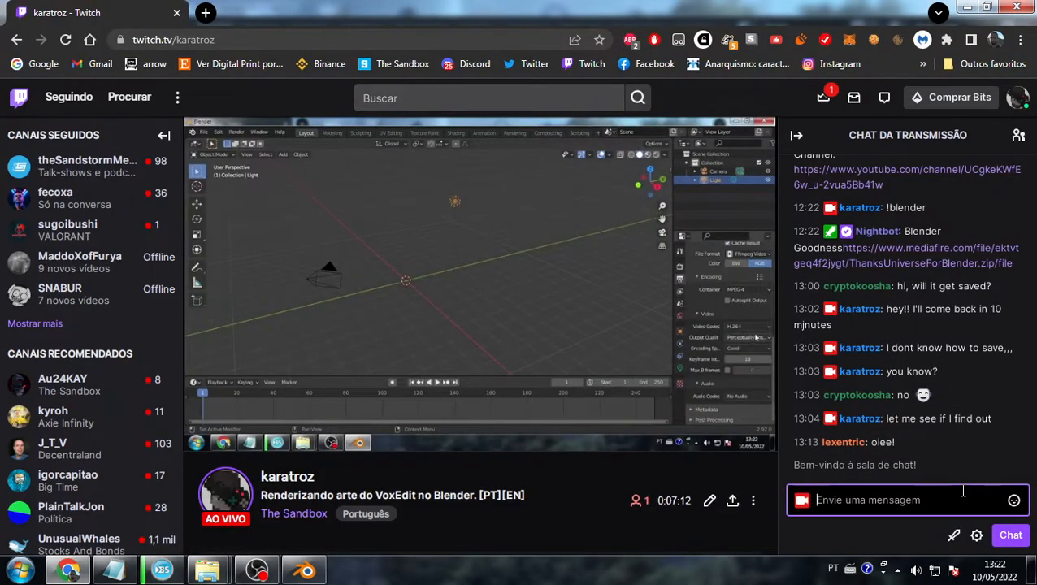
pyautogui.hotkey('alt', 'Tab')
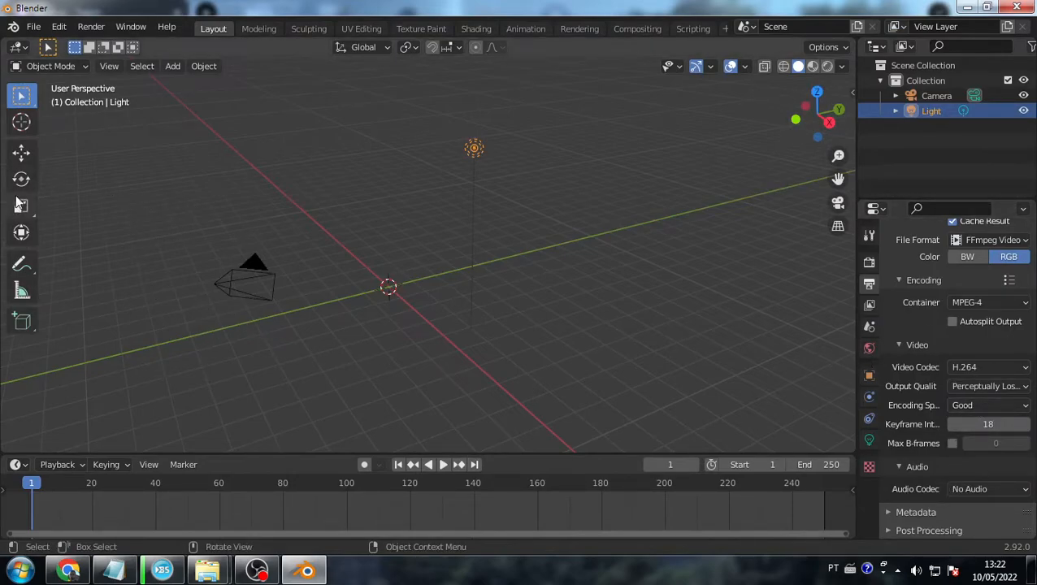
# - Import Anya.gltf from VoxEdit > Minos Dome City > Anya using the glTF 2.0 importer
pyautogui.click(34, 26)
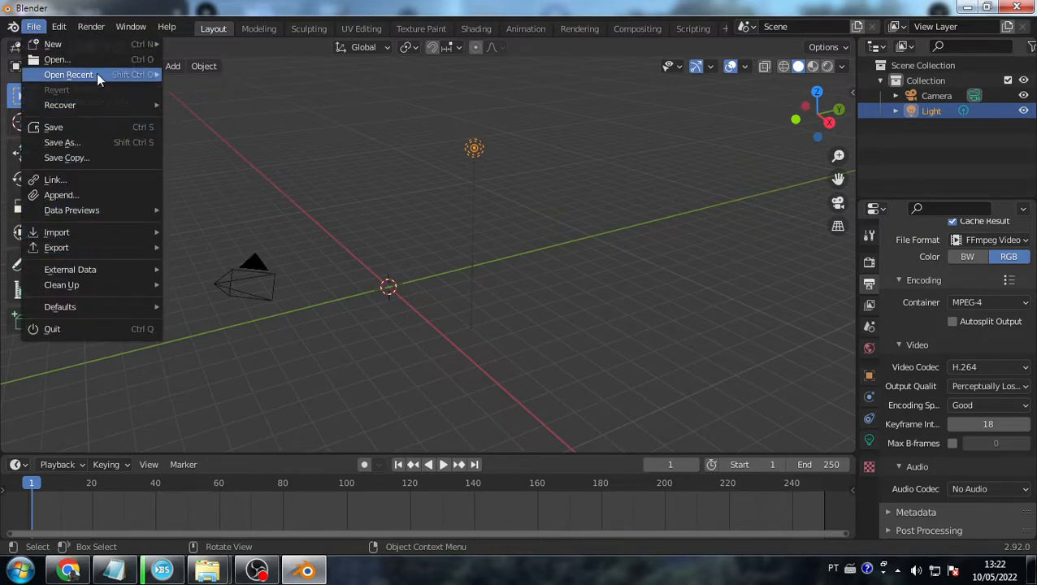
pyautogui.moveTo(72, 234)
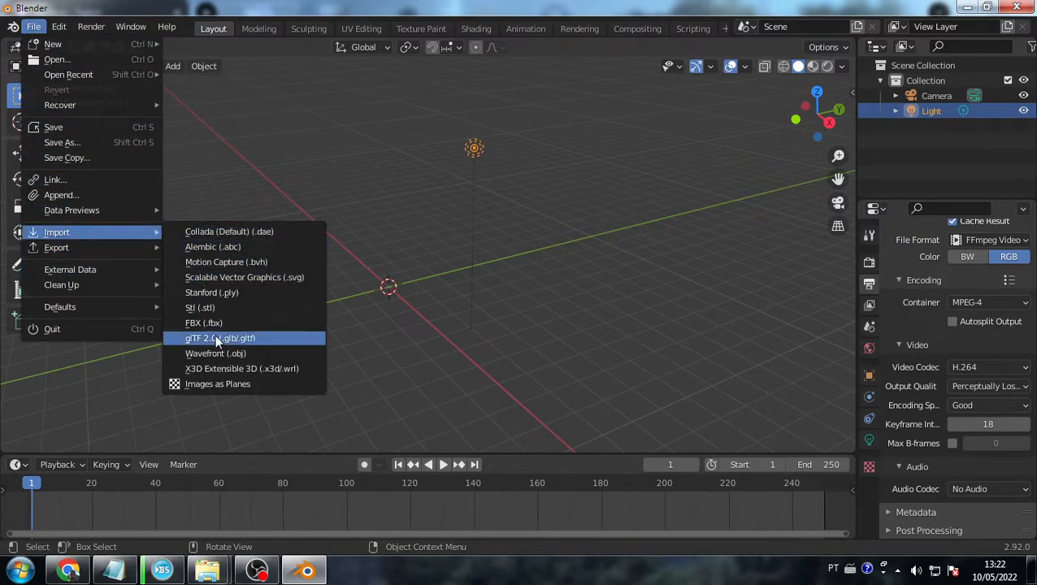
pyautogui.click(248, 337)
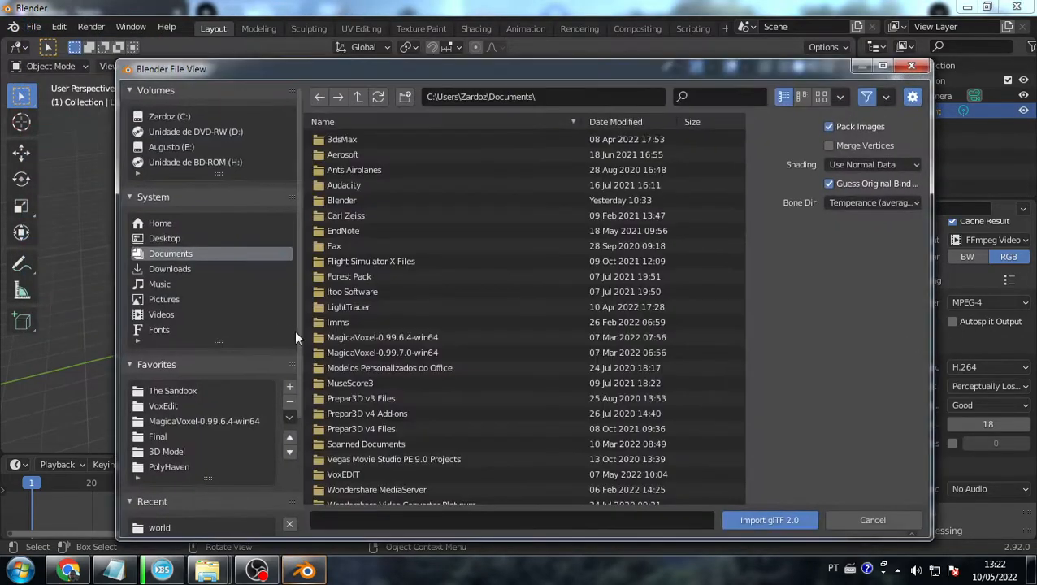
pyautogui.click(178, 404)
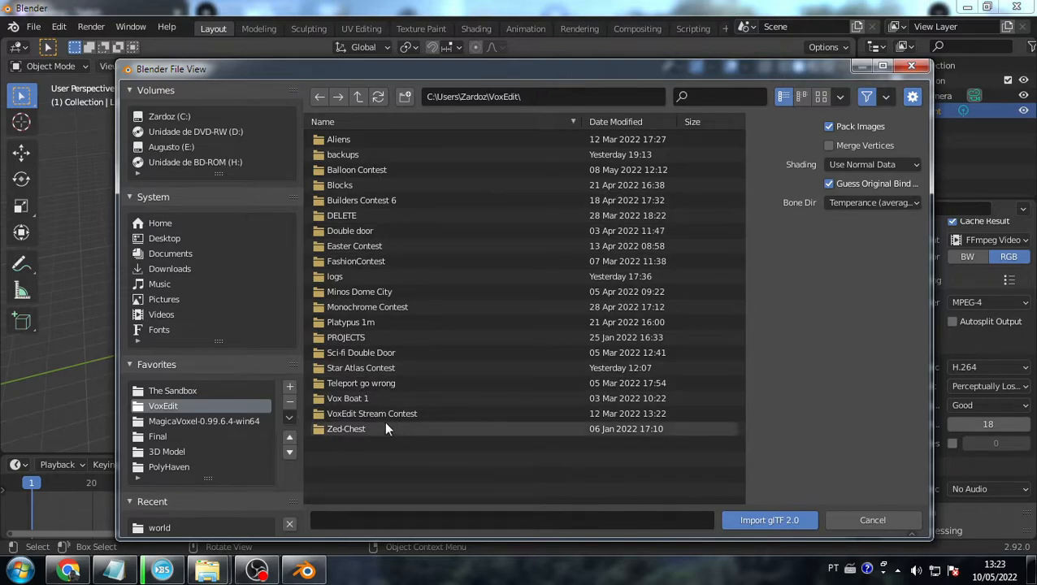
pyautogui.doubleClick(372, 290)
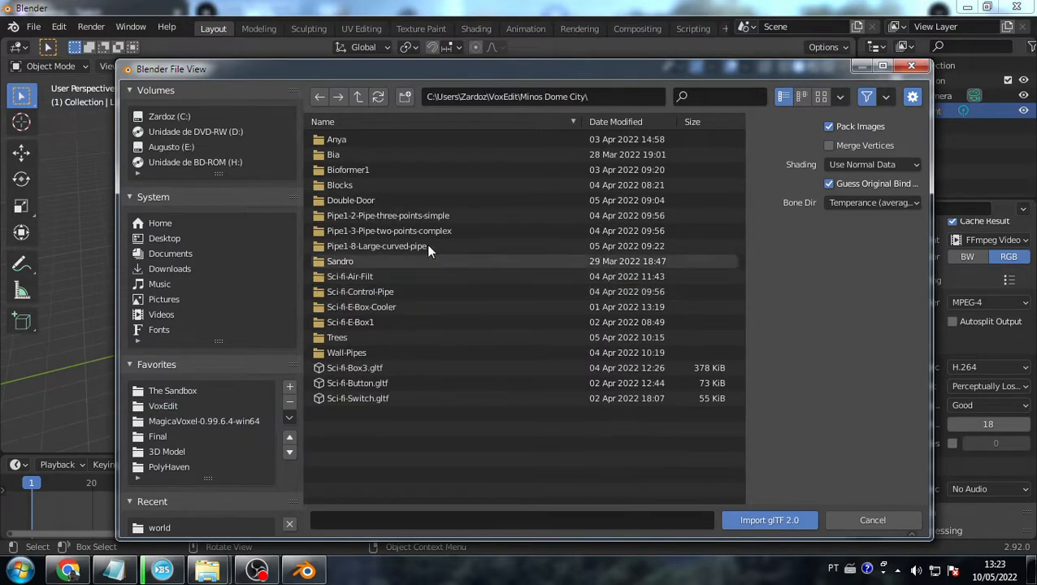
pyautogui.doubleClick(358, 139)
pyautogui.doubleClick(389, 154)
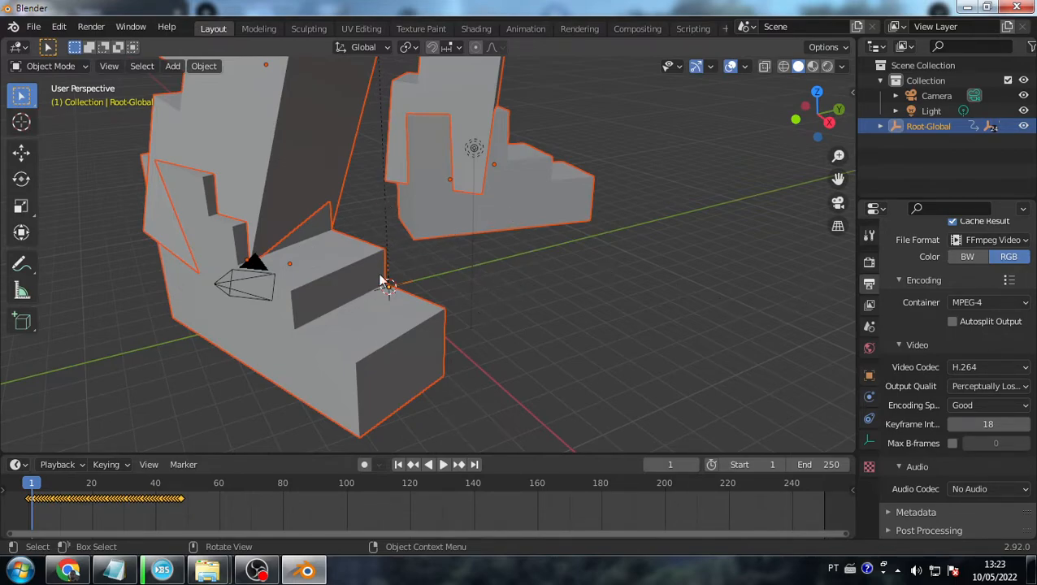
# - Orbit around the imported rig and look through the scene camera
pyautogui.scroll(-8, 318, 246)
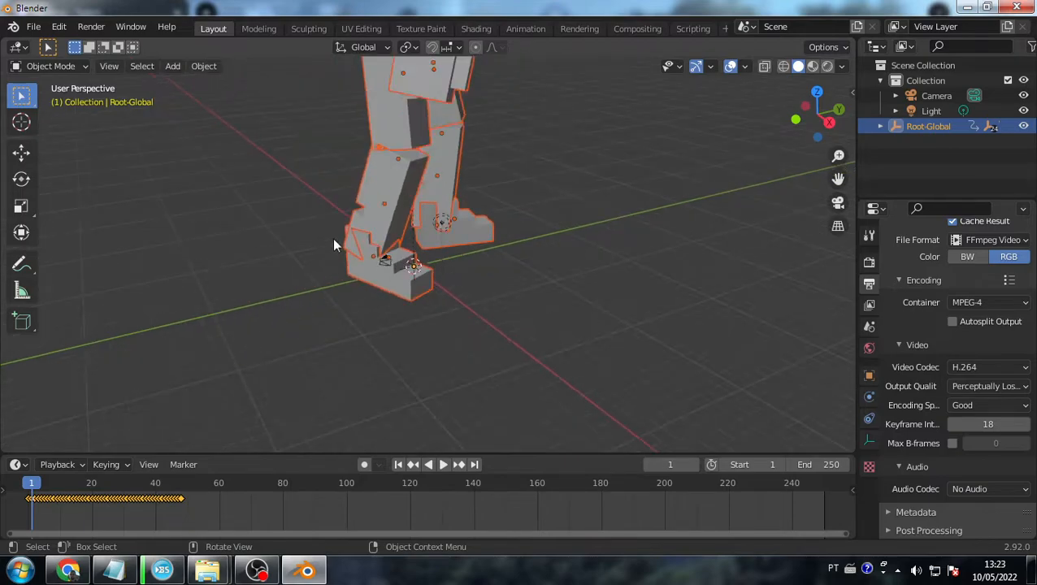
pyautogui.scroll(5, 440, 192)
pyautogui.moveTo(434, 182); pyautogui.dragTo(470, 156, button='middle')
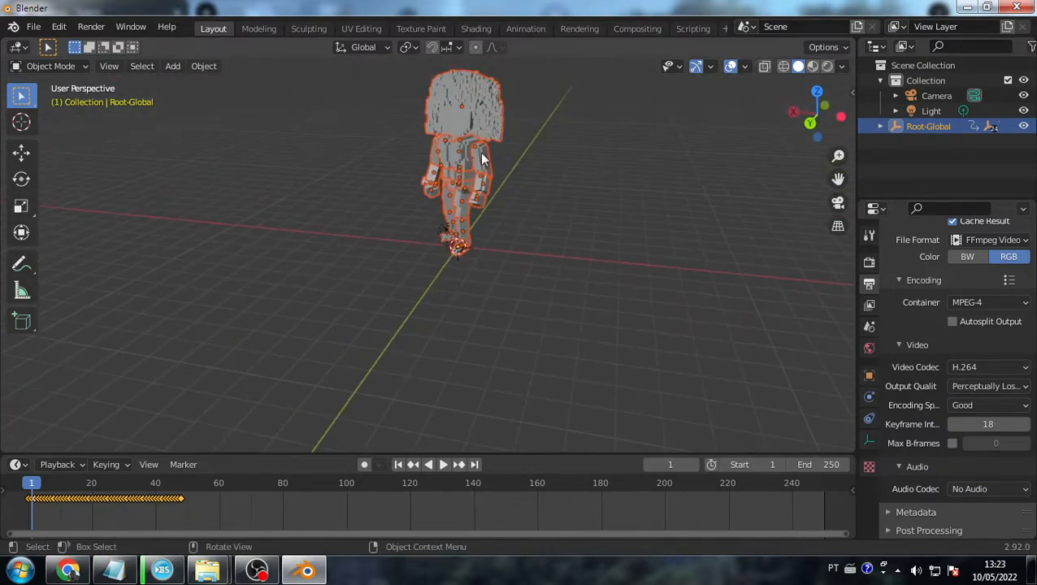
pyautogui.press('KP_0')
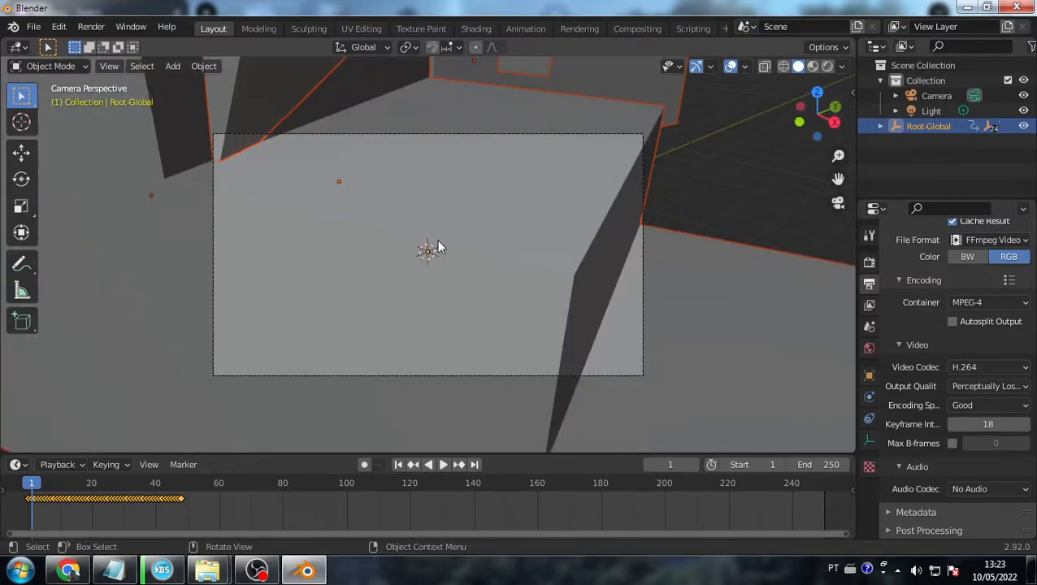
pyautogui.scroll(3, 500, 249)
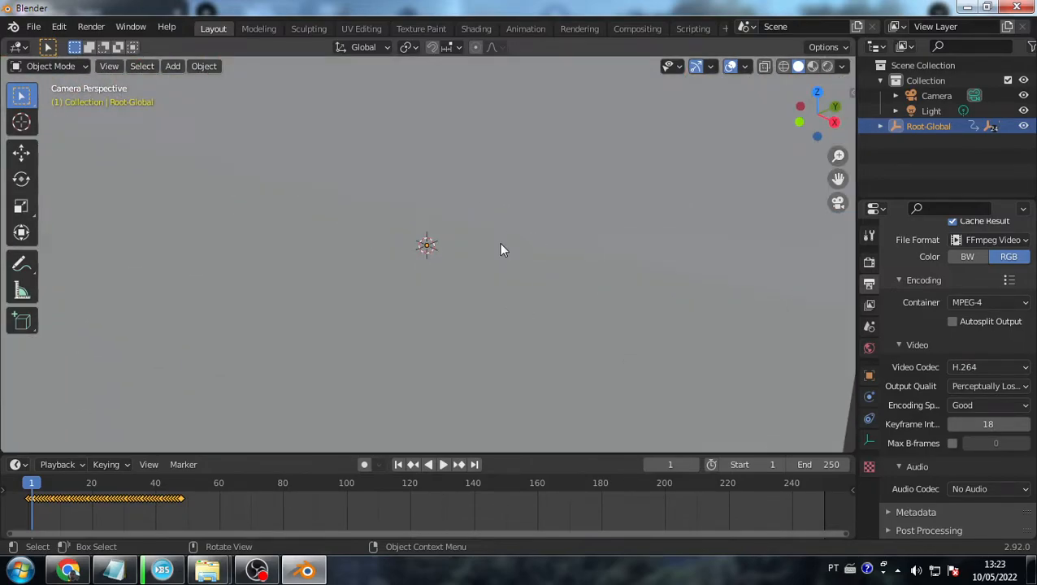
pyautogui.scroll(-6, 501, 250)
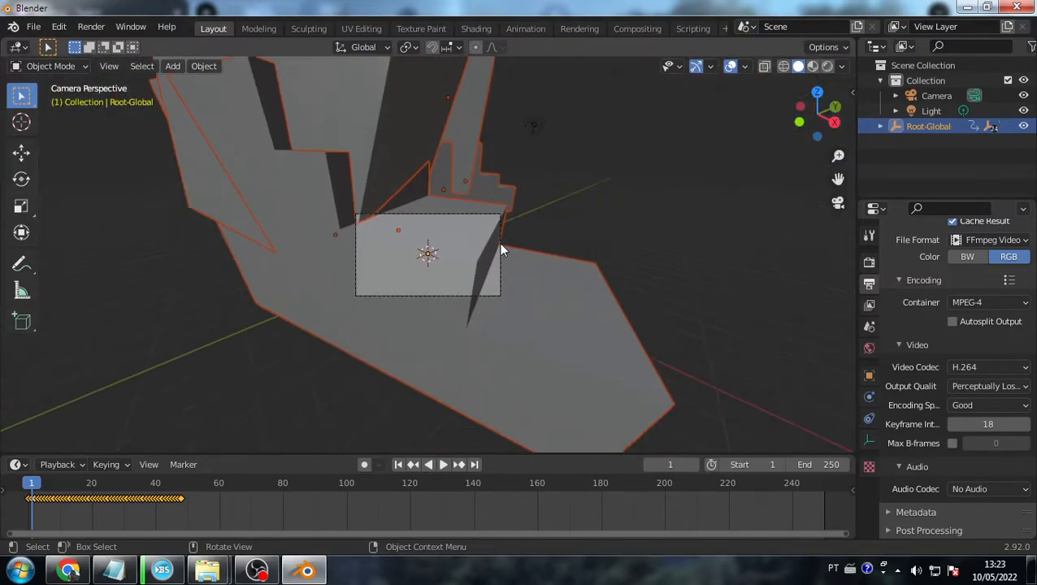
pyautogui.scroll(4, 501, 249)
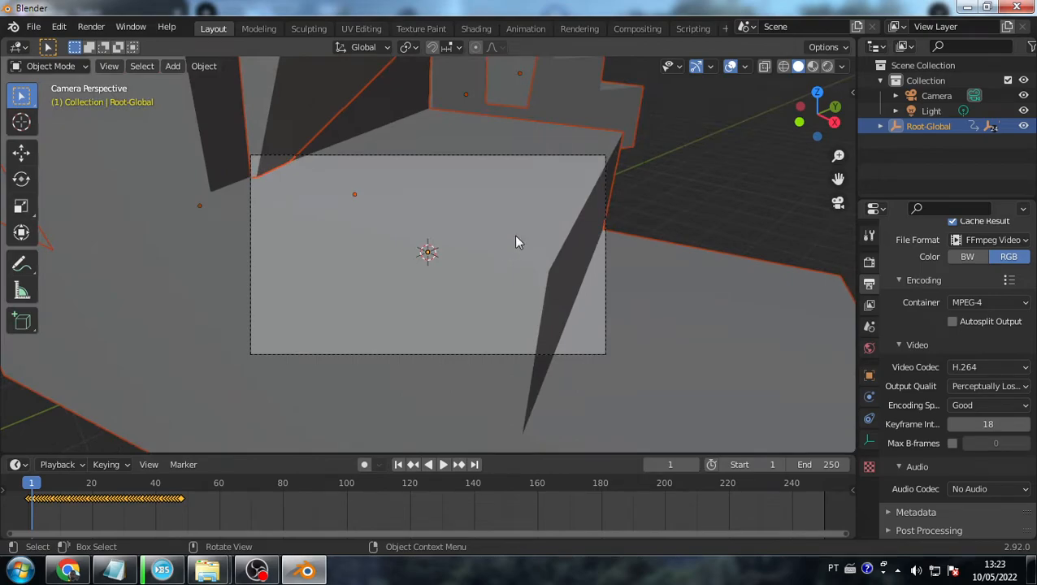
pyautogui.scroll(-5, 528, 234)
pyautogui.scroll(5, 525, 248)
pyautogui.press('KP_0')
pyautogui.press('KP_0')
# - Enable Lock Camera to View in the sidebar's View settings
pyautogui.click(852, 93)
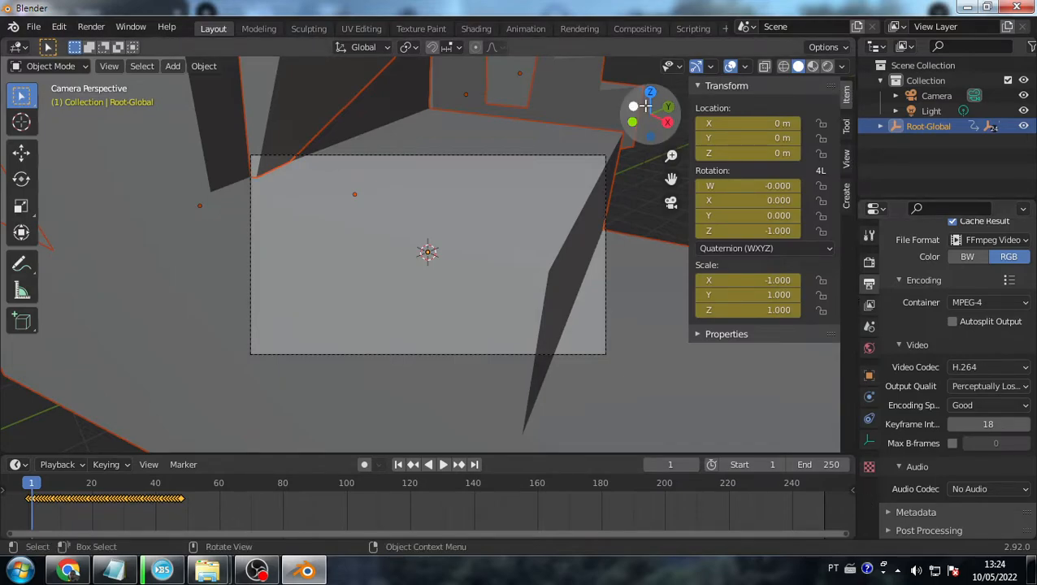
pyautogui.moveTo(690, 121); pyautogui.dragTo(860, 88)
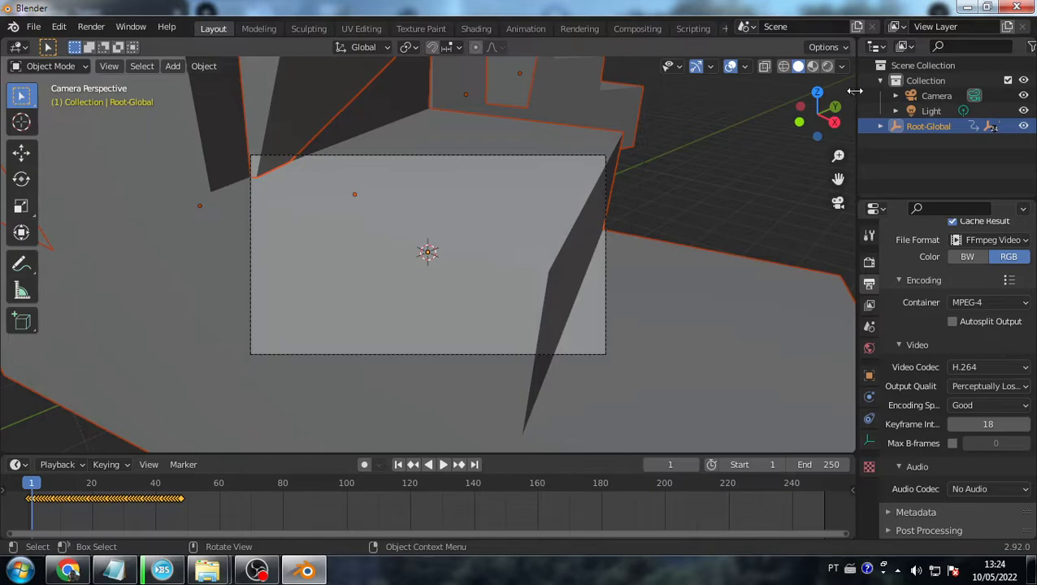
pyautogui.click(850, 94)
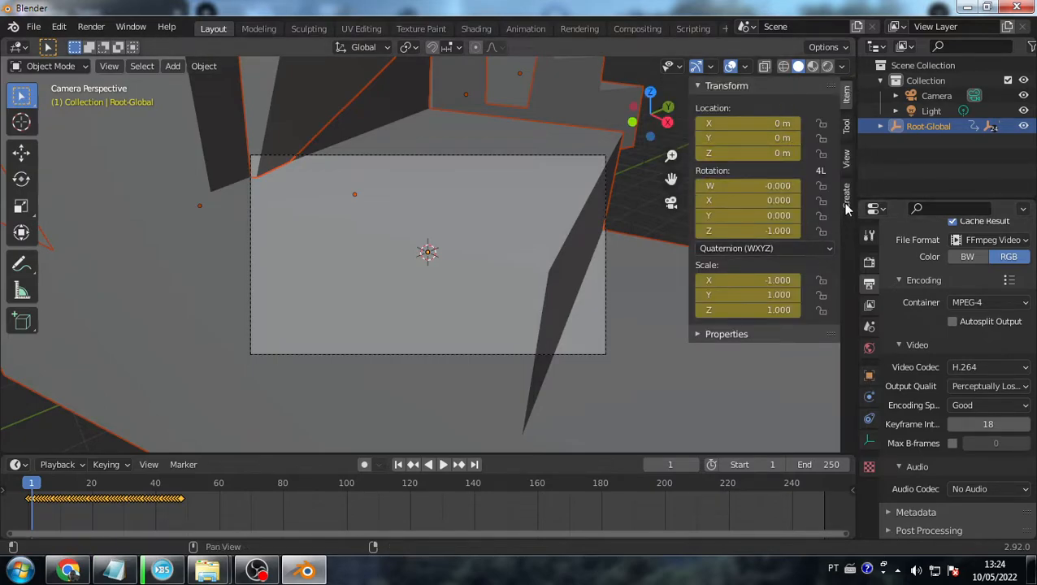
pyautogui.click(846, 157)
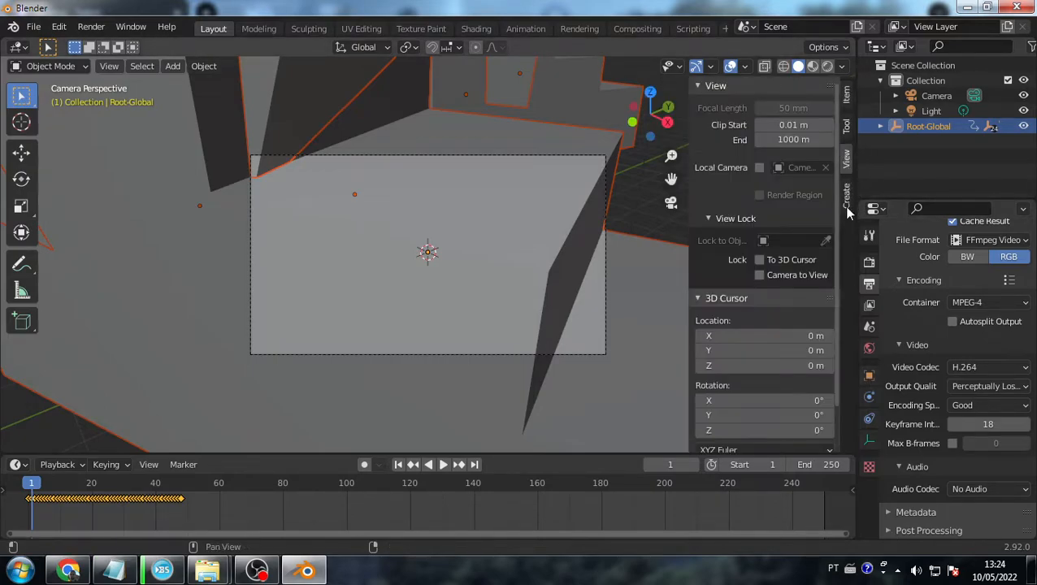
pyautogui.click(760, 274)
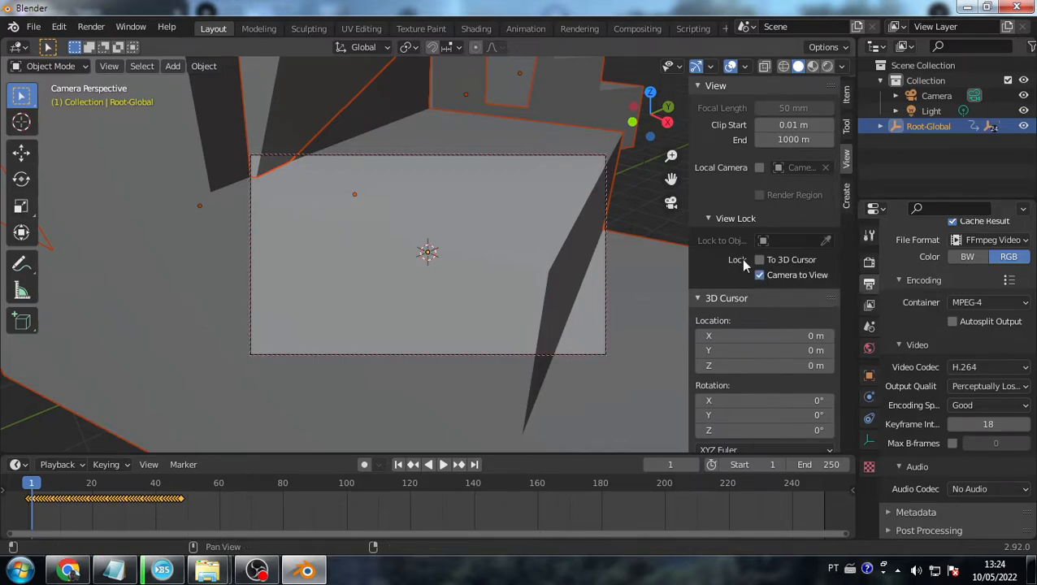
# - Zoom and orbit the locked camera to frame the character's head and upper body
pyautogui.scroll(-18, 576, 259)
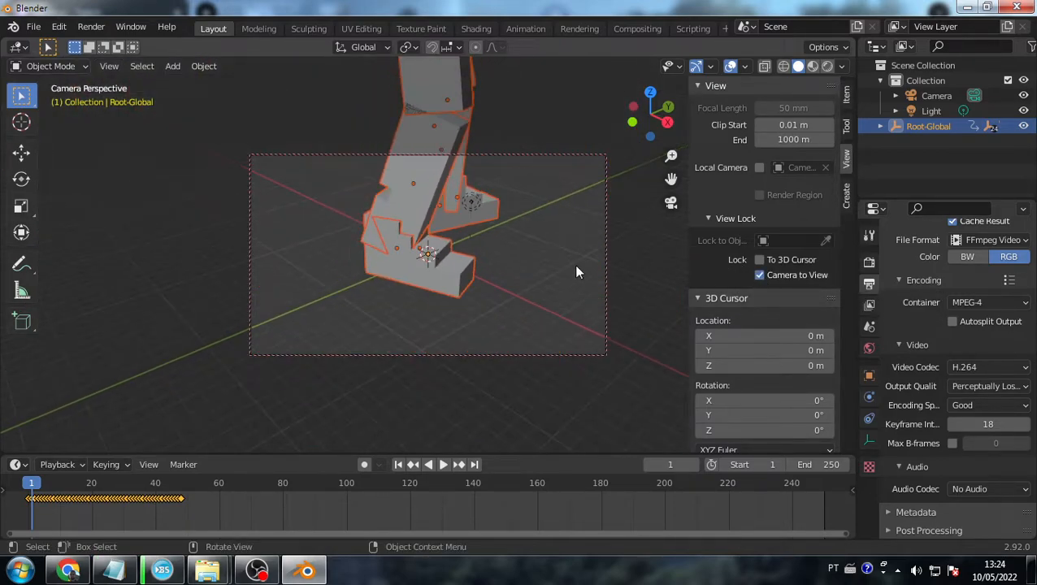
pyautogui.scroll(10, 465, 287)
pyautogui.moveTo(463, 284); pyautogui.dragTo(496, 202, button='middle')
pyautogui.scroll(6, 503, 342)
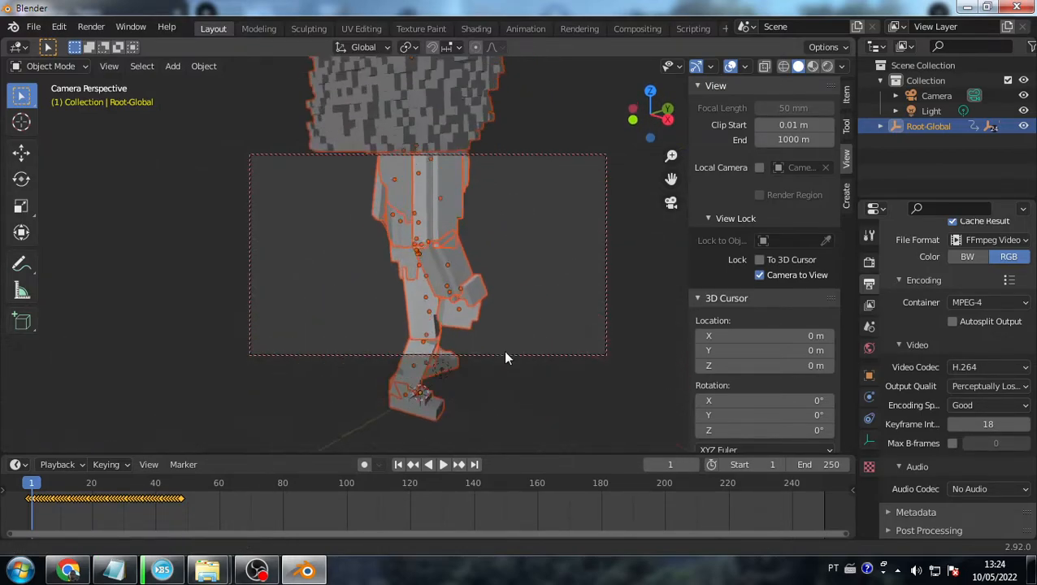
pyautogui.moveTo(478, 321); pyautogui.dragTo(417, 327, button='middle')
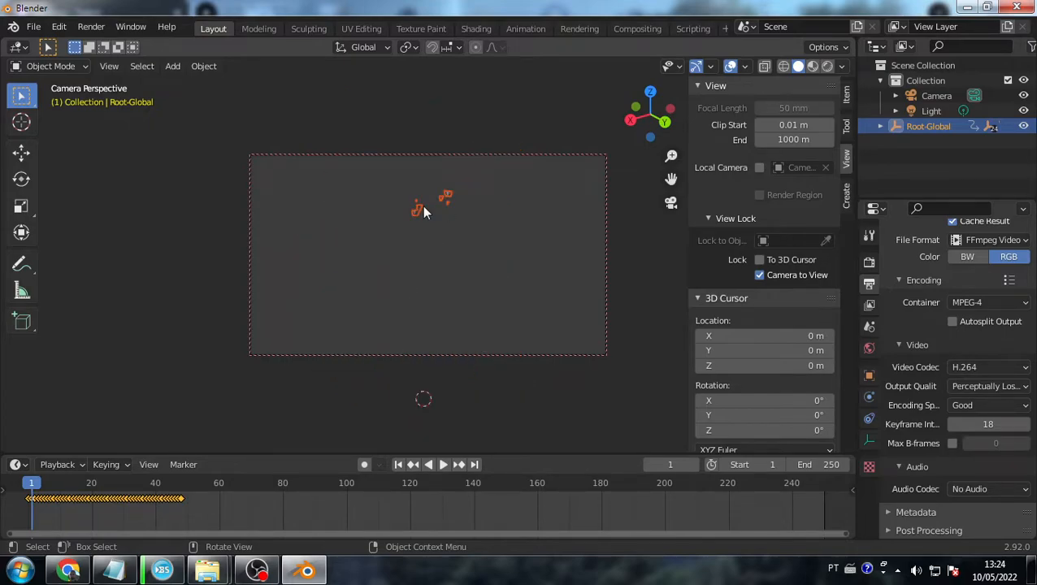
pyautogui.moveTo(401, 293); pyautogui.dragTo(408, 301, button='middle')
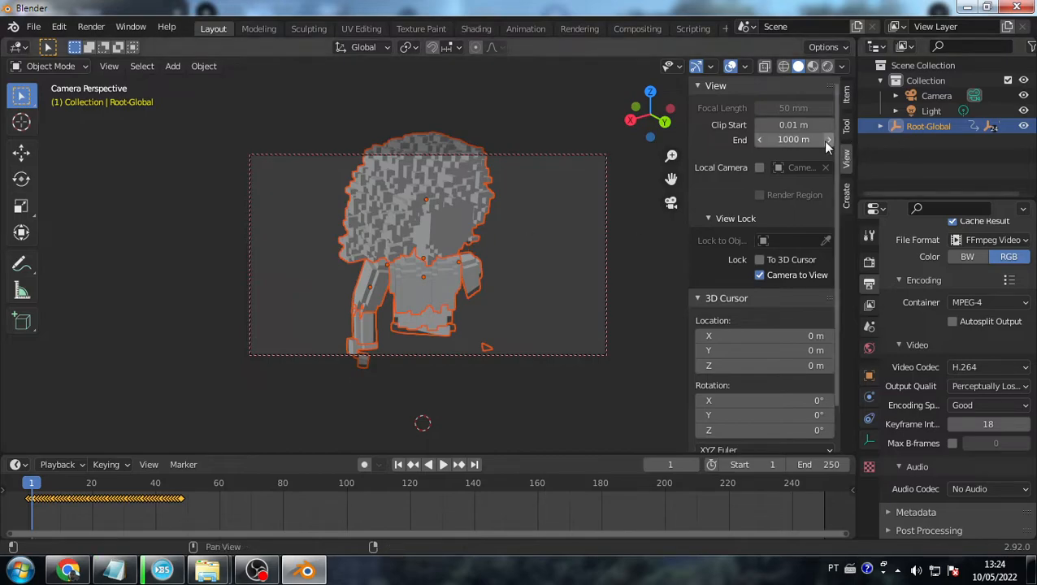
# - Set the viewport's View Clip End to 10000 m
pyautogui.click(802, 139)
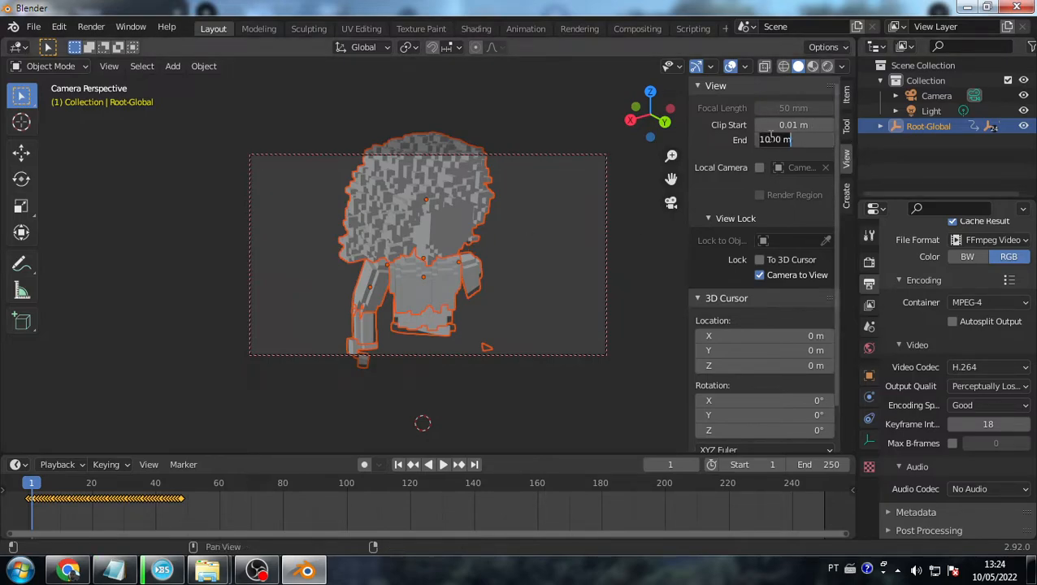
pyautogui.click(798, 140)
pyautogui.press('BackSpace')
pyautogui.press('BackSpace')
pyautogui.press('BackSpace')
pyautogui.press('BackSpace')
pyautogui.write('000')
pyautogui.press('Return')
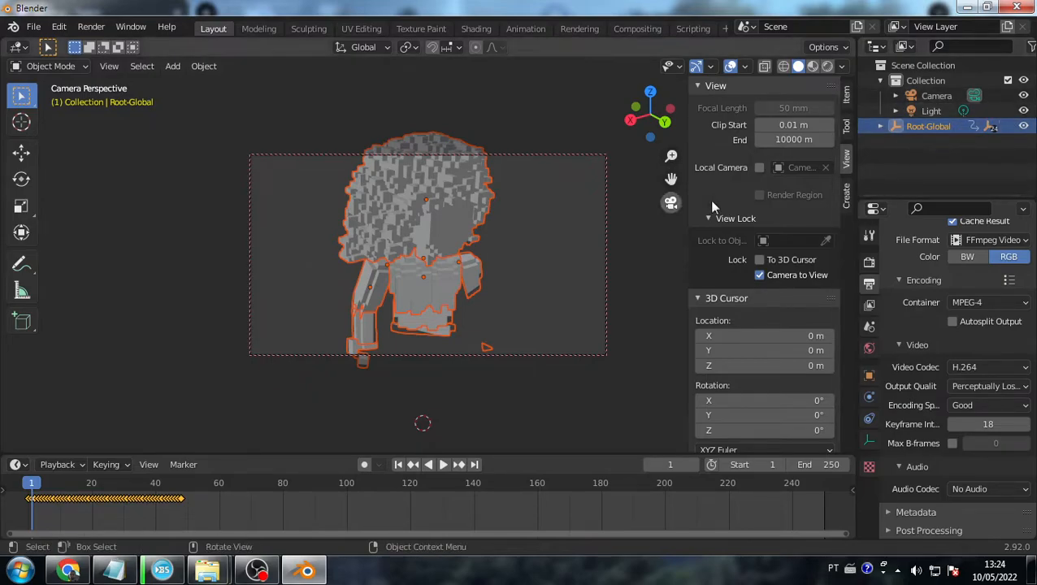
# - Select the Camera and set its Lens Clip End to 1000 m
pyautogui.click(593, 207)
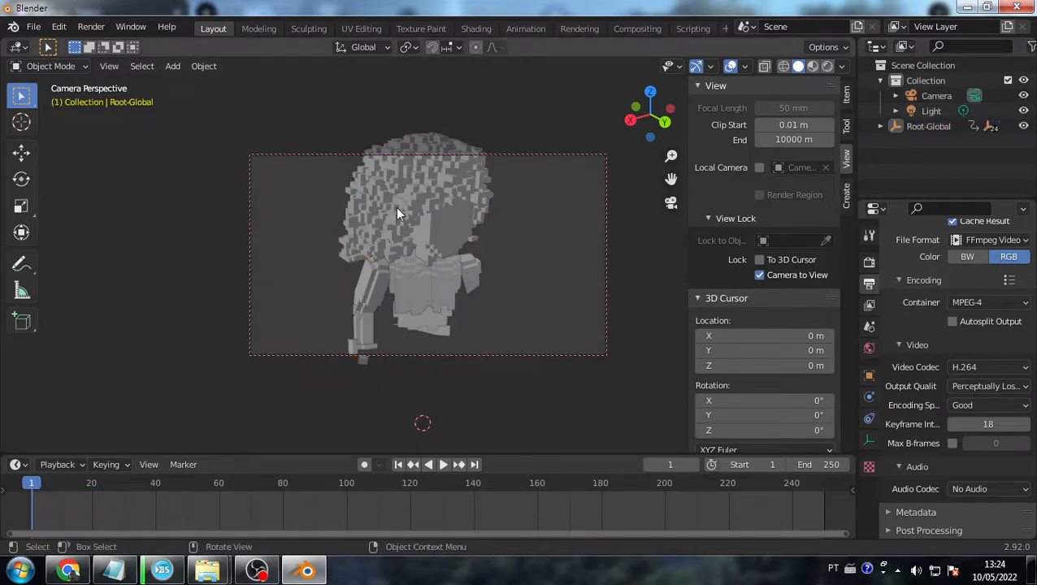
pyautogui.click(936, 95)
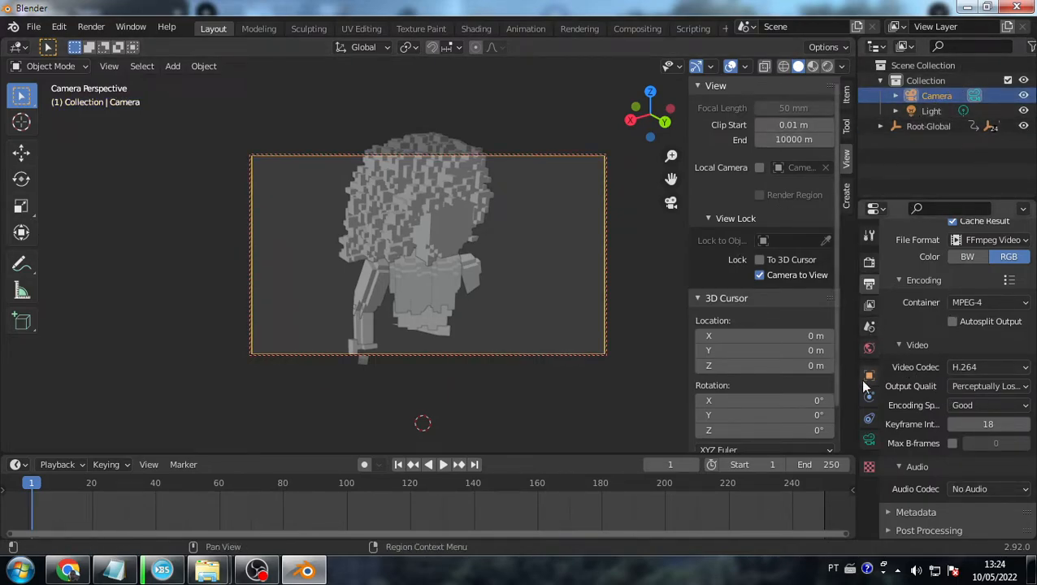
pyautogui.click(869, 439)
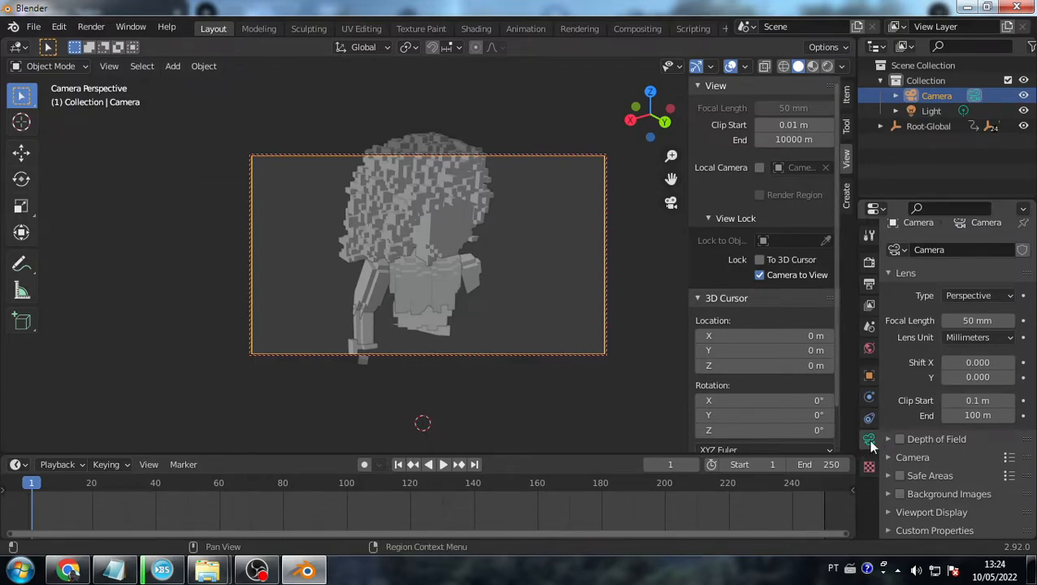
pyautogui.click(1008, 414)
pyautogui.press('BackSpace')
pyautogui.press('BackSpace')
pyautogui.write('0')
pyautogui.press('Return')
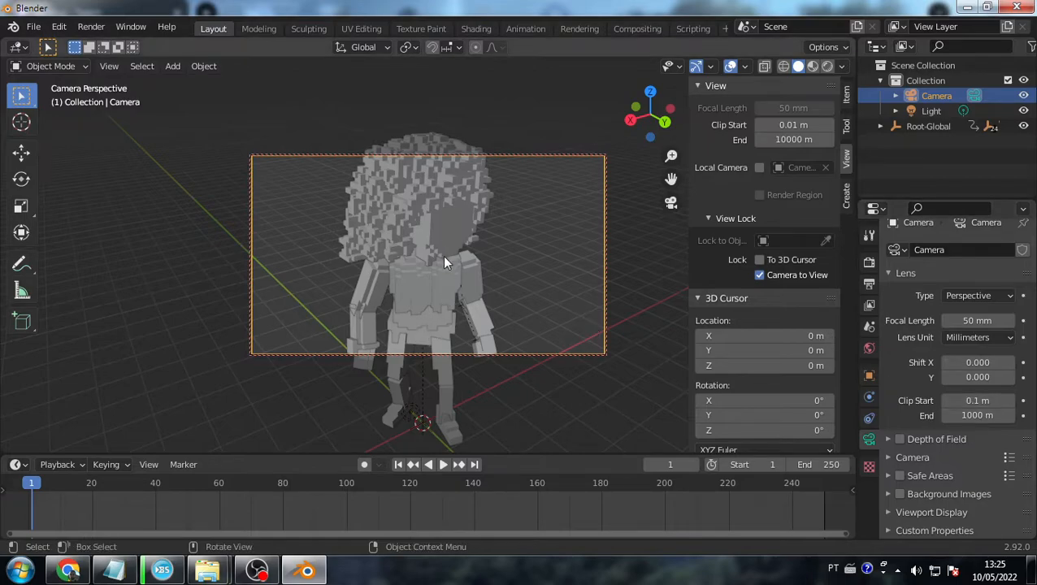
# - Orbit the camera so the whole character shows from head to feet
pyautogui.scroll(-4, 475, 260)
pyautogui.scroll(1, 459, 308)
pyautogui.moveTo(482, 324); pyautogui.dragTo(483, 276, button='middle')
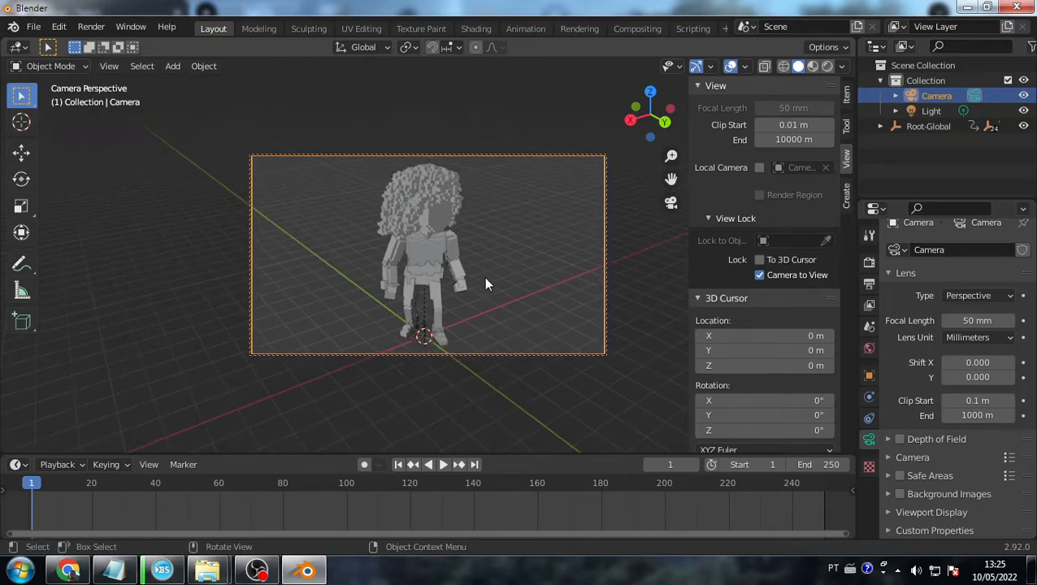
# - Switch to the Shading workspace and orbit the view to face the character
pyautogui.click(485, 28)
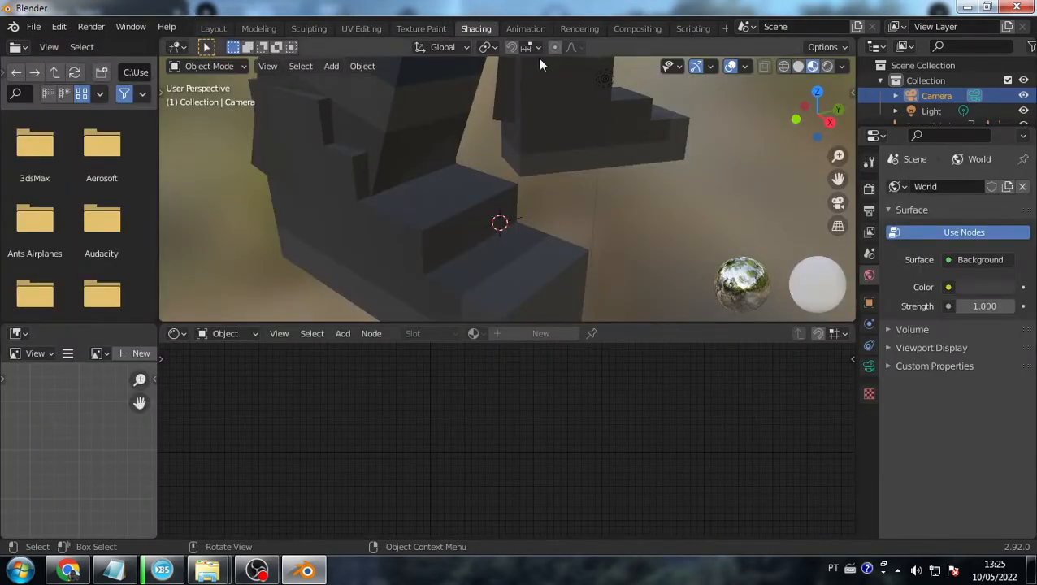
pyautogui.moveTo(529, 139); pyautogui.dragTo(438, 209, button='middle')
pyautogui.scroll(-4, 503, 180)
pyautogui.moveTo(548, 212); pyautogui.dragTo(525, 104, button='middle')
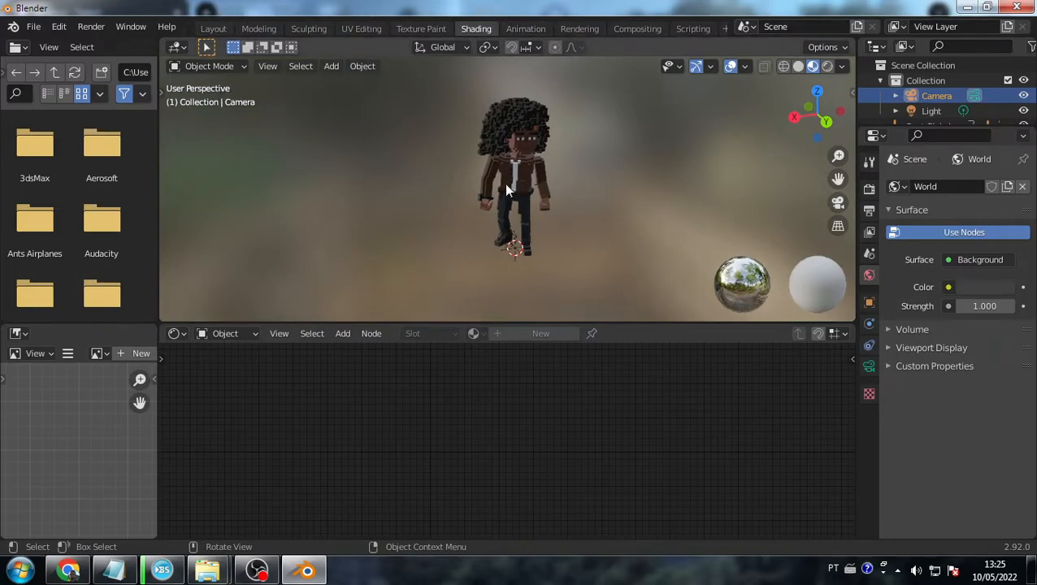
pyautogui.scroll(4, 520, 174)
pyautogui.scroll(-2, 529, 170)
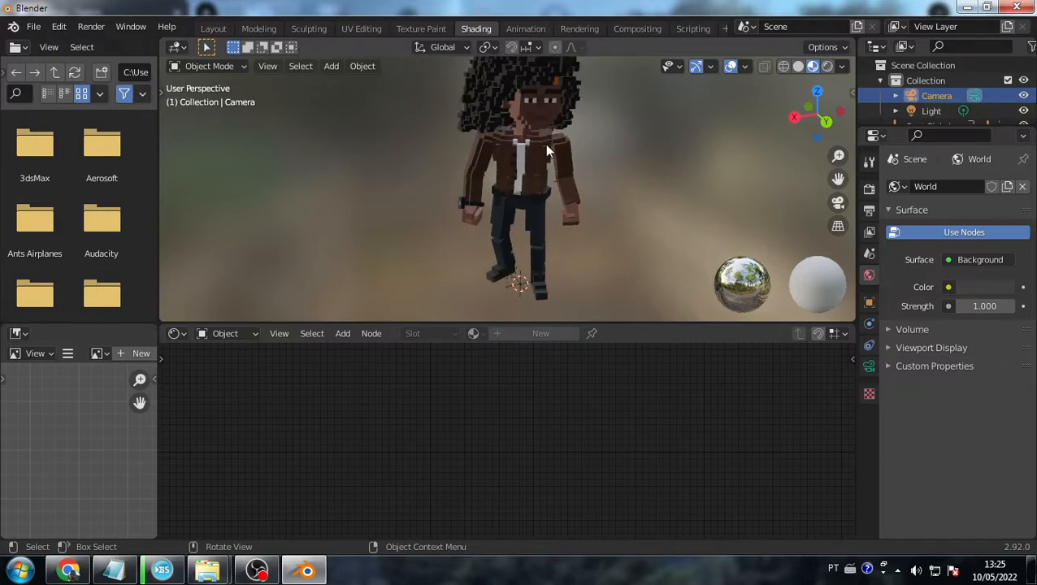
# - Select the chest to inspect its ChestA-Material, leaving Emission Strength at 1.000
pyautogui.click(537, 148)
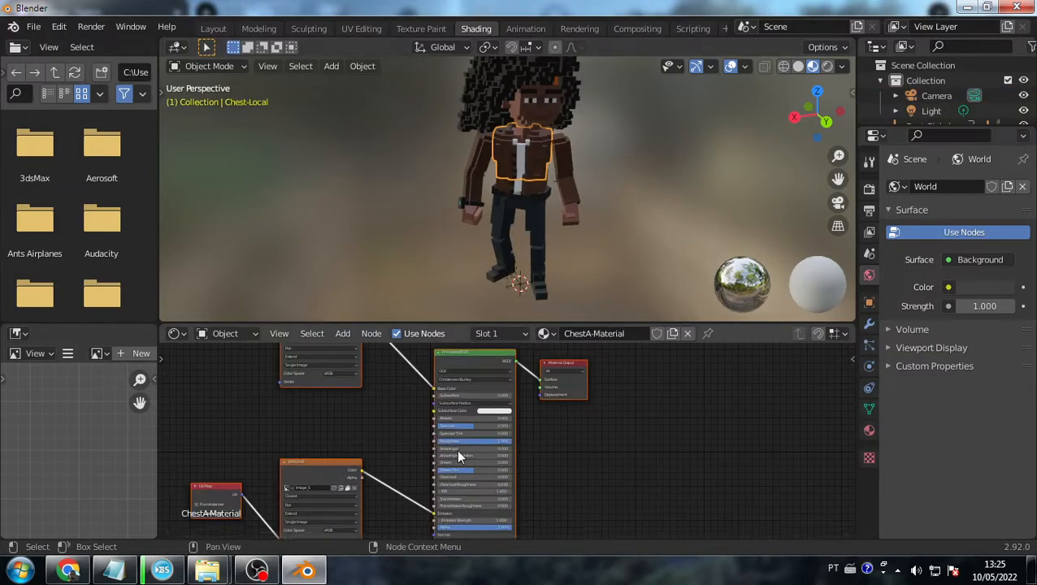
pyautogui.scroll(4, 430, 444)
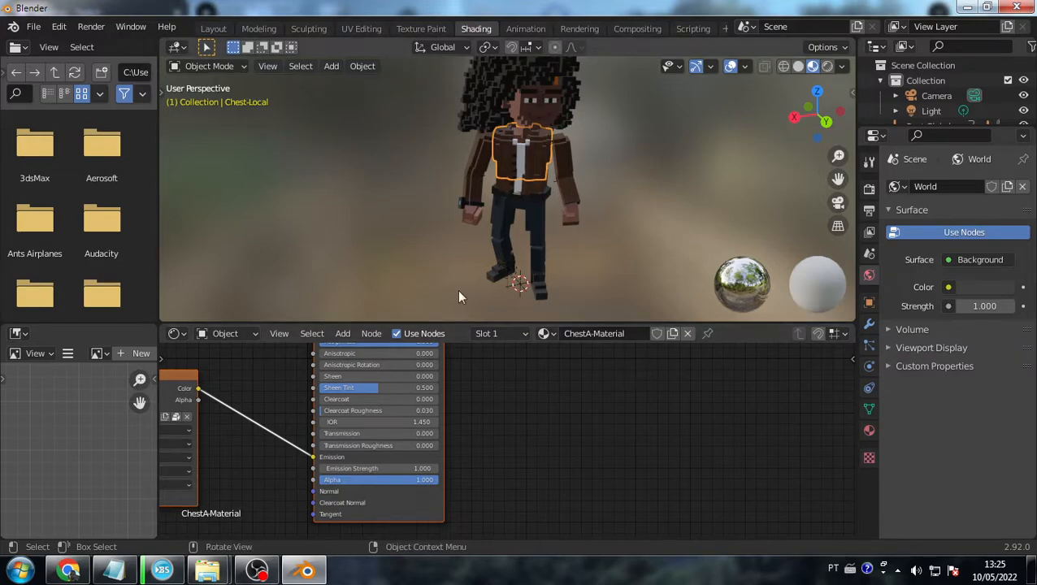
pyautogui.click(401, 469)
pyautogui.click(569, 222)
pyautogui.click(612, 198)
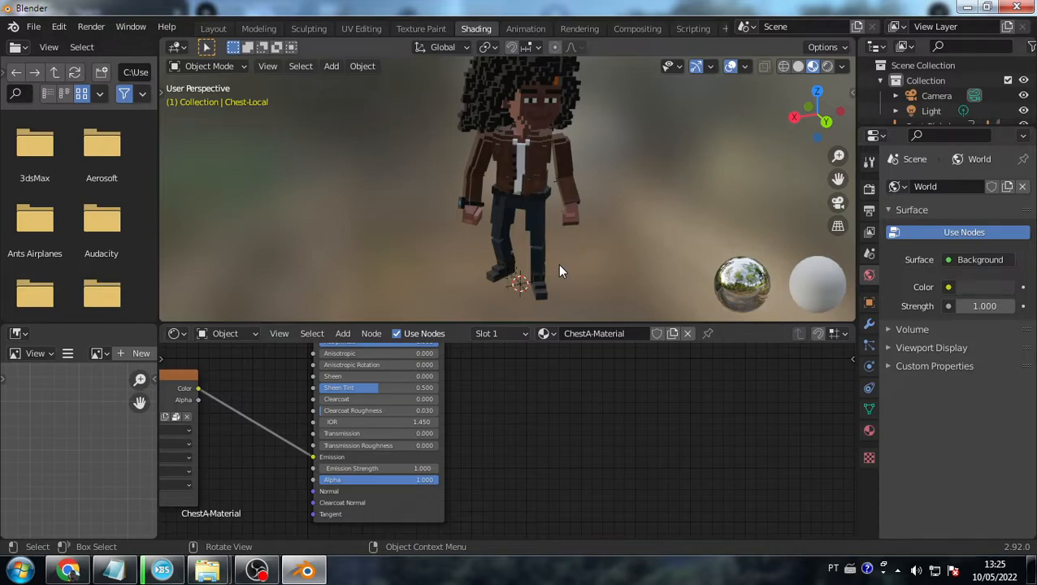
# - Reselect the chest and open the Animation workspace showing its Idle 01 keyframes
pyautogui.scroll(-2, 558, 272)
pyautogui.scroll(1, 519, 140)
pyautogui.click(527, 103)
pyautogui.click(534, 166)
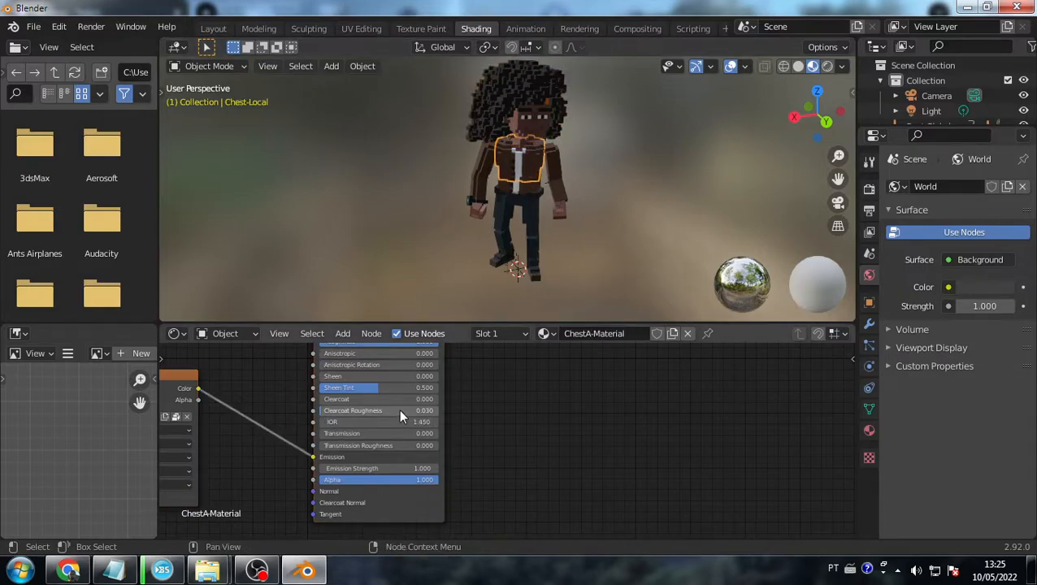
pyautogui.scroll(-2, 398, 411)
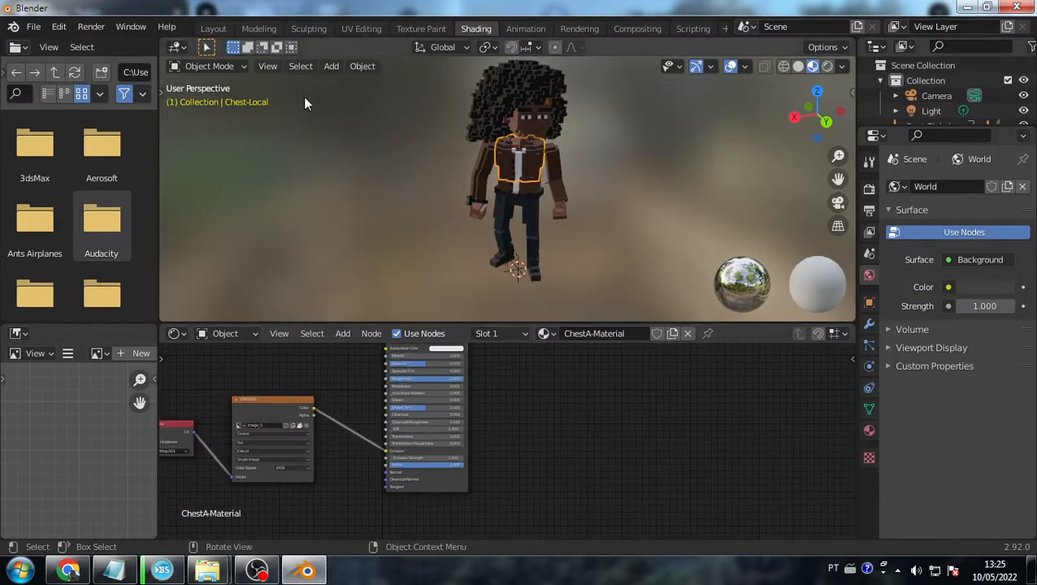
pyautogui.click(530, 30)
pyautogui.scroll(-2, 253, 448)
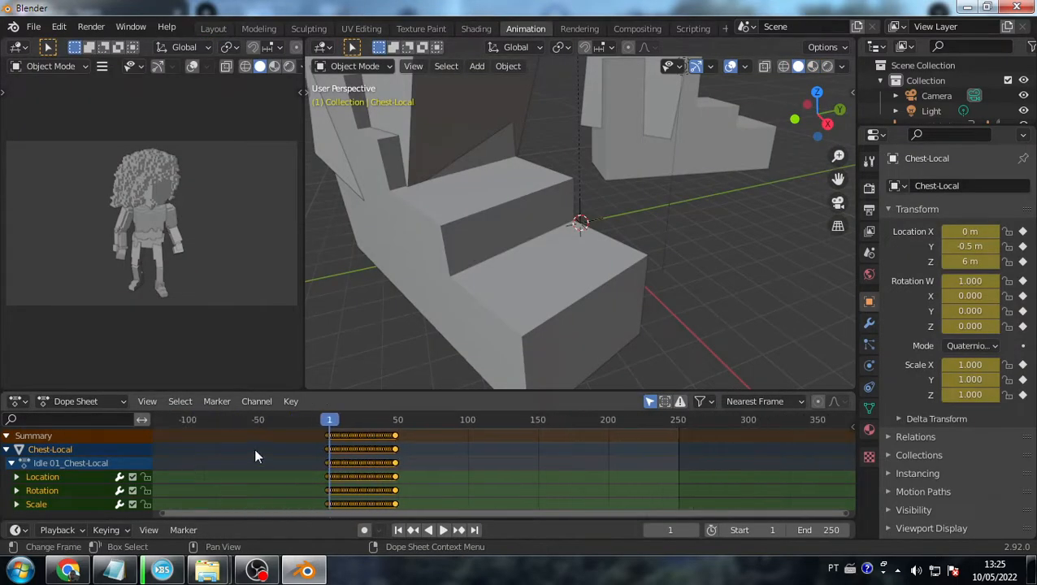
# - Look through the scene camera and deselect the chest
pyautogui.moveTo(573, 222); pyautogui.dragTo(512, 220, button='middle')
pyautogui.scroll(-2, 512, 220)
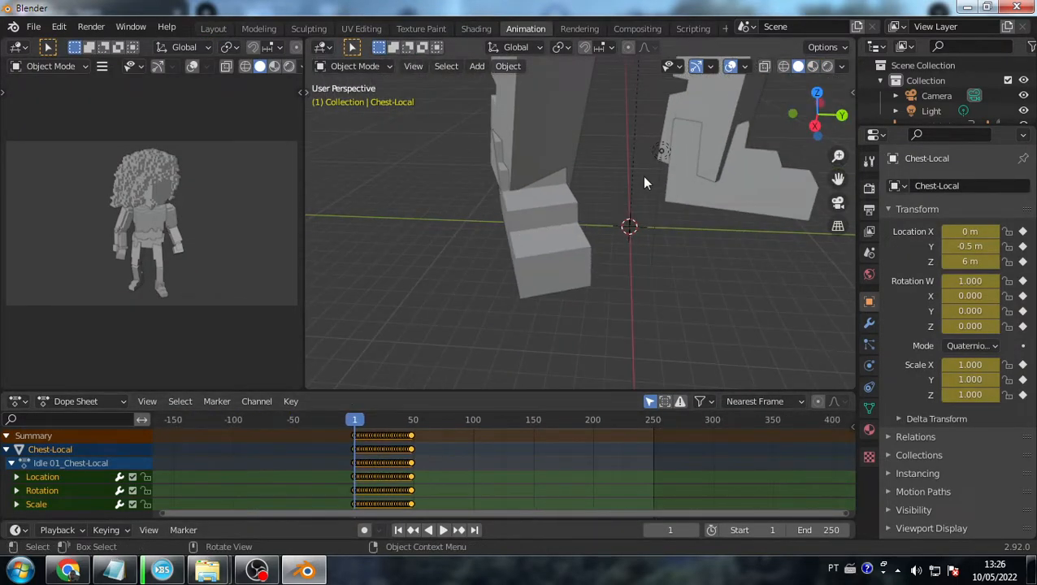
pyautogui.press('KP_0')
pyautogui.scroll(-1, 599, 211)
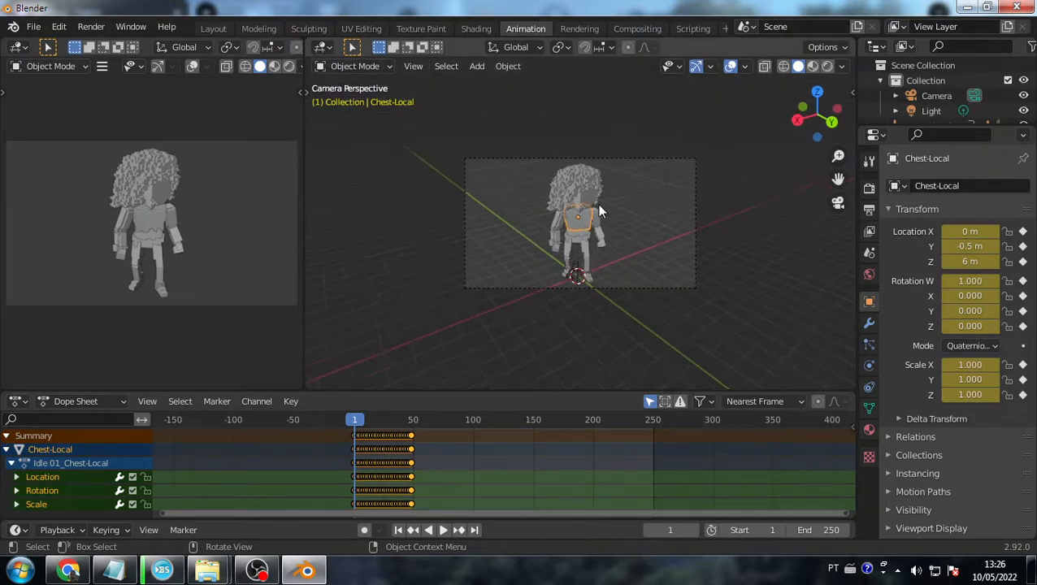
pyautogui.scroll(3, 599, 211)
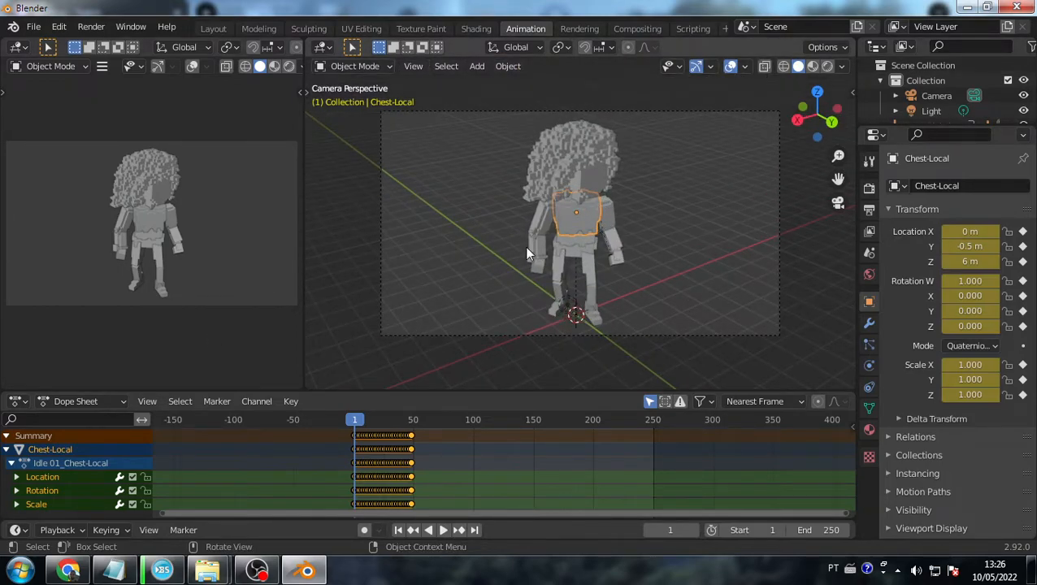
pyautogui.click(676, 304)
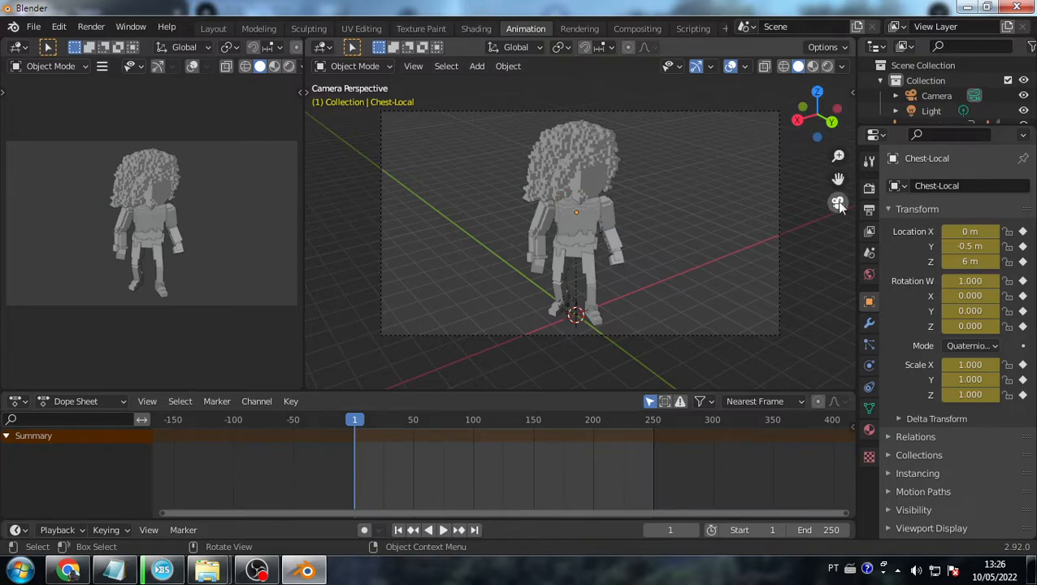
pyautogui.scroll(-2, 653, 268)
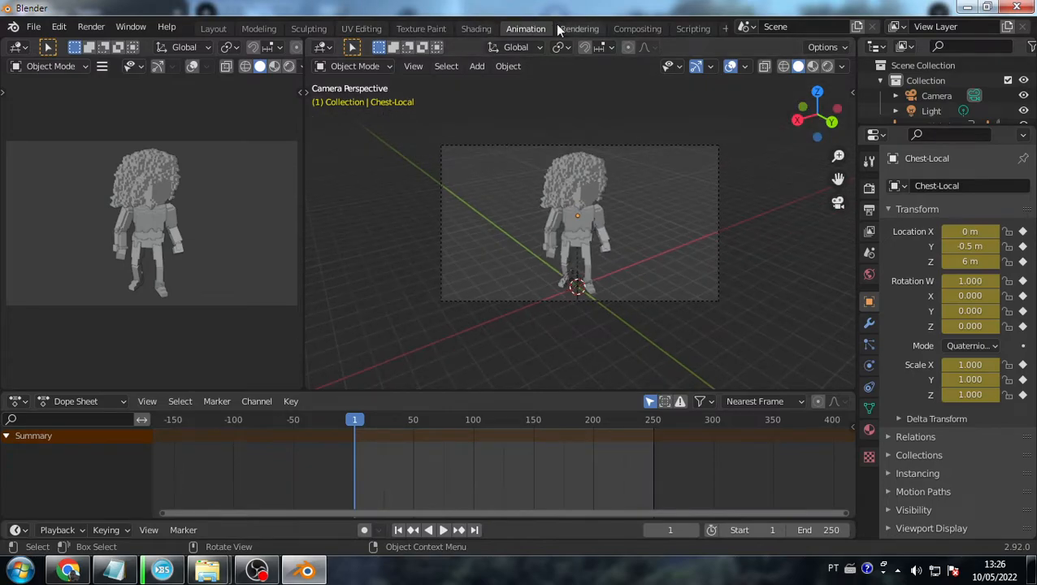
# - Enable Camera to View in the sidebar's View settings in the Animation workspace
pyautogui.click(476, 29)
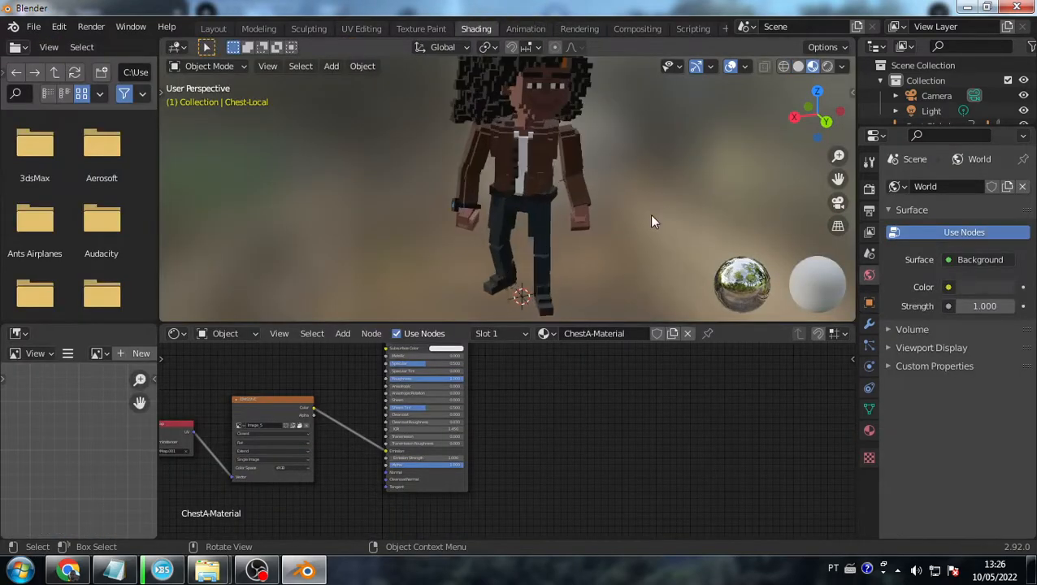
pyautogui.press('KP_0')
pyautogui.scroll(-2, 536, 201)
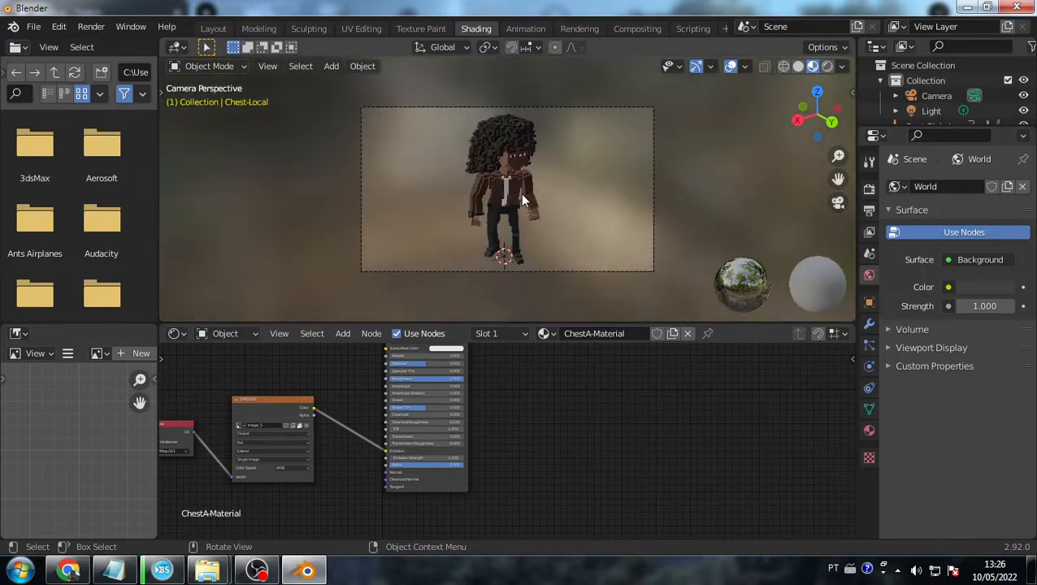
pyautogui.scroll(3, 527, 200)
pyautogui.scroll(-3, 534, 213)
pyautogui.scroll(1, 535, 216)
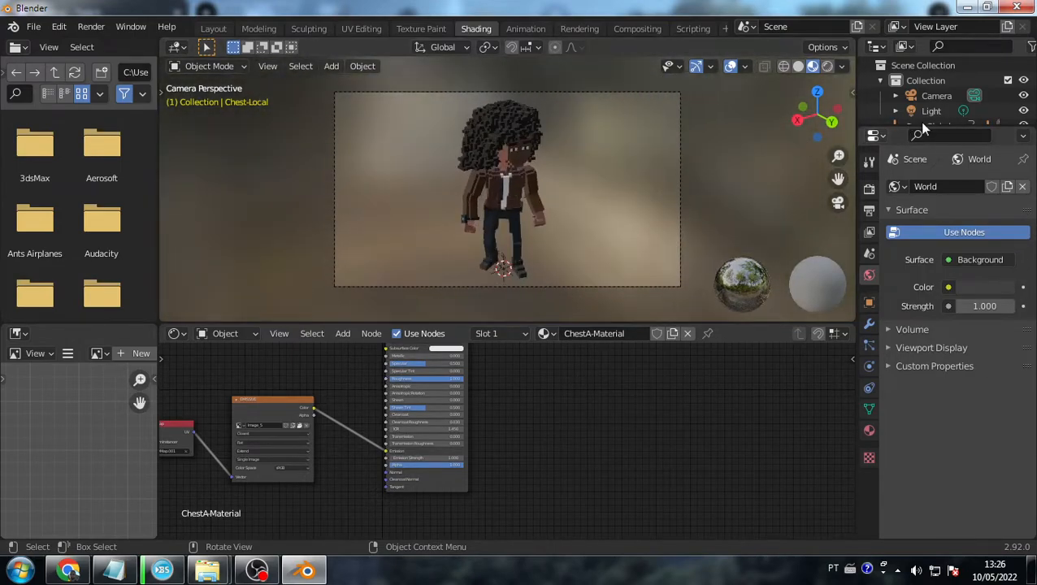
pyautogui.press('n')
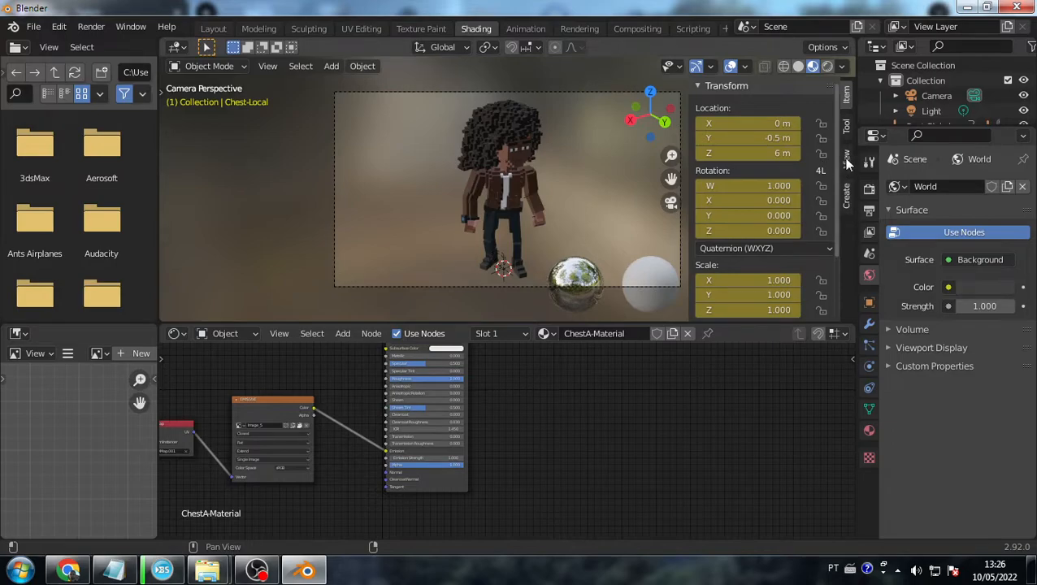
pyautogui.click(845, 159)
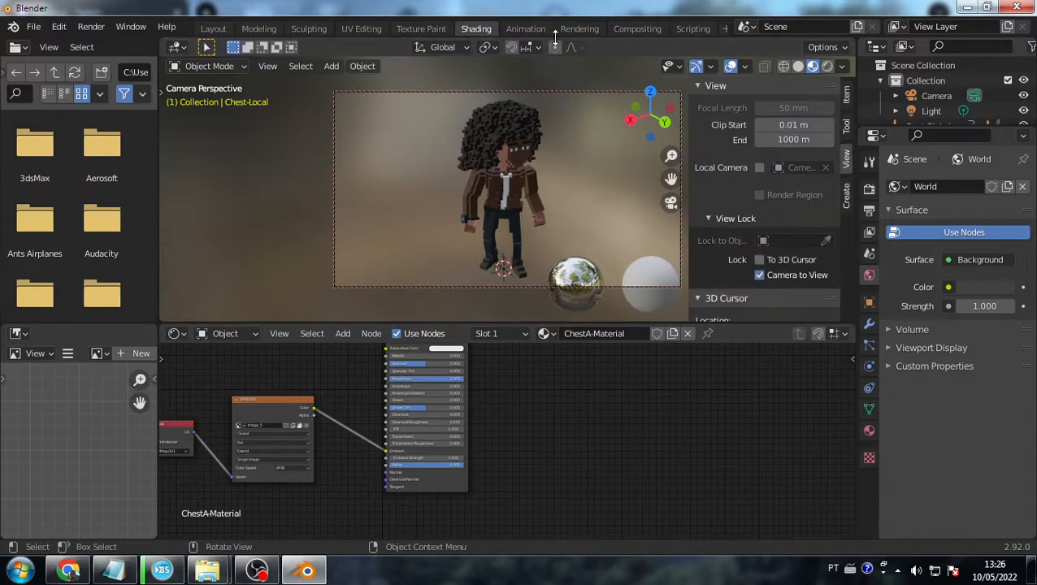
pyautogui.click(526, 28)
pyautogui.click(847, 107)
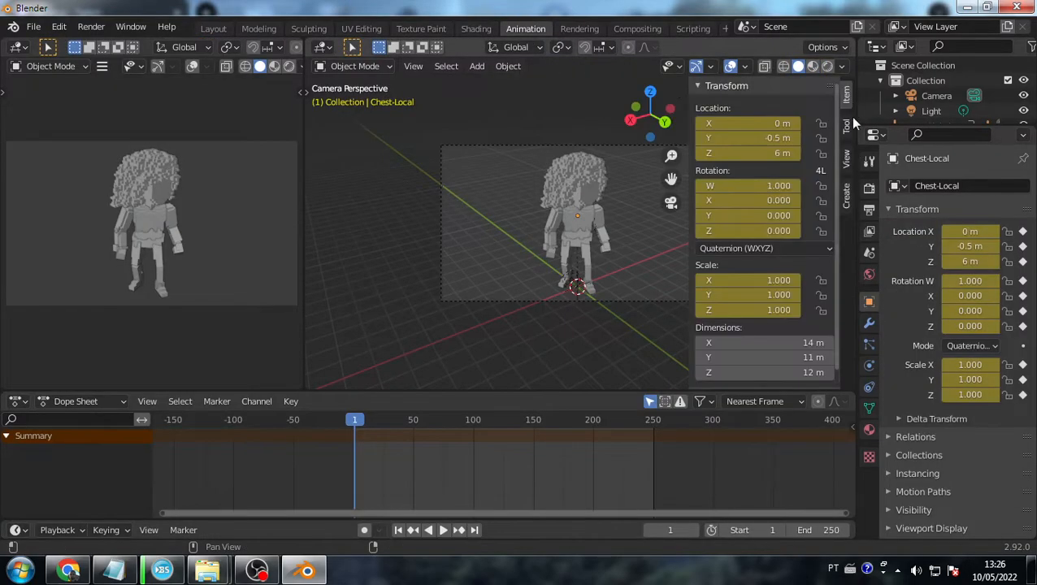
pyautogui.click(846, 161)
pyautogui.click(796, 273)
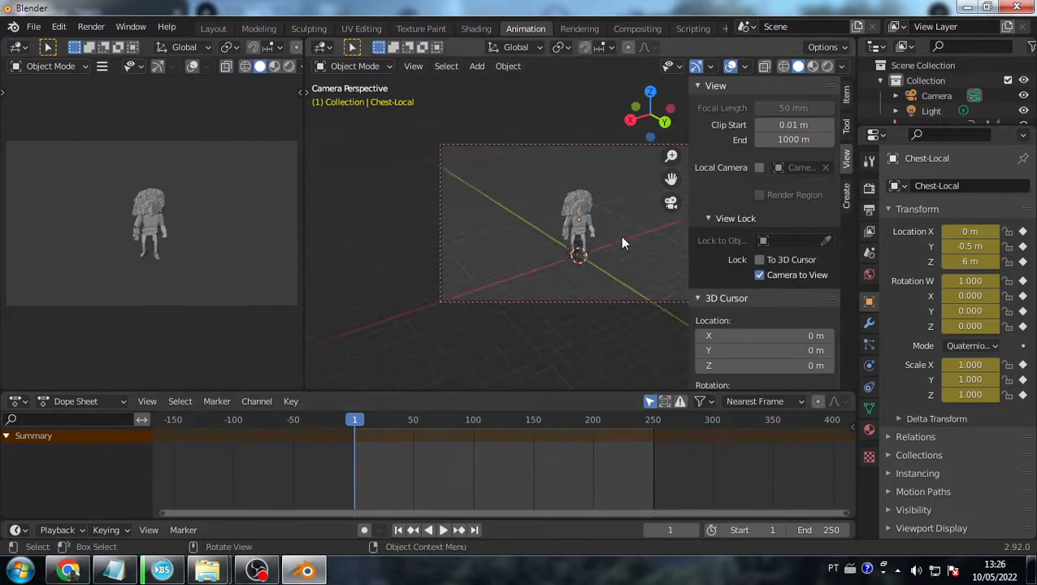
# - Hide the sidebar in the Animation workspace and turn on Auto Keying
pyautogui.click(477, 26)
pyautogui.scroll(-3, 591, 202)
pyautogui.scroll(2, 591, 203)
pyautogui.click(528, 29)
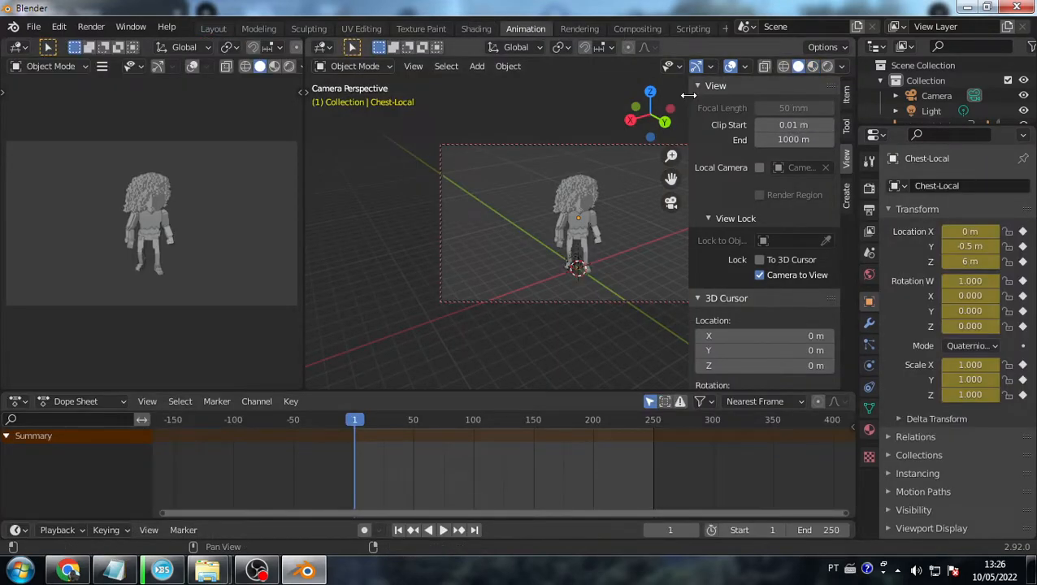
pyautogui.moveTo(688, 96); pyautogui.dragTo(997, 100)
pyautogui.scroll(-2, 406, 434)
pyautogui.click(364, 529)
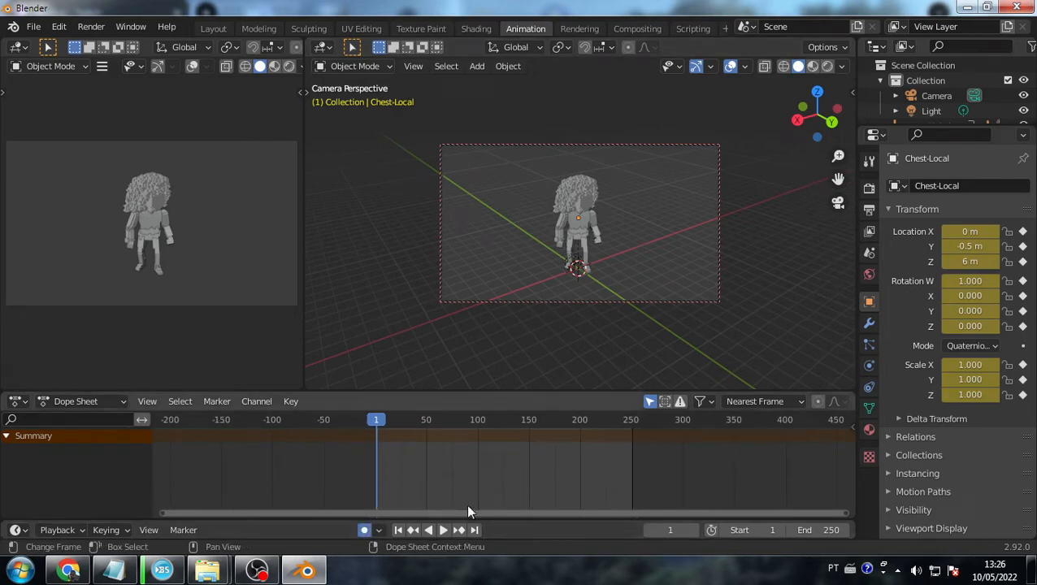
# - Scrub to around frame 21, play the animation, then return to frame 0
pyautogui.scroll(1, 425, 447)
pyautogui.scroll(3, 539, 246)
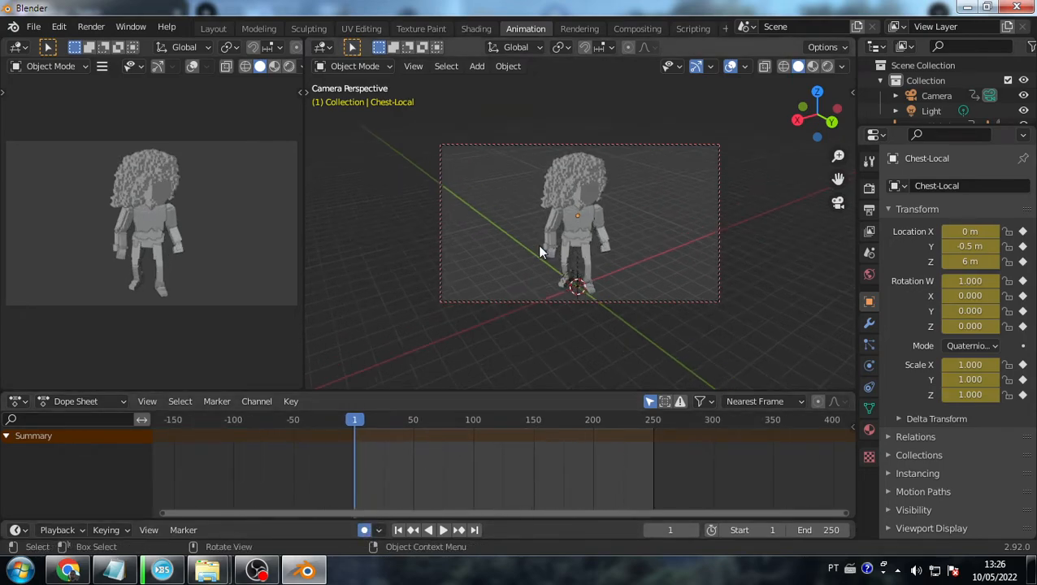
pyautogui.moveTo(355, 424); pyautogui.dragTo(330, 427)
pyautogui.scroll(-2, 490, 286)
pyautogui.scroll(3, 494, 281)
pyautogui.scroll(-3, 494, 281)
pyautogui.press('space')
pyautogui.press('space')
pyautogui.click(352, 419)
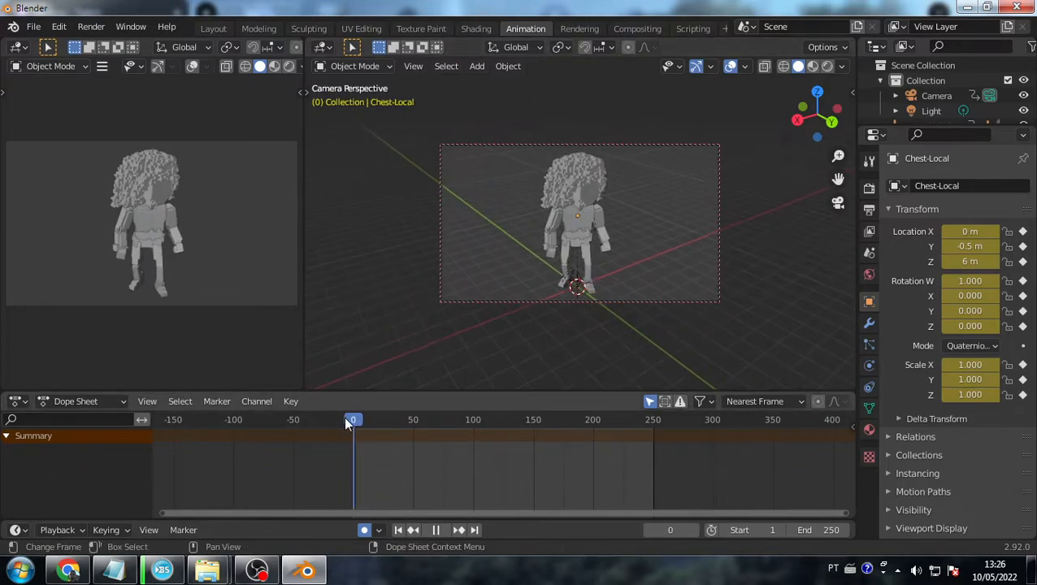
# - Select the Camera and scrub through its recorded movement to frame 64
pyautogui.click(948, 98)
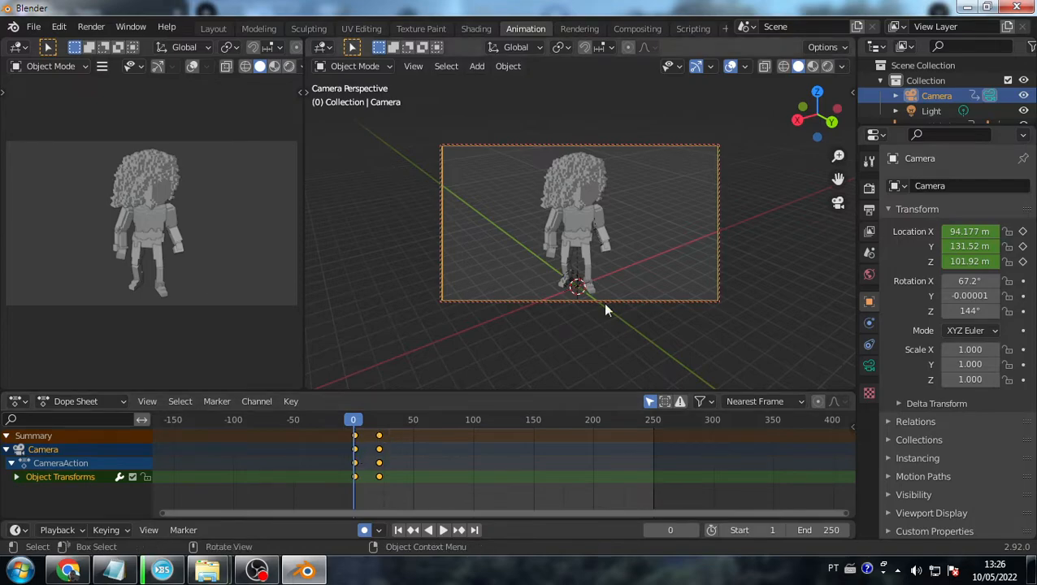
pyautogui.moveTo(943, 124); pyautogui.dragTo(950, 242)
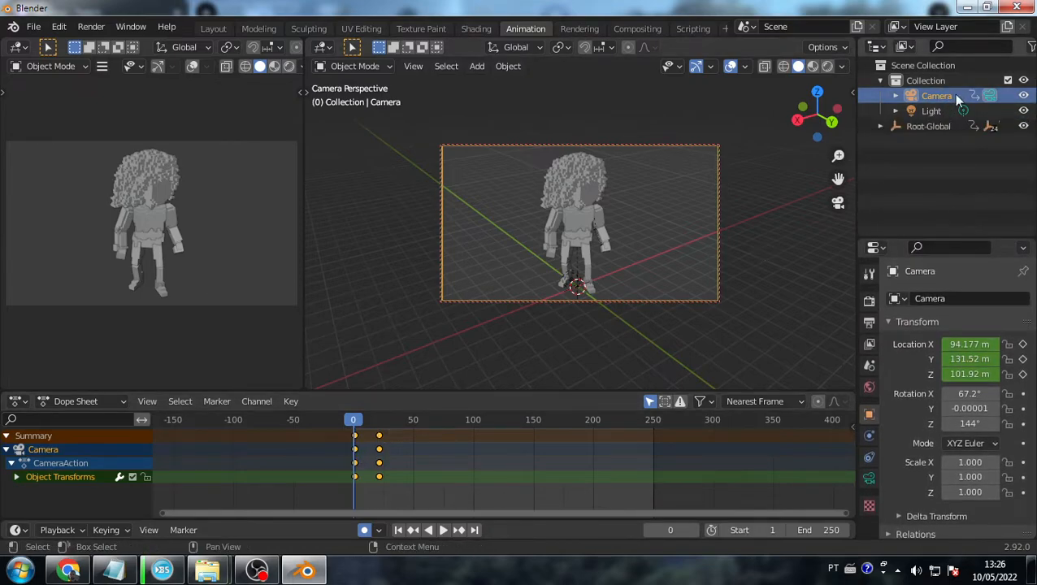
pyautogui.moveTo(354, 419); pyautogui.dragTo(429, 419)
pyautogui.scroll(5, 560, 233)
pyautogui.scroll(-3, 559, 234)
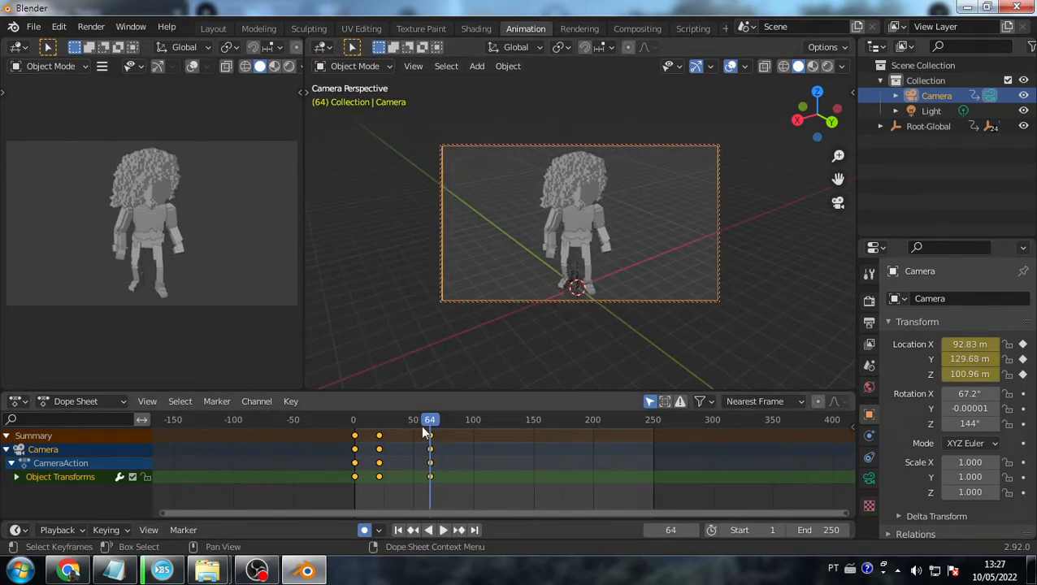
pyautogui.moveTo(422, 425); pyautogui.dragTo(338, 430)
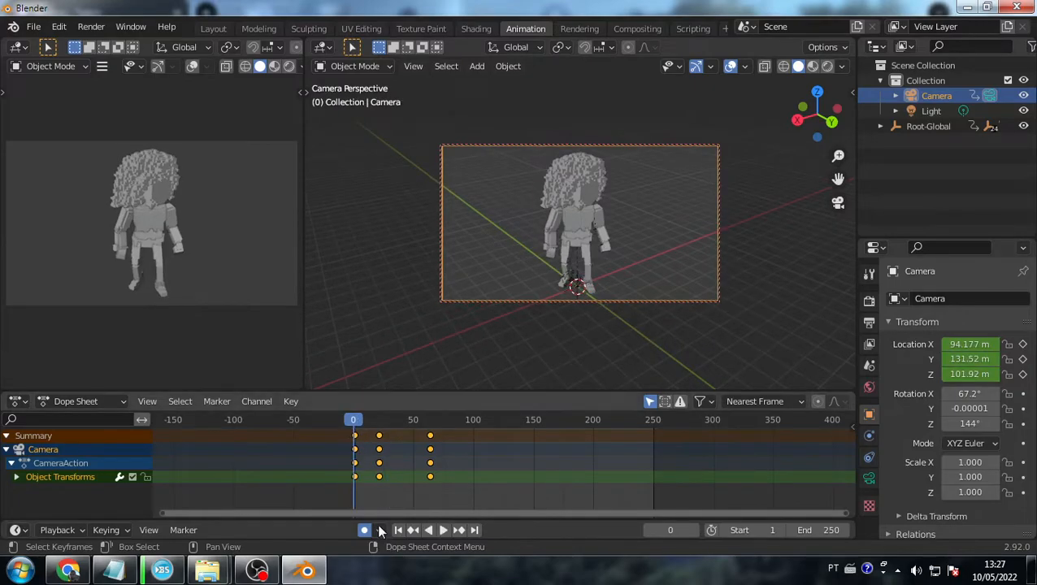
# - Delete the camera's keyframes at frames 64, 20 and 0
pyautogui.click(430, 450)
pyautogui.press('Delete')
pyautogui.click(379, 450)
pyautogui.press('Delete')
pyautogui.click(354, 450)
pyautogui.press('Delete')
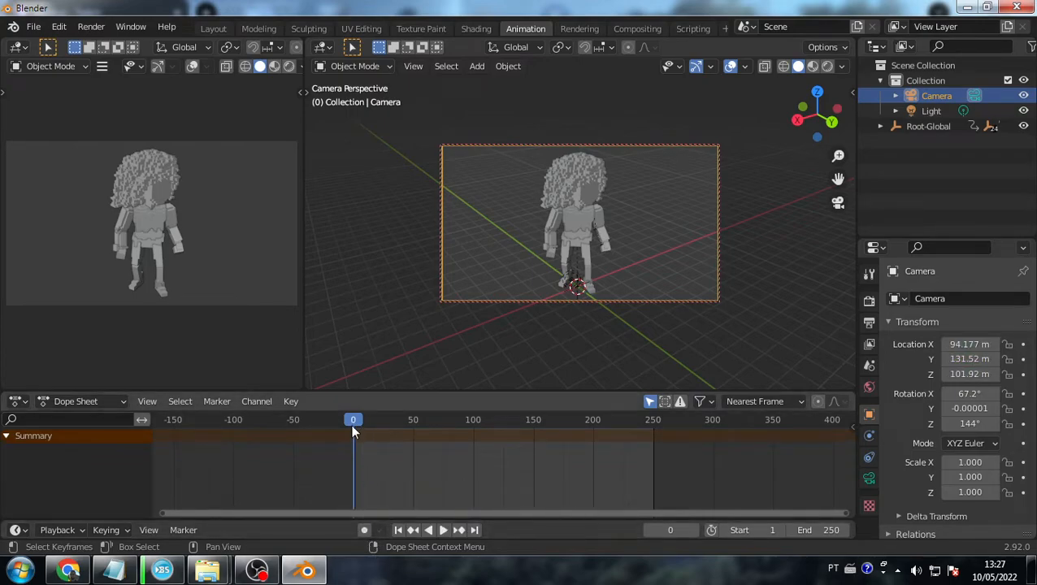
# - Return to the Animation workspace and switch over to the Twitch stream in Chrome
pyautogui.click(220, 29)
pyautogui.click(525, 29)
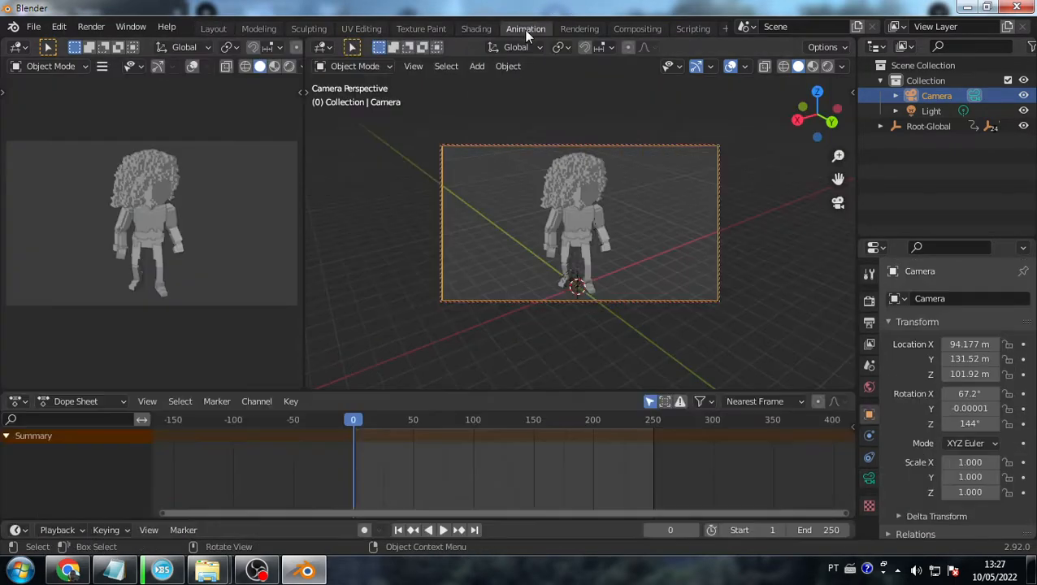
pyautogui.hotkey('alt', 'Tab')
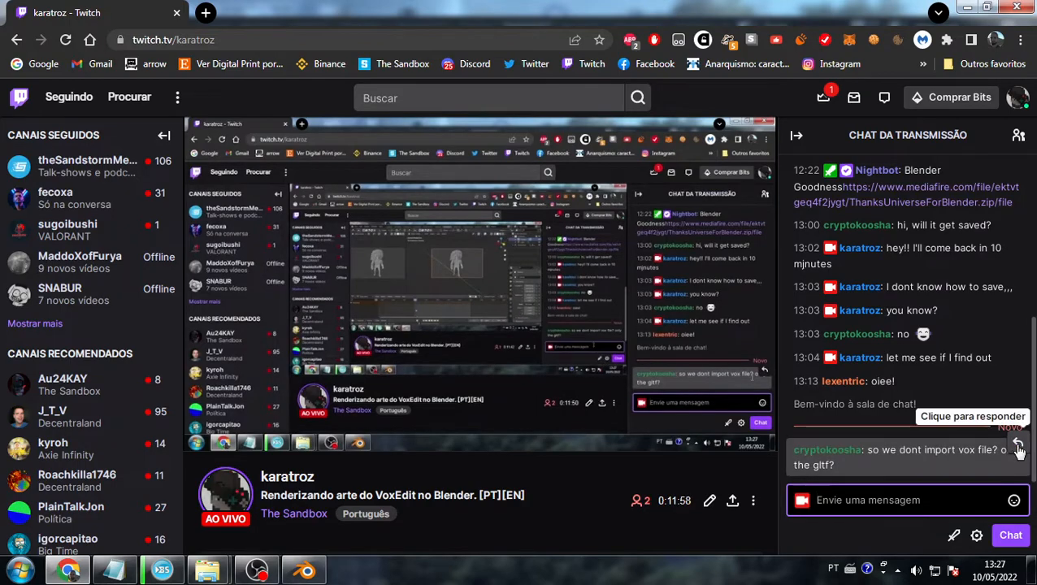
# - After reading the vox-versus-glTF chat question, switch back to Blender
pyautogui.hotkey('alt', 'Tab')
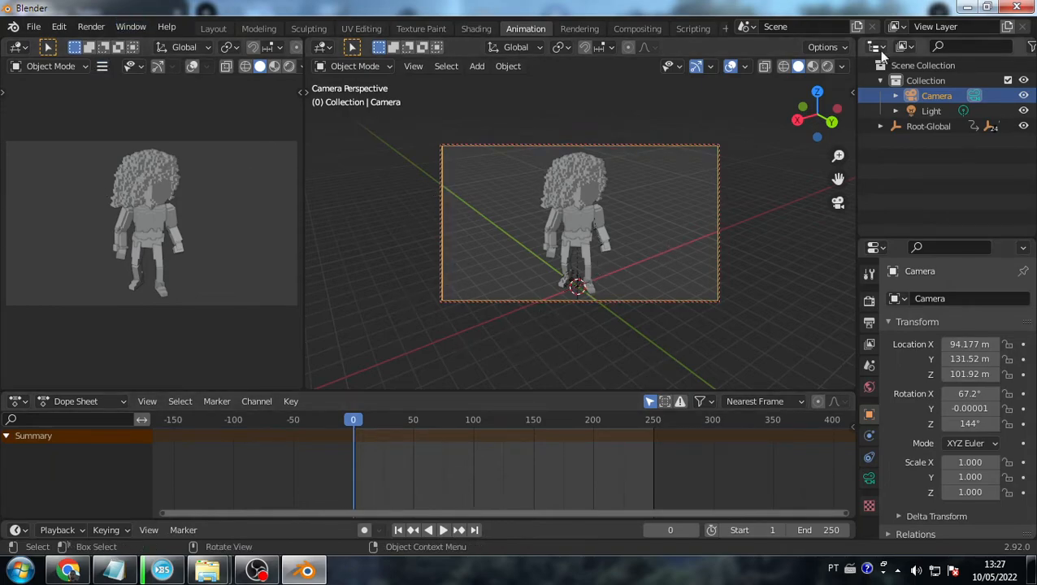
# - Toggle between Layout, Shading and Animation workspaces, viewing the chest's material
pyautogui.click(828, 67)
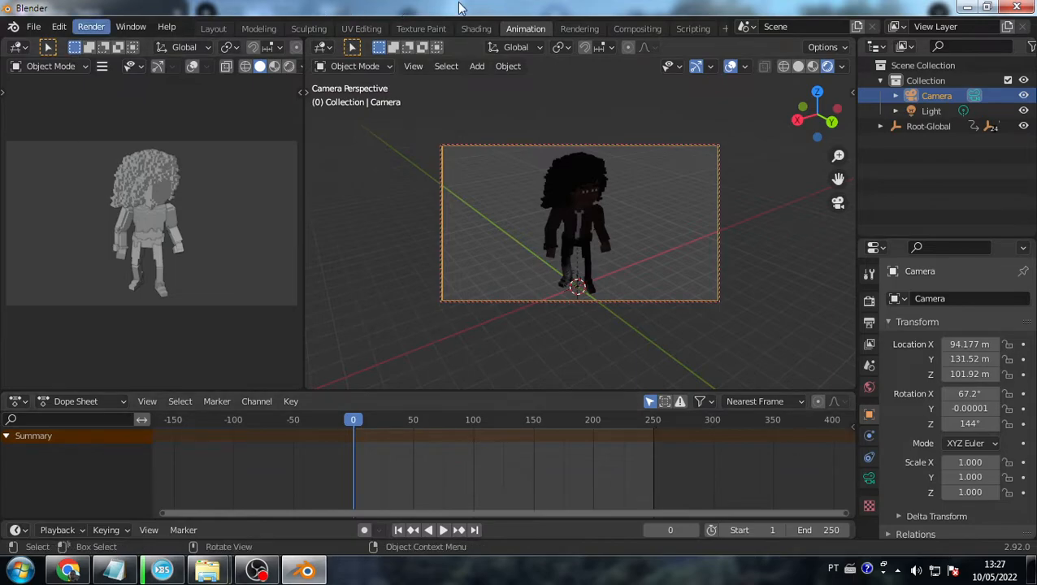
pyautogui.click(213, 29)
pyautogui.click(476, 29)
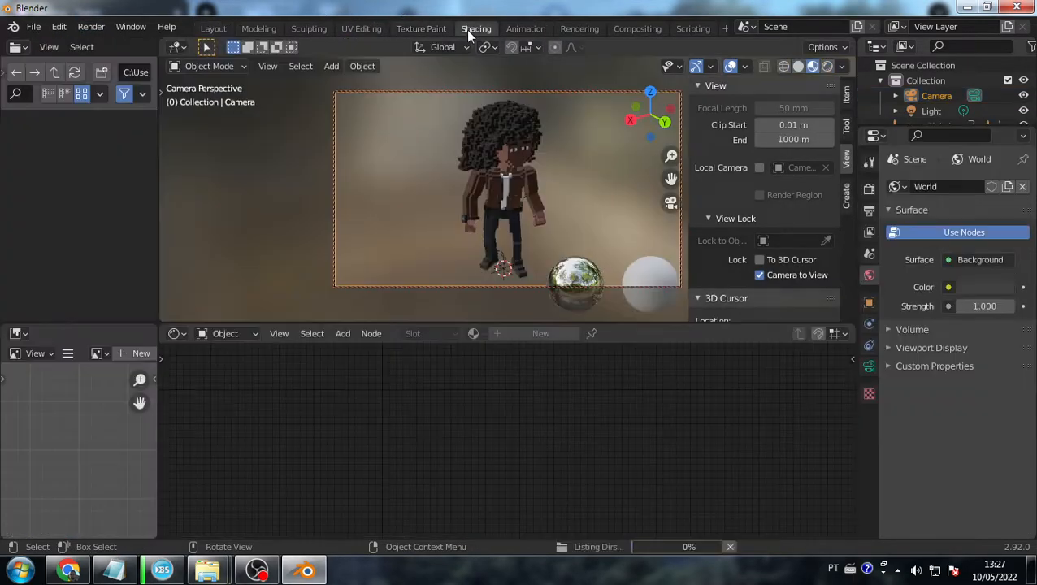
pyautogui.click(521, 28)
pyautogui.click(480, 29)
pyautogui.click(518, 29)
pyautogui.click(481, 29)
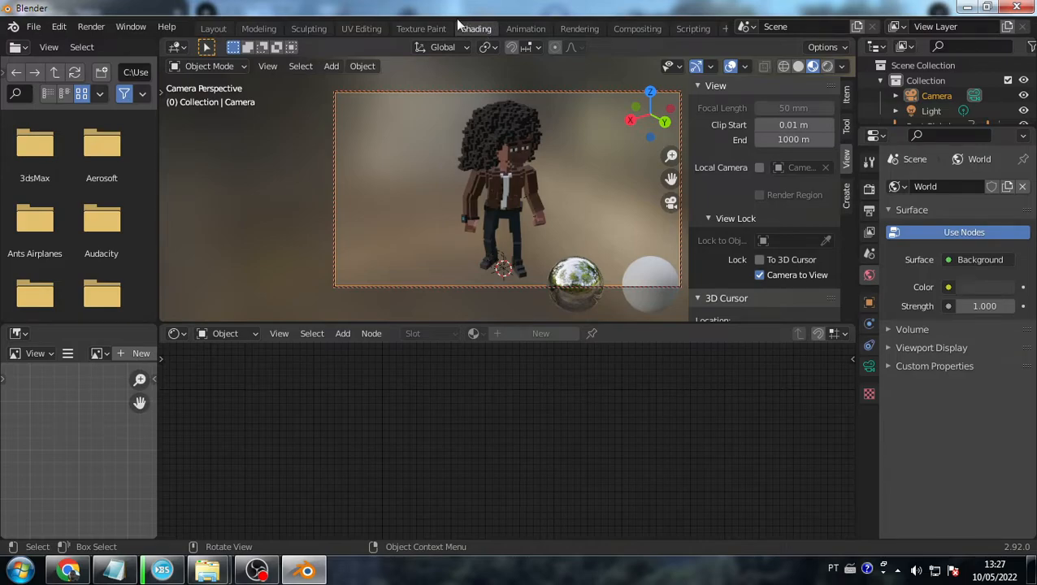
pyautogui.click(528, 28)
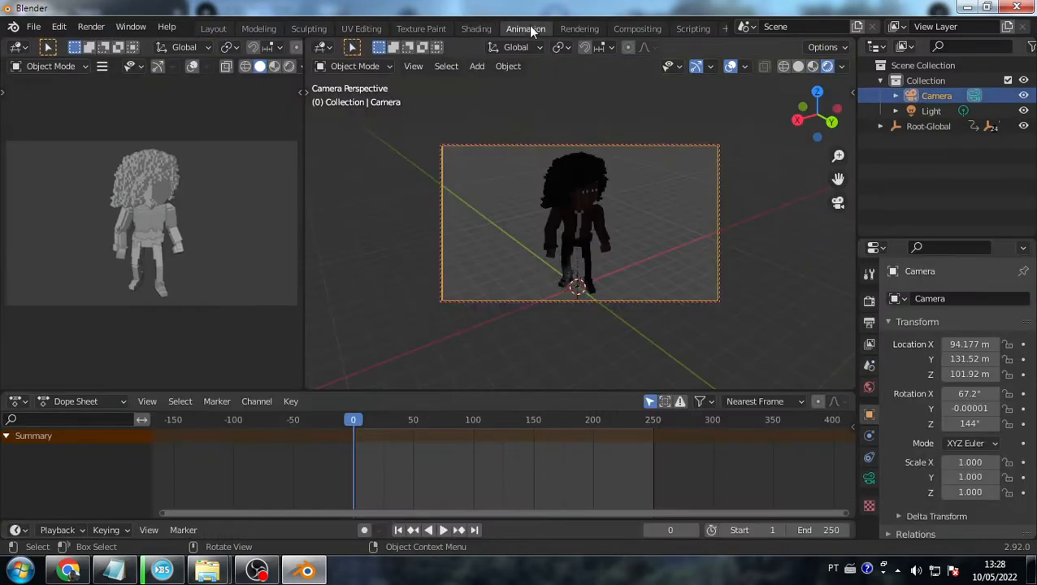
pyautogui.click(477, 30)
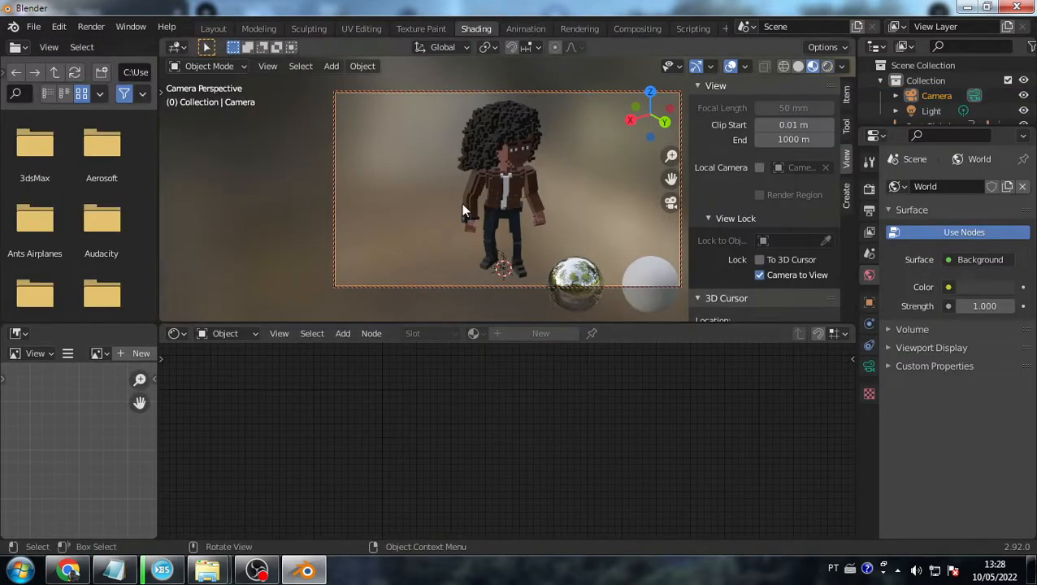
pyautogui.click(525, 29)
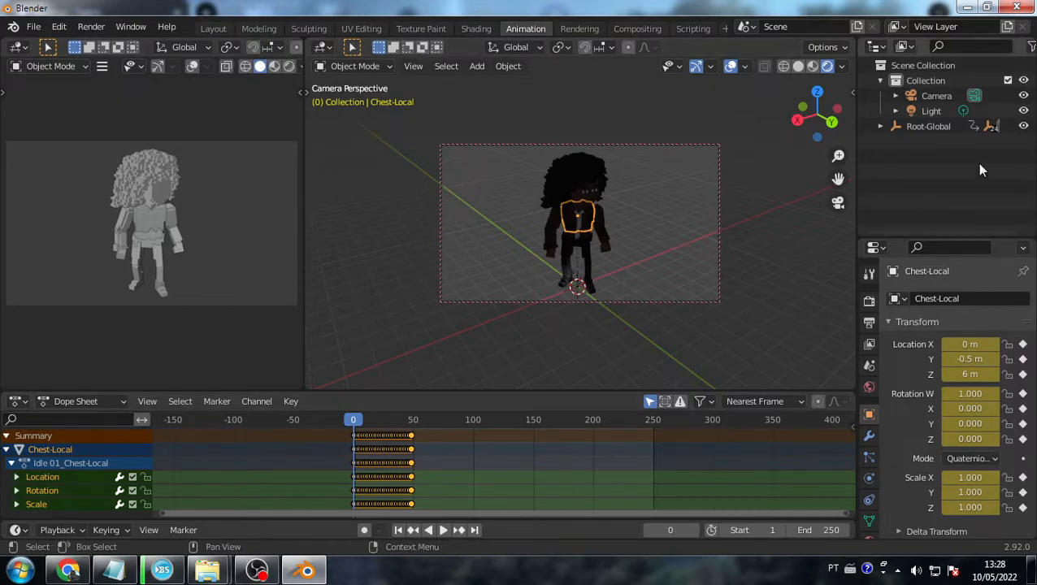
# - In Layout, deselect everything, hide the sidebar and switch the viewport to Rendered shading
pyautogui.click(213, 28)
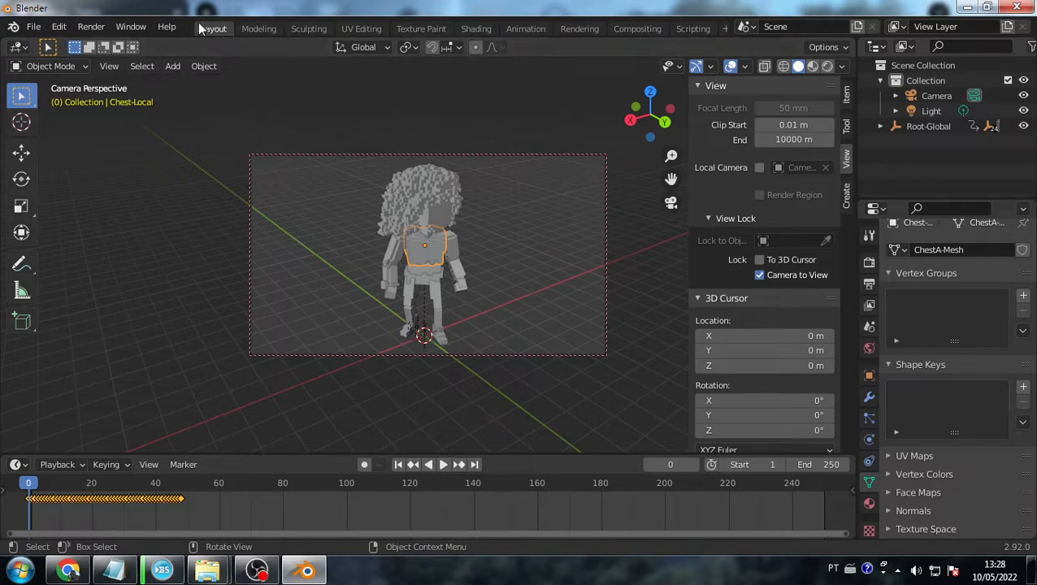
pyautogui.hotkey('alt', 'a')
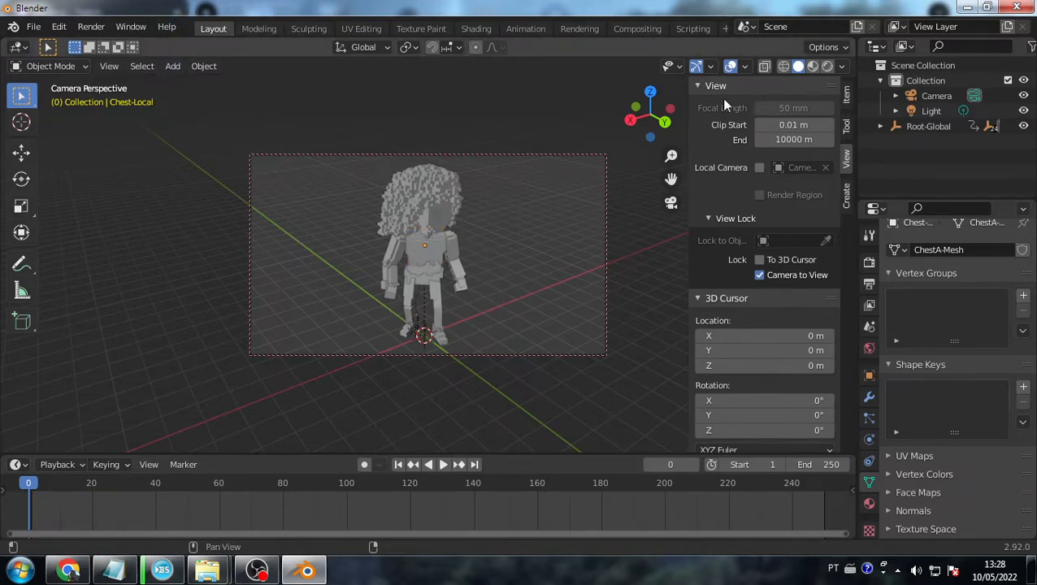
pyautogui.moveTo(687, 101); pyautogui.dragTo(780, 189)
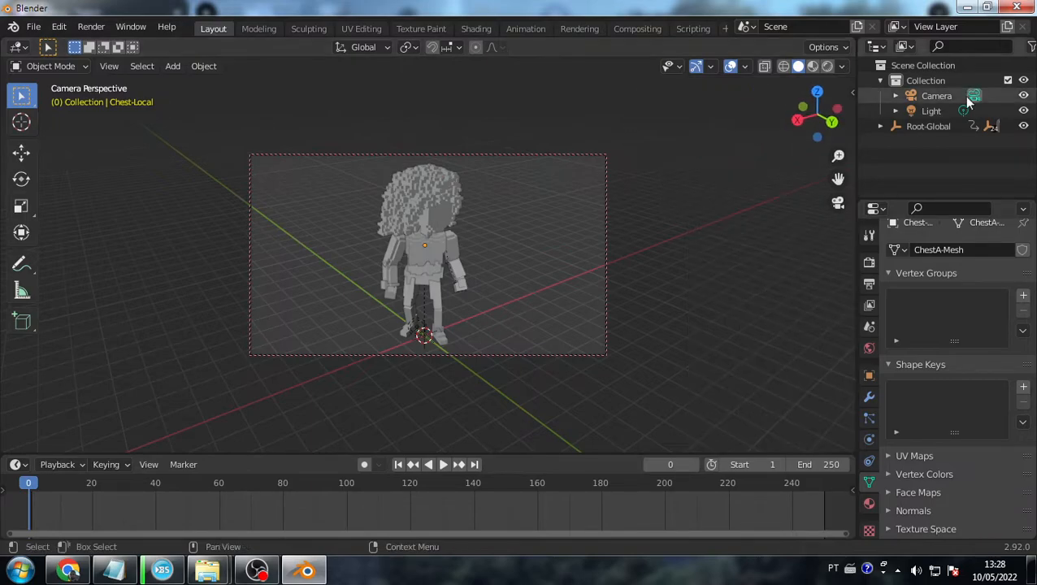
pyautogui.press('z')
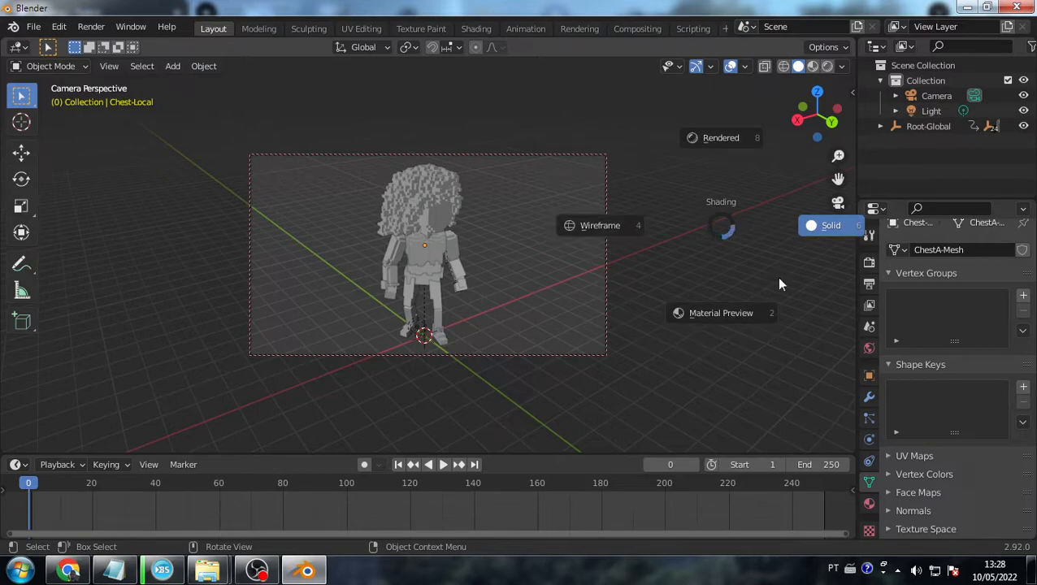
pyautogui.click(711, 138)
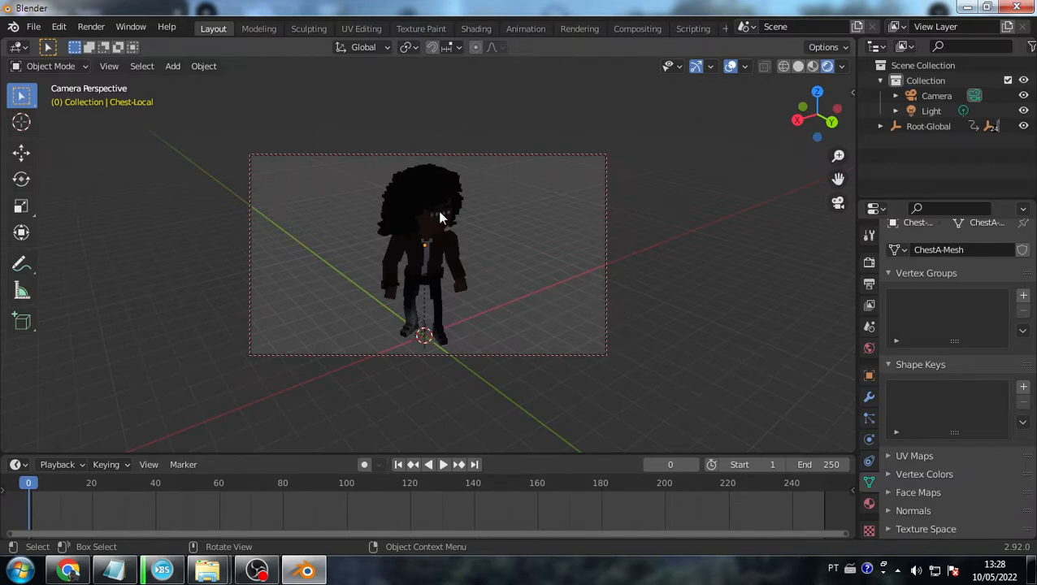
pyautogui.scroll(1, 455, 246)
pyautogui.scroll(3, 456, 248)
pyautogui.scroll(-3, 454, 195)
# - Cycle through Solid, Wireframe and Rendered shading, settling on Material Preview
pyautogui.click(811, 67)
pyautogui.click(797, 66)
pyautogui.click(783, 66)
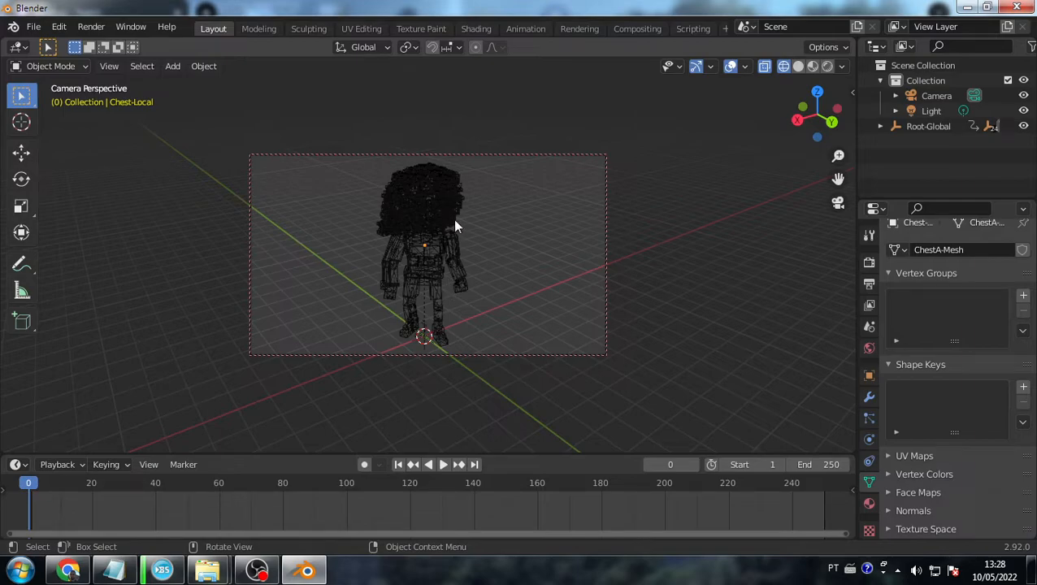
pyautogui.click(798, 65)
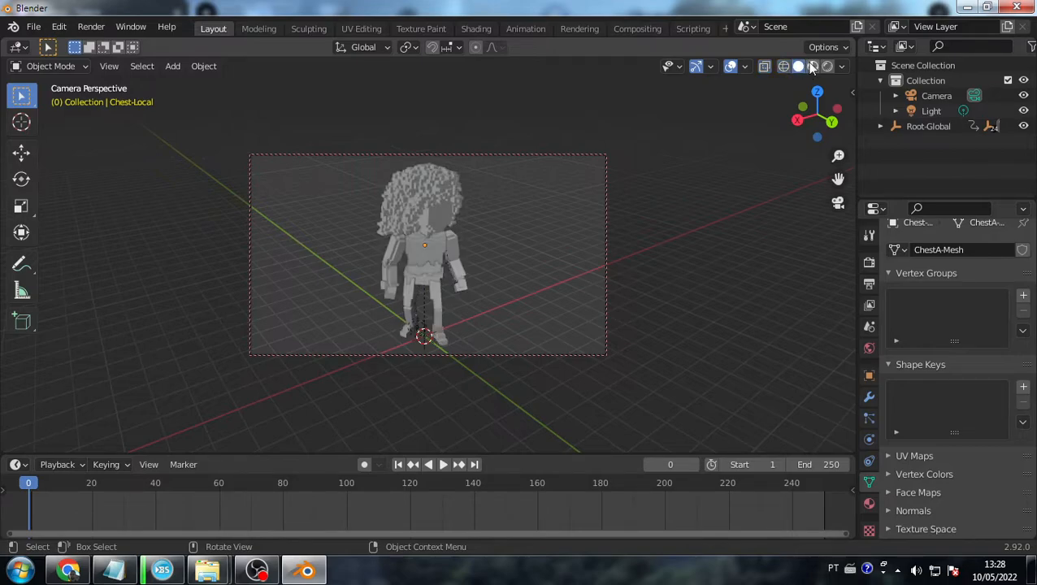
pyautogui.click(811, 66)
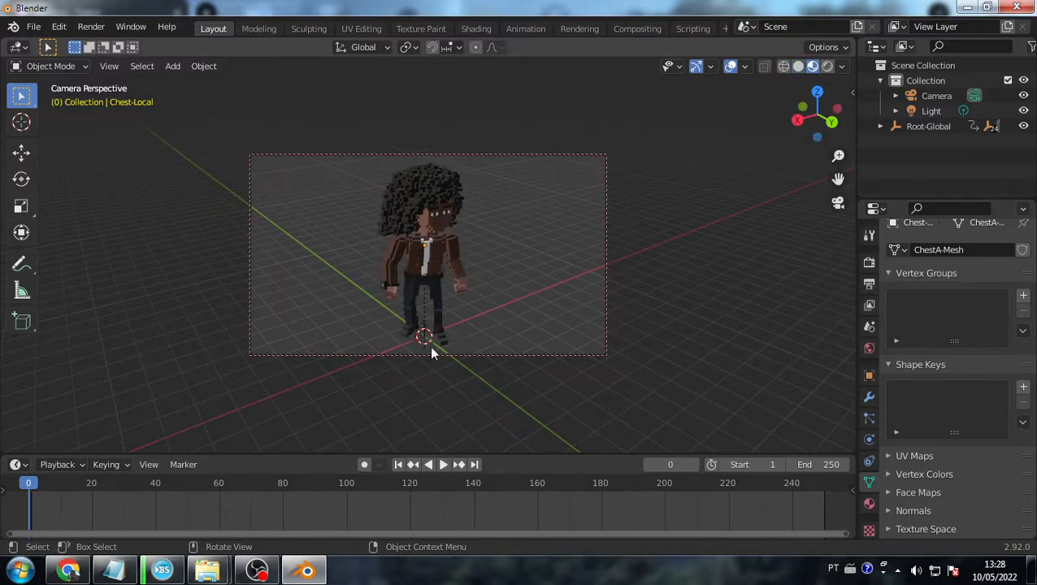
pyautogui.click(827, 66)
pyautogui.click(812, 66)
# - Select the camera in Shading, then switch Layout's viewport to Rendered and select the light
pyautogui.click(476, 29)
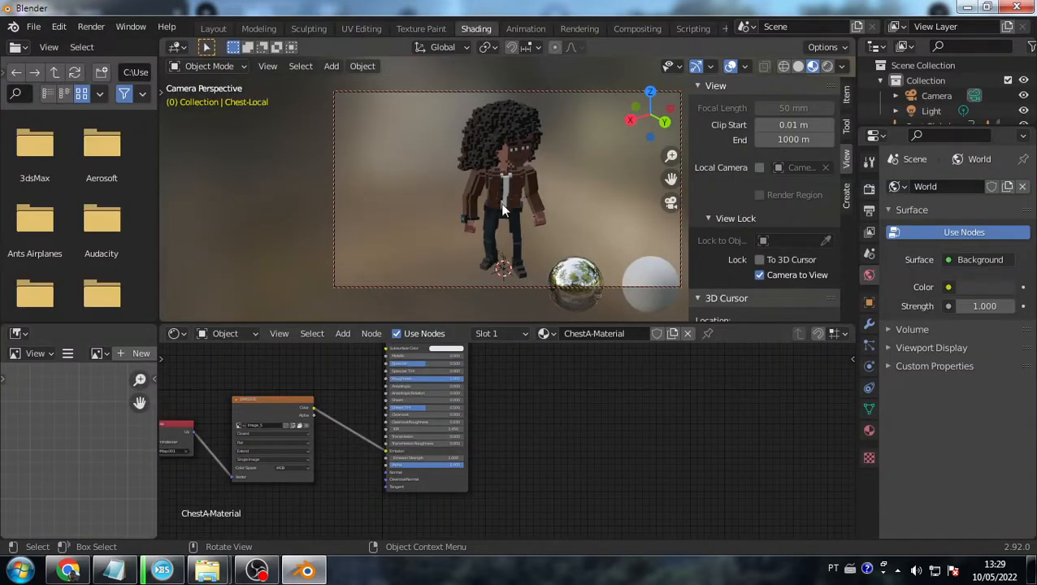
pyautogui.click(584, 288)
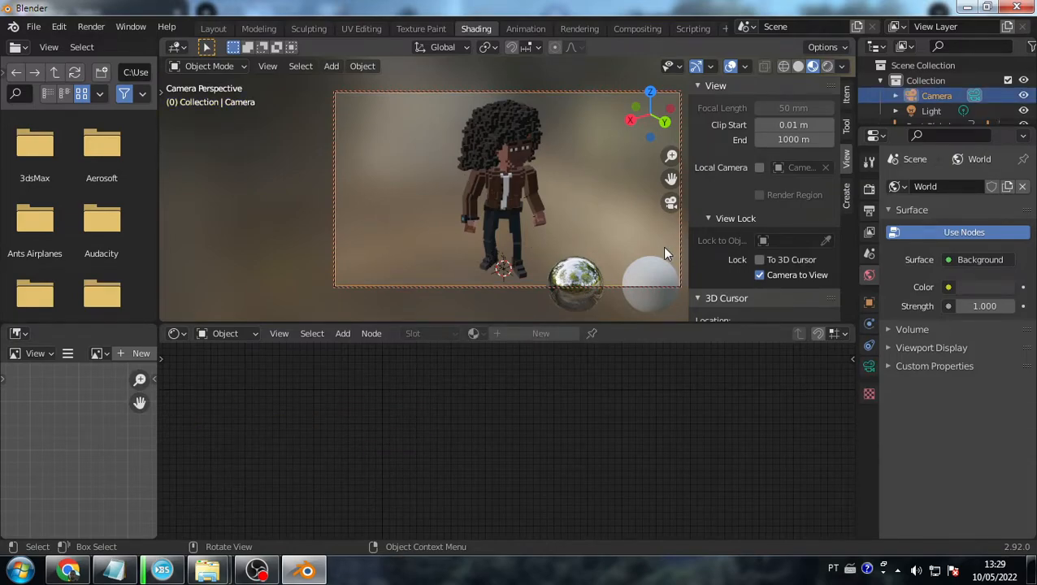
pyautogui.click(216, 29)
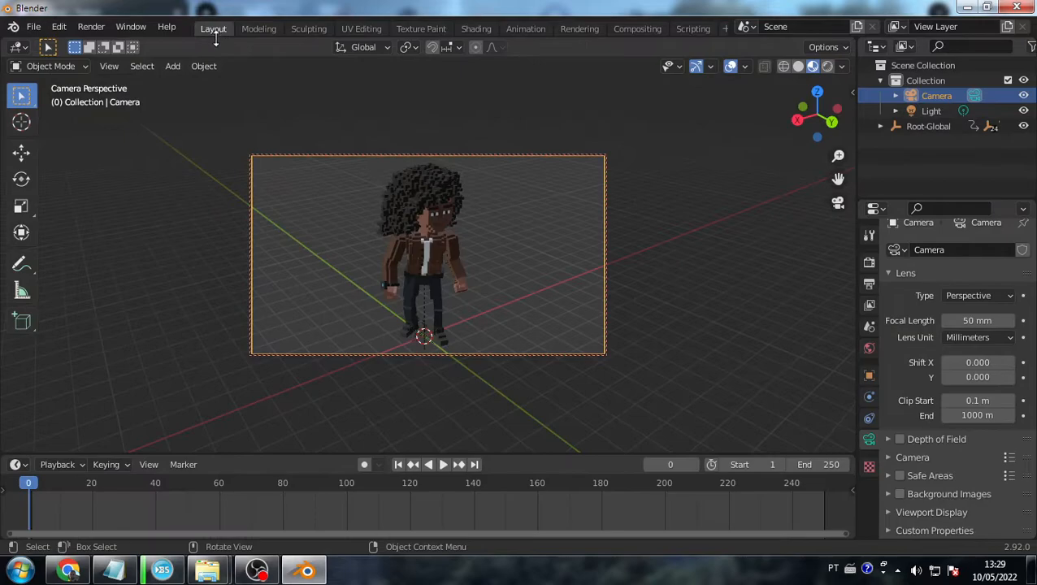
pyautogui.click(829, 68)
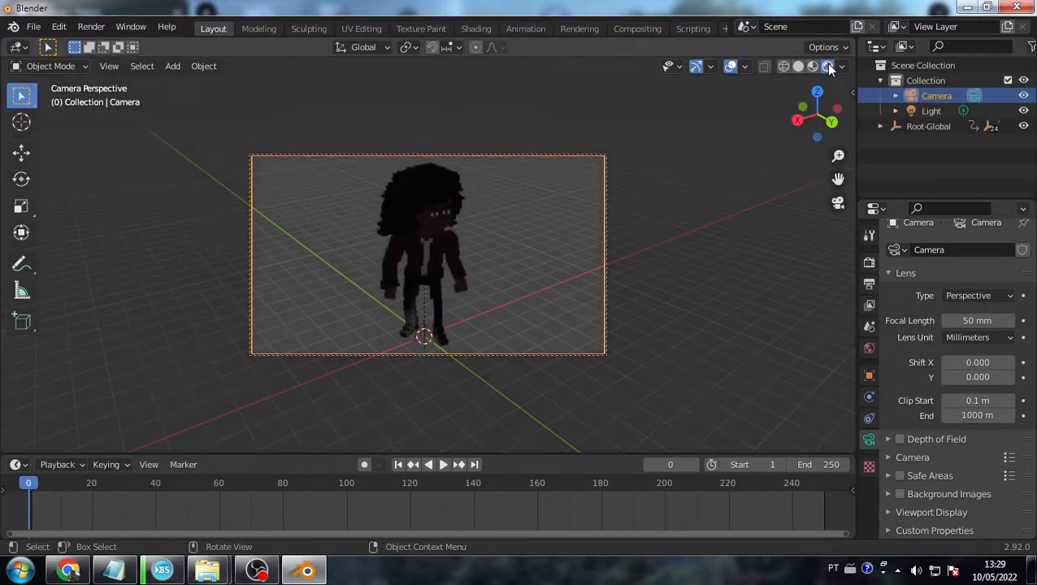
pyautogui.click(426, 333)
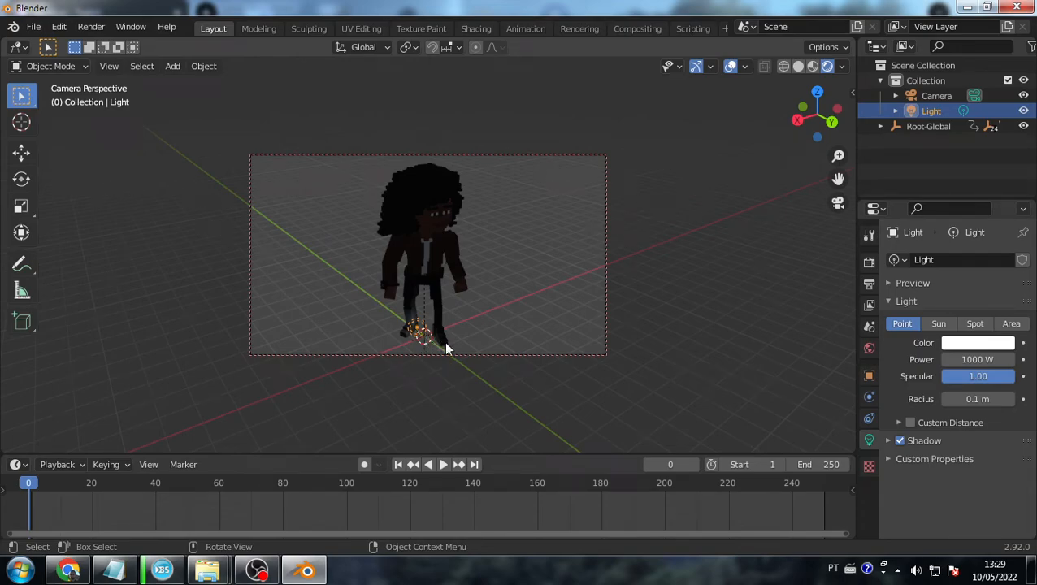
# - Move the point light straight up along Z, high above the character
pyautogui.press('g')
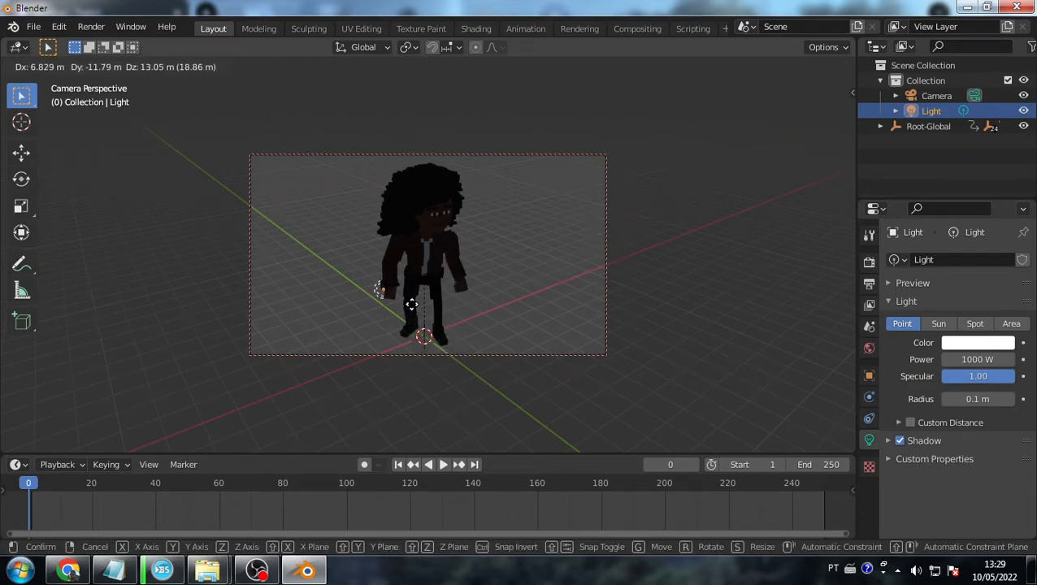
pyautogui.press('z')
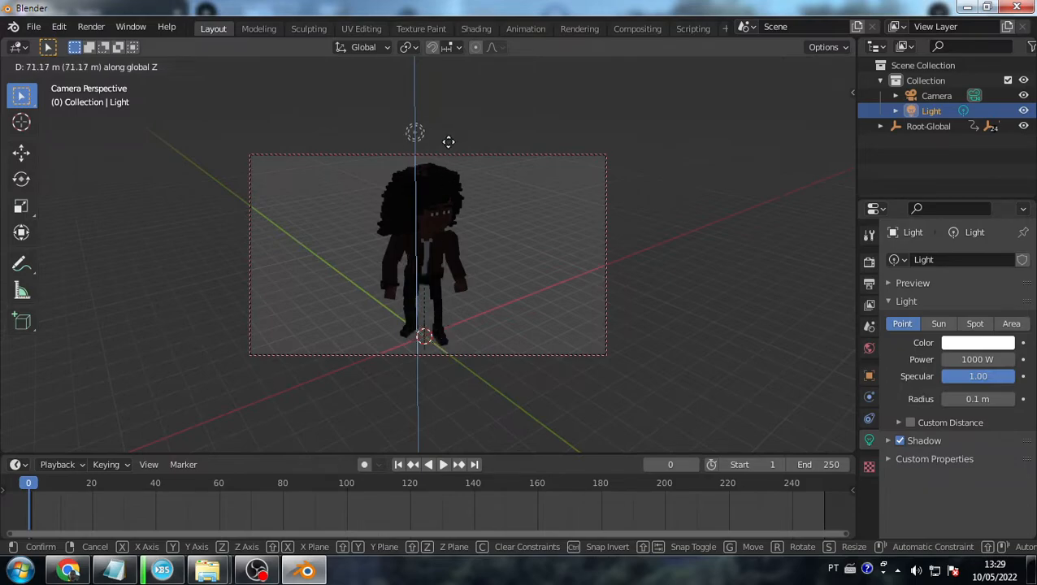
pyautogui.click(426, 113)
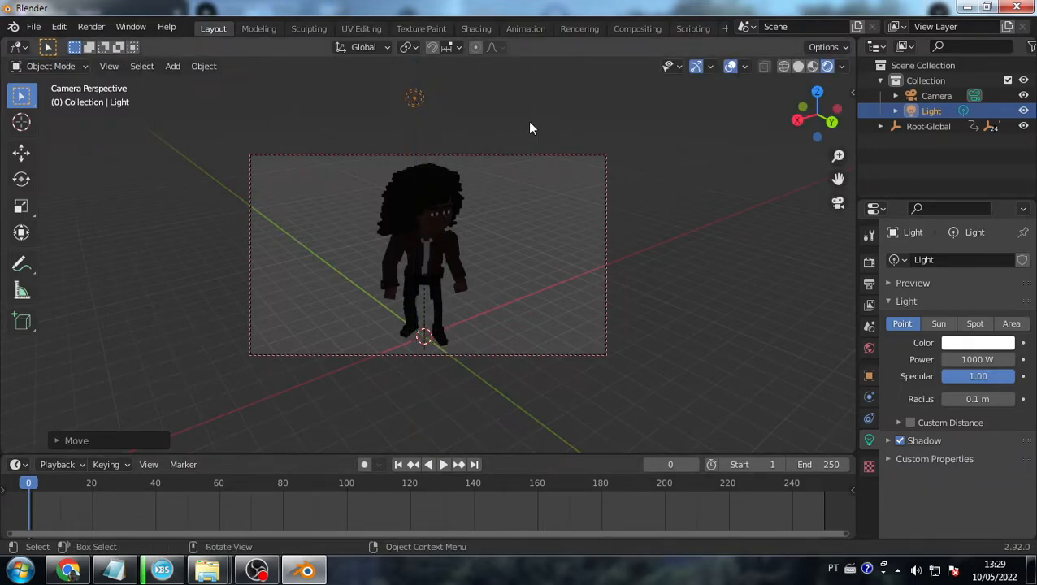
# - Set the light's power to 10000 W and switch it to a Sun lamp
pyautogui.click(978, 359)
pyautogui.write('10000')
pyautogui.press('Return')
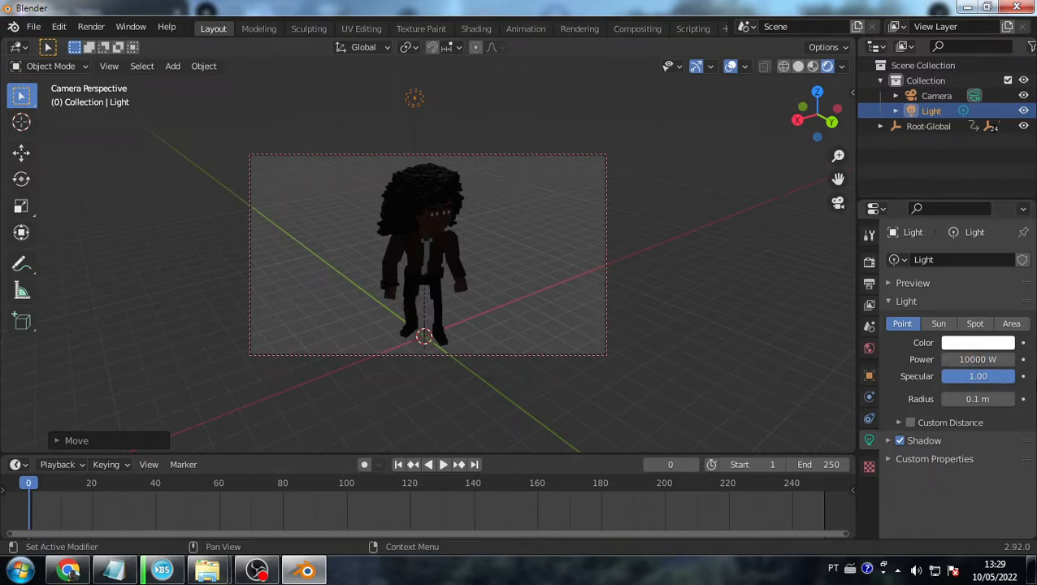
pyautogui.click(980, 358)
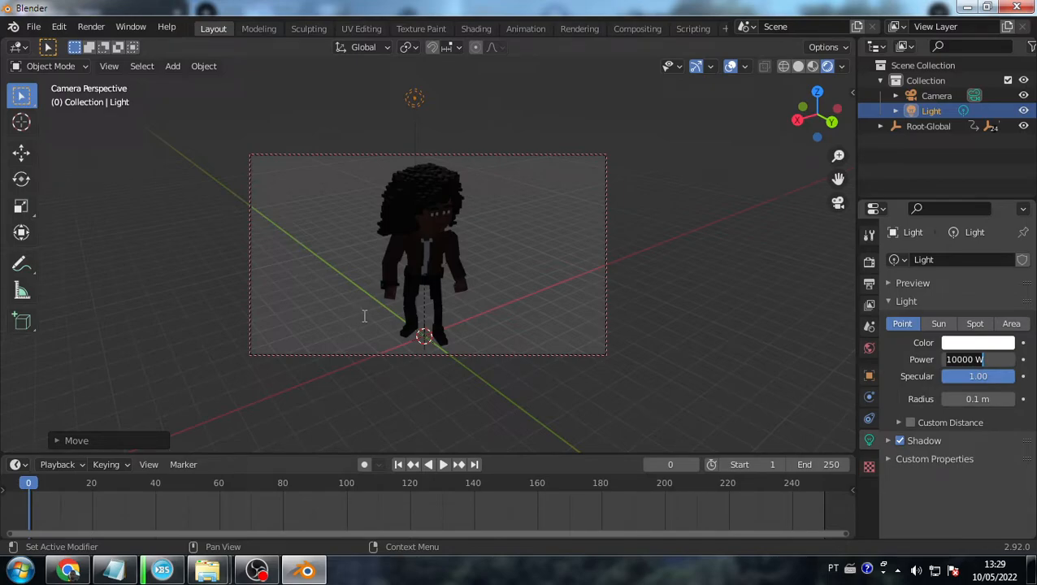
pyautogui.click(949, 327)
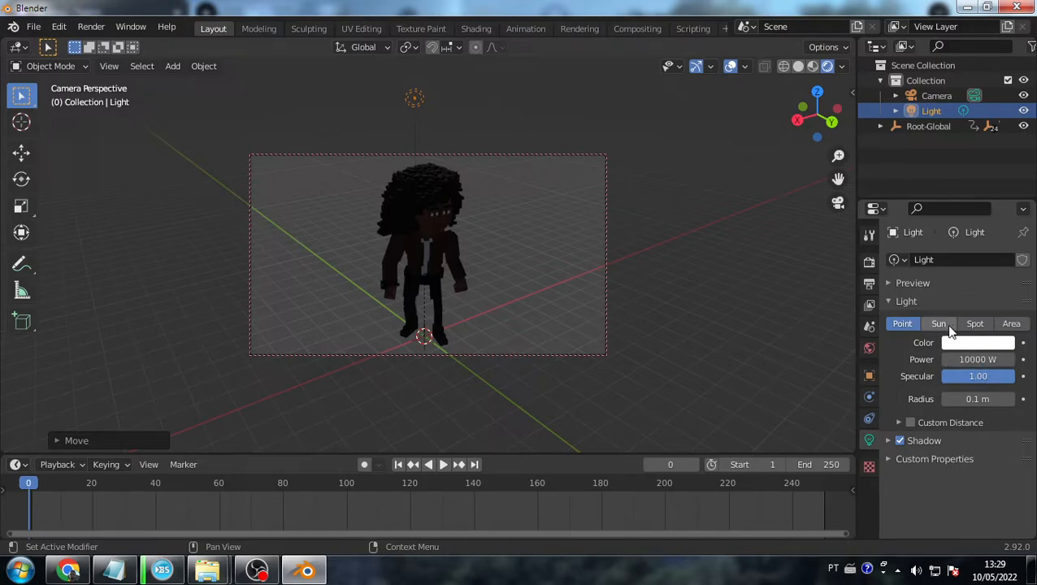
pyautogui.click(939, 324)
# - Raise the sun's strength from 1 to 5 to 10, then orbit the view and reselect the sun
pyautogui.click(991, 359)
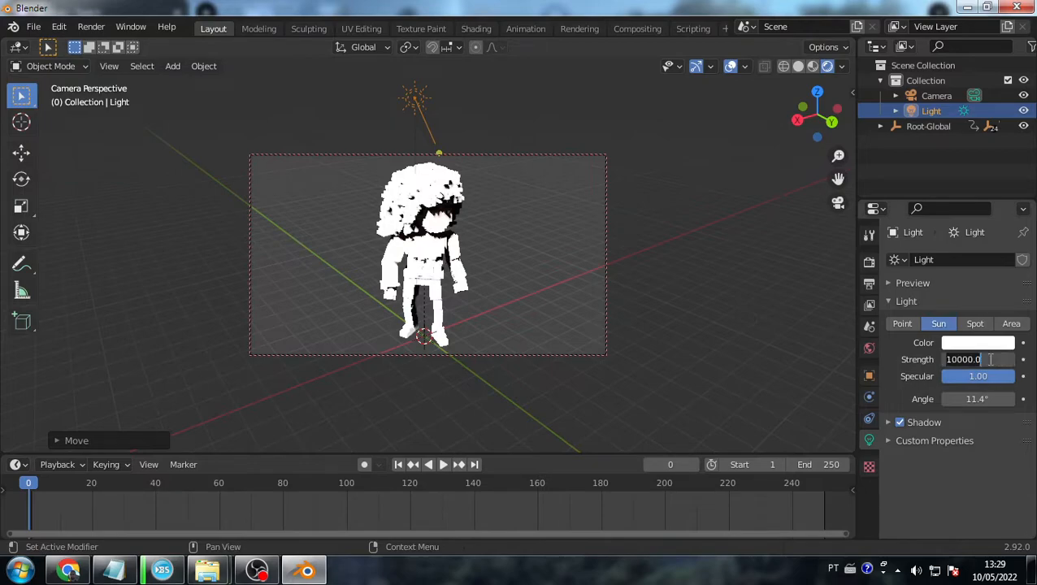
pyautogui.write('1')
pyautogui.press('Return')
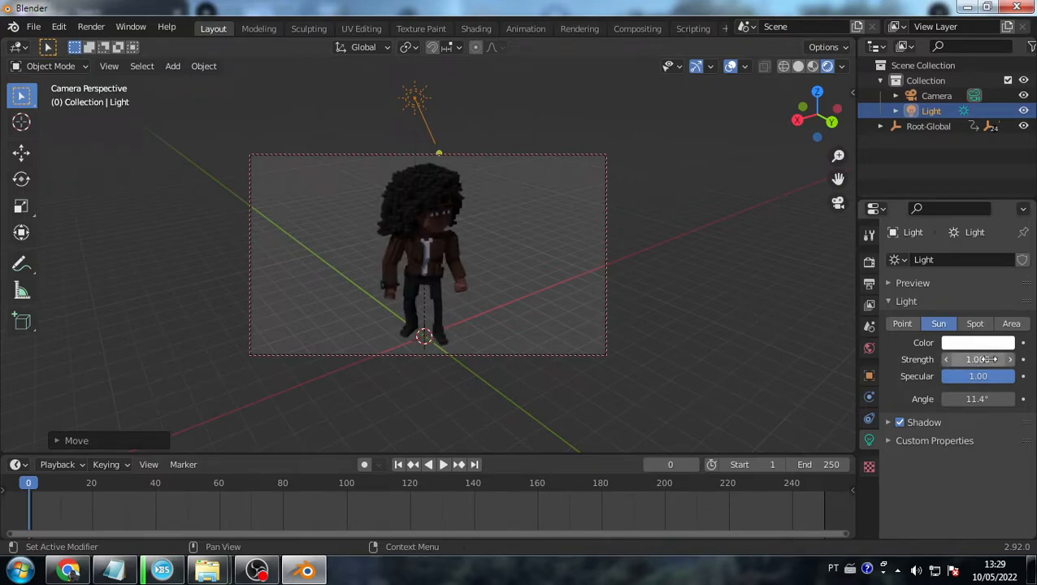
pyautogui.click(990, 359)
pyautogui.write('5')
pyautogui.press('Return')
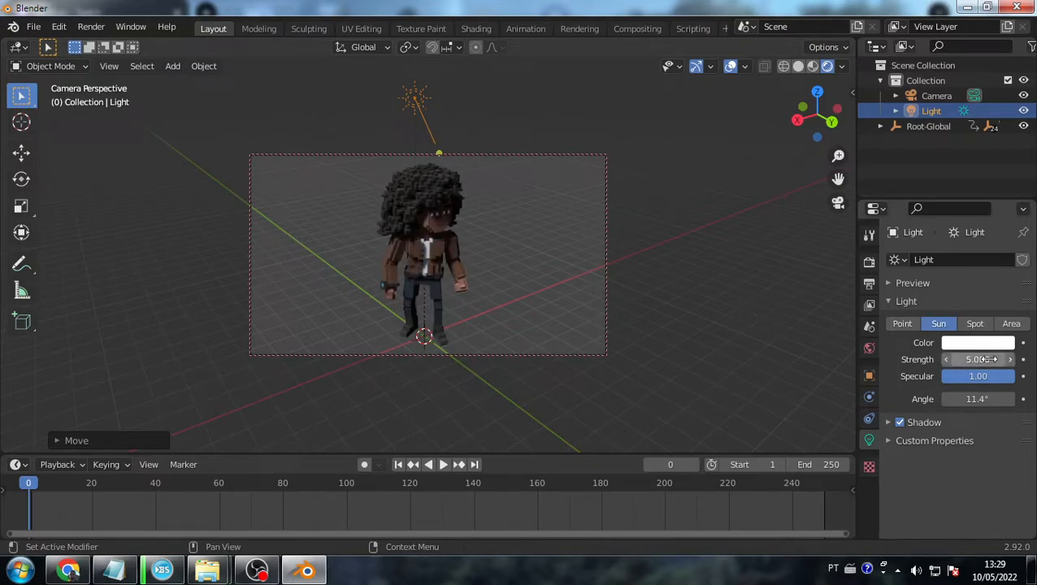
pyautogui.click(991, 359)
pyautogui.write('10')
pyautogui.press('Return')
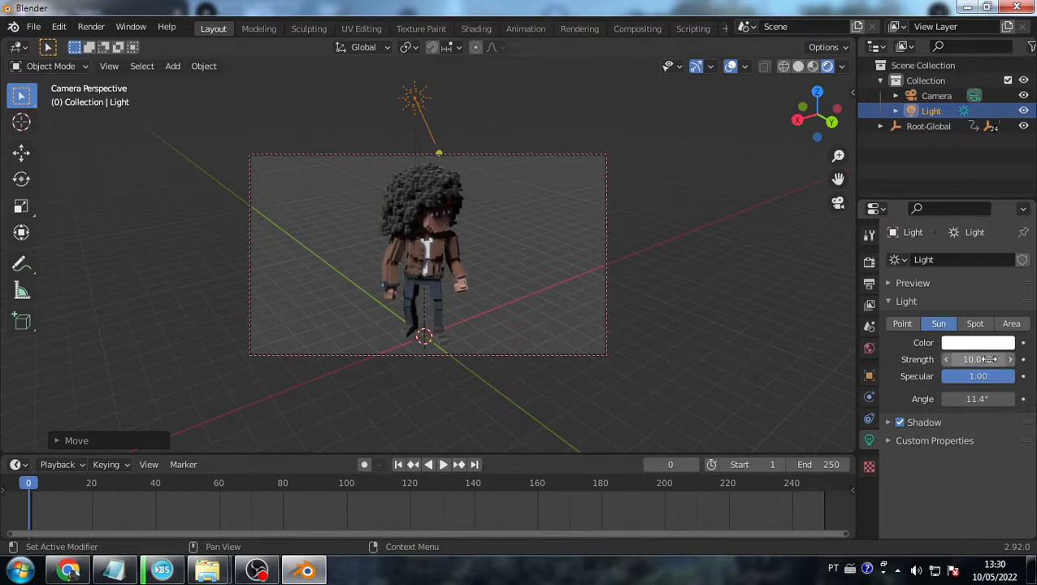
pyautogui.moveTo(419, 258); pyautogui.dragTo(419, 130, button='middle')
pyautogui.click(418, 130)
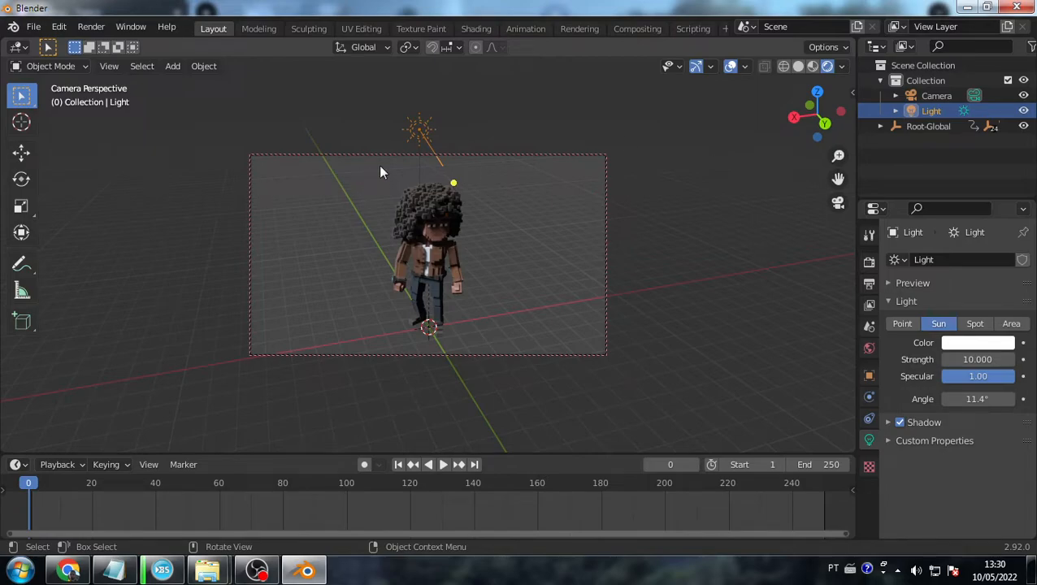
# - Move the sun lamp to the upper left of the character using axis constraints
pyautogui.press('g')
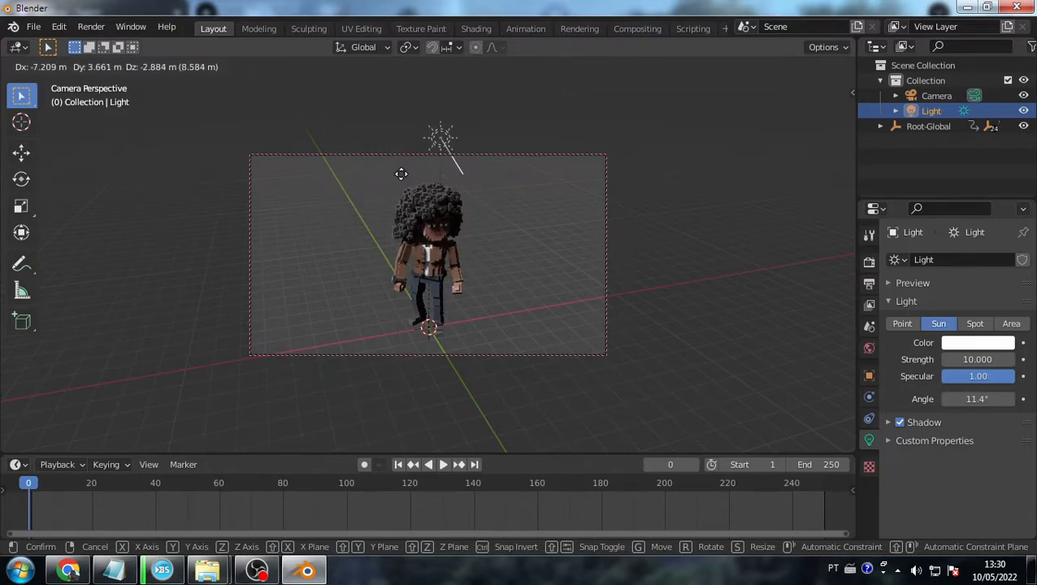
pyautogui.press('z')
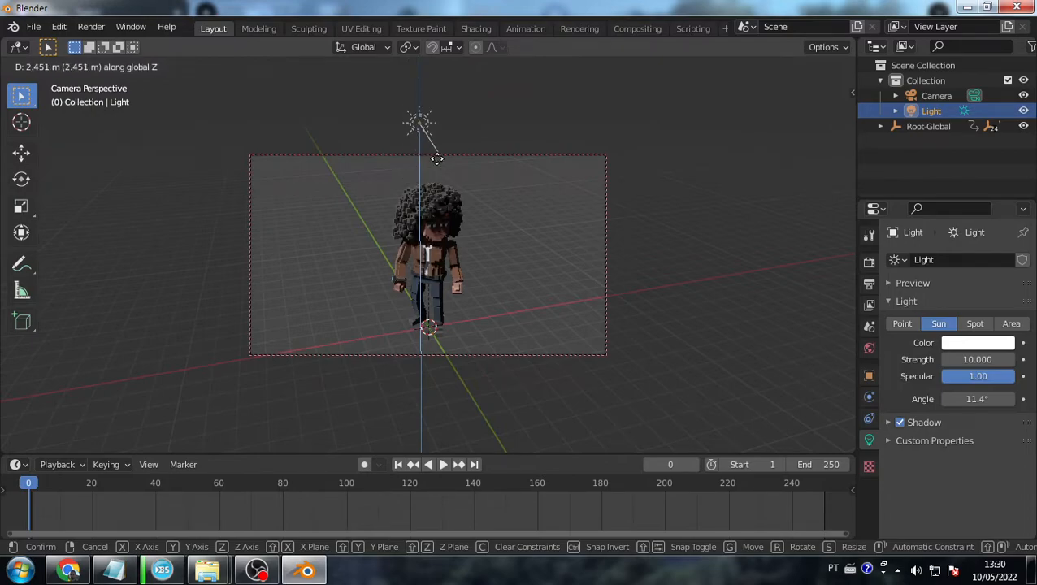
pyautogui.press('y')
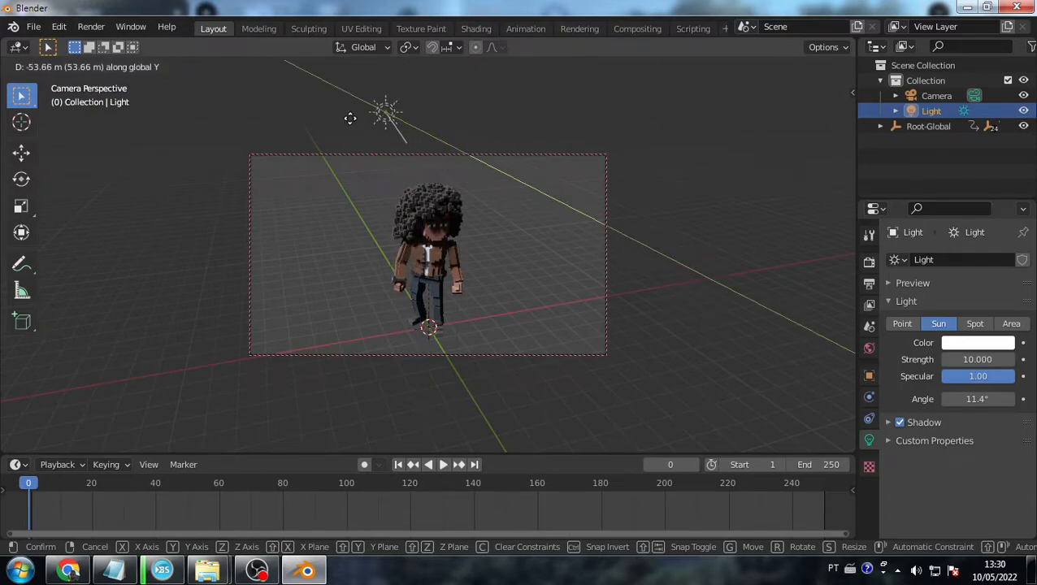
pyautogui.press('x')
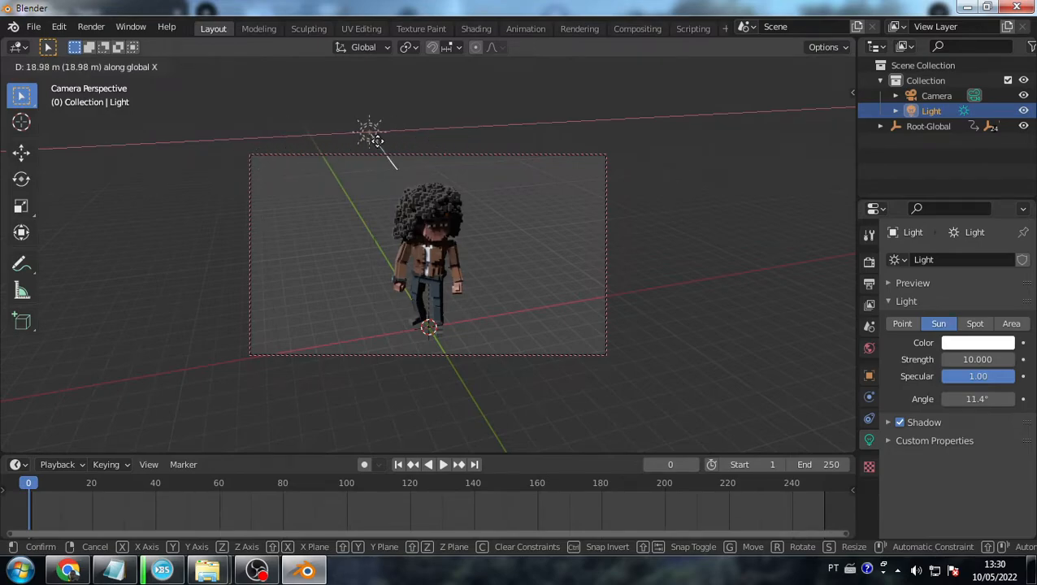
pyautogui.click(230, 181)
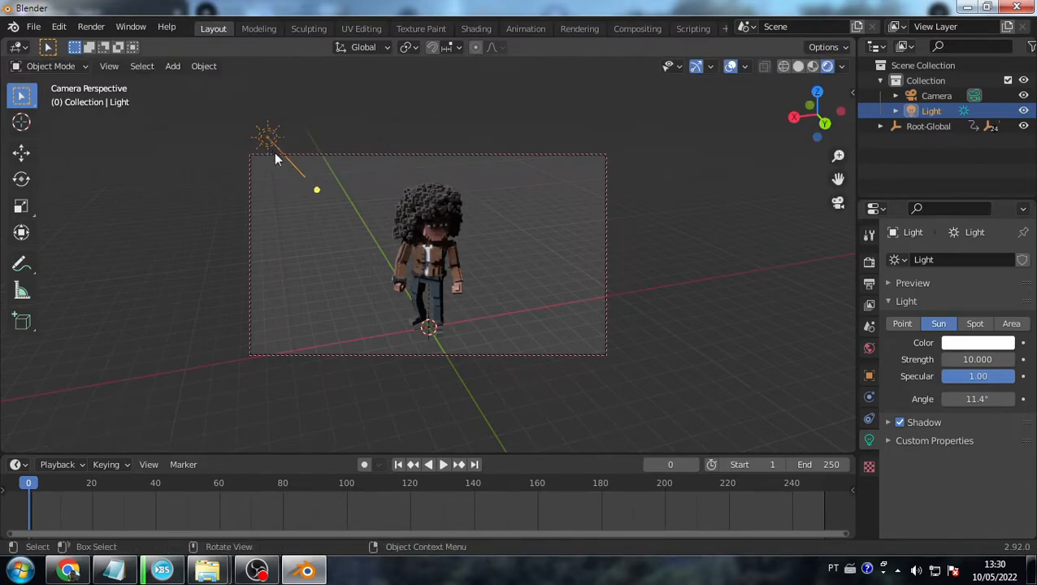
# - Rotate the sun about the Z axis so it shines toward the character's front
pyautogui.press('r')
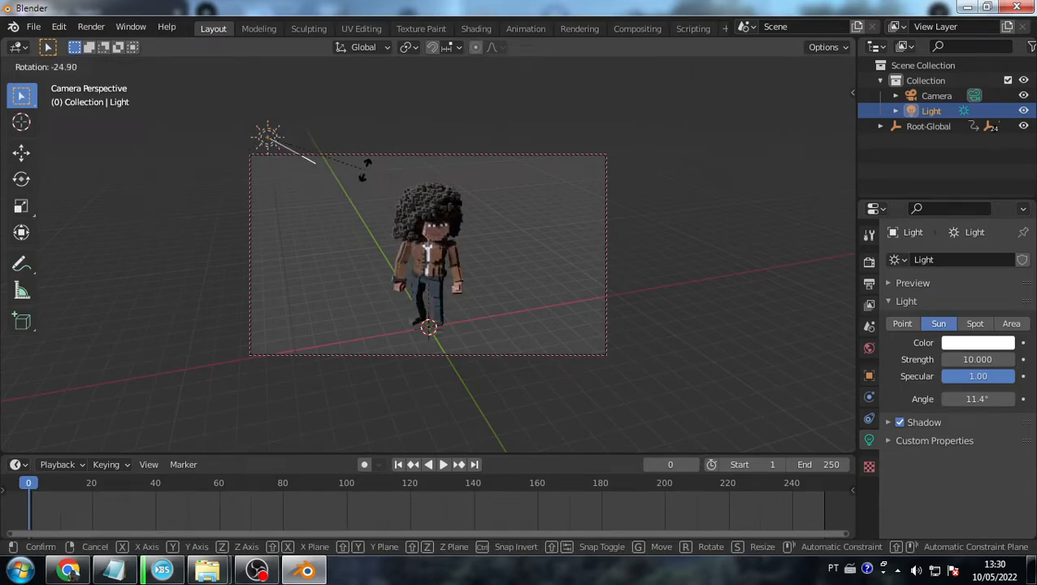
pyautogui.press('z')
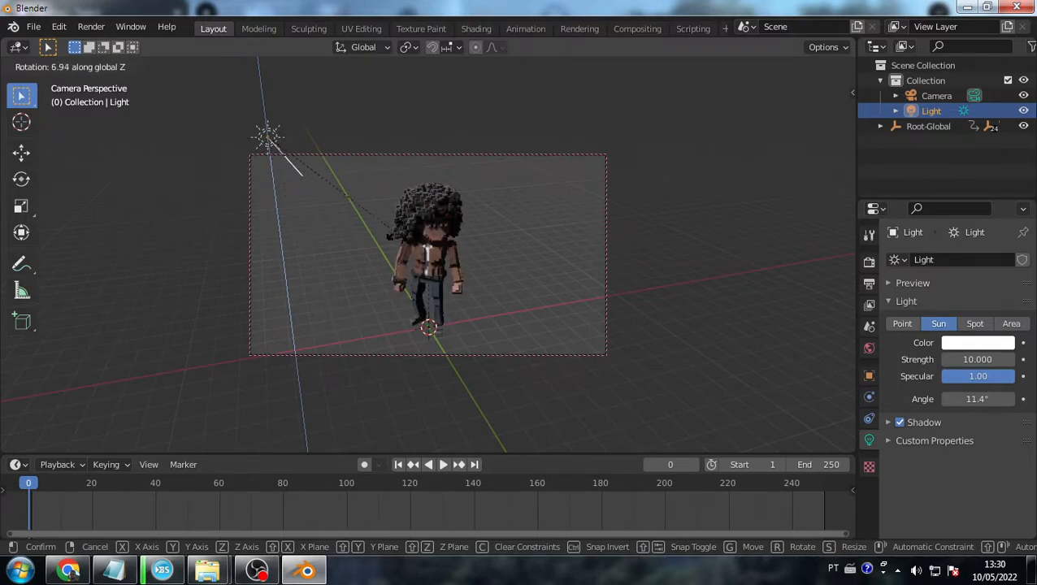
pyautogui.click(478, 140)
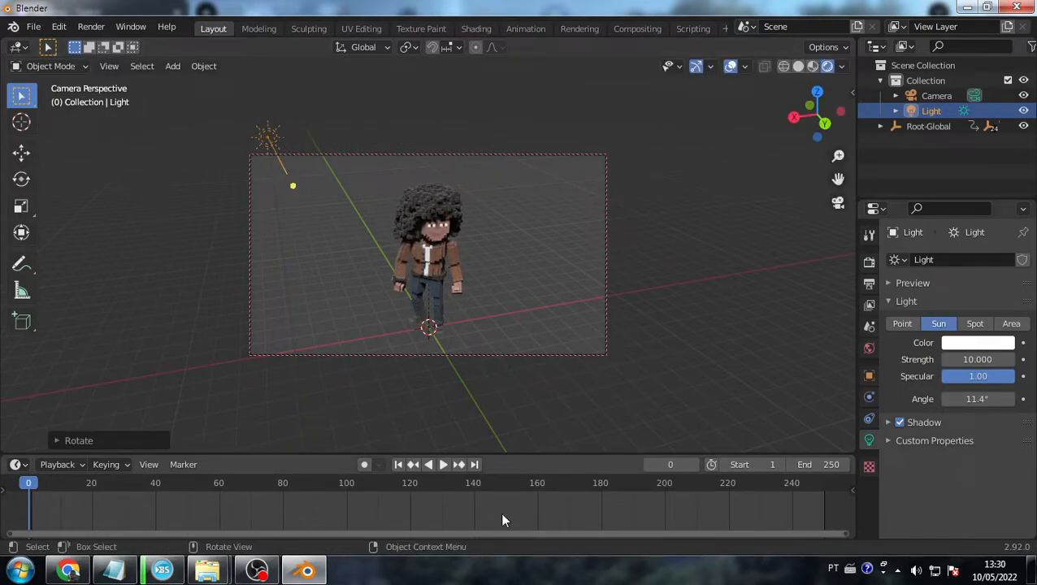
pyautogui.click(433, 262)
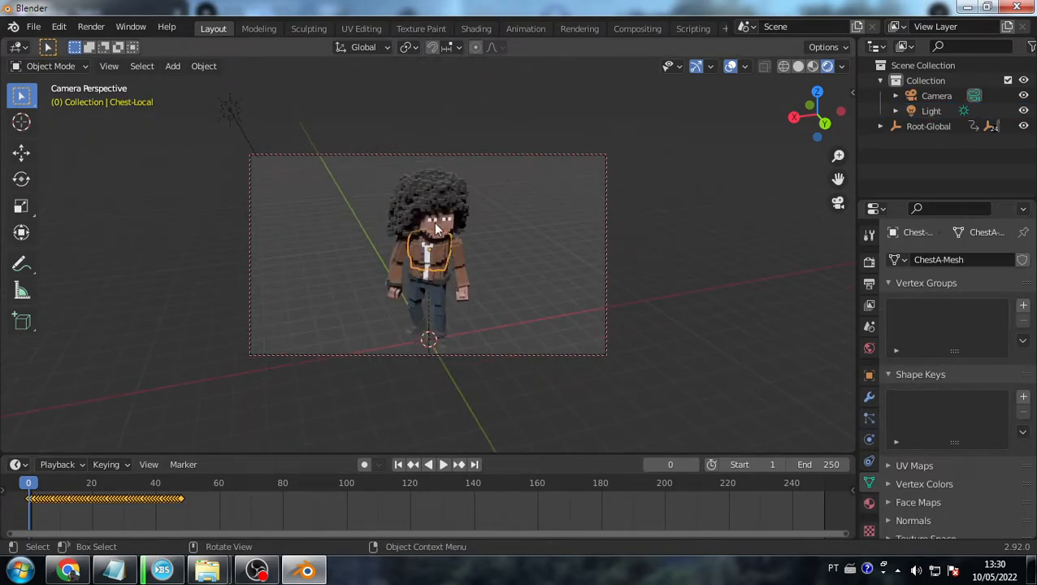
# - Clear the character-part selection, adjust the zoom, and render the frame with F12
pyautogui.click(391, 218)
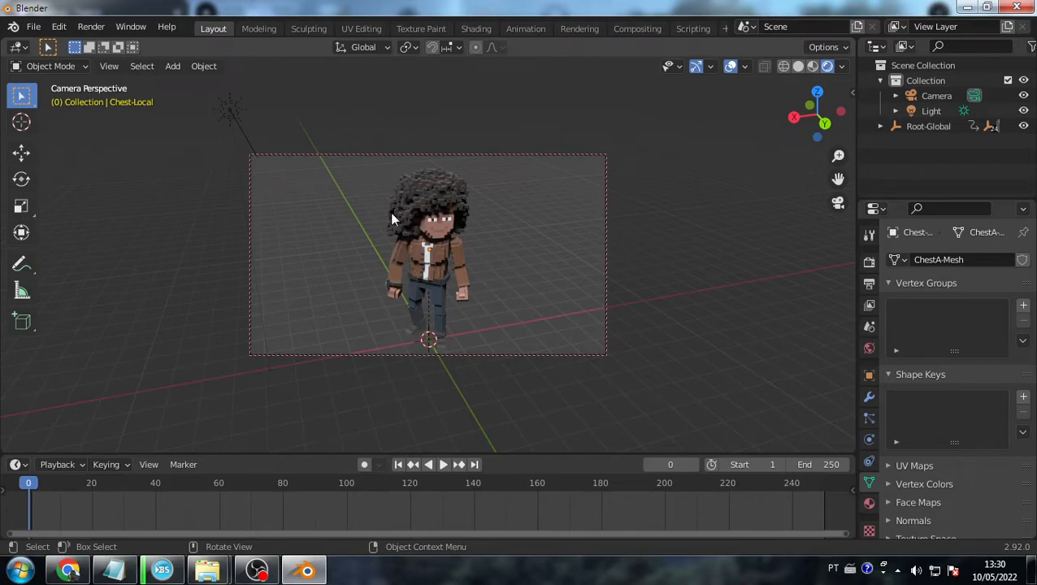
pyautogui.click(442, 215)
pyautogui.click(479, 186)
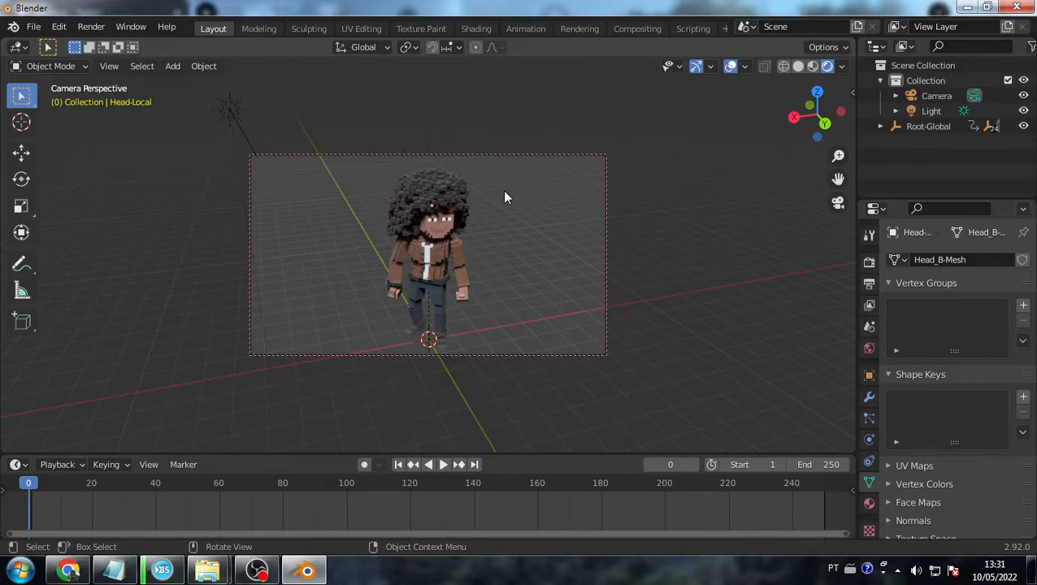
pyautogui.scroll(5, 428, 286)
pyautogui.scroll(-5, 429, 286)
pyautogui.click(438, 299)
pyautogui.scroll(-3, 439, 294)
pyautogui.click(523, 255)
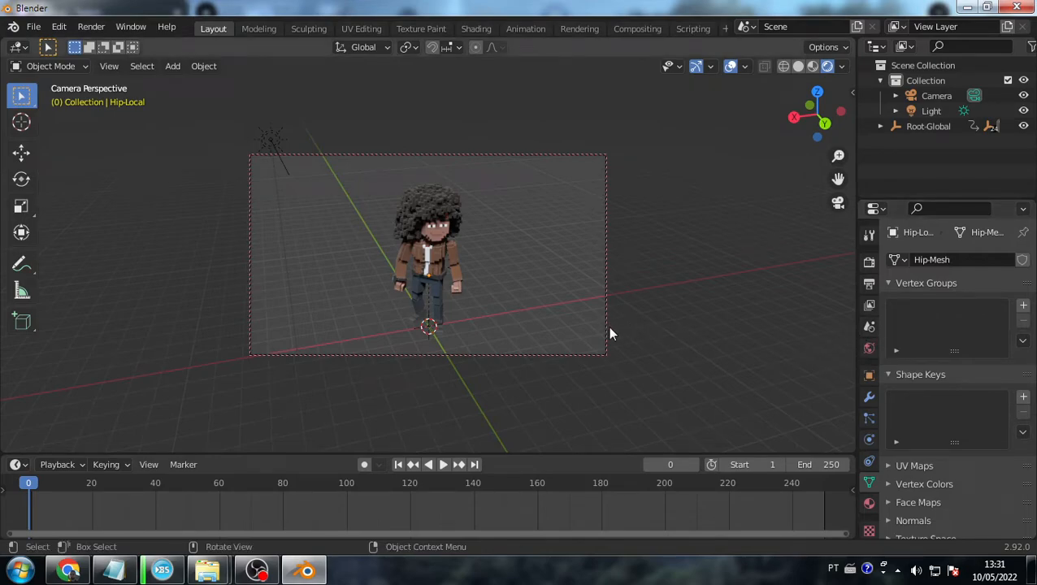
pyautogui.press('F12')
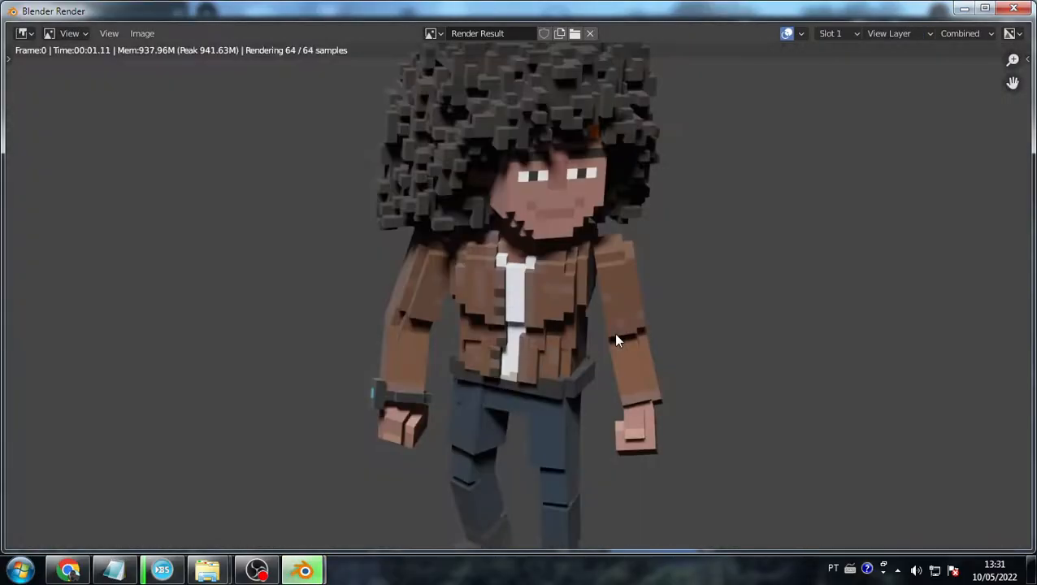
# - Inspect the Render Result of the sunlit character, then close the render window
pyautogui.scroll(-5, 614, 334)
pyautogui.scroll(3, 528, 231)
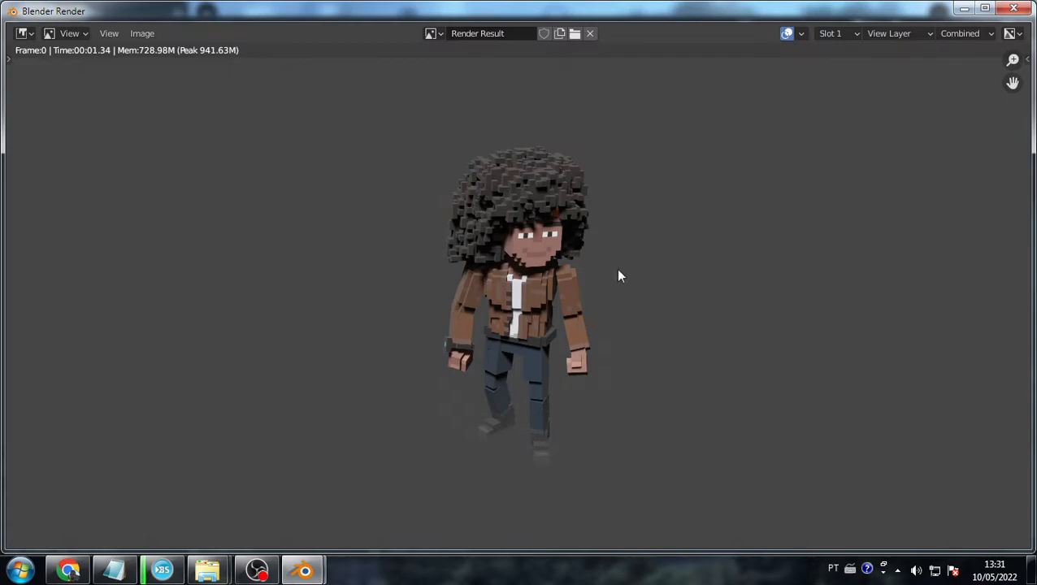
pyautogui.click(1013, 8)
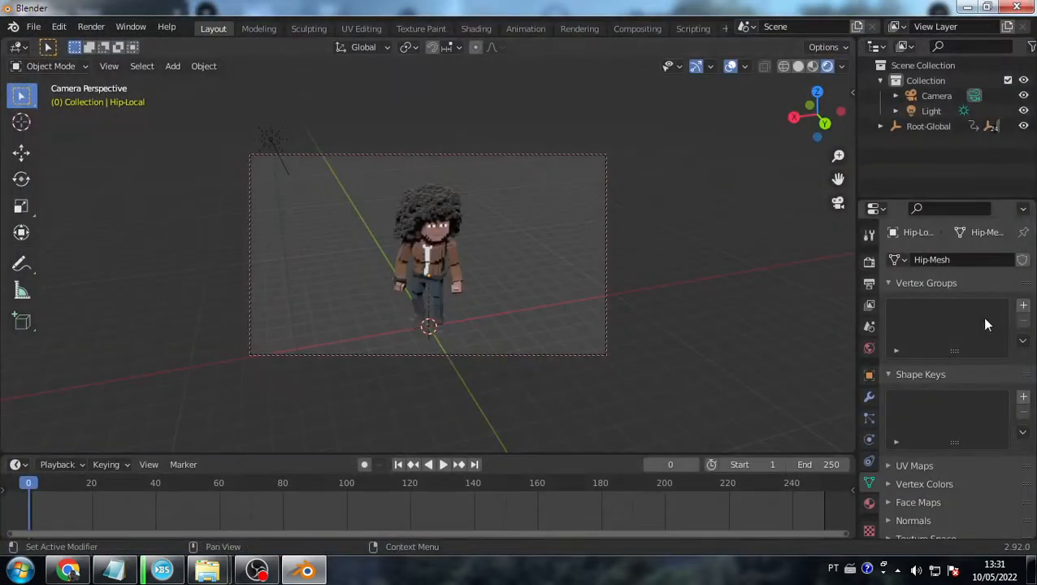
# - Show the Render Properties and switch the render engine to Workbench
pyautogui.click(868, 261)
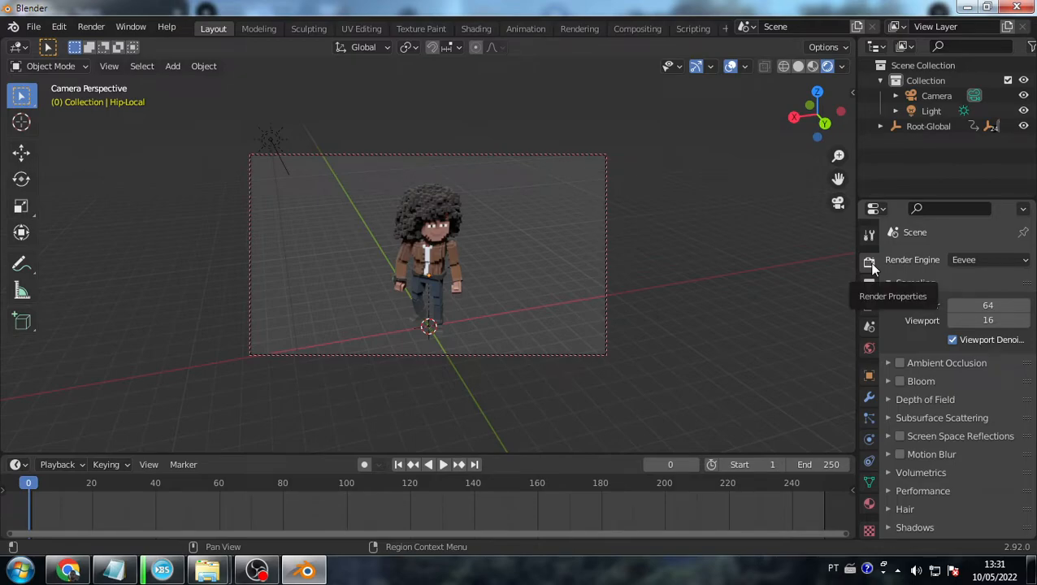
pyautogui.click(986, 259)
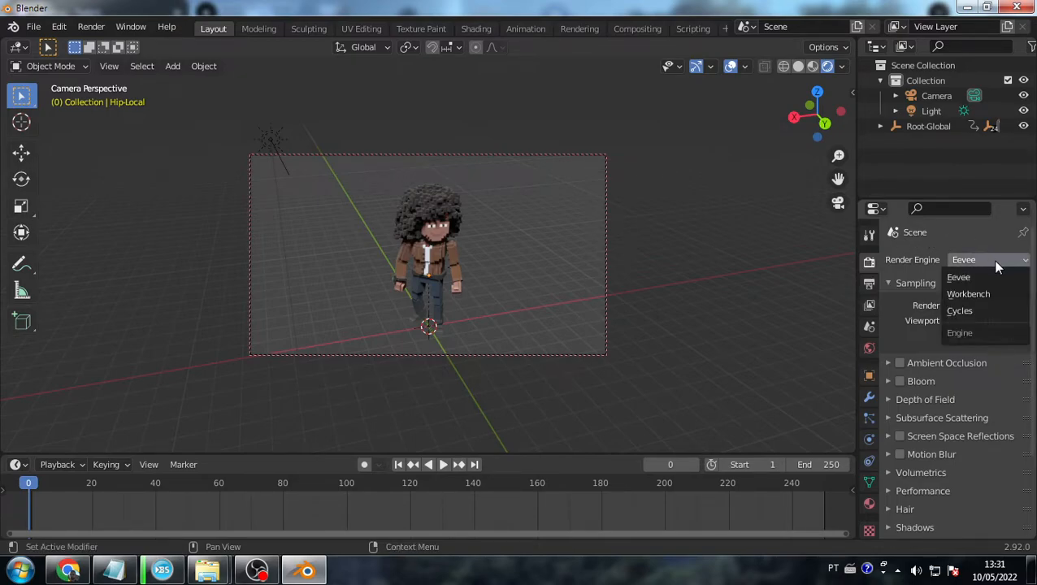
pyautogui.click(972, 301)
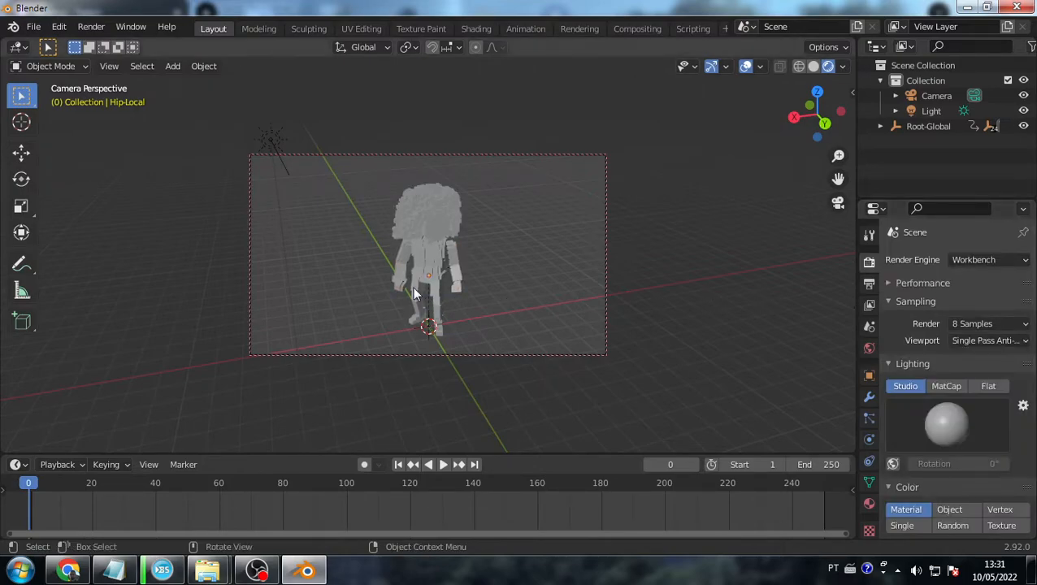
# - Preview the viewport in rendered, wireframe and solid shading, ending on rendered
pyautogui.click(813, 66)
pyautogui.click(828, 68)
pyautogui.click(799, 67)
pyautogui.click(813, 68)
pyautogui.click(828, 68)
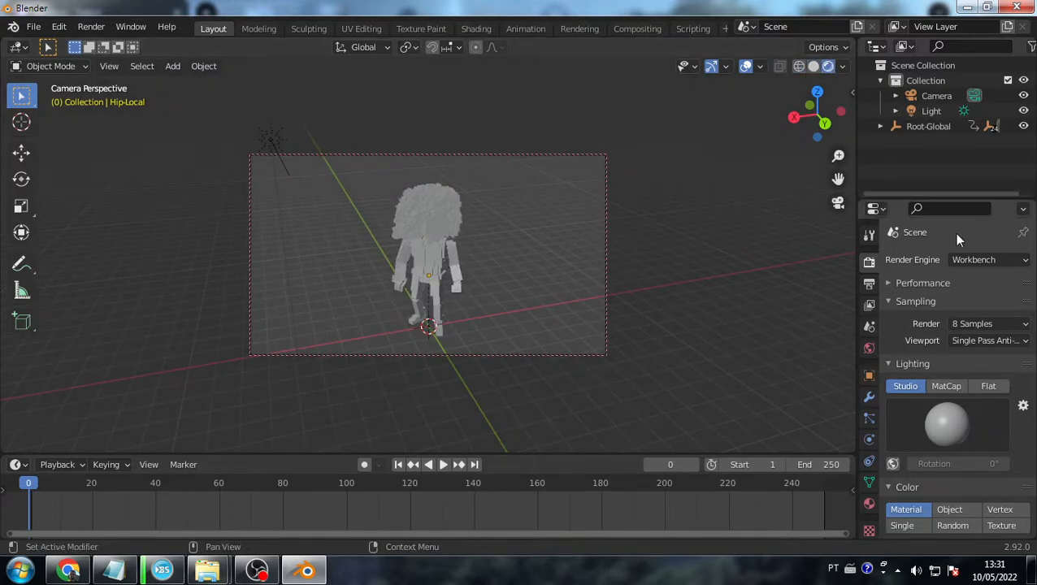
# - Switch the render engine back to Eevee
pyautogui.click(961, 261)
pyautogui.click(978, 279)
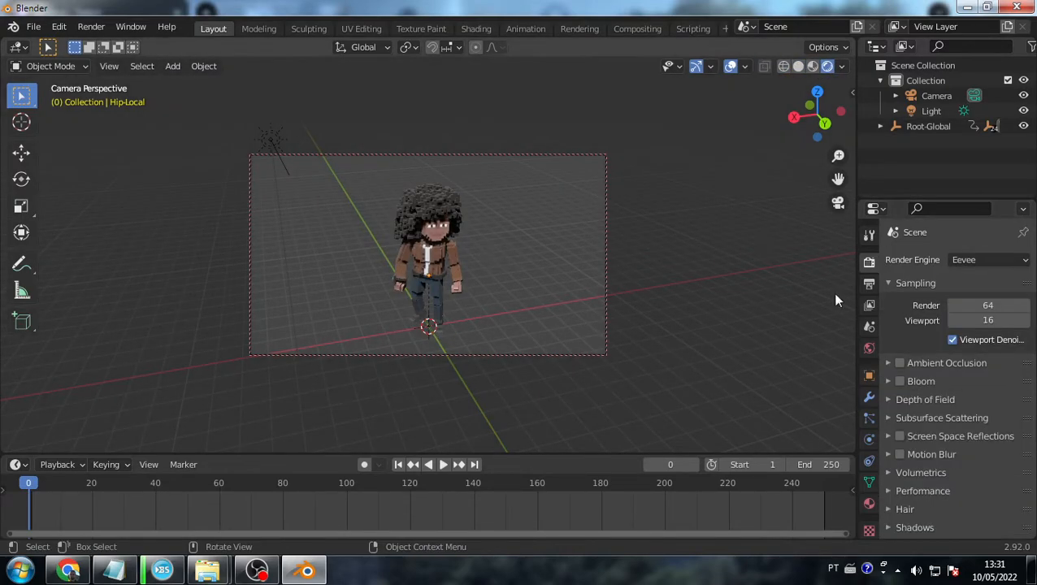
pyautogui.click(980, 260)
pyautogui.click(978, 260)
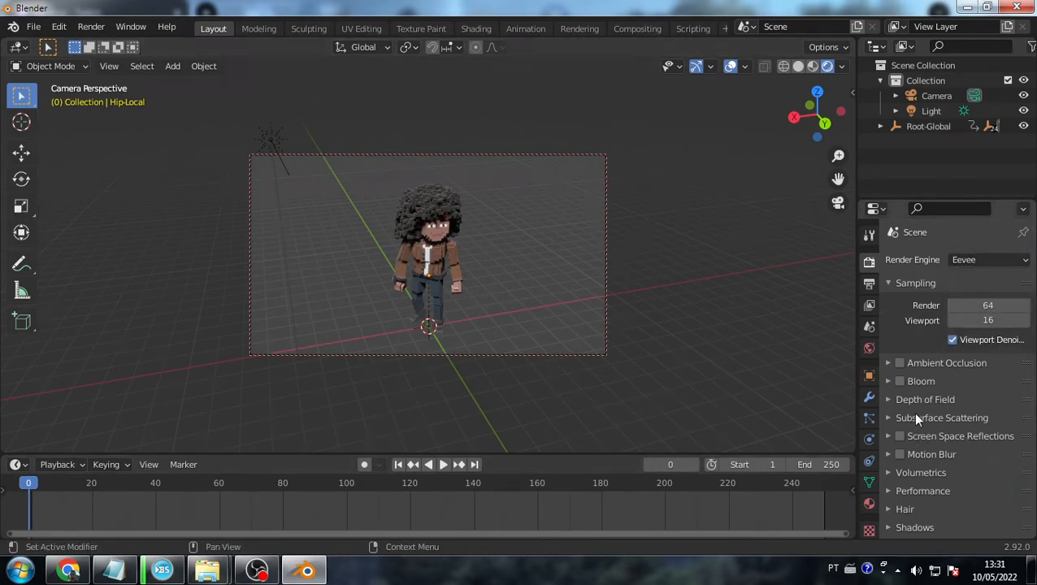
pyautogui.click(963, 260)
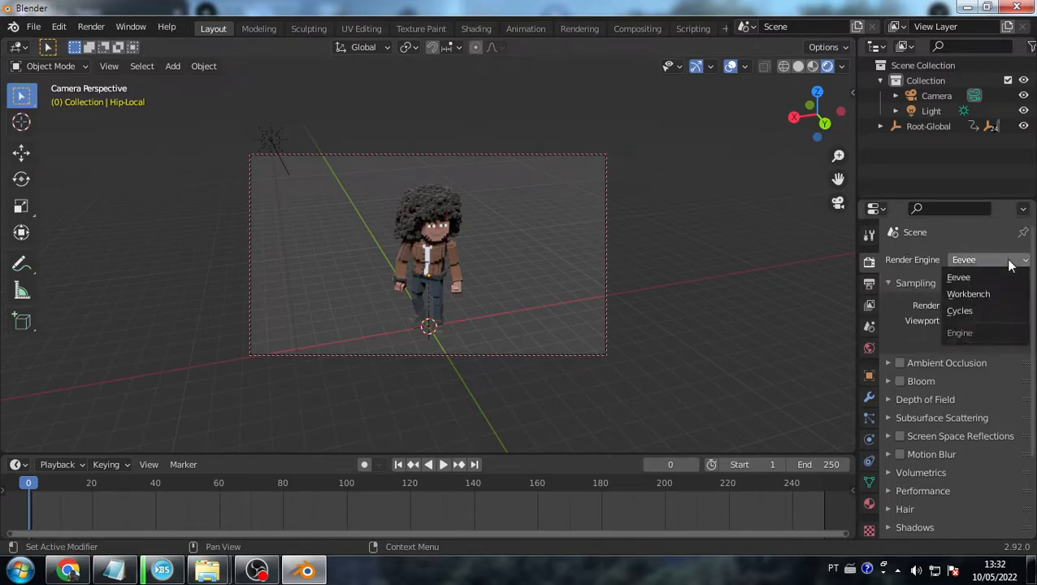
# - Switch the render engine to Cycles and render the current frame with F12
pyautogui.click(971, 311)
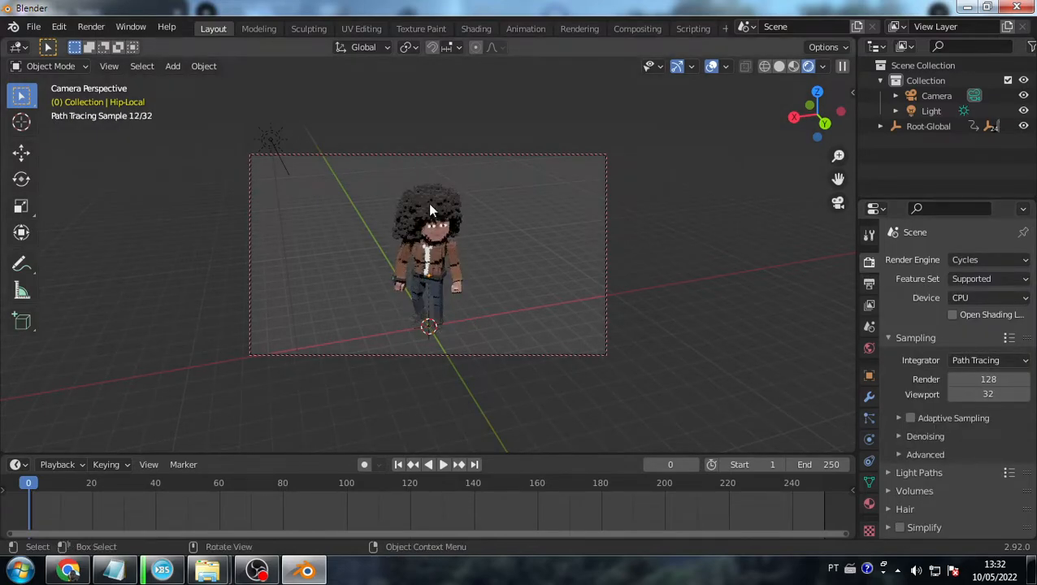
pyautogui.press('F12')
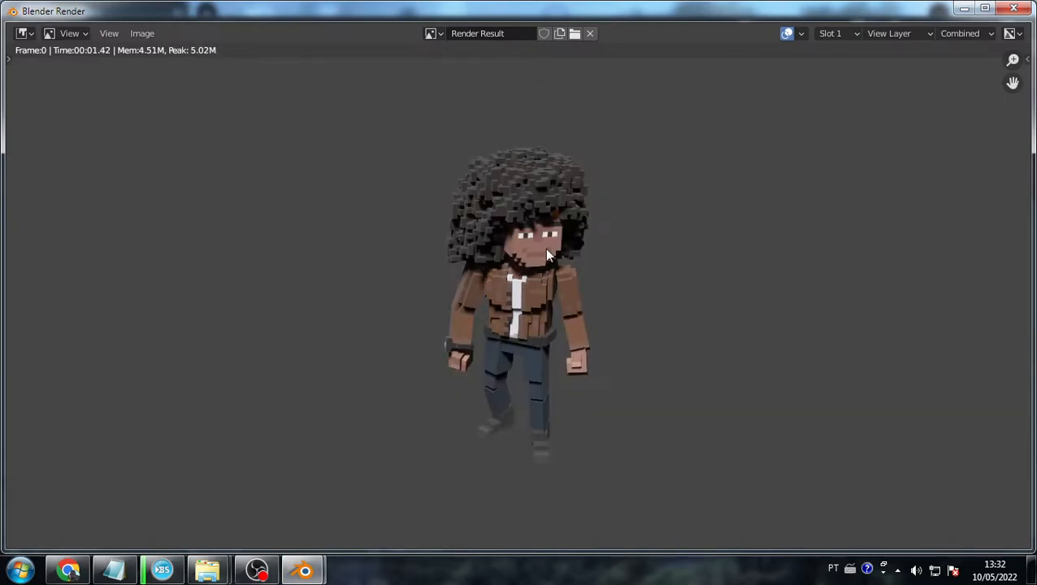
# - Close the render window, select the chest piece, and set Eevee as the render engine
pyautogui.click(1017, 8)
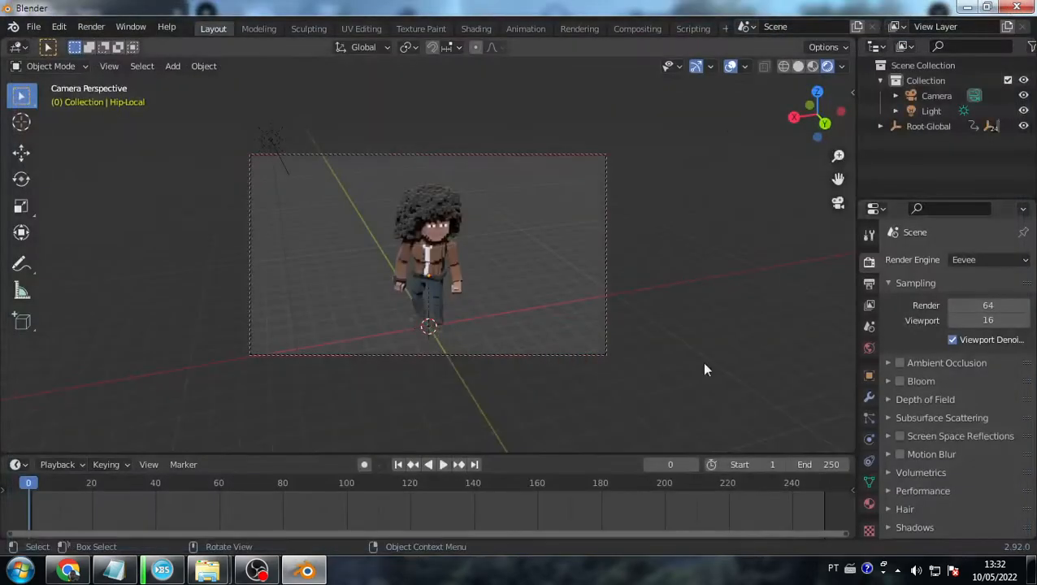
pyautogui.click(421, 246)
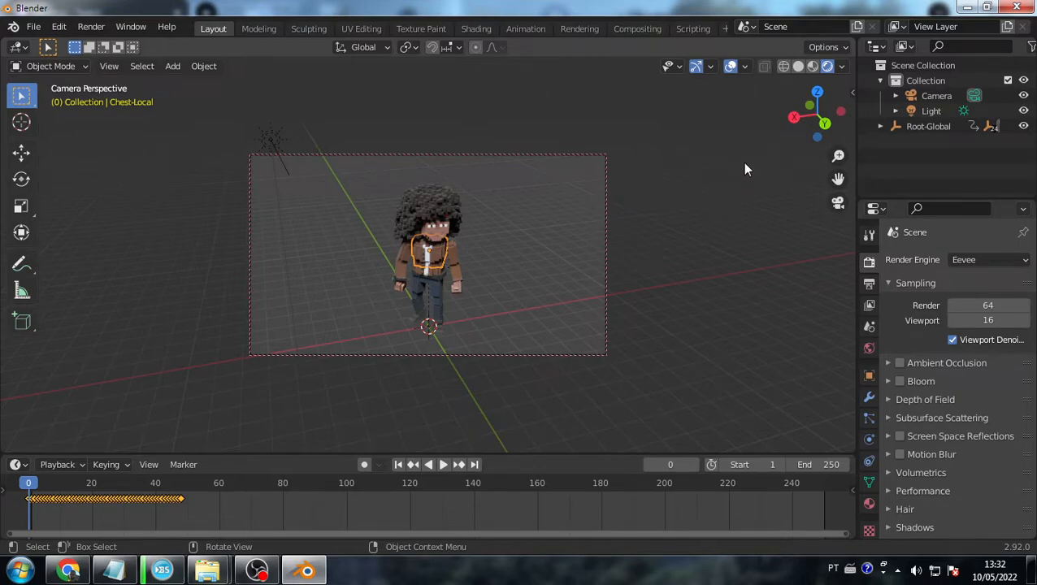
pyautogui.click(983, 258)
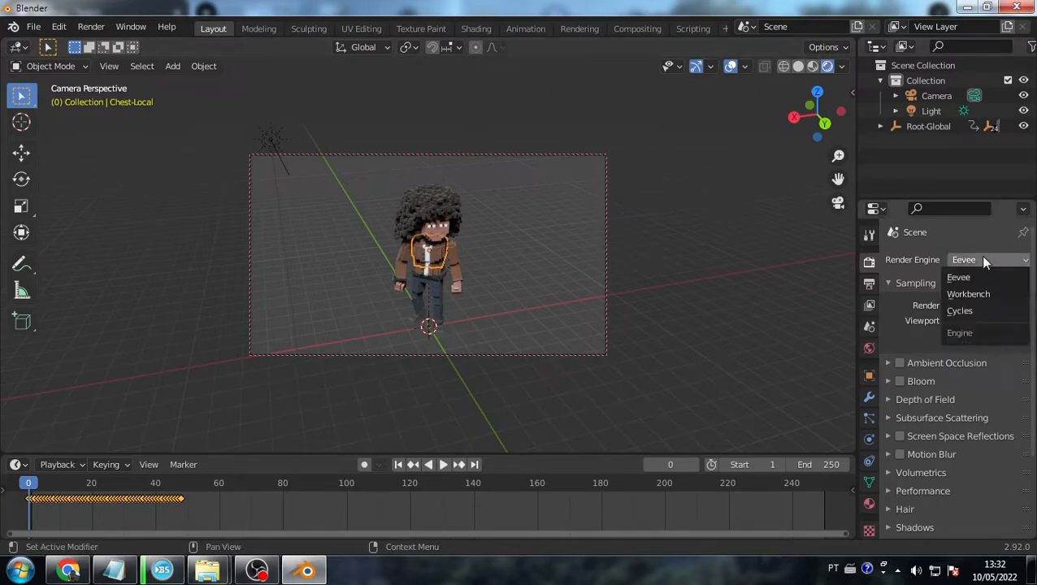
pyautogui.click(965, 275)
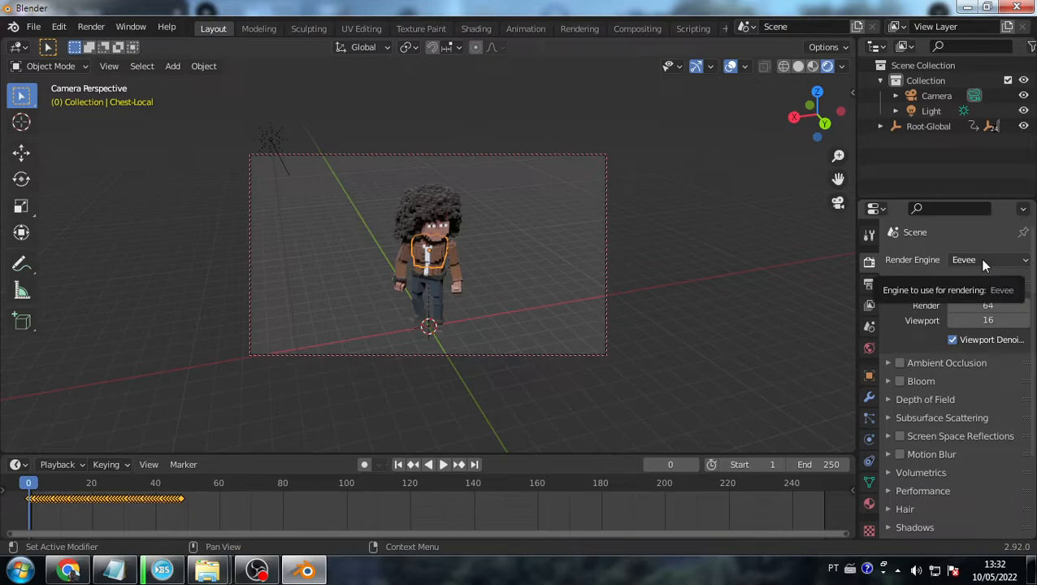
pyautogui.hotkey('alt', 'Tab')
pyautogui.click(941, 502)
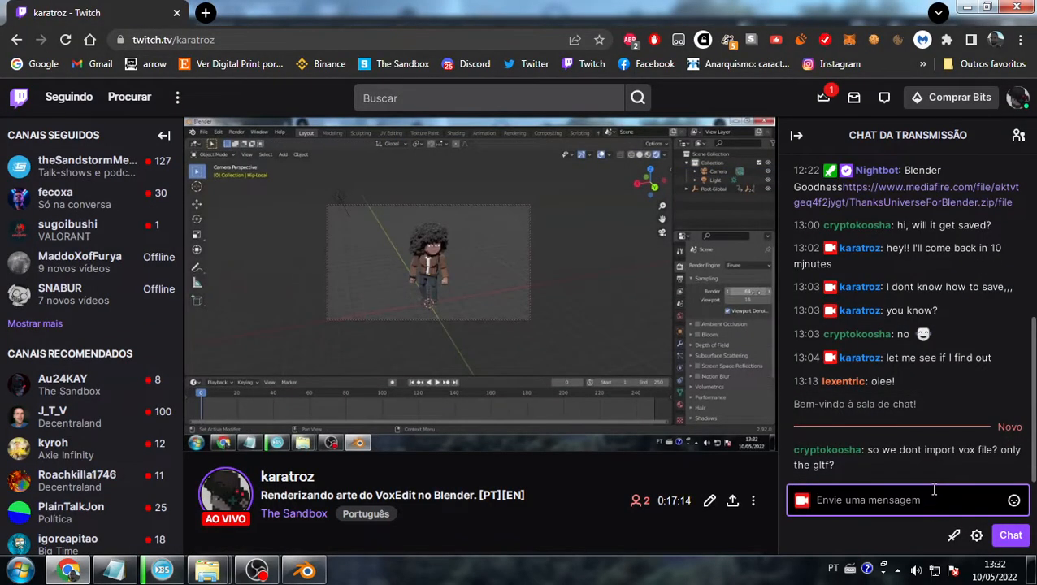
pyautogui.hotkey('alt', 'Tab')
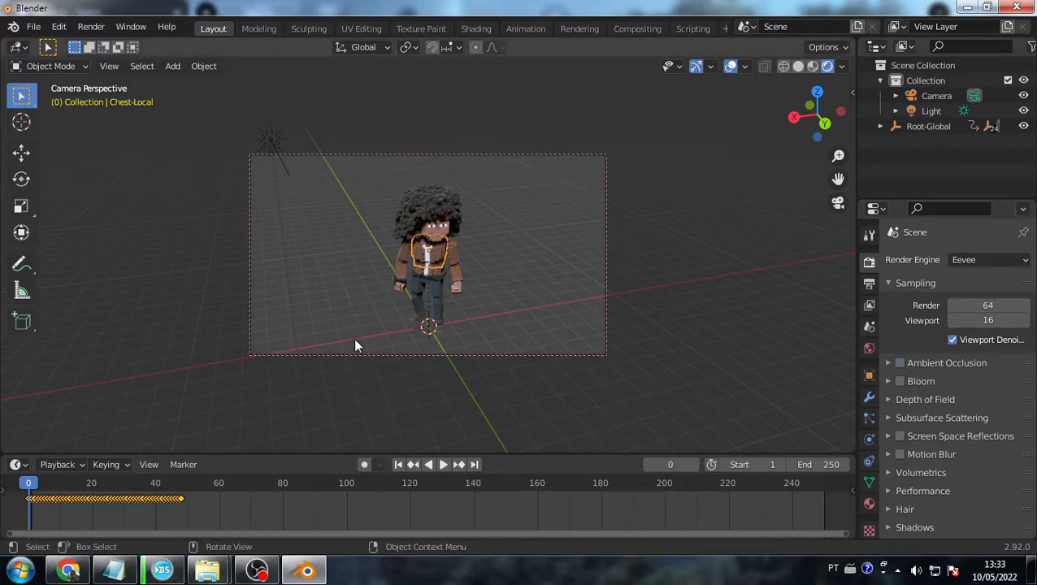
# - Add a Plane mesh to the scene beneath the character
pyautogui.press('a')
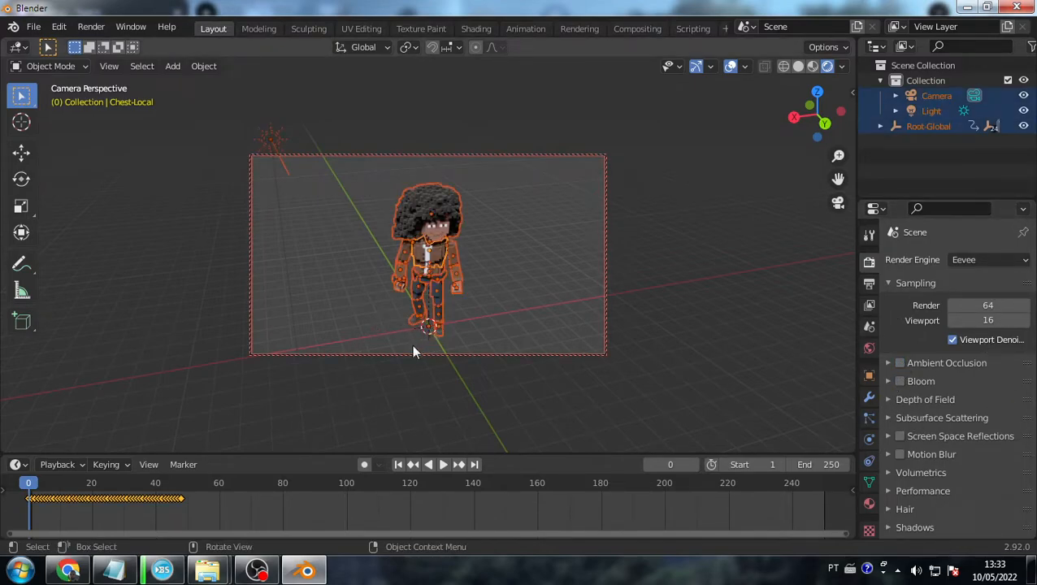
pyautogui.click(413, 351)
pyautogui.hotkey('shift', 'a')
pyautogui.moveTo(370, 243)
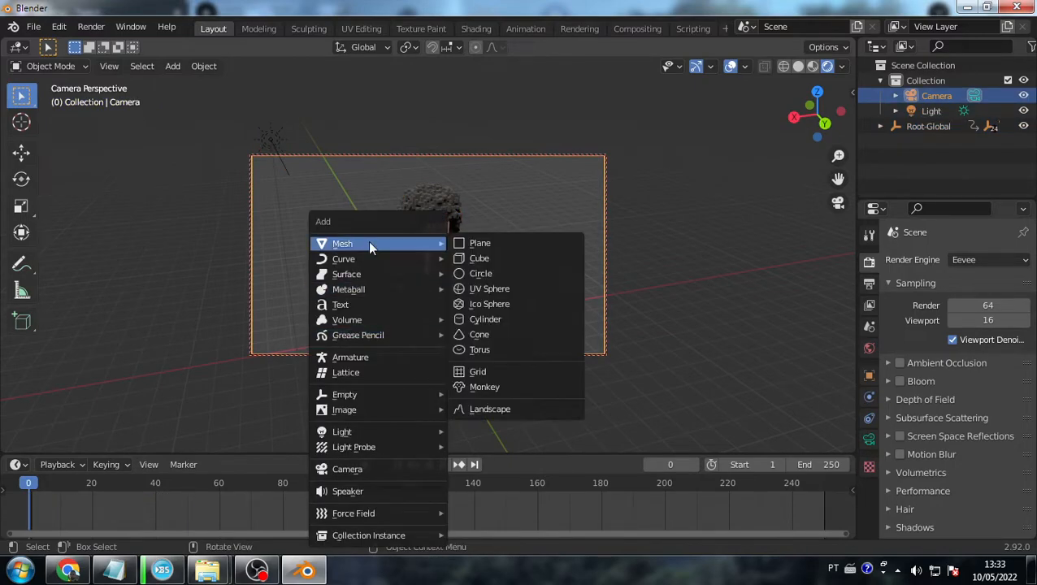
pyautogui.press('Return')
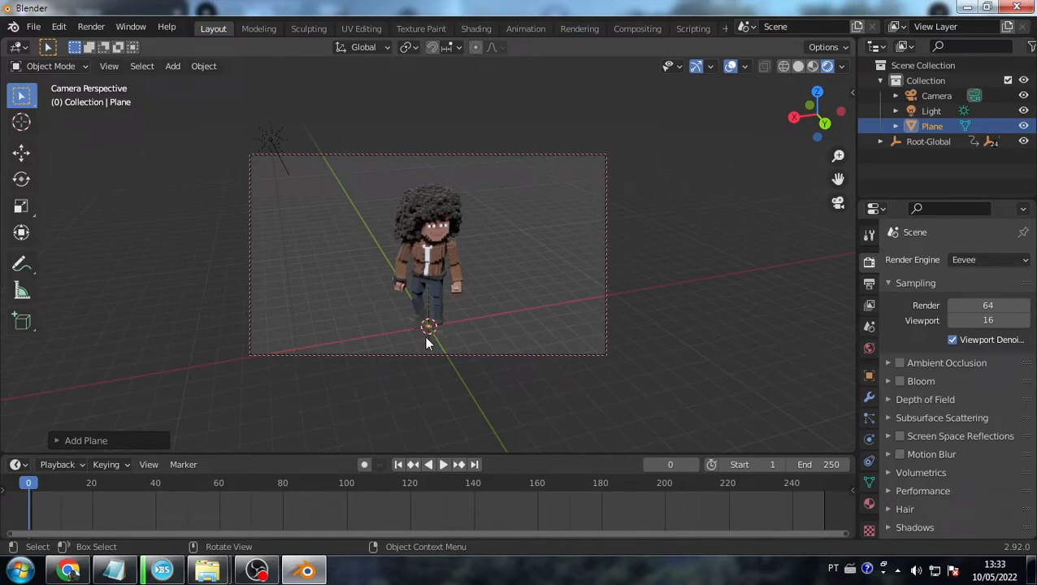
# - Scale the plane up into a large ground surface and frame the character's feet
pyautogui.press('s')
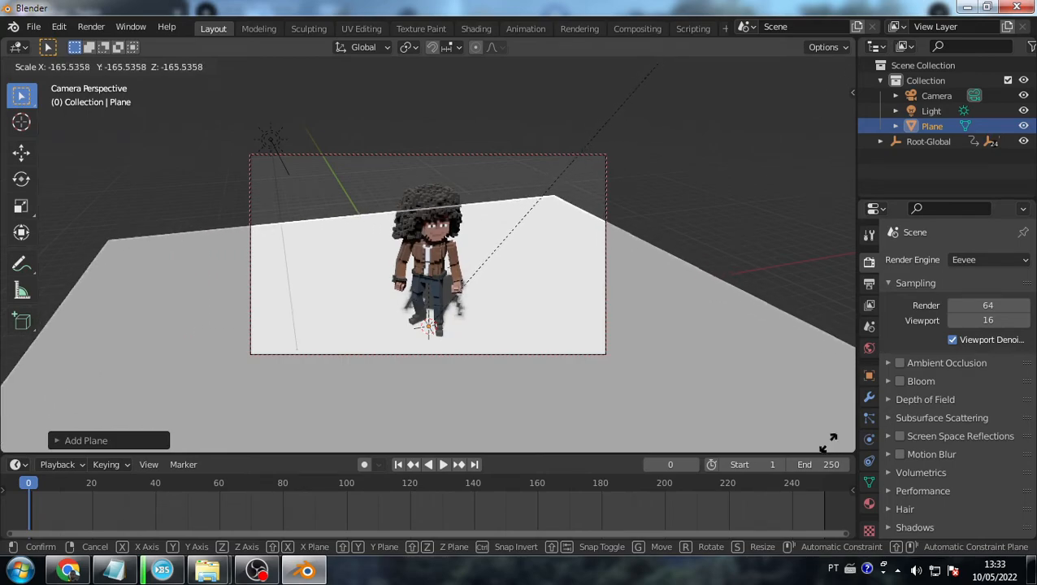
pyautogui.click(268, 313)
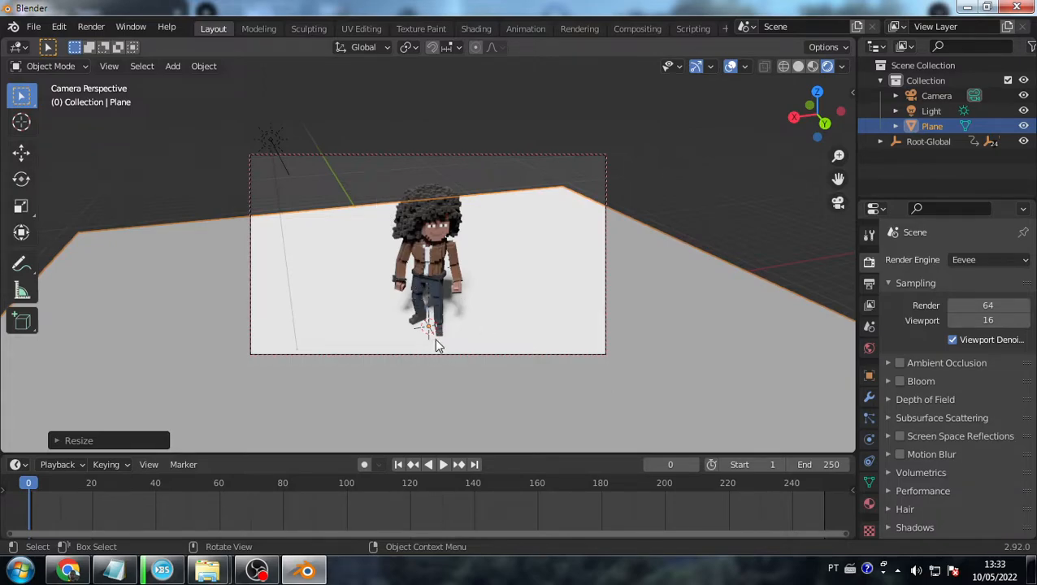
pyautogui.scroll(5, 440, 343)
pyautogui.moveTo(439, 343)
pyautogui.mouseDown(button='middle')
pyautogui.moveTo(439, 301)
pyautogui.moveTo(455, 345)
pyautogui.mouseUp(button='middle')
pyautogui.keyDown('shift'); pyautogui.moveTo(454, 343); pyautogui.dragTo(446, 207, button='middle'); pyautogui.keyUp('shift')
pyautogui.scroll(2, 446, 206)
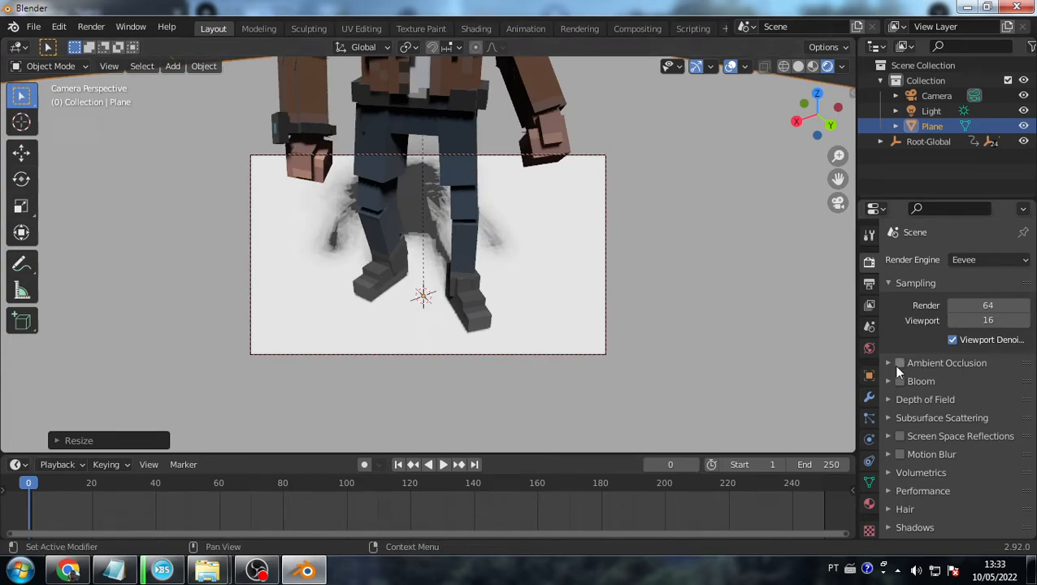
# - Turn on Eevee ambient occlusion, comparing off and on, from a lower frontal angle
pyautogui.click(900, 363)
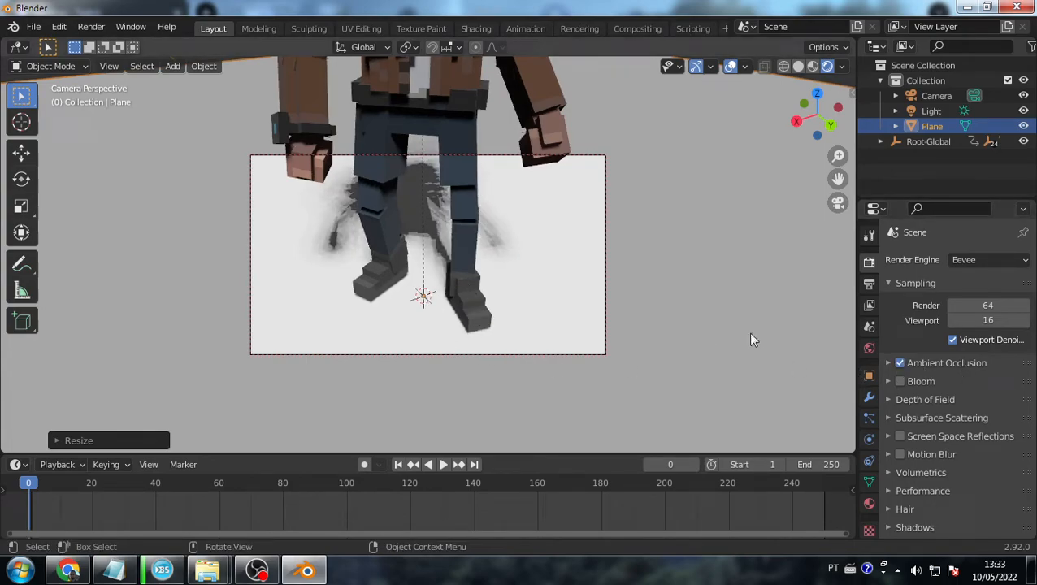
pyautogui.click(899, 362)
pyautogui.click(898, 363)
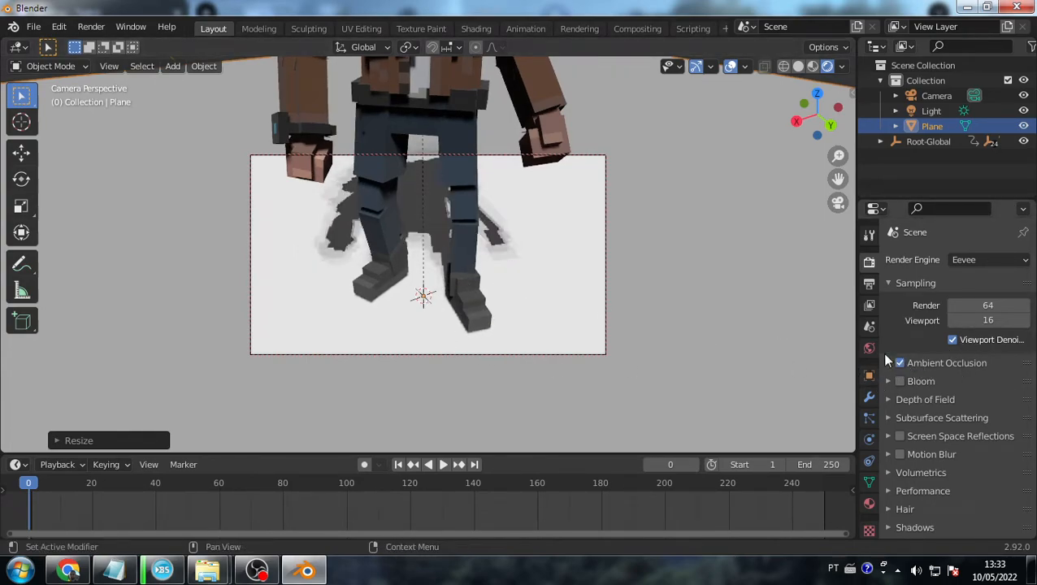
pyautogui.scroll(-1, 447, 273)
pyautogui.moveTo(446, 271); pyautogui.dragTo(418, 220, button='middle')
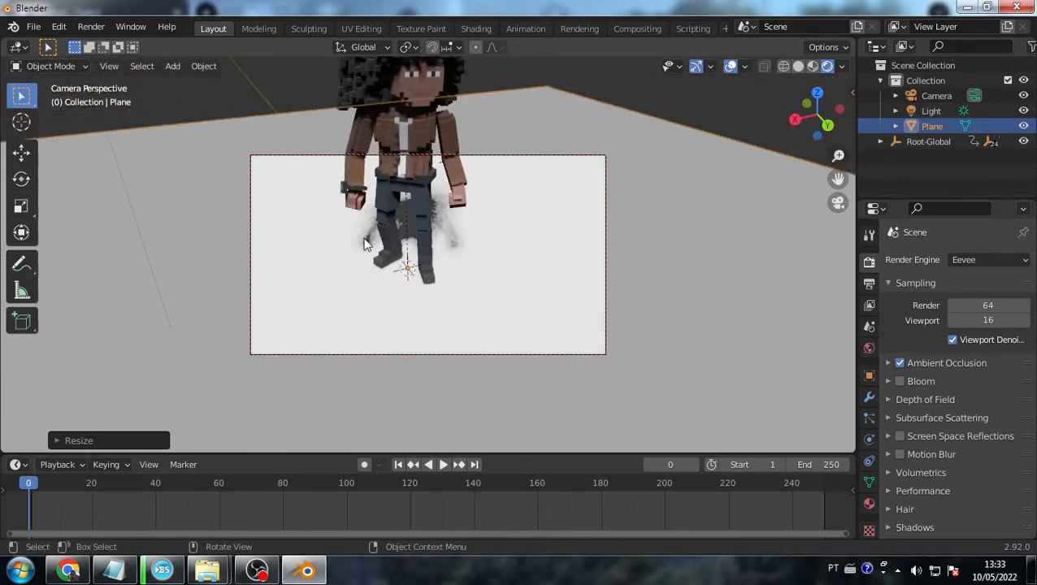
pyautogui.moveTo(529, 303); pyautogui.dragTo(488, 296, button='middle')
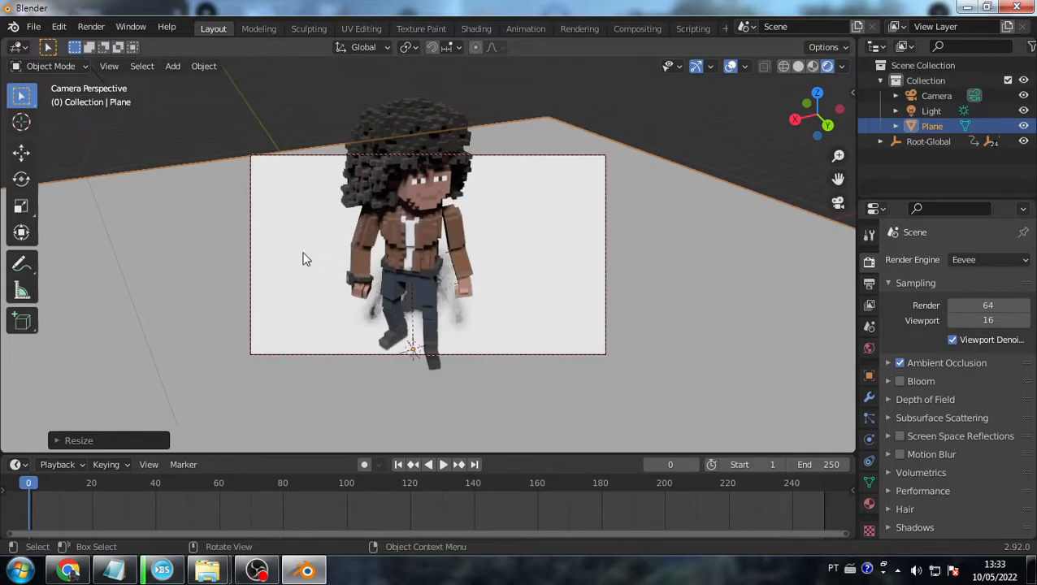
# - Toggle ambient occlusion, expand its settings, and try motion blur before turning it off
pyautogui.click(899, 363)
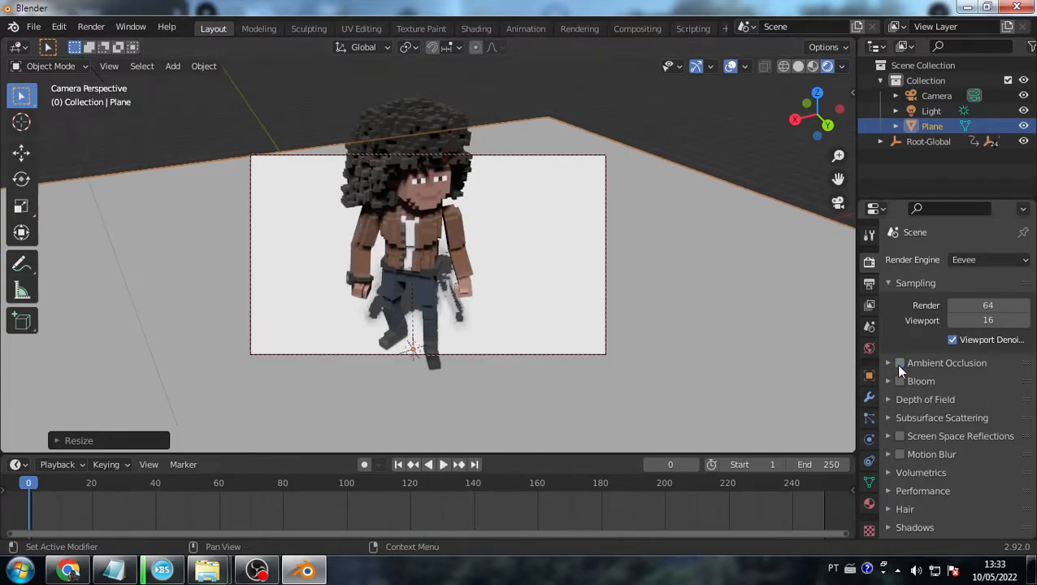
pyautogui.click(899, 363)
pyautogui.click(899, 363)
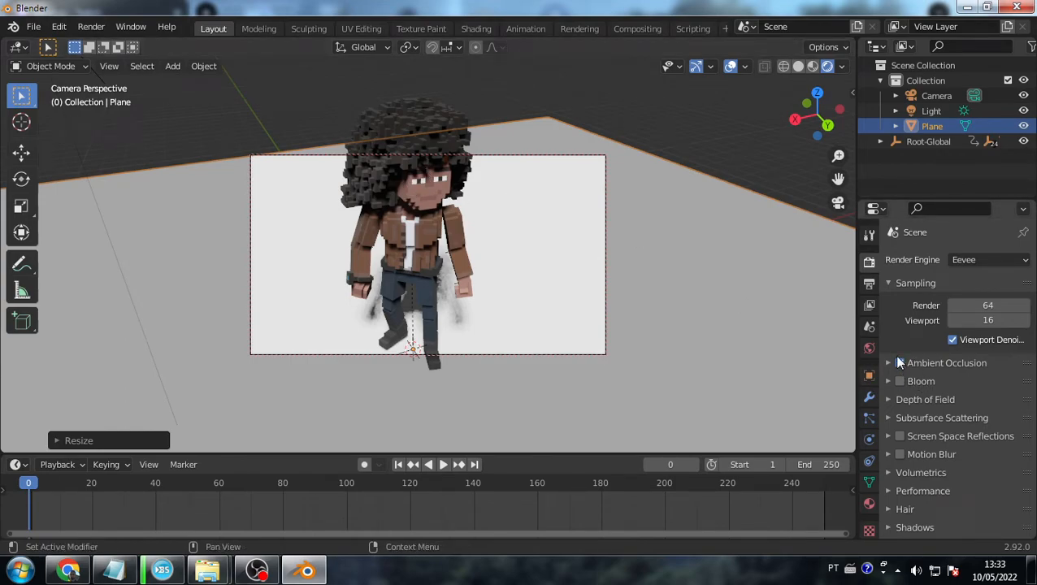
pyautogui.click(894, 359)
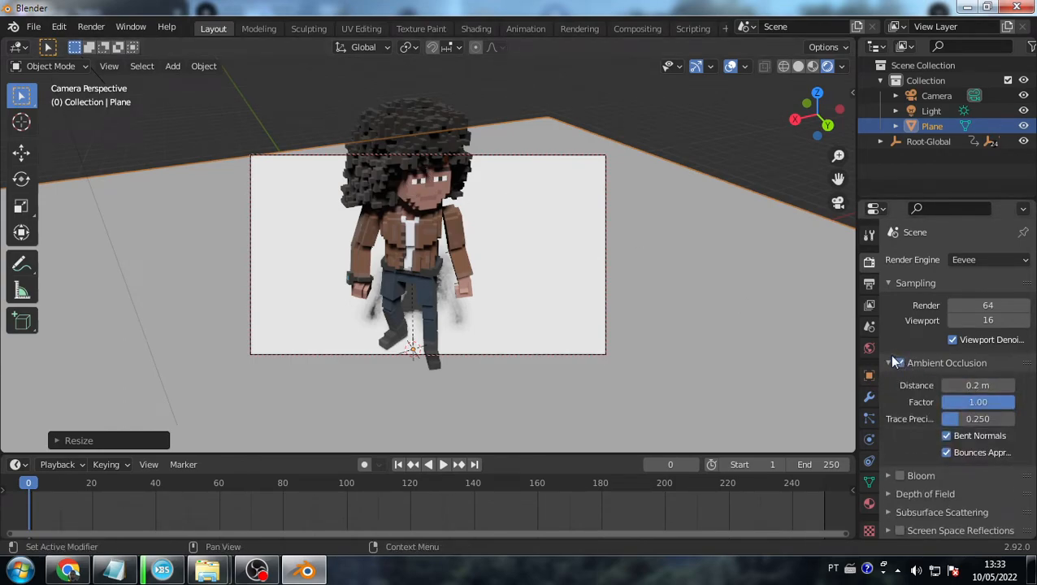
pyautogui.click(891, 368)
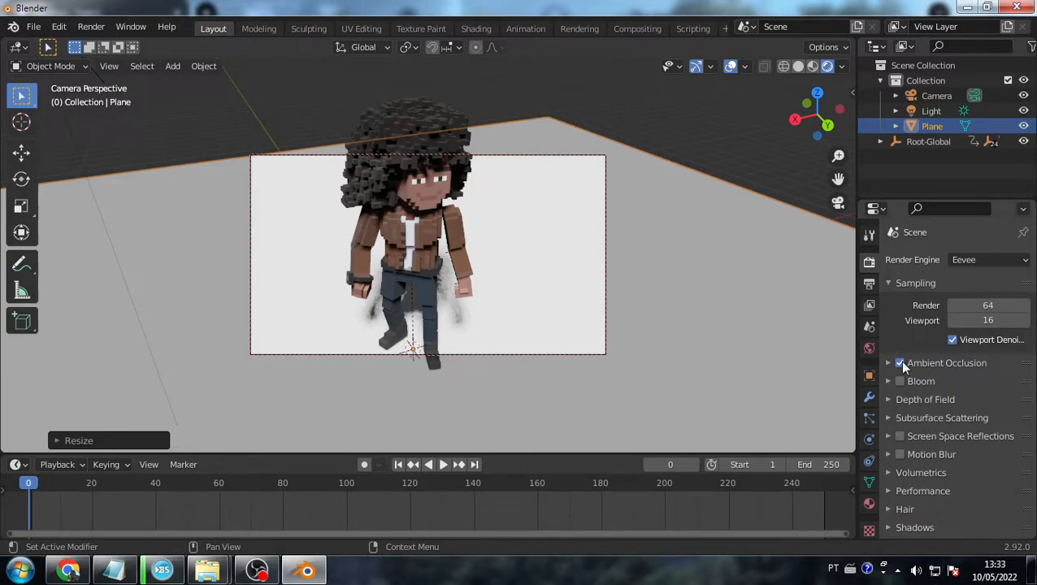
pyautogui.click(899, 452)
pyautogui.click(902, 455)
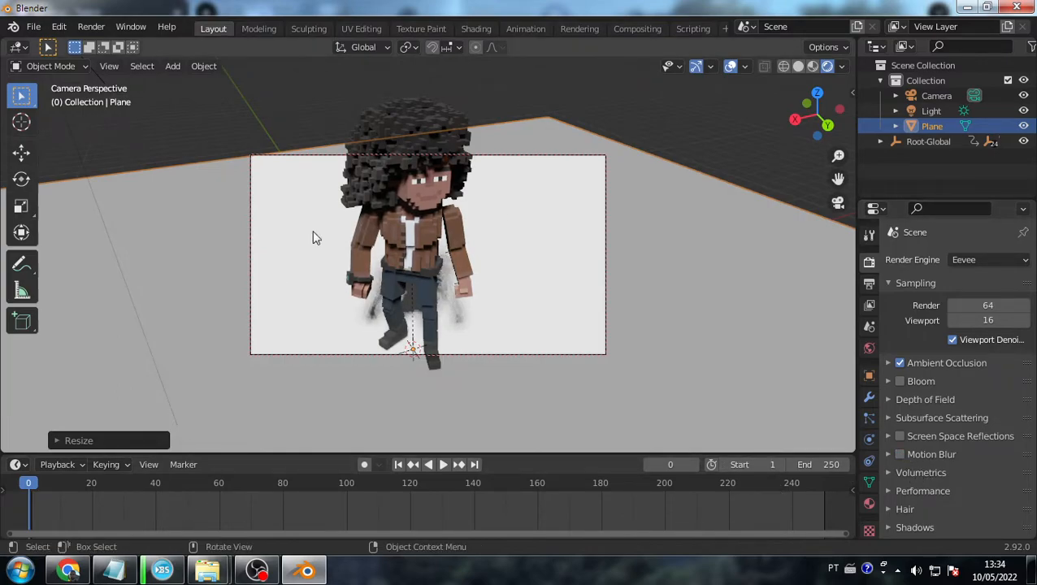
# - Zoom and orbit the camera view to reframe the character on the ground plane
pyautogui.scroll(-4, 515, 332)
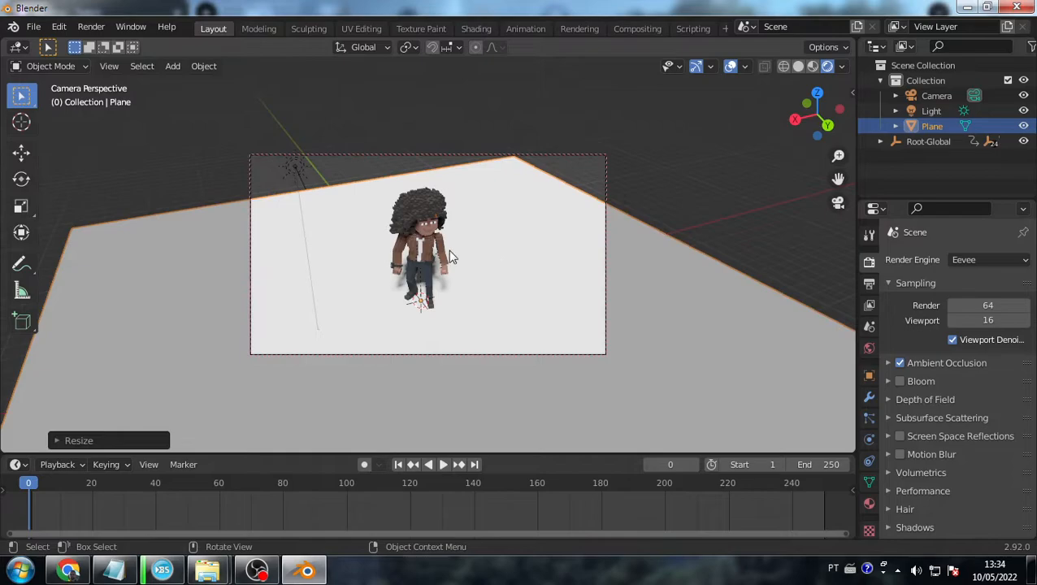
pyautogui.scroll(2, 448, 250)
pyautogui.scroll(-2, 455, 248)
pyautogui.rightClick(472, 244)
pyautogui.moveTo(522, 281)
pyautogui.mouseDown(button='middle')
pyautogui.moveTo(540, 245)
pyautogui.moveTo(527, 266)
pyautogui.mouseUp(button='middle')
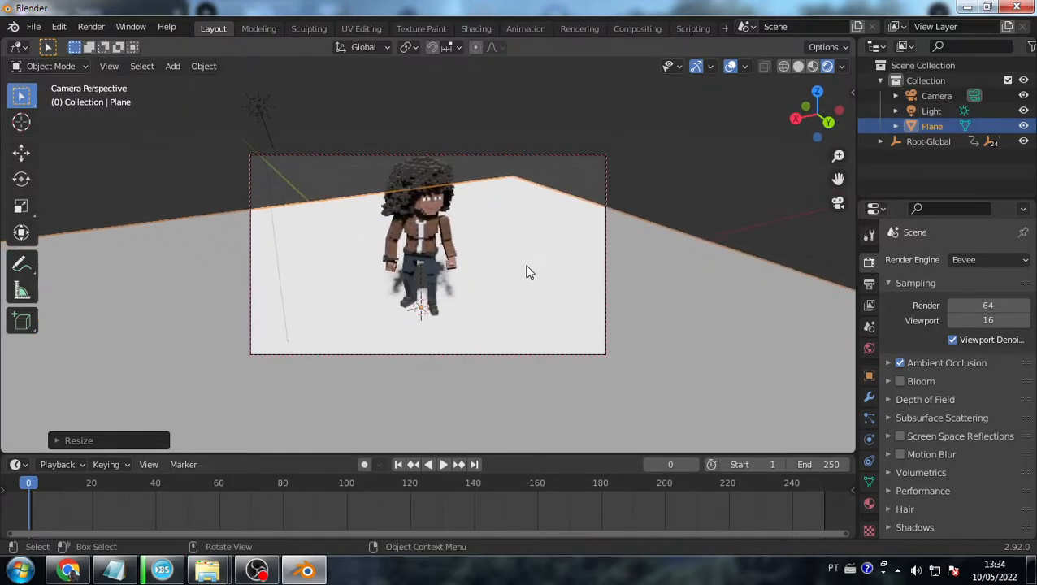
pyautogui.scroll(-4, 527, 267)
pyautogui.scroll(4, 461, 264)
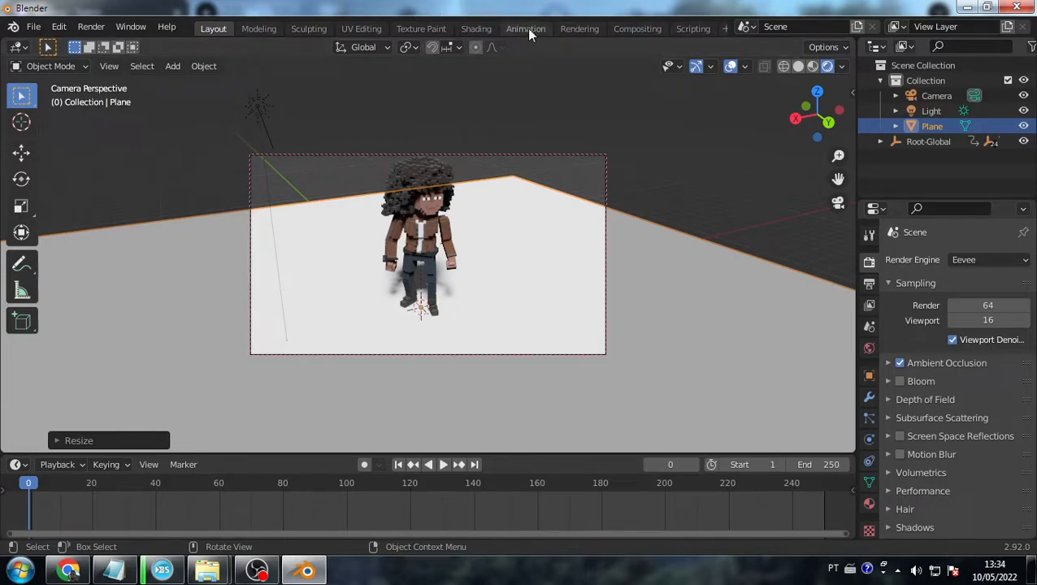
# - Select the Root-Global rig instead of the plane and play its idle animation
pyautogui.click(965, 162)
pyautogui.click(919, 143)
pyautogui.press('space')
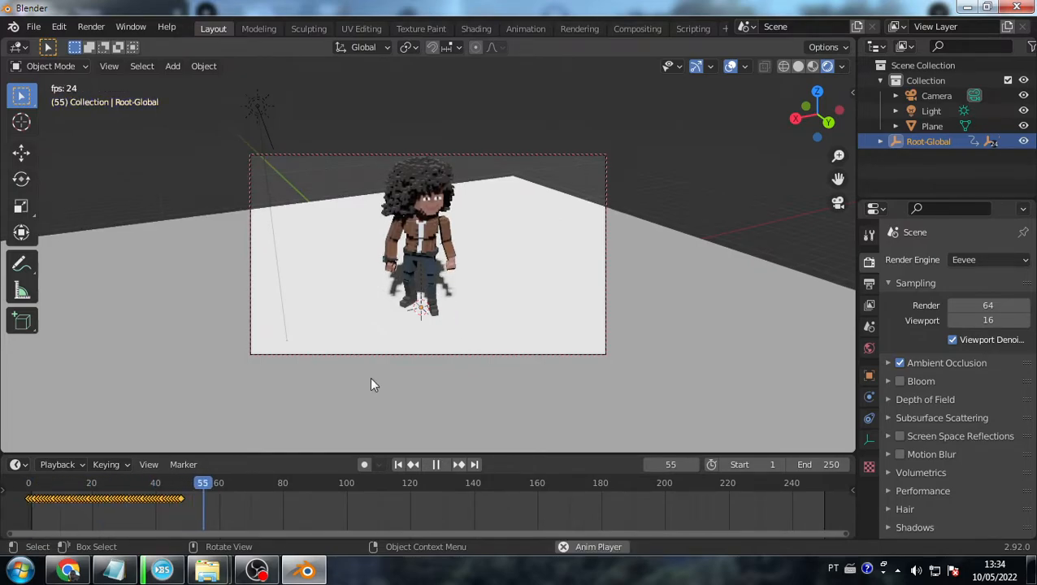
pyautogui.press('space')
# - Replay the idle animation from frame 0, stop at frame 59, and enlarge the timeline
pyautogui.click(27, 484)
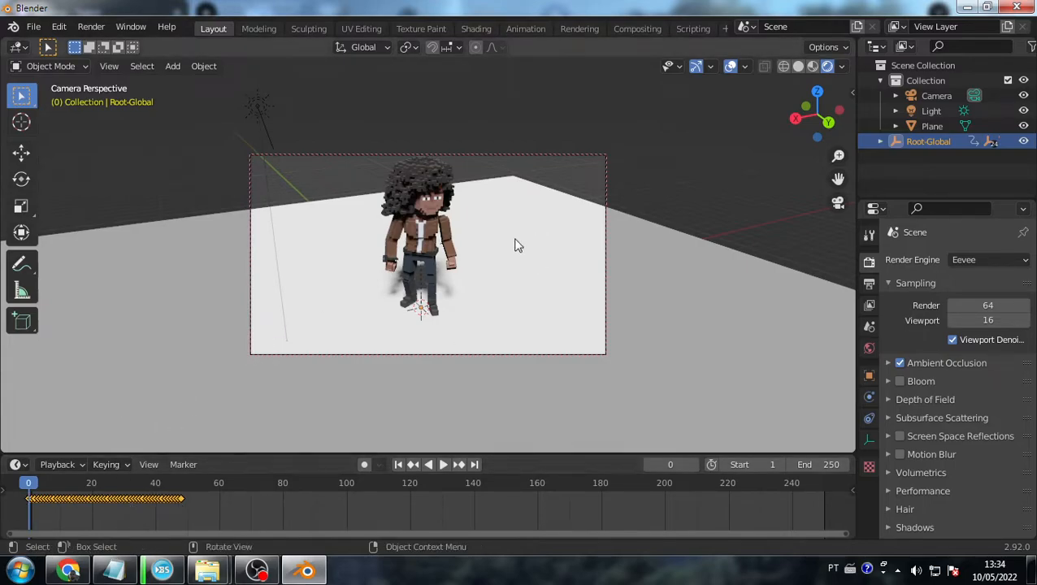
pyautogui.press('space')
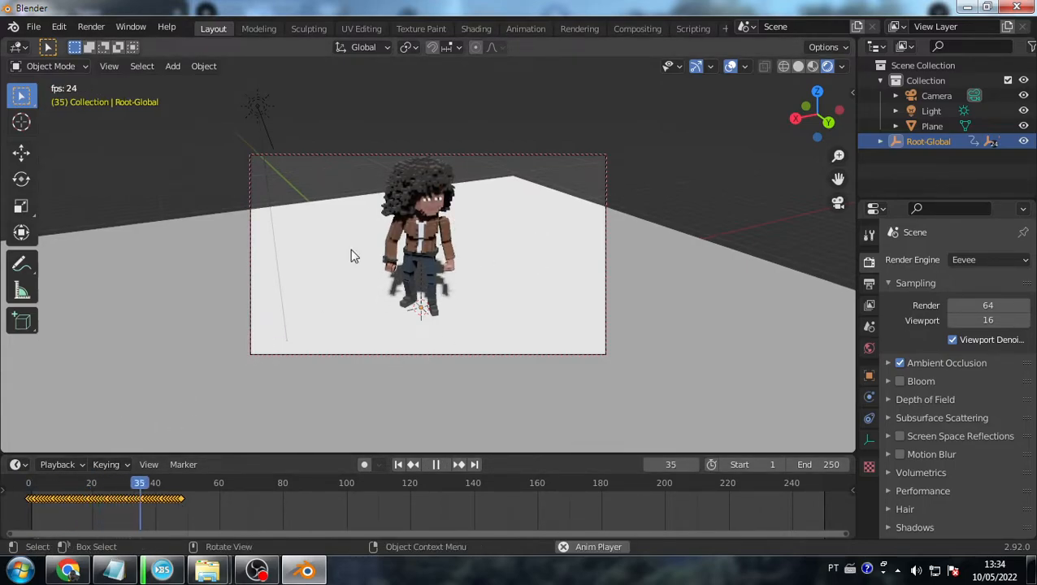
pyautogui.press('space')
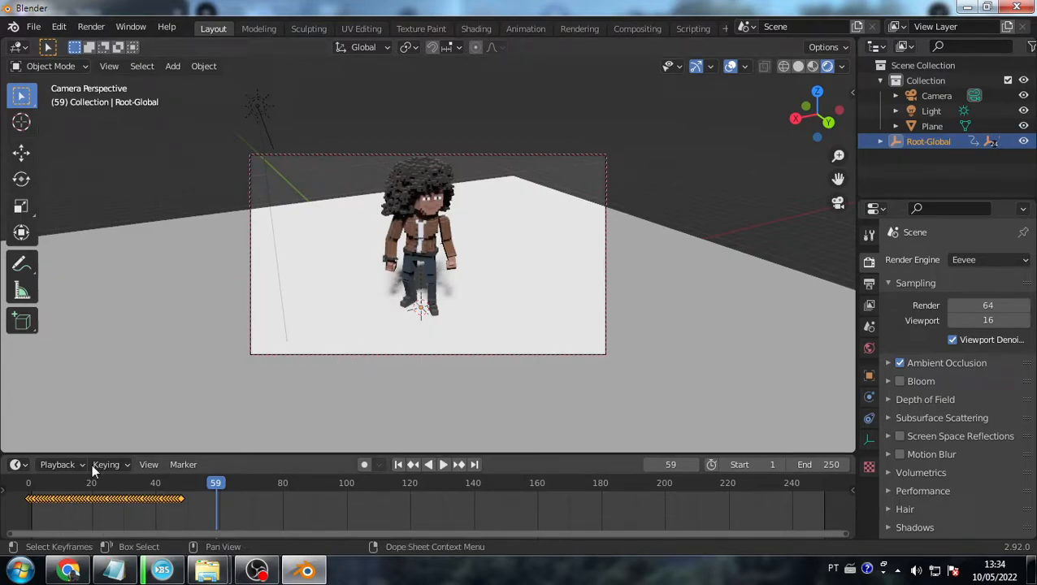
pyautogui.moveTo(122, 452); pyautogui.dragTo(129, 345)
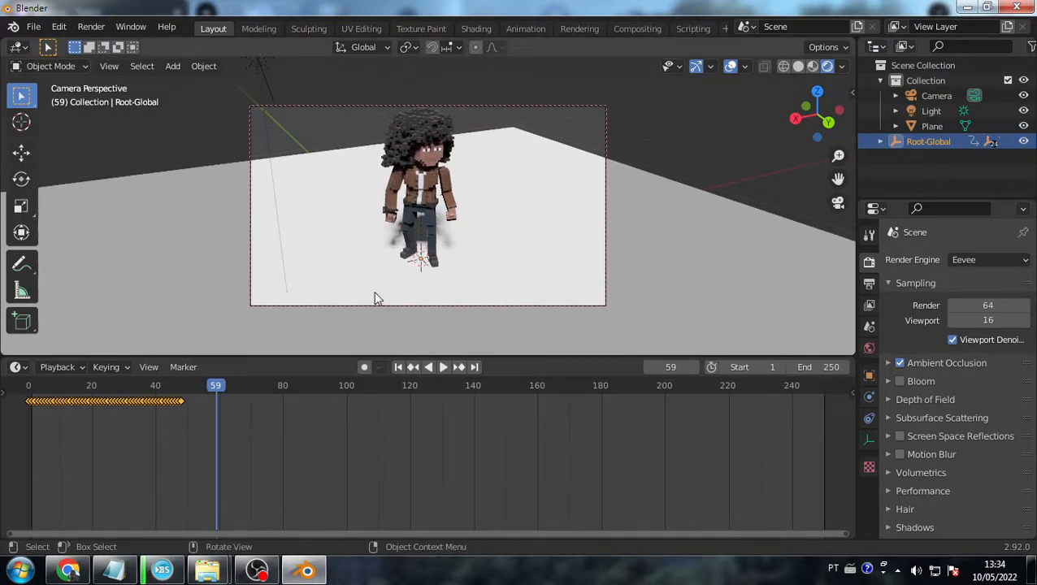
pyautogui.click(17, 368)
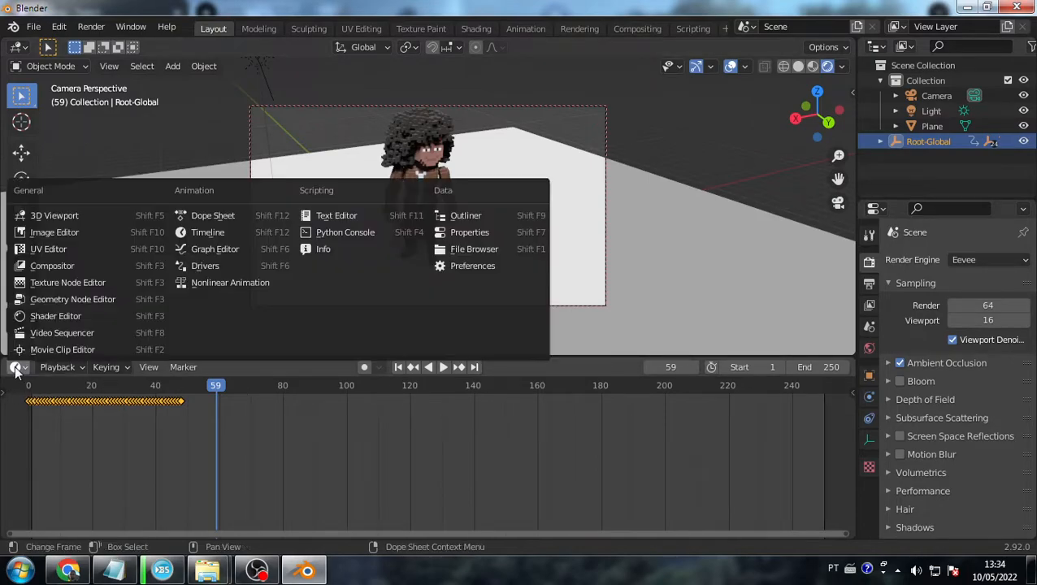
pyautogui.click(221, 217)
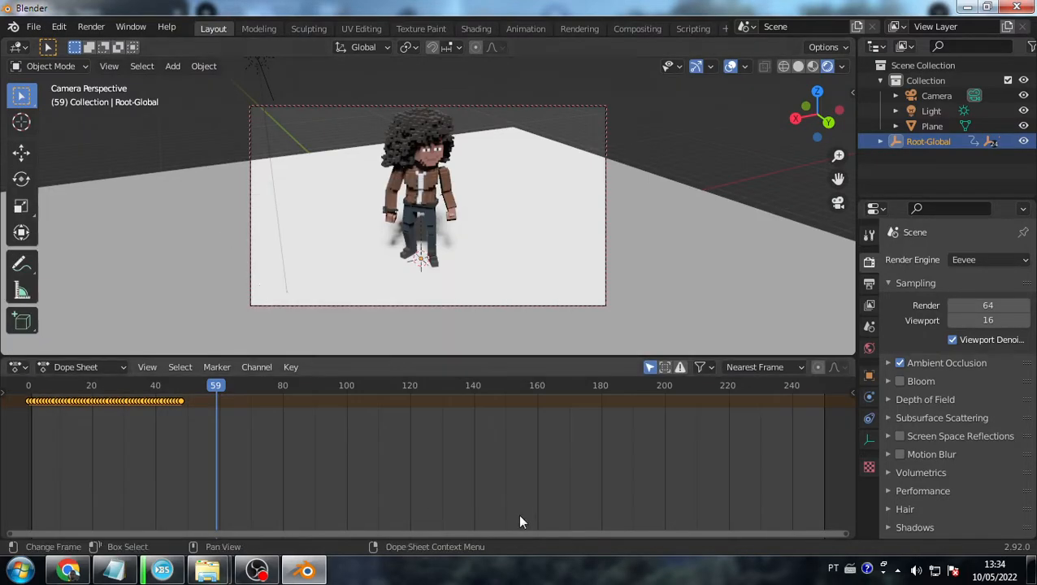
pyautogui.click(61, 369)
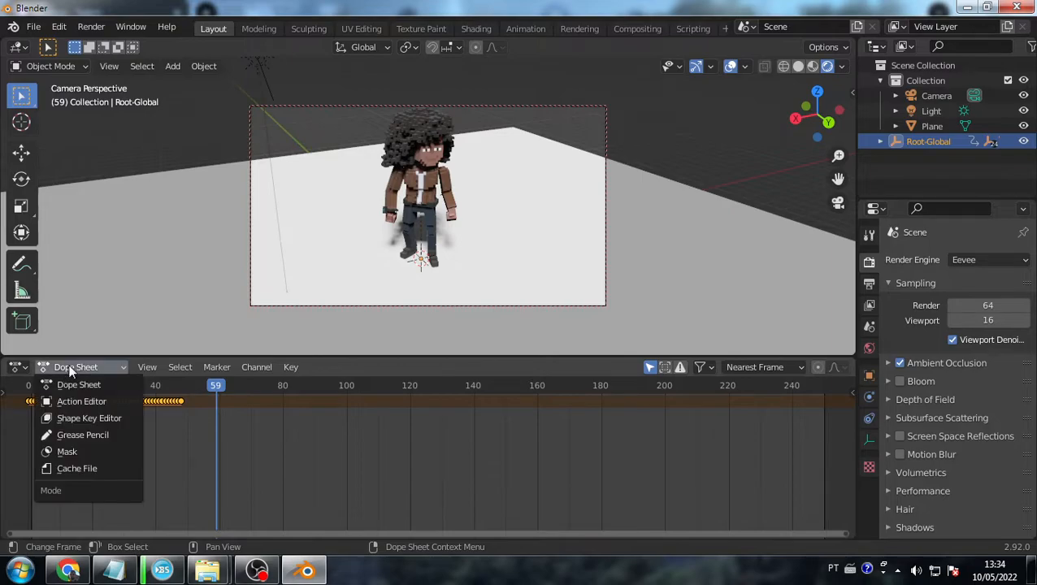
pyautogui.click(83, 401)
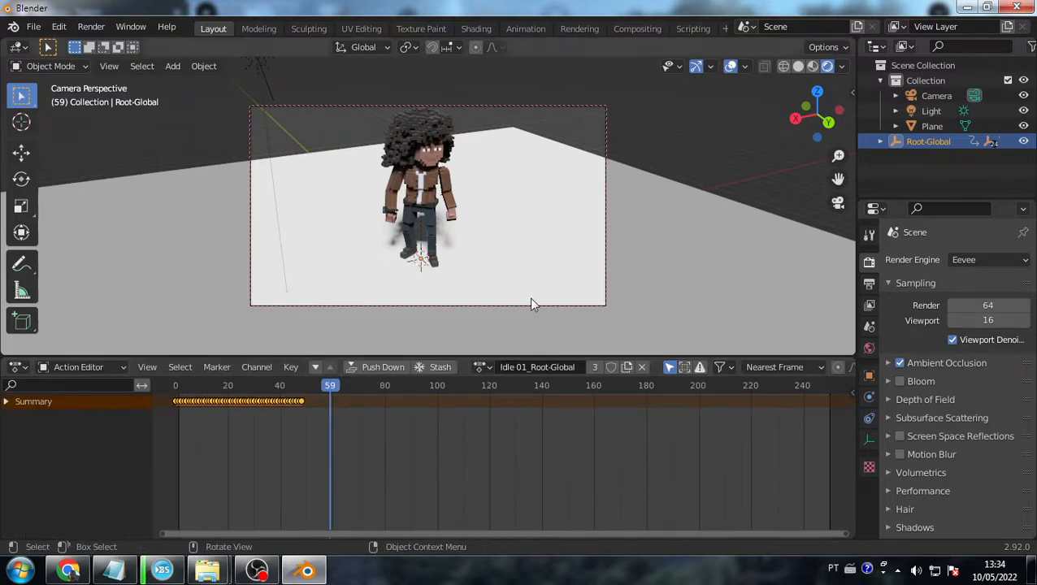
pyautogui.click(567, 366)
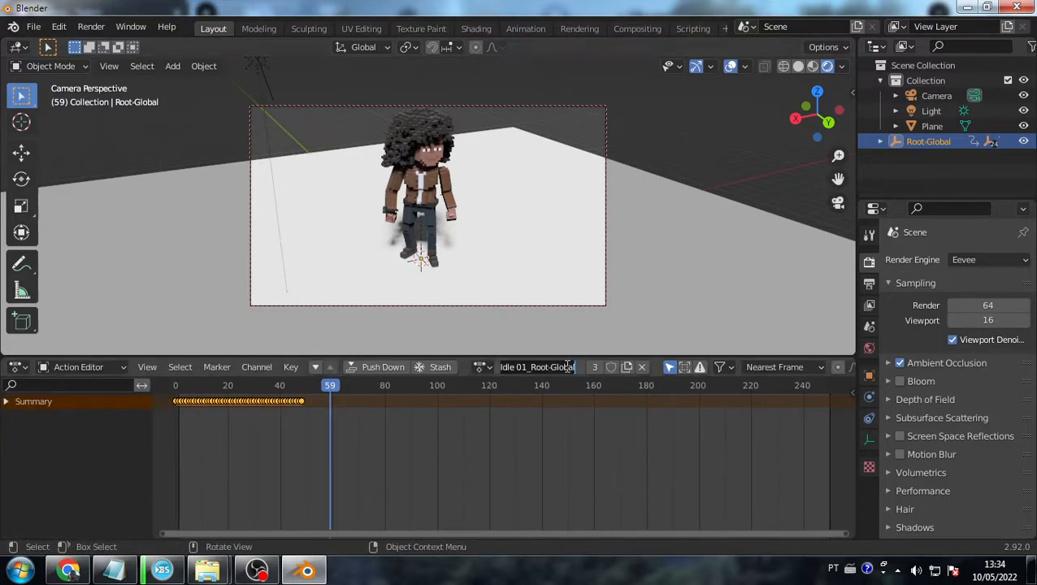
pyautogui.click(482, 367)
pyautogui.scroll(-8, 563, 274)
pyautogui.scroll(-20, 563, 273)
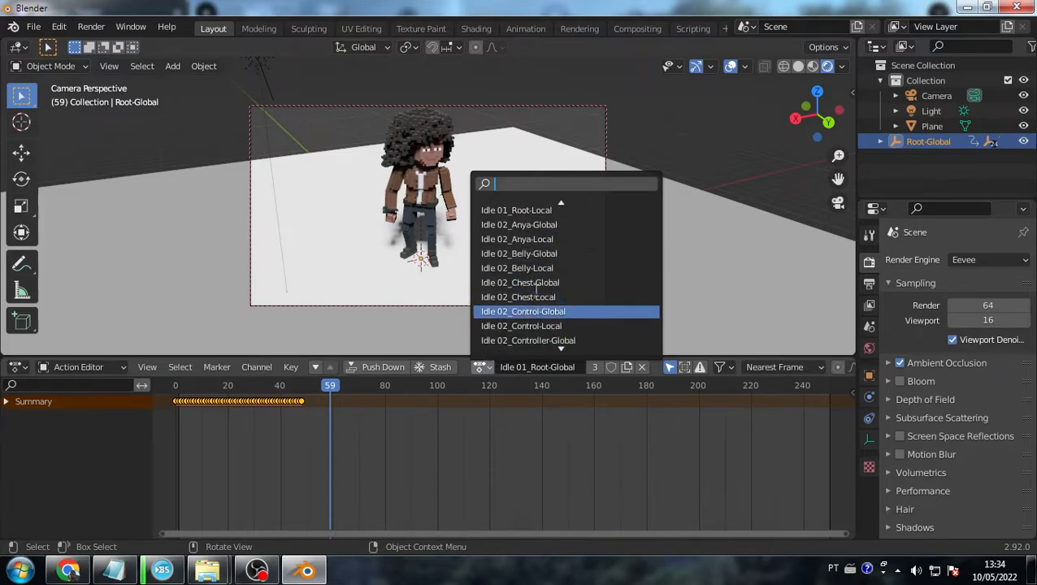
pyautogui.scroll(-20, 520, 283)
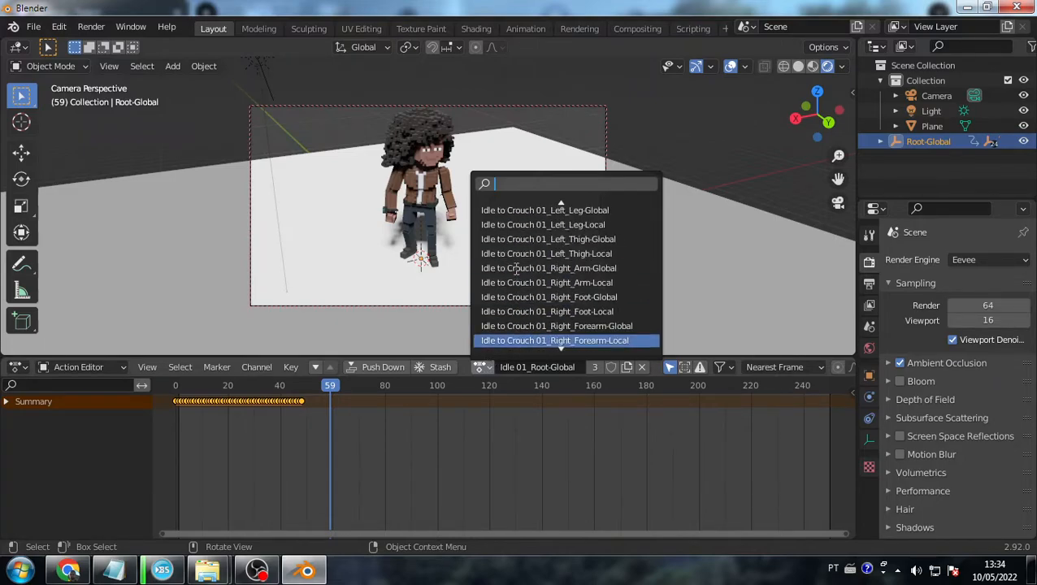
pyautogui.scroll(-20, 501, 259)
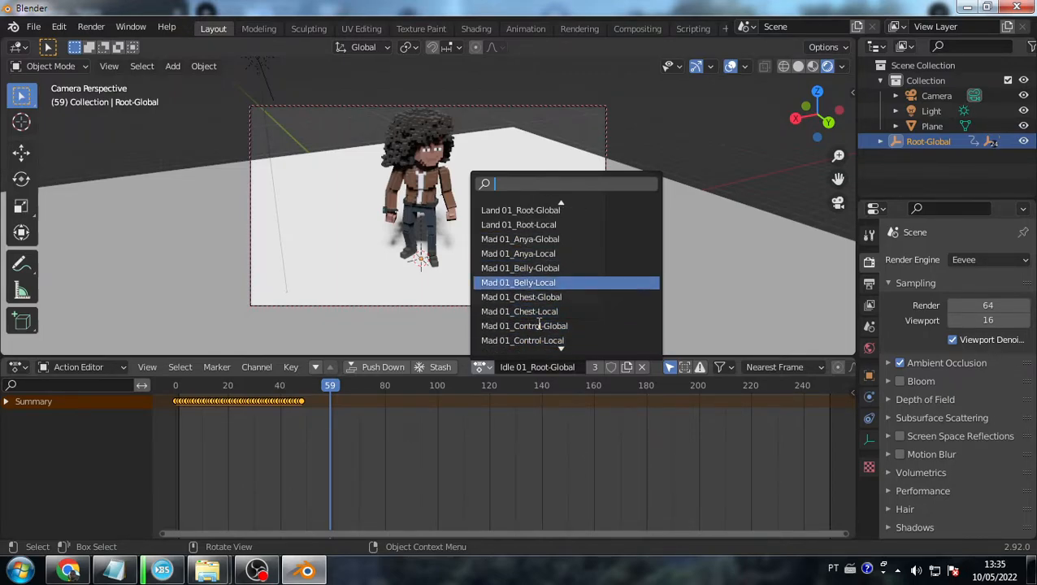
pyautogui.click(631, 486)
pyautogui.rightClick(431, 399)
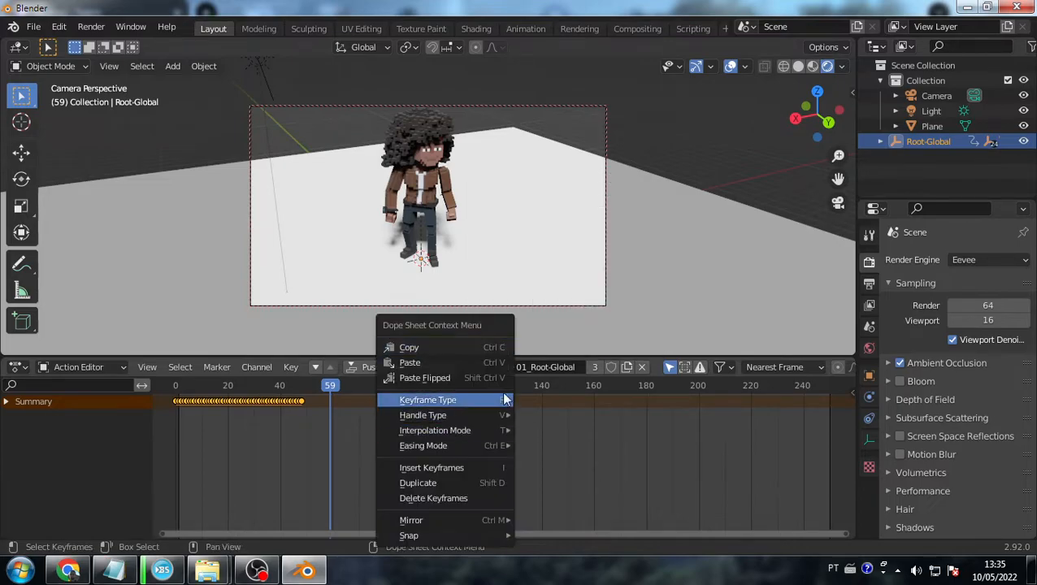
pyautogui.click(274, 454)
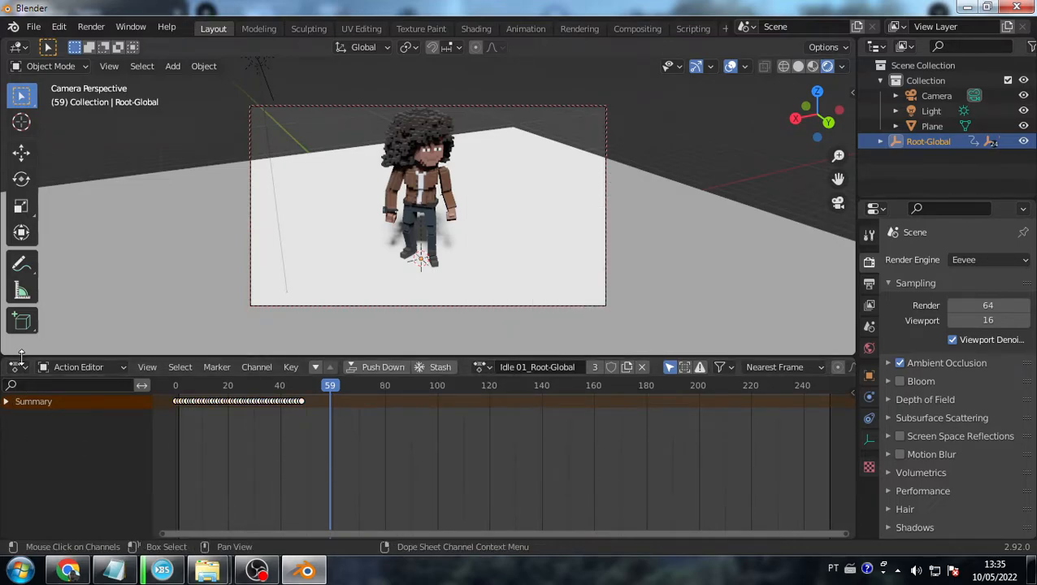
pyautogui.click(72, 367)
pyautogui.click(69, 384)
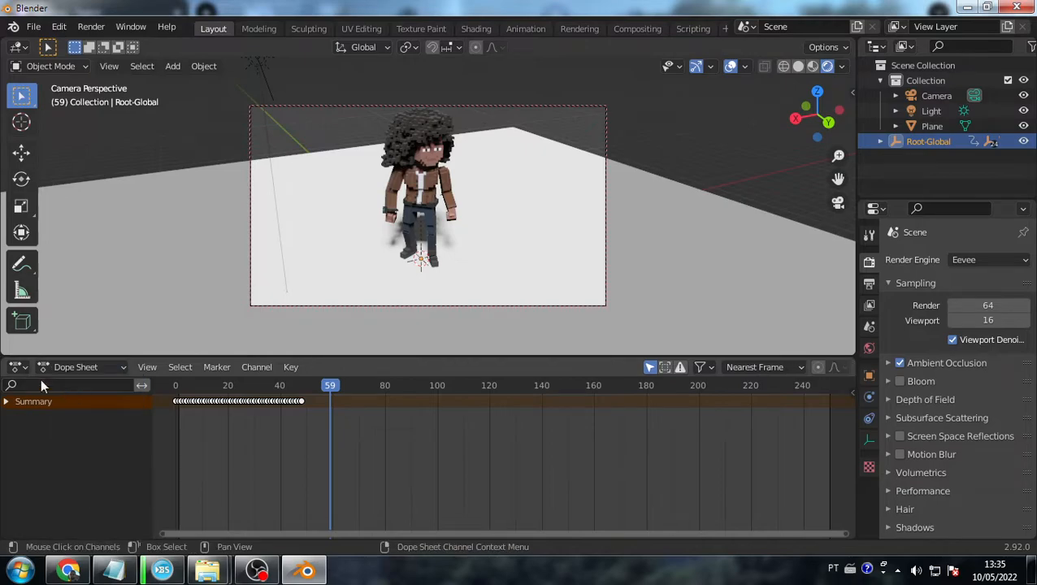
pyautogui.click(16, 367)
pyautogui.moveTo(76, 367)
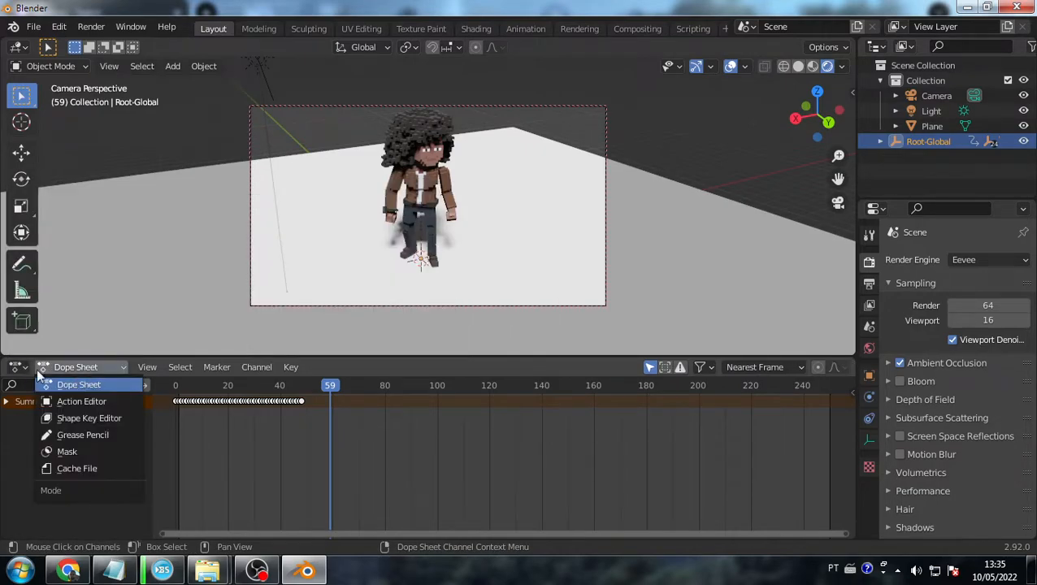
pyautogui.click(16, 367)
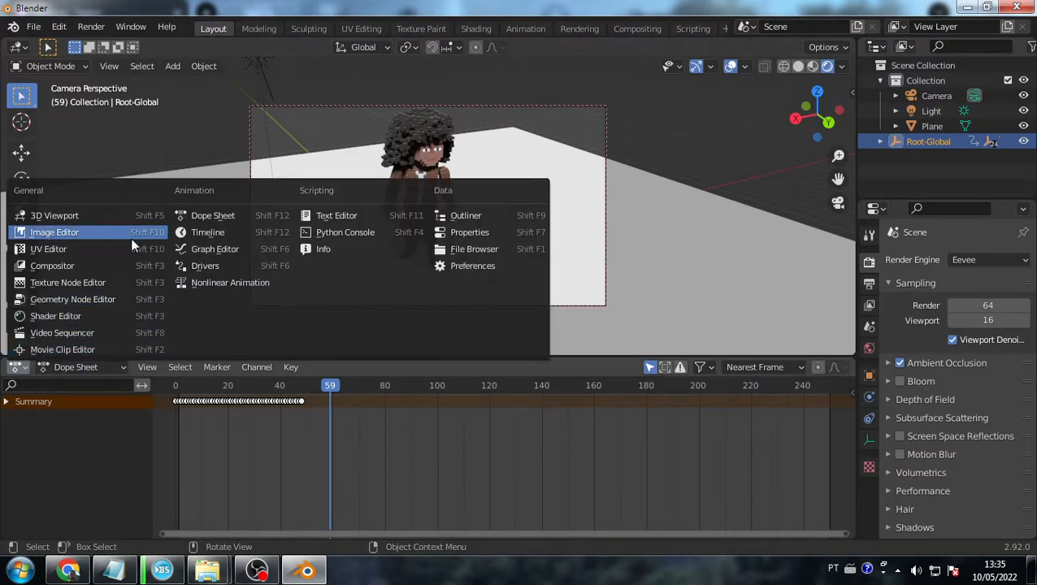
pyautogui.click(213, 232)
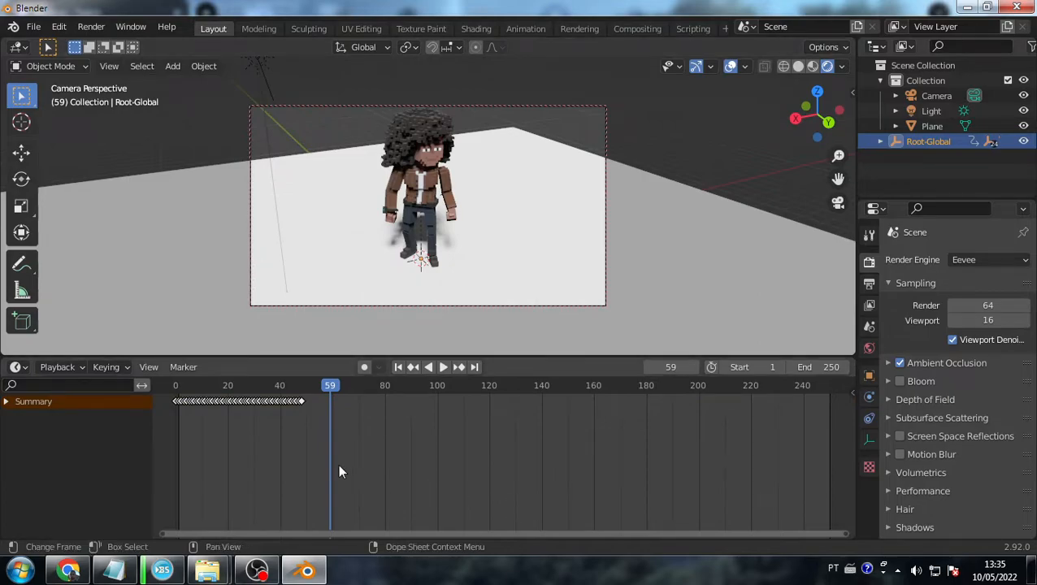
# - Shorten the timeline and orbit the camera closer to the character, then cancel a File > Open attempt
pyautogui.moveTo(370, 359); pyautogui.dragTo(375, 380)
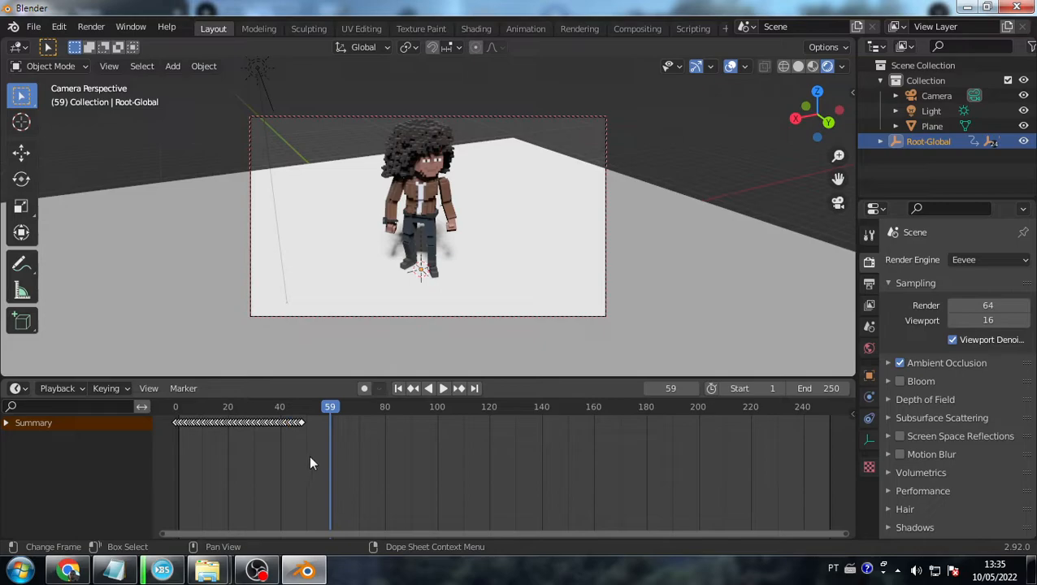
pyautogui.moveTo(511, 280); pyautogui.dragTo(504, 224, button='middle')
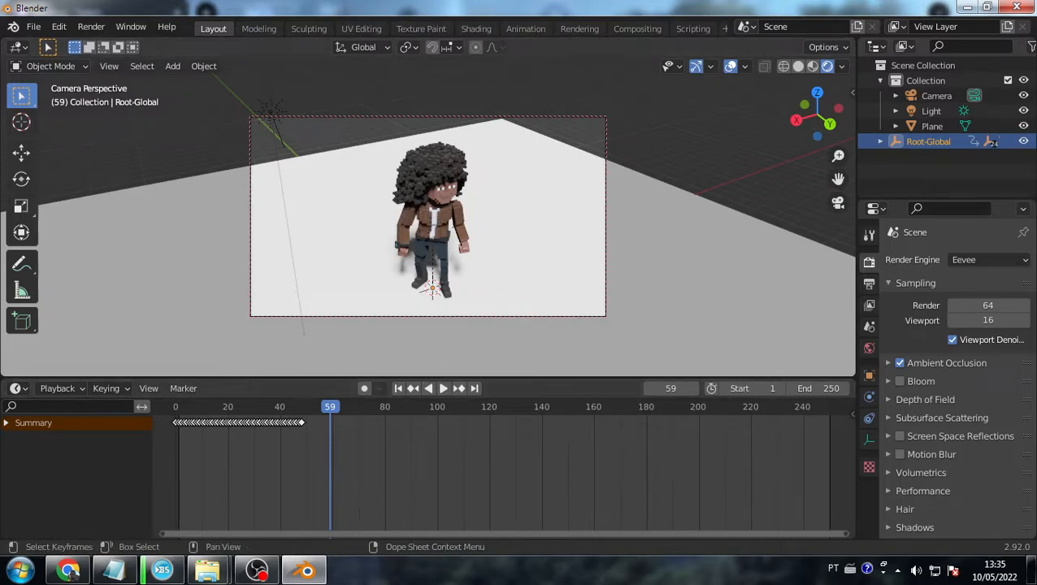
pyautogui.click(32, 26)
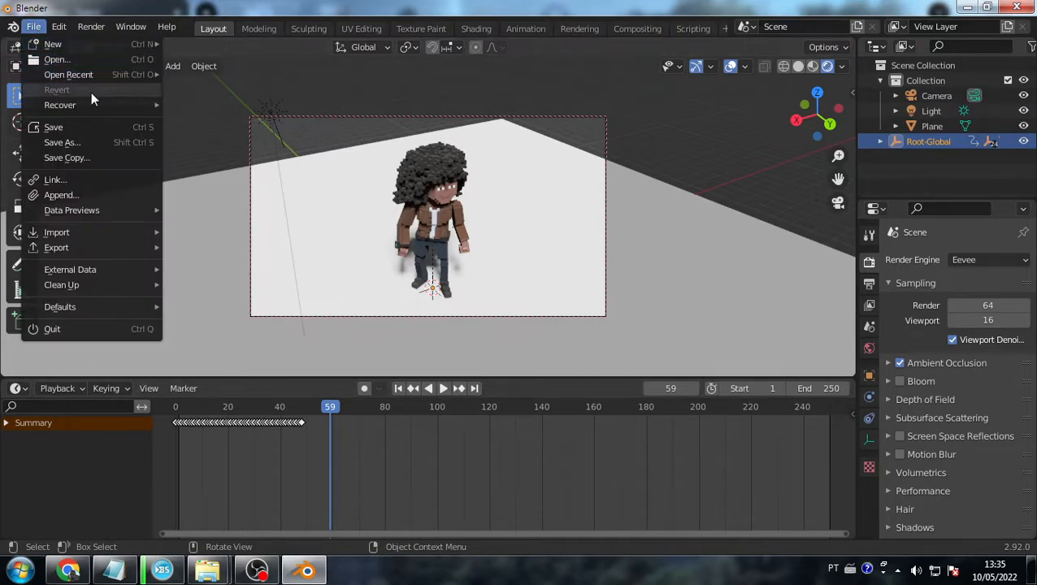
pyautogui.moveTo(98, 104)
pyautogui.moveTo(102, 73)
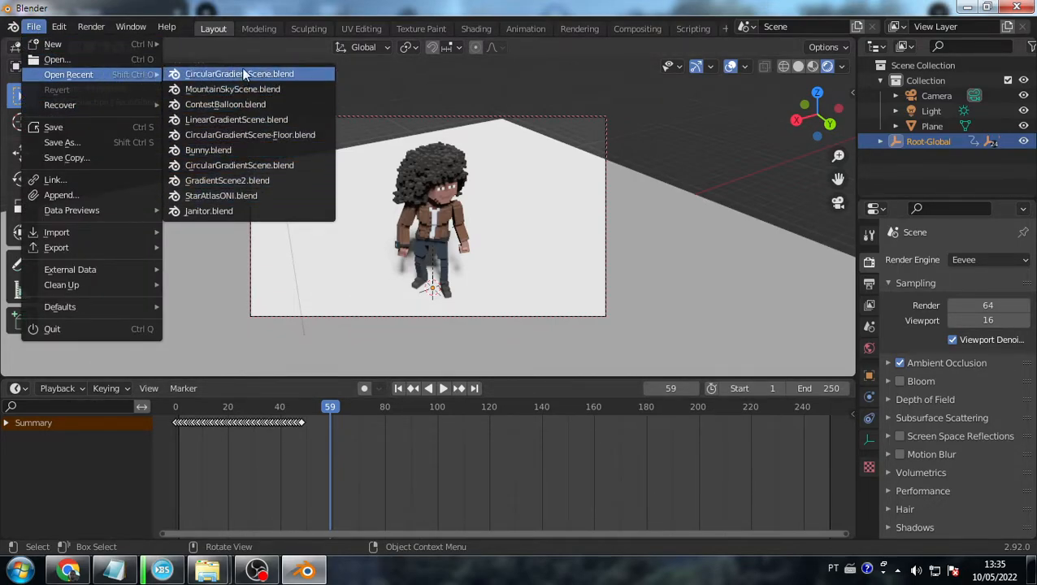
pyautogui.click(94, 59)
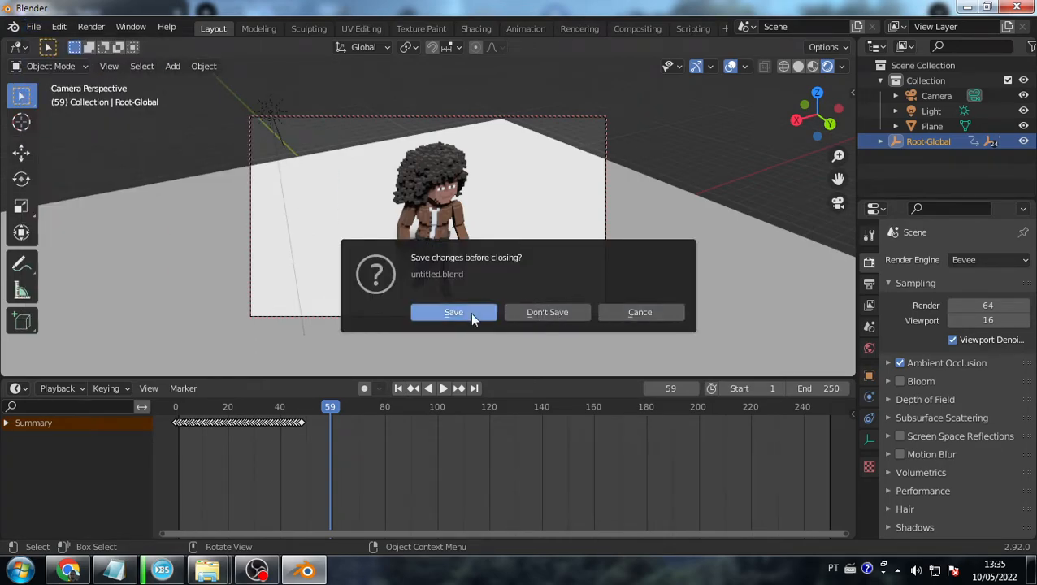
pyautogui.click(543, 313)
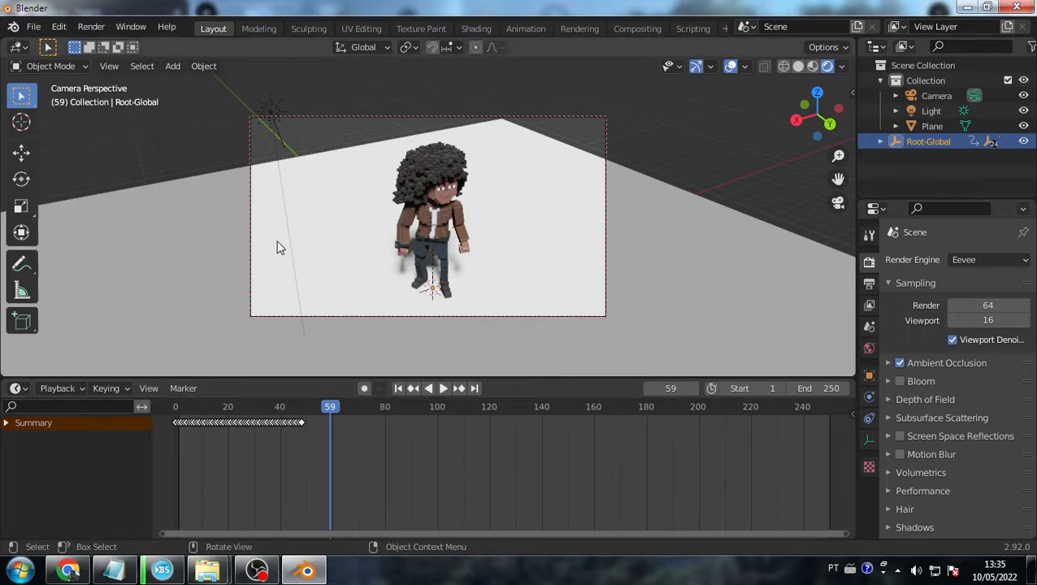
# - Play the character's idle animation from frame 0, scrub back, then switch to the Animation workspace
pyautogui.moveTo(488, 272)
pyautogui.mouseDown(button='middle')
pyautogui.moveTo(491, 243)
pyautogui.moveTo(490, 267)
pyautogui.mouseUp(button='middle')
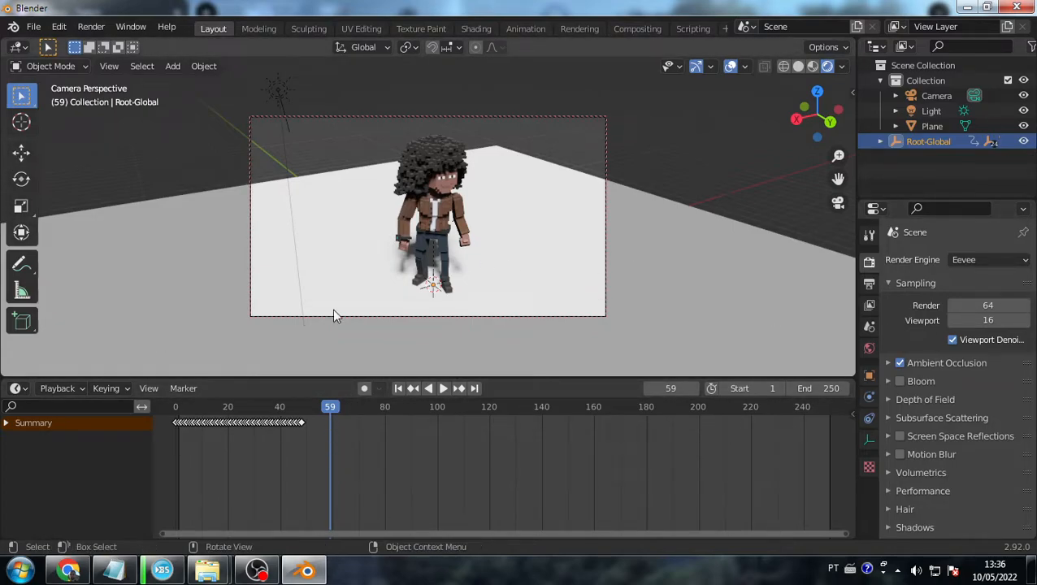
pyautogui.click(174, 406)
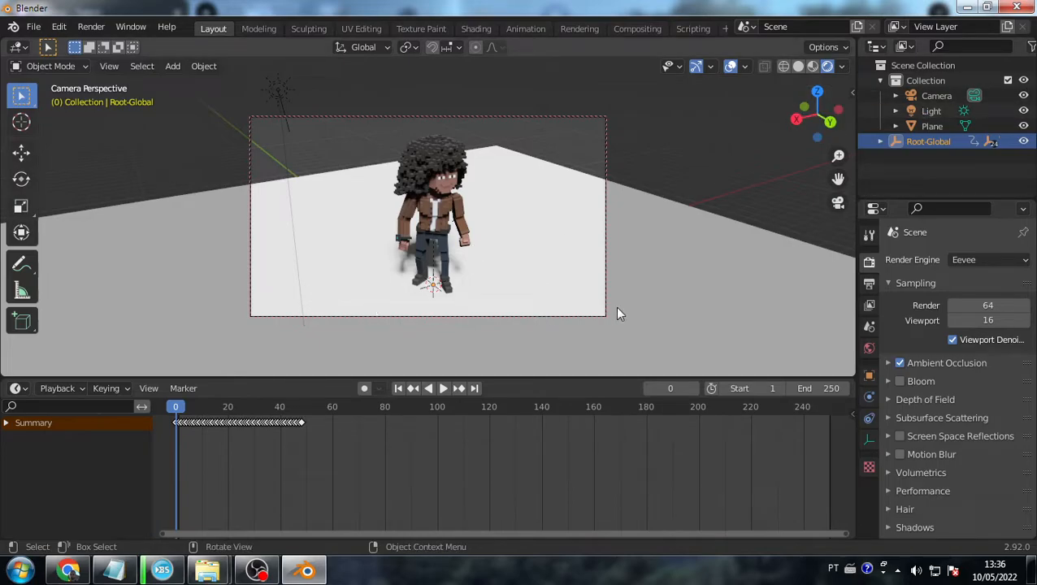
pyautogui.press('space')
pyautogui.press('space')
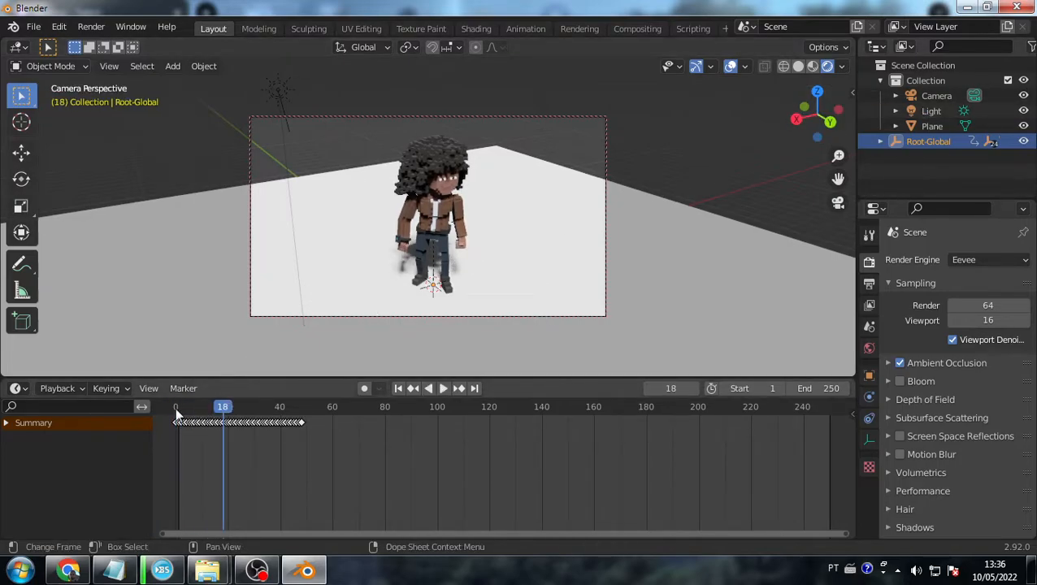
pyautogui.moveTo(218, 404); pyautogui.dragTo(175, 407)
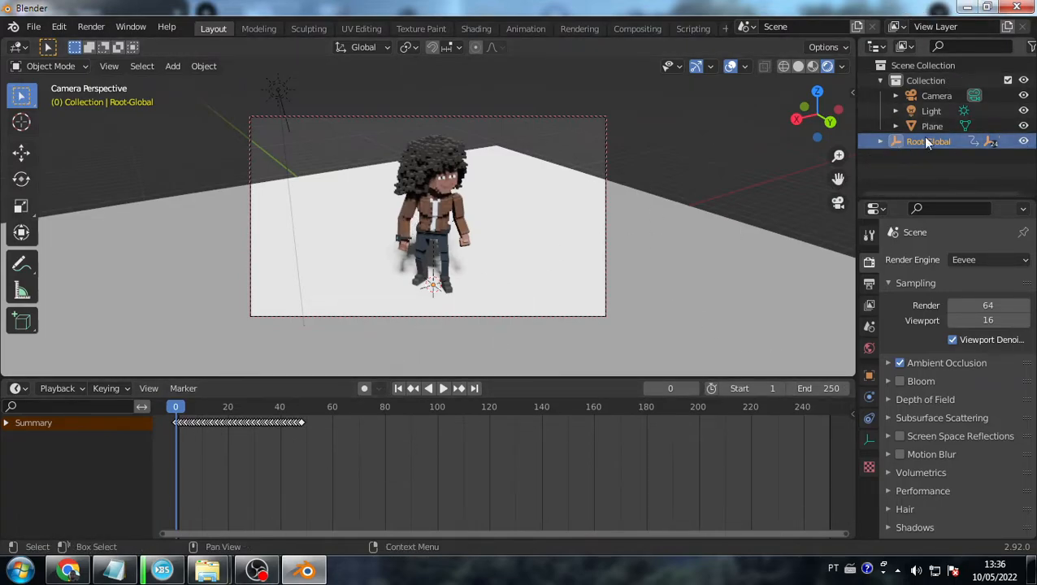
pyautogui.click(525, 29)
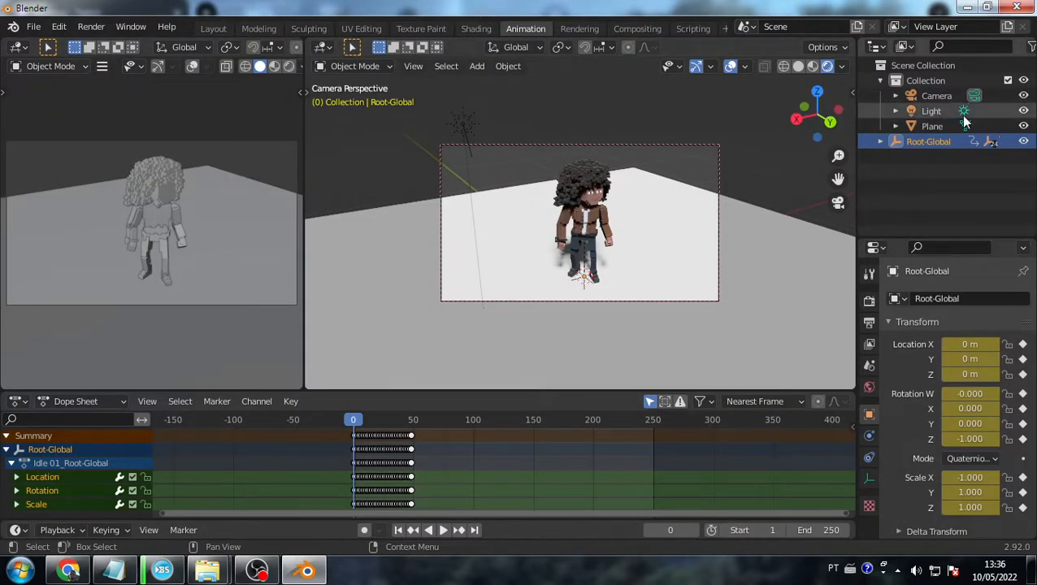
# - Select the Root-Global hierarchy and make all its animation channels cyclic with Shift+E
pyautogui.rightClick(922, 142)
pyautogui.click(940, 129)
pyautogui.click(941, 141)
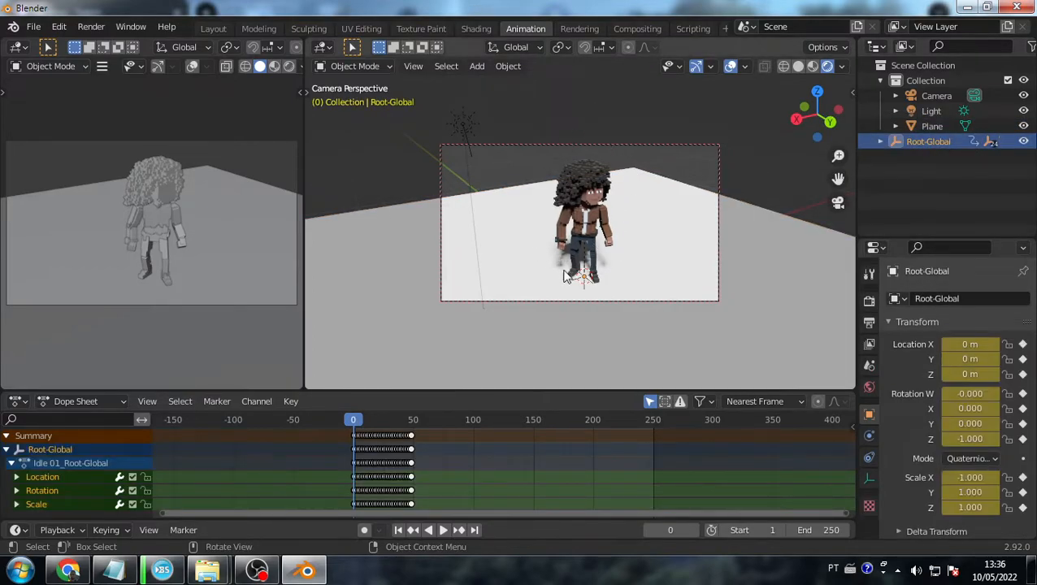
pyautogui.rightClick(917, 144)
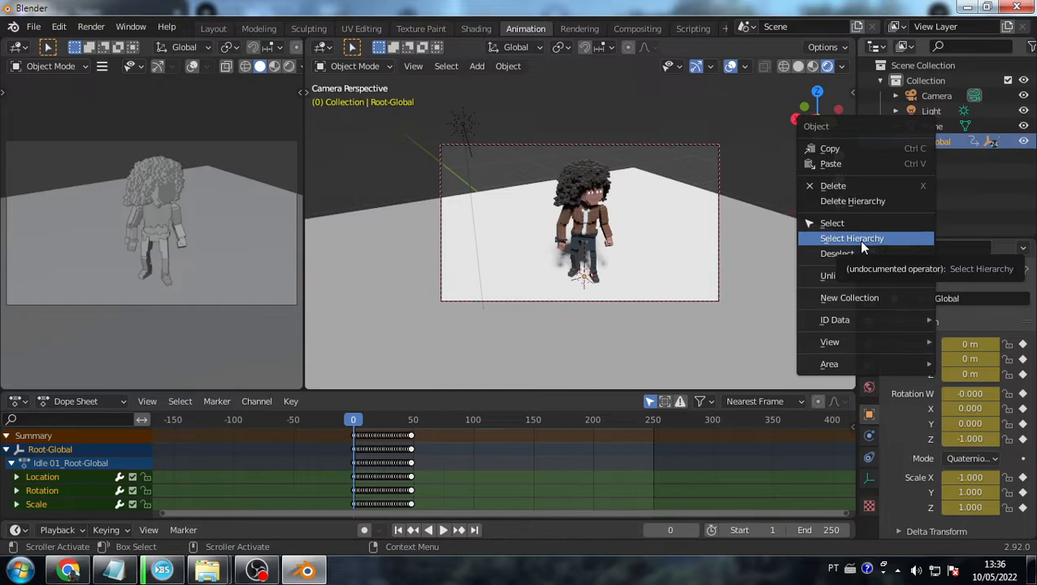
pyautogui.click(922, 241)
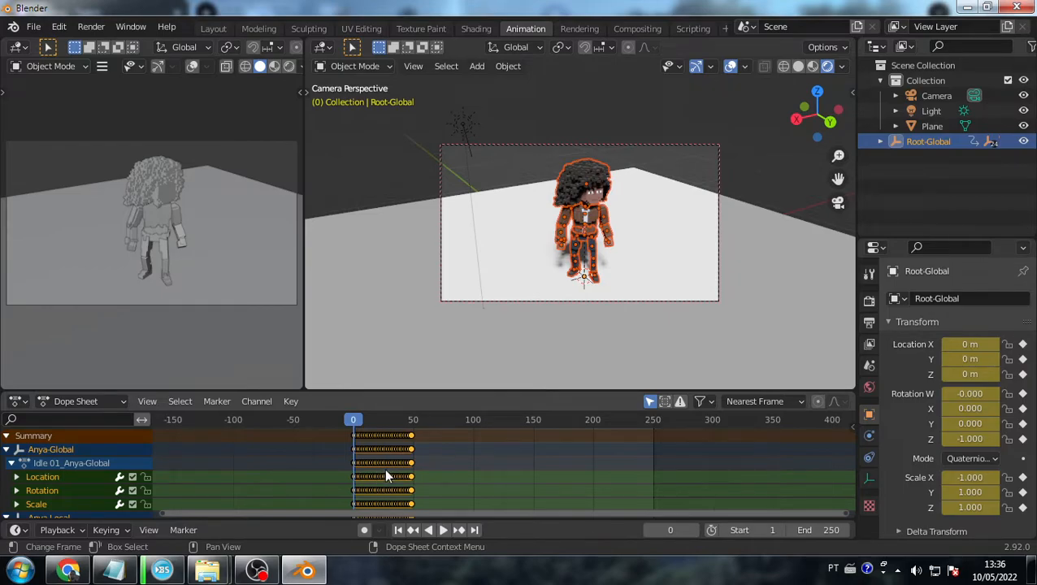
pyautogui.hotkey('shift', 'e')
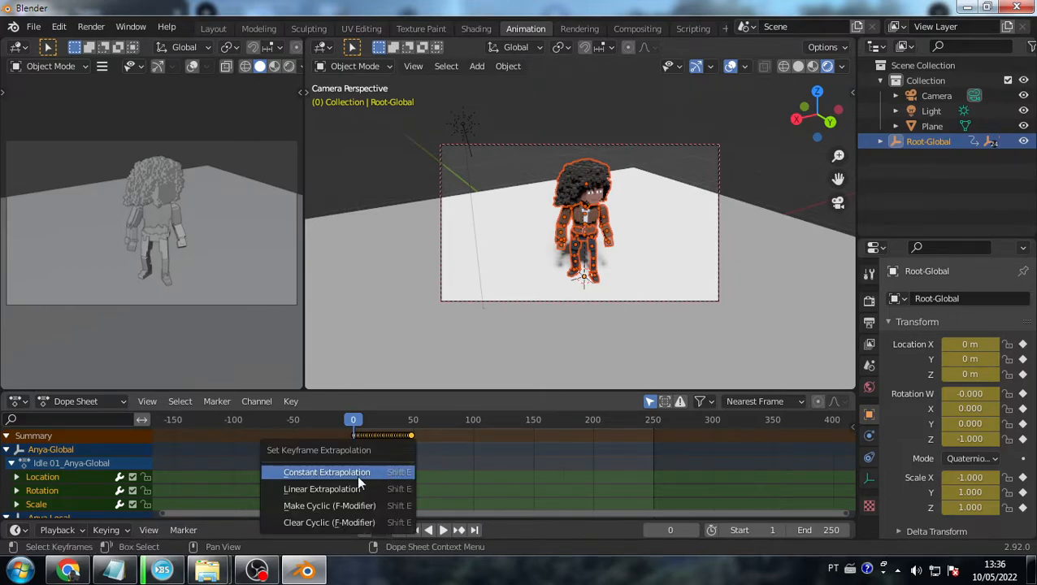
pyautogui.click(310, 506)
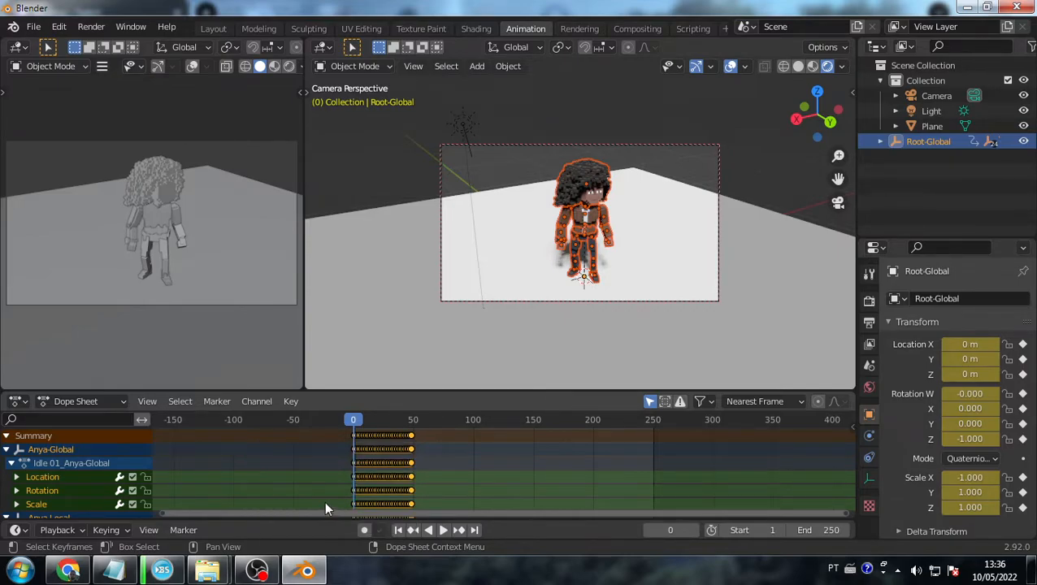
# - Play the looping animation past frame 200, stop it, and leave the end frame at 250
pyautogui.press('space')
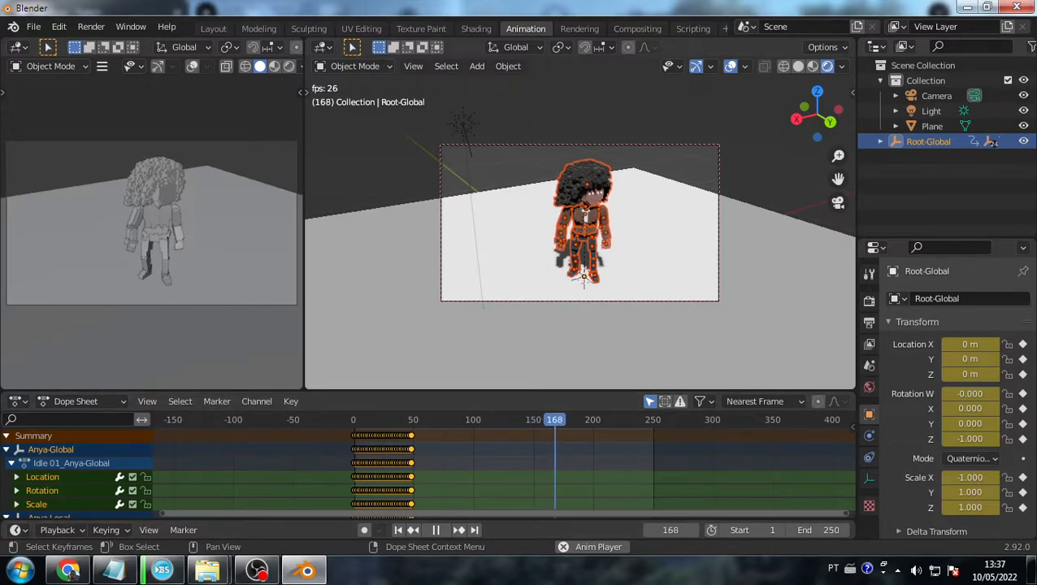
pyautogui.press('space')
pyautogui.click(847, 530)
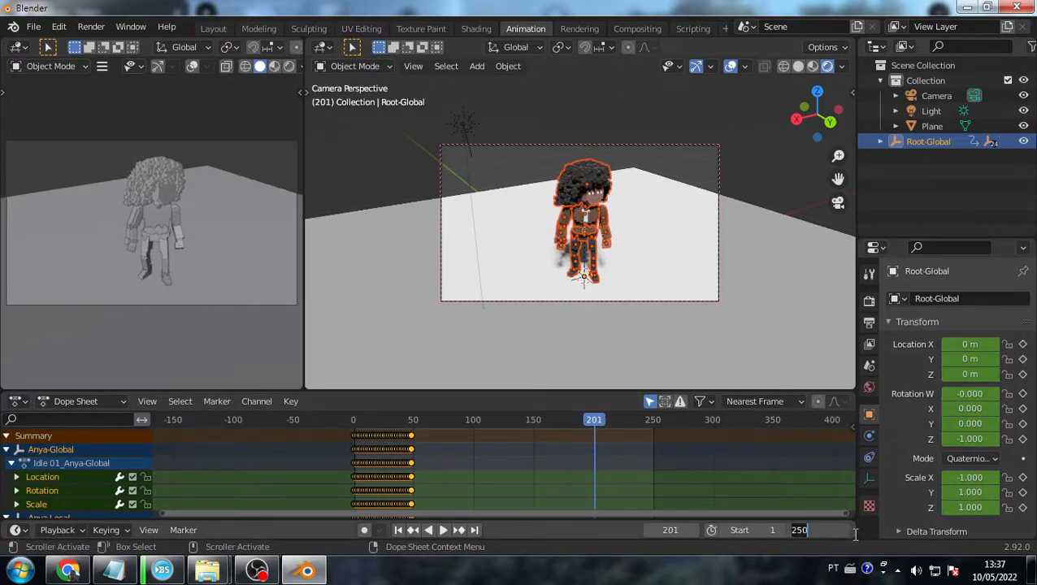
pyautogui.click(818, 484)
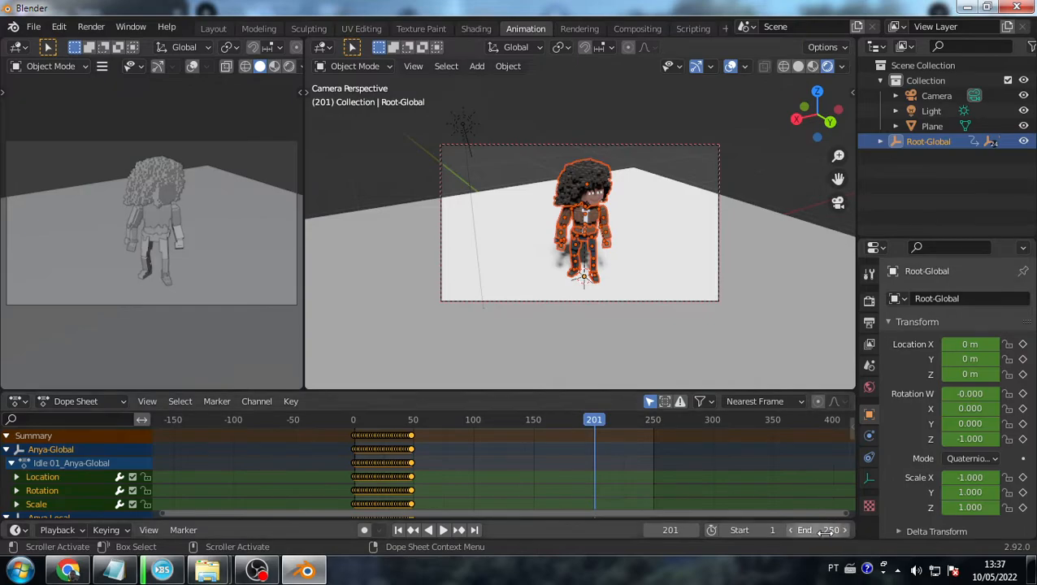
pyautogui.click(825, 530)
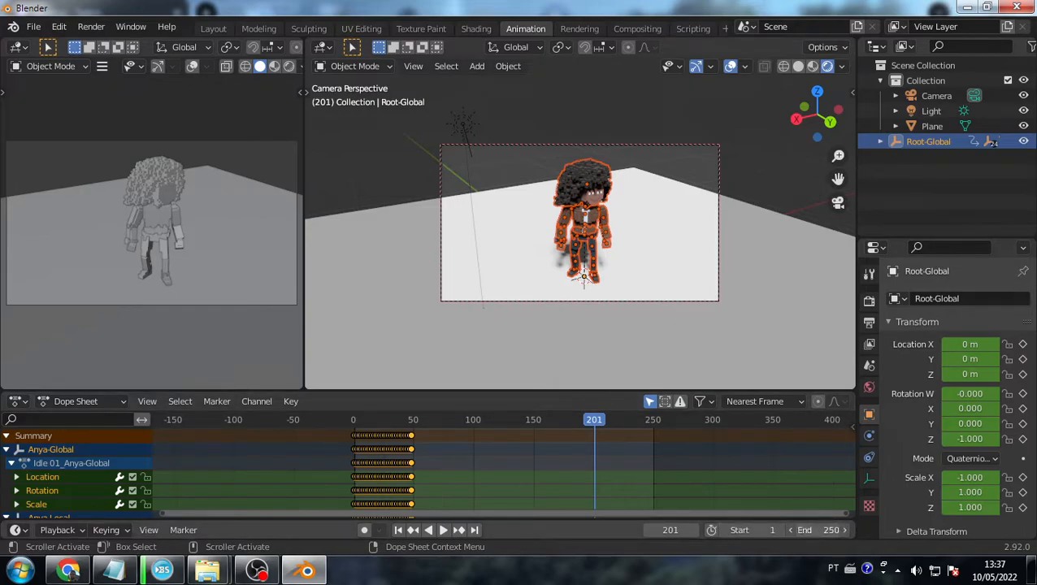
pyautogui.click(818, 531)
pyautogui.click(801, 497)
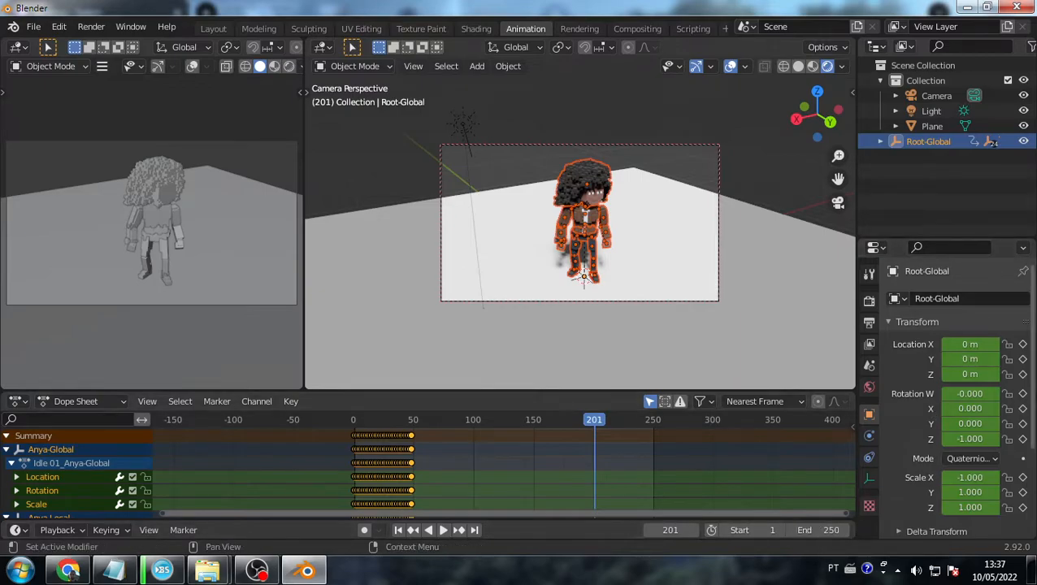
# - In Output Properties, check the frame rate options and keep 24 fps
pyautogui.click(869, 297)
pyautogui.click(869, 322)
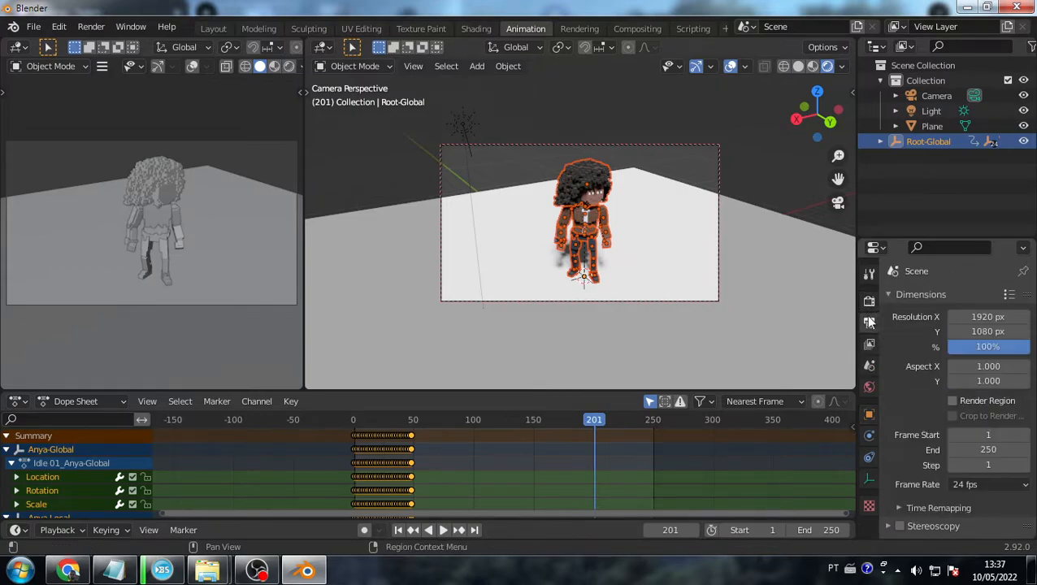
pyautogui.scroll(-3, 981, 476)
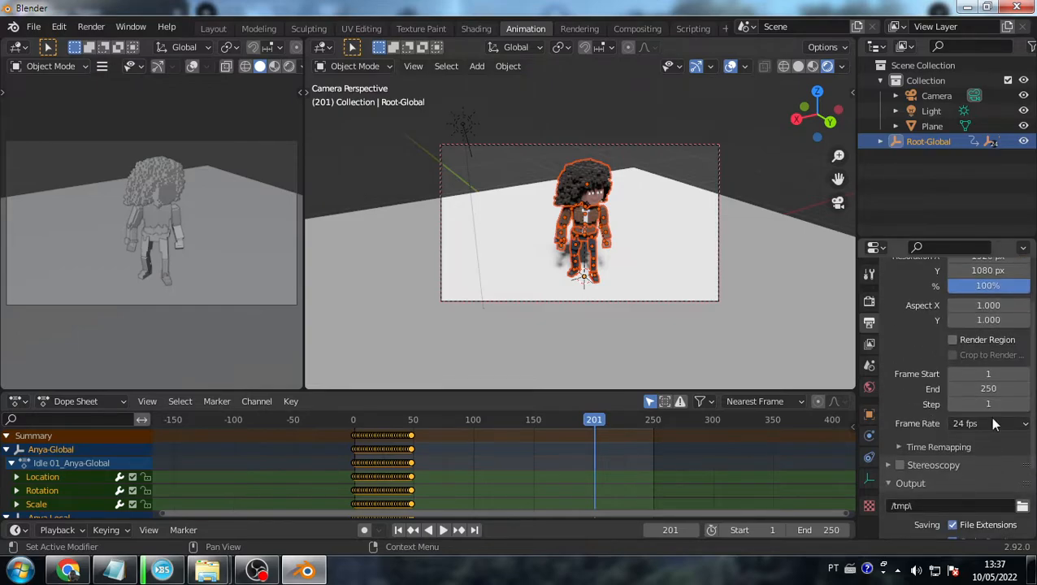
pyautogui.click(976, 426)
pyautogui.click(973, 421)
pyautogui.click(969, 429)
pyautogui.click(984, 418)
pyautogui.click(986, 420)
pyautogui.click(998, 427)
pyautogui.click(995, 418)
pyautogui.click(991, 431)
pyautogui.click(991, 421)
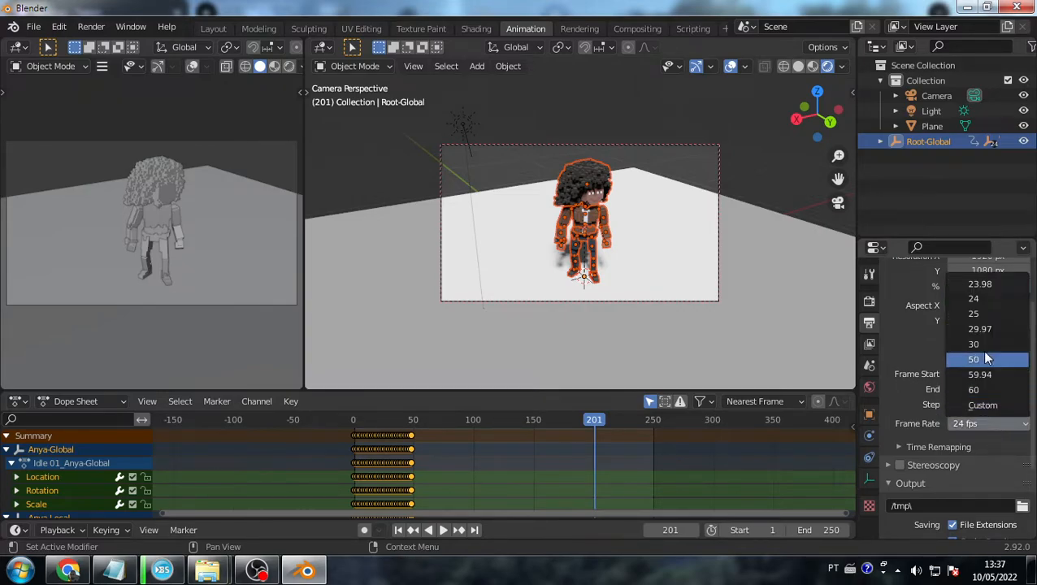
pyautogui.click(991, 443)
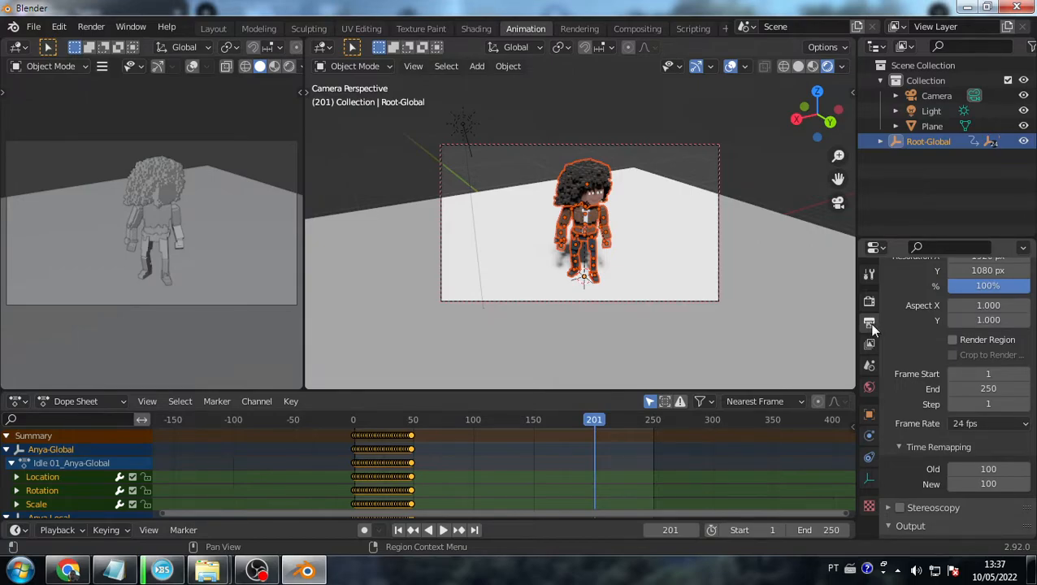
pyautogui.scroll(2, 918, 349)
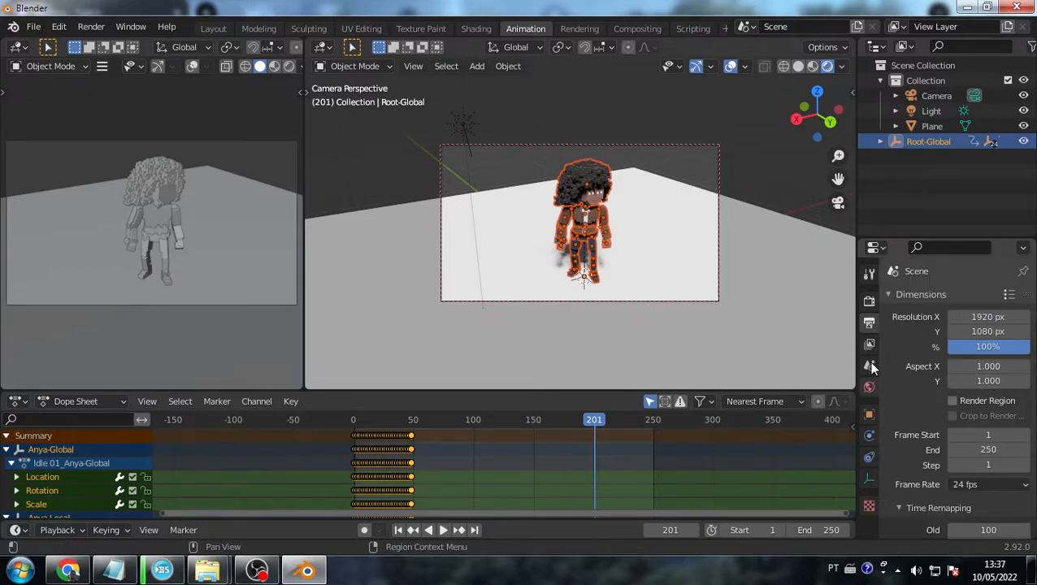
pyautogui.scroll(-1, 956, 329)
pyautogui.scroll(1, 956, 336)
# - Set Resolution X to 1080 px and keep the frame range at 1 to 250
pyautogui.click(988, 317)
pyautogui.write('1080')
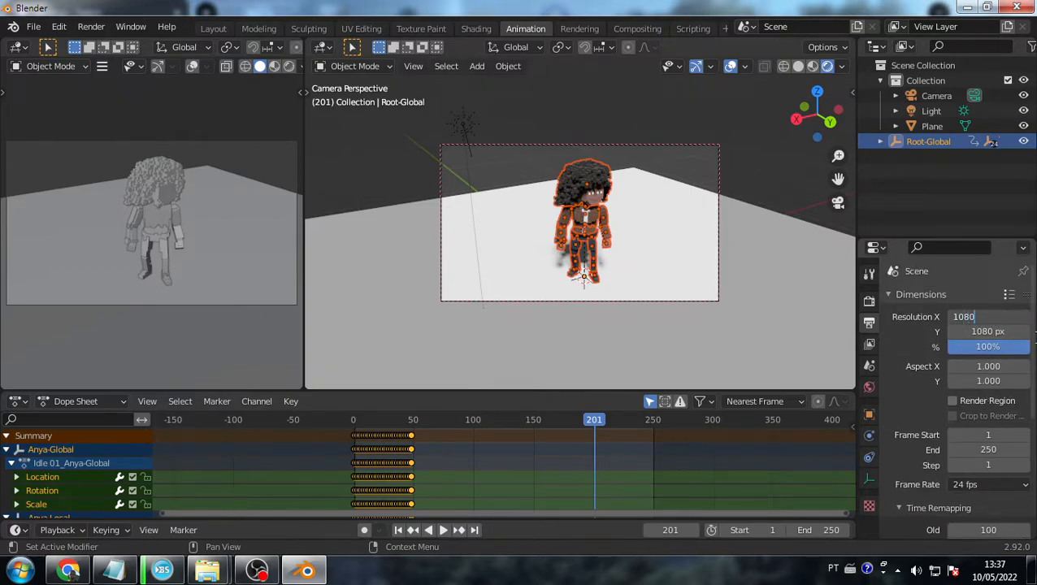
pyautogui.press('Return')
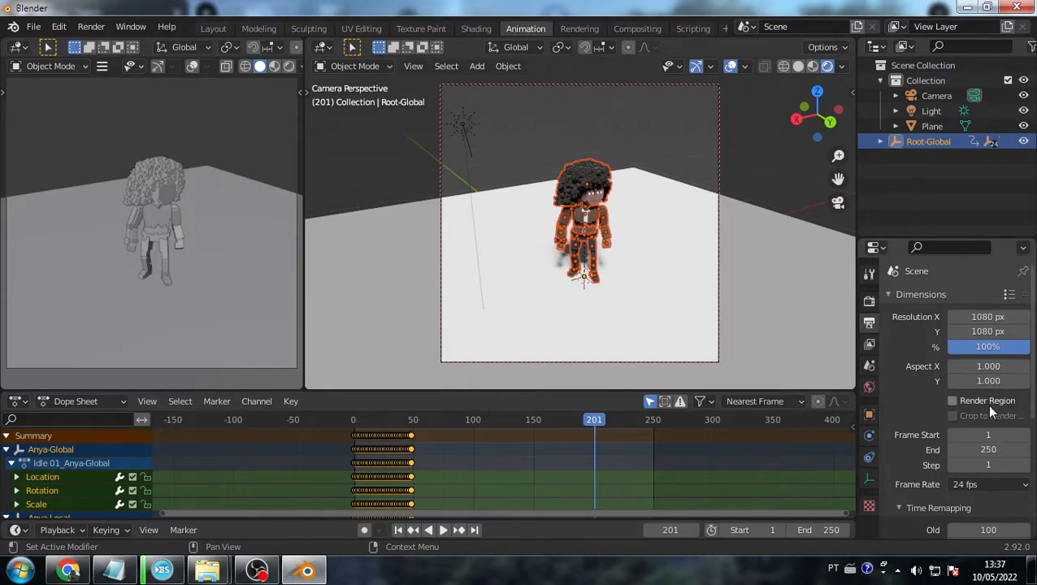
pyautogui.click(1005, 451)
pyautogui.click(999, 436)
pyautogui.click(996, 435)
pyautogui.click(993, 435)
pyautogui.press('Return')
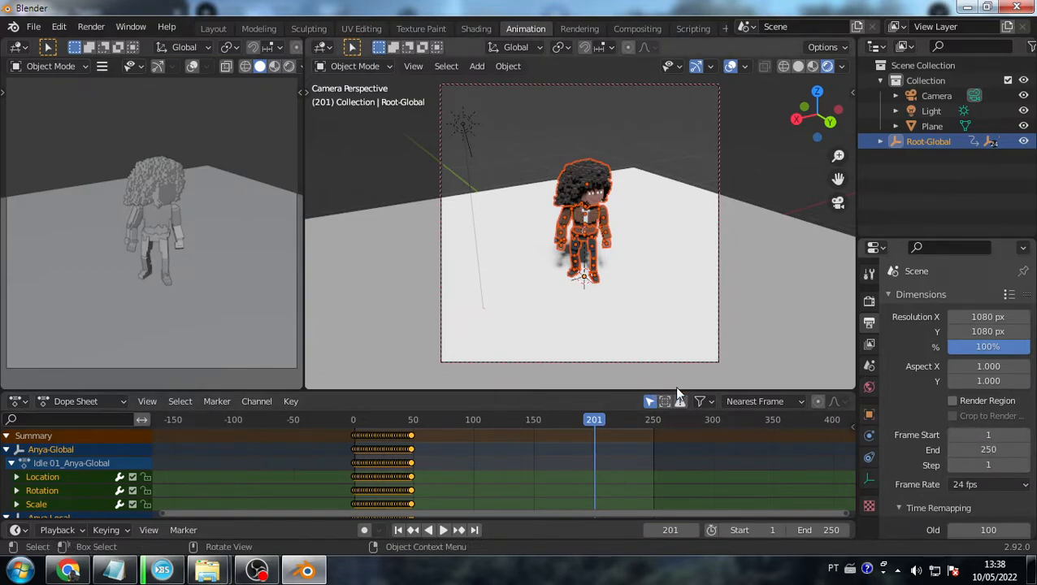
# - Set the render output path to /tmp\
pyautogui.scroll(-5, 965, 350)
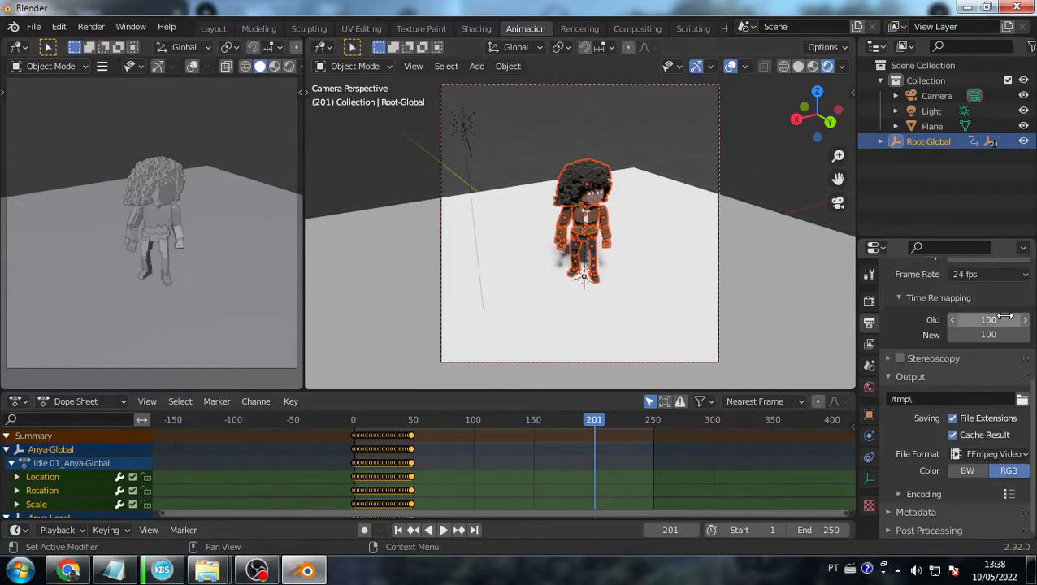
pyautogui.click(1021, 401)
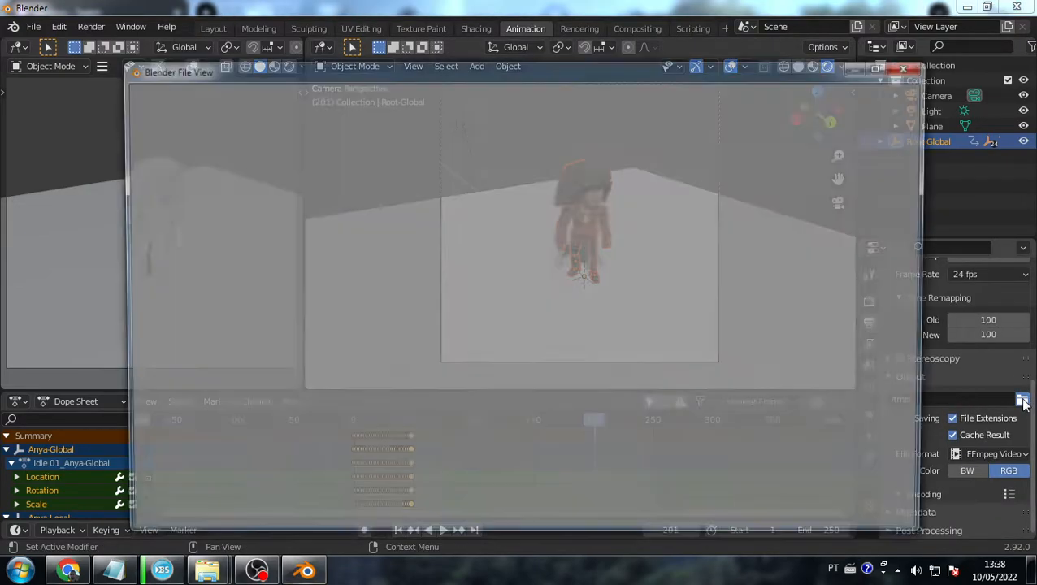
pyautogui.click(908, 66)
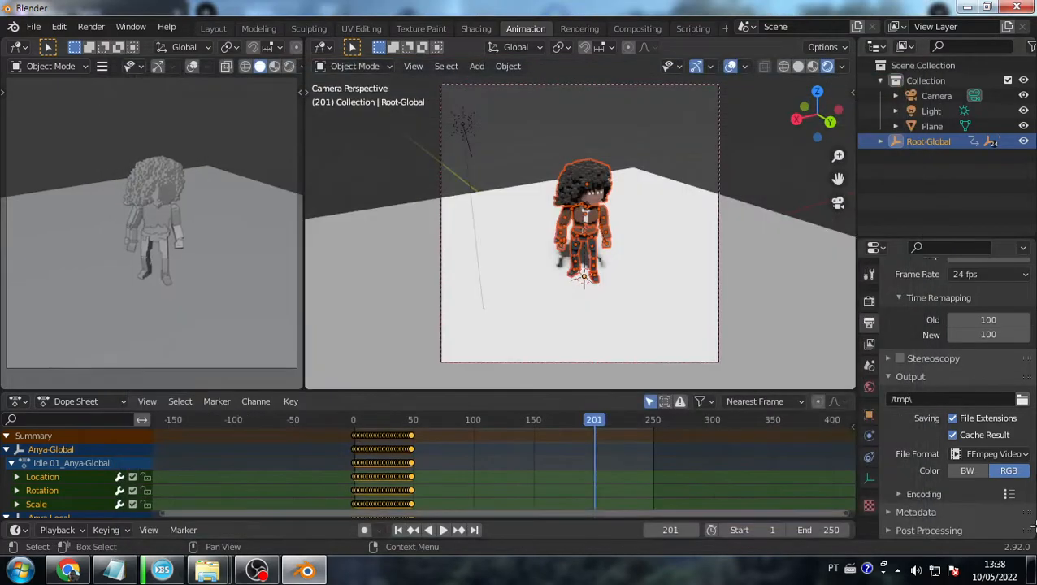
pyautogui.click(912, 399)
pyautogui.click(946, 399)
pyautogui.press('Return')
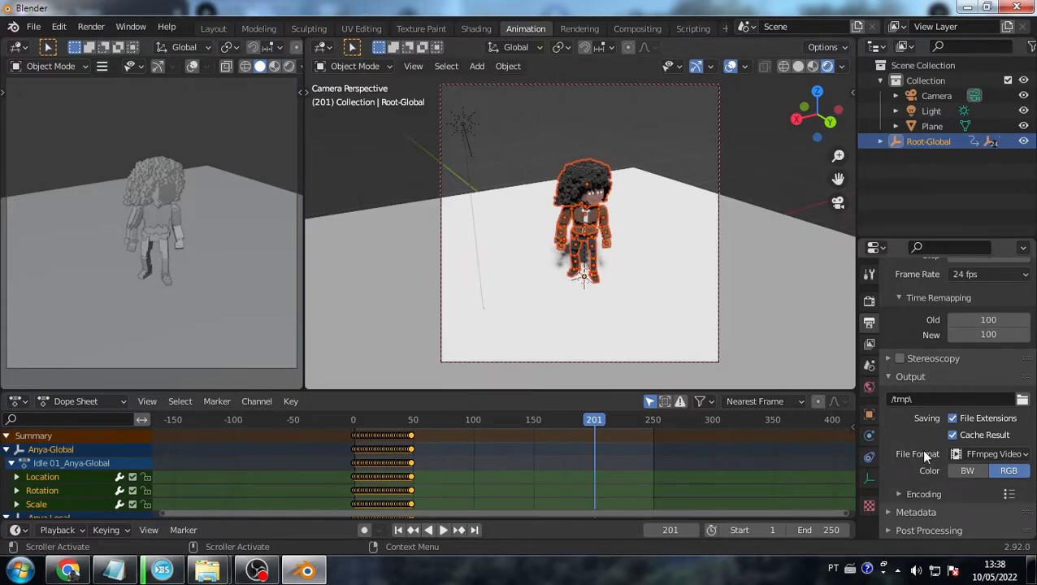
# - Orbit slightly above the character, render the current frame, and close the result
pyautogui.scroll(4, 664, 261)
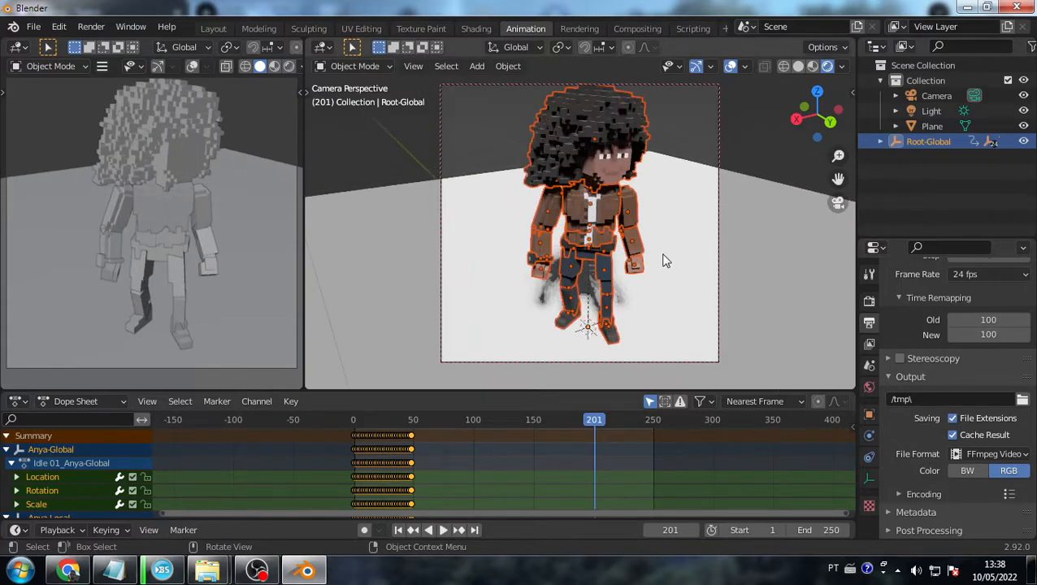
pyautogui.moveTo(669, 217)
pyautogui.mouseDown(button='middle')
pyautogui.moveTo(673, 234)
pyautogui.moveTo(673, 223)
pyautogui.mouseUp(button='middle')
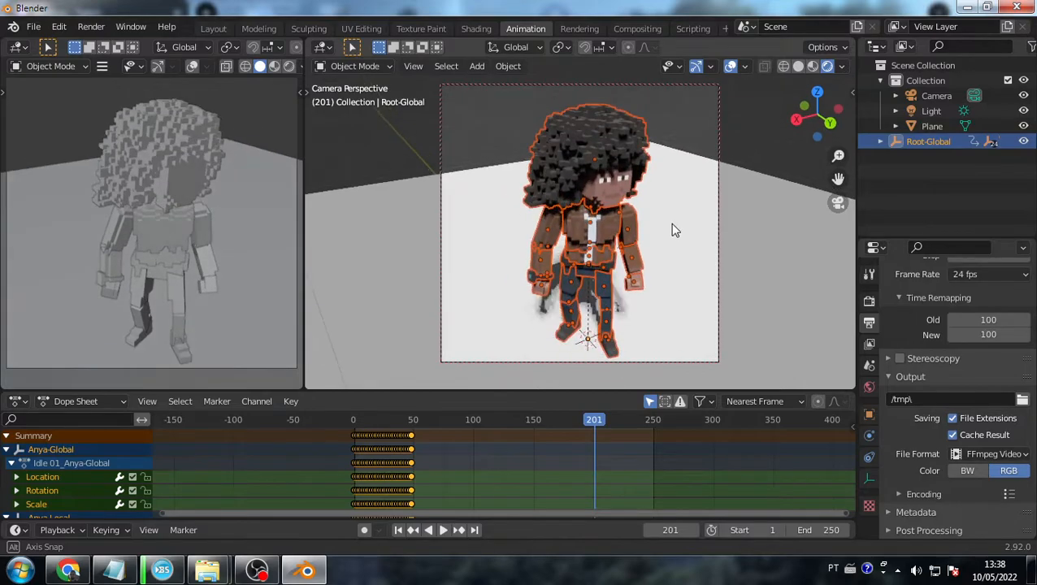
pyautogui.hotkey('ctrl', 'F12')
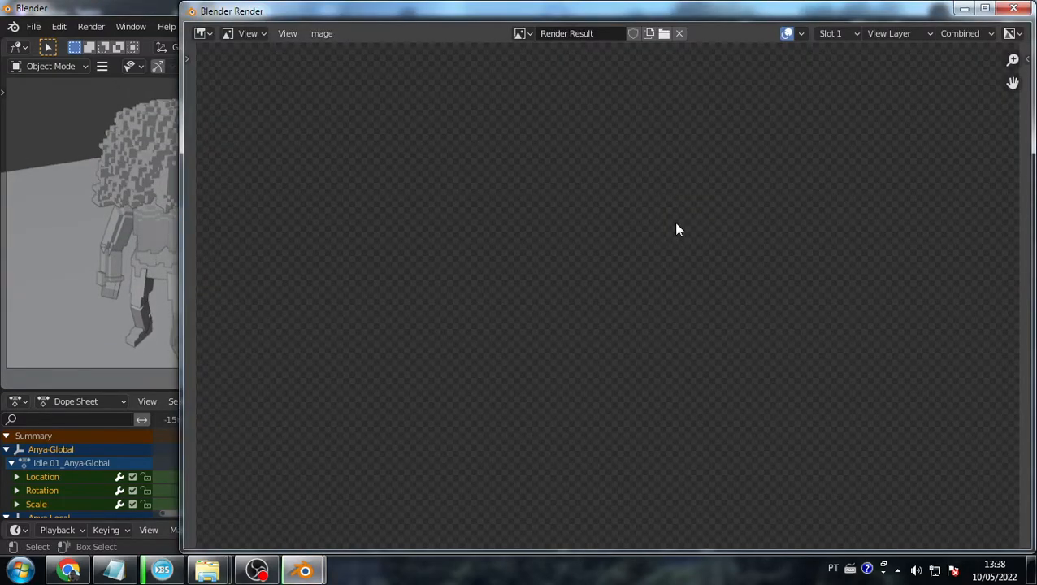
pyautogui.scroll(-5, 676, 224)
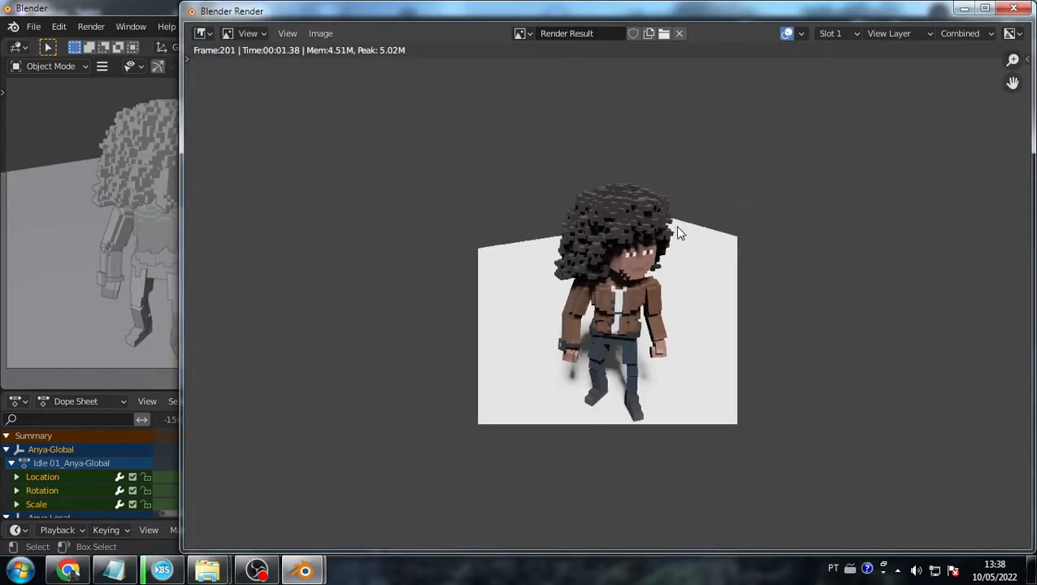
pyautogui.scroll(1, 679, 233)
pyautogui.click(1013, 8)
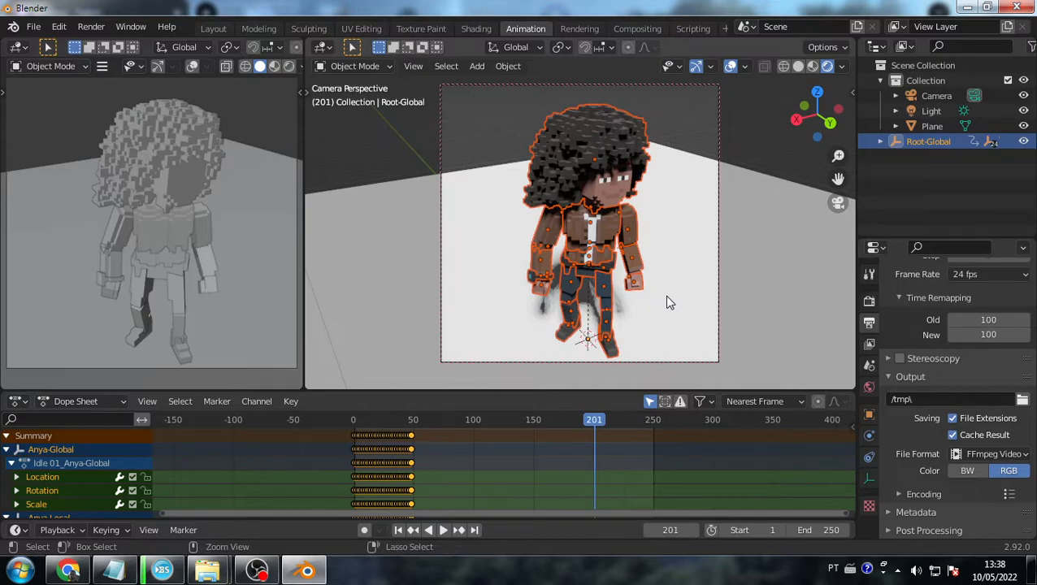
# - Render the animation, close the preview window, and cancel the save-before-closing prompt
pyautogui.press('F12')
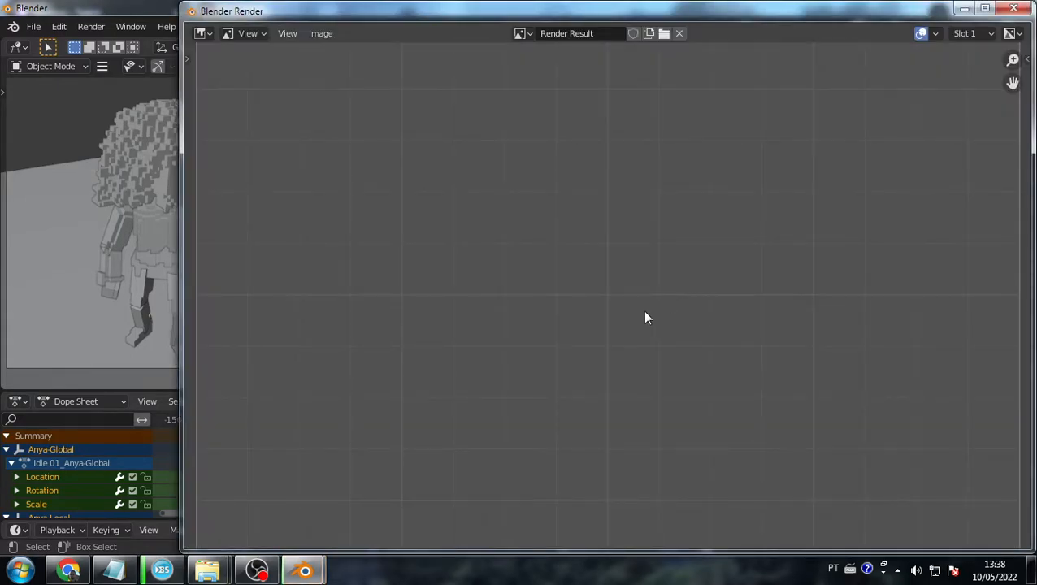
pyautogui.scroll(-4, 671, 206)
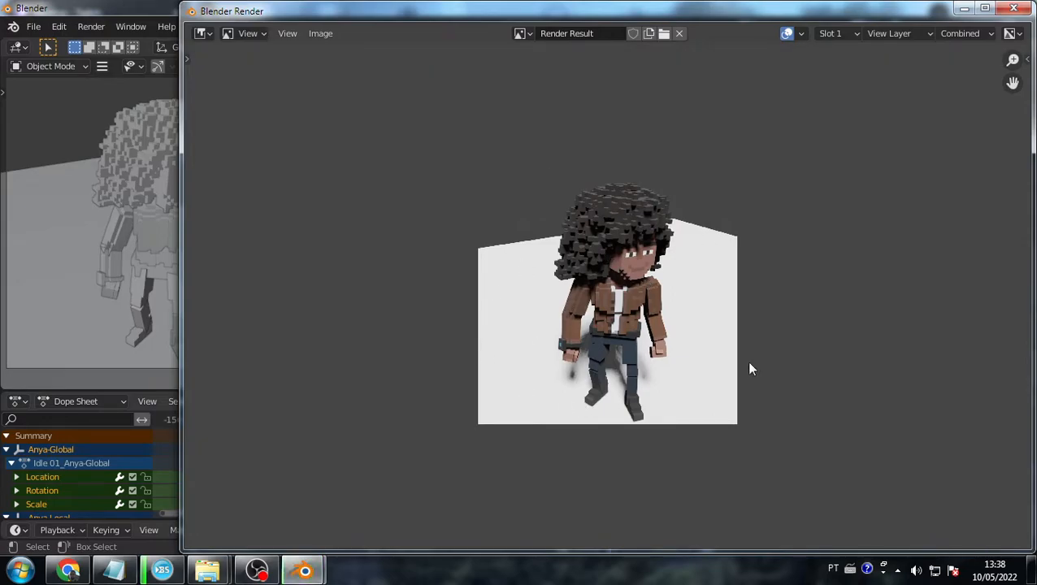
pyautogui.click(1014, 8)
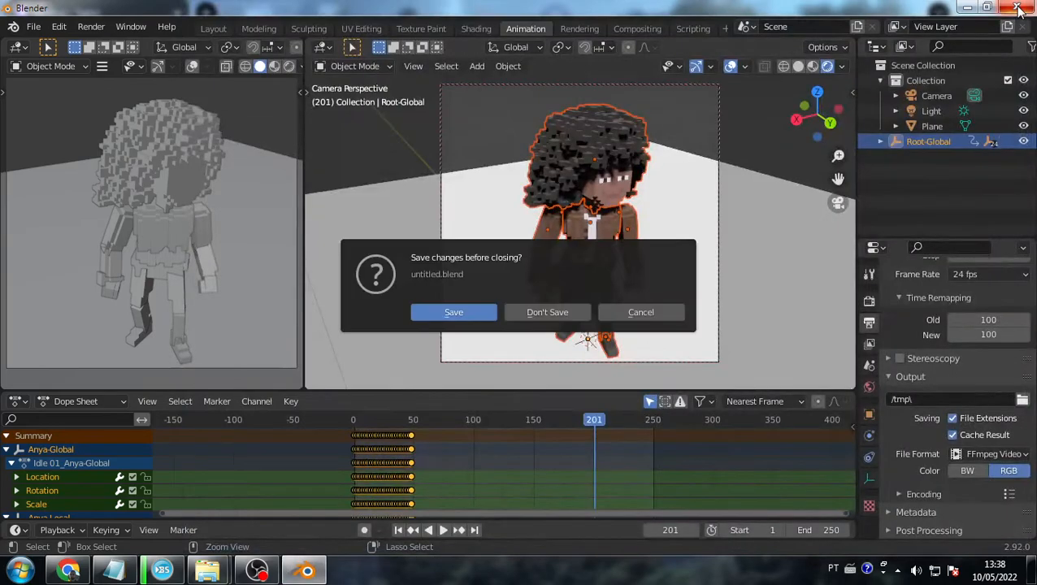
pyautogui.click(642, 311)
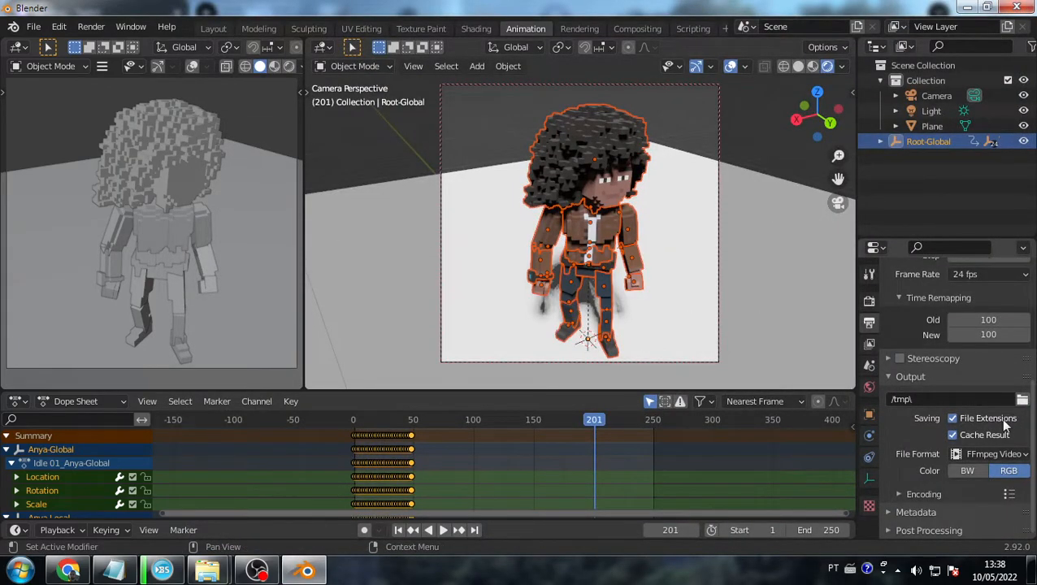
# - Change the output file format from FFmpeg Video to PNG (RGB, 8-bit, 15% compression)
pyautogui.click(1011, 457)
pyautogui.click(1012, 456)
pyautogui.click(1012, 456)
pyautogui.click(1001, 463)
pyautogui.click(1003, 459)
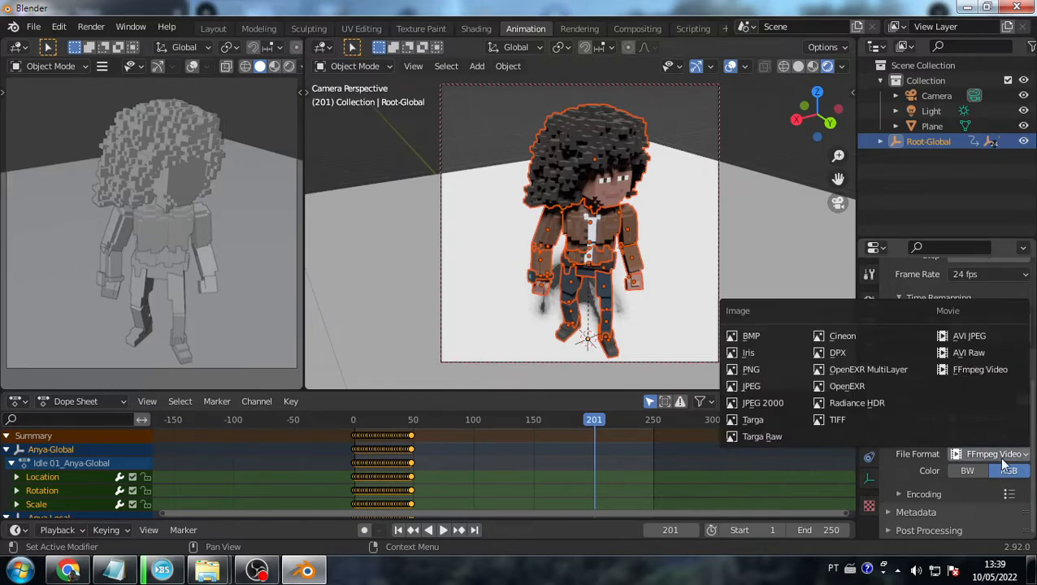
pyautogui.click(1003, 456)
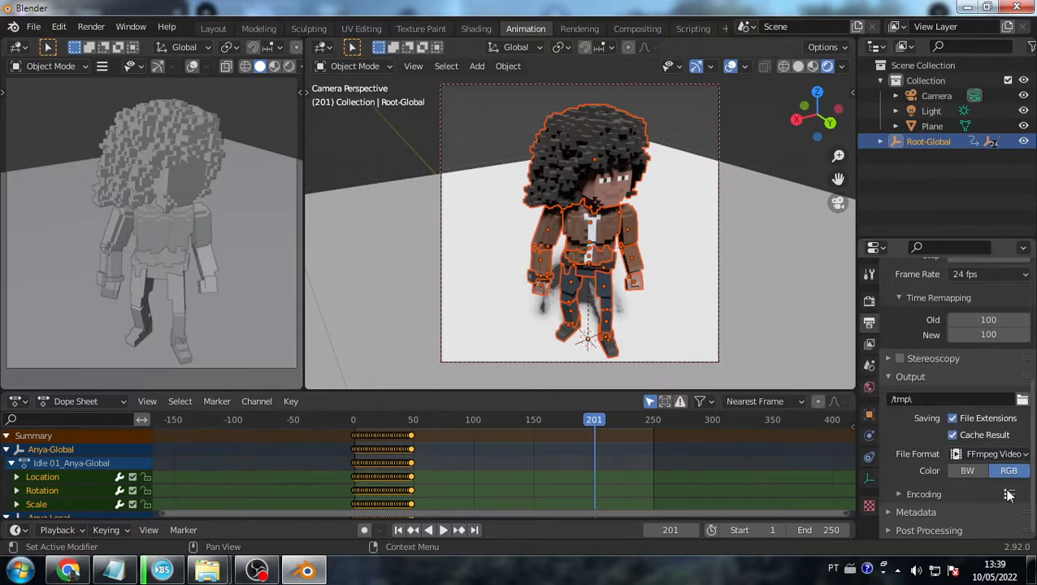
pyautogui.click(997, 455)
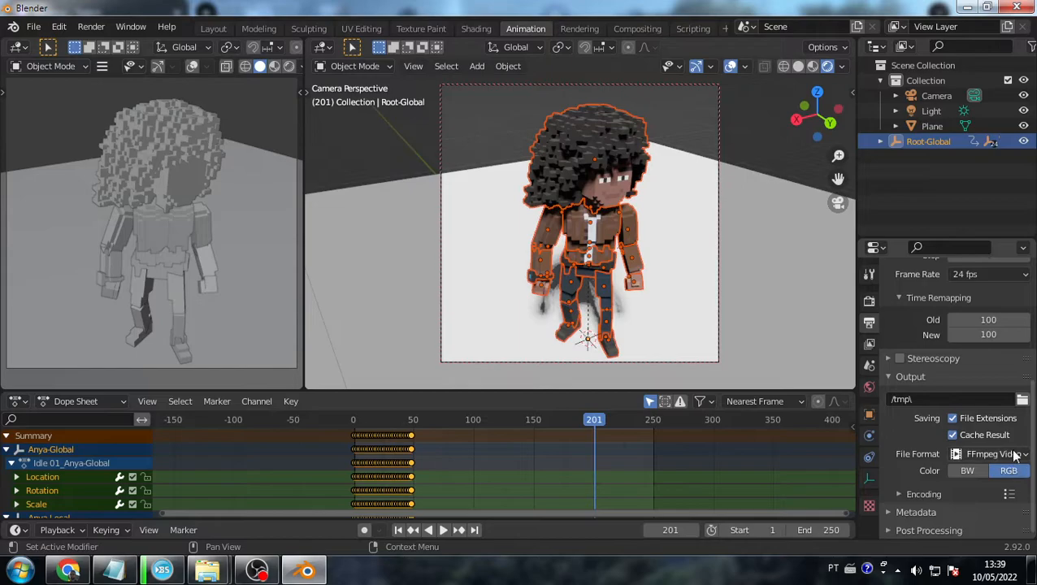
pyautogui.click(1010, 462)
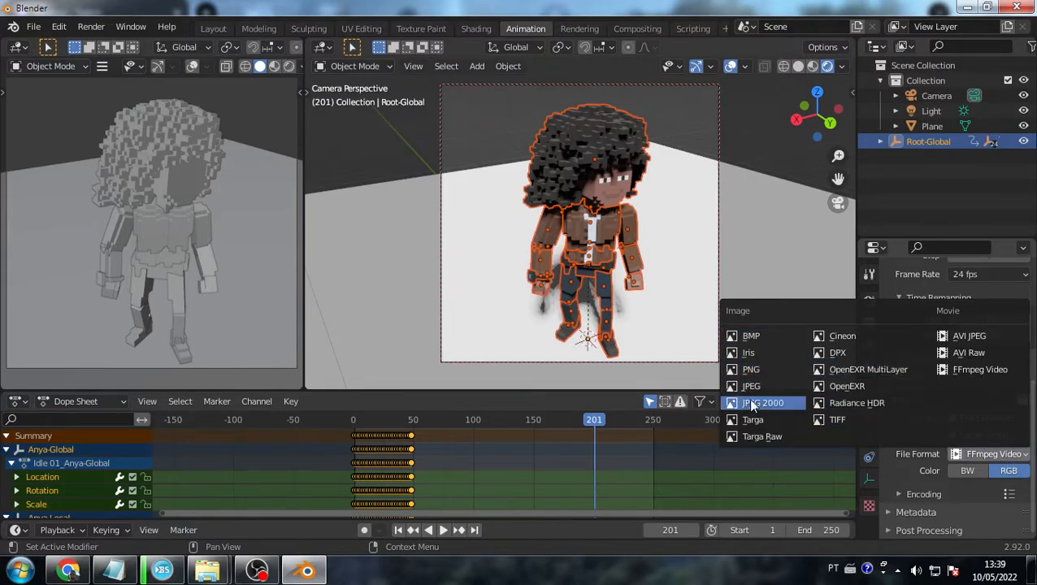
pyautogui.click(753, 370)
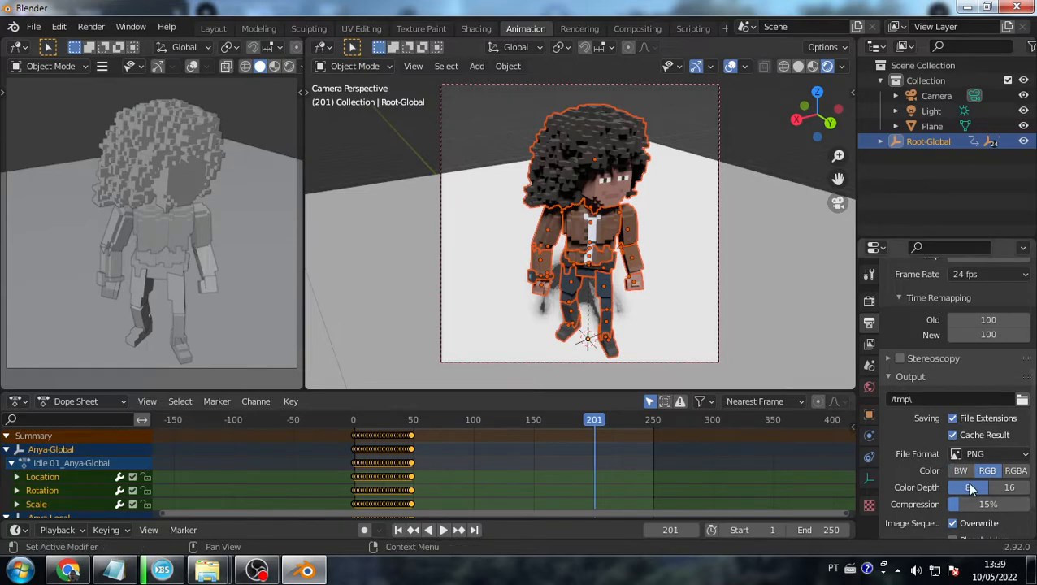
pyautogui.scroll(-1, 937, 442)
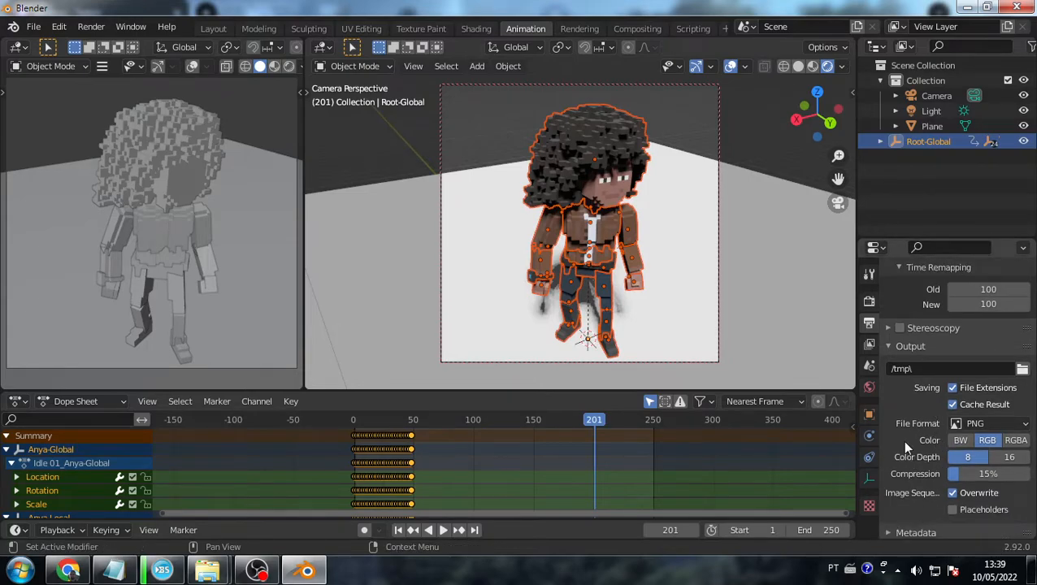
pyautogui.scroll(1, 902, 439)
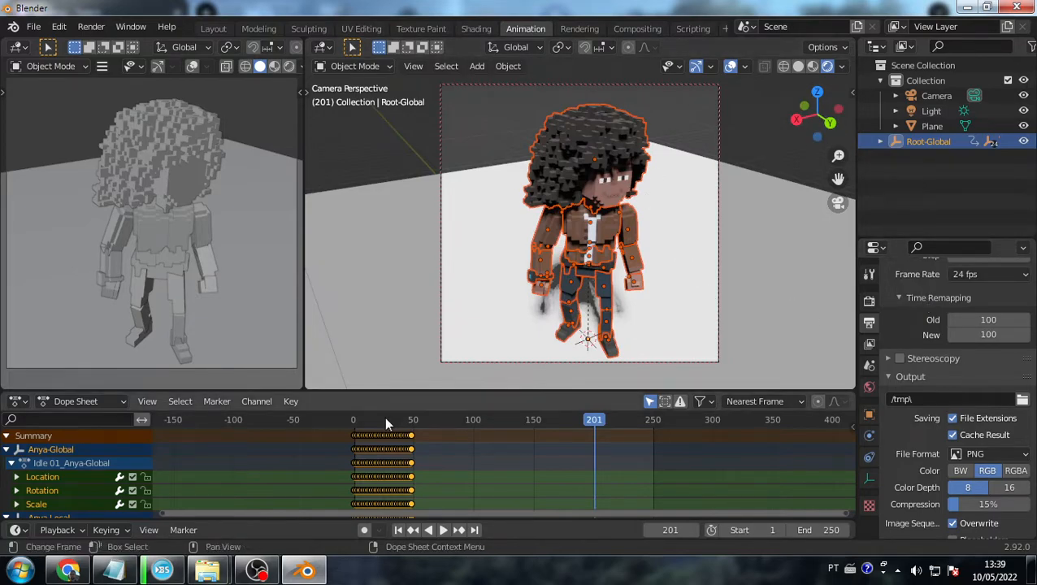
pyautogui.hotkey('alt', 'Tab')
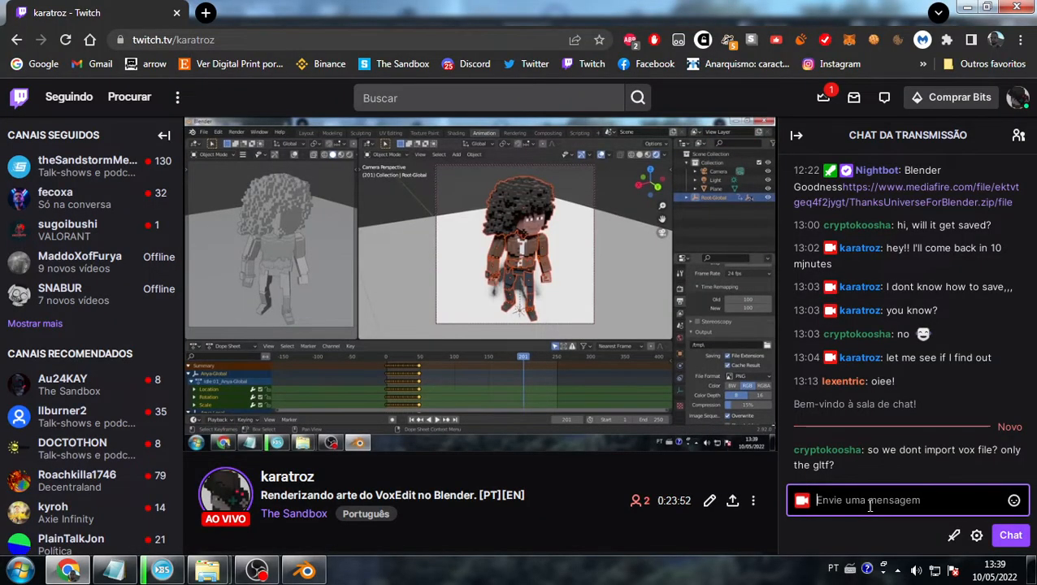
# - Read the Twitch chat's question about vox versus glTF import, then return to Blender
pyautogui.hotkey('alt', 'Tab')
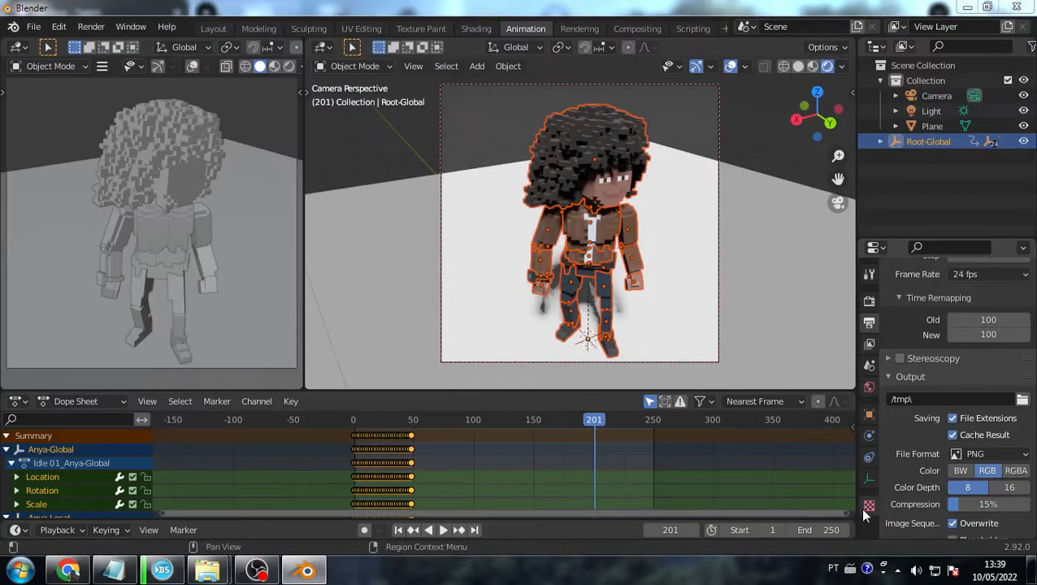
pyautogui.hotkey('alt', 'Tab')
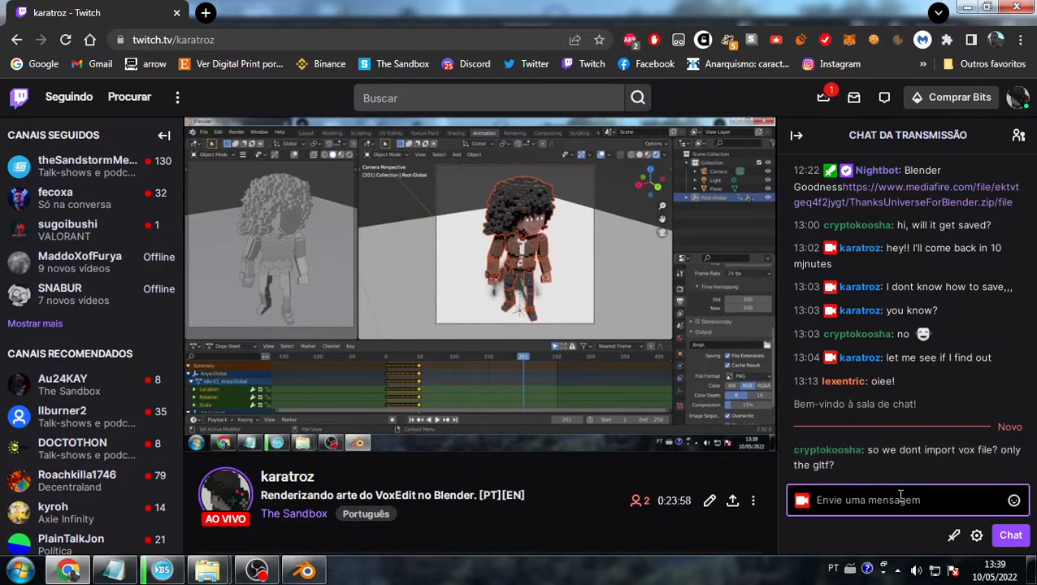
pyautogui.hotkey('alt', 'Tab')
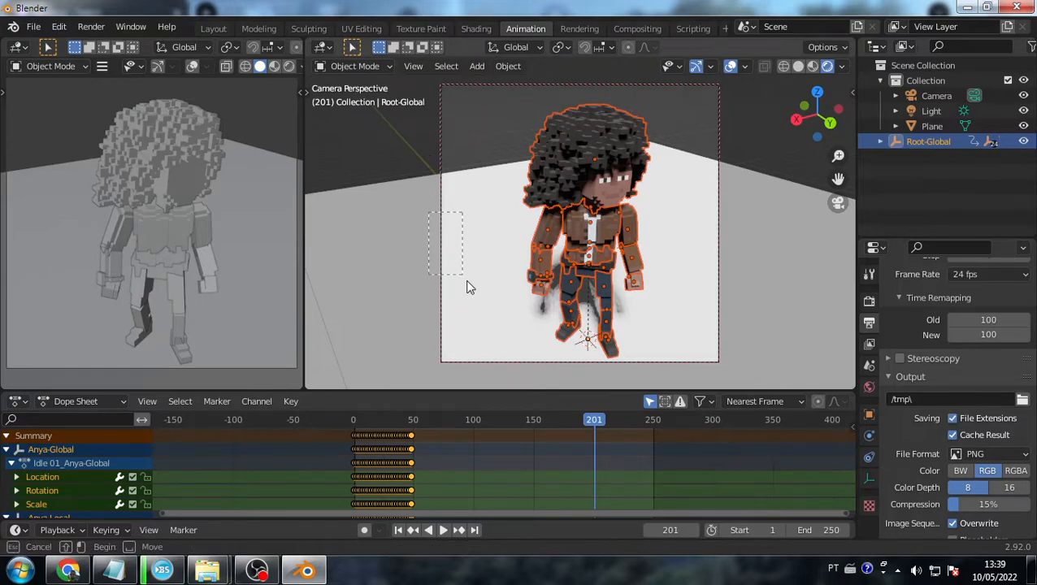
# - Select the camera, orbit and pull back its view to shrink the character, then select the plane
pyautogui.click(768, 260)
pyautogui.click(767, 253)
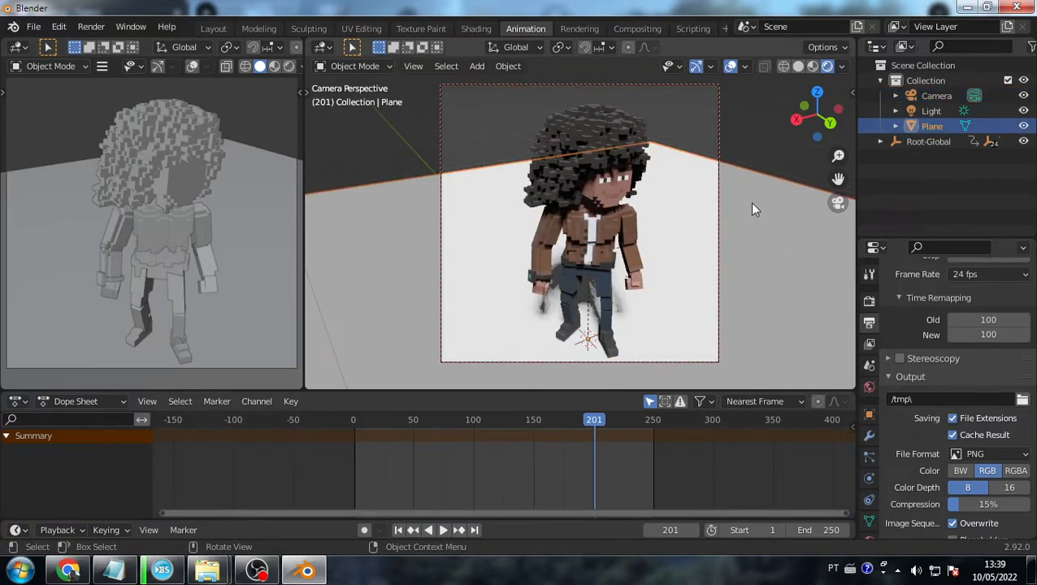
pyautogui.click(720, 130)
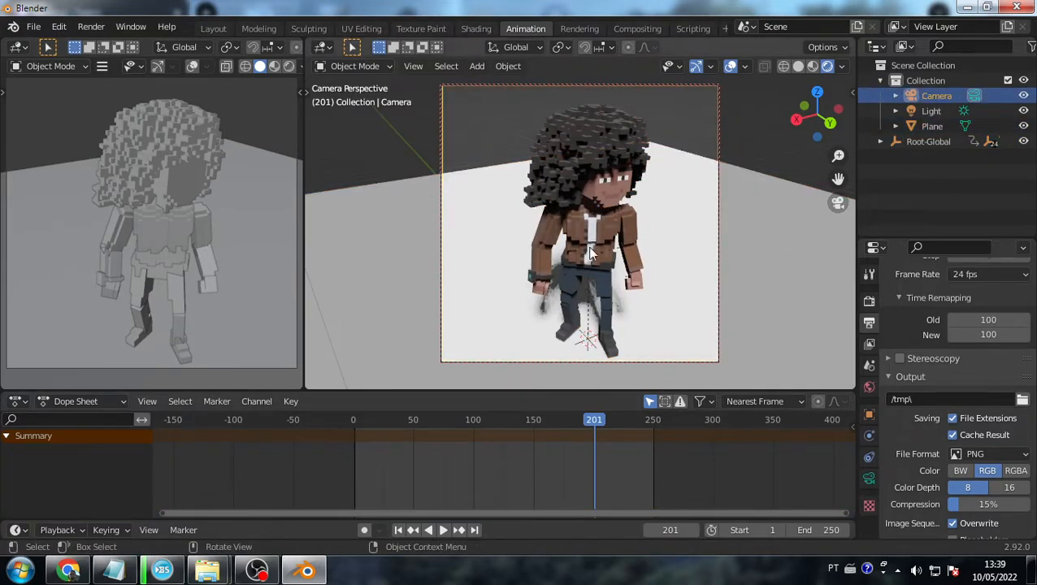
pyautogui.moveTo(650, 307); pyautogui.dragTo(636, 274, button='middle')
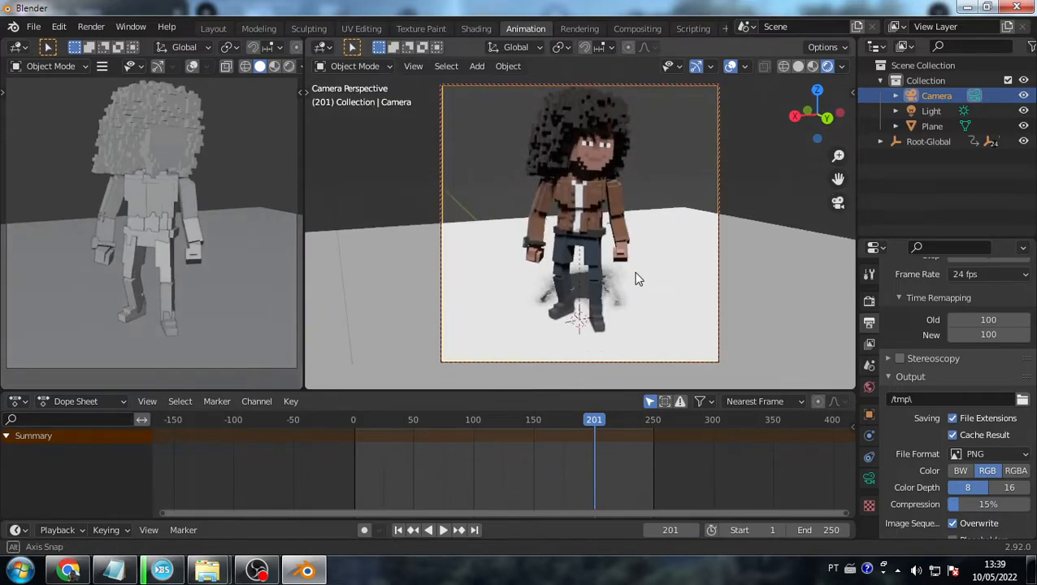
pyautogui.scroll(-2, 615, 173)
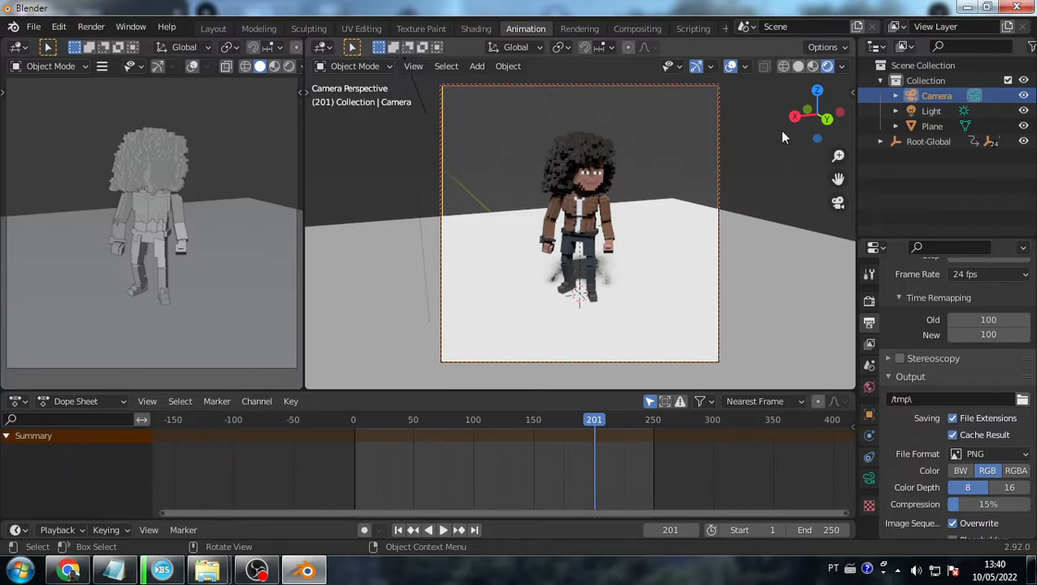
pyautogui.moveTo(634, 242); pyautogui.dragTo(578, 327, button='middle')
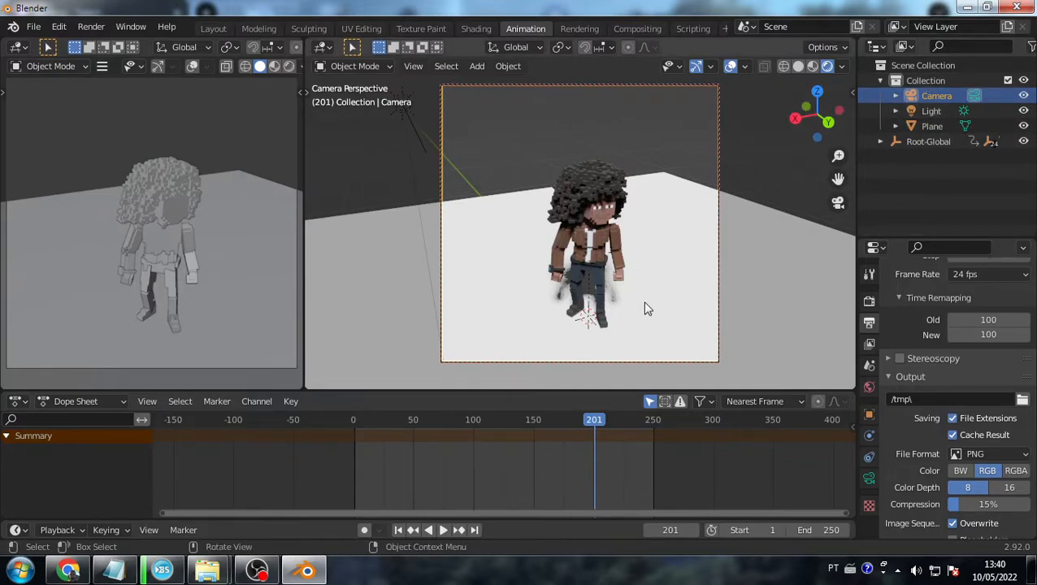
pyautogui.click(970, 186)
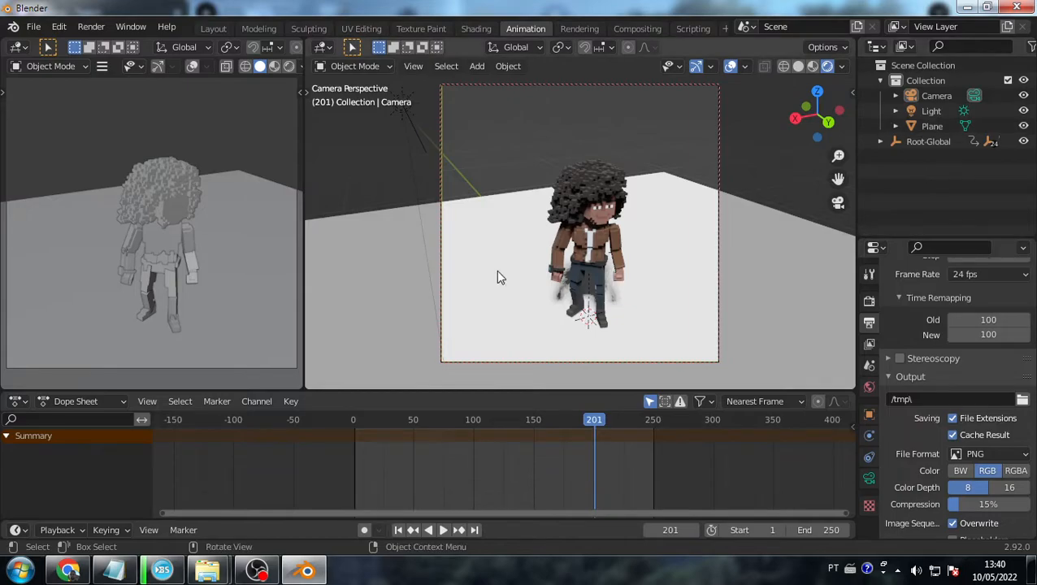
pyautogui.rightClick(589, 314)
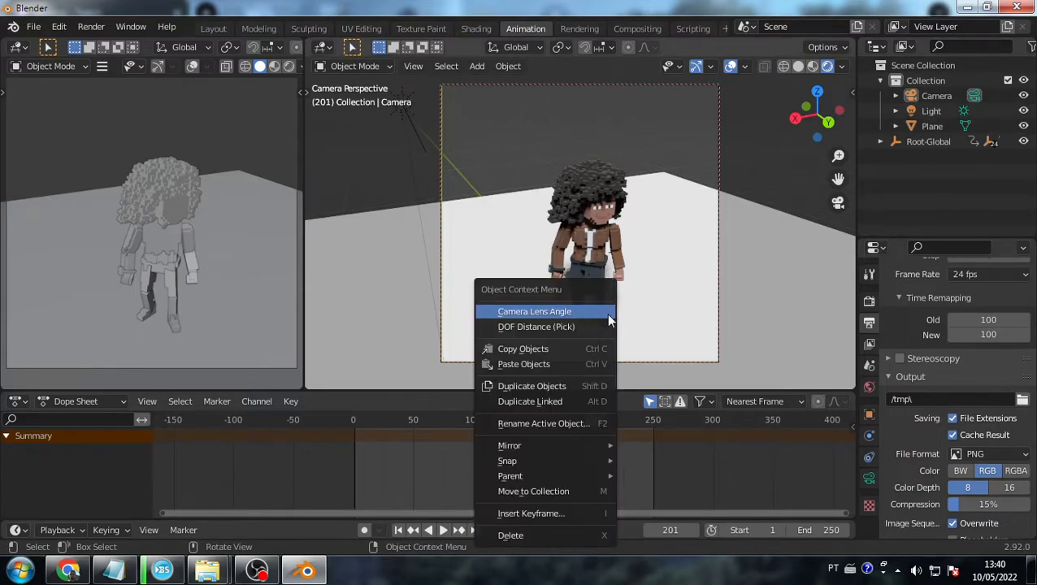
pyautogui.click(595, 340)
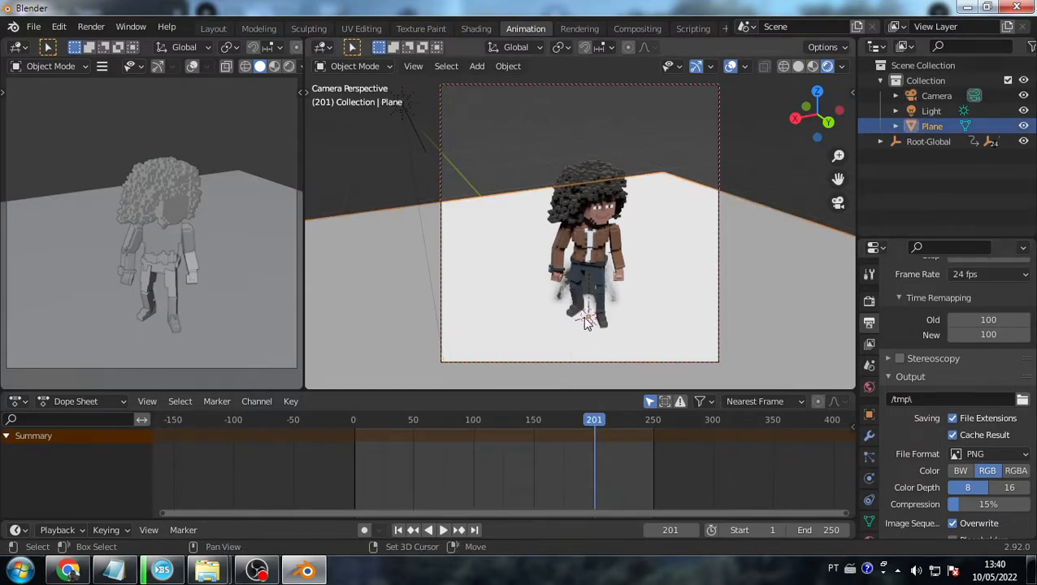
# - Add a Plain Axes empty to the scene at the character's feet
pyautogui.hotkey('shift', 'a')
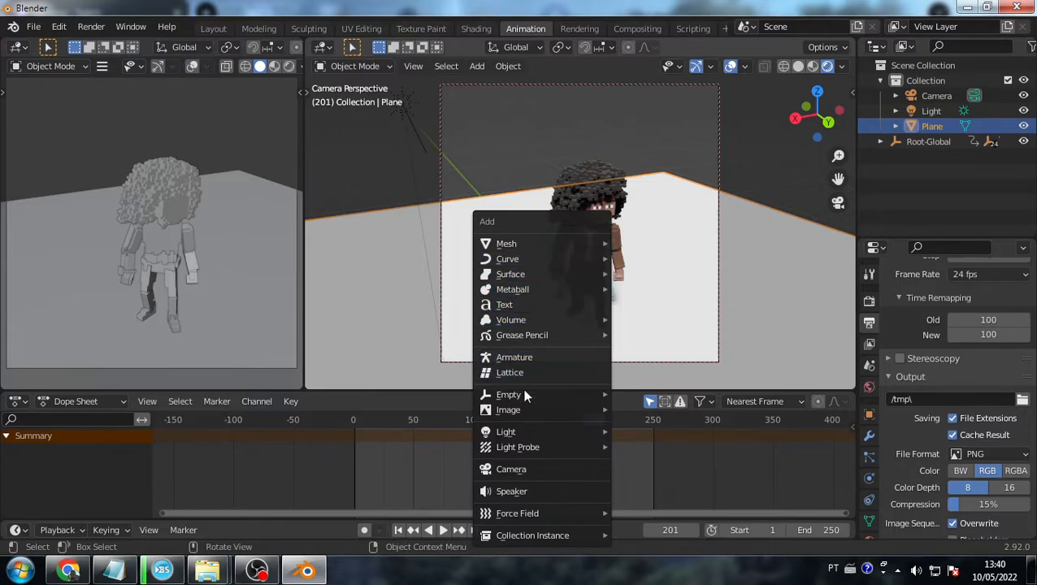
pyautogui.moveTo(524, 398)
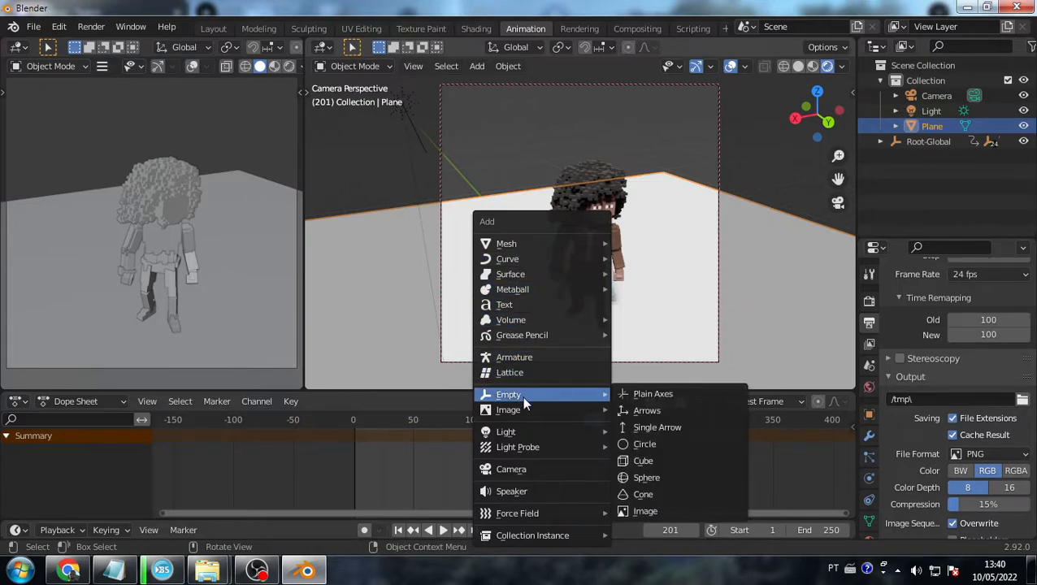
pyautogui.click(666, 412)
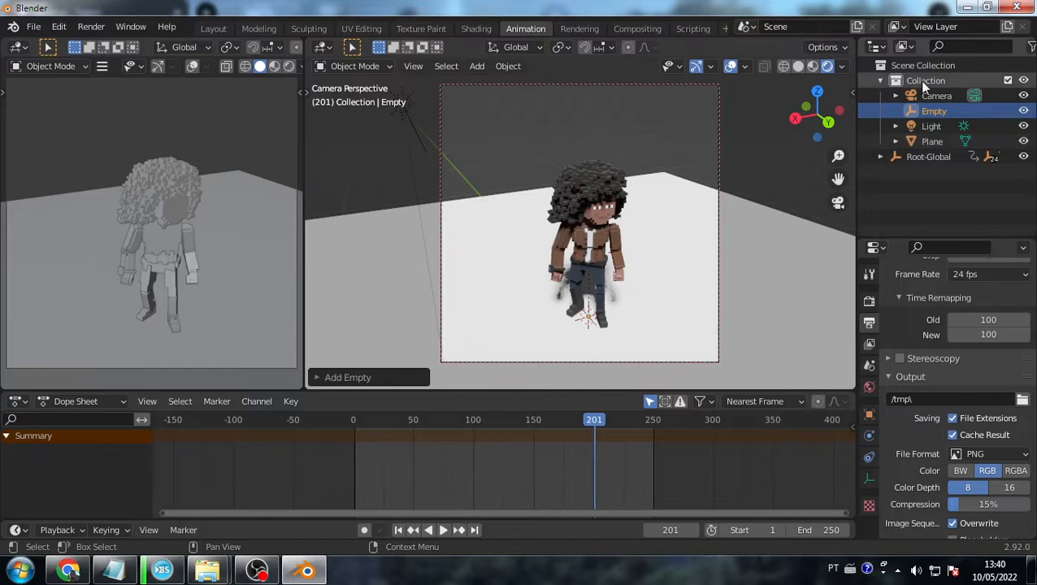
pyautogui.click(937, 109)
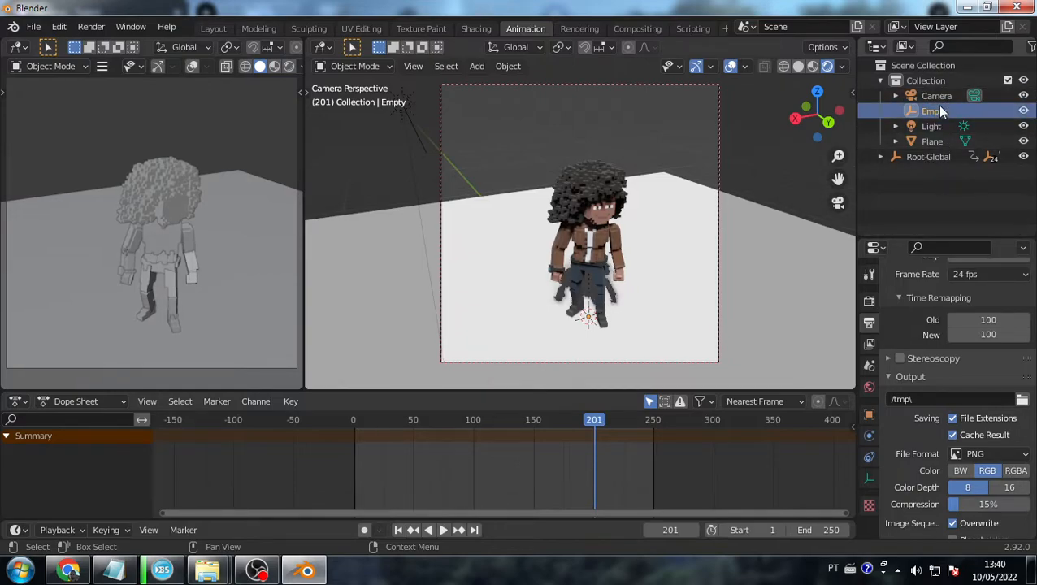
pyautogui.click(936, 96)
pyautogui.click(943, 173)
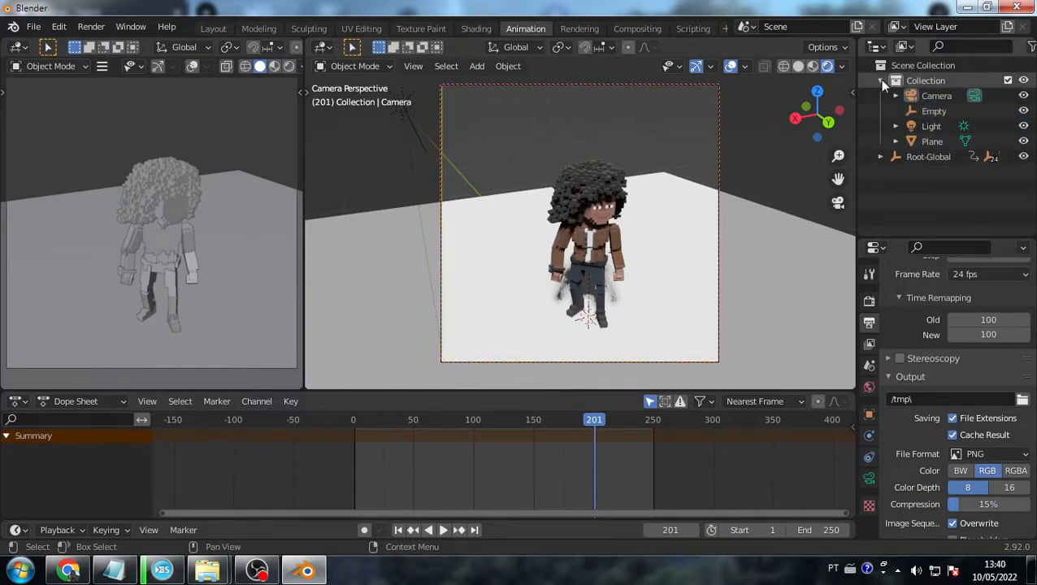
# - Parent the Empty to the Camera with Keep Transform, then undo this wrong-way parenting
pyautogui.click(936, 109)
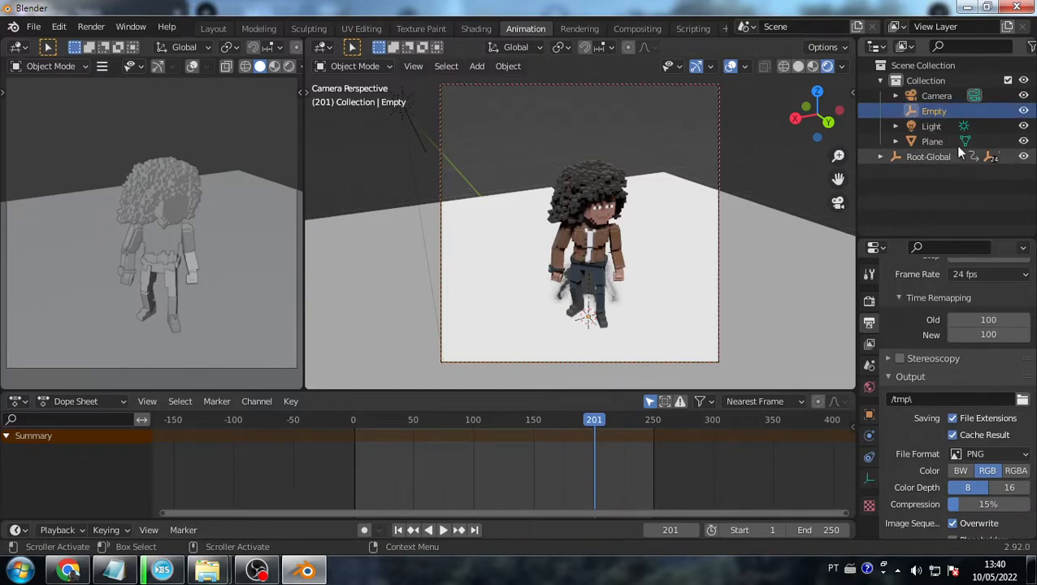
pyautogui.keyDown('ctrl'); pyautogui.click(937, 95); pyautogui.keyUp('ctrl')
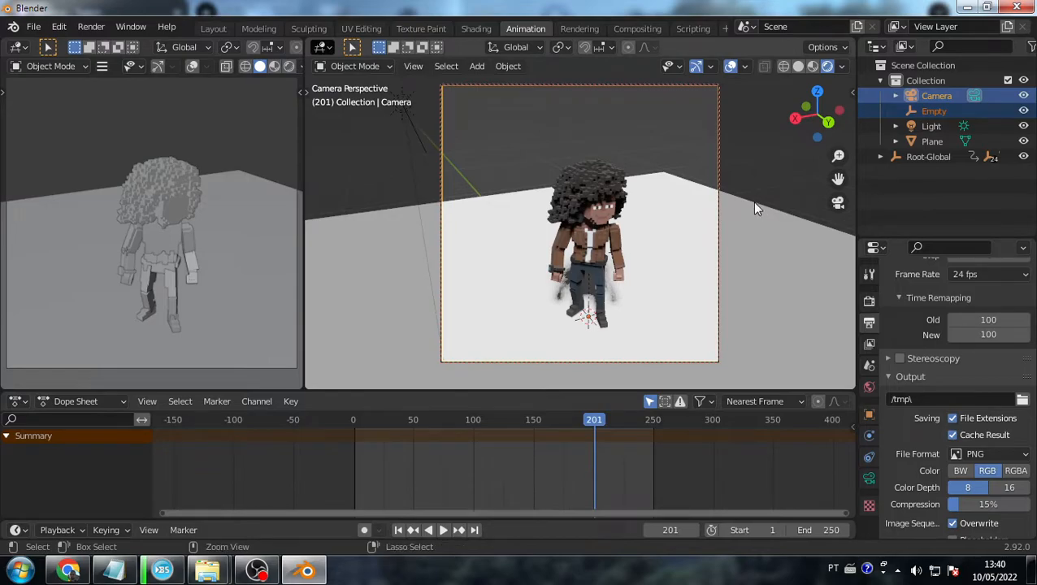
pyautogui.hotkey('ctrl', 'p')
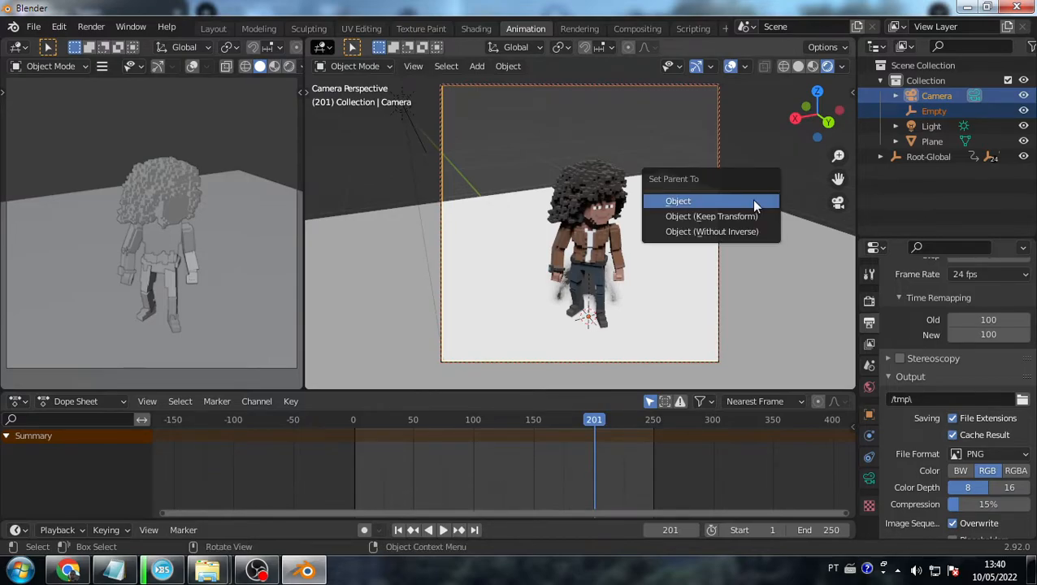
pyautogui.click(706, 215)
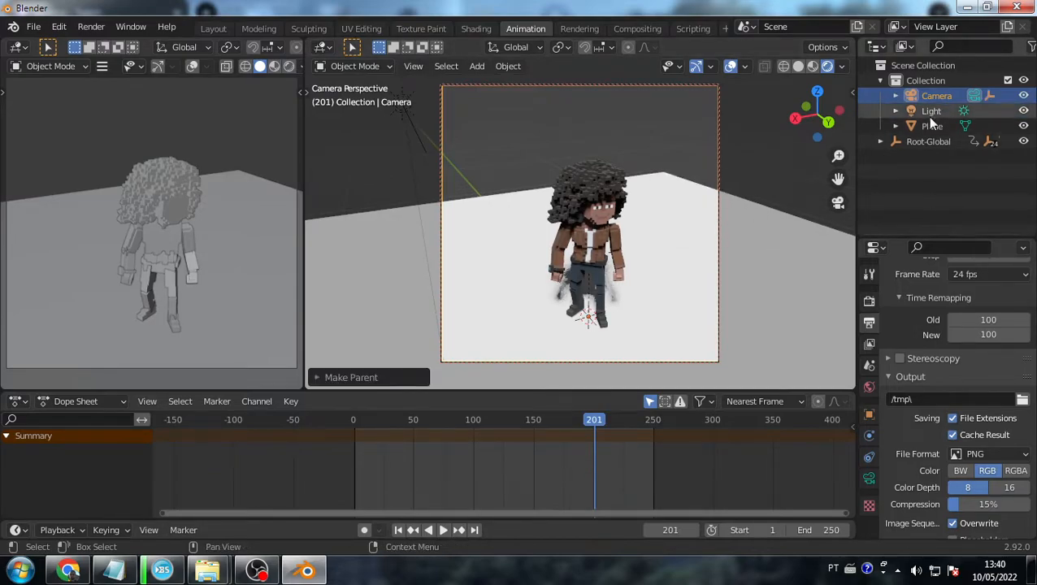
pyautogui.hotkey('ctrl', 'z')
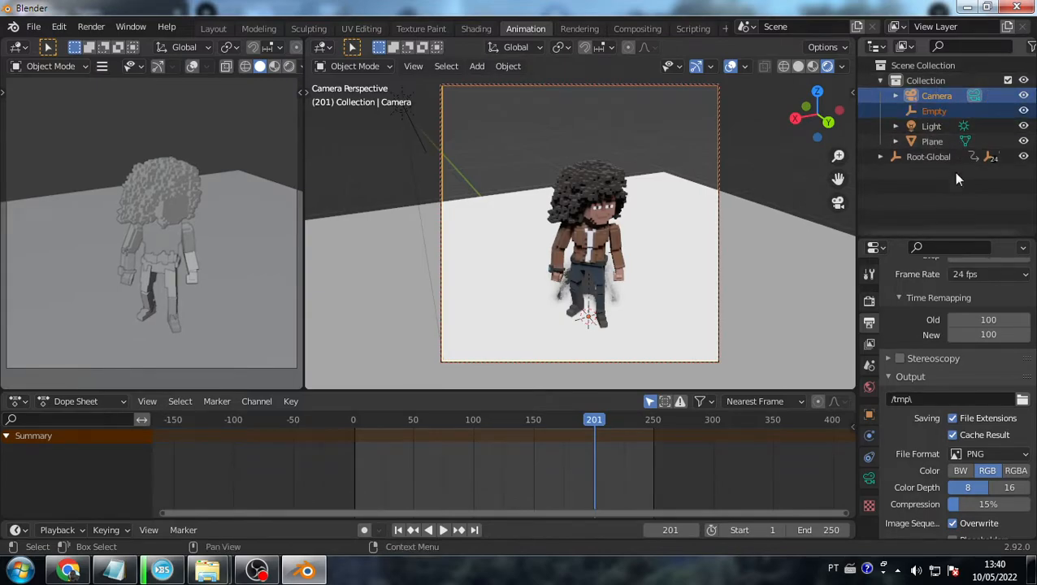
# - Parent the Camera to the Empty with Keep Transform and verify the new hierarchy
pyautogui.click(953, 171)
pyautogui.click(918, 99)
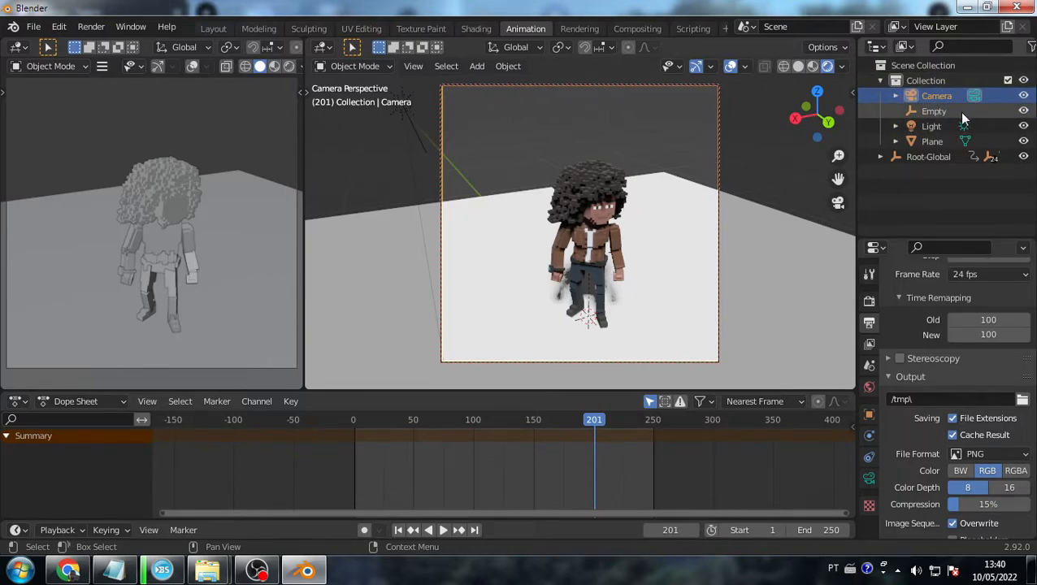
pyautogui.click(934, 111)
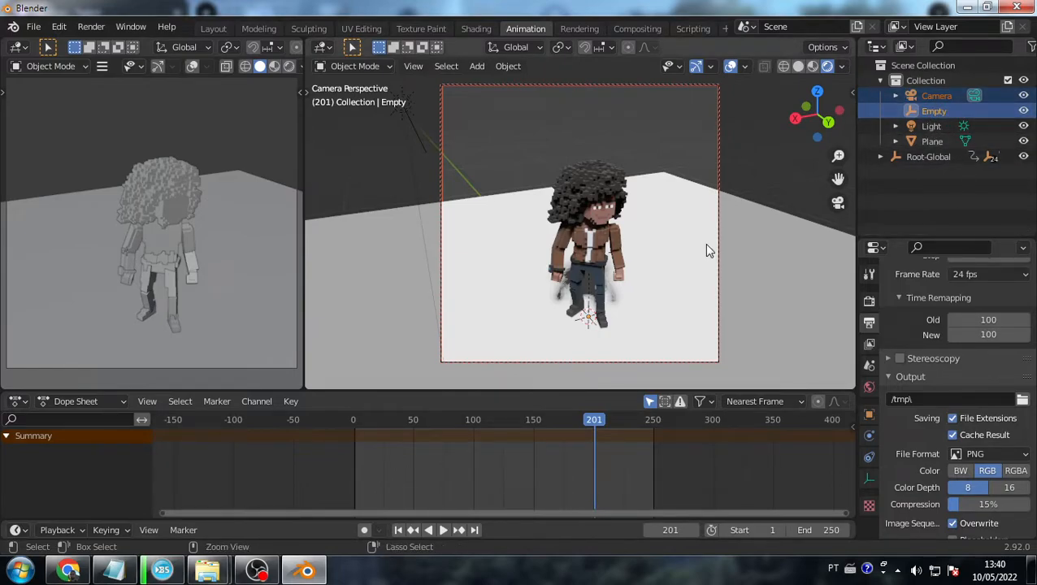
pyautogui.hotkey('ctrl', 'p')
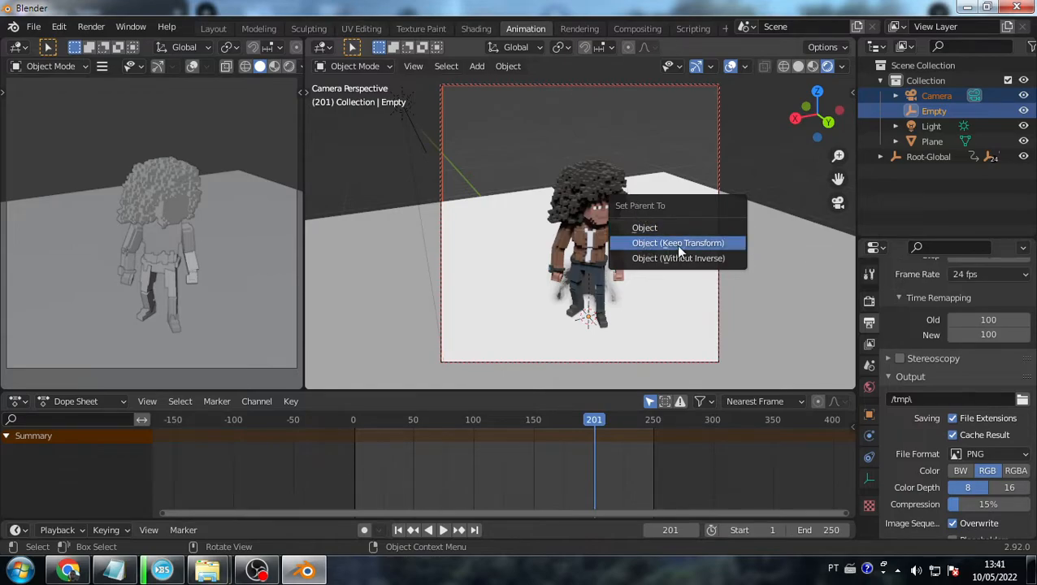
pyautogui.press('Return')
pyautogui.click(894, 95)
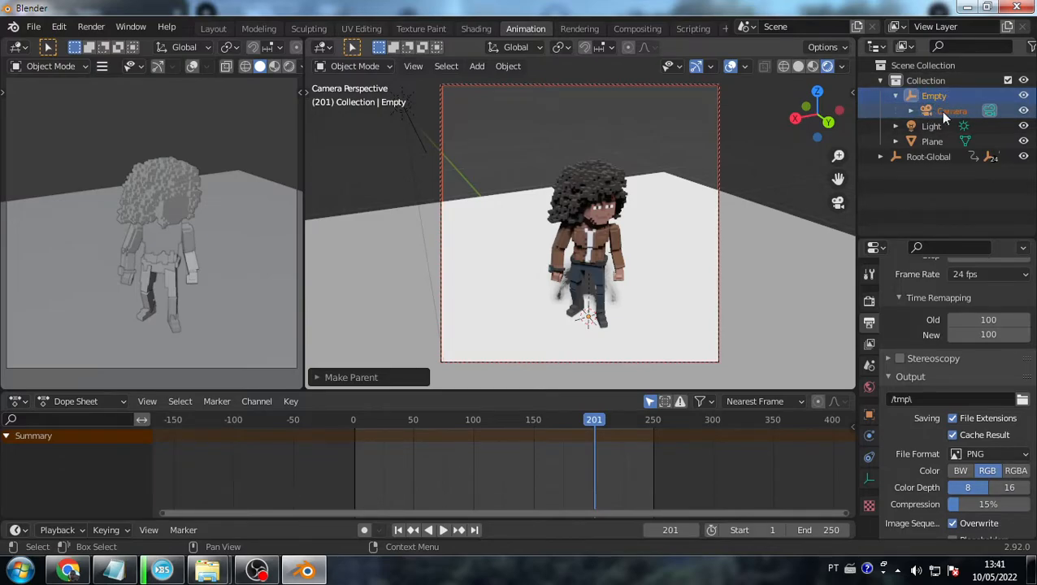
pyautogui.hotkey('alt', 'a')
pyautogui.click(949, 107)
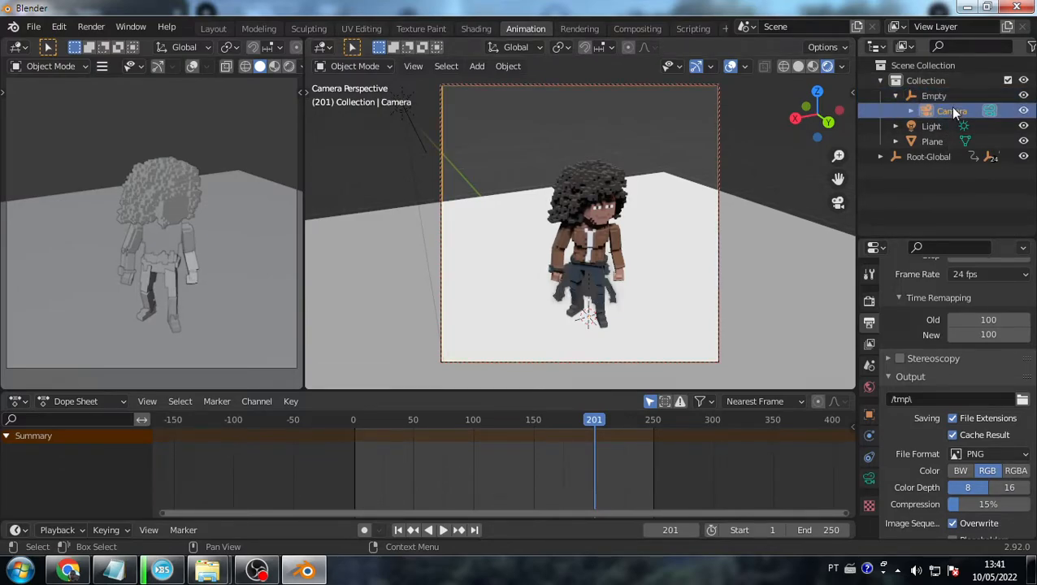
pyautogui.click(935, 96)
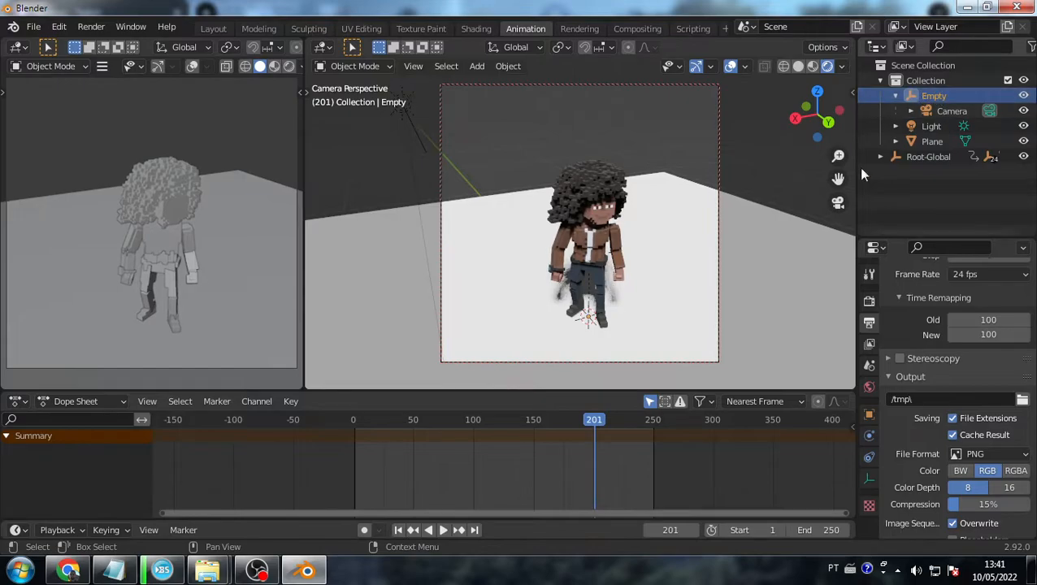
pyautogui.press('n')
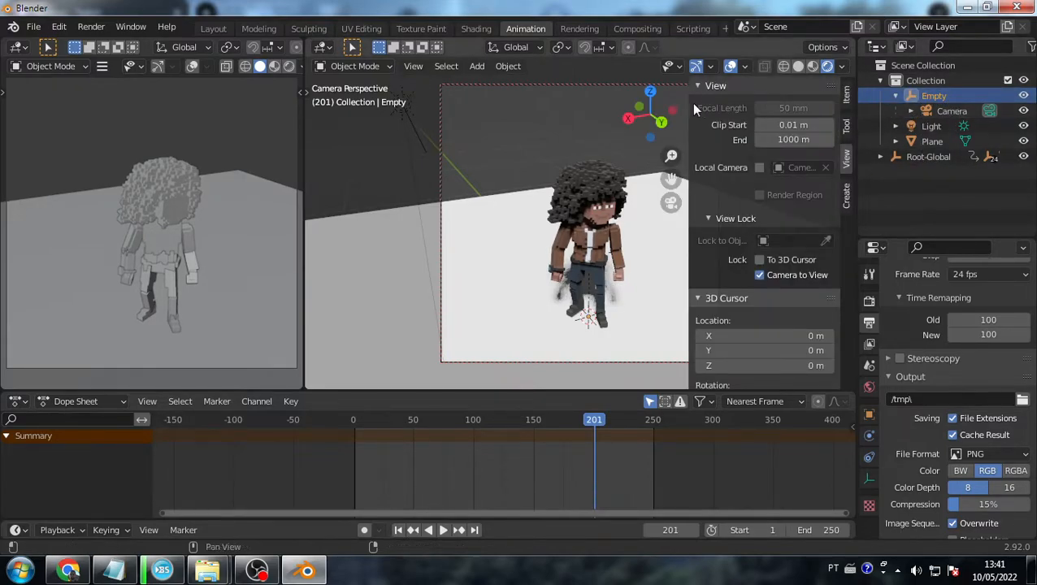
# - At frame 0, set the Empty's Z rotation to 0° and insert a rotation keyframe
pyautogui.press('n')
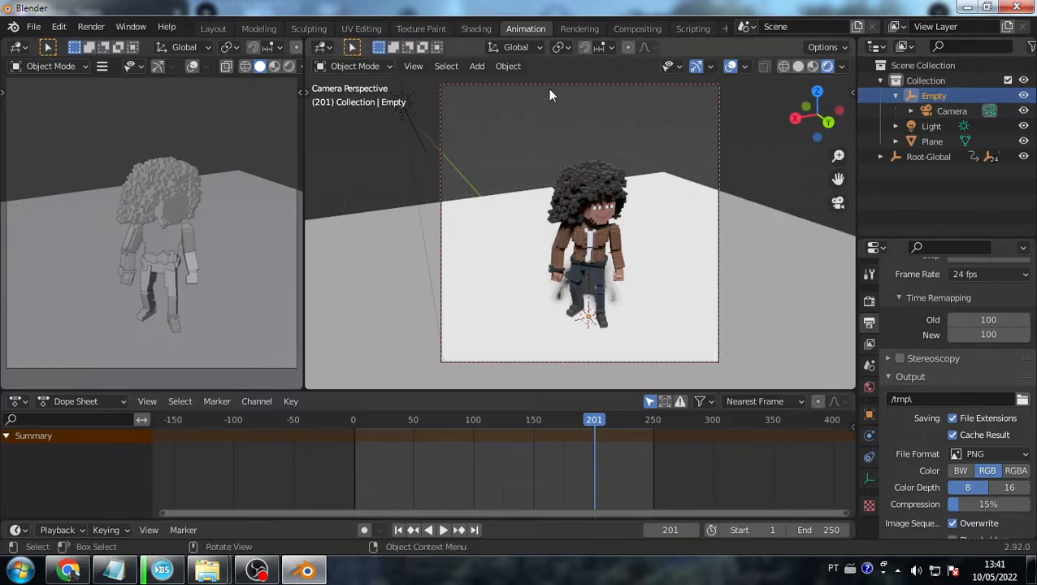
pyautogui.click(355, 418)
pyautogui.click(353, 419)
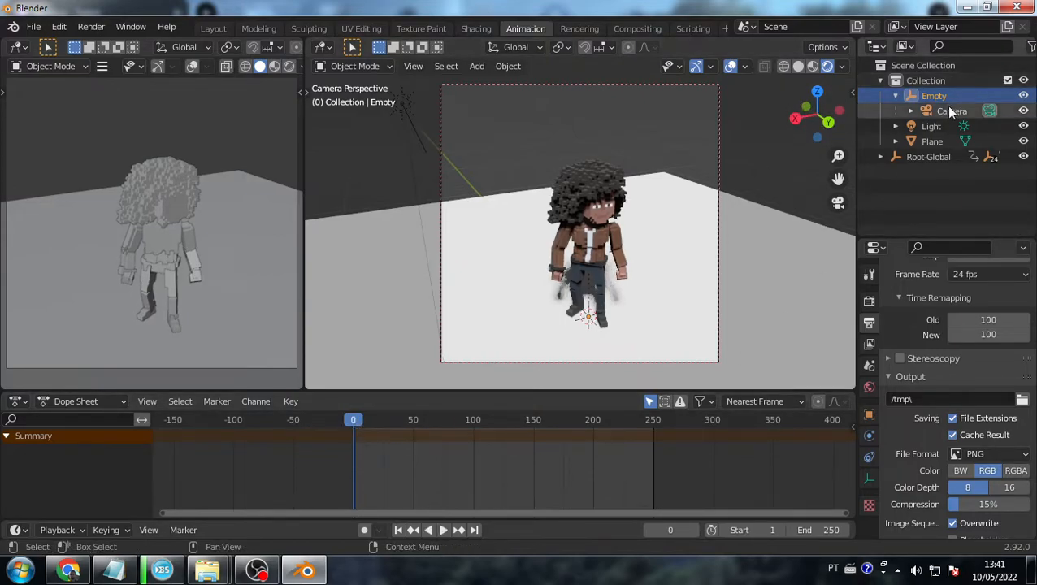
pyautogui.click(850, 92)
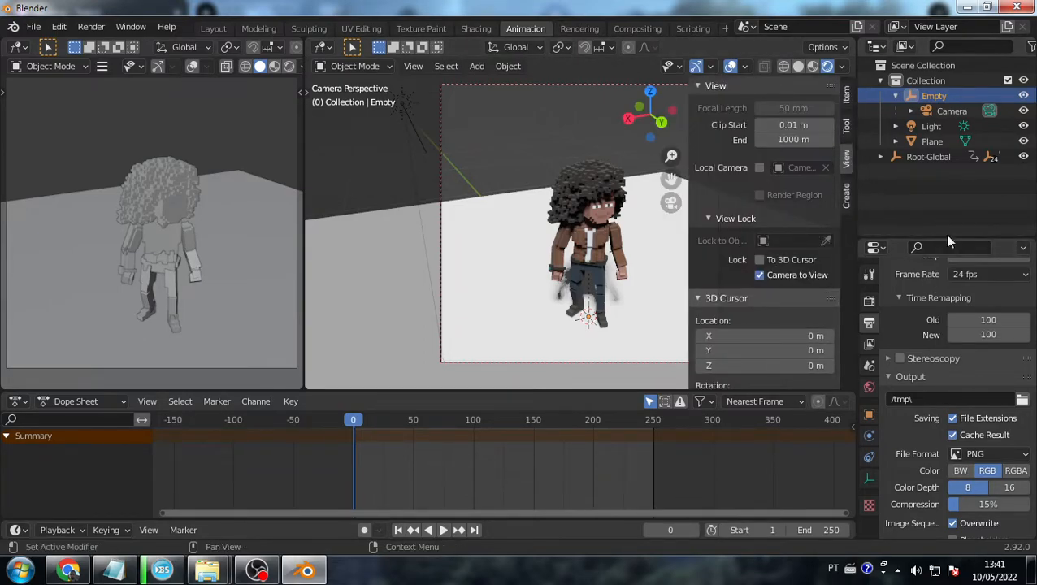
pyautogui.click(848, 95)
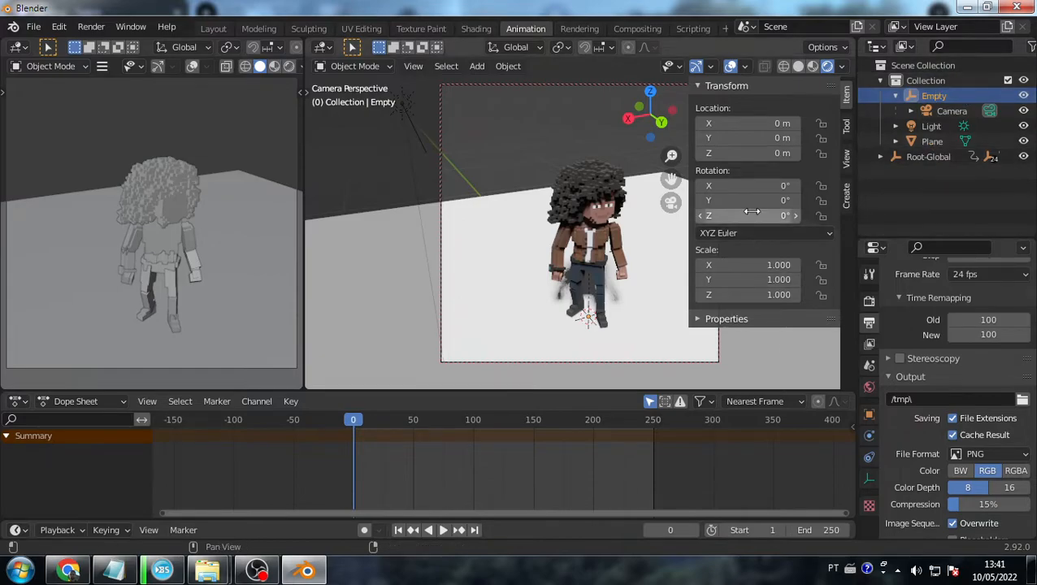
pyautogui.moveTo(798, 213)
pyautogui.mouseDown()
pyautogui.moveTo(906, 213)
pyautogui.moveTo(780, 216)
pyautogui.mouseUp()
pyautogui.click(780, 216)
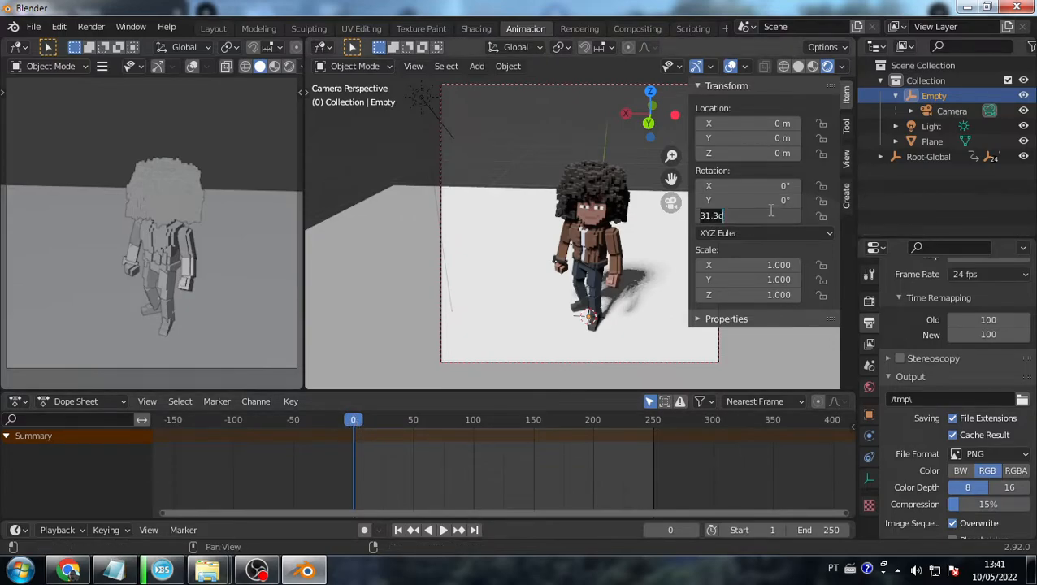
pyautogui.write('0')
pyautogui.press('Return')
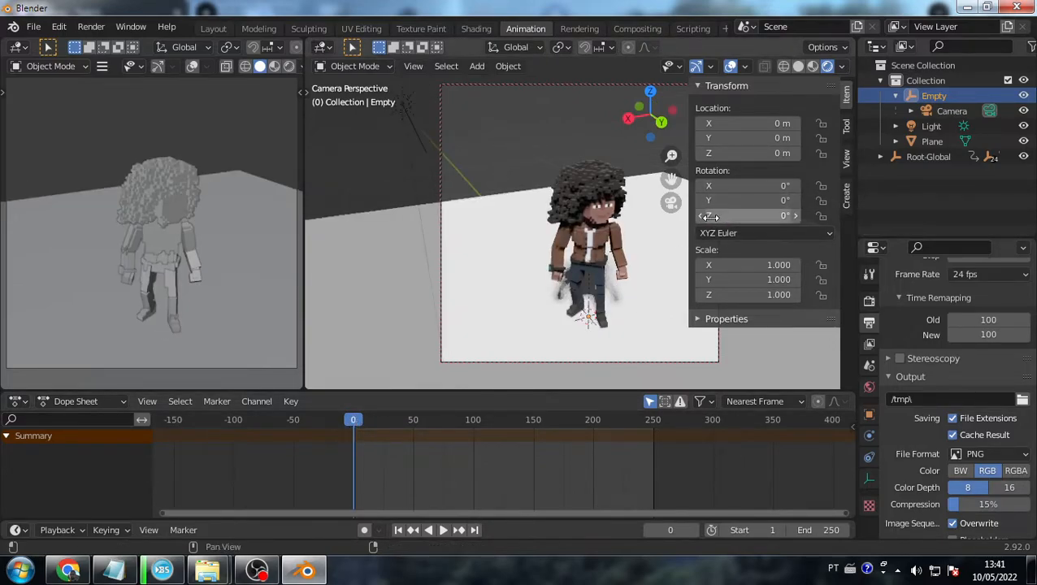
pyautogui.rightClick(790, 216)
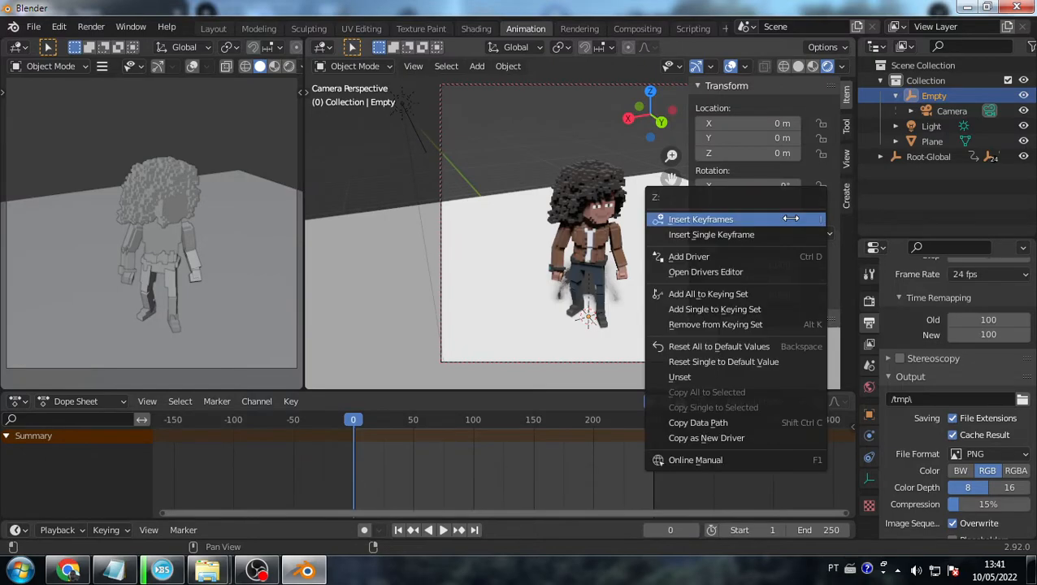
pyautogui.click(708, 218)
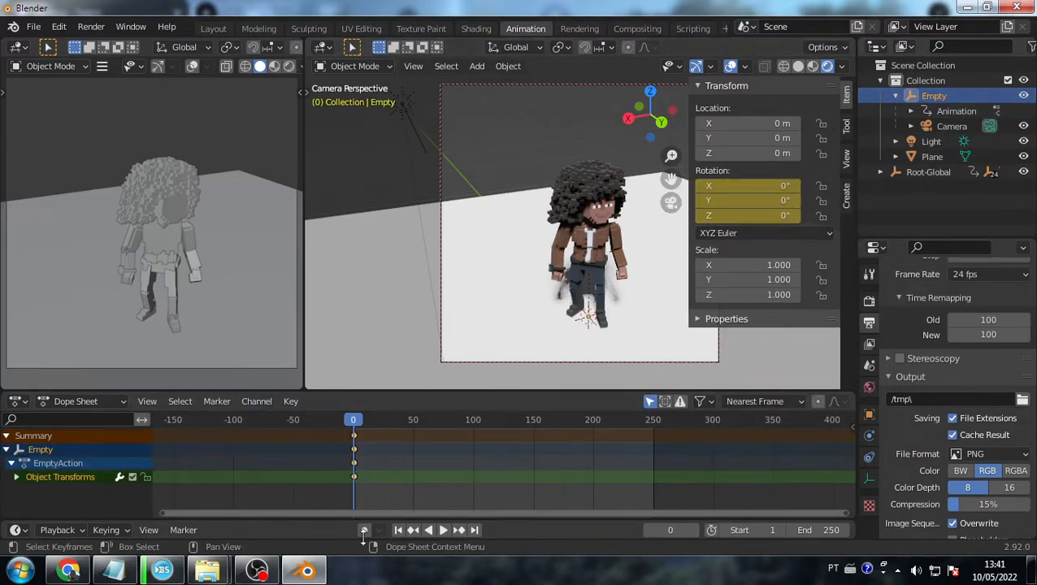
# - At frame 250, set the Z rotation to 360° and insert another keyframe
pyautogui.moveTo(354, 424); pyautogui.dragTo(651, 420)
pyautogui.click(772, 216)
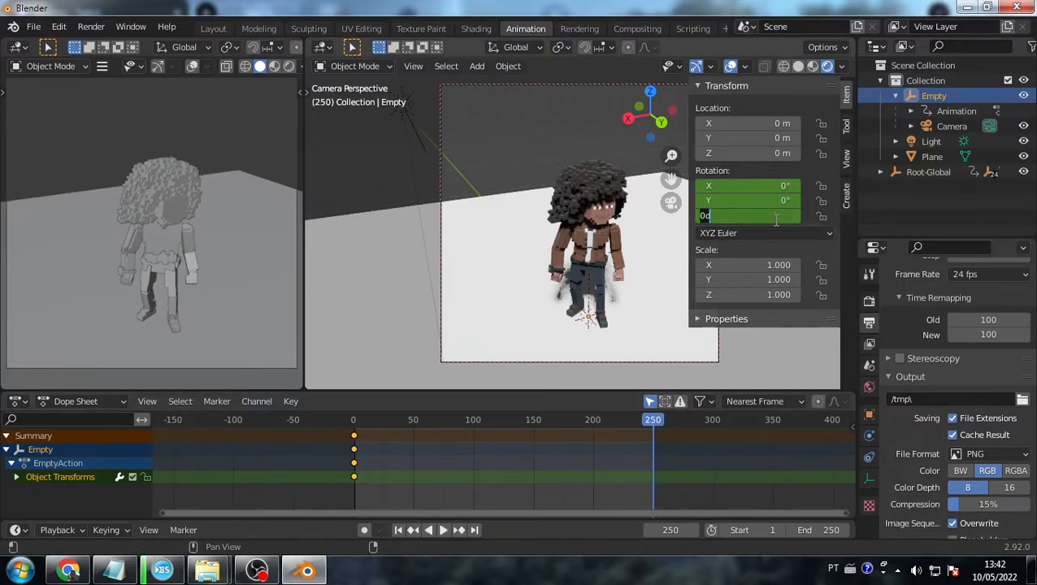
pyautogui.write('360')
pyautogui.press('Return')
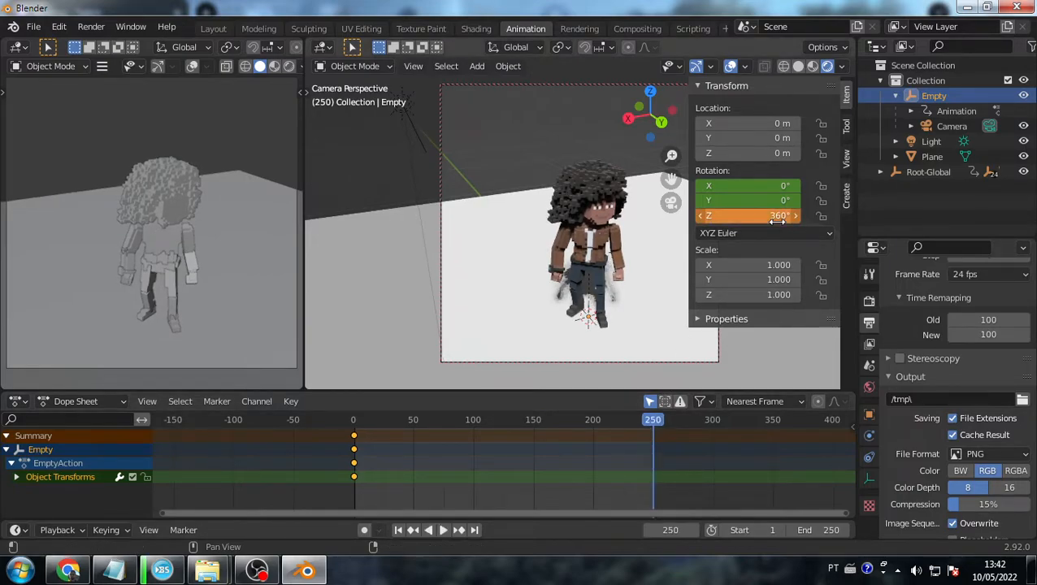
pyautogui.rightClick(784, 213)
pyautogui.click(781, 208)
# - Play and scrub the Empty's spin from frame 0 toward frame 210 to preview it
pyautogui.click(356, 420)
pyautogui.press('space')
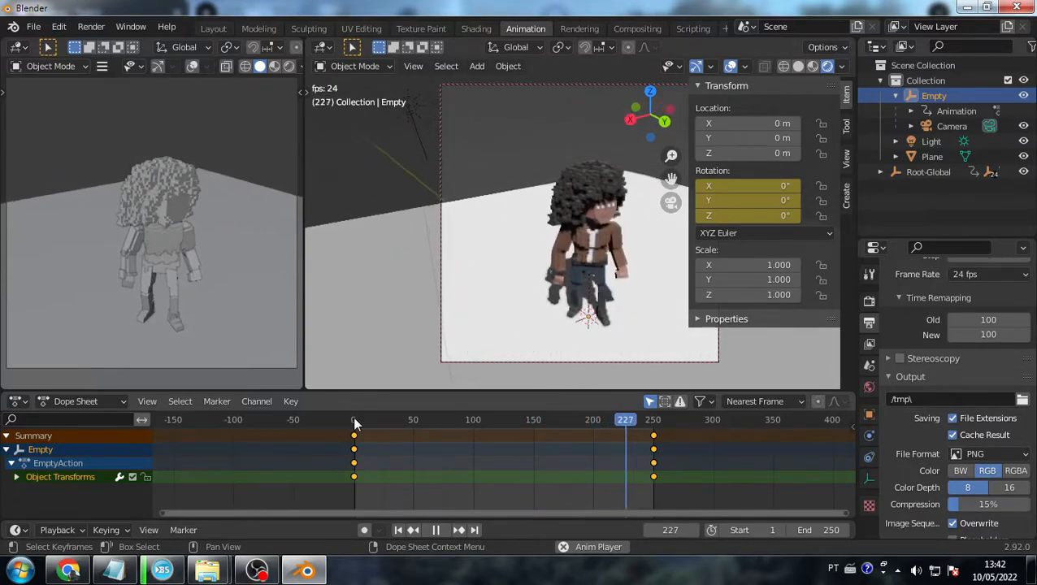
pyautogui.press('space')
pyautogui.moveTo(655, 424); pyautogui.dragTo(279, 432)
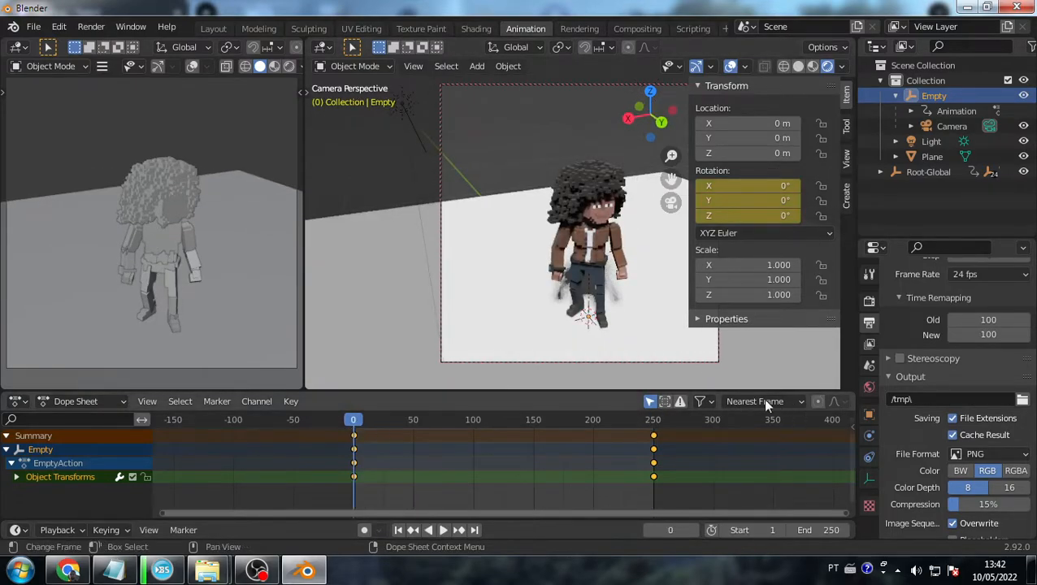
pyautogui.moveTo(354, 421); pyautogui.dragTo(423, 452)
pyautogui.moveTo(456, 456); pyautogui.dragTo(332, 463)
# - Set the rotation keyframes' interpolation to Linear and play back the steady orbit
pyautogui.moveTo(669, 486); pyautogui.dragTo(353, 431)
pyautogui.rightClick(385, 447)
pyautogui.rightClick(479, 457)
pyautogui.moveTo(455, 431)
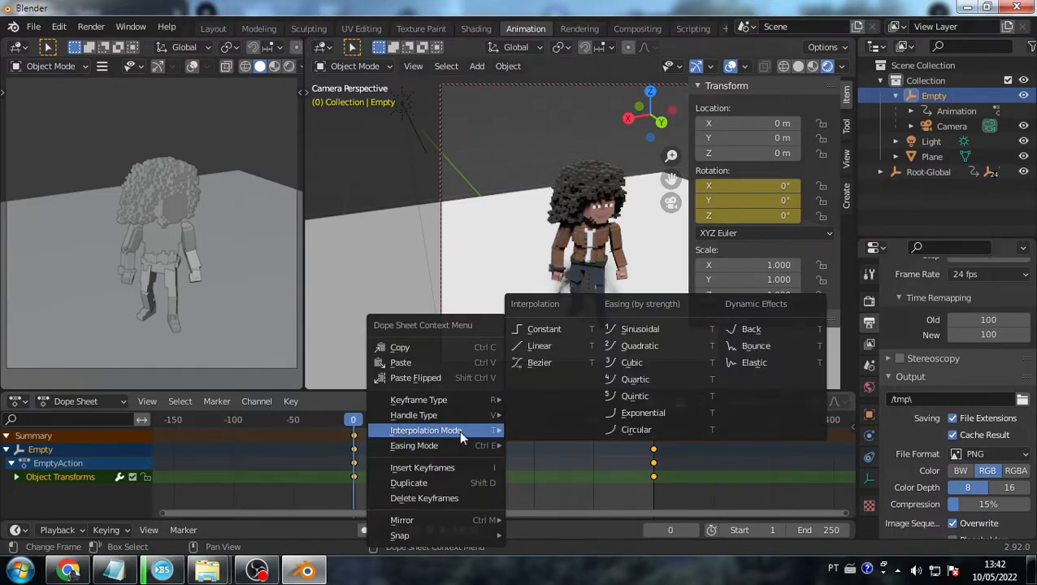
pyautogui.click(543, 347)
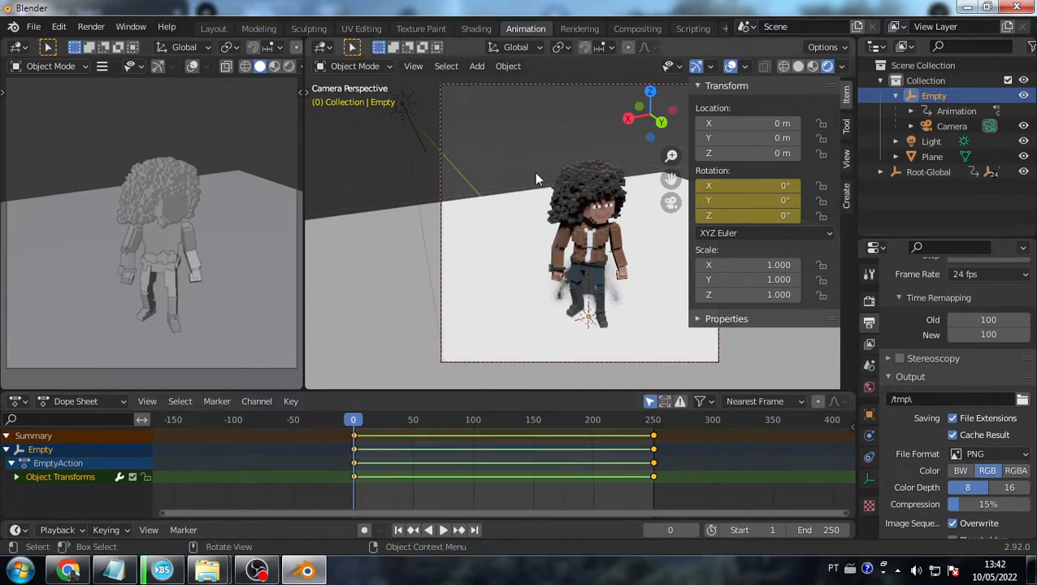
pyautogui.press('space')
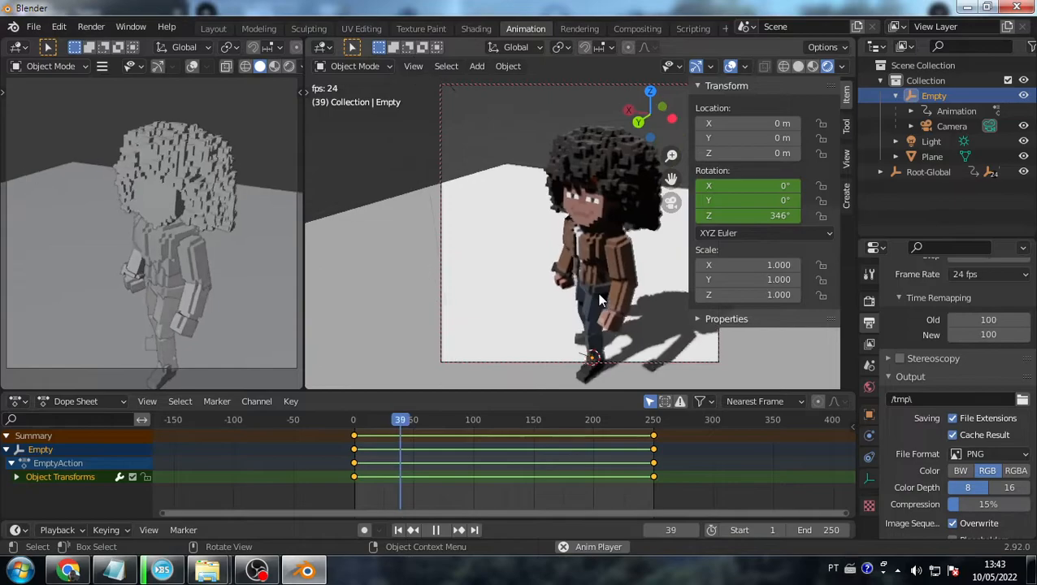
pyautogui.press('Escape')
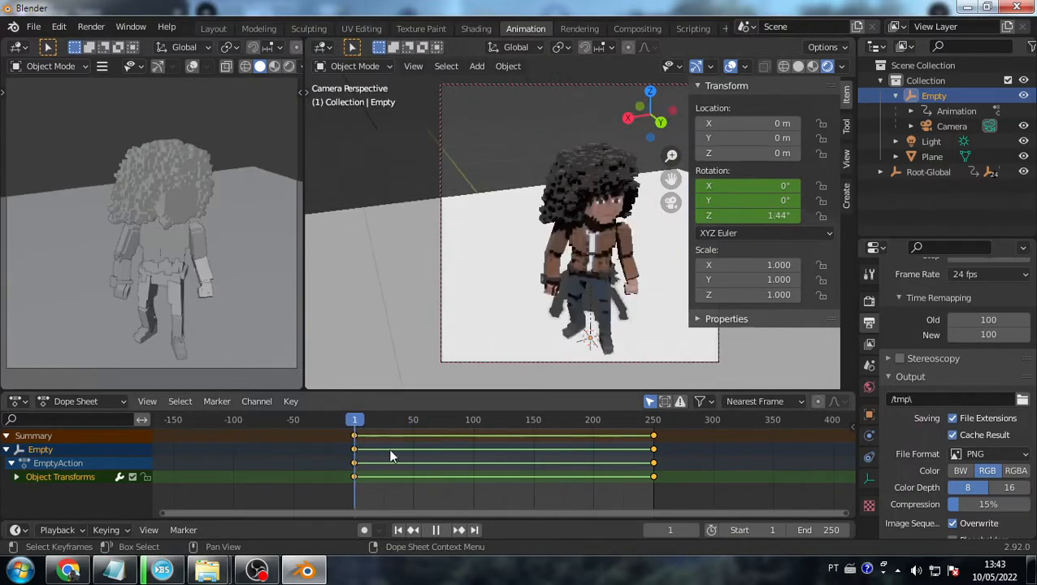
pyautogui.moveTo(361, 419); pyautogui.dragTo(334, 418)
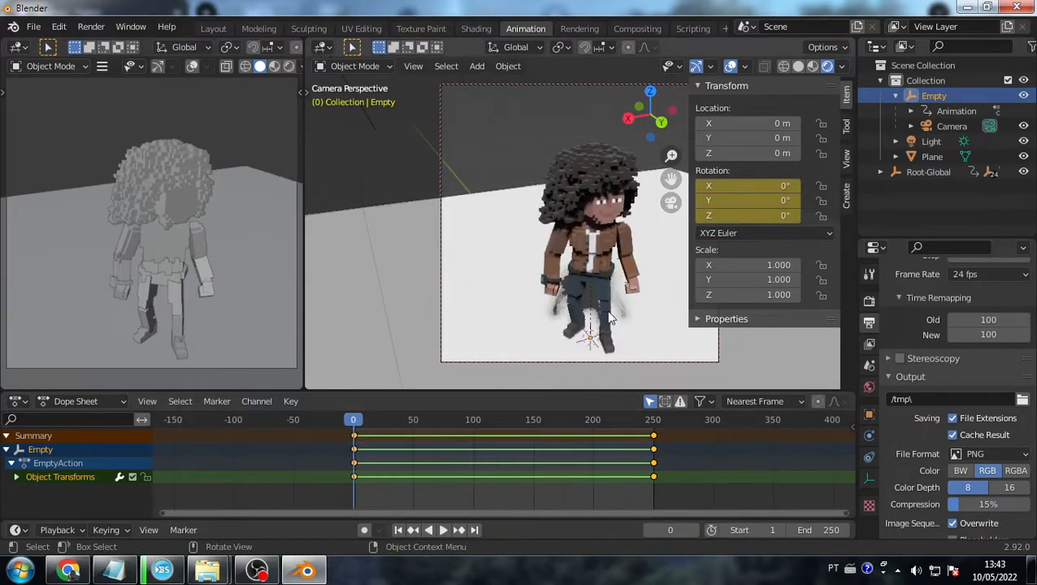
# - Select the floor plane and glance at the stream chat before returning to Blender
pyautogui.click(528, 305)
pyautogui.hotkey('alt', 'Tab')
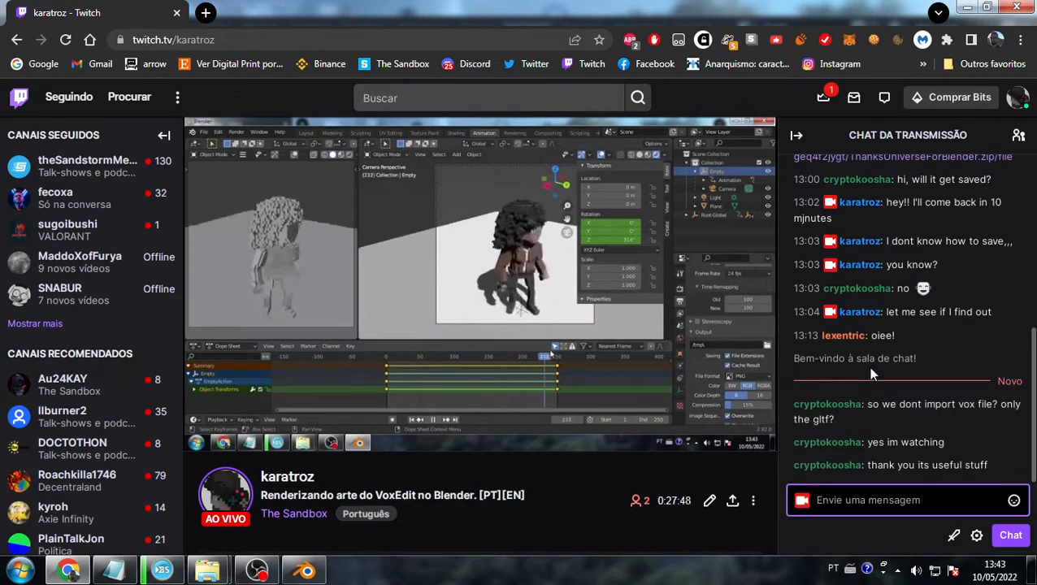
pyautogui.hotkey('alt', 'Tab')
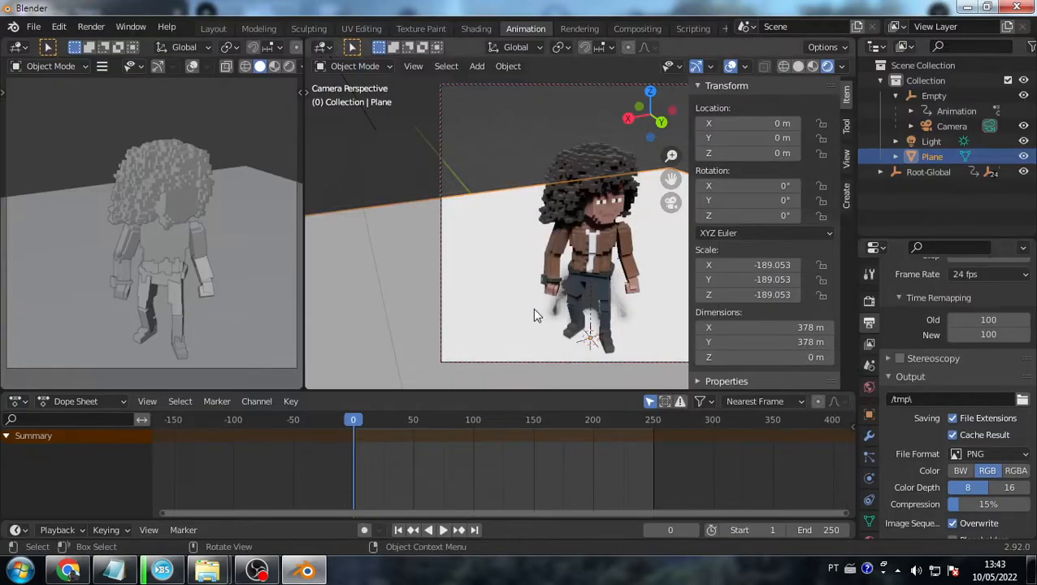
# - Glance at File > Recover, select the Light, and hide the N sidebar to show the full camera view
pyautogui.click(34, 27)
pyautogui.moveTo(73, 105)
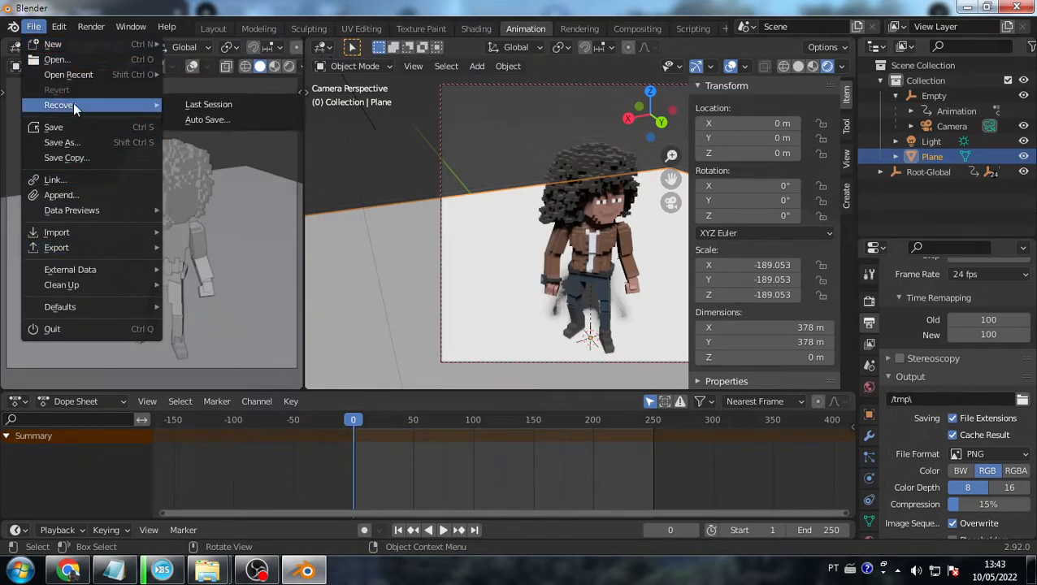
pyautogui.click(34, 27)
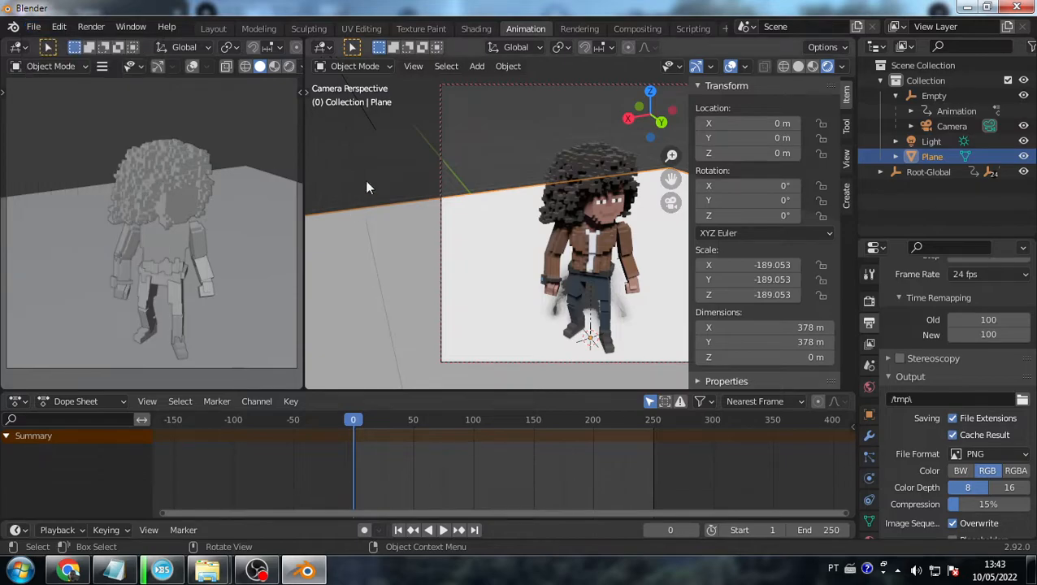
pyautogui.click(366, 114)
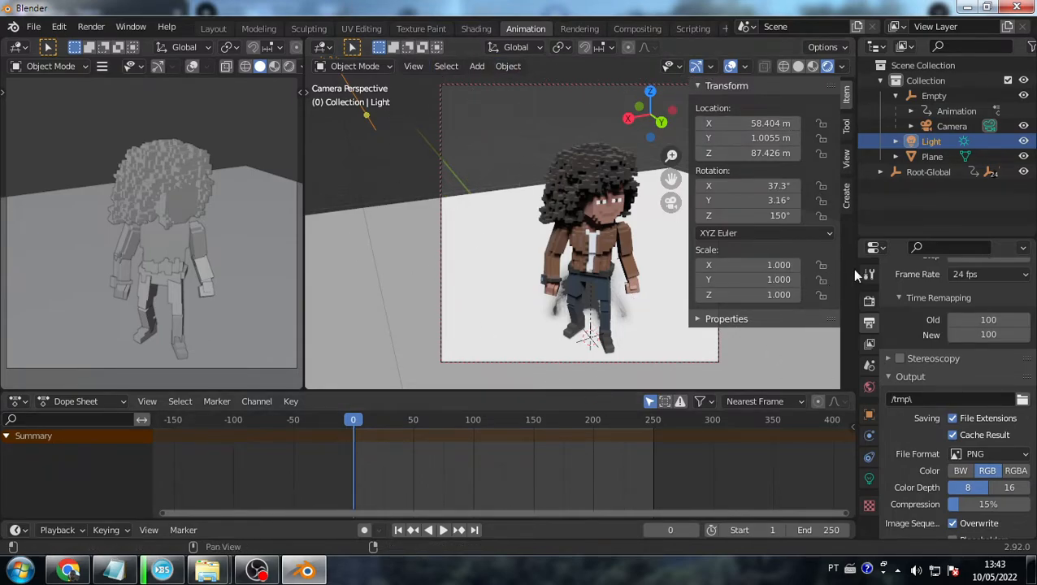
pyautogui.press('n')
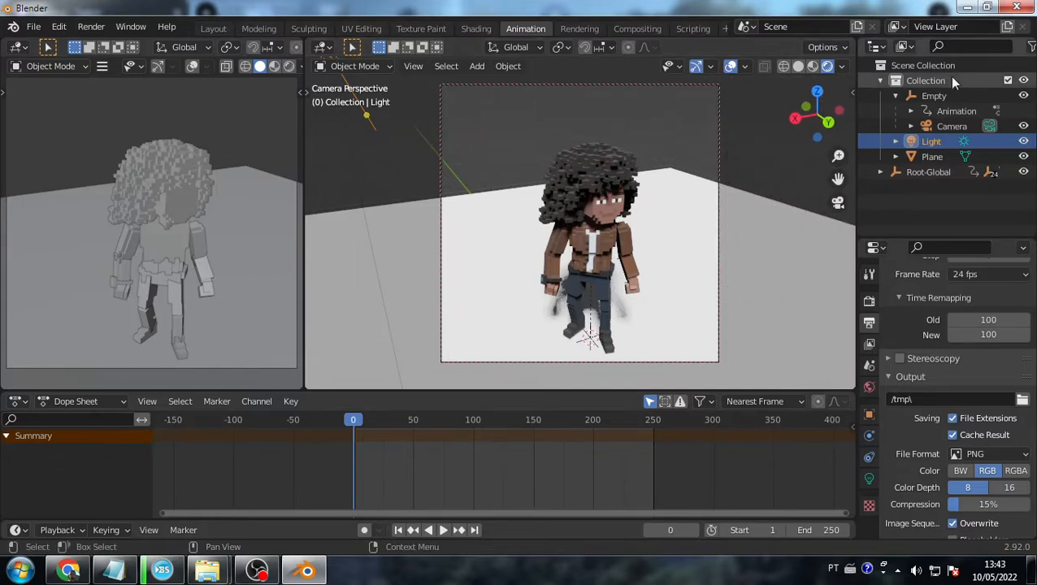
# - In the Shading workspace, show the World node tree with Rendered viewport shading and frame the nodes
pyautogui.click(474, 28)
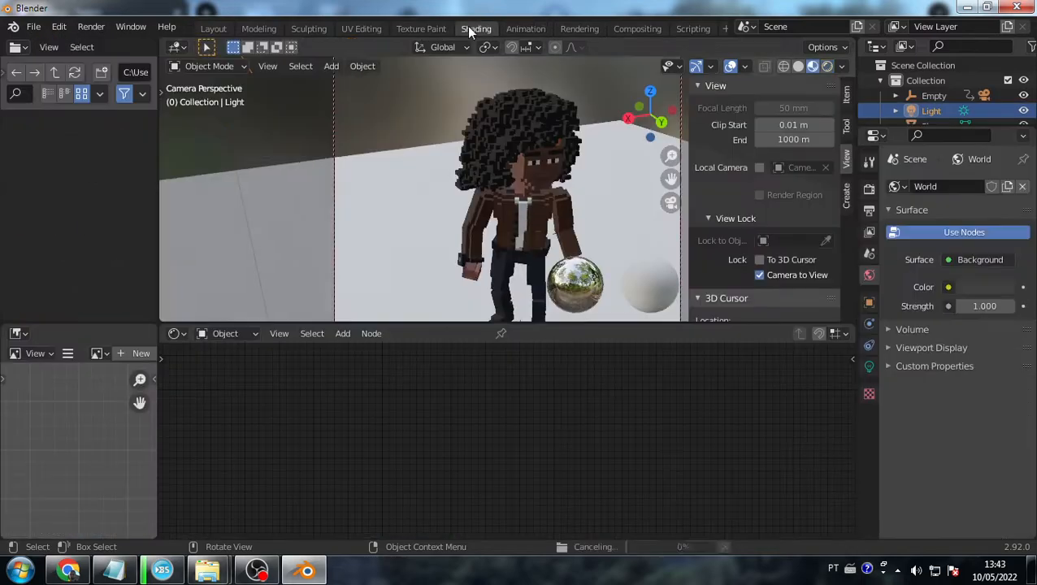
pyautogui.click(215, 341)
pyautogui.click(238, 363)
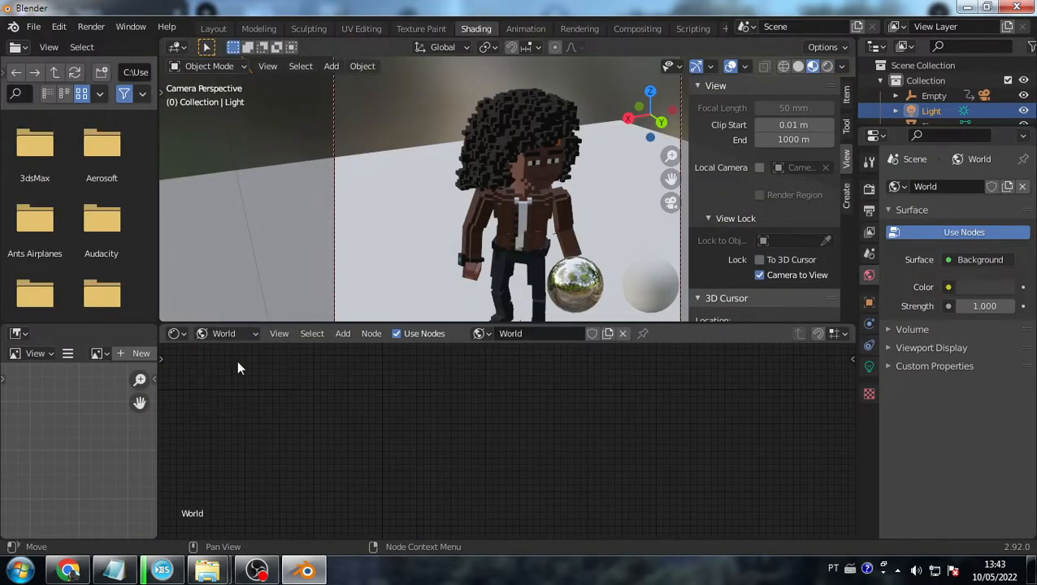
pyautogui.click(826, 66)
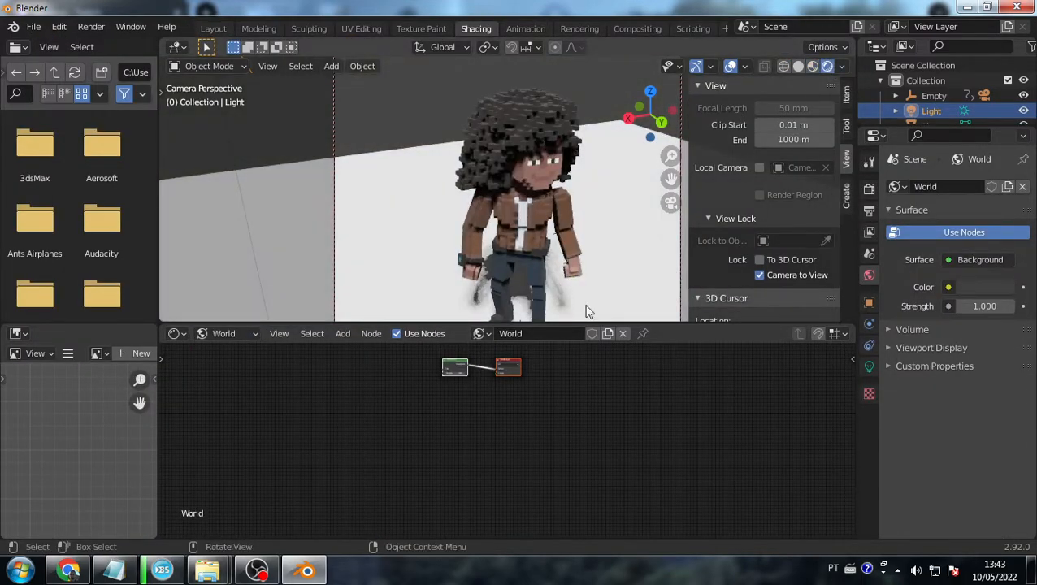
pyautogui.scroll(8, 520, 395)
pyautogui.moveTo(517, 392); pyautogui.dragTo(571, 524, button='middle')
pyautogui.scroll(5, 556, 491)
pyautogui.moveTo(555, 490); pyautogui.dragTo(544, 464, button='middle')
pyautogui.scroll(-1, 513, 461)
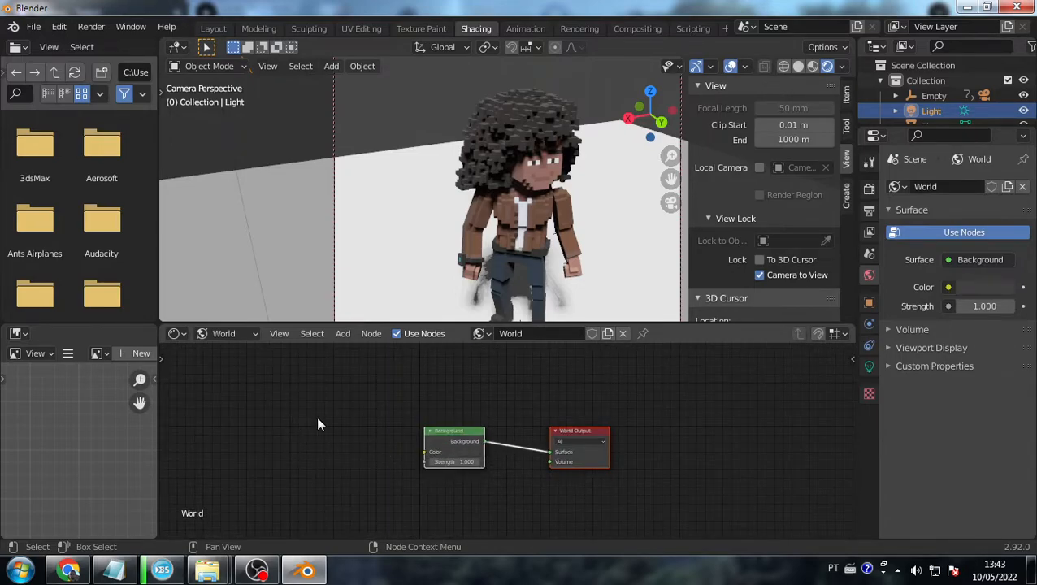
# - Add a Gradient Texture node via search and place it left of Background
pyautogui.hotkey('shift', 'a')
pyautogui.click(267, 380)
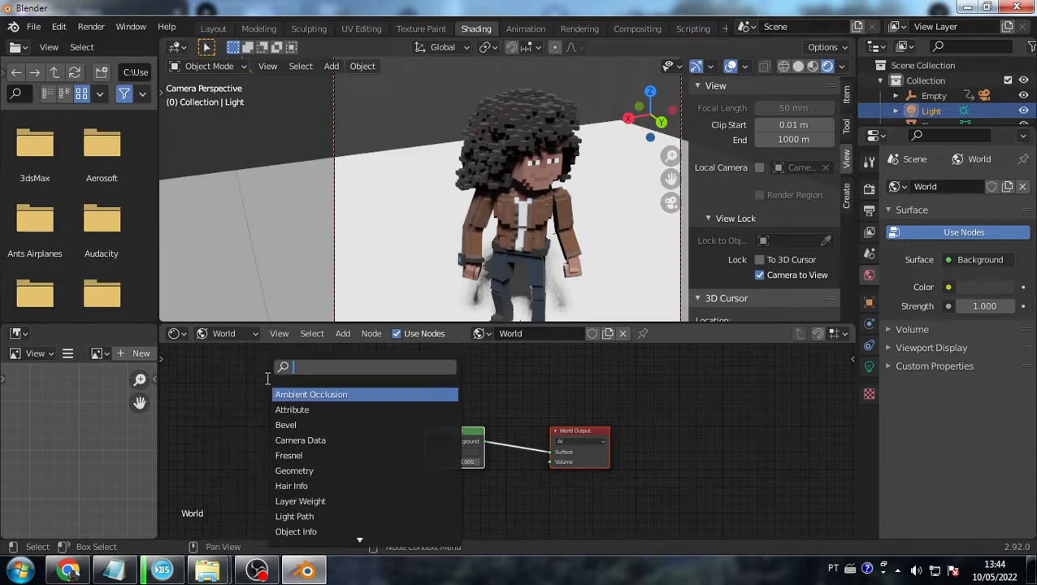
pyautogui.write('gradi')
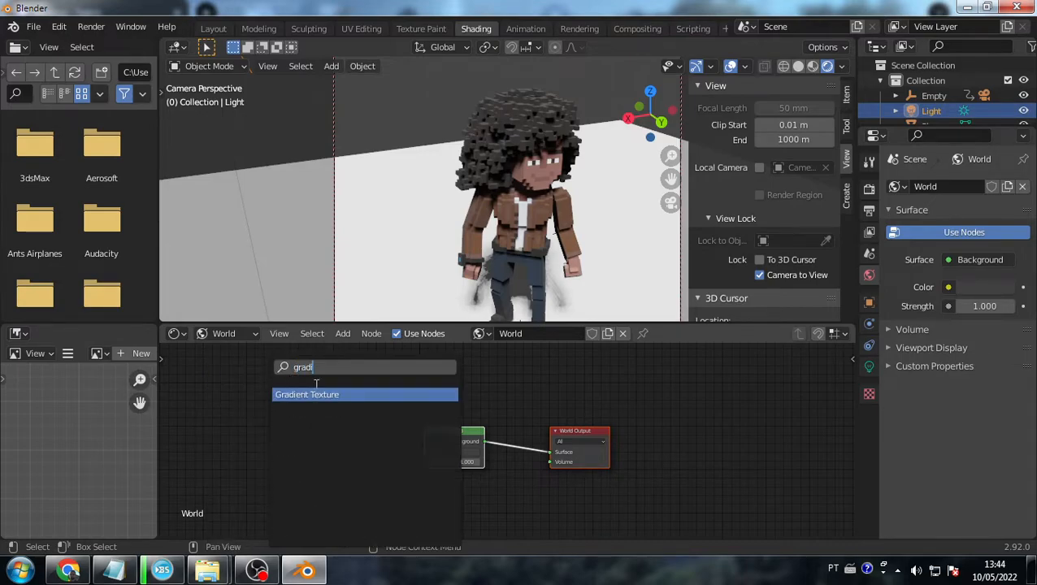
pyautogui.click(342, 394)
pyautogui.click(380, 434)
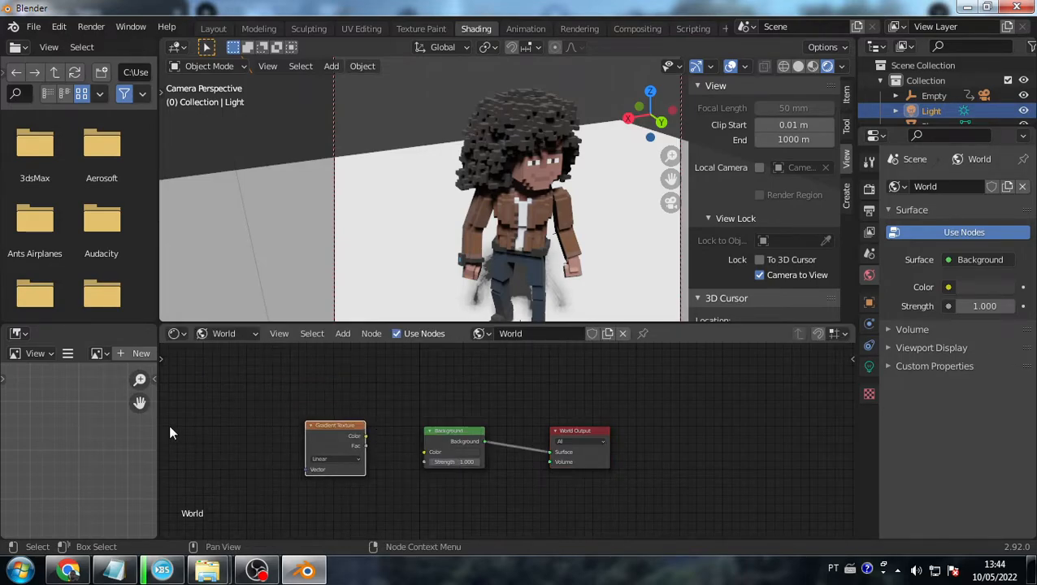
pyautogui.click(260, 448)
# - Add a ColorRamp node via search and drop it at the left
pyautogui.hotkey('shift', 'a')
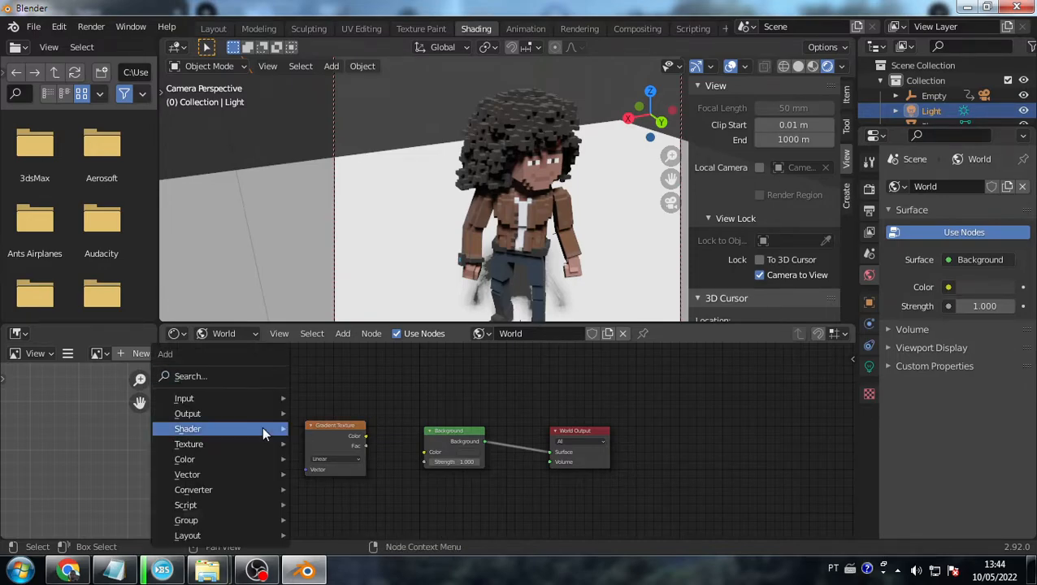
pyautogui.click(214, 377)
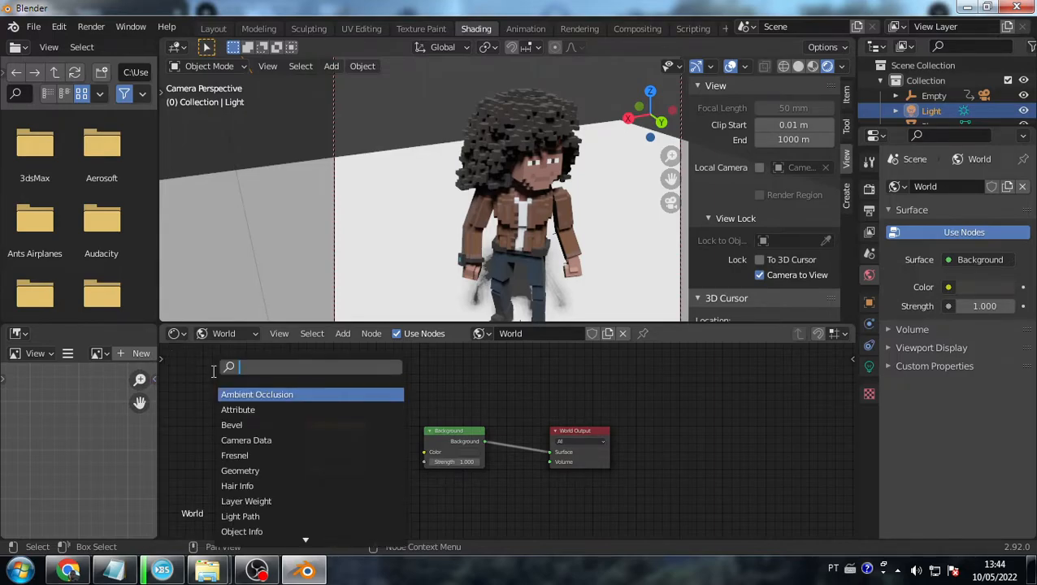
pyautogui.write('colo')
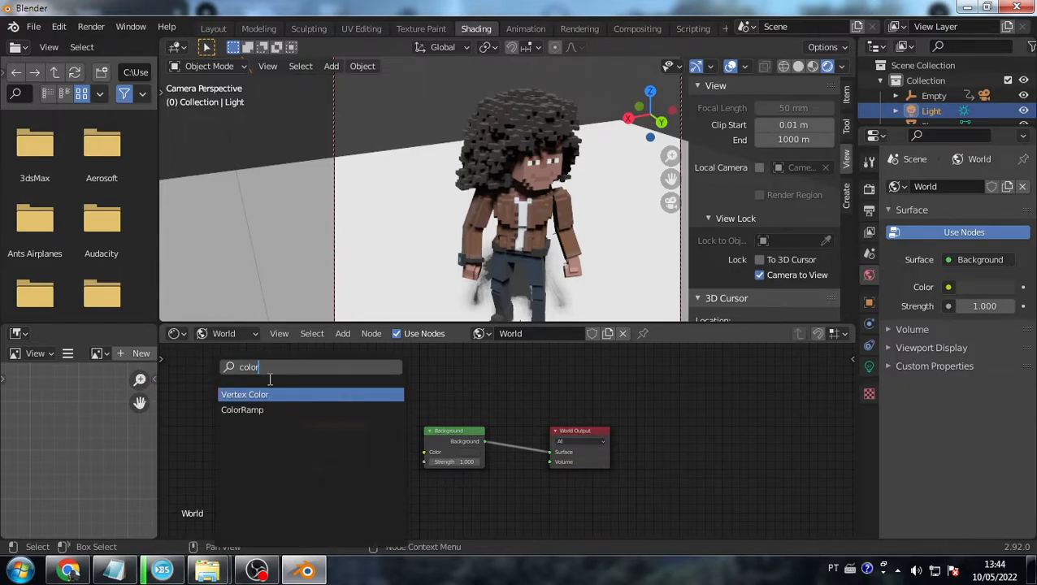
pyautogui.write('r')
pyautogui.click(252, 409)
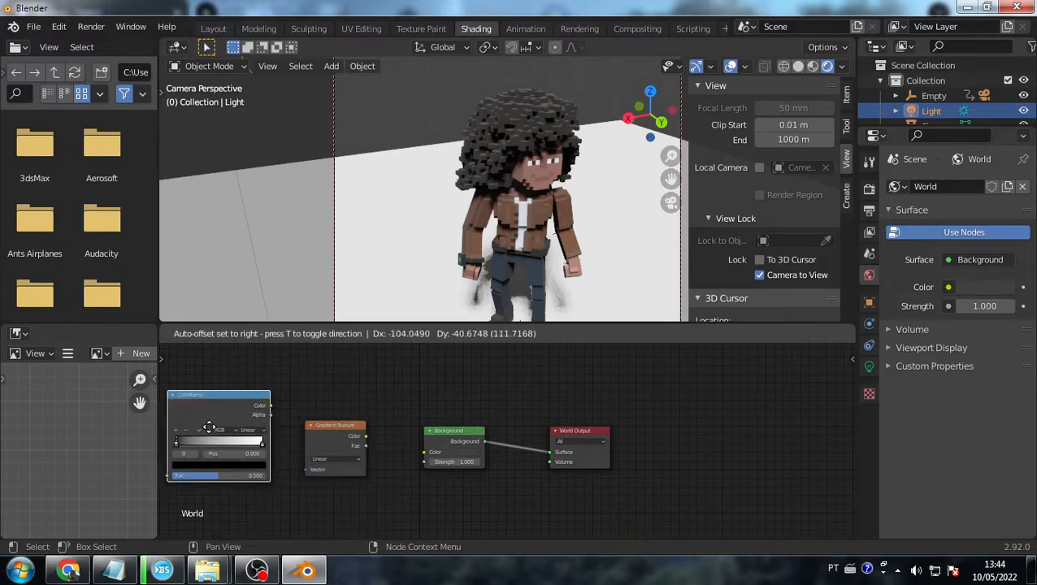
pyautogui.click(202, 429)
# - Arrange the nodes so ColorRamp sits between Gradient Texture and Background
pyautogui.moveTo(341, 428); pyautogui.dragTo(366, 408)
pyautogui.moveTo(237, 395); pyautogui.dragTo(266, 386)
pyautogui.moveTo(354, 419); pyautogui.dragTo(350, 432)
pyautogui.moveTo(259, 386); pyautogui.dragTo(377, 373)
pyautogui.moveTo(380, 466); pyautogui.dragTo(257, 476)
pyautogui.moveTo(365, 373); pyautogui.dragTo(340, 407)
pyautogui.moveTo(441, 436); pyautogui.dragTo(463, 435)
pyautogui.moveTo(329, 412); pyautogui.dragTo(343, 409)
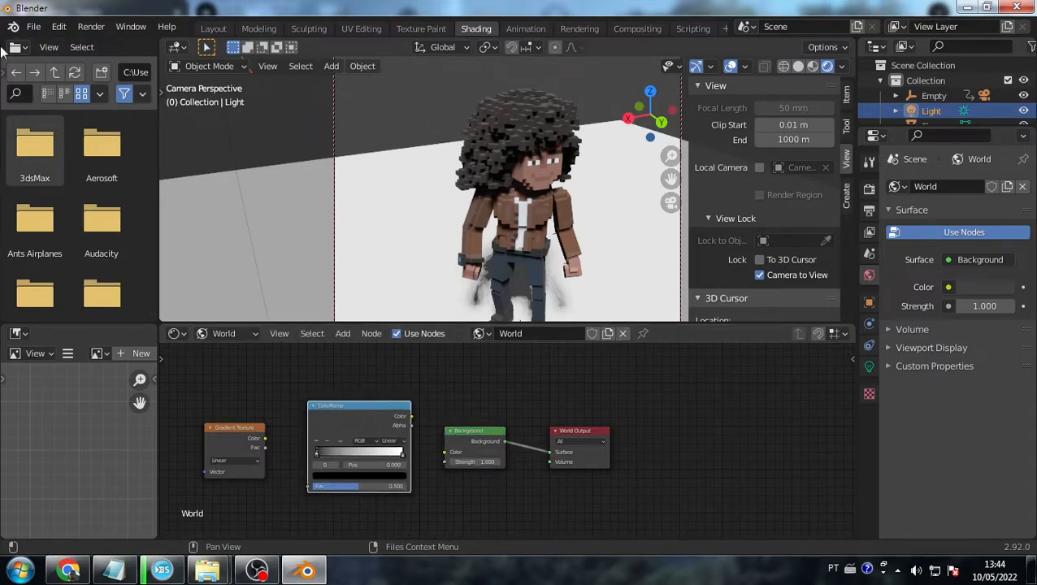
# - Open the recent CircularGradientScene.blend, choosing Don't Save for the untitled scene
pyautogui.click(35, 26)
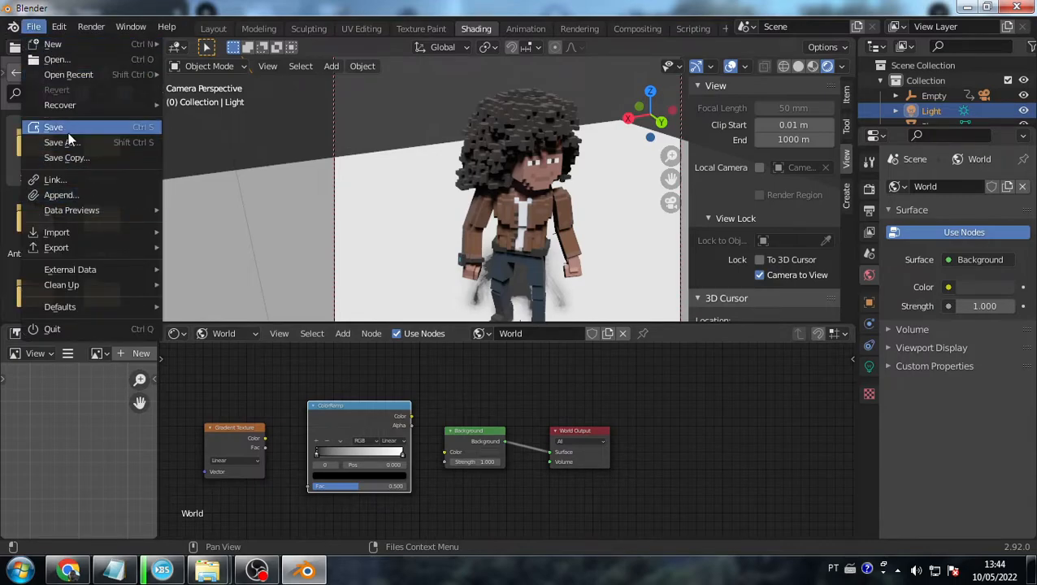
pyautogui.moveTo(68, 74)
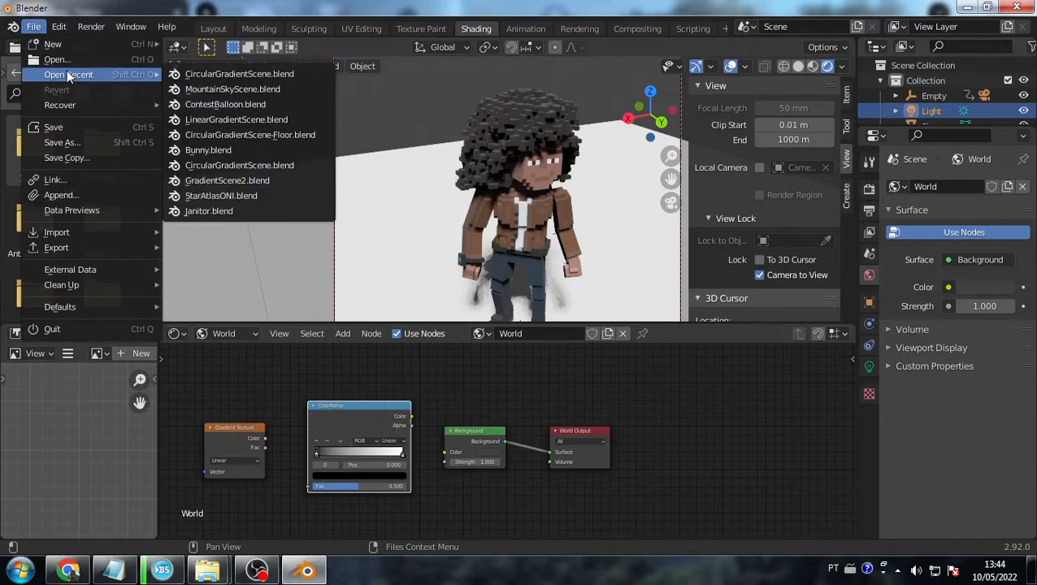
pyautogui.click(236, 74)
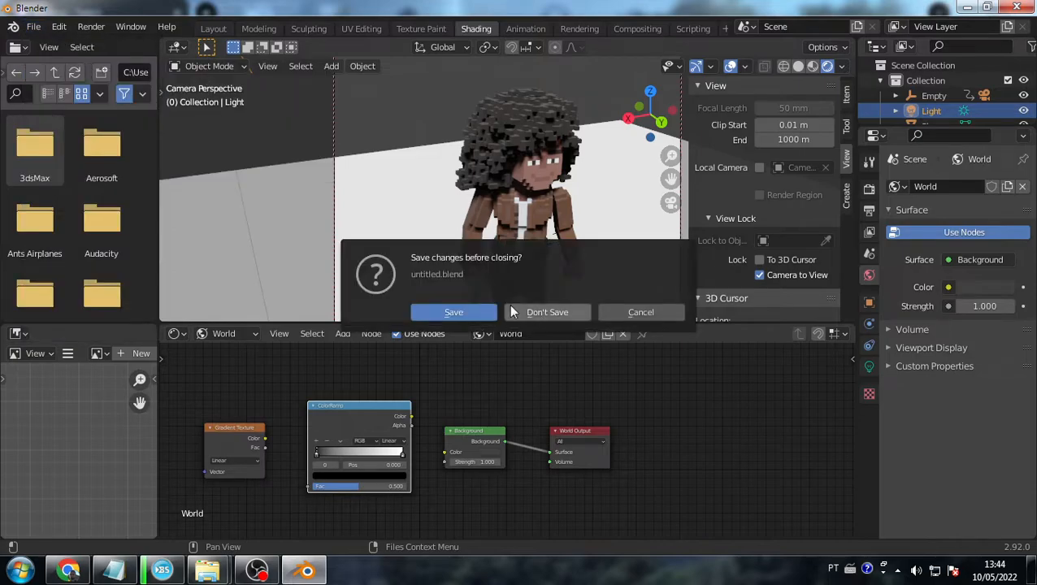
pyautogui.click(515, 309)
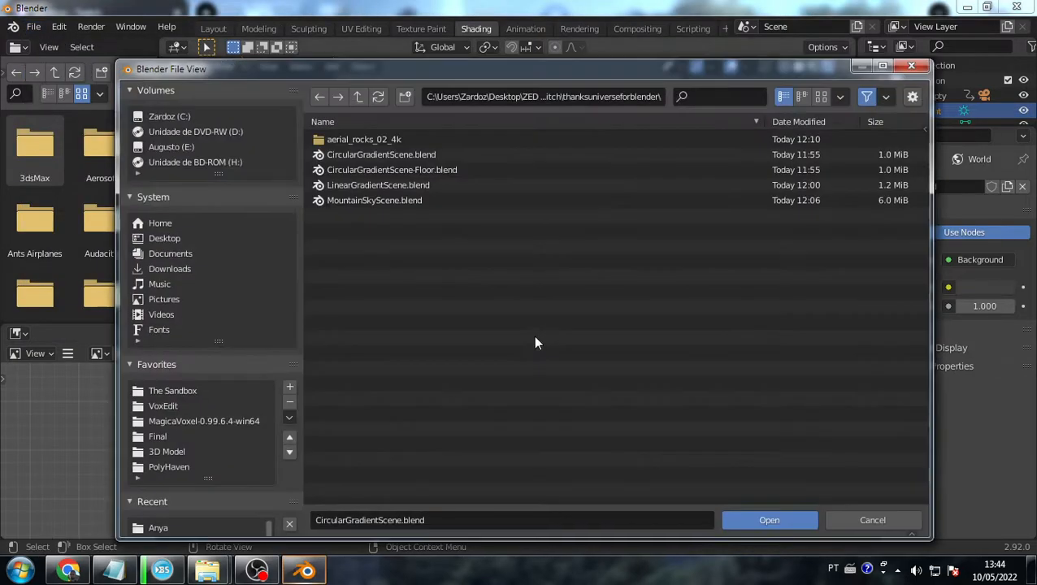
pyautogui.hotkey('alt', 'Tab')
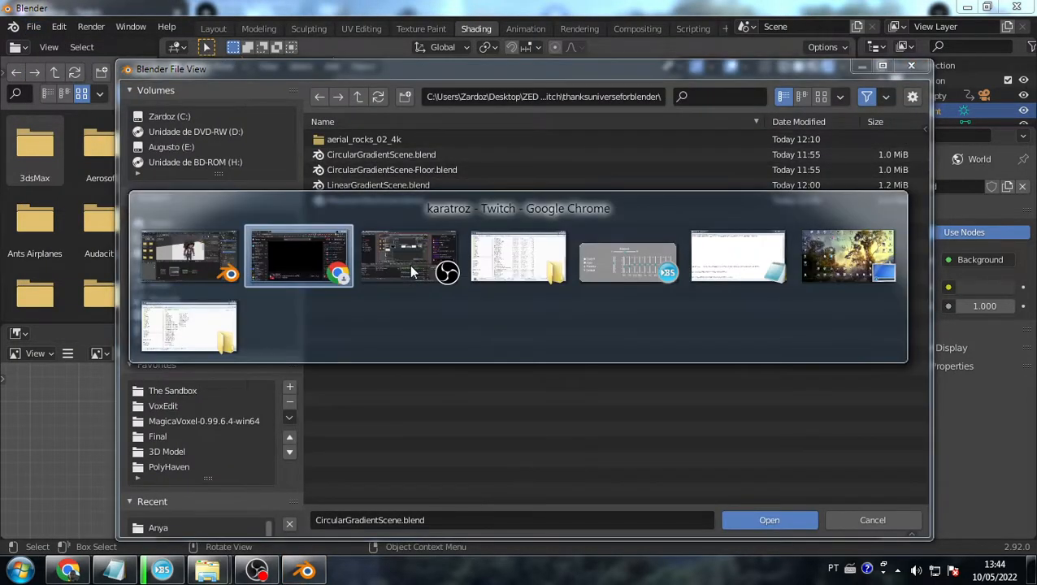
# - Send the !blender command in the OBS stream chat
pyautogui.hotkey('alt', 'Tab')
pyautogui.hotkey('alt', 'Tab')
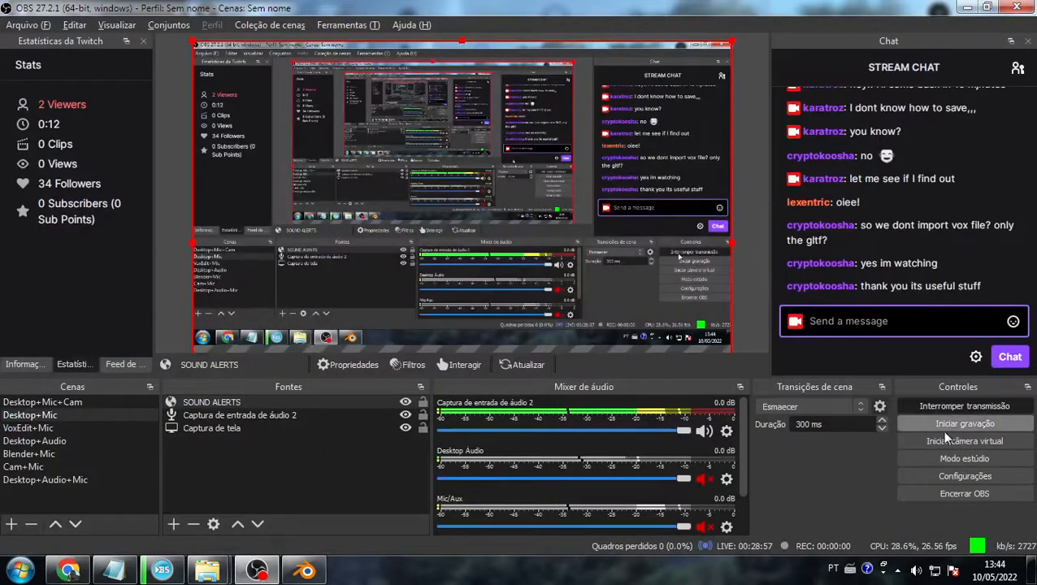
pyautogui.write('I')
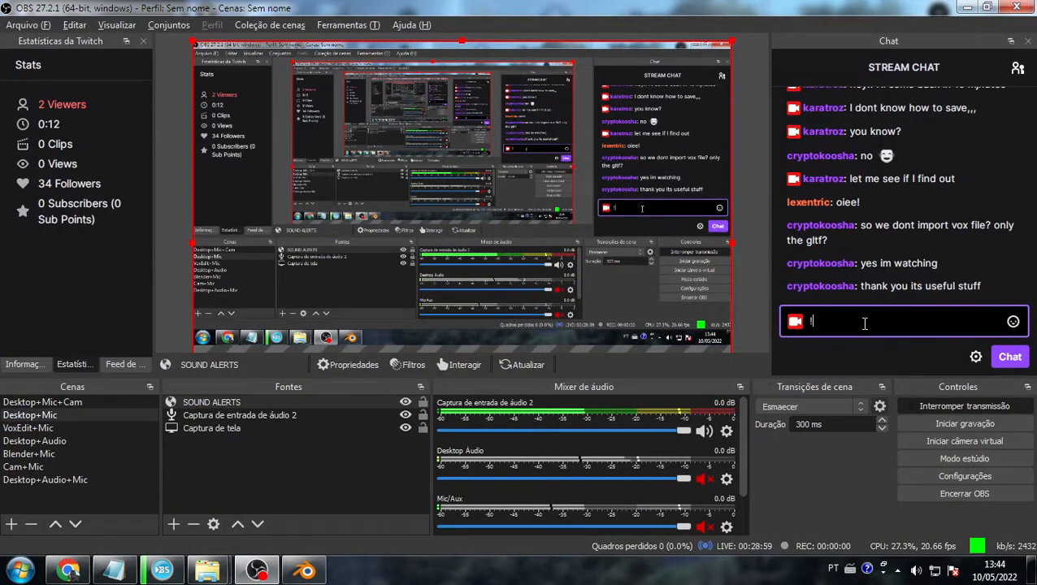
pyautogui.write('blender')
pyautogui.press('Return')
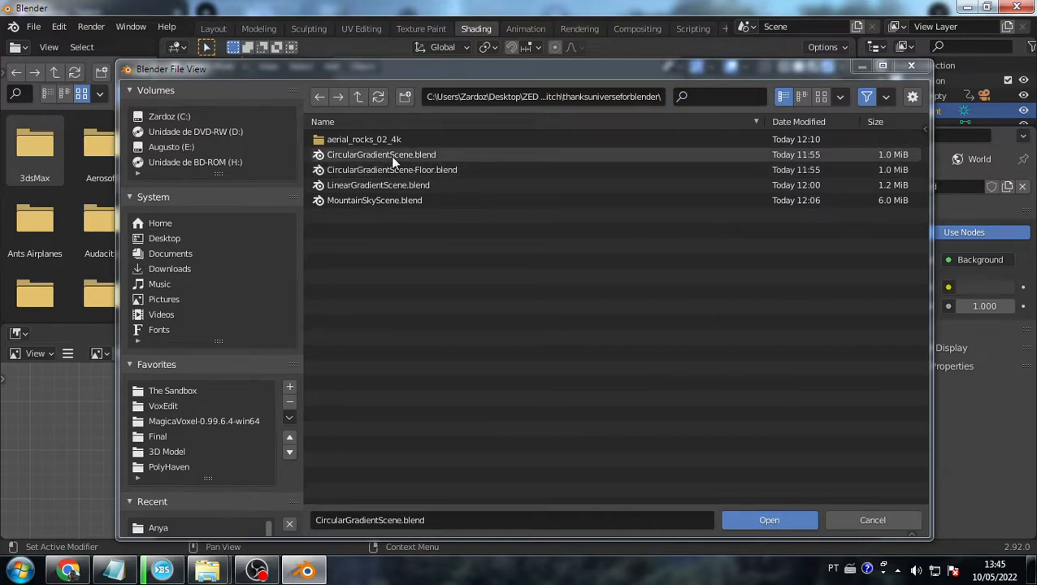
# - Browse the gradient scene files and open CircularGradientScene.blend
pyautogui.moveTo(455, 73); pyautogui.dragTo(449, 70)
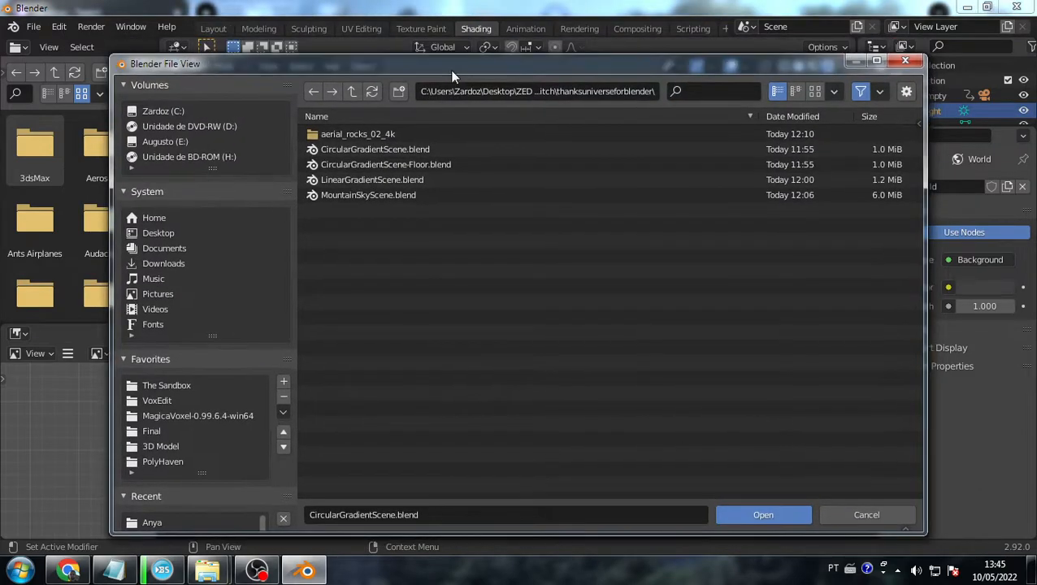
pyautogui.click(351, 150)
pyautogui.click(365, 164)
pyautogui.click(376, 180)
pyautogui.click(385, 196)
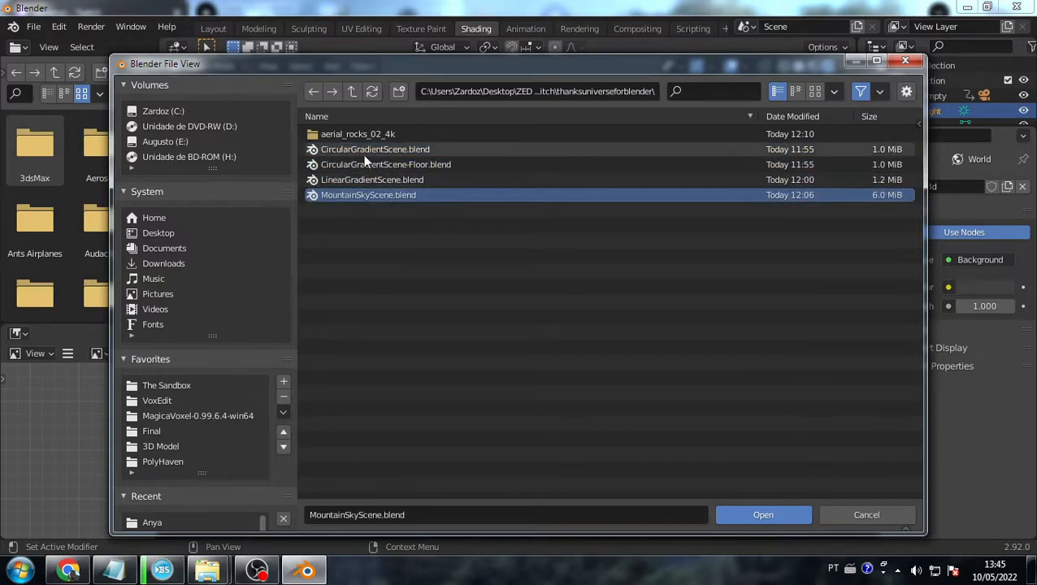
pyautogui.click(359, 148)
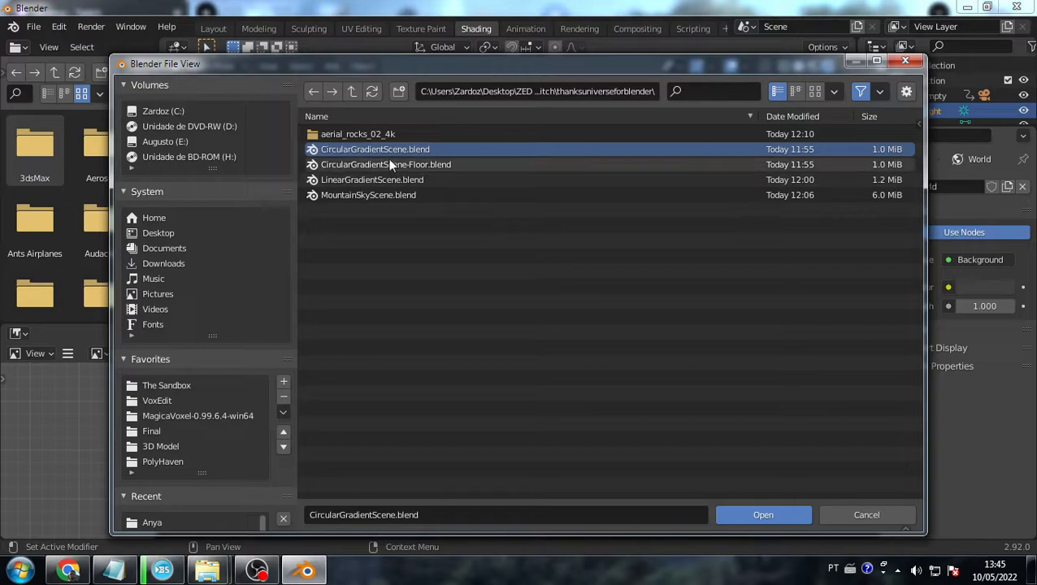
pyautogui.doubleClick(382, 150)
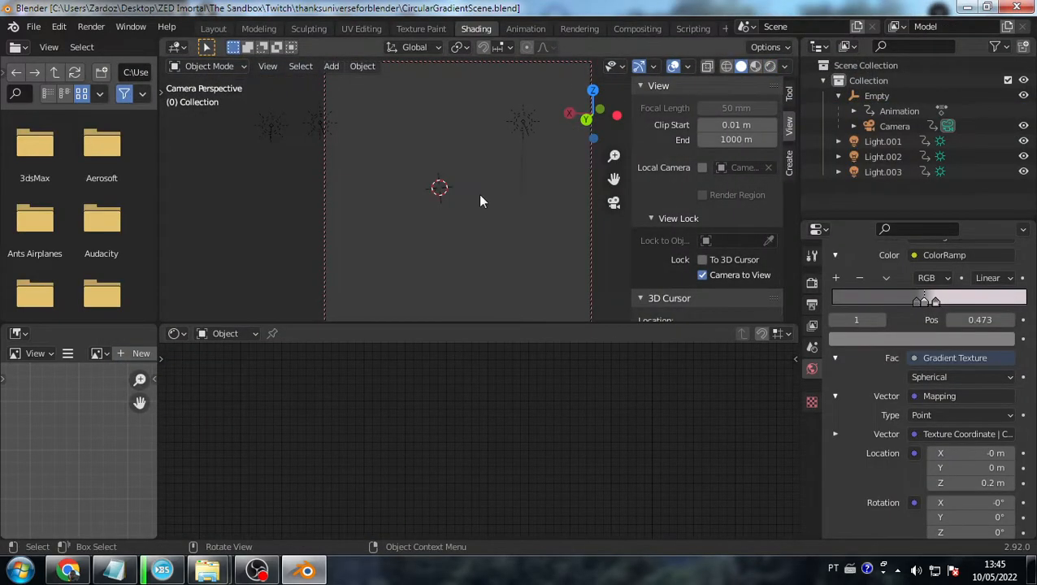
# - Switch the viewport to Rendered shading and display the World node tree zoomed to fit
pyautogui.click(771, 67)
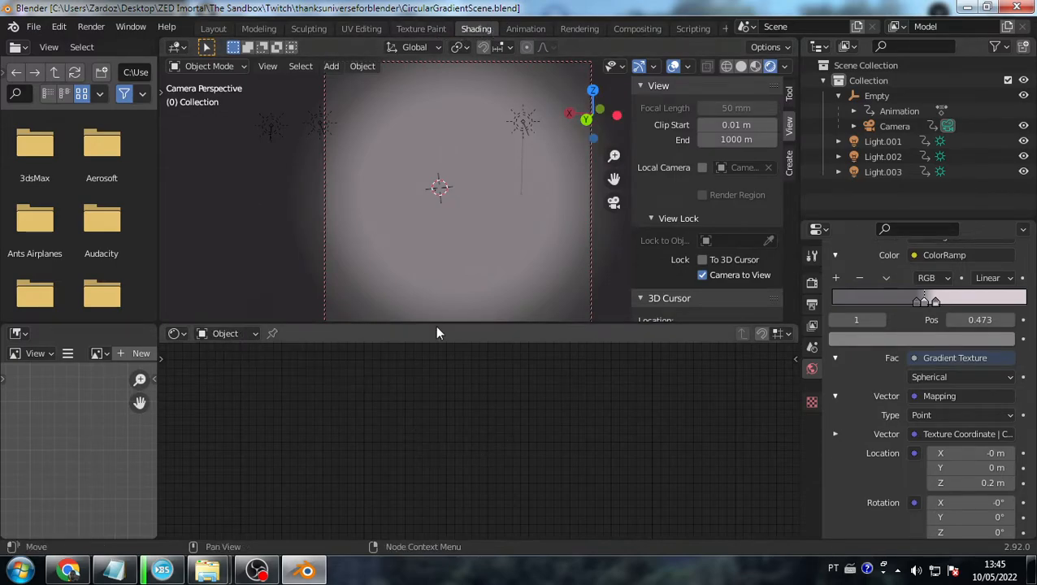
pyautogui.click(228, 334)
pyautogui.click(227, 368)
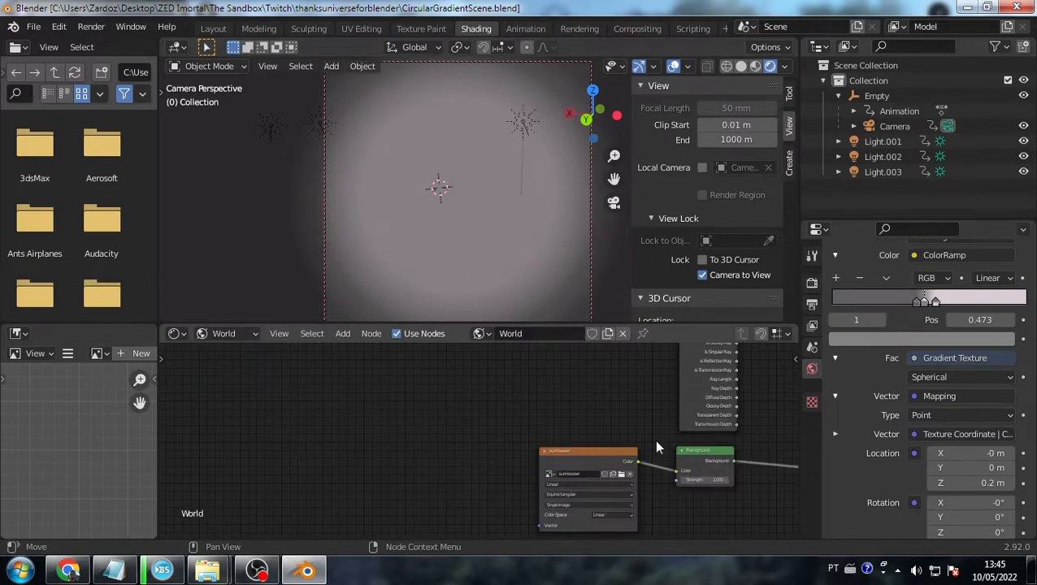
pyautogui.scroll(-6, 655, 443)
pyautogui.click(506, 452)
pyautogui.scroll(3, 497, 478)
pyautogui.scroll(-2, 483, 467)
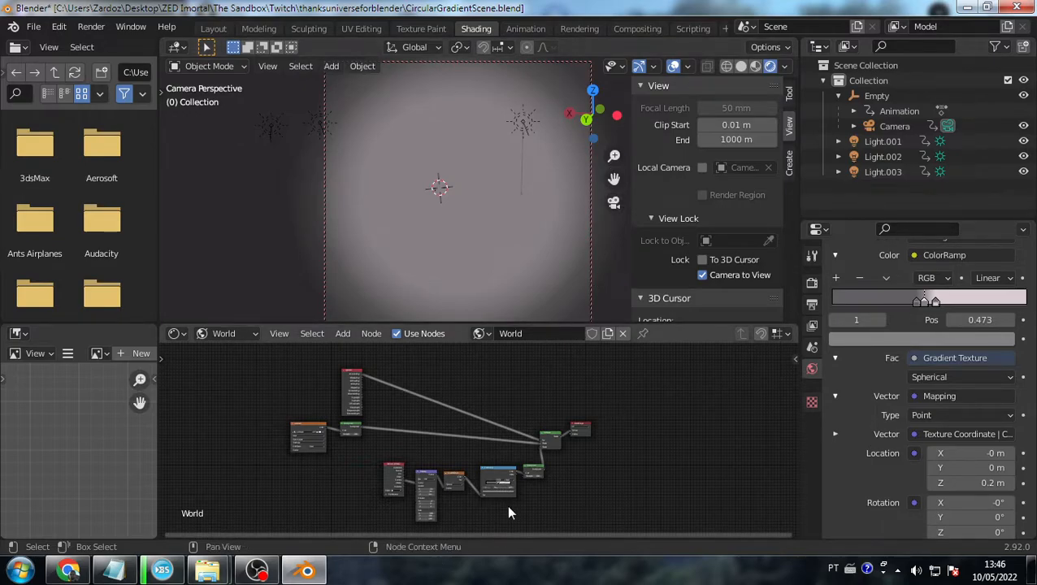
# - Select the World Output node and reframe the Background, Mix Shader and World Output nodes
pyautogui.scroll(2, 508, 511)
pyautogui.scroll(6, 508, 510)
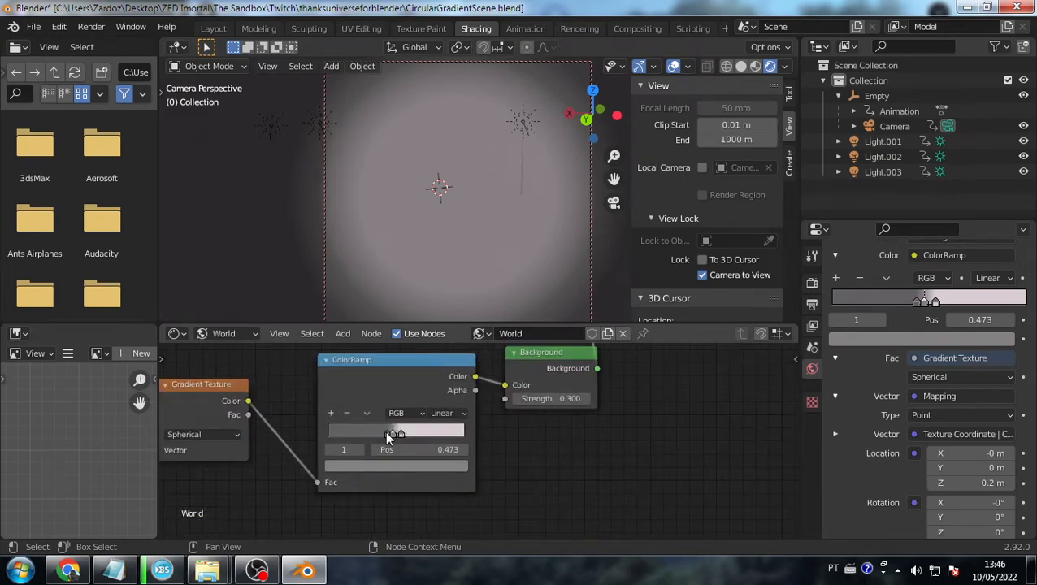
pyautogui.scroll(-6, 410, 390)
pyautogui.scroll(5, 421, 399)
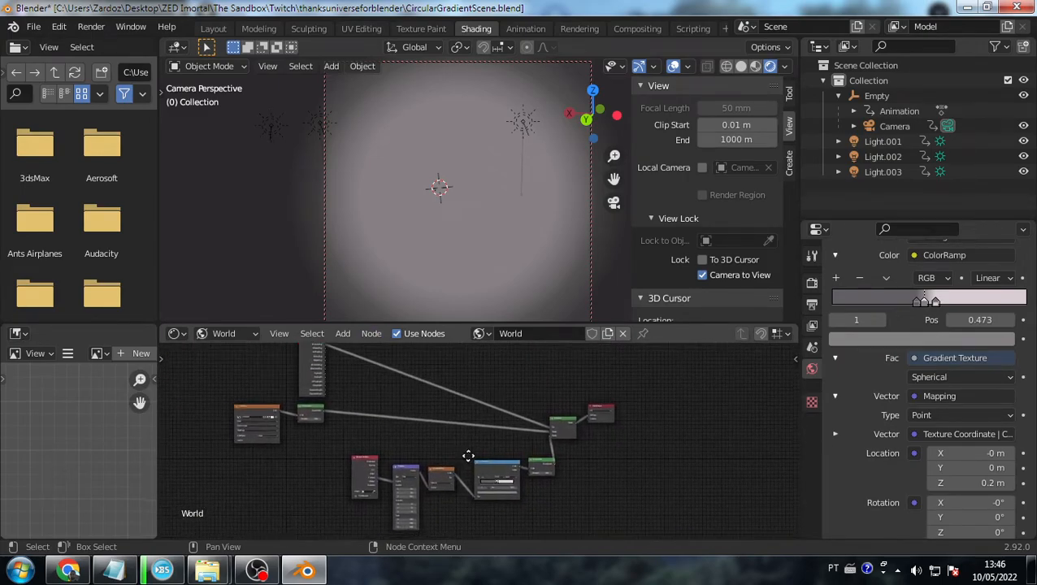
pyautogui.scroll(5, 558, 474)
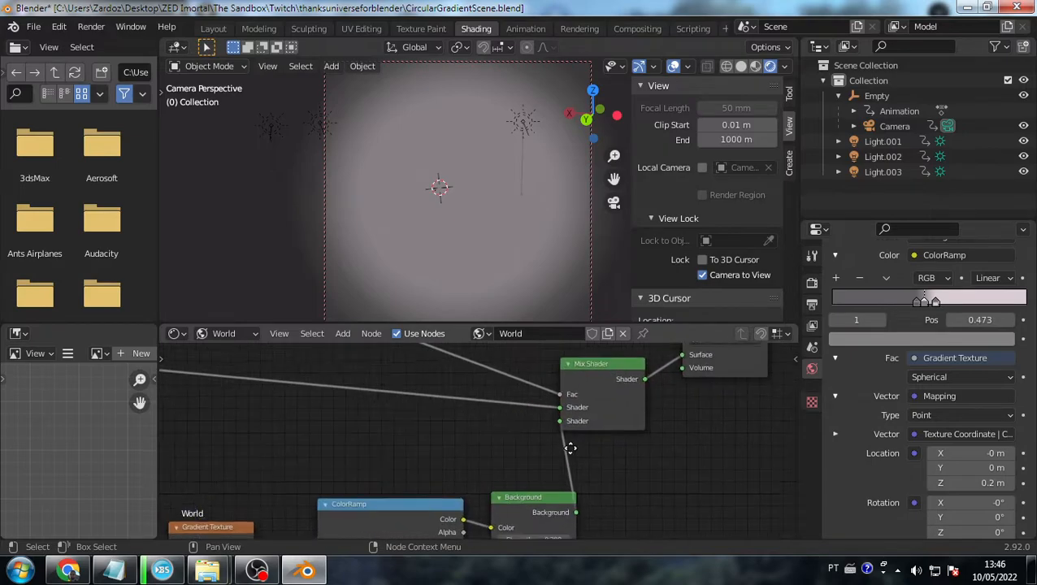
pyautogui.click(522, 380)
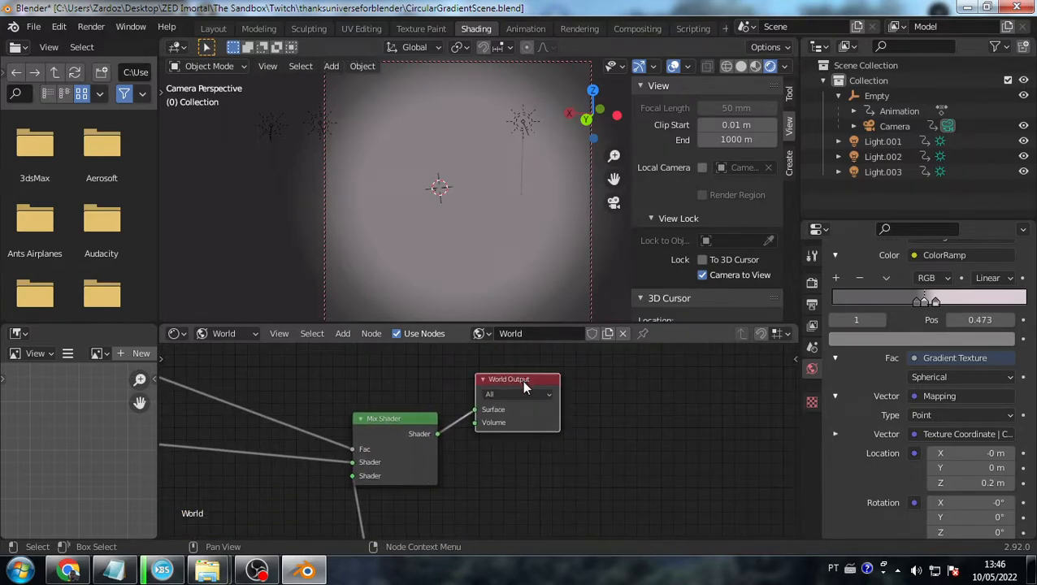
pyautogui.moveTo(497, 451); pyautogui.dragTo(485, 425, button='middle')
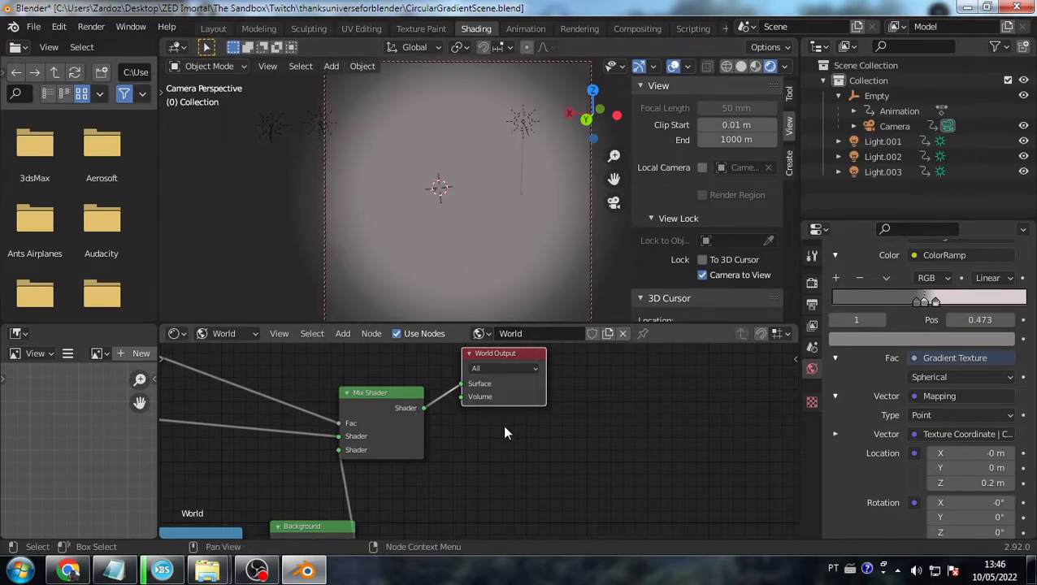
pyautogui.moveTo(408, 464); pyautogui.dragTo(435, 443, button='middle')
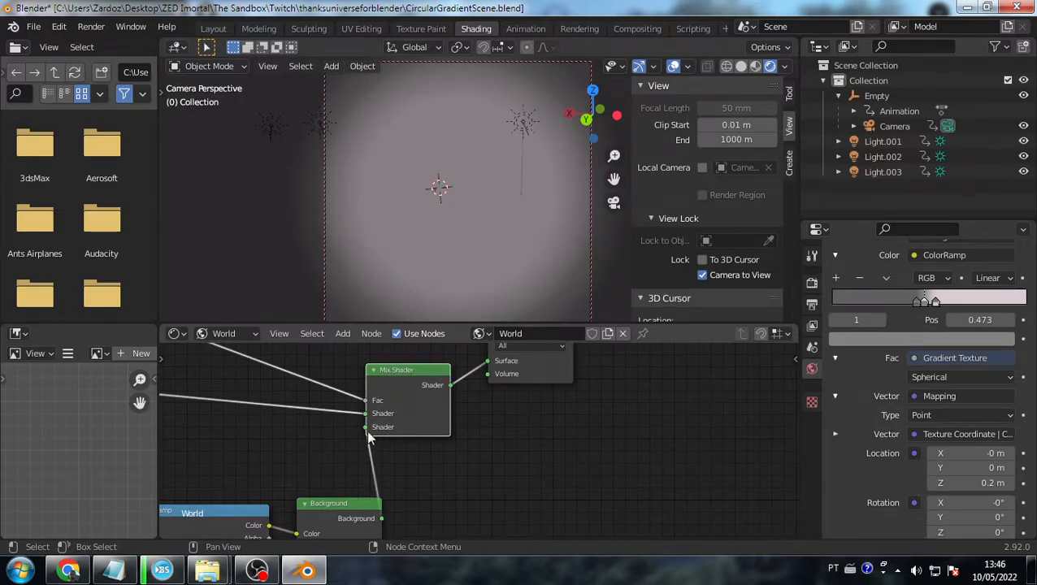
# - Pan the World node tree to reveal and select the Light Path node
pyautogui.scroll(-5, 361, 441)
pyautogui.moveTo(361, 442); pyautogui.dragTo(463, 531, button='middle')
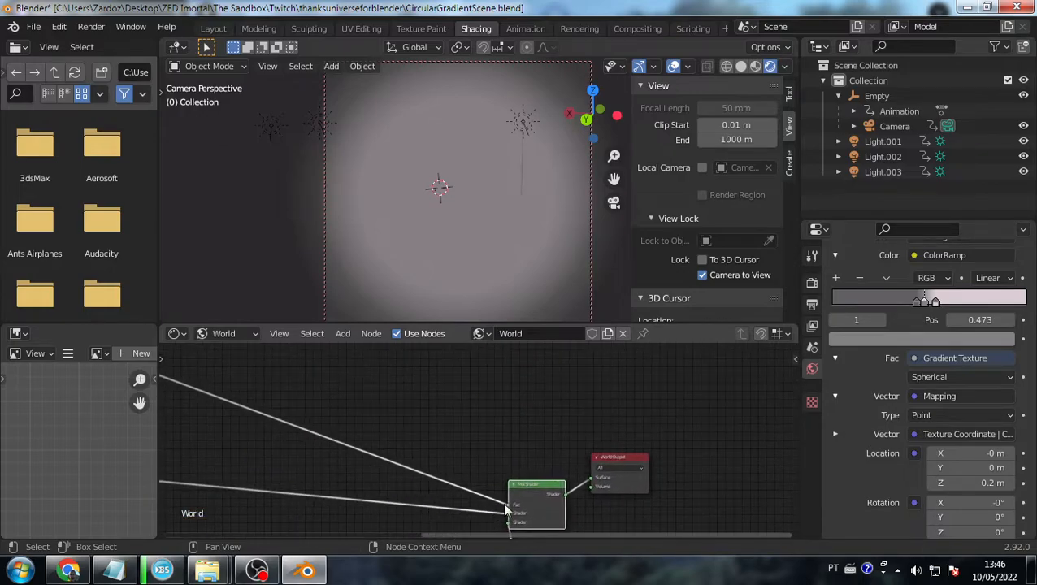
pyautogui.scroll(4, 510, 498)
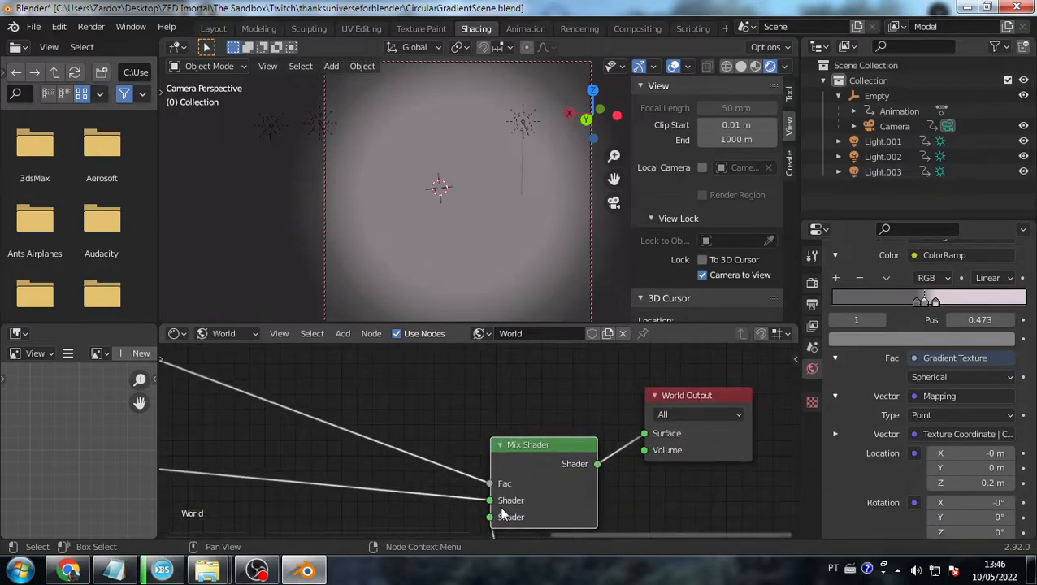
pyautogui.scroll(-4, 471, 455)
pyautogui.moveTo(341, 400); pyautogui.dragTo(634, 485, button='middle')
pyautogui.scroll(3, 372, 420)
pyautogui.moveTo(372, 420); pyautogui.dragTo(439, 468, button='middle')
pyautogui.scroll(4, 313, 372)
pyautogui.click(348, 394)
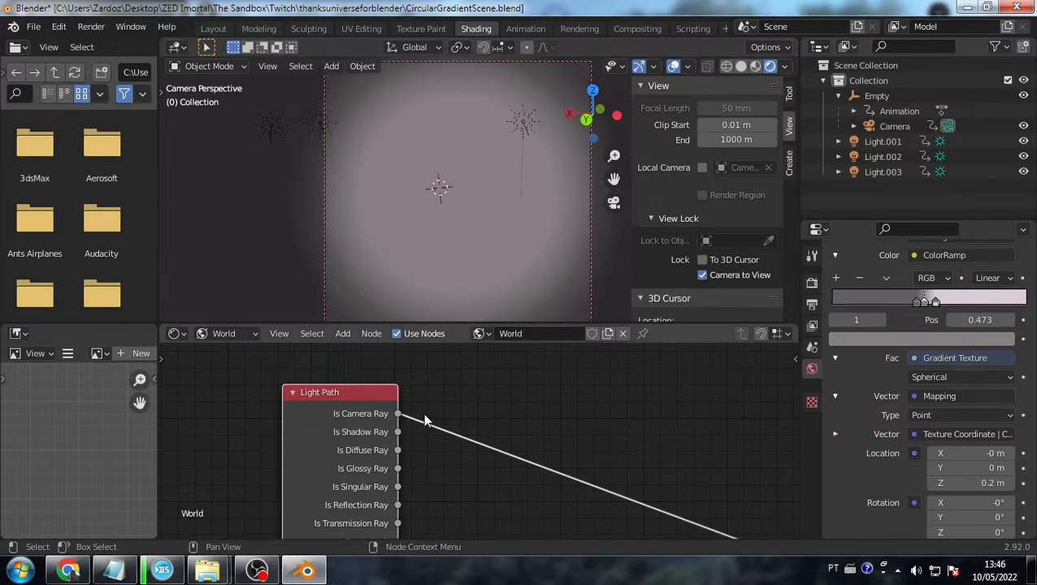
# - Rotate the Empty to 146° around Z in the sidebar
pyautogui.click(874, 98)
pyautogui.moveTo(734, 216)
pyautogui.mouseDown()
pyautogui.moveTo(862, 217)
pyautogui.moveTo(740, 227)
pyautogui.mouseUp()
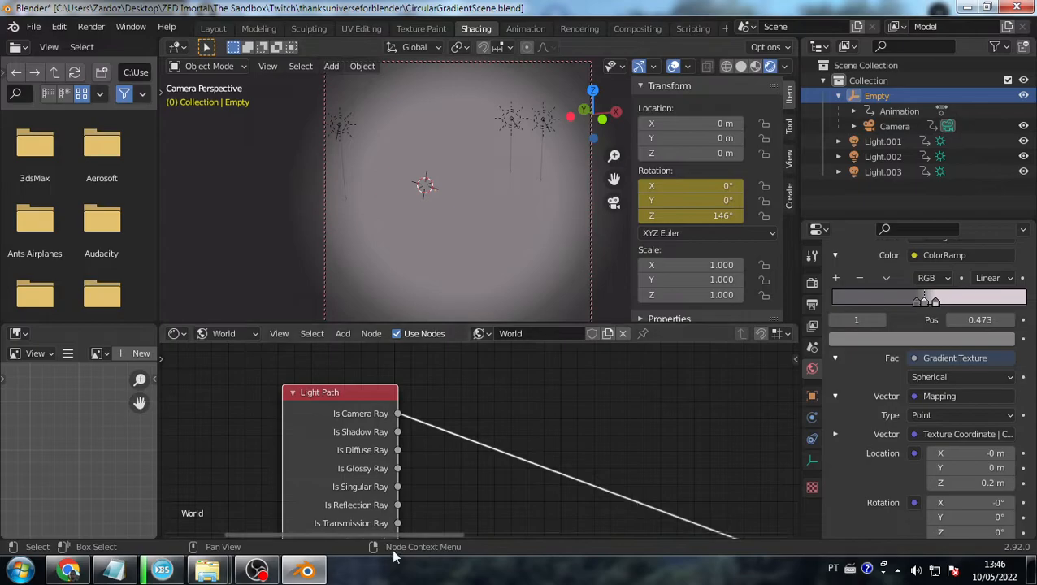
pyautogui.scroll(-1, 349, 410)
pyautogui.scroll(-4, 349, 409)
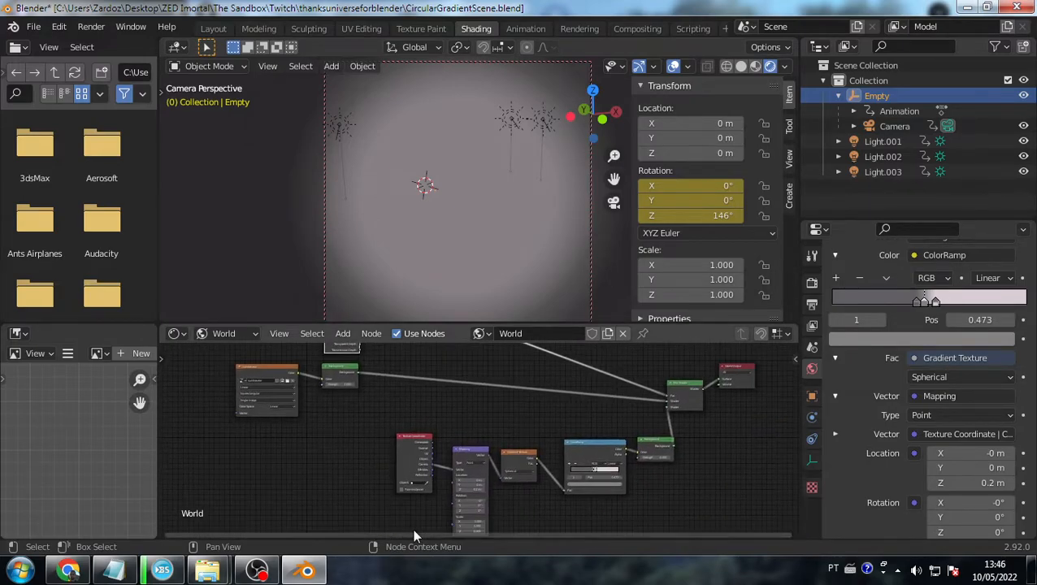
pyautogui.scroll(3, 556, 495)
# - Inspect the Texture Coordinate and Mapping nodes, checking Mapping's rotation and scale values
pyautogui.moveTo(558, 496); pyautogui.dragTo(597, 441, button='middle')
pyautogui.scroll(6, 469, 410)
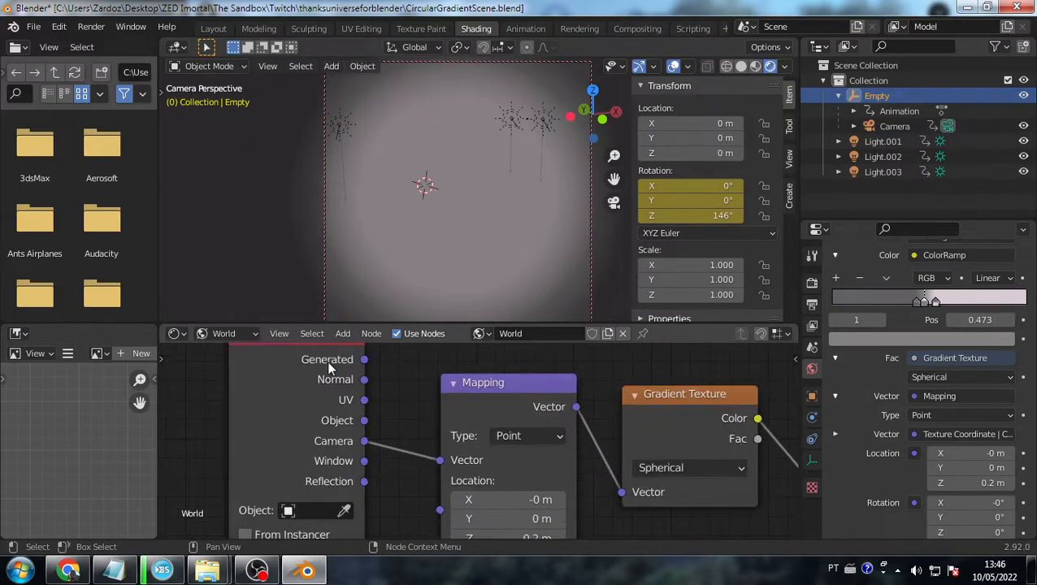
pyautogui.scroll(-3, 324, 372)
pyautogui.click(331, 364)
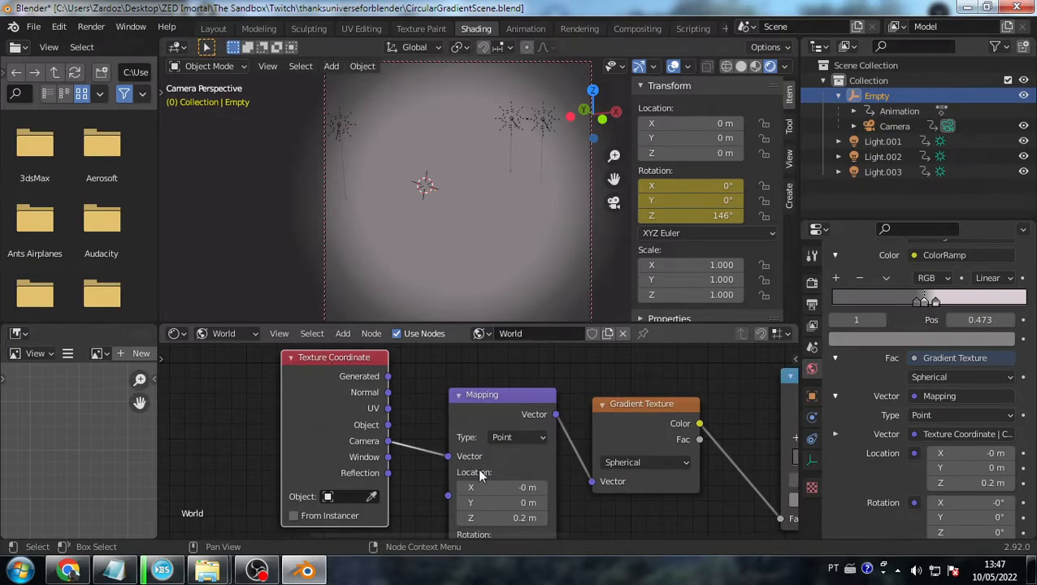
pyautogui.scroll(-4, 481, 473)
pyautogui.moveTo(525, 485); pyautogui.dragTo(527, 400, button='middle')
pyautogui.moveTo(506, 449); pyautogui.dragTo(482, 457, button='middle')
pyautogui.click(477, 385)
pyautogui.scroll(-5, 476, 385)
pyautogui.moveTo(476, 385); pyautogui.dragTo(452, 418, button='middle')
pyautogui.scroll(6, 463, 412)
# - Reposition the Gradient Texture and Mapping nodes in the World chain
pyautogui.moveTo(523, 369); pyautogui.dragTo(551, 377)
pyautogui.moveTo(438, 351); pyautogui.dragTo(454, 365)
pyautogui.moveTo(544, 388); pyautogui.dragTo(528, 380)
pyautogui.click(434, 401)
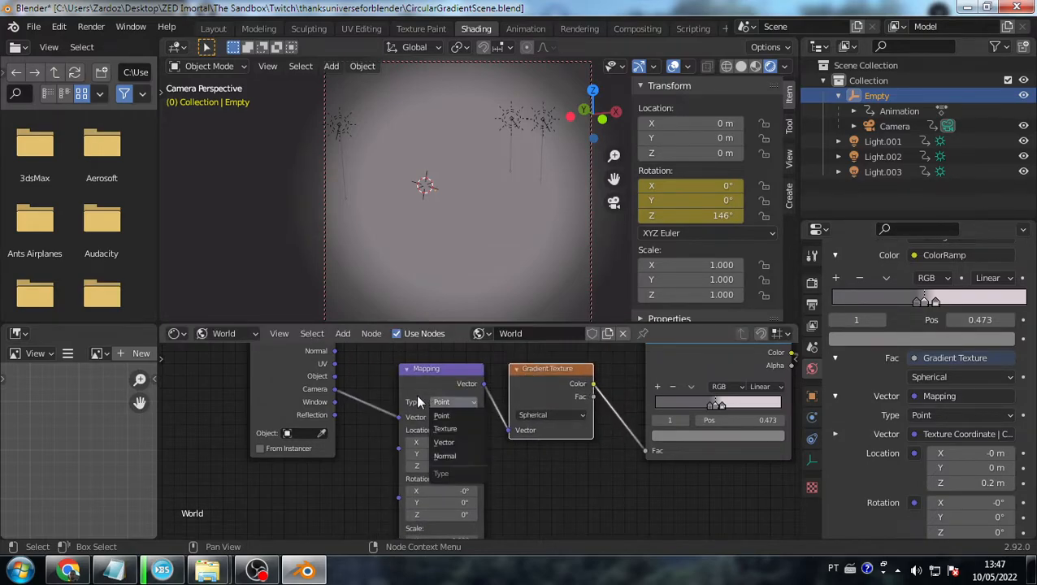
pyautogui.scroll(-3, 453, 374)
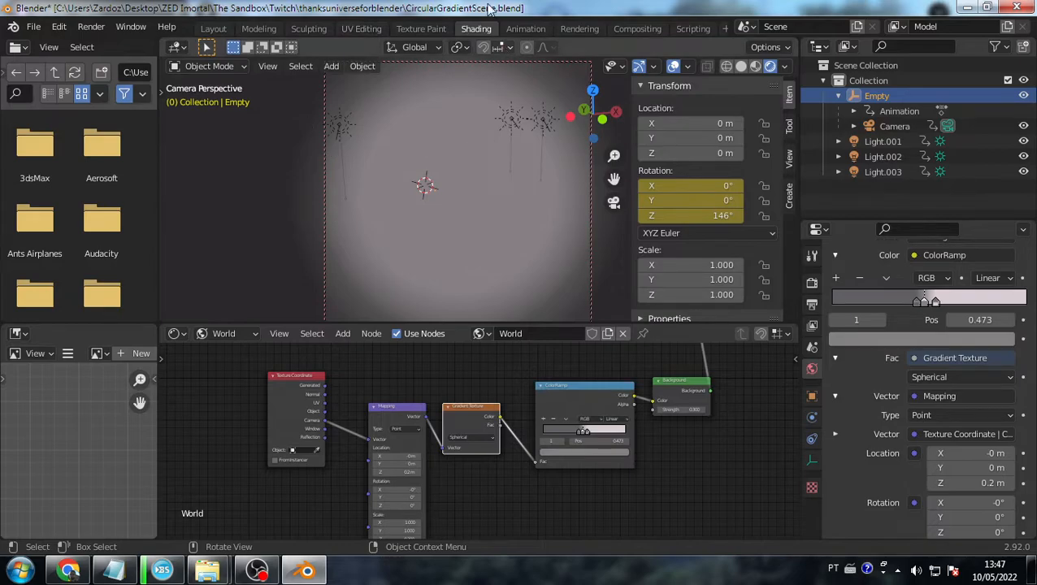
pyautogui.scroll(5, 646, 473)
pyautogui.scroll(-2, 411, 510)
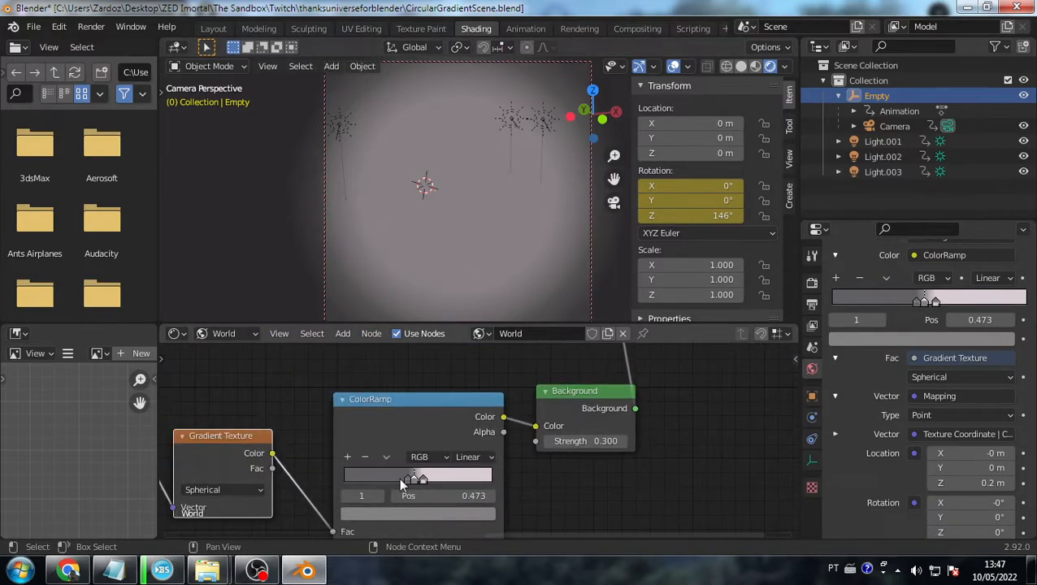
# - Drag the first ColorRamp stop from 0.286 to 0.368 to sharpen the circular edge
pyautogui.click(405, 478)
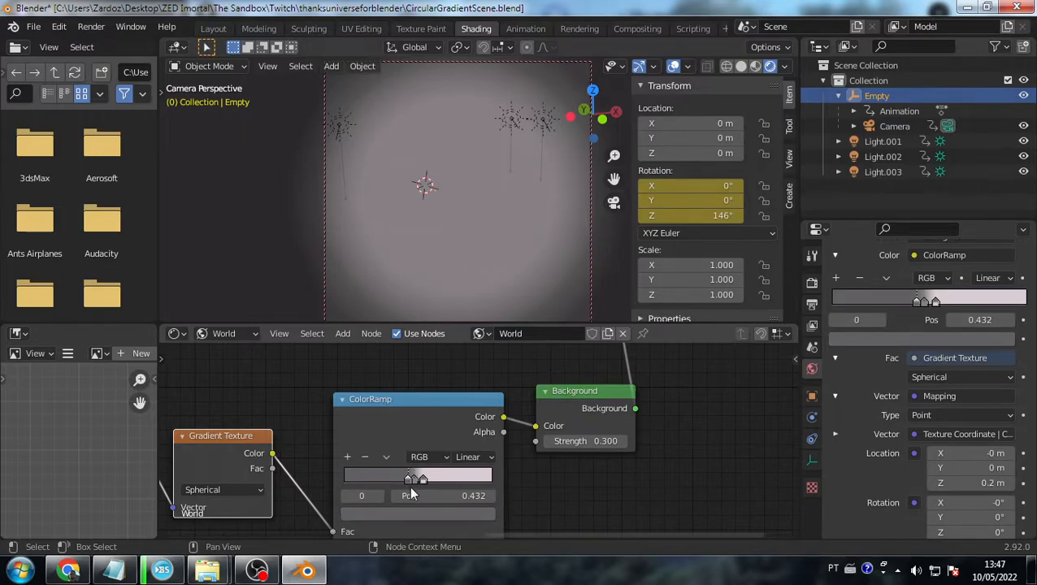
pyautogui.moveTo(406, 478)
pyautogui.mouseDown()
pyautogui.moveTo(379, 480)
pyautogui.moveTo(438, 477)
pyautogui.moveTo(407, 477)
pyautogui.moveTo(417, 477)
pyautogui.mouseUp()
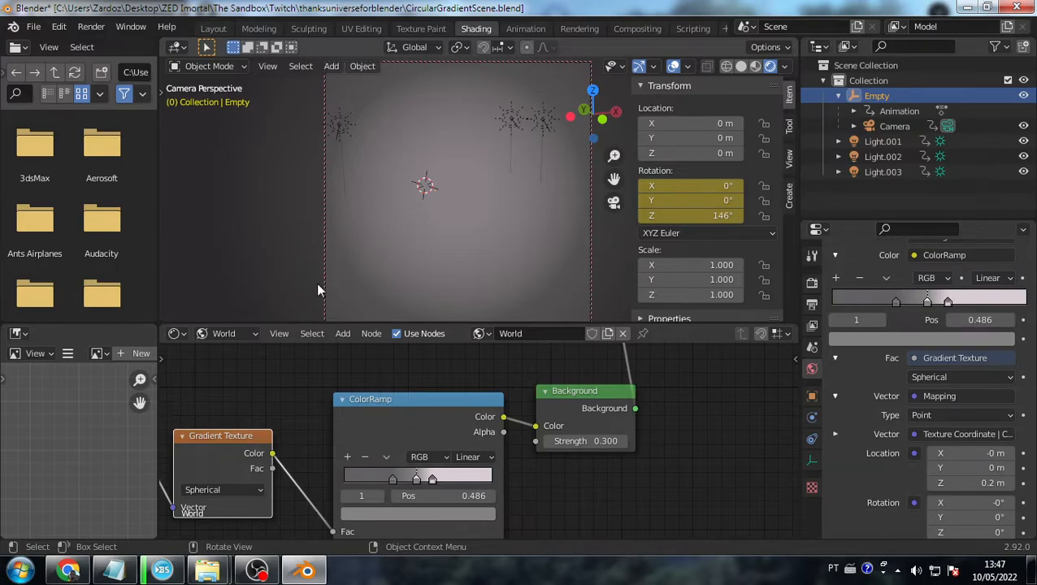
pyautogui.moveTo(393, 478); pyautogui.dragTo(418, 480)
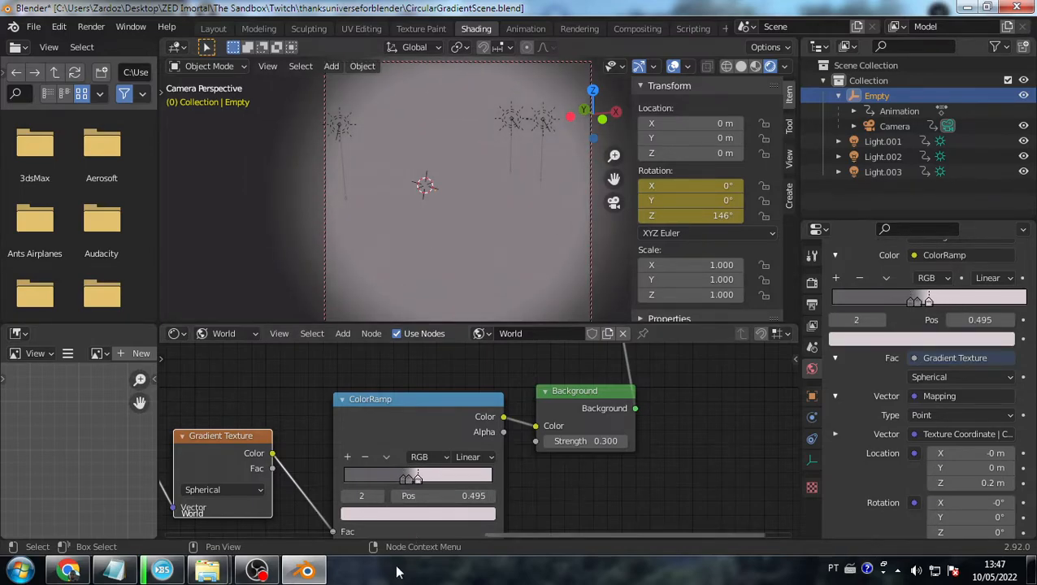
pyautogui.scroll(-2, 452, 469)
pyautogui.scroll(1, 428, 509)
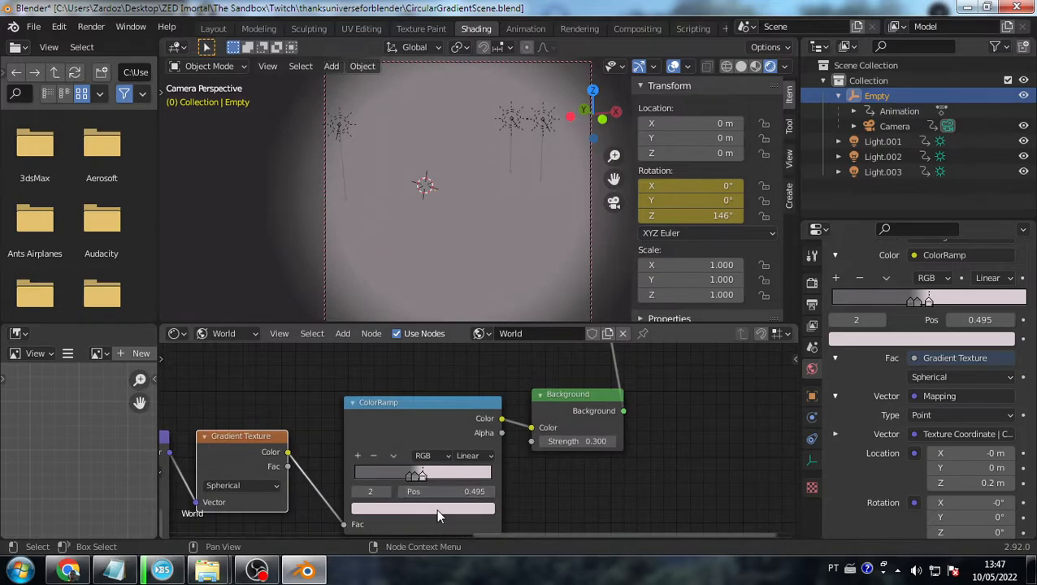
# - Colour the active ColorRamp stop bright green and the grey stop dark green
pyautogui.click(435, 508)
pyautogui.click(373, 341)
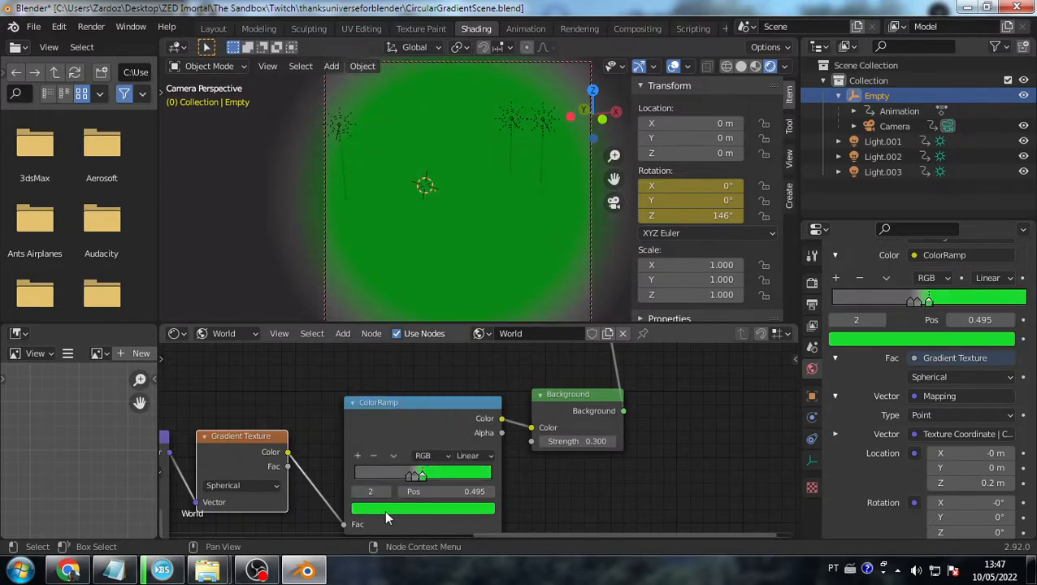
pyautogui.click(413, 478)
pyautogui.click(424, 508)
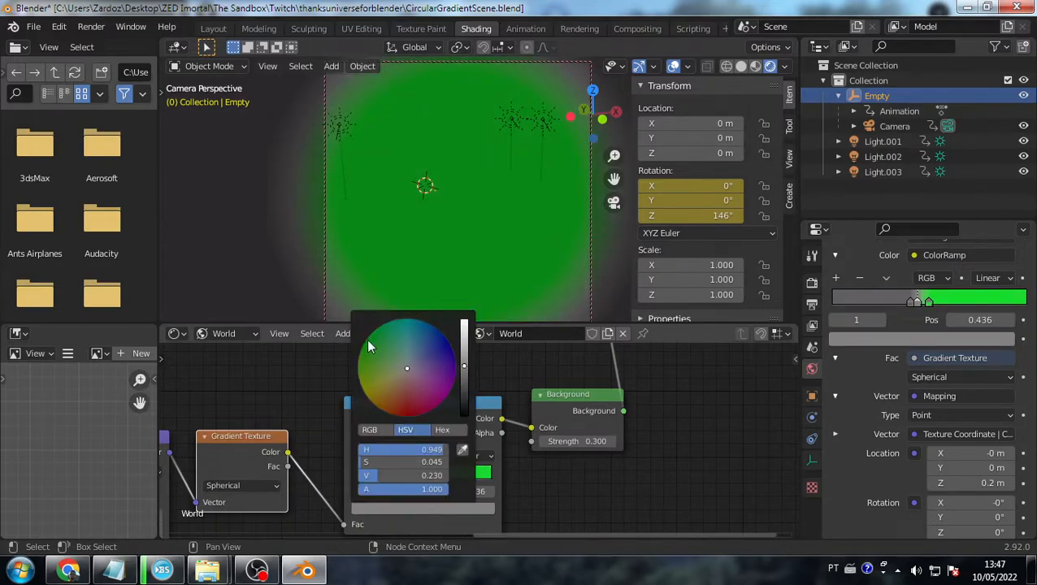
pyautogui.click(364, 340)
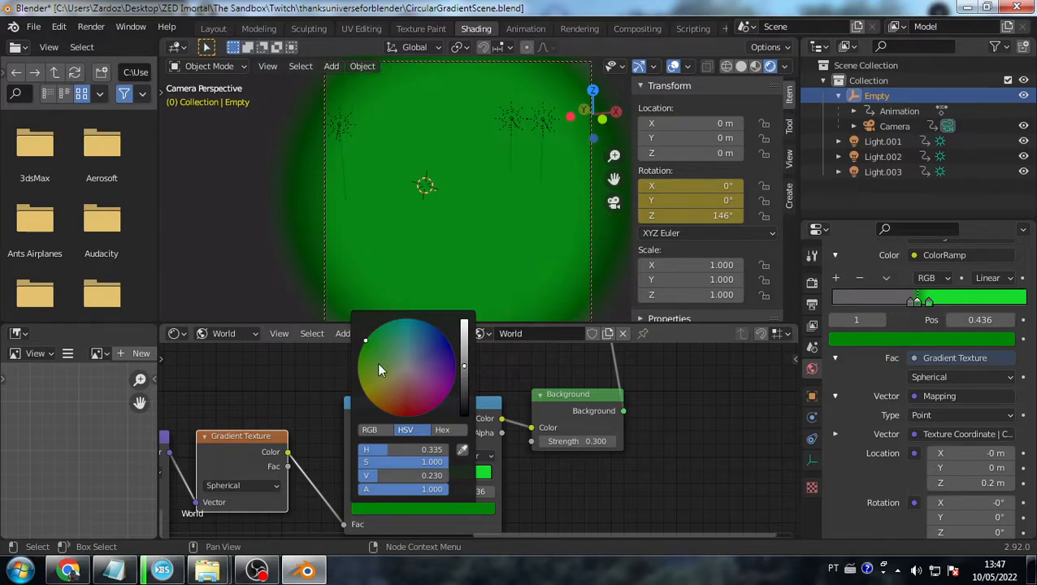
pyautogui.moveTo(464, 365)
pyautogui.mouseDown()
pyautogui.moveTo(464, 394)
pyautogui.moveTo(464, 350)
pyautogui.moveTo(464, 377)
pyautogui.mouseUp()
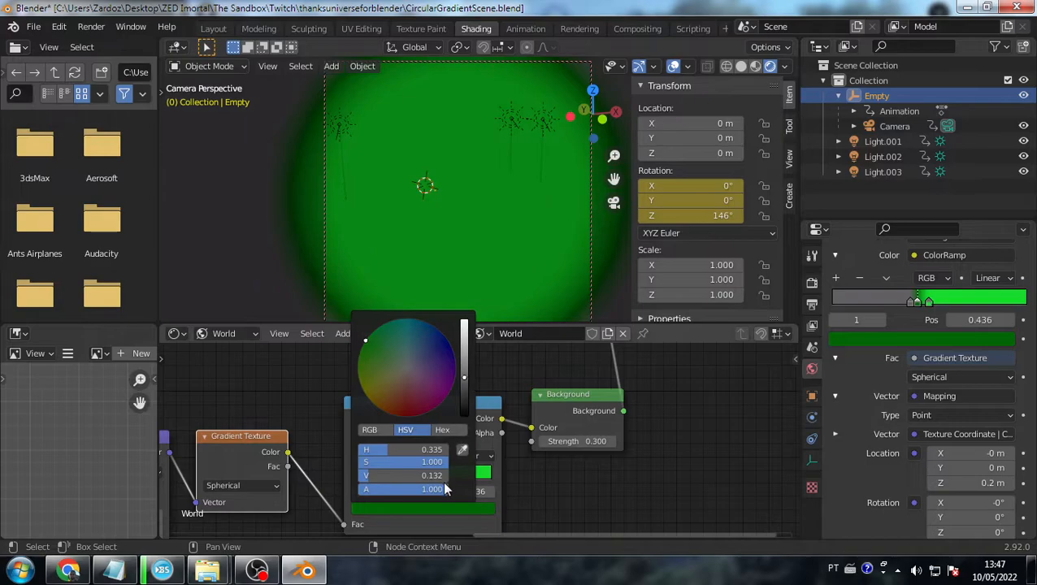
# - Move the dark-green stop to 0.400, add a stop, and slide the leftmost to 0.386
pyautogui.click(415, 501)
pyautogui.click(410, 477)
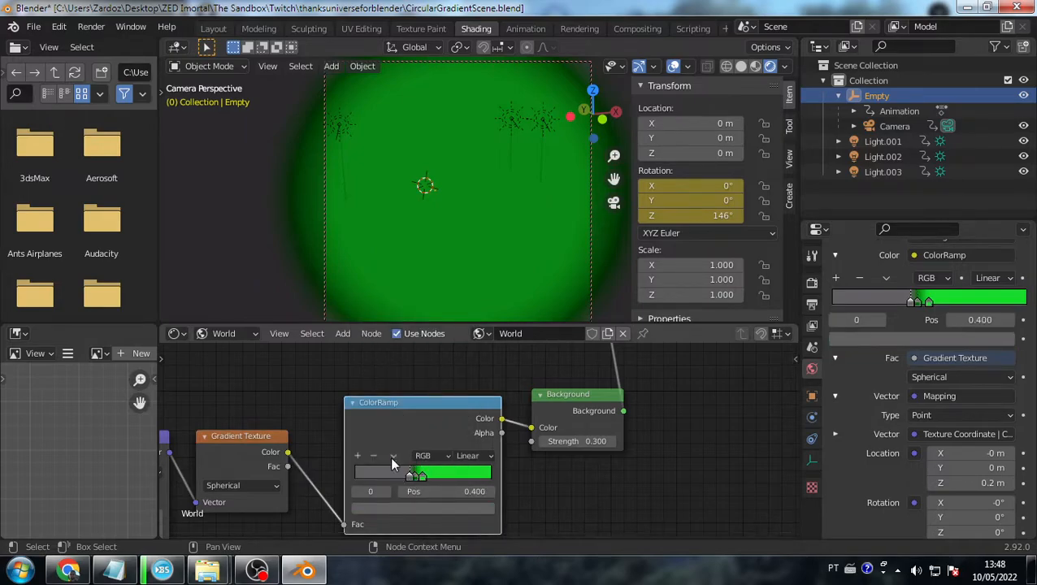
pyautogui.moveTo(414, 478)
pyautogui.mouseDown()
pyautogui.moveTo(400, 478)
pyautogui.moveTo(427, 479)
pyautogui.moveTo(400, 476)
pyautogui.moveTo(416, 481)
pyautogui.mouseUp()
pyautogui.click(408, 479)
pyautogui.click(415, 479)
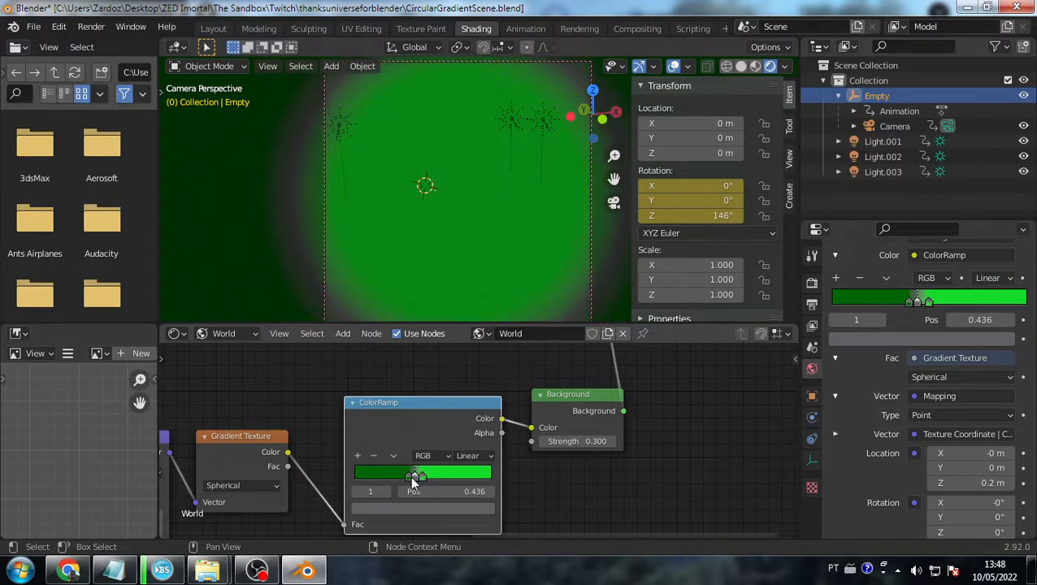
pyautogui.click(359, 455)
pyautogui.moveTo(412, 479)
pyautogui.mouseDown()
pyautogui.moveTo(398, 474)
pyautogui.moveTo(420, 480)
pyautogui.mouseUp()
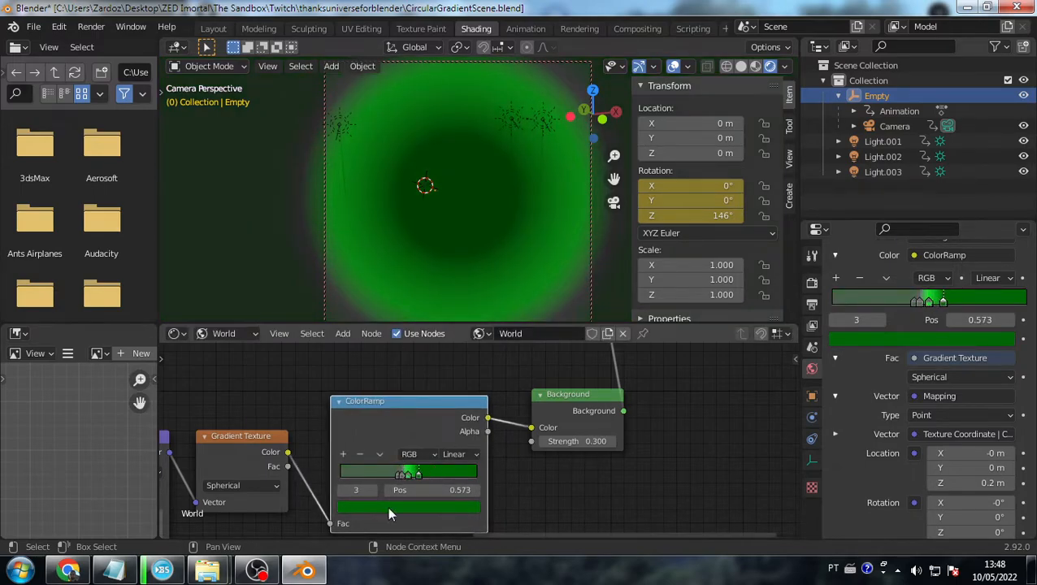
pyautogui.moveTo(396, 475); pyautogui.dragTo(419, 474)
pyautogui.click(425, 476)
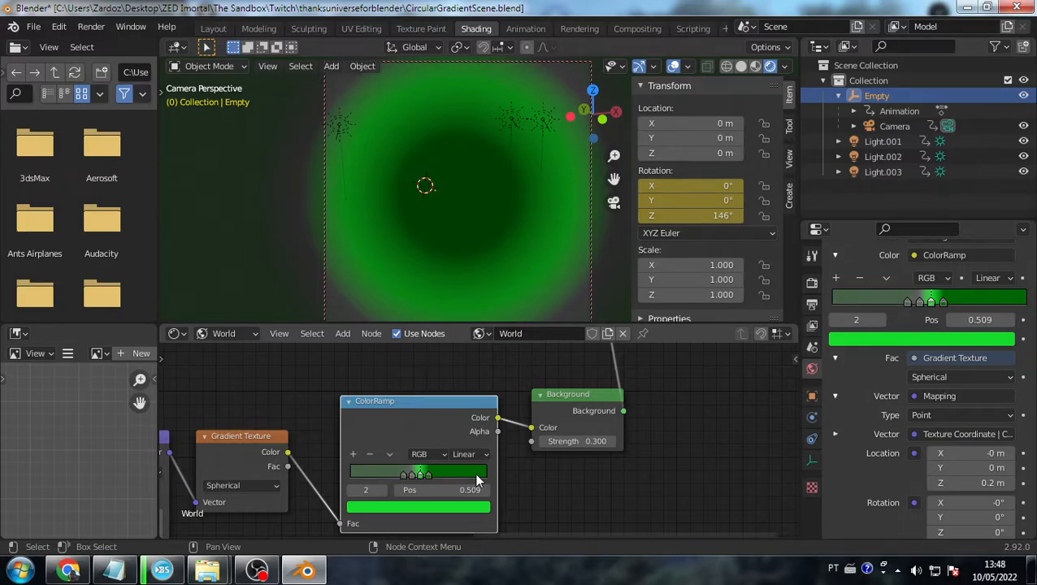
pyautogui.scroll(-8, 478, 463)
pyautogui.moveTo(546, 439); pyautogui.dragTo(170, 438, button='middle')
pyautogui.moveTo(427, 396); pyautogui.dragTo(575, 383)
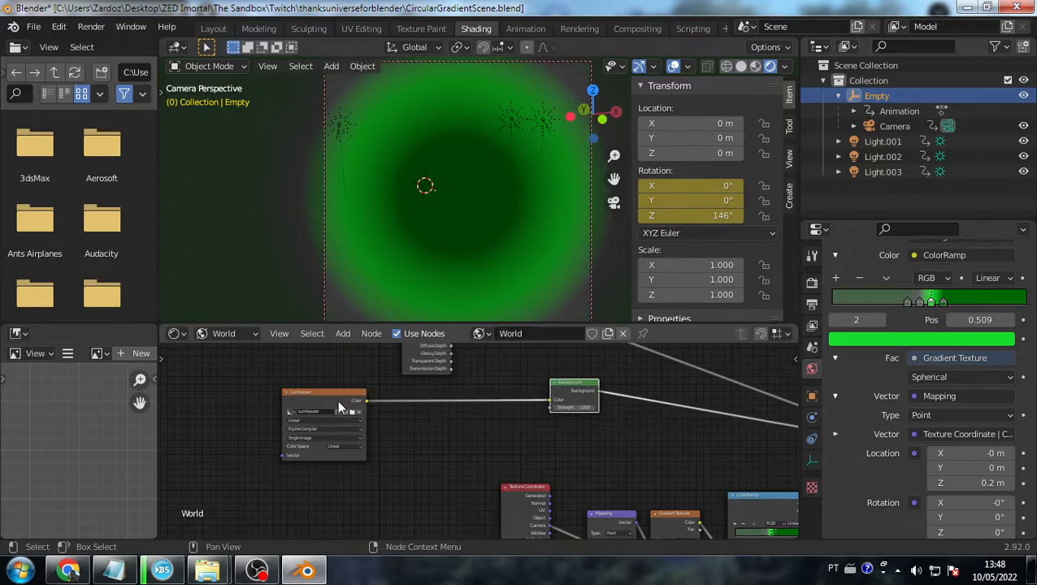
pyautogui.moveTo(337, 401); pyautogui.dragTo(446, 409)
pyautogui.scroll(5, 446, 409)
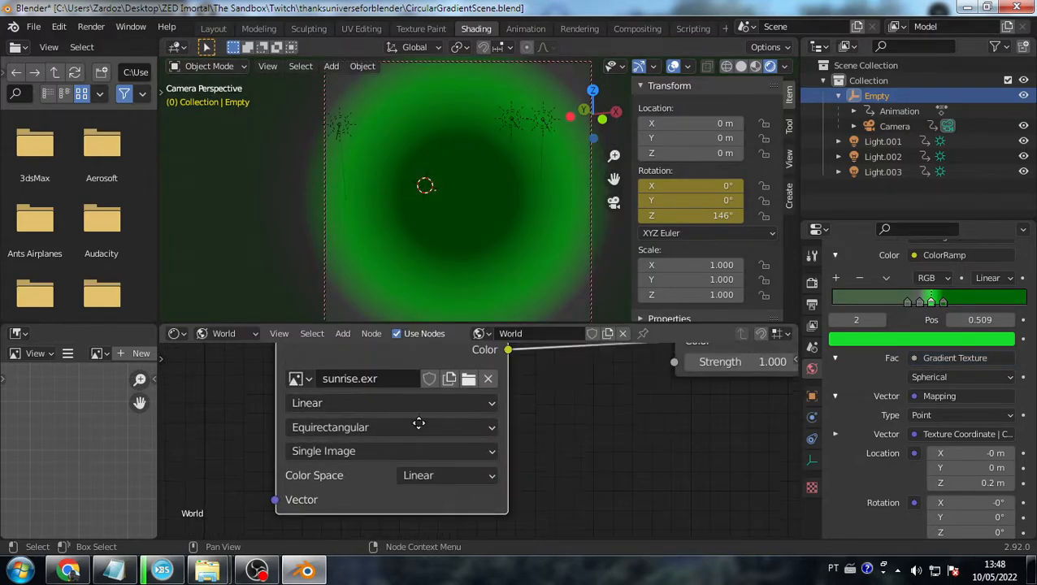
pyautogui.scroll(-2, 389, 404)
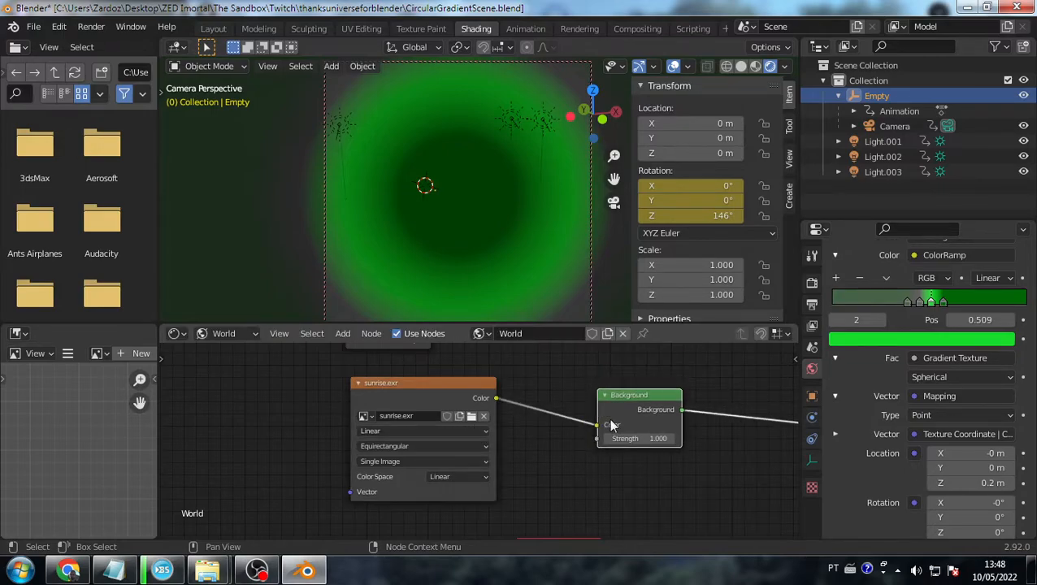
pyautogui.scroll(-3, 630, 405)
pyautogui.moveTo(672, 372); pyautogui.dragTo(634, 380, button='middle')
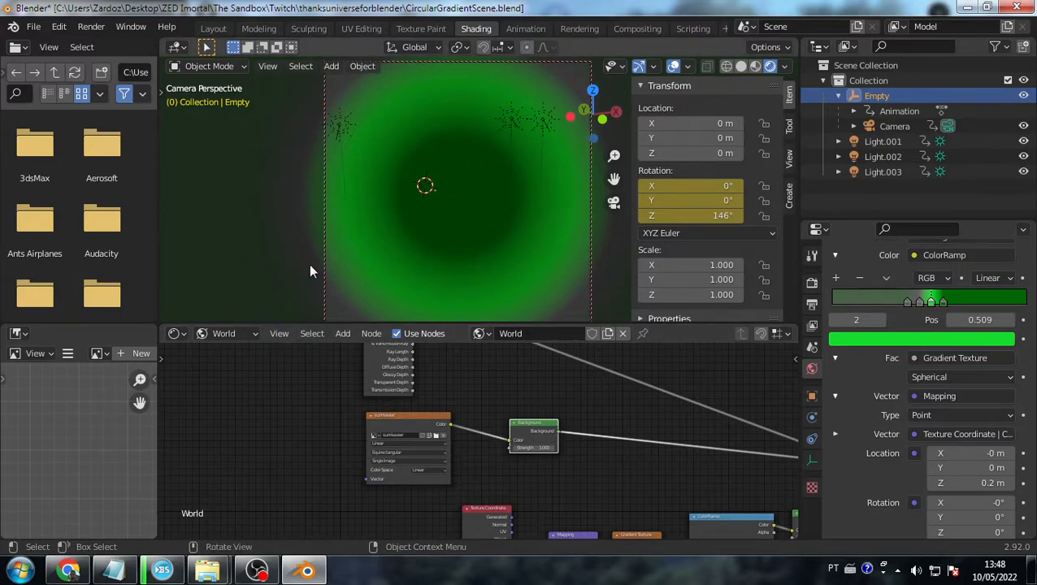
pyautogui.scroll(1, 533, 420)
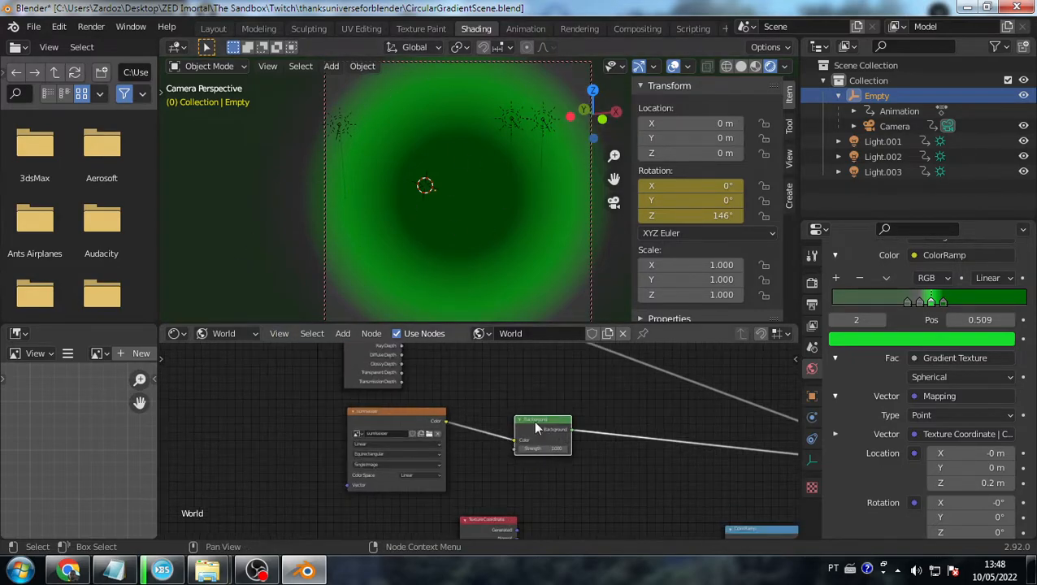
pyautogui.moveTo(533, 420); pyautogui.dragTo(393, 452, button='middle')
pyautogui.press('x')
pyautogui.scroll(-5, 471, 458)
pyautogui.moveTo(473, 459); pyautogui.dragTo(415, 425, button='middle')
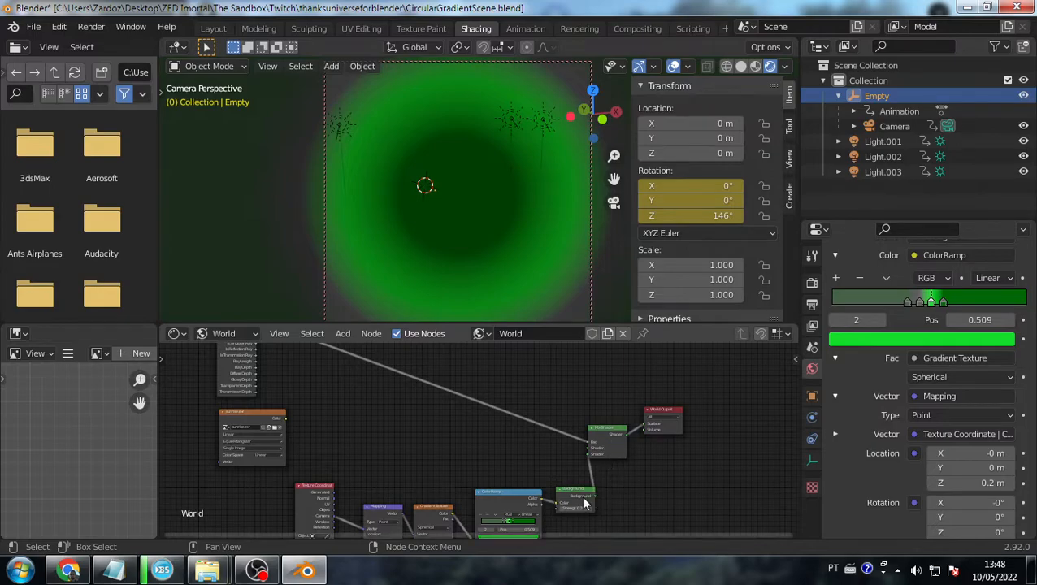
pyautogui.moveTo(259, 415); pyautogui.dragTo(360, 433)
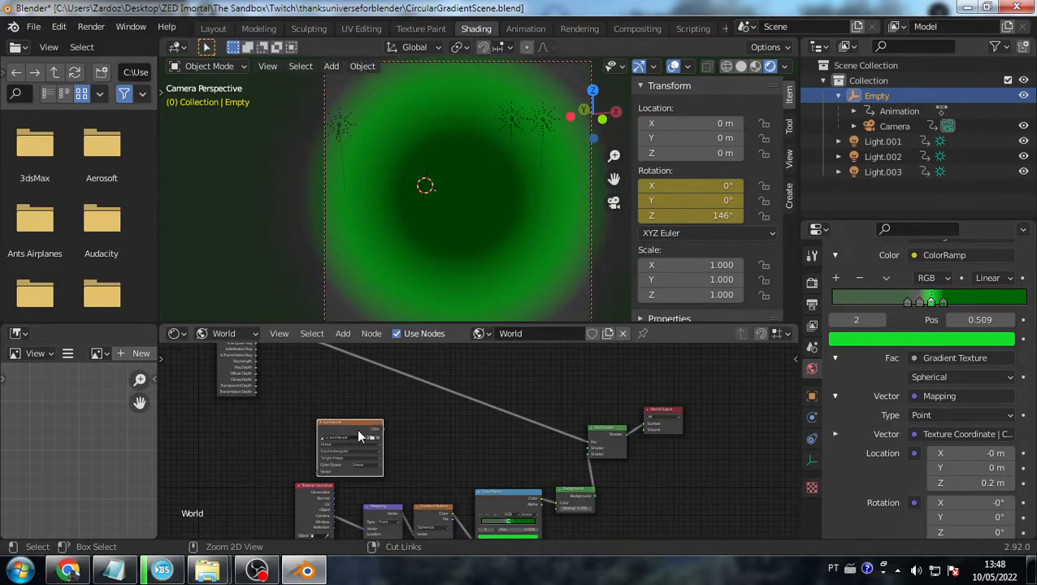
pyautogui.hotkey('ctrl', 'z')
pyautogui.hotkey('ctrl', 'z')
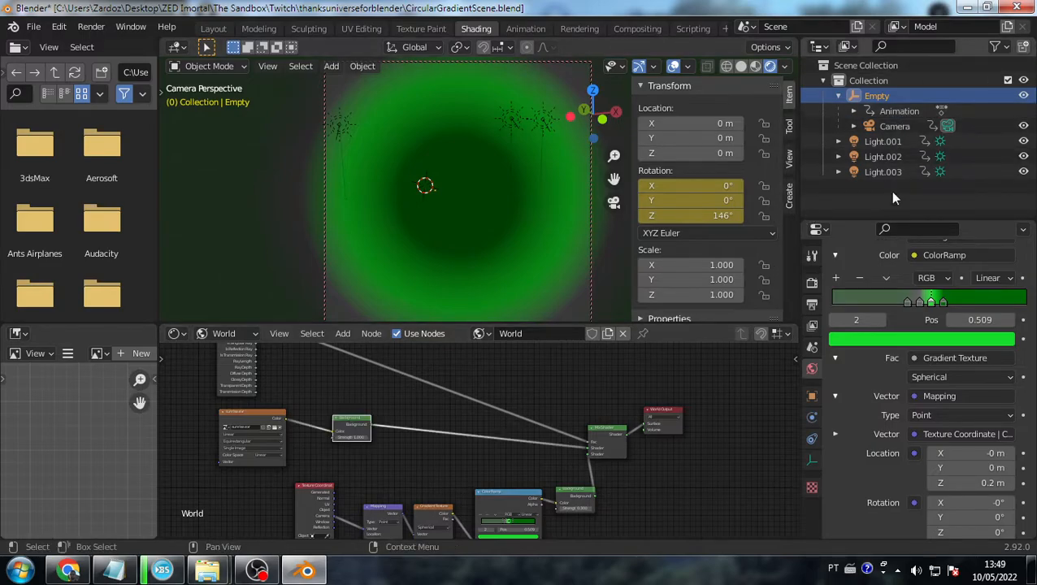
# - Check the transforms of Light.001, Light.002 and Light.003, then open the File menu
pyautogui.click(894, 142)
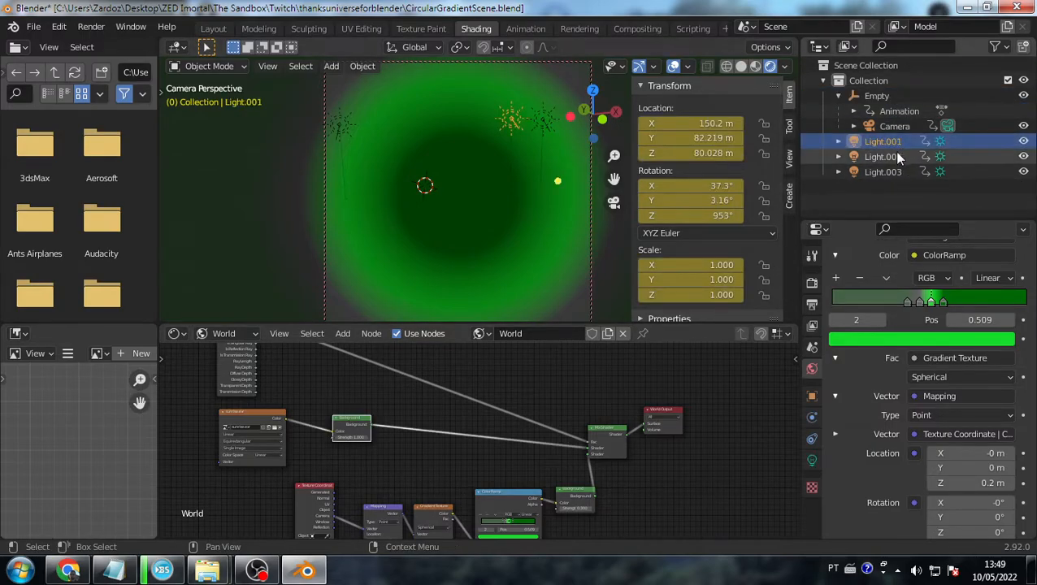
pyautogui.click(894, 156)
pyautogui.click(894, 171)
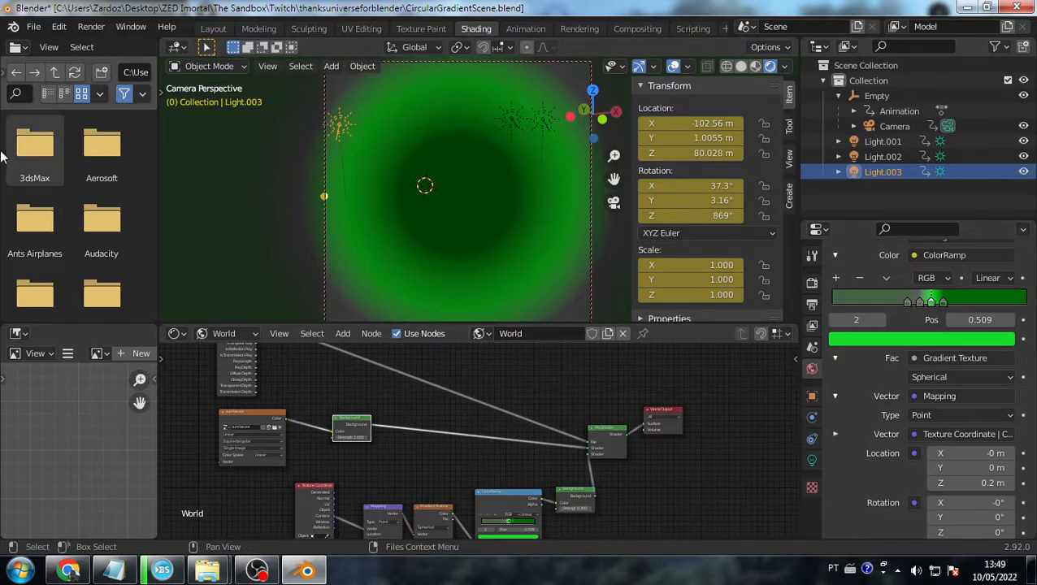
pyautogui.click(33, 26)
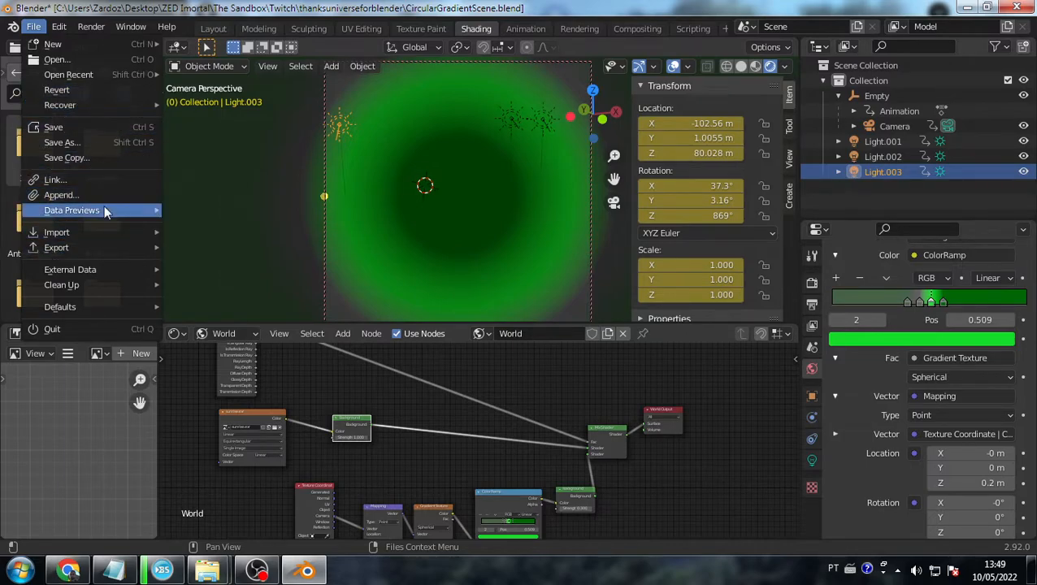
# - Open Bunny.blend from recent files without saving, play its animation, and rewind to frame 0
pyautogui.moveTo(87, 79)
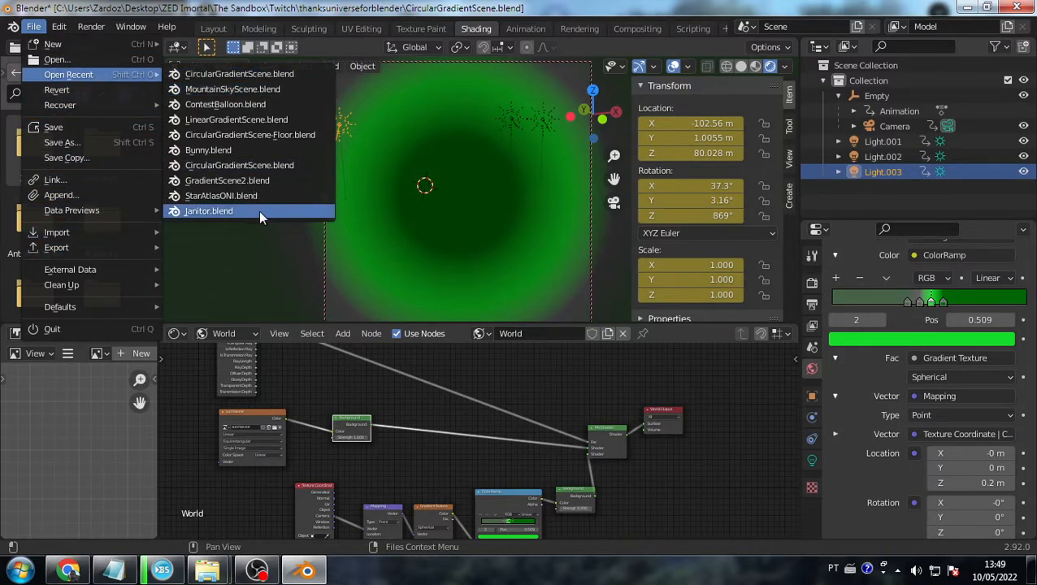
pyautogui.click(243, 137)
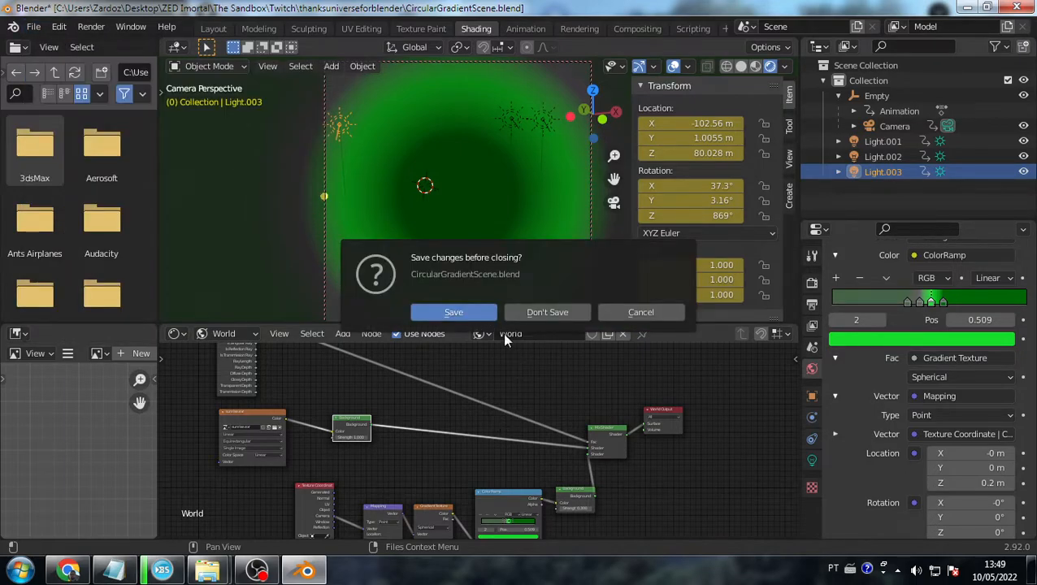
pyautogui.click(547, 315)
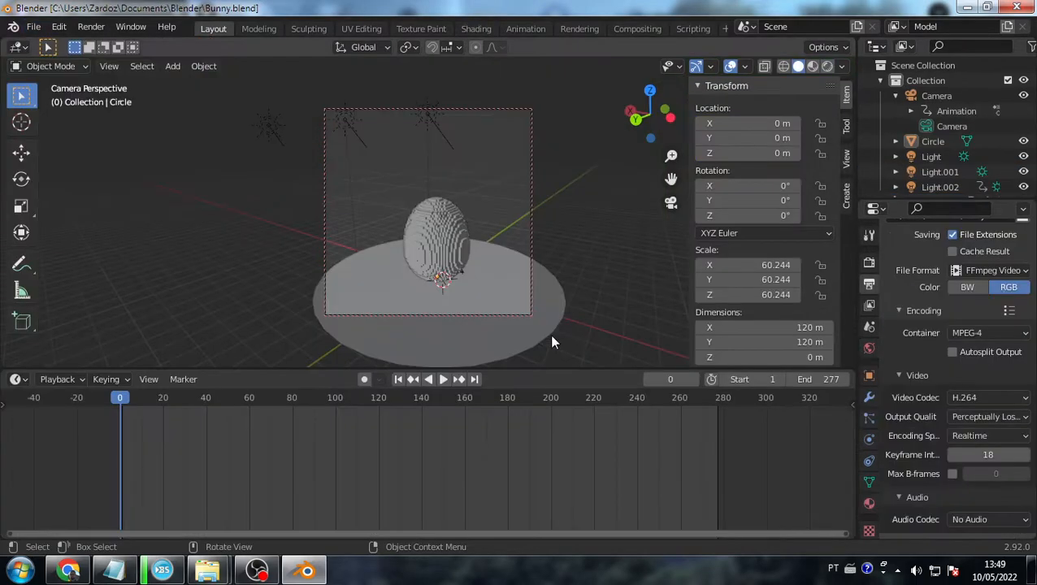
pyautogui.press('space')
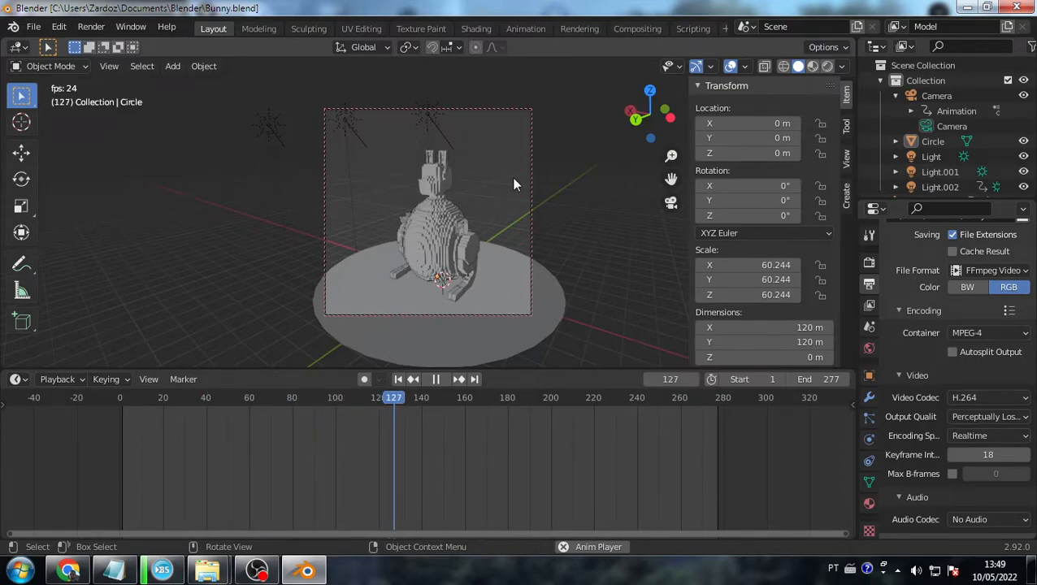
pyautogui.press('Escape')
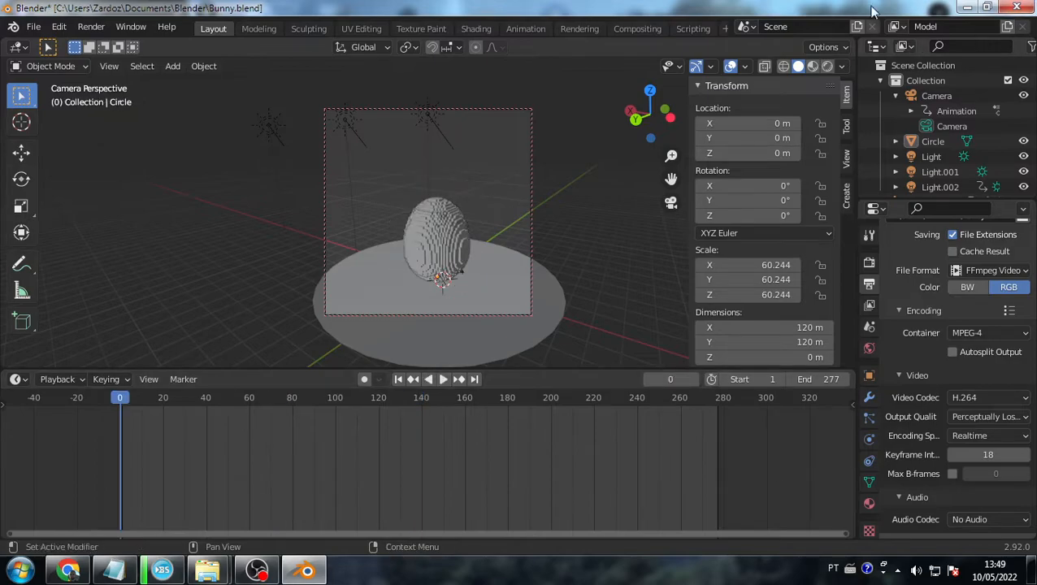
# - Switch to Rendered shading, select the floor Circle, and move the camera closer to the voxel egg
pyautogui.click(827, 66)
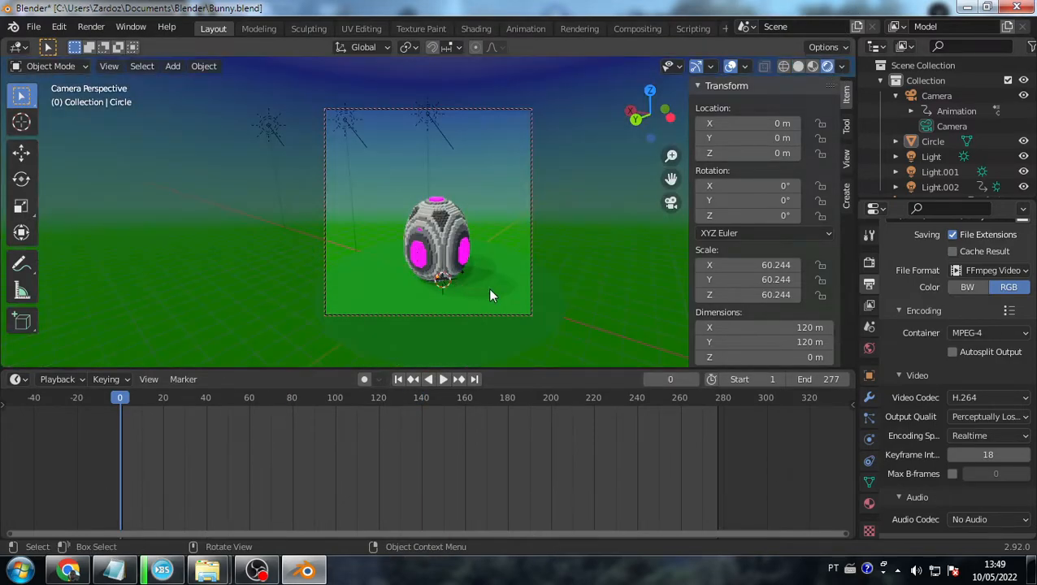
pyautogui.click(387, 281)
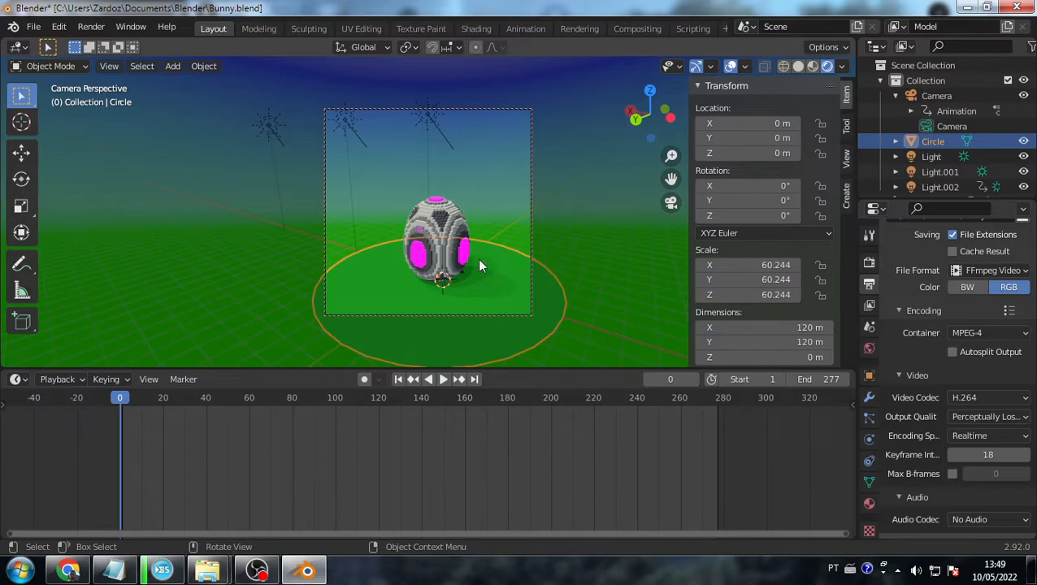
pyautogui.scroll(3, 497, 296)
pyautogui.moveTo(497, 297); pyautogui.dragTo(443, 283, button='middle')
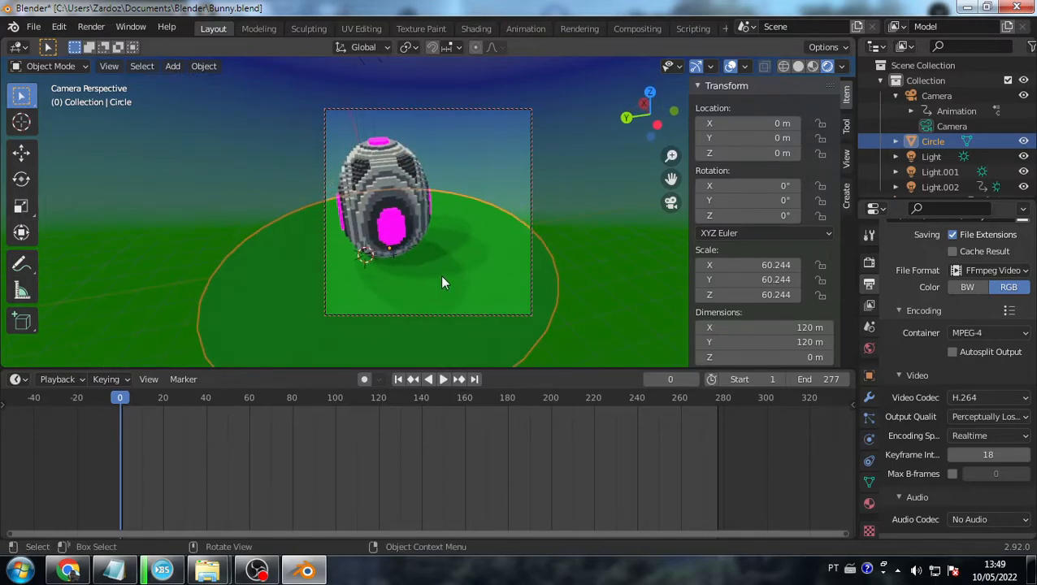
pyautogui.scroll(-1, 934, 158)
# - Select the lamps Light, Light.001 and Light.002 in the Outliner in turn
pyautogui.click(933, 139)
pyautogui.click(937, 153)
pyautogui.click(934, 168)
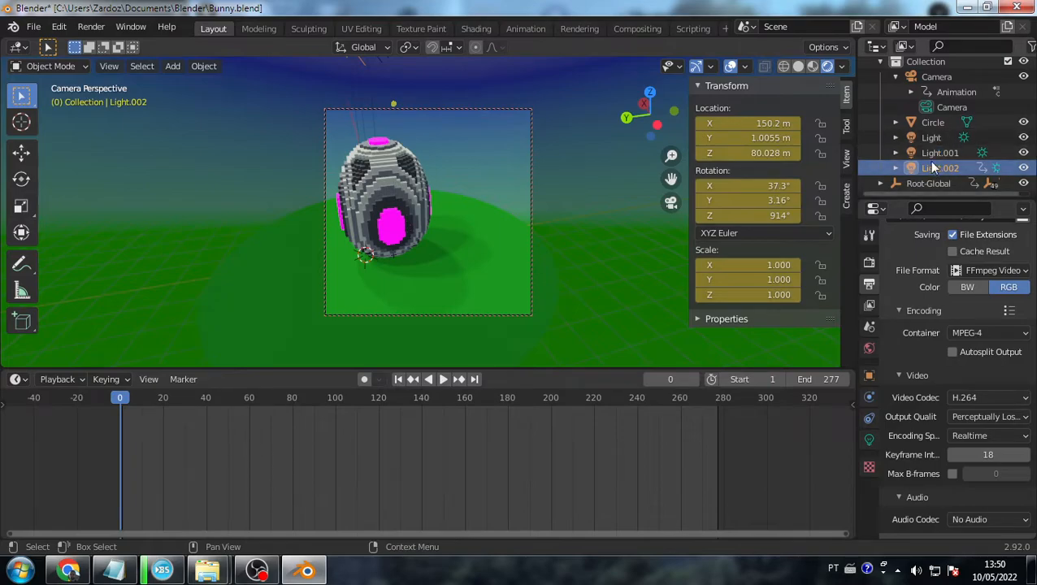
# - Select Light.001 and Light, zoom the camera view back out from the egg, then deselect
pyautogui.click(937, 152)
pyautogui.click(932, 137)
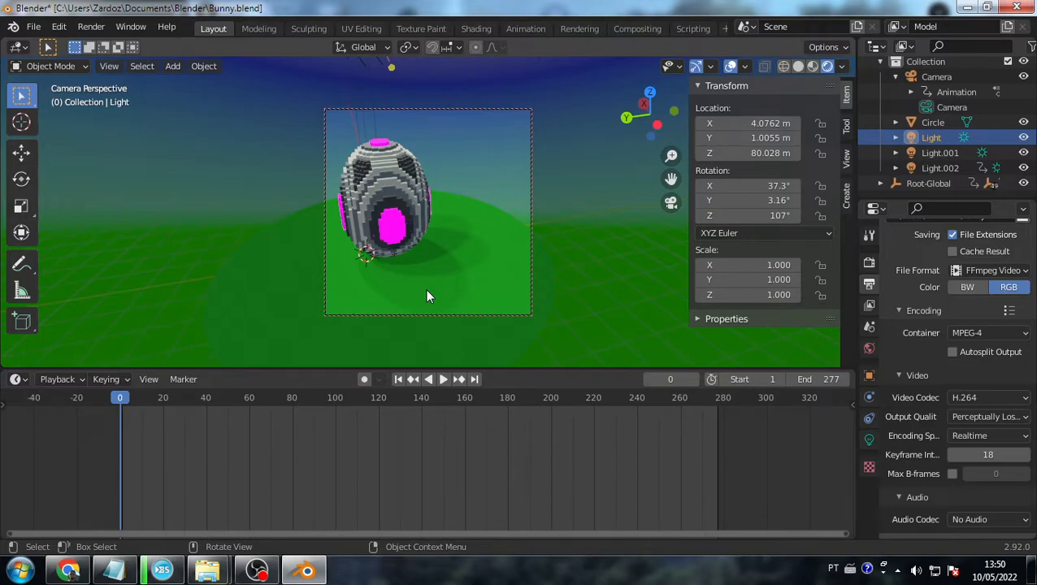
pyautogui.scroll(-4, 424, 291)
pyautogui.rightClick(436, 255)
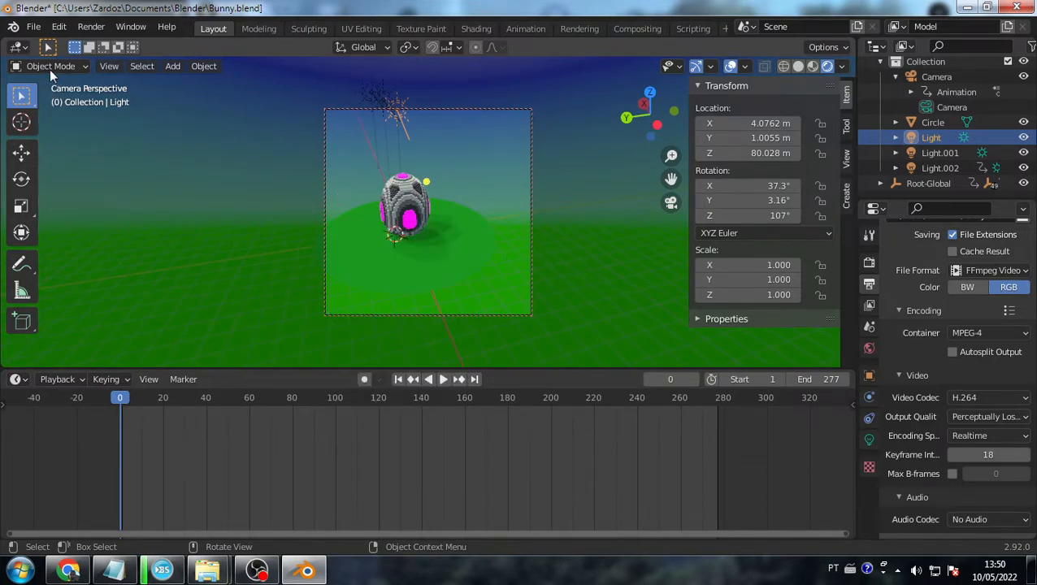
pyautogui.click(570, 242)
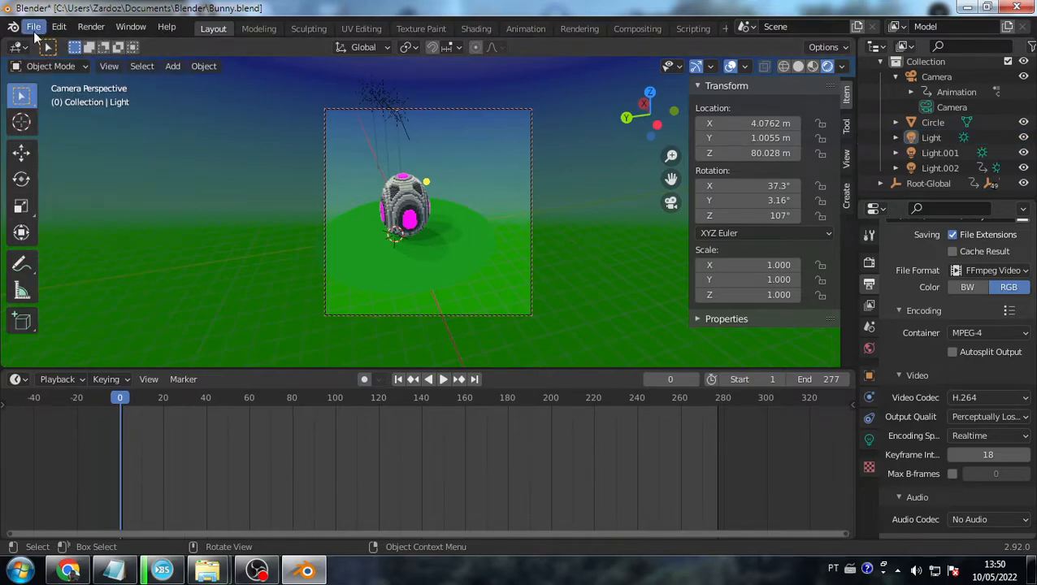
# - Open CircularGradientScene.blend from recent files, discarding Bunny's changes, and view it in Rendered shading
pyautogui.click(34, 28)
pyautogui.moveTo(83, 73)
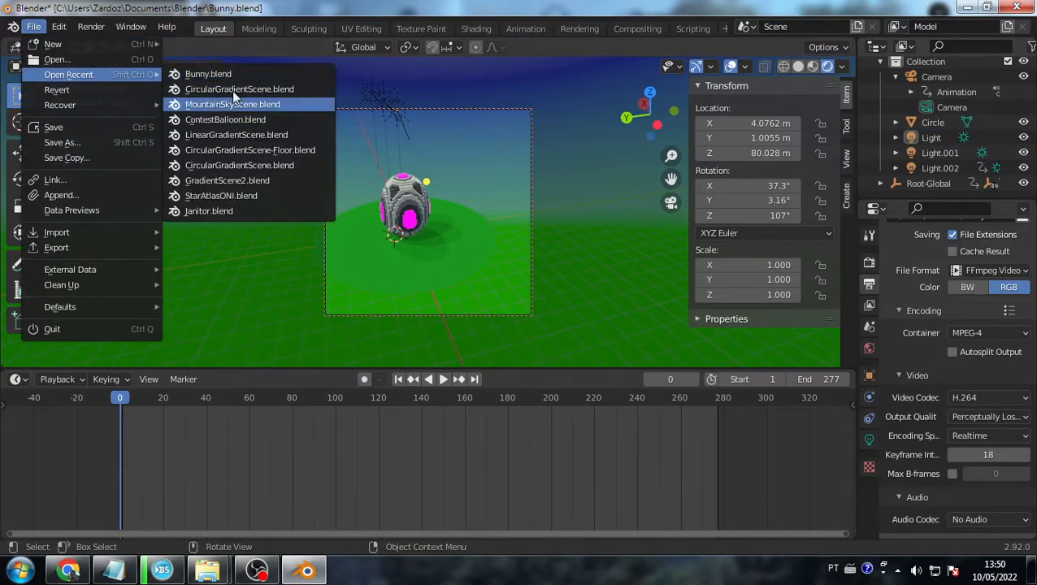
pyautogui.click(238, 89)
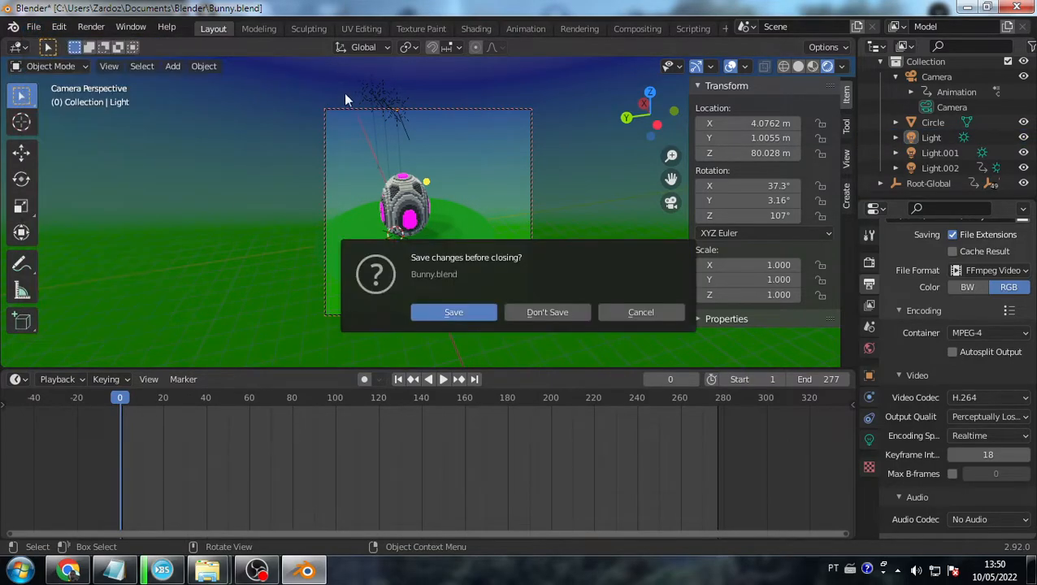
pyautogui.click(547, 312)
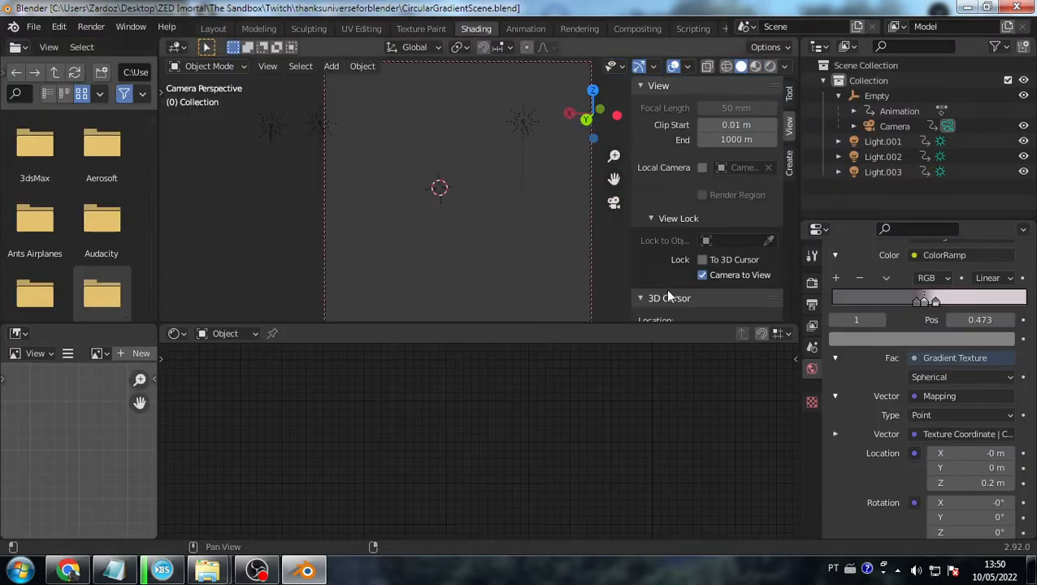
pyautogui.click(770, 67)
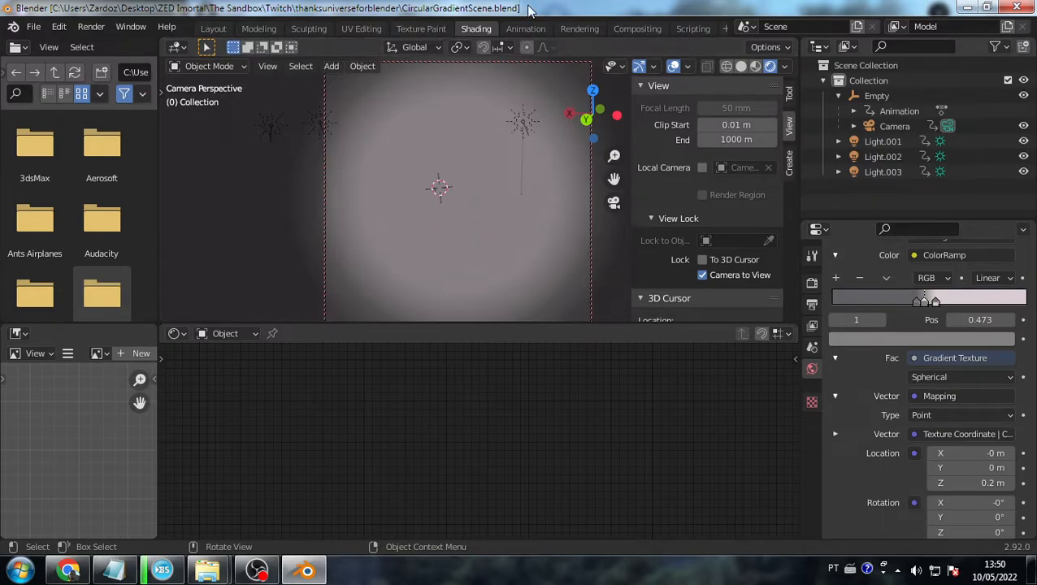
# - Revert the gradient scene to its saved state
pyautogui.click(33, 26)
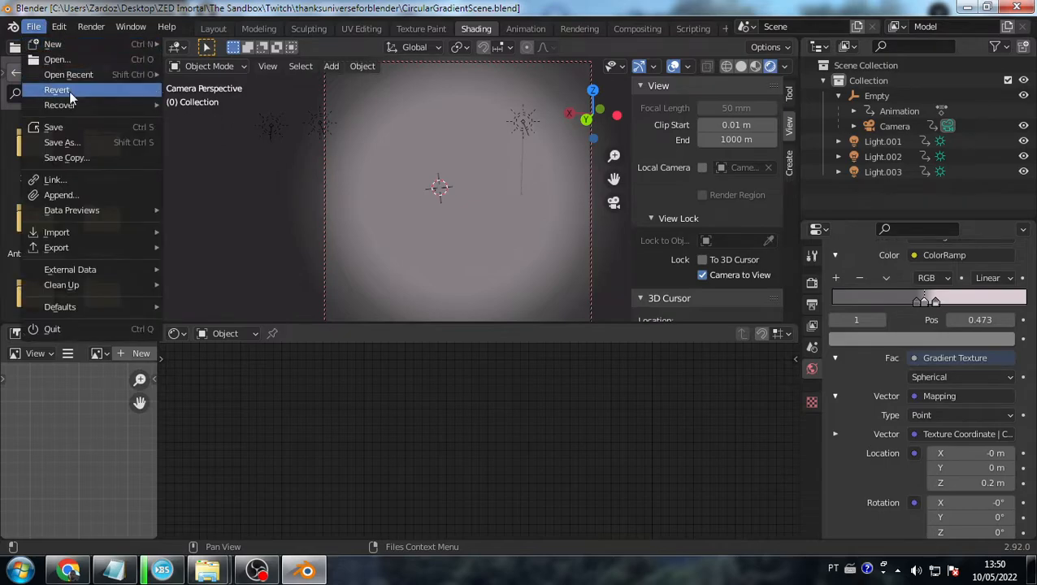
pyautogui.click(69, 91)
pyautogui.click(37, 26)
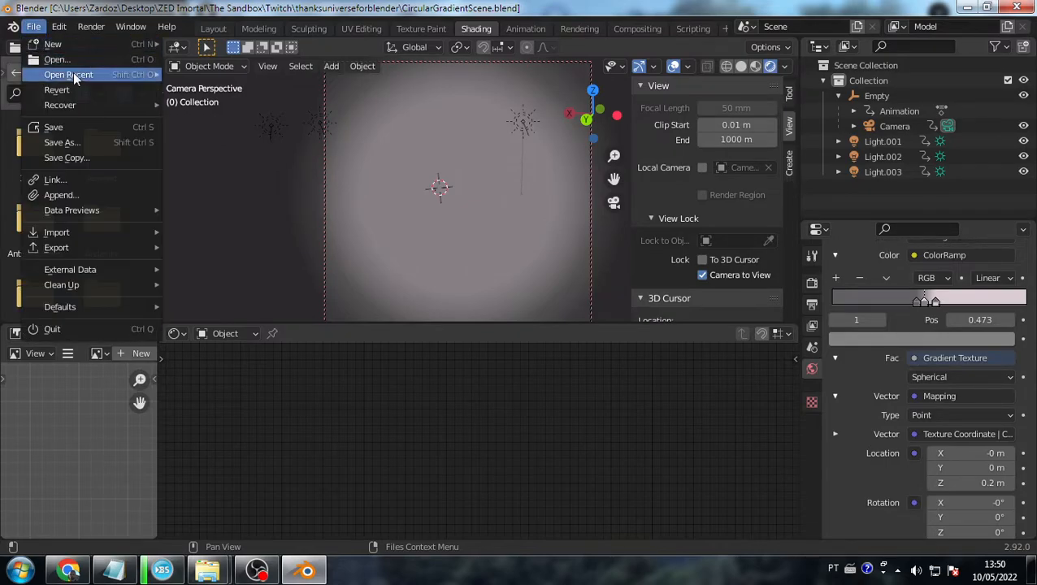
# - Open CircularGradientScene-Floor.blend from the file browser
pyautogui.moveTo(73, 72)
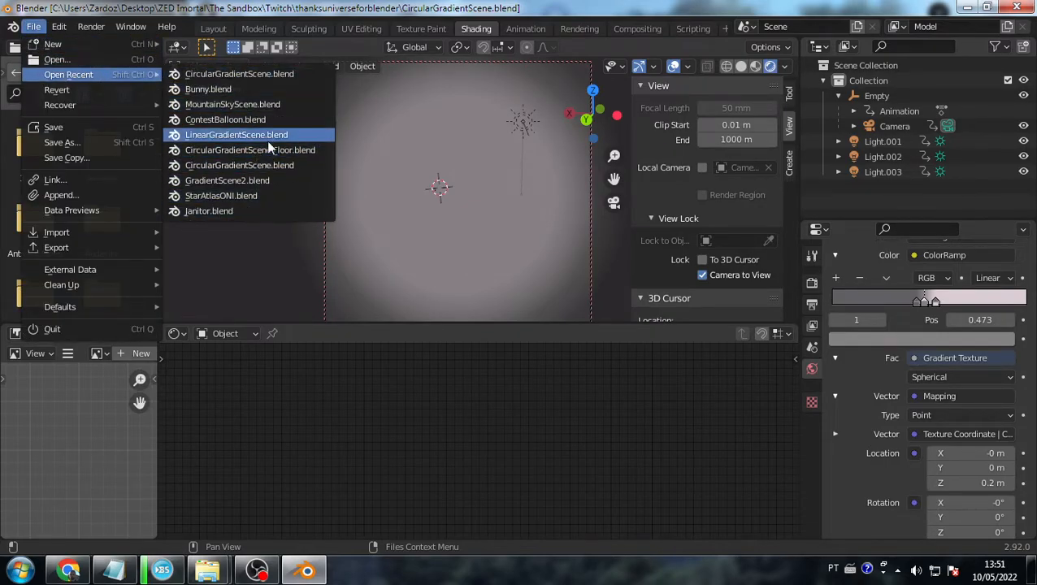
pyautogui.click(104, 62)
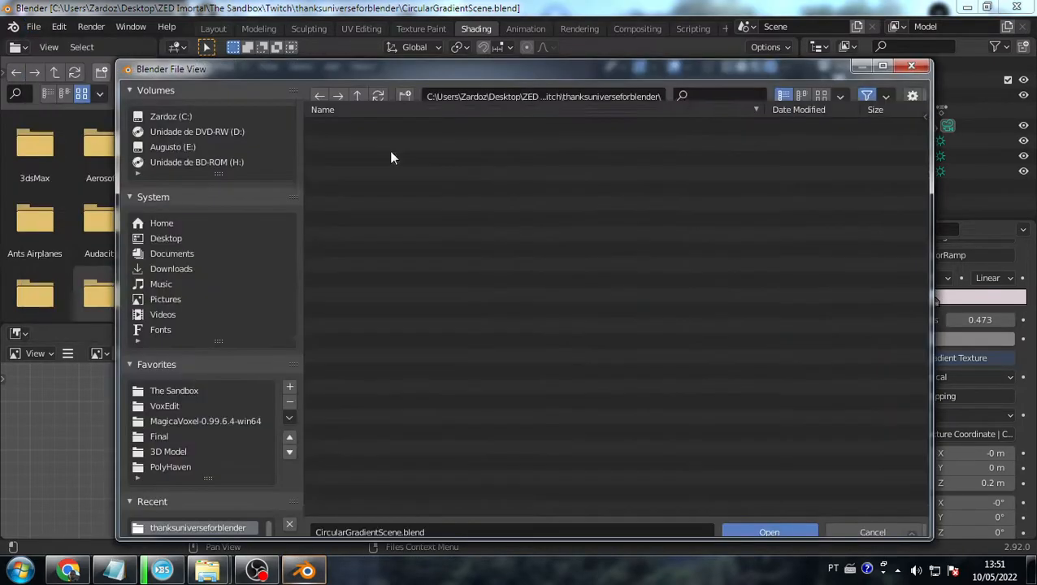
pyautogui.click(357, 172)
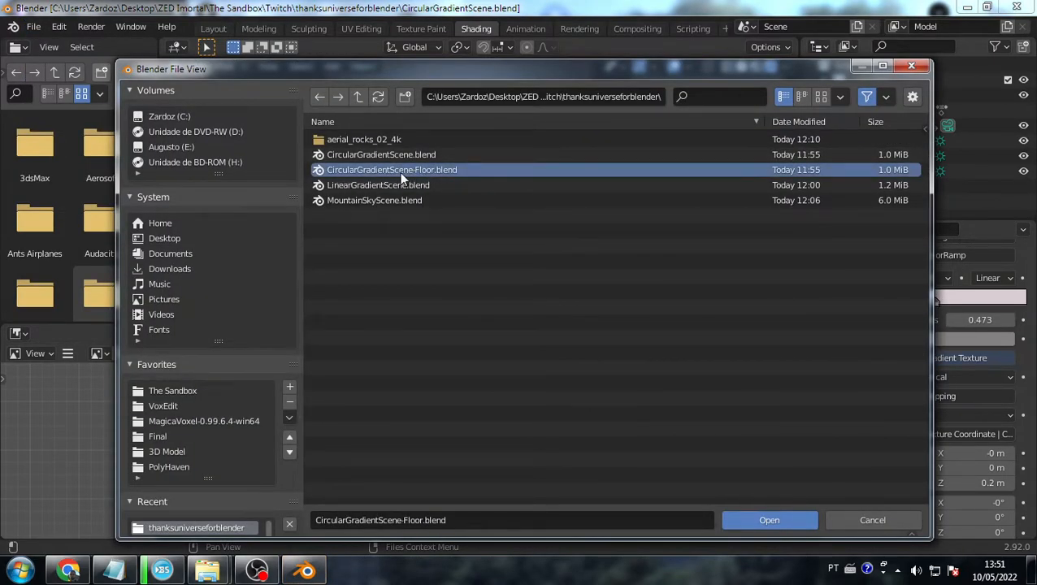
pyautogui.doubleClick(422, 169)
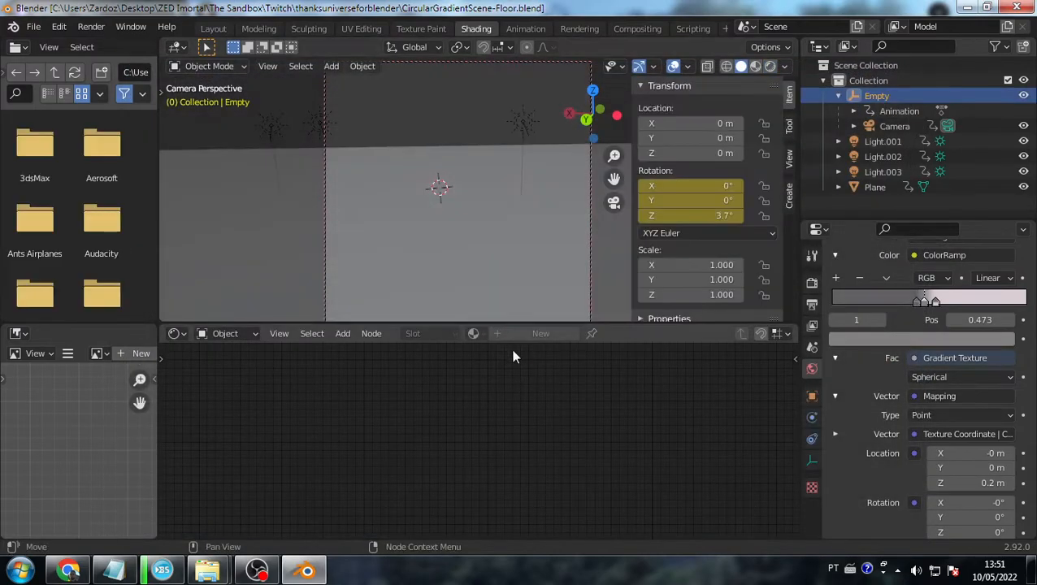
# - Preview the floor scene in Rendered shading and frame the Plane's Diffuse, Transparent and Mix Shader nodes
pyautogui.click(770, 66)
pyautogui.click(475, 172)
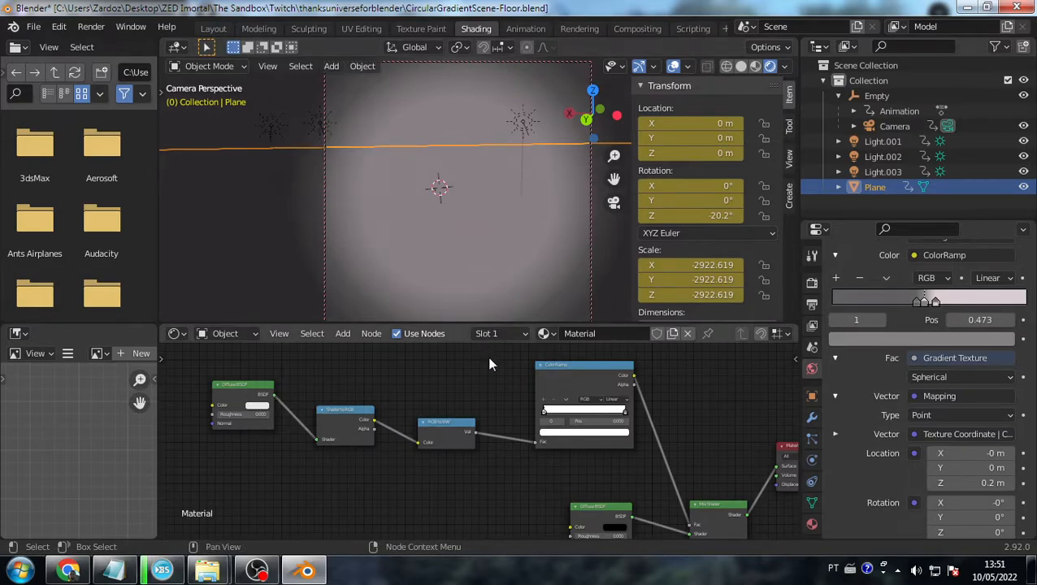
pyautogui.scroll(-4, 512, 421)
pyautogui.moveTo(512, 422); pyautogui.dragTo(485, 391, button='middle')
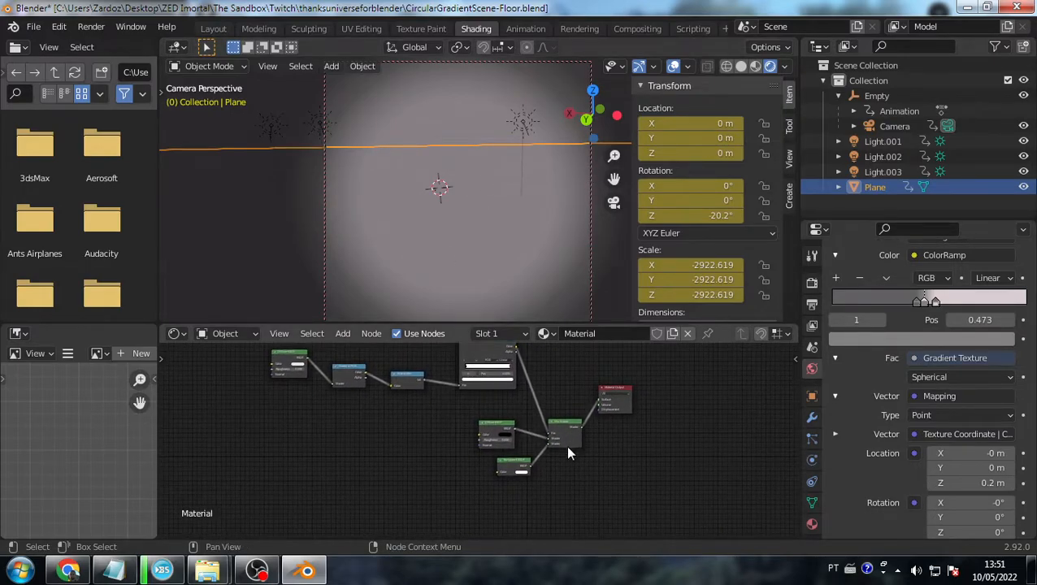
pyautogui.scroll(4, 564, 446)
pyautogui.moveTo(583, 426); pyautogui.dragTo(519, 403, button='middle')
pyautogui.scroll(7, 520, 404)
pyautogui.scroll(-5, 527, 414)
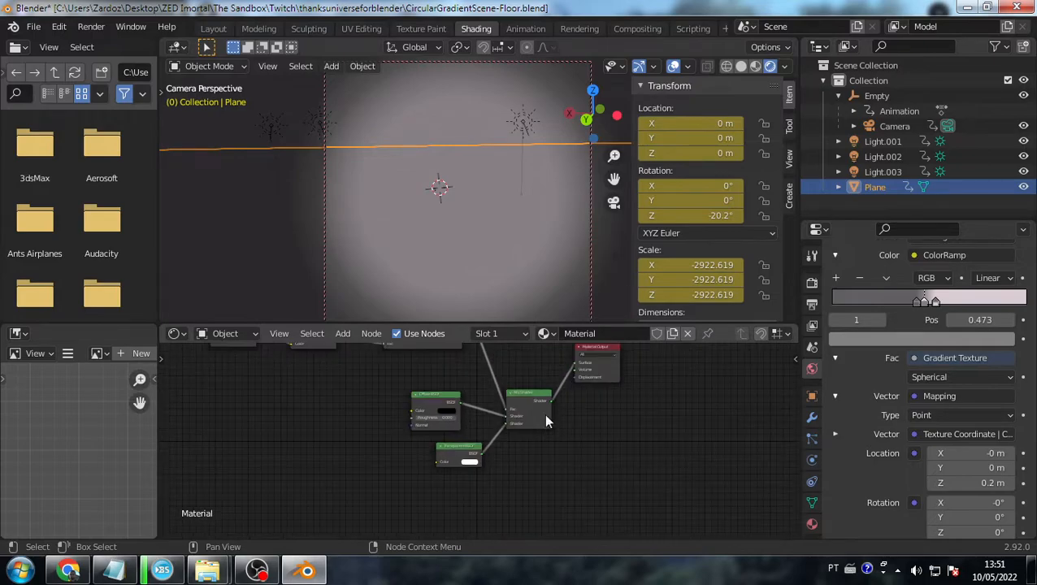
# - Nudge the Diffuse BSDF node slightly right, reselect the Plane, then select the Camera
pyautogui.moveTo(387, 444); pyautogui.dragTo(409, 441)
pyautogui.scroll(2, 479, 443)
pyautogui.scroll(-3, 456, 464)
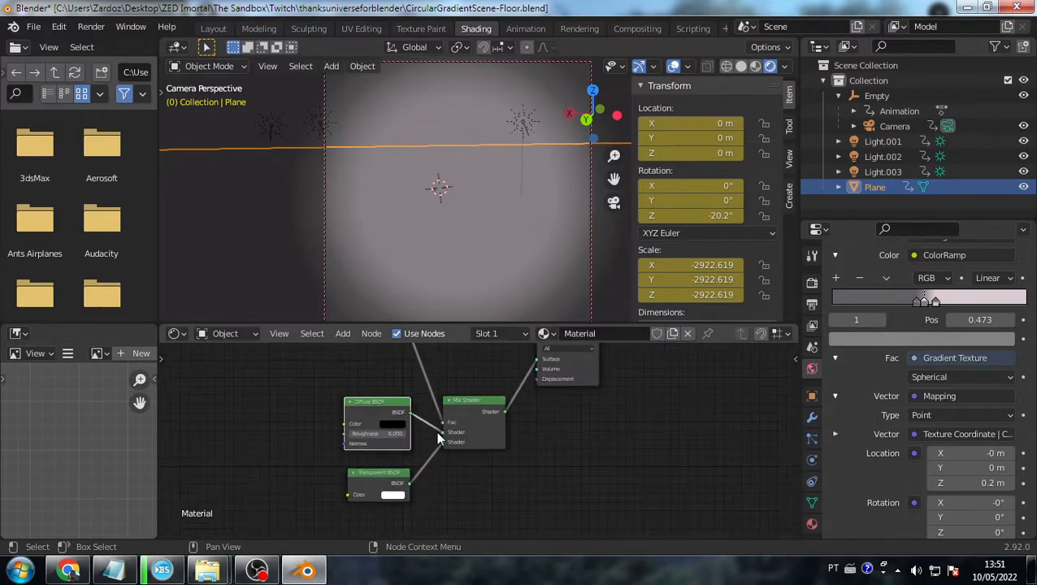
pyautogui.click(472, 107)
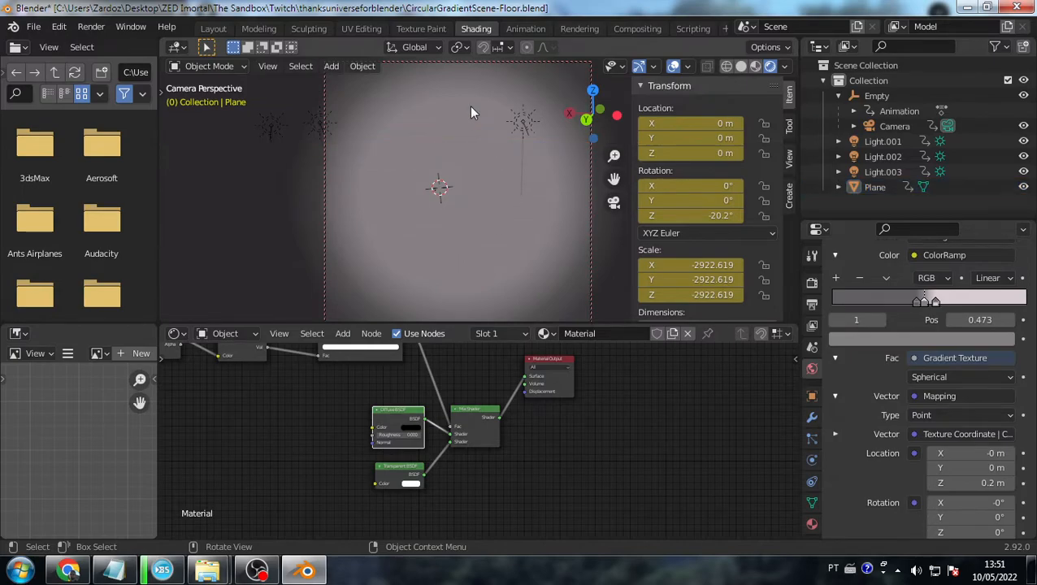
pyautogui.click(474, 211)
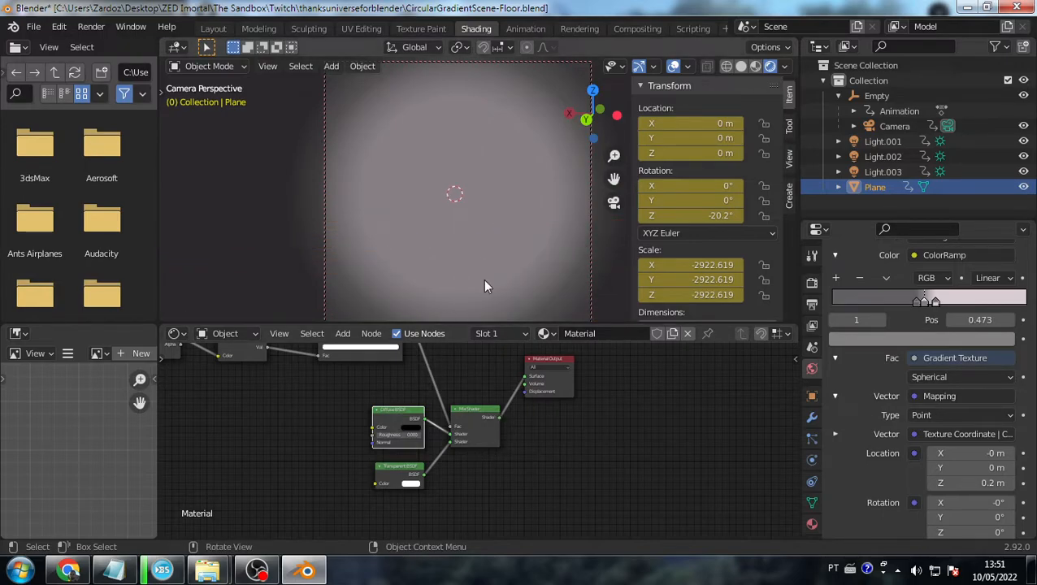
pyautogui.click(591, 184)
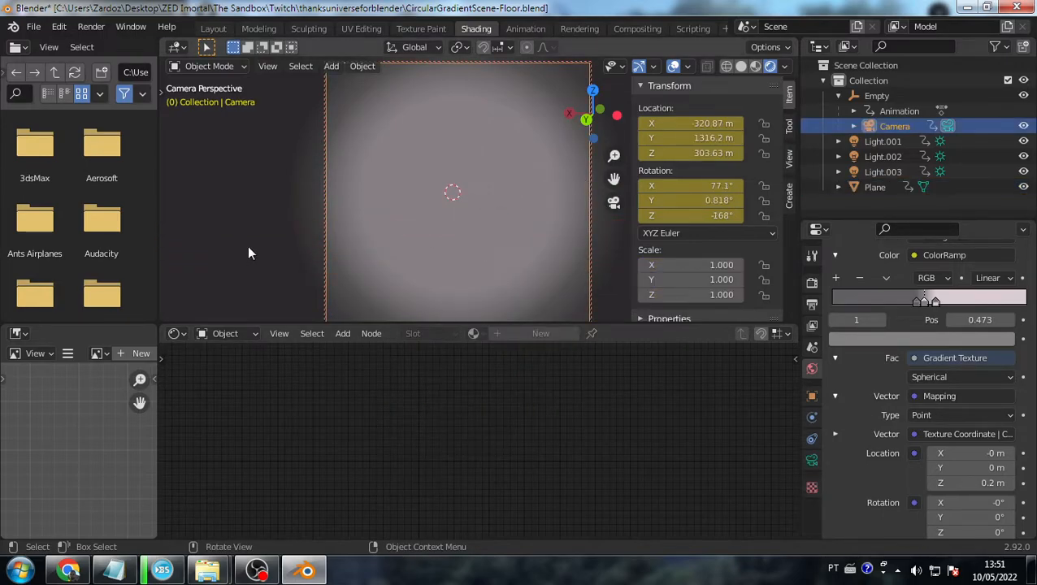
# - Render the camera view with F12, then close the render window
pyautogui.press('F12')
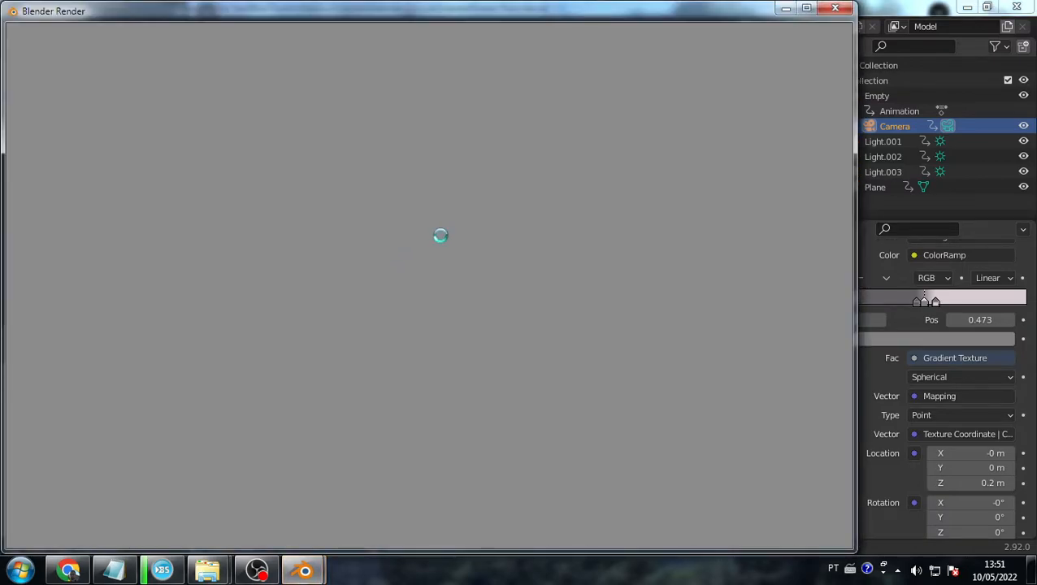
pyautogui.scroll(-6, 429, 297)
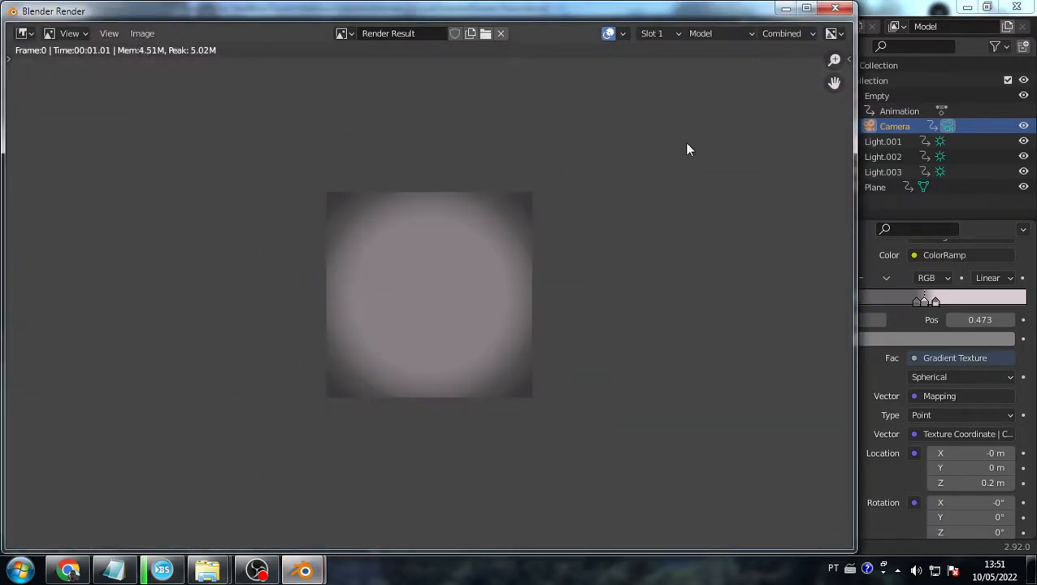
pyautogui.click(836, 8)
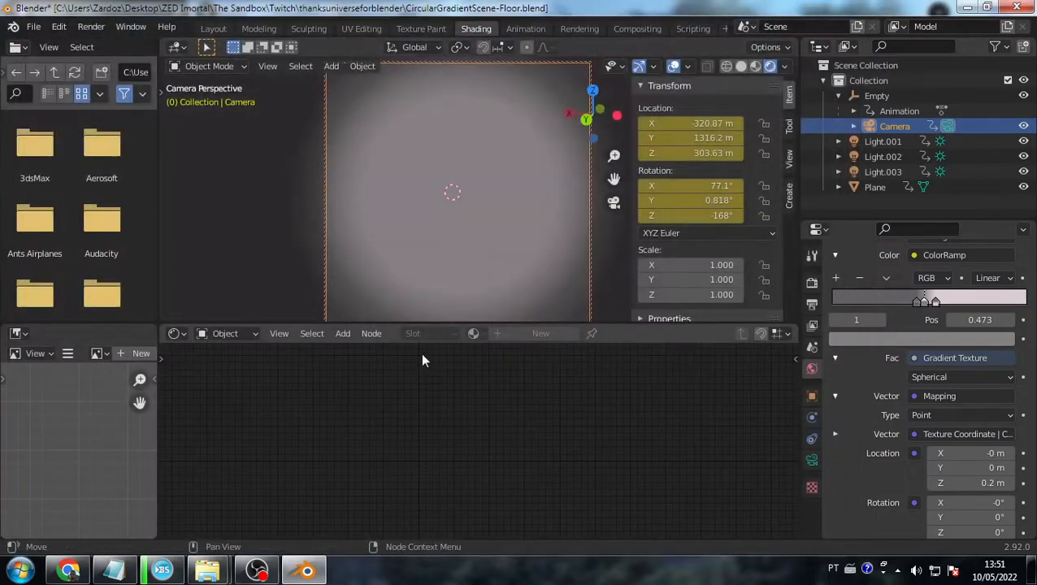
# - Select the floor plane, orbit around it in a free view, and go to the Layout workspace
pyautogui.click(462, 290)
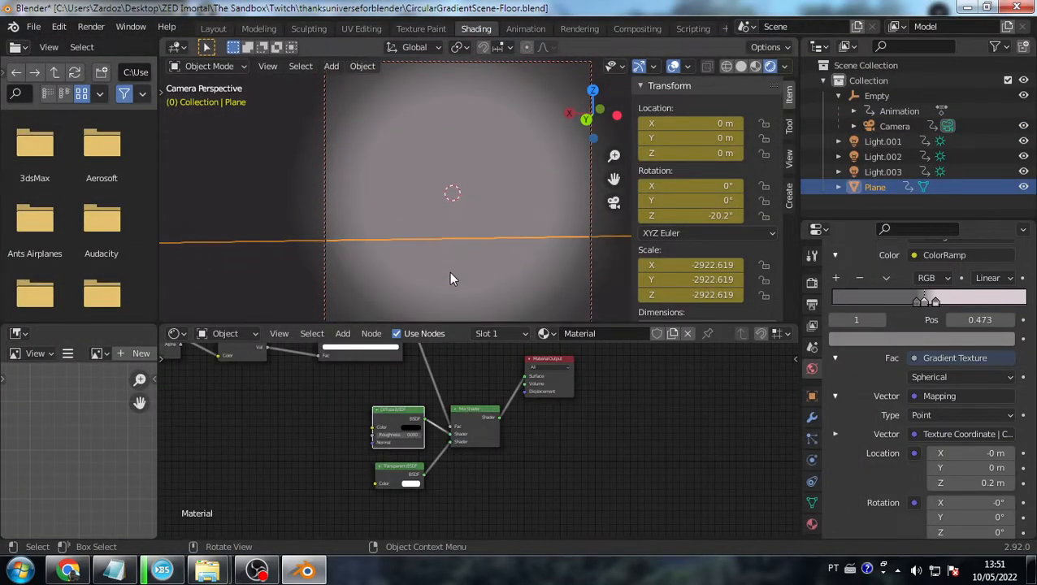
pyautogui.press('KP_0')
pyautogui.moveTo(450, 273); pyautogui.dragTo(461, 275, button='middle')
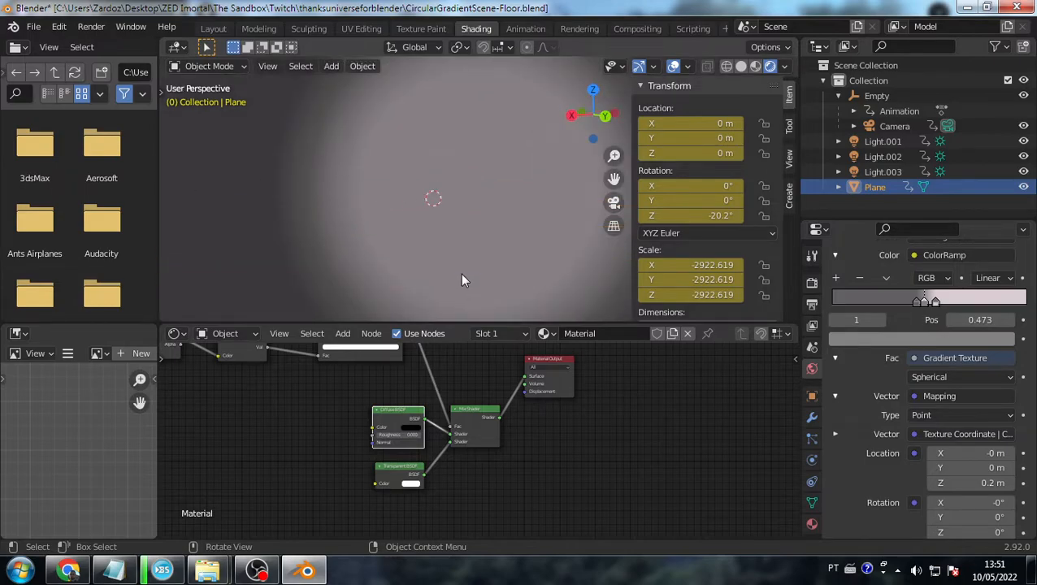
pyautogui.moveTo(452, 231); pyautogui.dragTo(388, 259, button='middle')
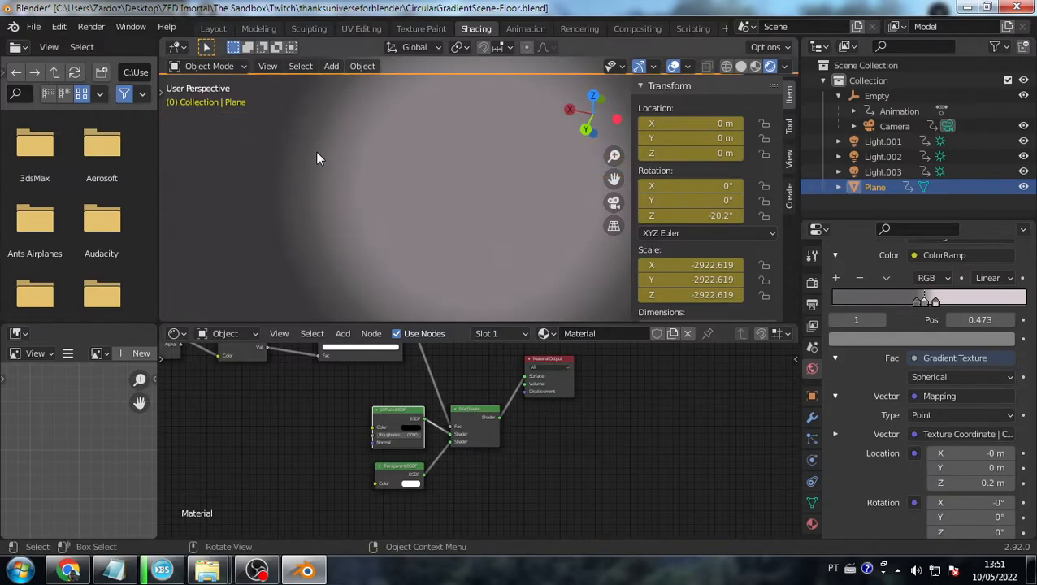
pyautogui.click(212, 28)
# - Orbit around the scene outside the camera view, then return to camera view
pyautogui.scroll(-6, 567, 276)
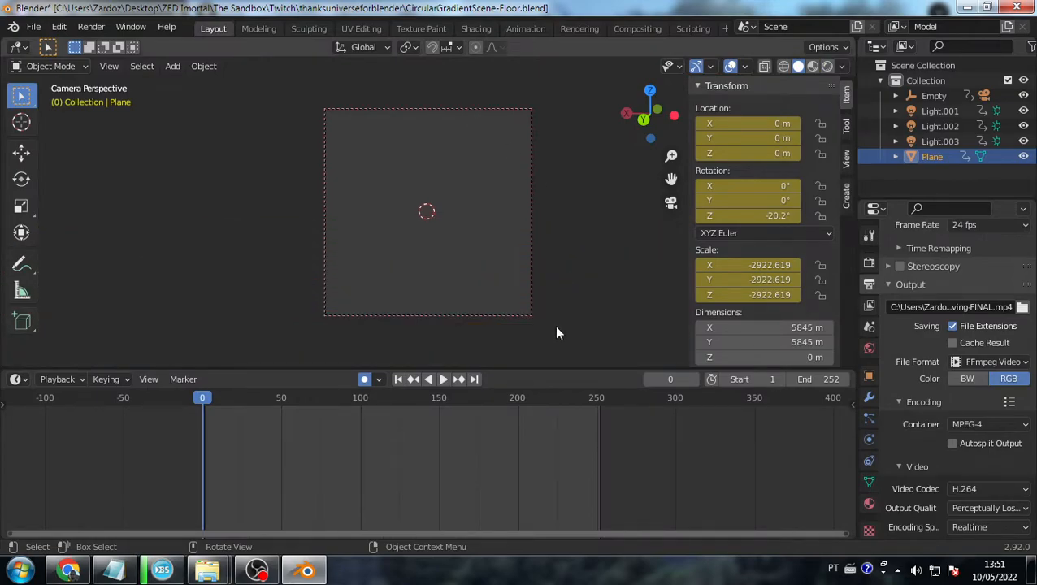
pyautogui.scroll(5, 557, 328)
pyautogui.press('KP_0')
pyautogui.scroll(-5, 557, 328)
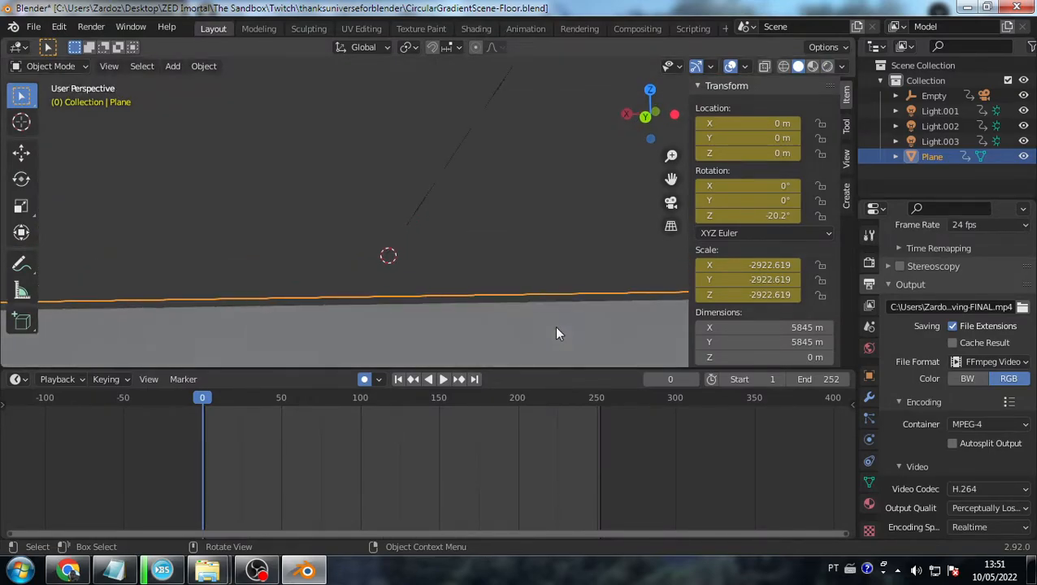
pyautogui.scroll(5, 553, 326)
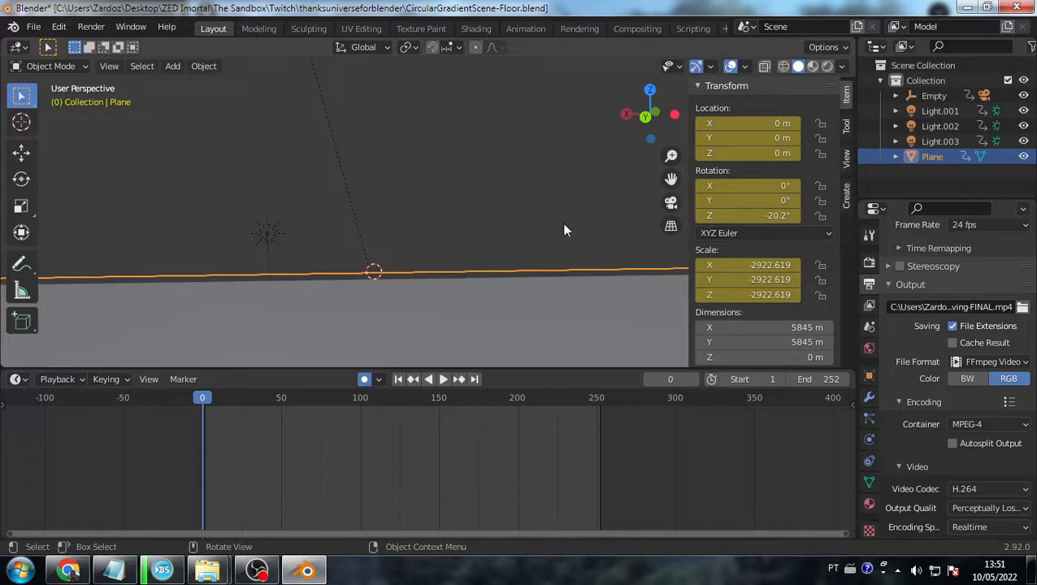
pyautogui.moveTo(391, 323); pyautogui.dragTo(222, 109, button='middle')
pyautogui.press('KP_0')
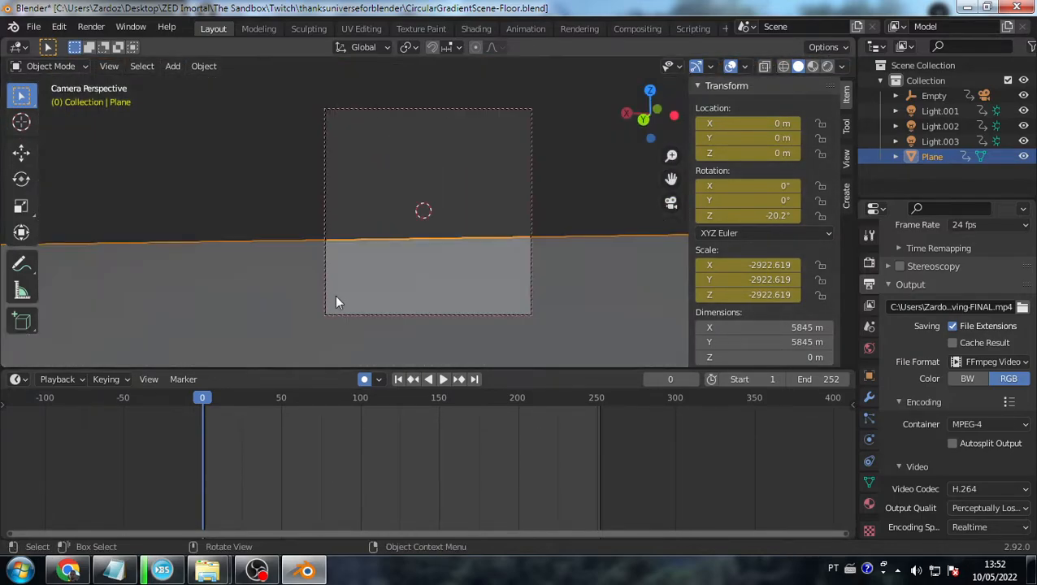
# - Change the Plane's Y dimension and preview the floor gradient in Rendered shading
pyautogui.click(763, 342)
pyautogui.click(638, 301)
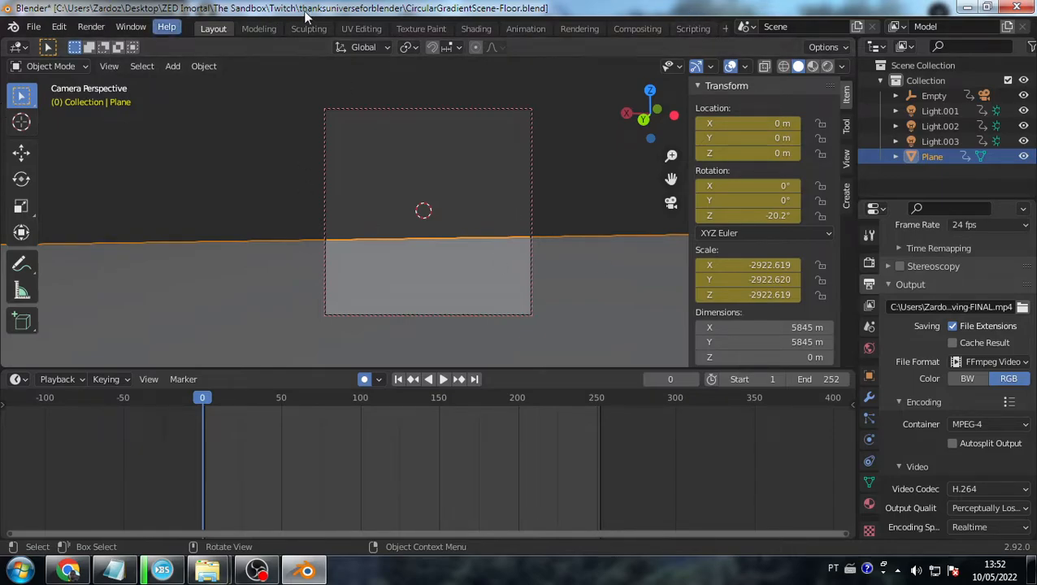
pyautogui.click(827, 65)
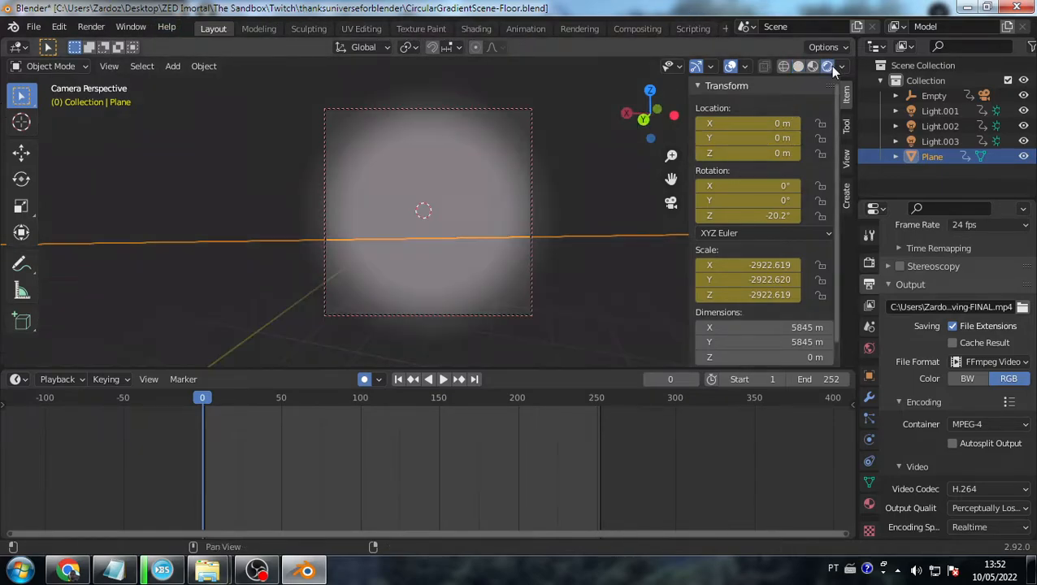
pyautogui.click(585, 340)
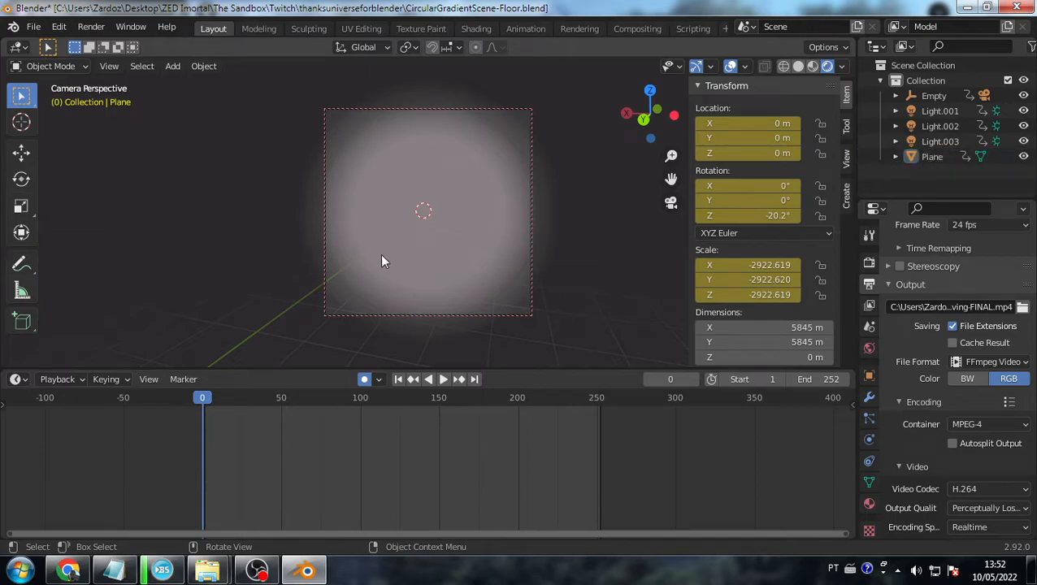
pyautogui.moveTo(595, 203)
pyautogui.mouseDown(button='middle')
pyautogui.moveTo(596, 238)
pyautogui.moveTo(584, 169)
pyautogui.moveTo(573, 251)
pyautogui.mouseUp(button='middle')
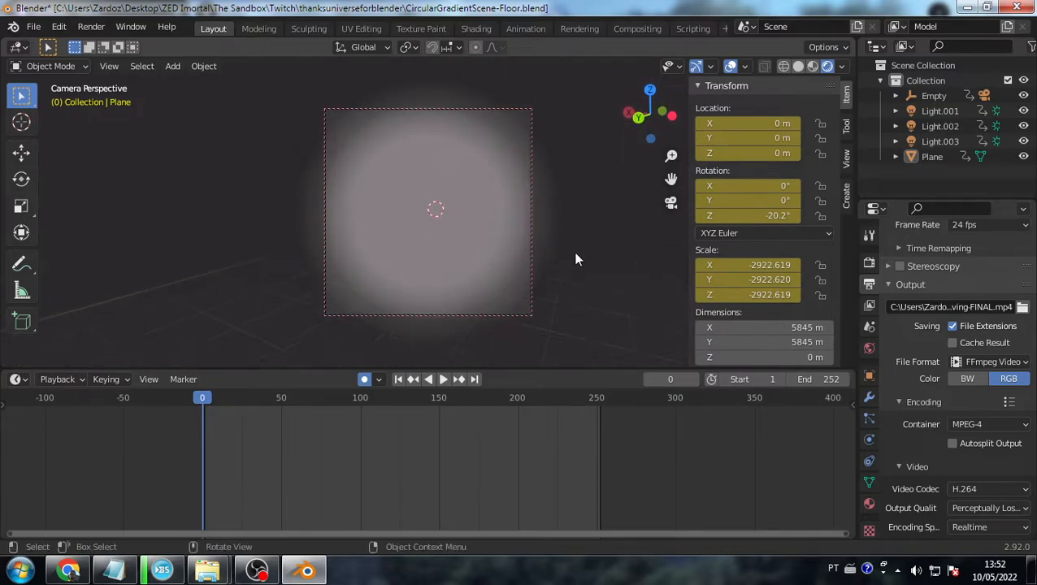
# - Reselect the floor plane, orbit around it, then switch over to the Twitch stream window
pyautogui.click(552, 291)
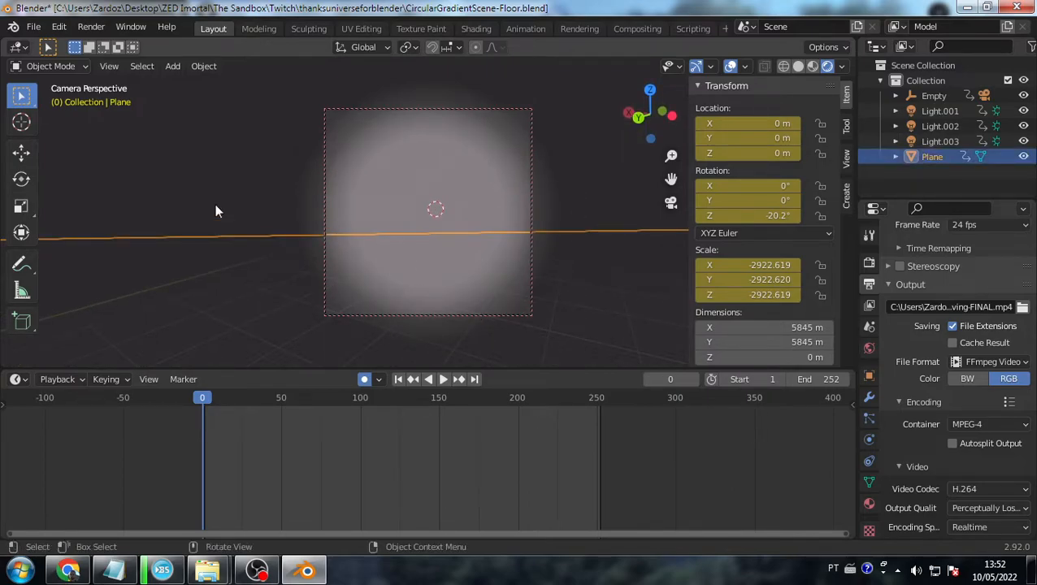
pyautogui.scroll(-3, 475, 276)
pyautogui.moveTo(515, 308); pyautogui.dragTo(410, 116, button='middle')
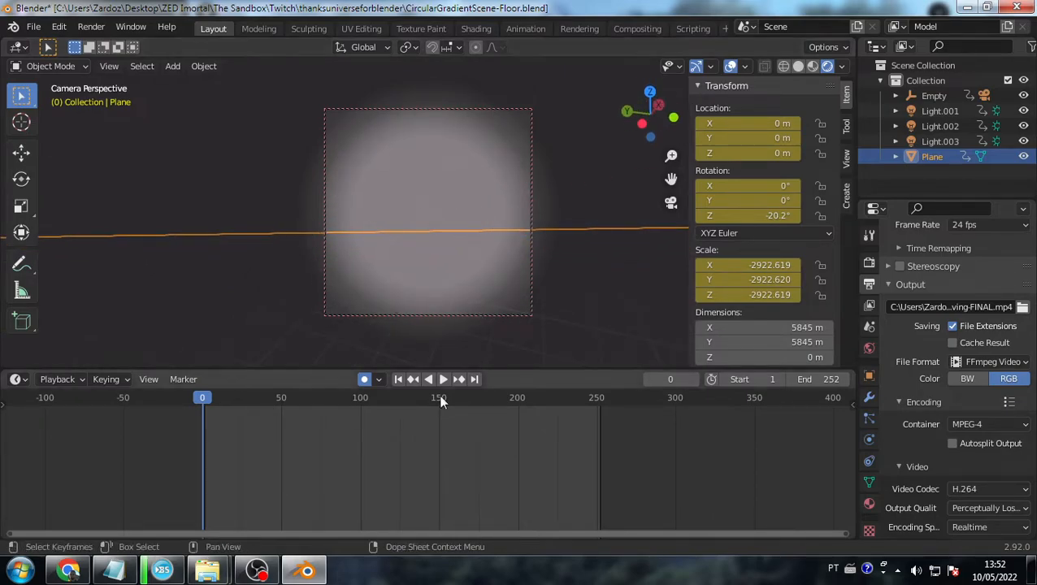
pyautogui.click(531, 183)
pyautogui.click(488, 308)
pyautogui.moveTo(488, 308); pyautogui.dragTo(531, 64, button='middle')
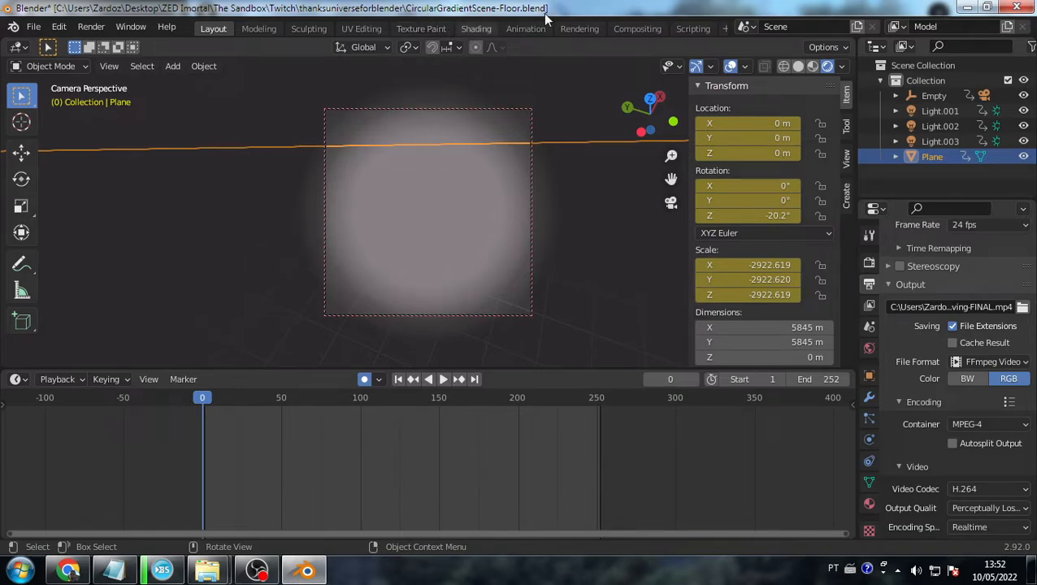
pyautogui.press('super')
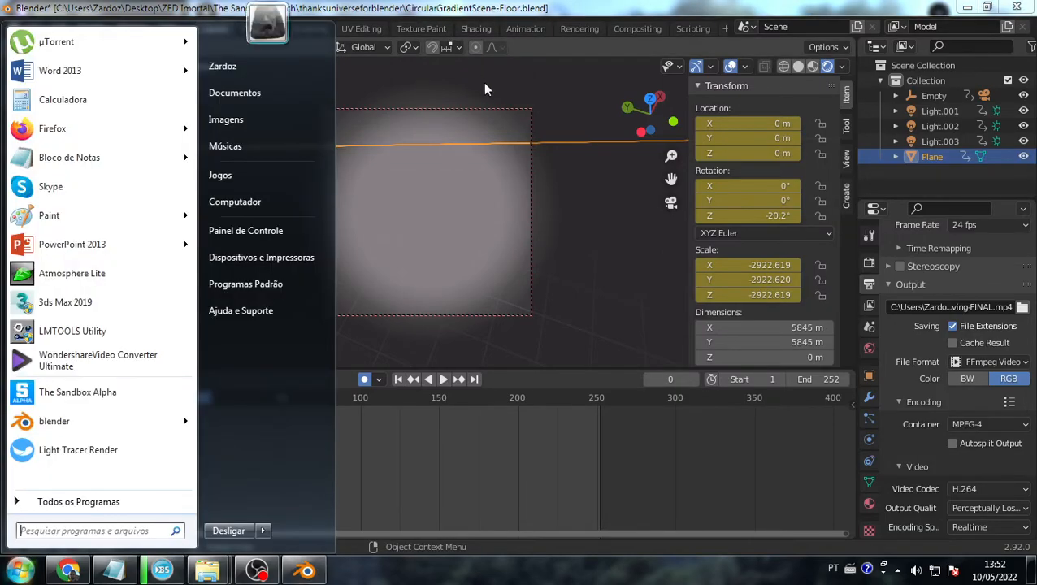
pyautogui.hotkey('alt', 'Tab')
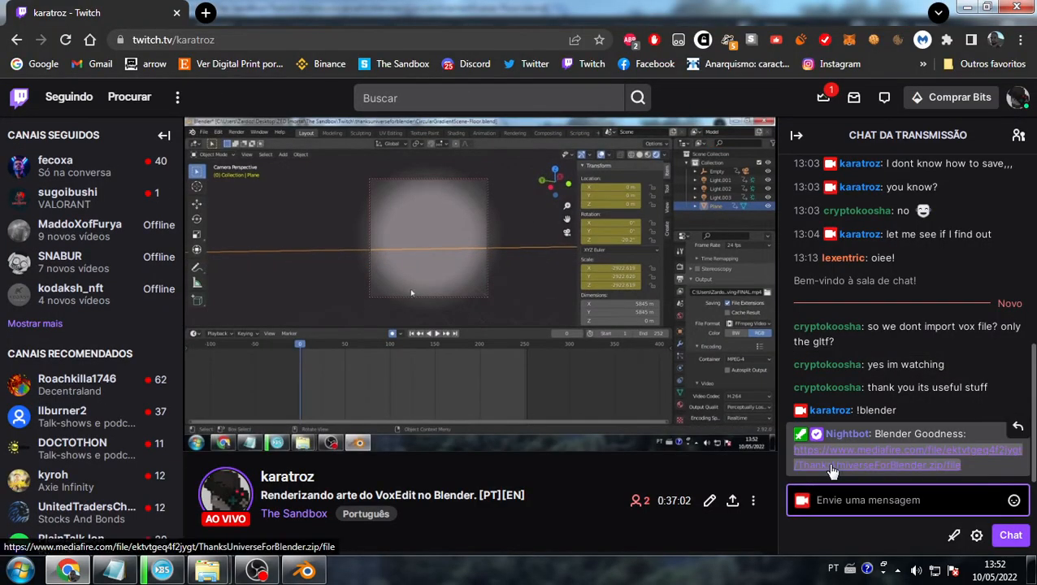
# - Start a glTF 2.0 import and browse into the VoxEdit Aliens > Reptilian folders
pyautogui.moveTo(391, 415)
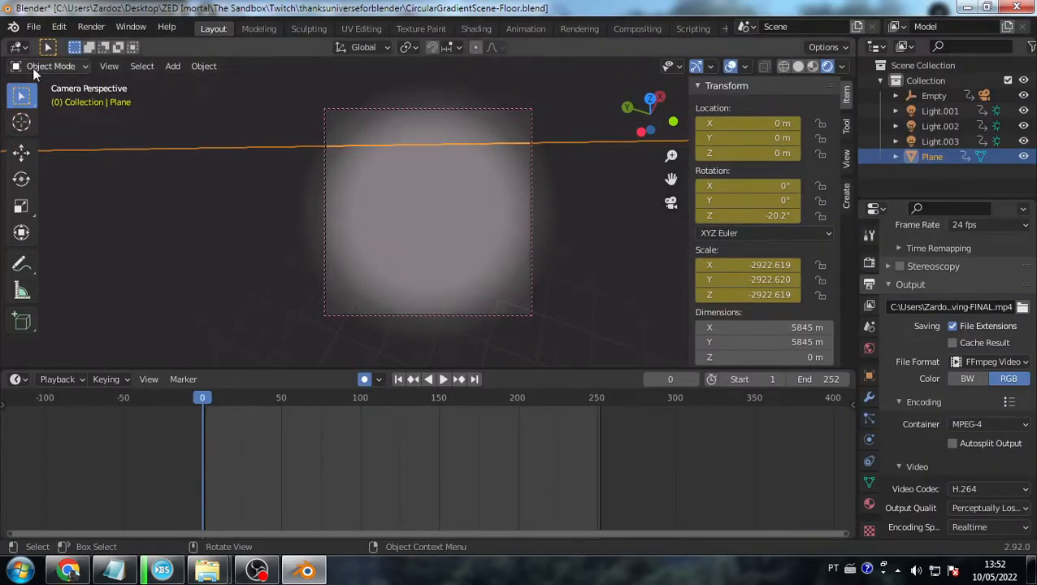
pyautogui.click(34, 26)
pyautogui.moveTo(73, 233)
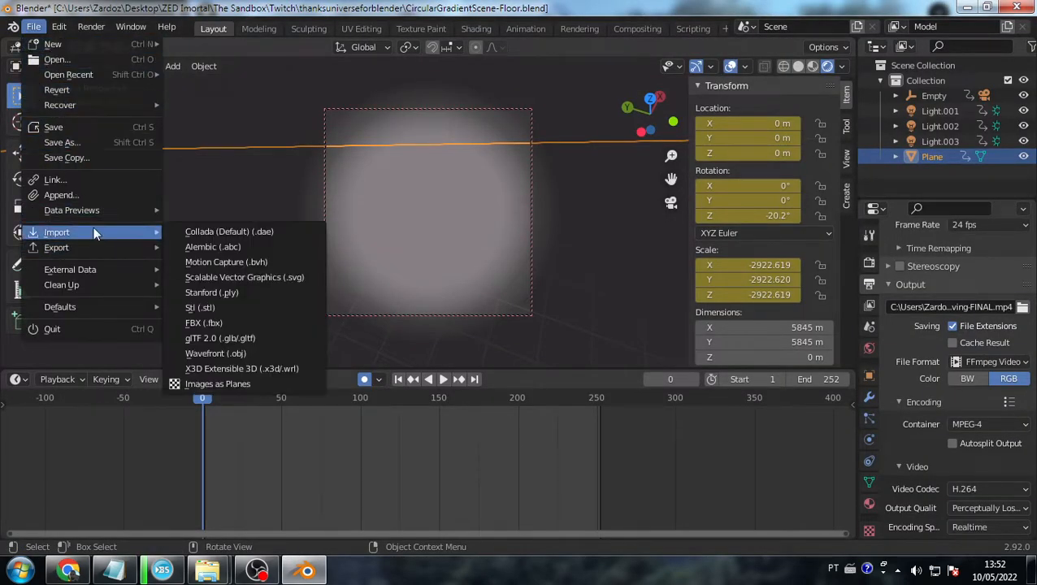
pyautogui.click(234, 338)
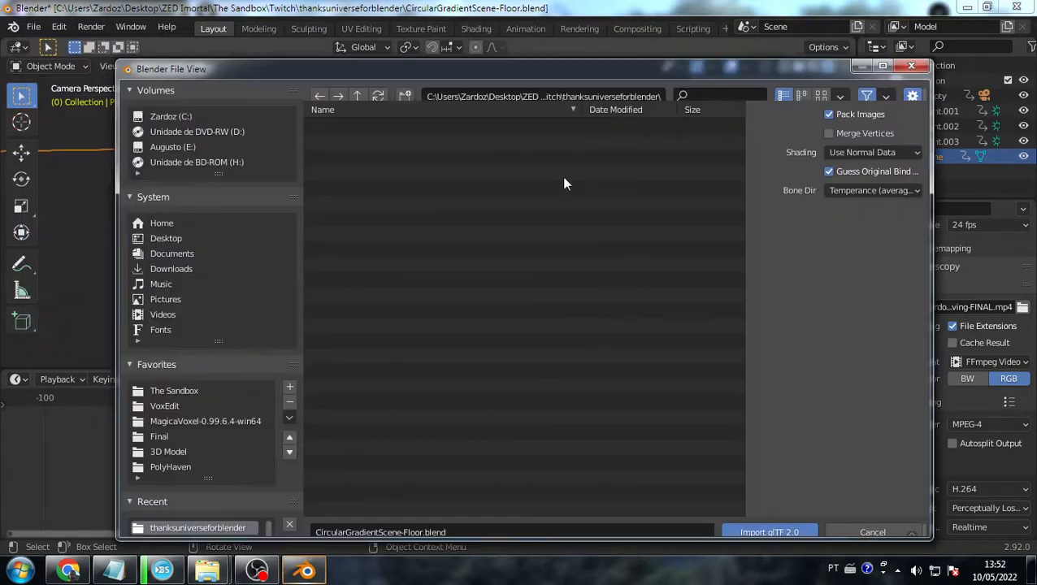
pyautogui.click(162, 406)
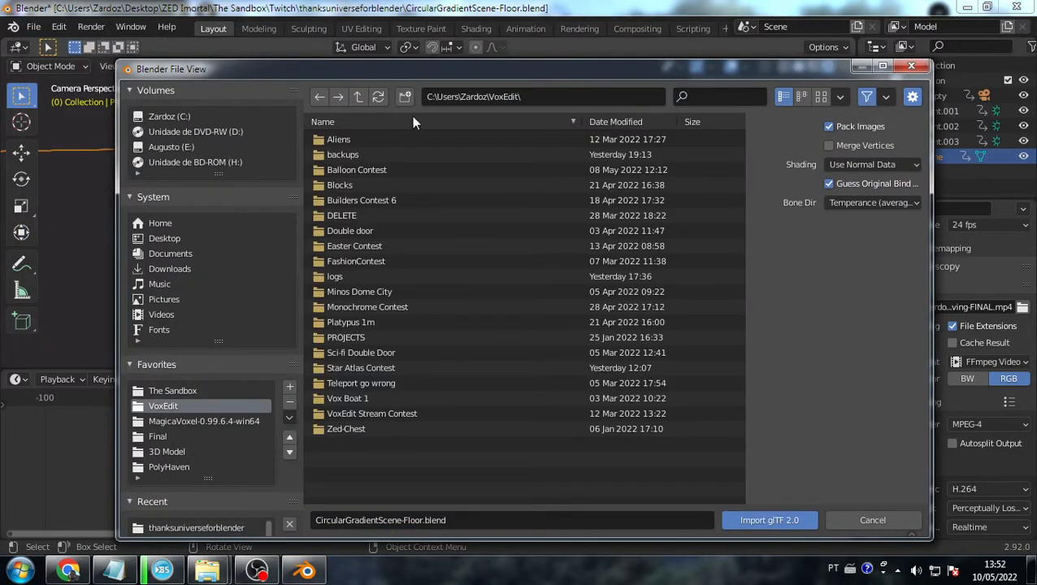
pyautogui.click(334, 139)
pyautogui.click(348, 156)
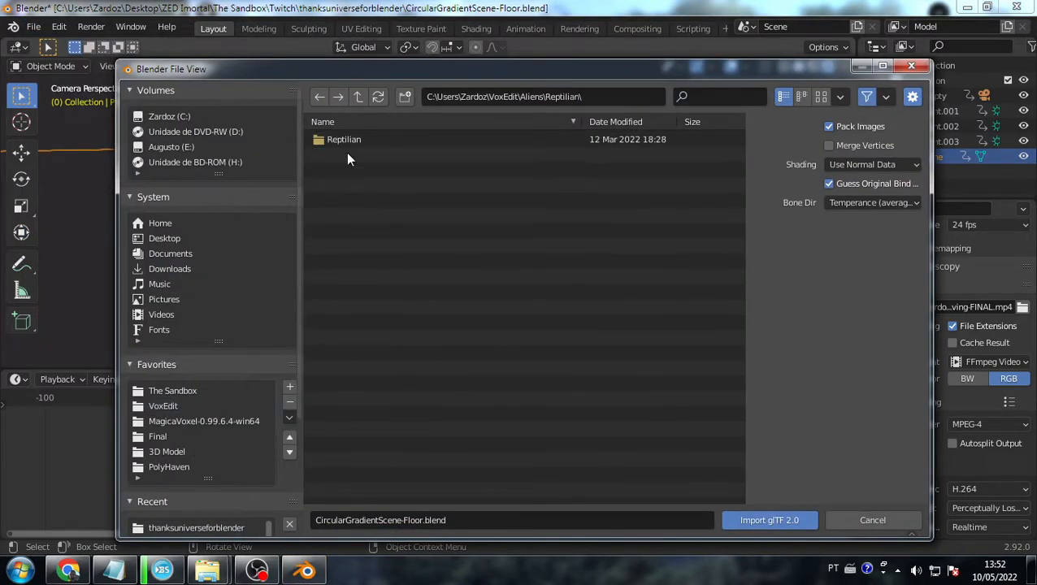
pyautogui.click(347, 139)
# - Go back to Aliens, open the Varginha folder and import Varginha.gltf
pyautogui.press('BackSpace')
pyautogui.press('BackSpace')
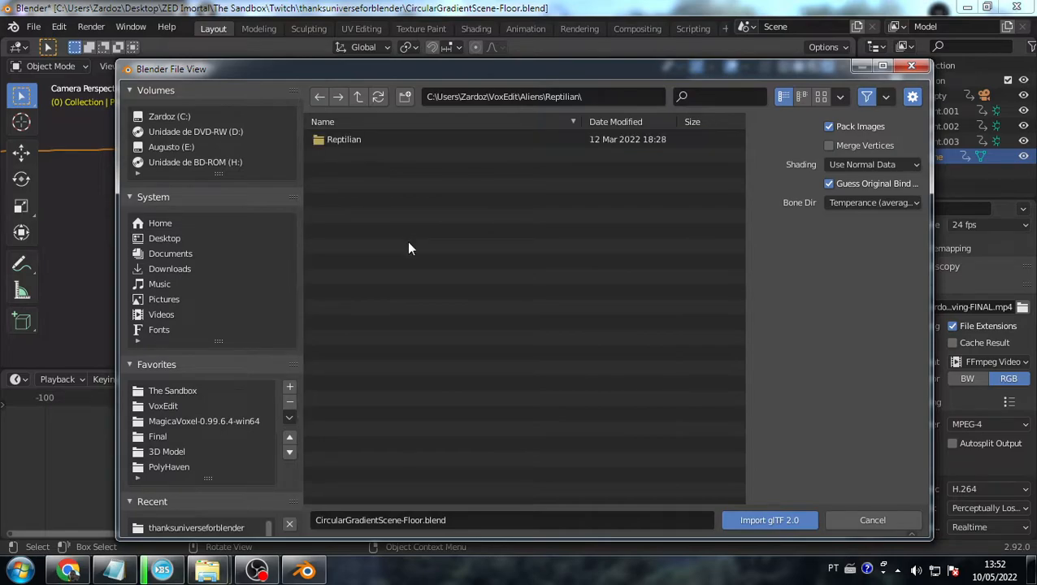
pyautogui.click(346, 168)
pyautogui.click(345, 140)
pyautogui.press('BackSpace')
pyautogui.click(351, 137)
pyautogui.doubleClick(351, 136)
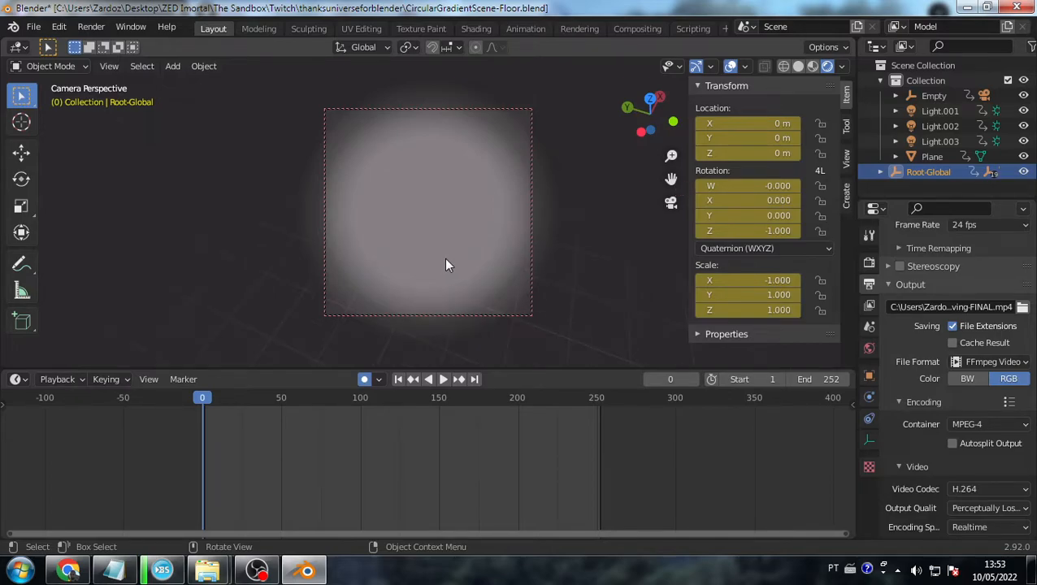
pyautogui.press('KP_0')
pyautogui.rightClick(446, 260)
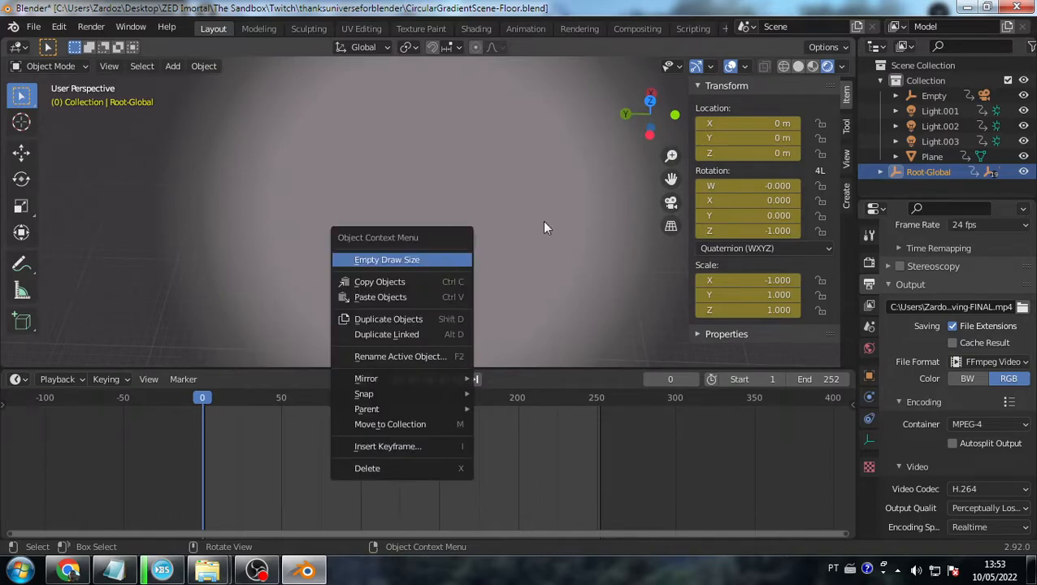
pyautogui.press('KP_0')
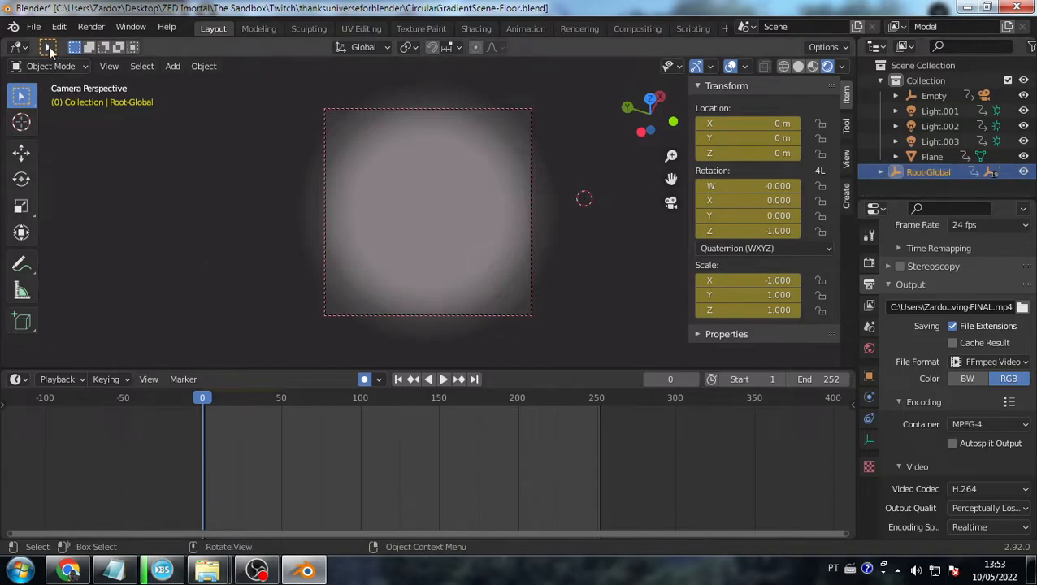
# - Open CircularGradientScene-Floor.blend from the File menu, choosing Don't Save for the current scene
pyautogui.click(34, 27)
pyautogui.moveTo(93, 74)
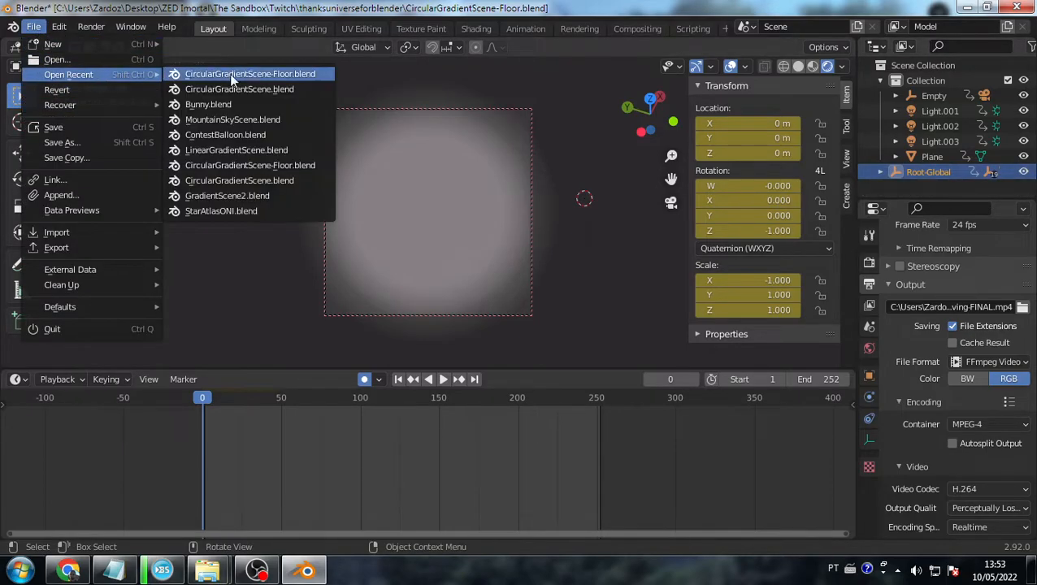
pyautogui.click(75, 62)
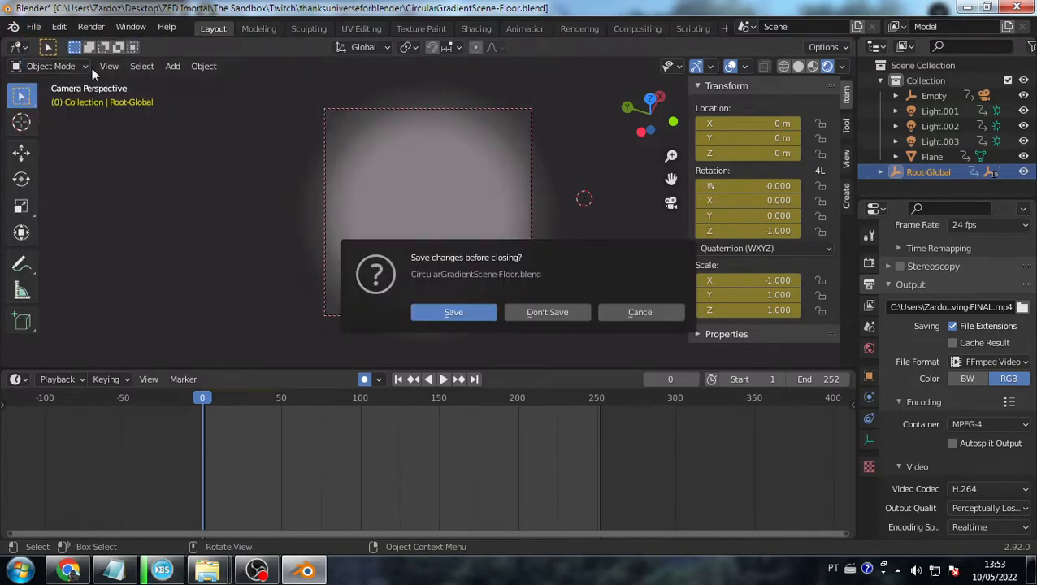
pyautogui.click(537, 312)
pyautogui.click(440, 170)
pyautogui.doubleClick(440, 169)
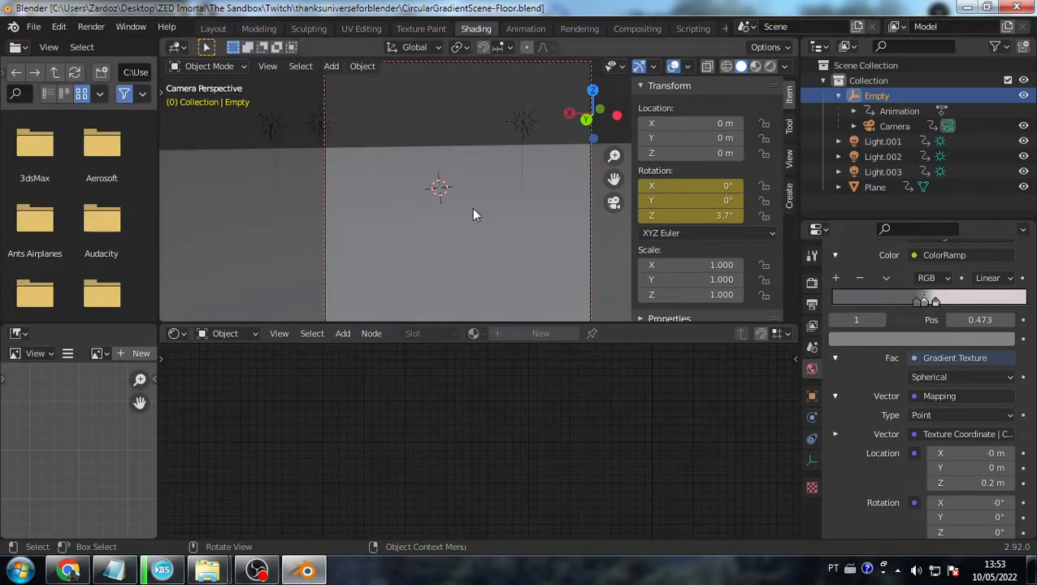
# - Import Gray.gltf as glTF 2.0 from VoxEdit > Aliens > Gray into the floor scene
pyautogui.click(34, 26)
pyautogui.moveTo(102, 238)
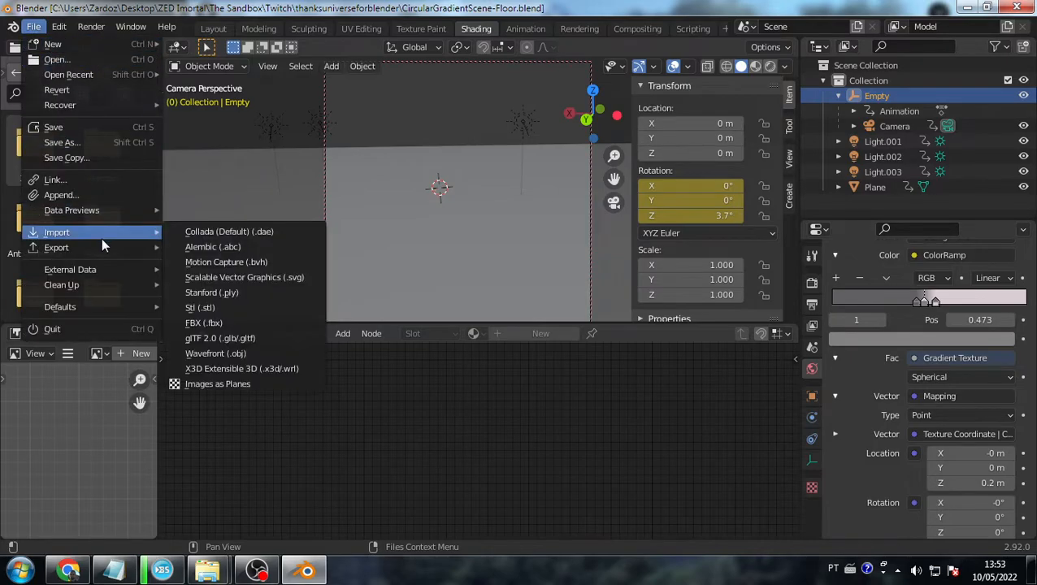
pyautogui.click(238, 338)
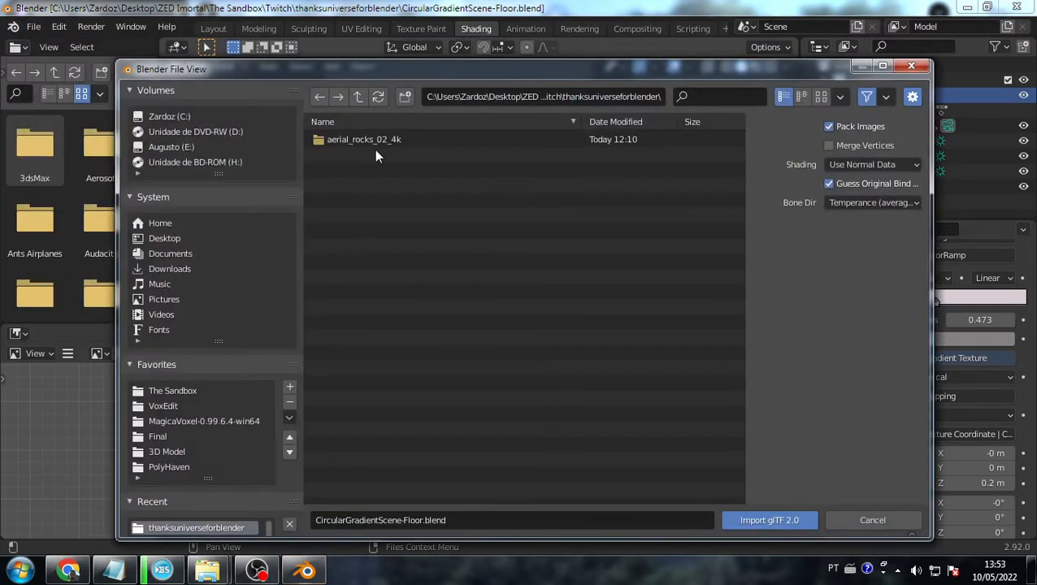
pyautogui.click(163, 406)
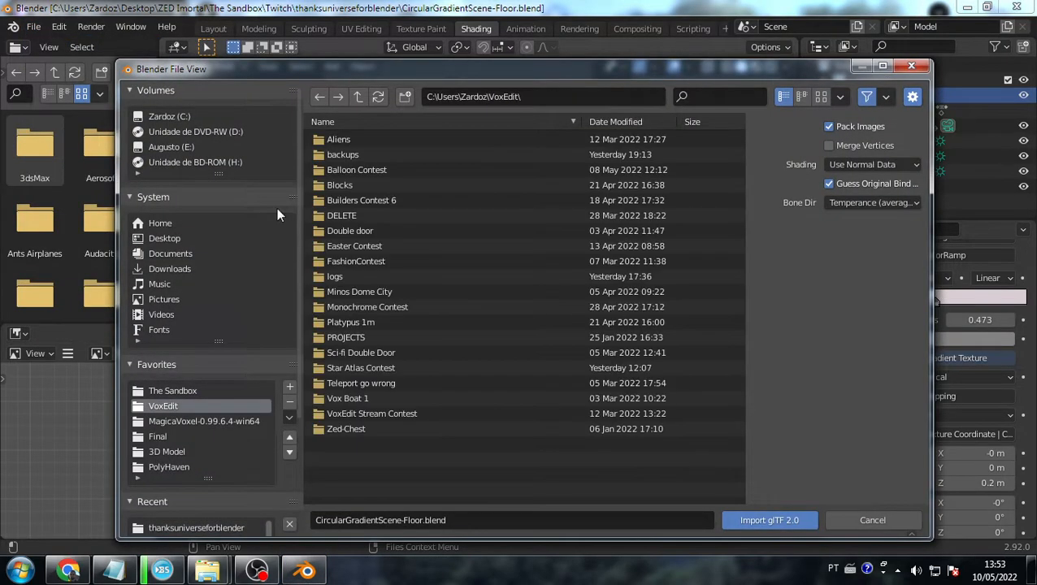
pyautogui.doubleClick(356, 142)
pyautogui.doubleClick(356, 142)
pyautogui.press('BackSpace')
pyautogui.doubleClick(360, 137)
pyautogui.doubleClick(360, 137)
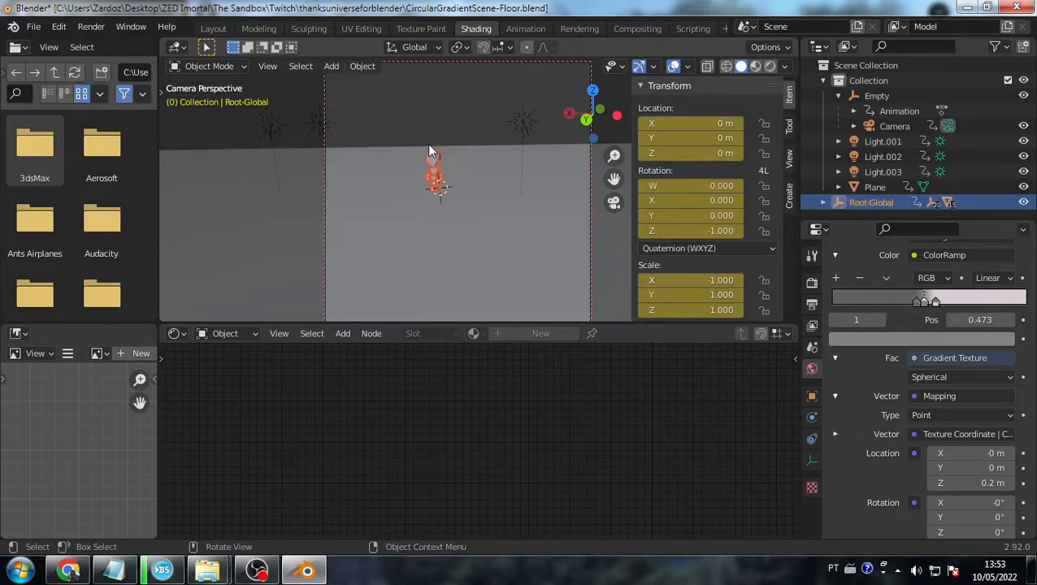
# - Switch the viewport to Rendered shading and frame the alien larger and front-on in the camera
pyautogui.scroll(5, 449, 154)
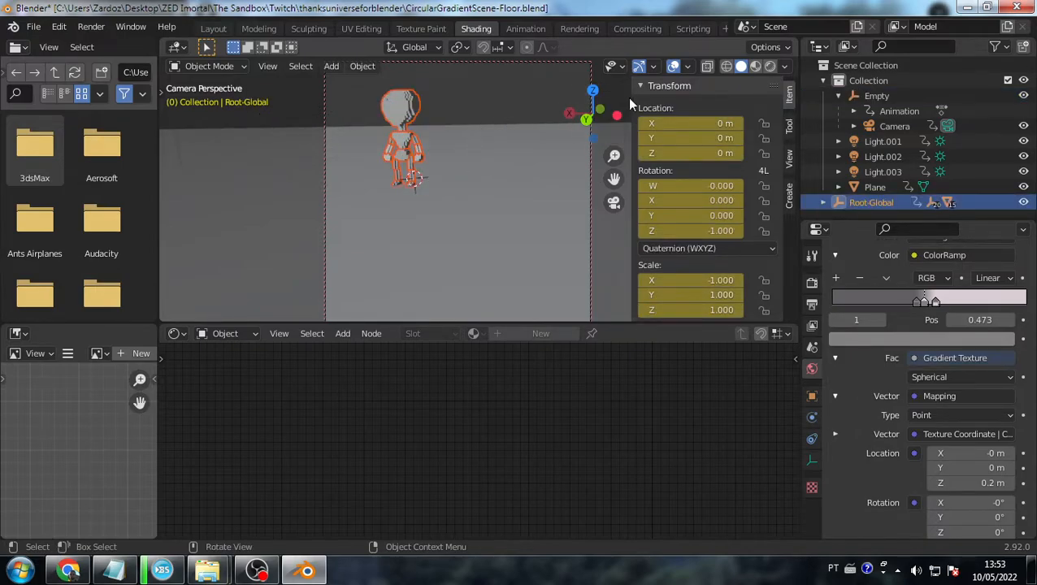
pyautogui.click(769, 66)
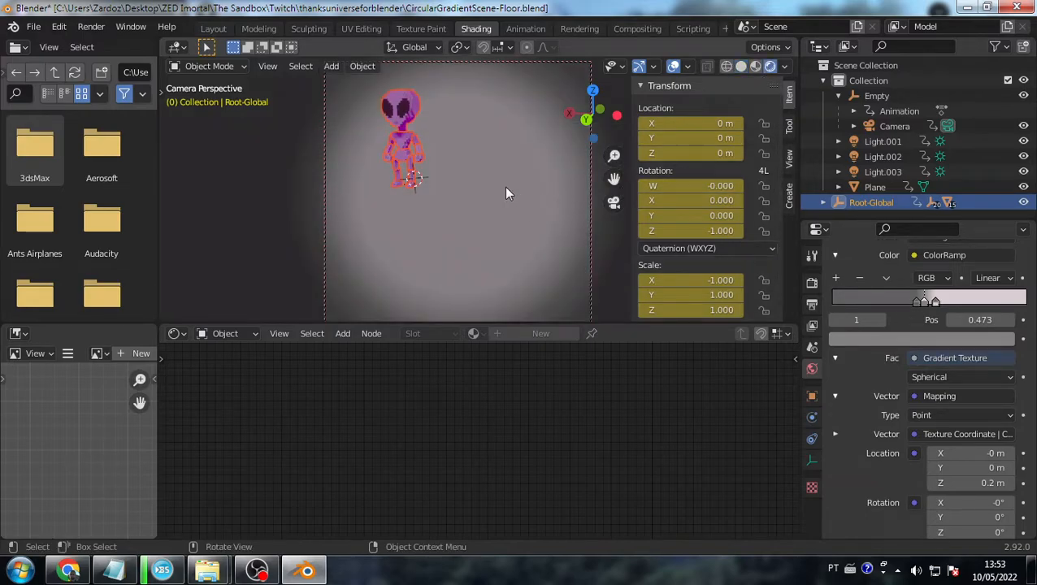
pyautogui.moveTo(514, 188); pyautogui.dragTo(521, 214, button='middle')
pyautogui.scroll(3, 521, 214)
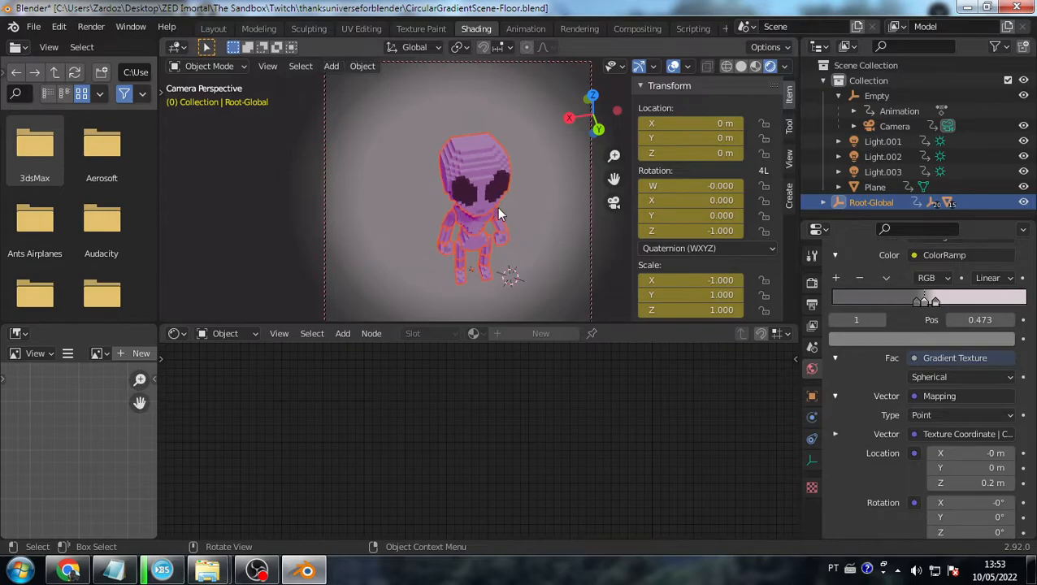
pyautogui.moveTo(499, 209)
pyautogui.mouseDown(button='middle')
pyautogui.moveTo(491, 184)
pyautogui.moveTo(497, 228)
pyautogui.moveTo(482, 216)
pyautogui.moveTo(491, 192)
pyautogui.mouseUp(button='middle')
# - Select the alien's chest, compare Material Preview with Rendered, and view its Chest-Material nodes
pyautogui.click(470, 218)
pyautogui.click(536, 215)
pyautogui.click(489, 218)
pyautogui.click(470, 168)
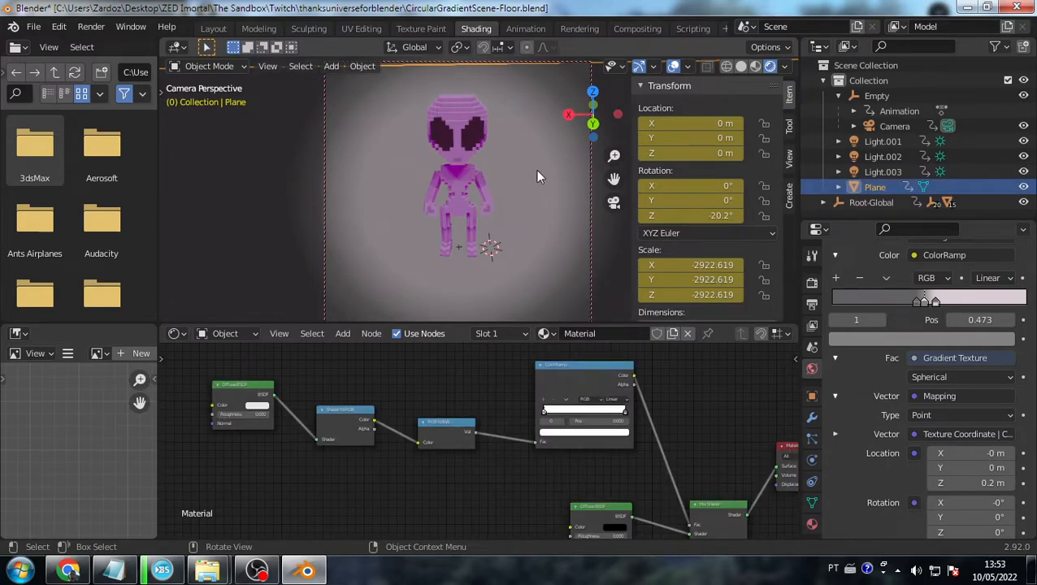
pyautogui.click(454, 179)
pyautogui.click(755, 66)
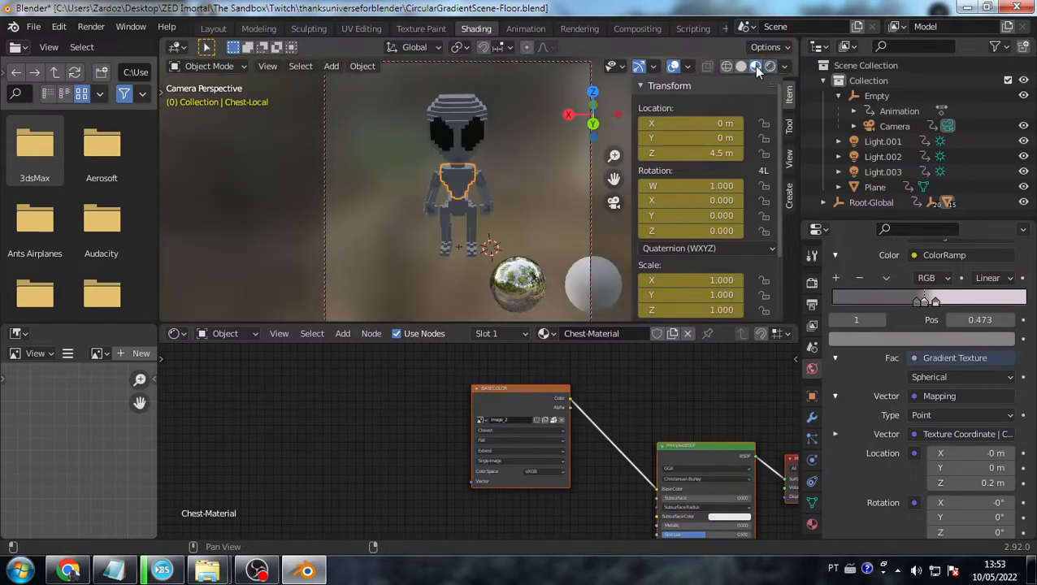
pyautogui.click(771, 67)
pyautogui.moveTo(666, 480); pyautogui.dragTo(439, 396, button='middle')
pyautogui.scroll(-4, 443, 398)
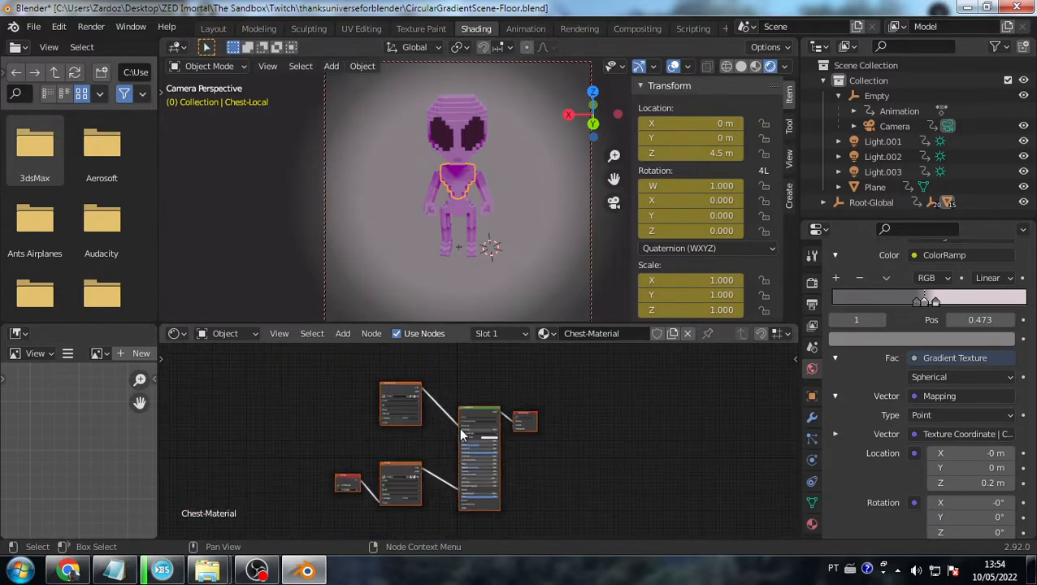
# - Switch the shader editor to the World node tree and bring the world nodes into view
pyautogui.click(244, 334)
pyautogui.click(236, 367)
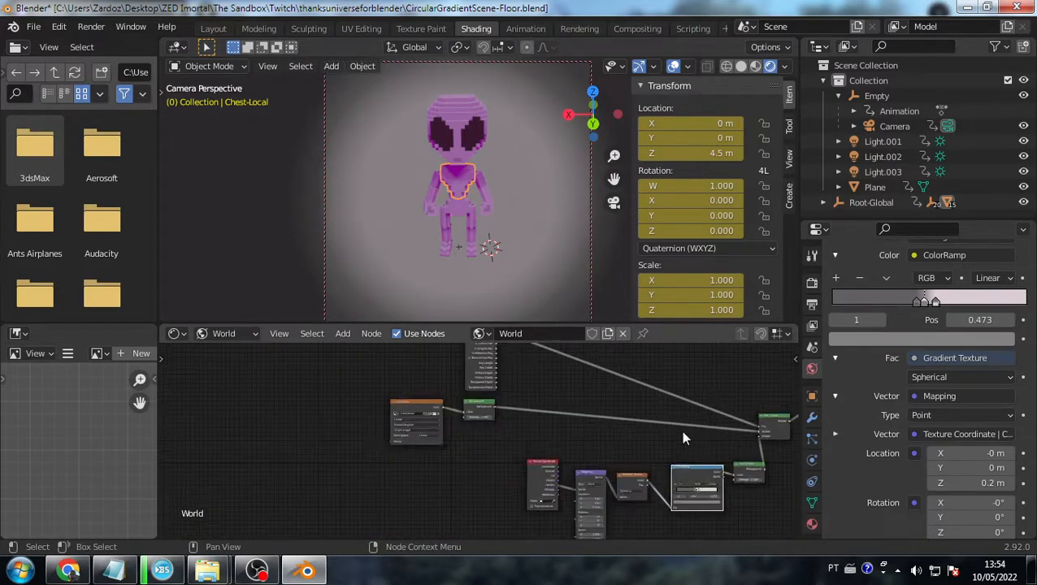
pyautogui.scroll(1, 682, 439)
pyautogui.moveTo(683, 439); pyautogui.dragTo(483, 404, button='middle')
pyautogui.scroll(-3, 485, 418)
pyautogui.click(611, 515)
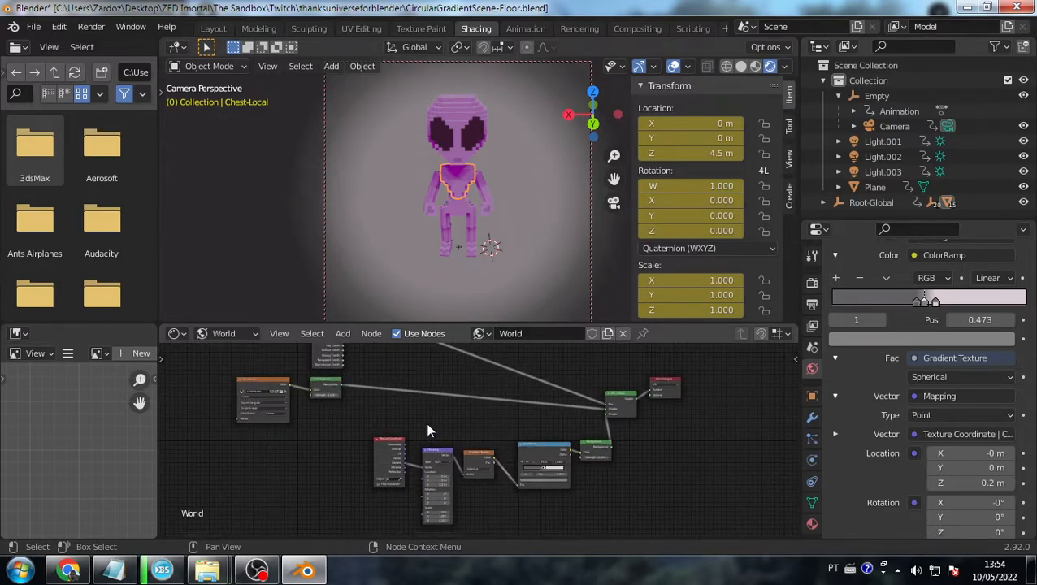
pyautogui.moveTo(374, 416); pyautogui.dragTo(385, 430, button='middle')
# - Delete the Background node, undo it, and frame the sunrise.exr and Background nodes
pyautogui.click(343, 402)
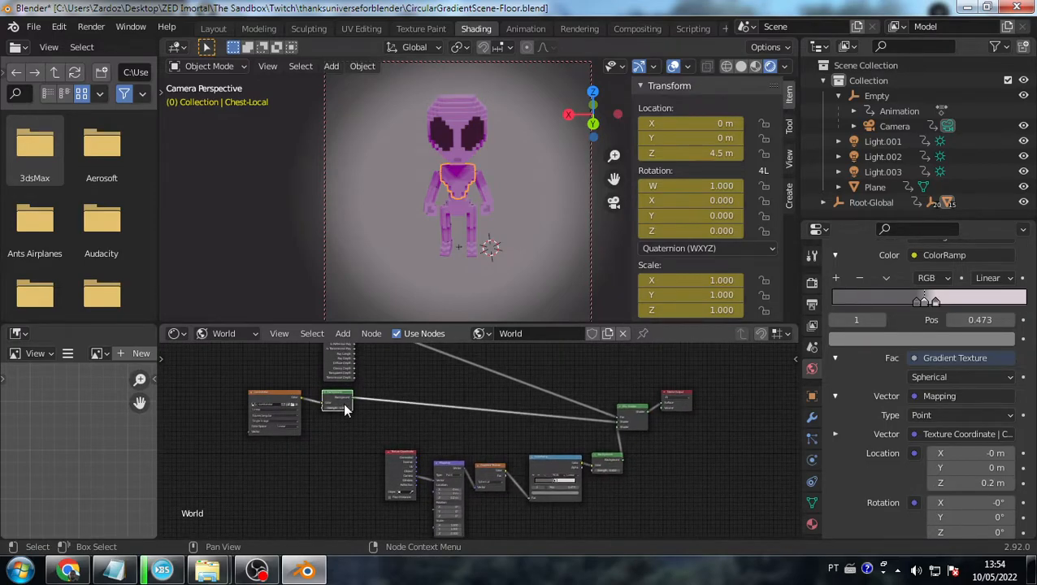
pyautogui.press('Delete')
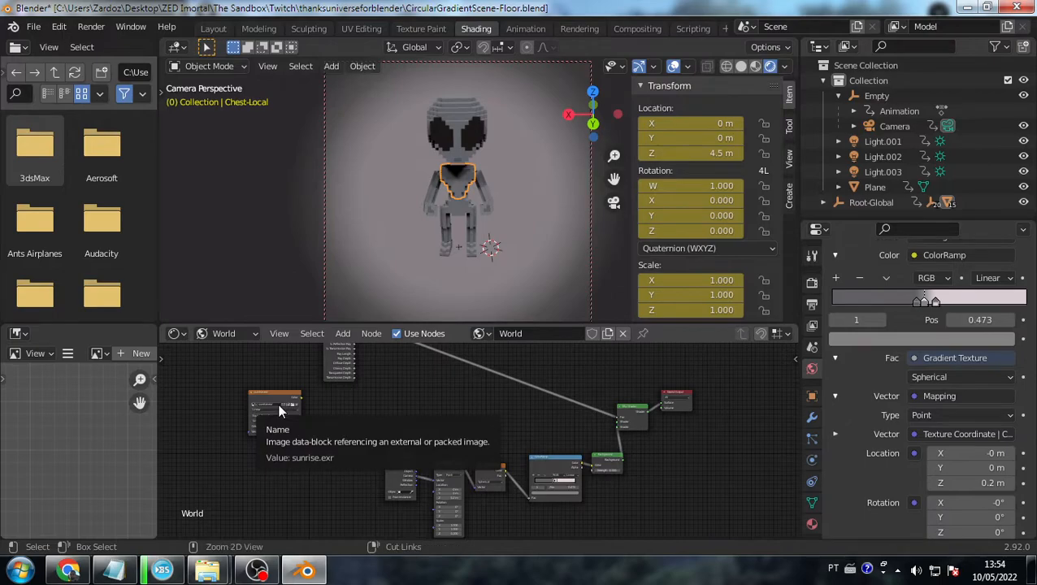
pyautogui.hotkey('ctrl', 'z')
pyautogui.scroll(3, 278, 405)
pyautogui.scroll(4, 283, 406)
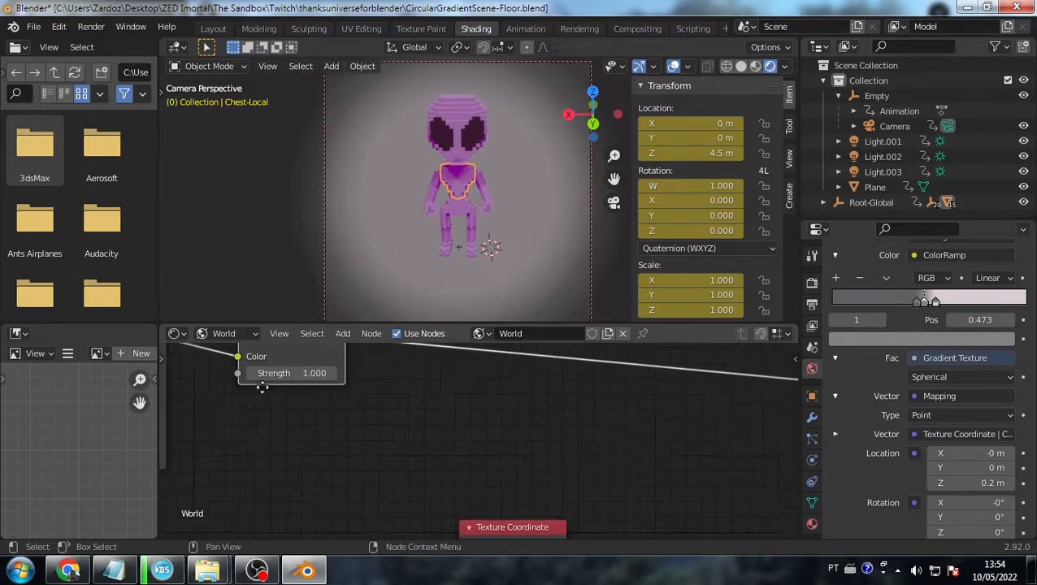
pyautogui.moveTo(188, 370); pyautogui.dragTo(513, 441, button='middle')
# - Inspect the sunrise.exr node's image, Equirectangular projection and interpolation, then survey the world nodes
pyautogui.click(440, 425)
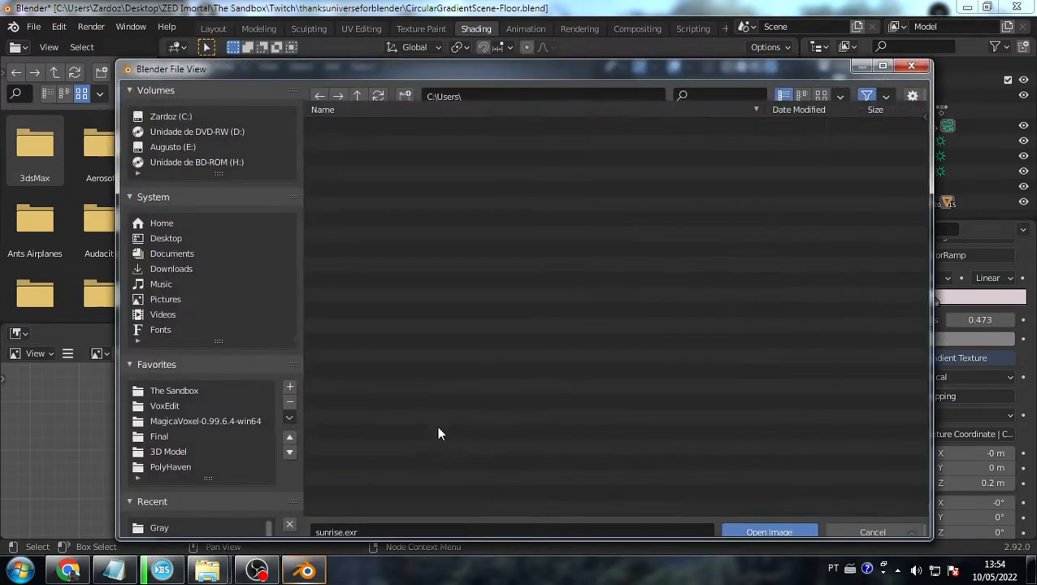
pyautogui.click(910, 69)
pyautogui.click(362, 459)
pyautogui.click(365, 457)
pyautogui.click(357, 444)
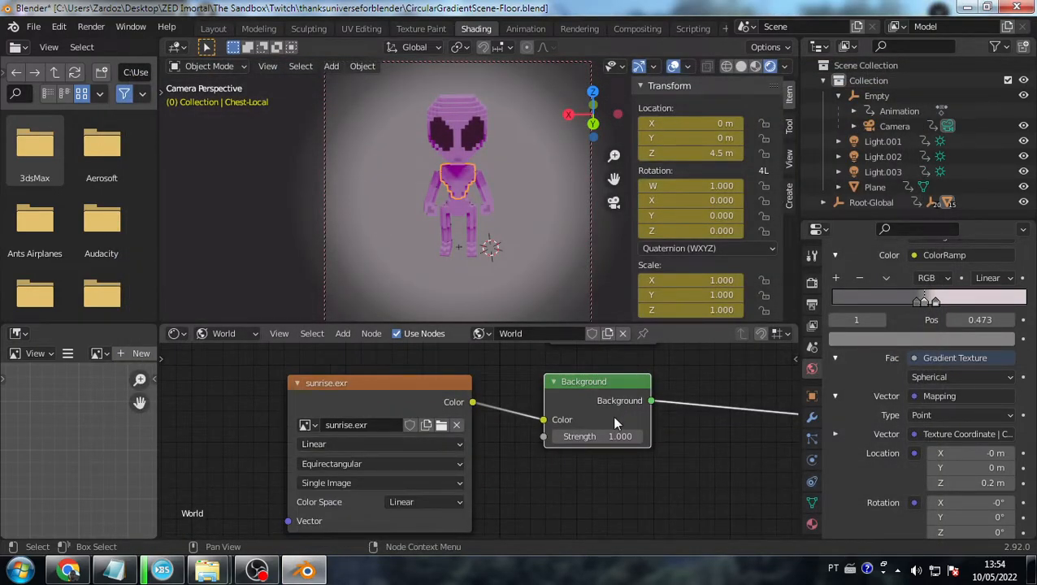
pyautogui.scroll(-1, 577, 404)
pyautogui.scroll(-2, 575, 406)
pyautogui.moveTo(613, 430); pyautogui.dragTo(365, 438, button='middle')
pyautogui.scroll(-2, 500, 447)
pyautogui.scroll(-5, 358, 441)
pyautogui.scroll(5, 417, 469)
pyautogui.scroll(-4, 418, 455)
pyautogui.scroll(1, 407, 490)
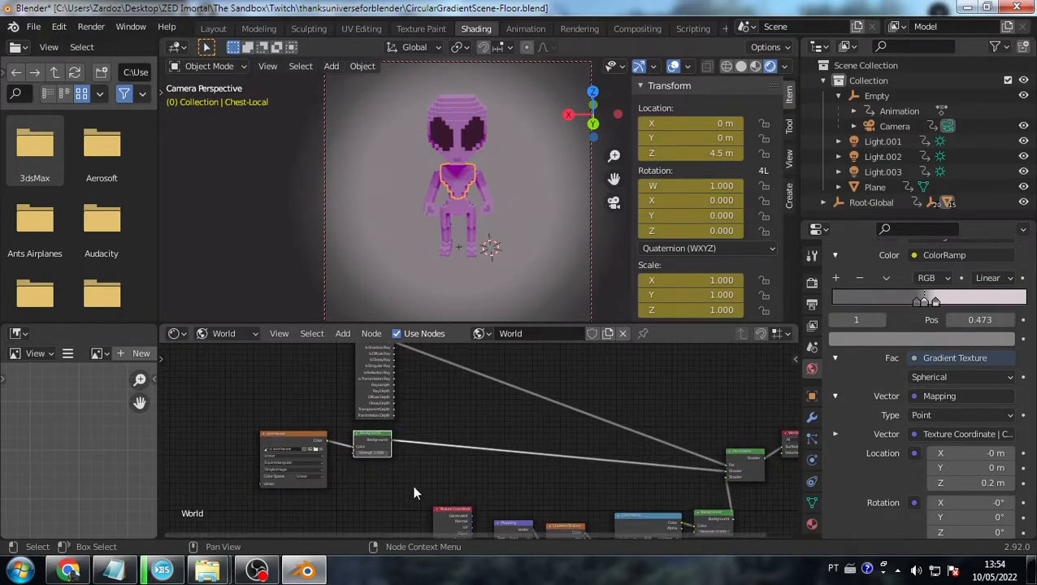
# - Delete and restore the Background node, then slide it along its link from sunrise.exr
pyautogui.press('Delete')
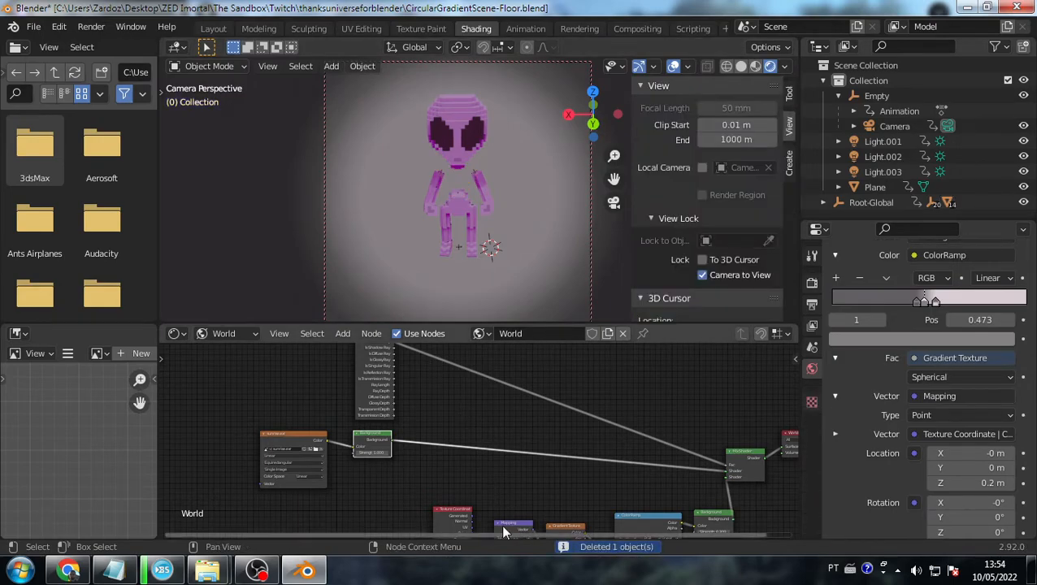
pyautogui.hotkey('ctrl', 'z')
pyautogui.click(387, 442)
pyautogui.press('Delete')
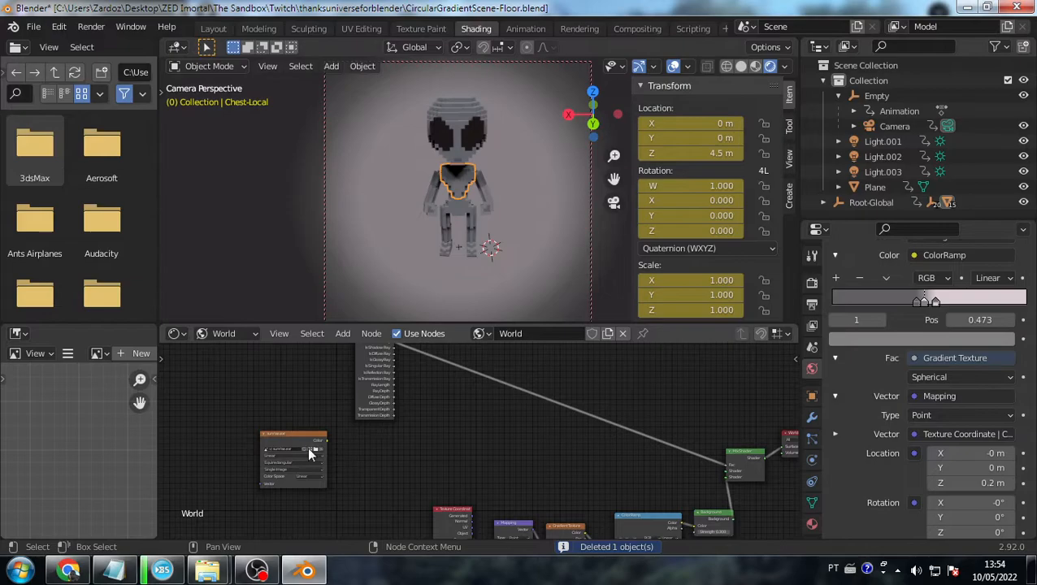
pyautogui.hotkey('ctrl', 'z')
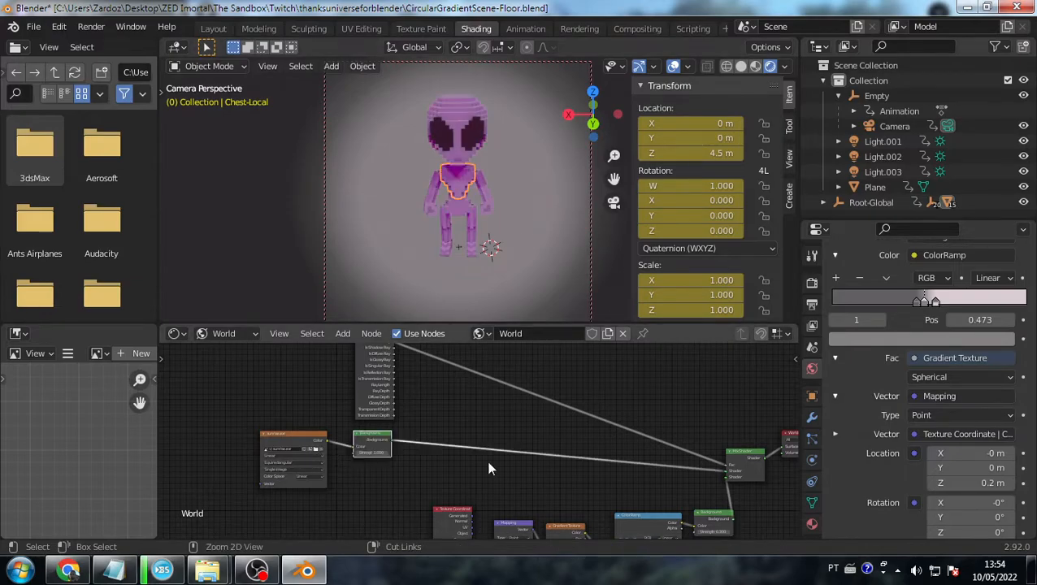
pyautogui.moveTo(367, 435); pyautogui.dragTo(427, 438)
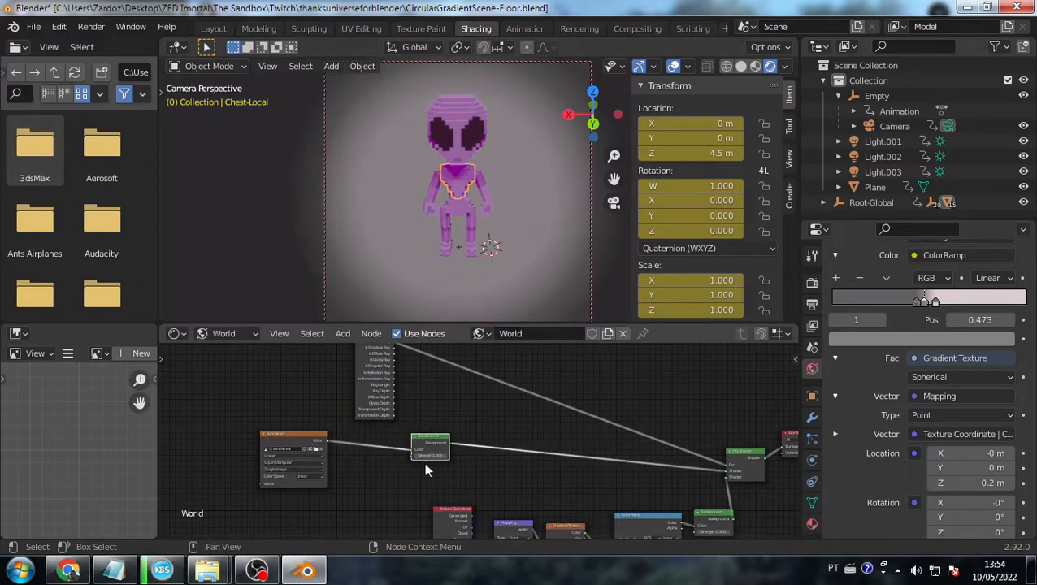
# - Try several Background Strength values, settling back at 1.000, and reframe the world nodes
pyautogui.click(422, 459)
pyautogui.press('Return')
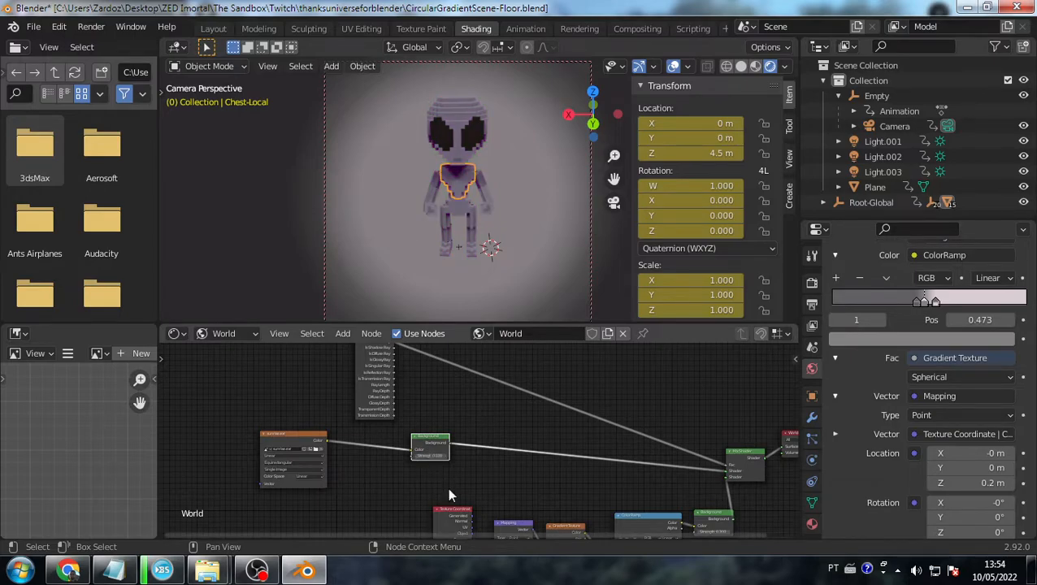
pyautogui.click(439, 456)
pyautogui.press('Return')
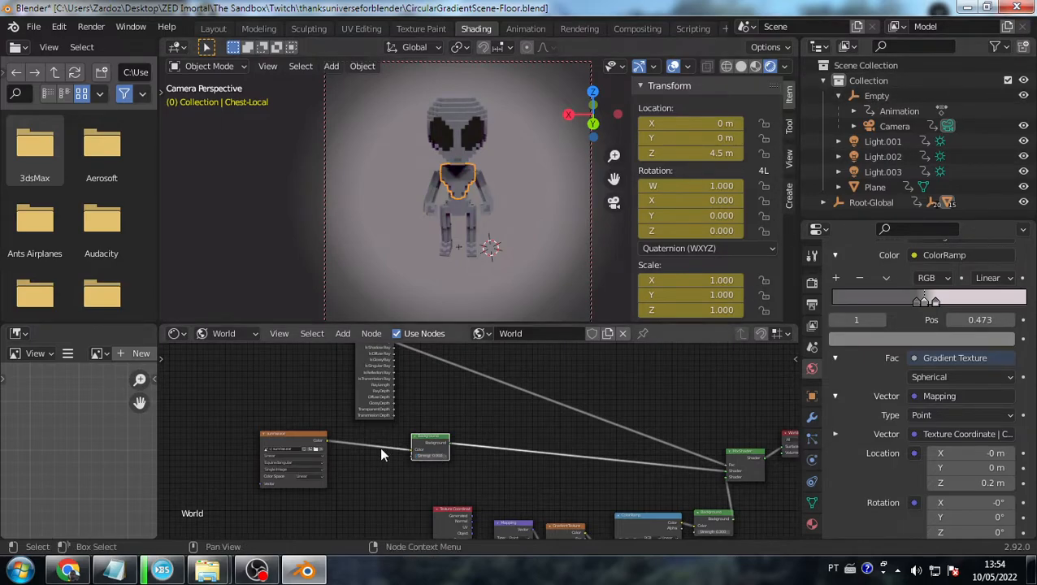
pyautogui.click(431, 455)
pyautogui.press('Return')
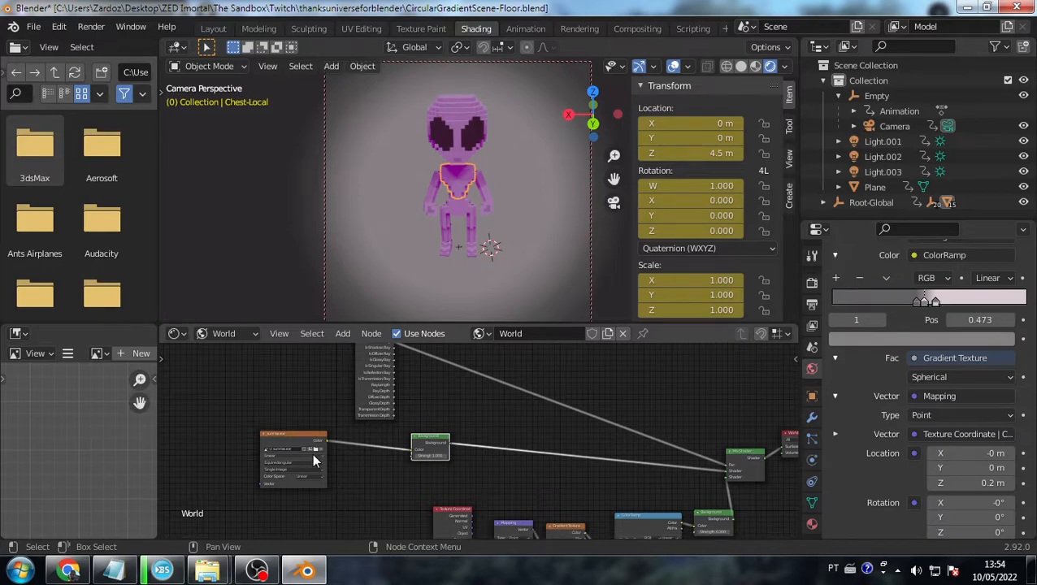
pyautogui.scroll(3, 312, 453)
pyautogui.scroll(2, 312, 453)
pyautogui.moveTo(302, 444); pyautogui.dragTo(522, 407, button='middle')
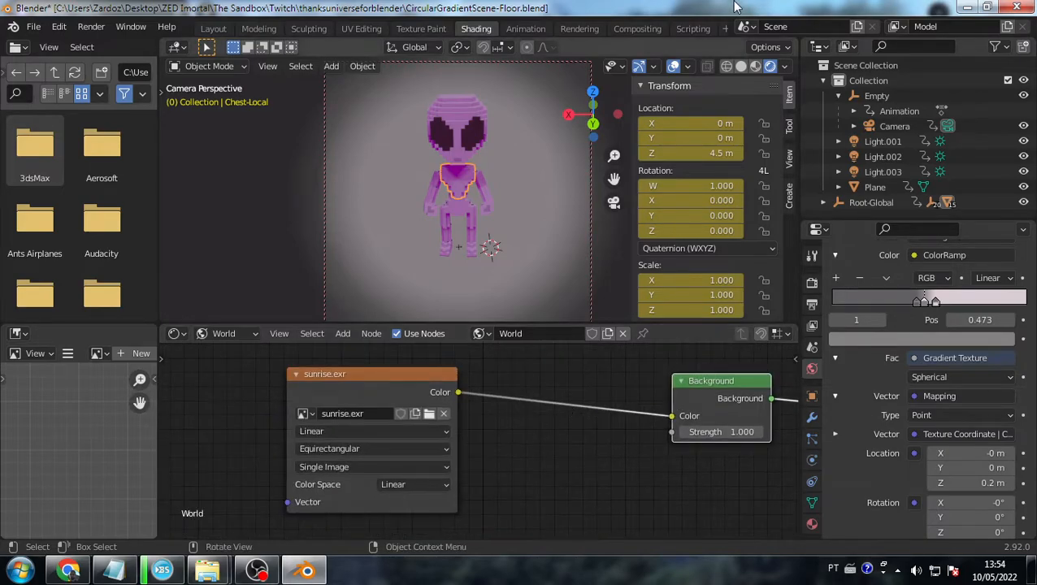
# - Load courtyard.exr from Blender 2.92\datafiles\studiolights\world as the environment image
pyautogui.click(429, 414)
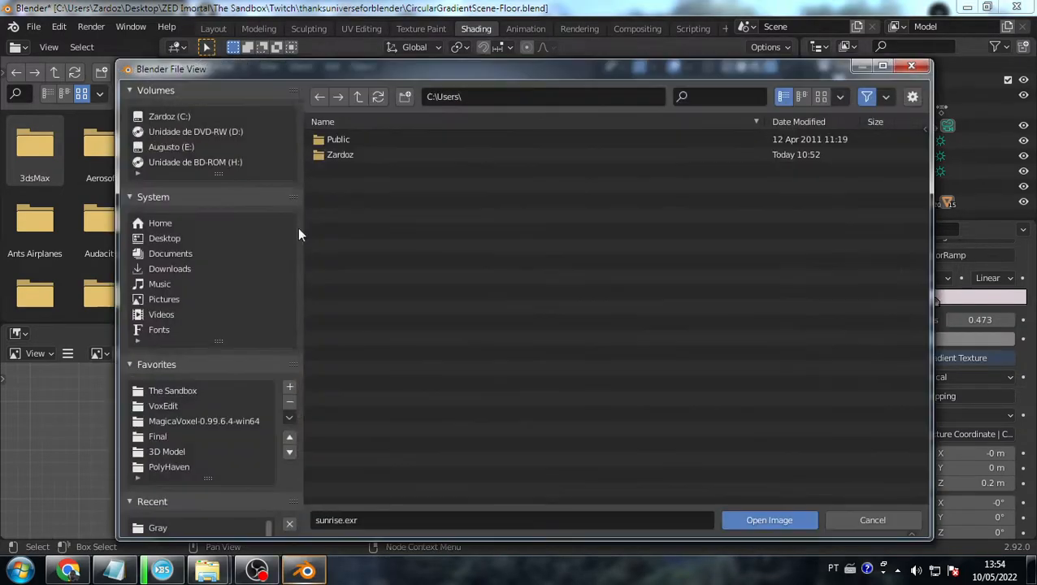
pyautogui.click(186, 115)
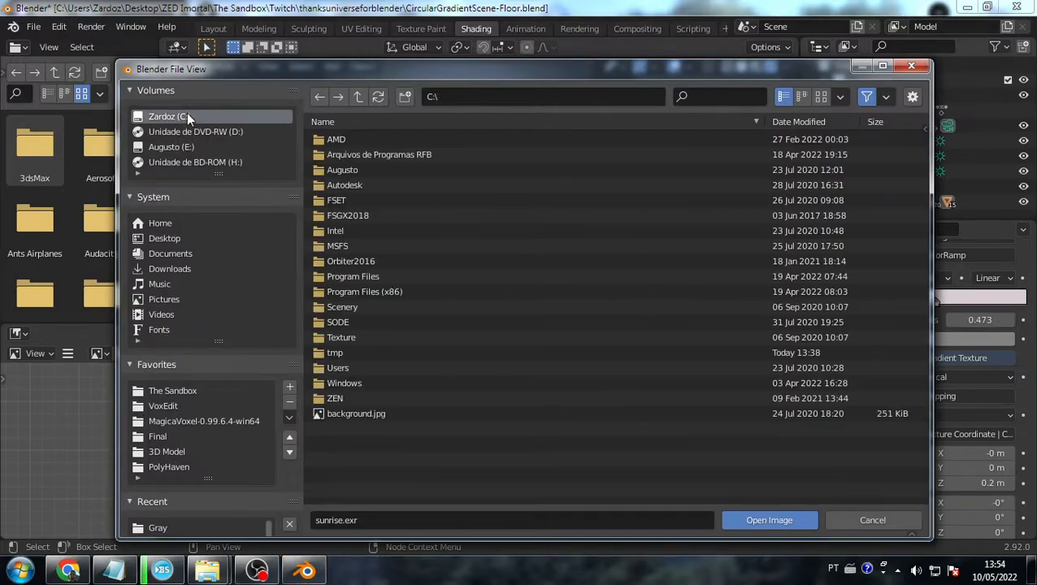
pyautogui.doubleClick(362, 277)
pyautogui.doubleClick(365, 185)
pyautogui.doubleClick(344, 138)
pyautogui.doubleClick(345, 139)
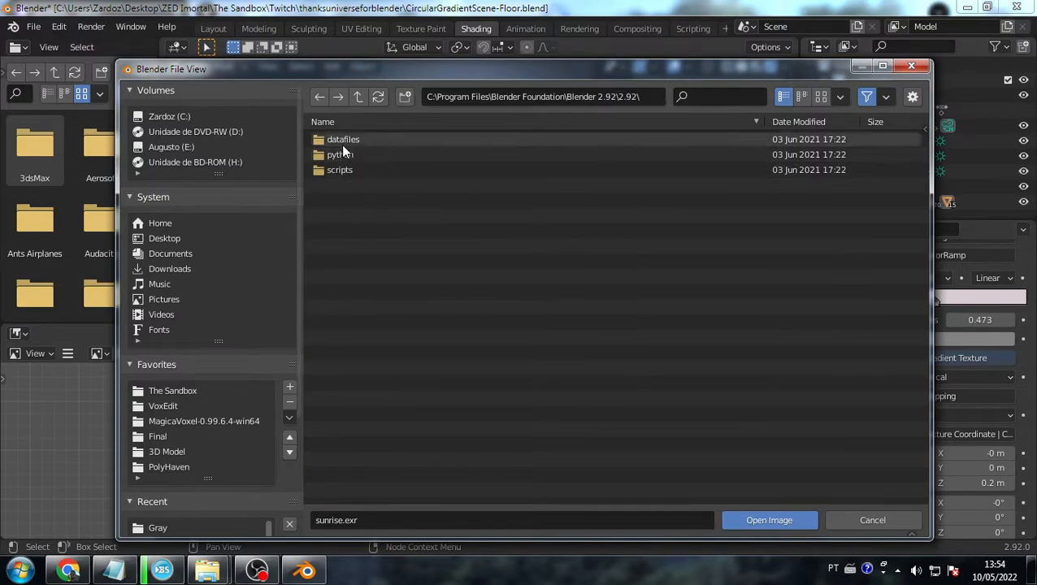
pyautogui.doubleClick(338, 137)
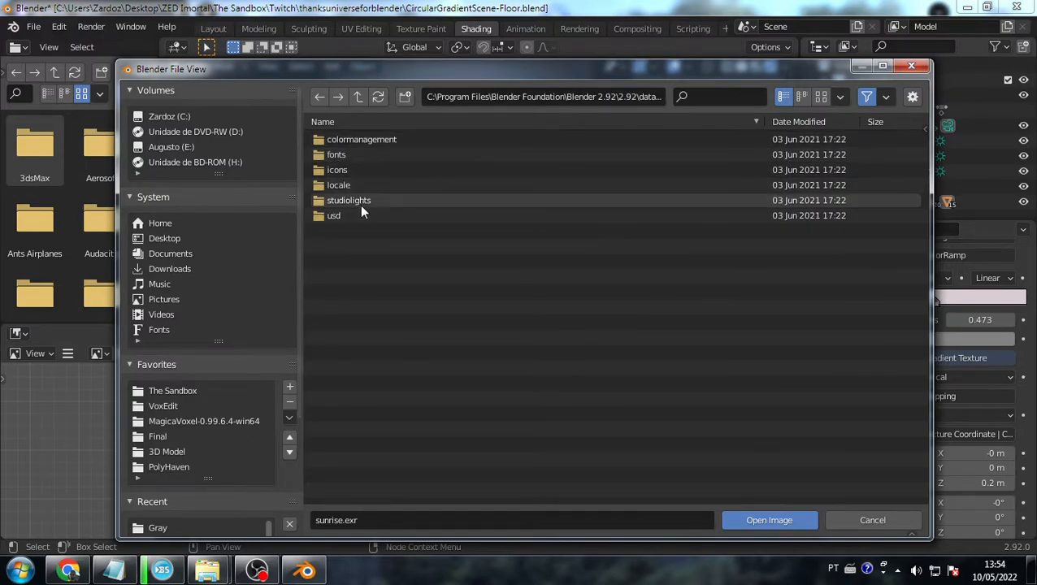
pyautogui.doubleClick(360, 201)
pyautogui.doubleClick(347, 168)
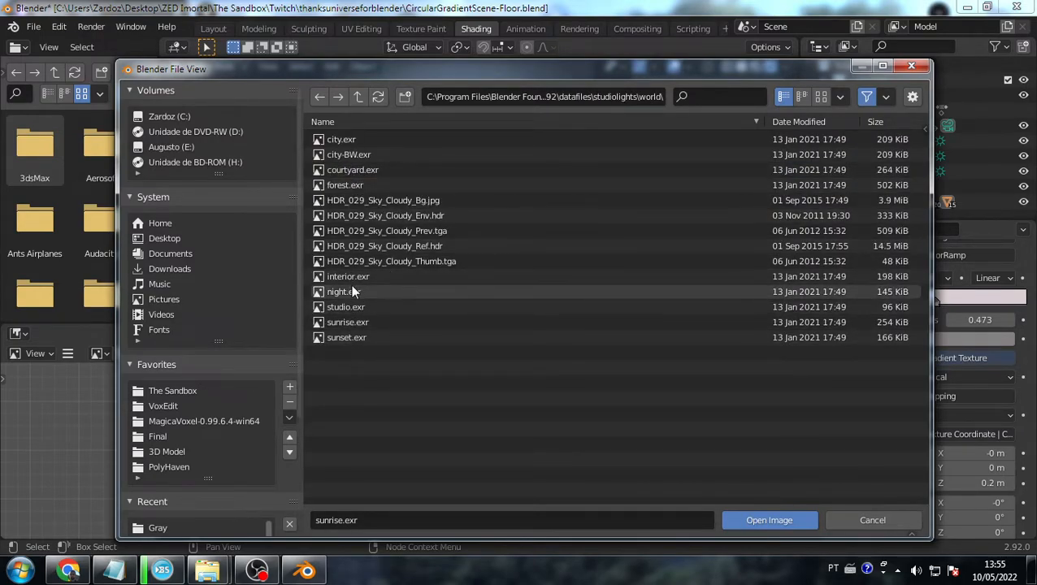
pyautogui.click(352, 171)
pyautogui.doubleClick(353, 171)
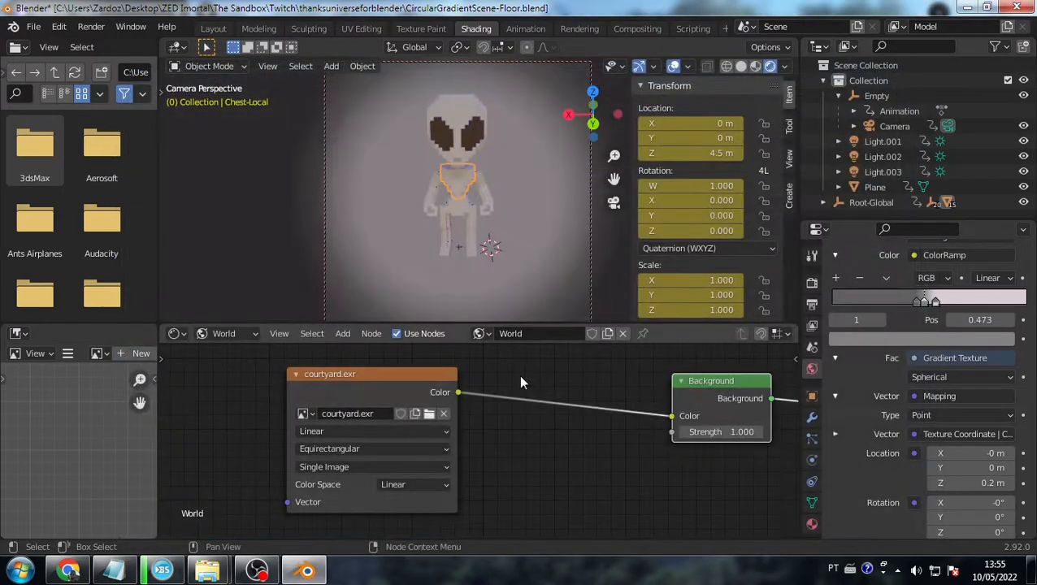
# - Swap the environment image to night.exr and select the floor Plane
pyautogui.click(428, 413)
pyautogui.click(378, 287)
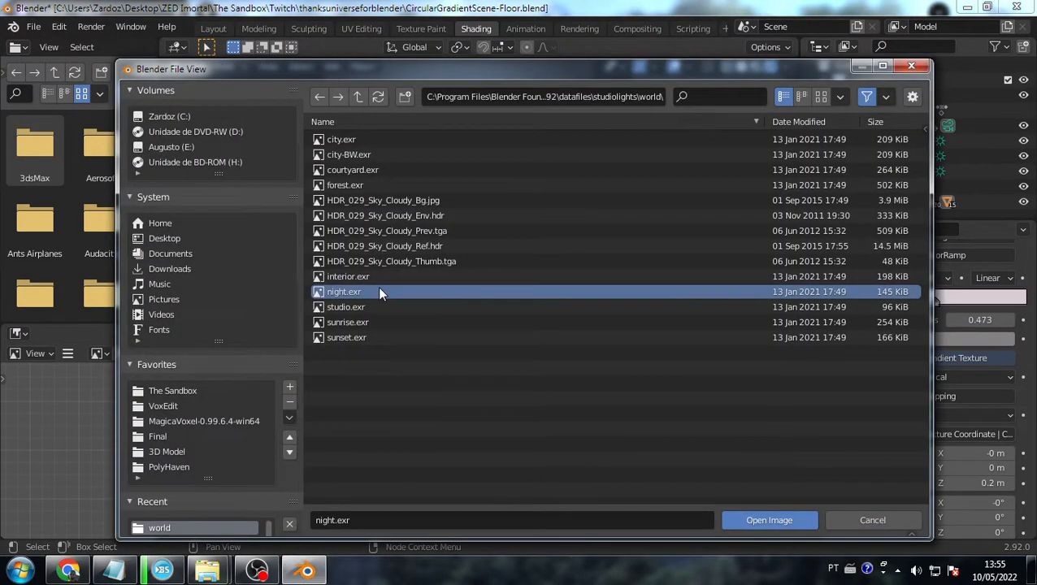
pyautogui.doubleClick(378, 286)
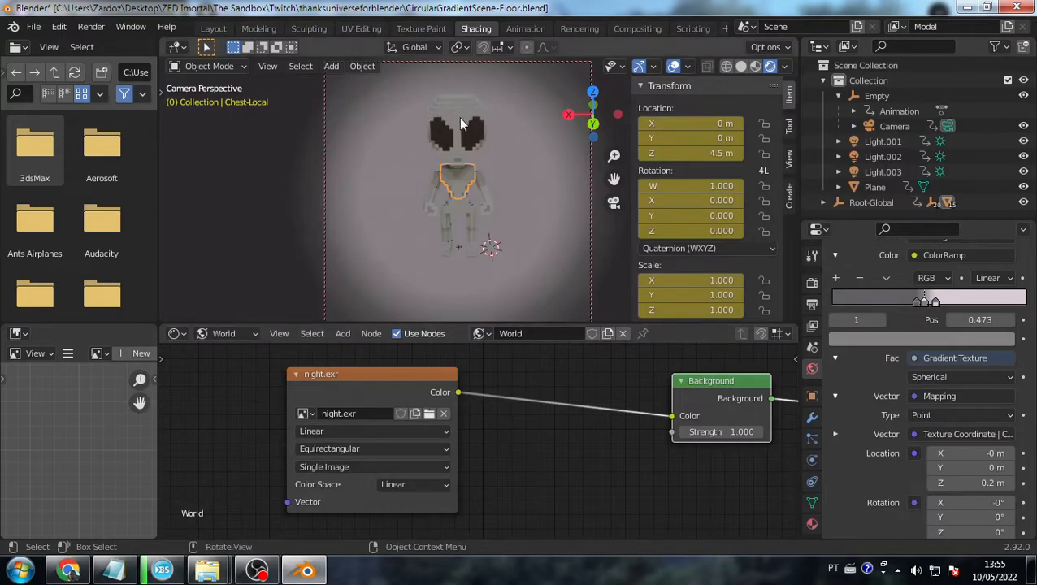
pyautogui.click(476, 187)
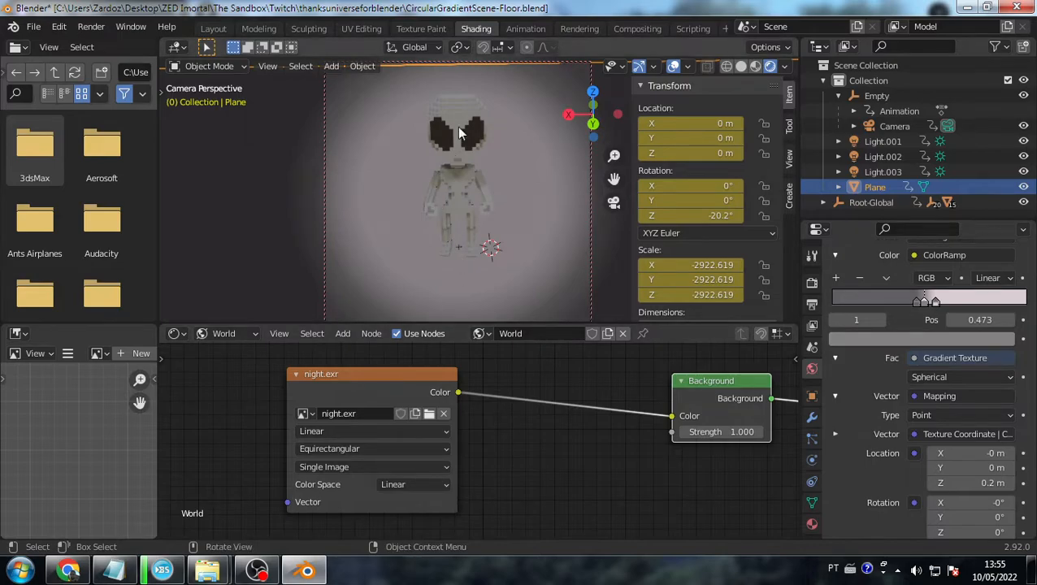
# - Load sunset.exr as the world image, keeping Background Strength at 1.000
pyautogui.click(430, 414)
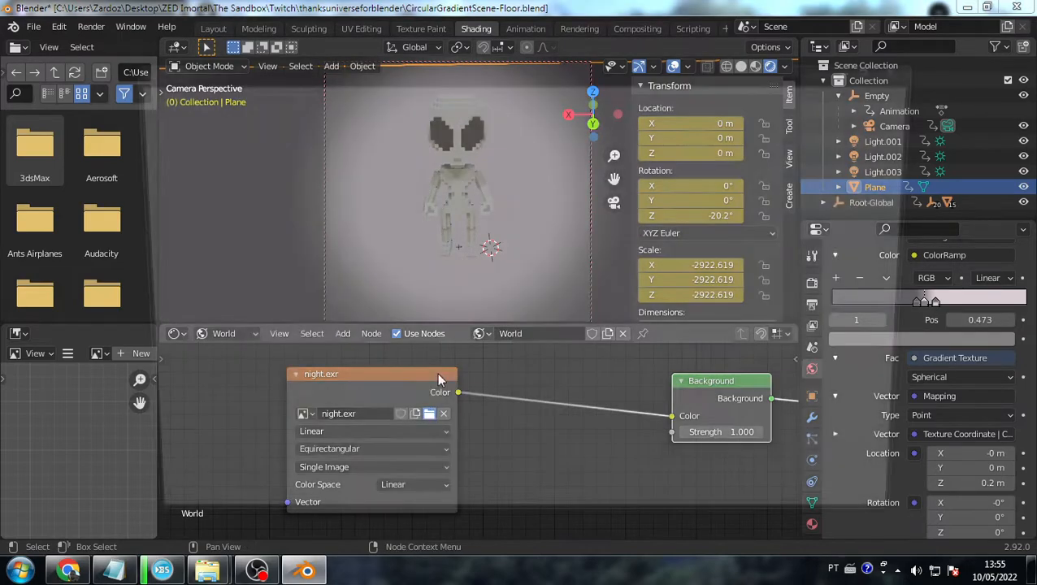
pyautogui.doubleClick(362, 336)
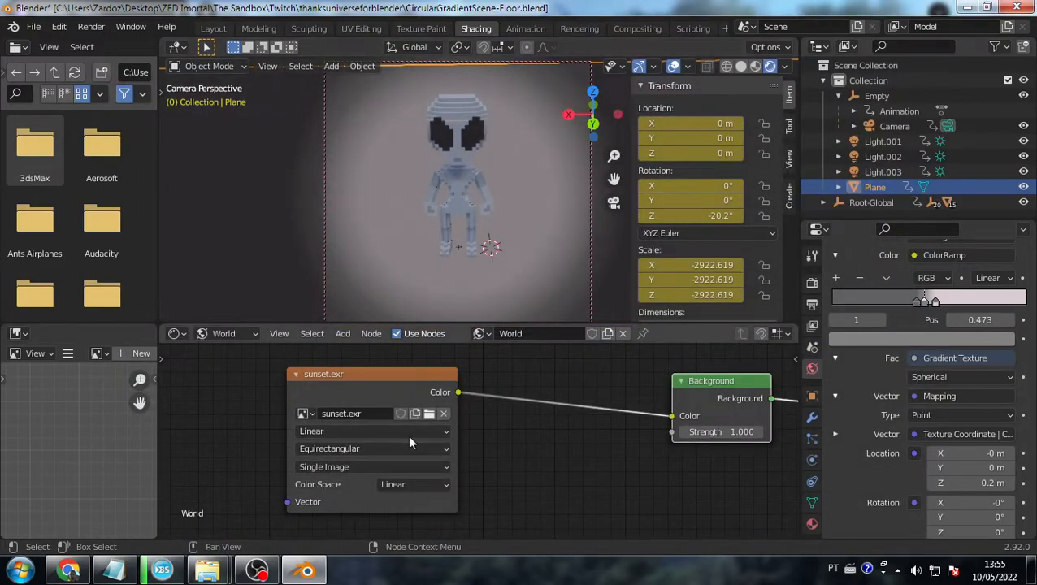
pyautogui.click(741, 433)
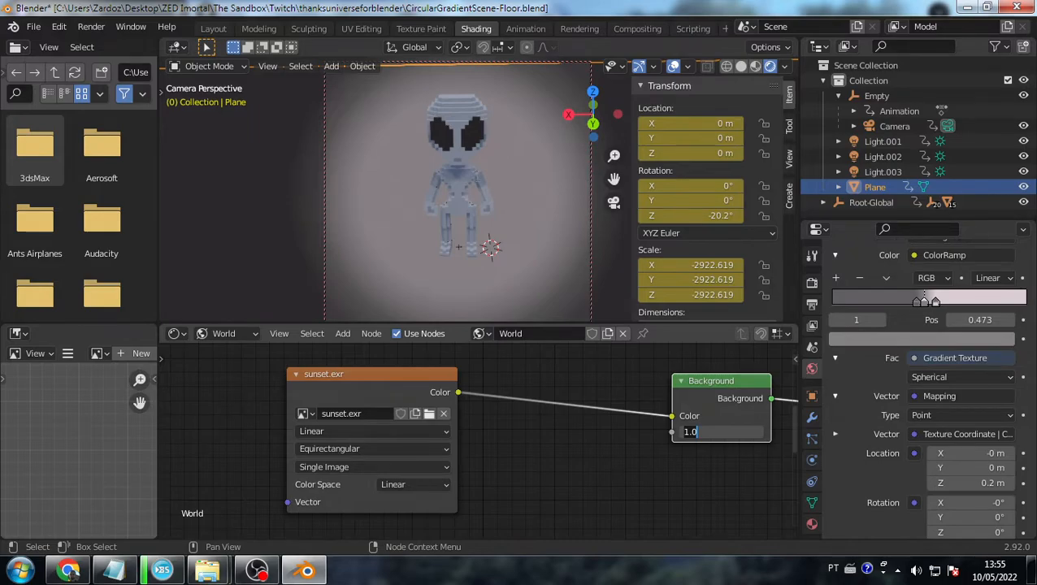
pyautogui.press('Return')
# - Rotate the Empty to about -16° on Z and render a still of the alien
pyautogui.moveTo(480, 190); pyautogui.dragTo(455, 177, button='middle')
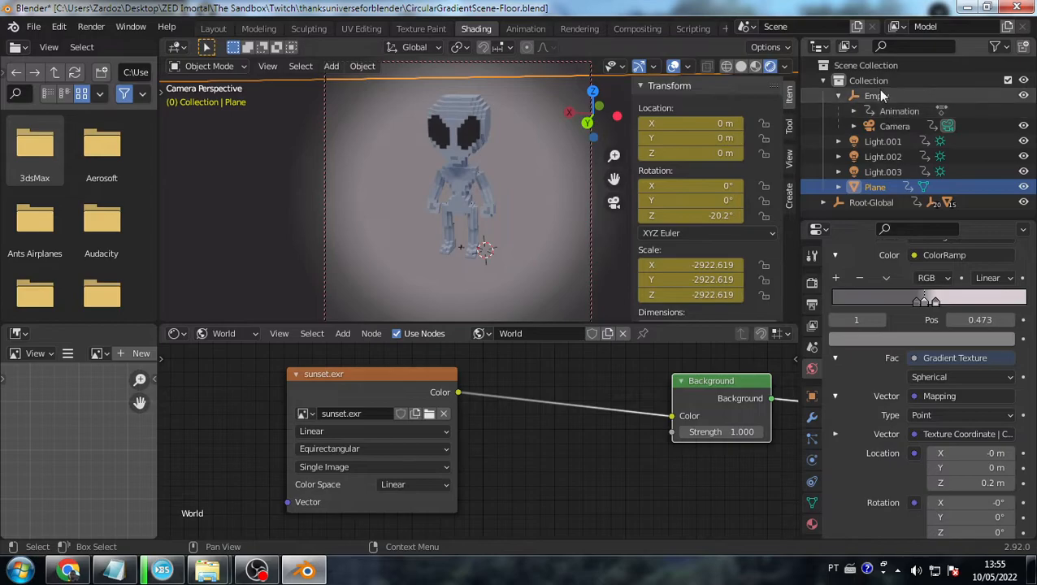
pyautogui.click(876, 96)
pyautogui.moveTo(701, 215); pyautogui.dragTo(674, 215)
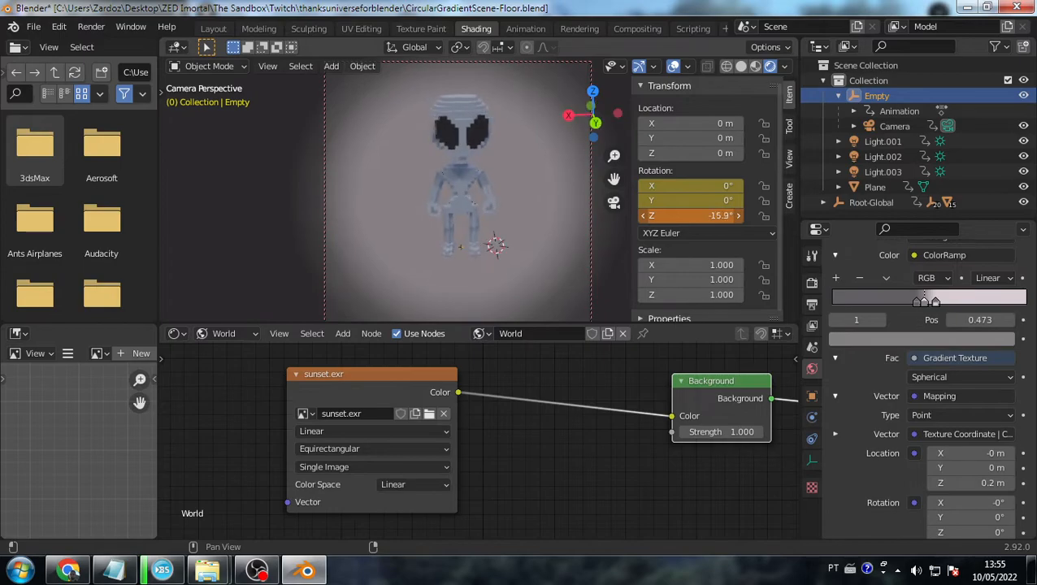
pyautogui.click(505, 274)
pyautogui.click(454, 210)
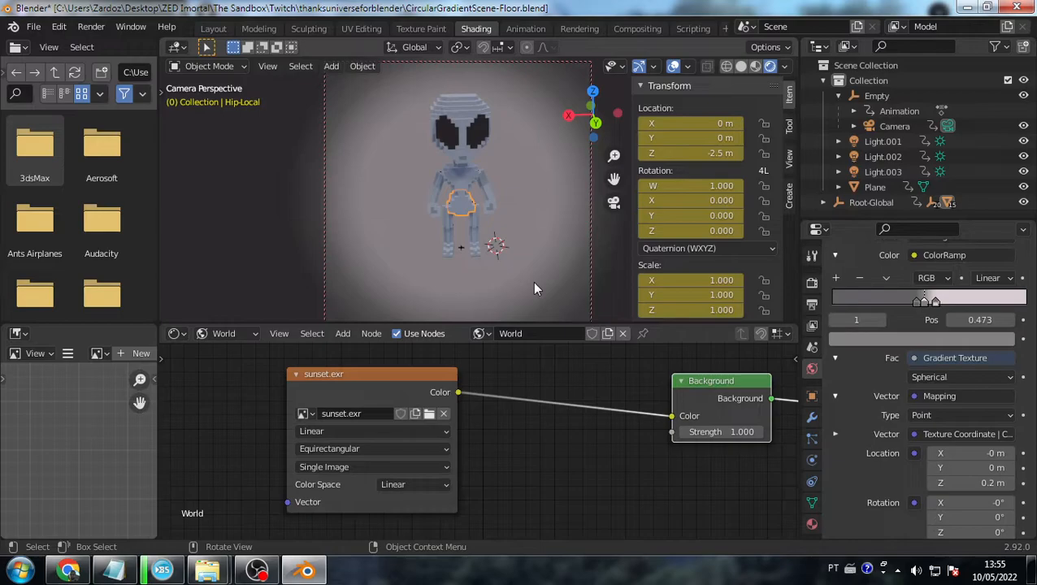
pyautogui.press('F12')
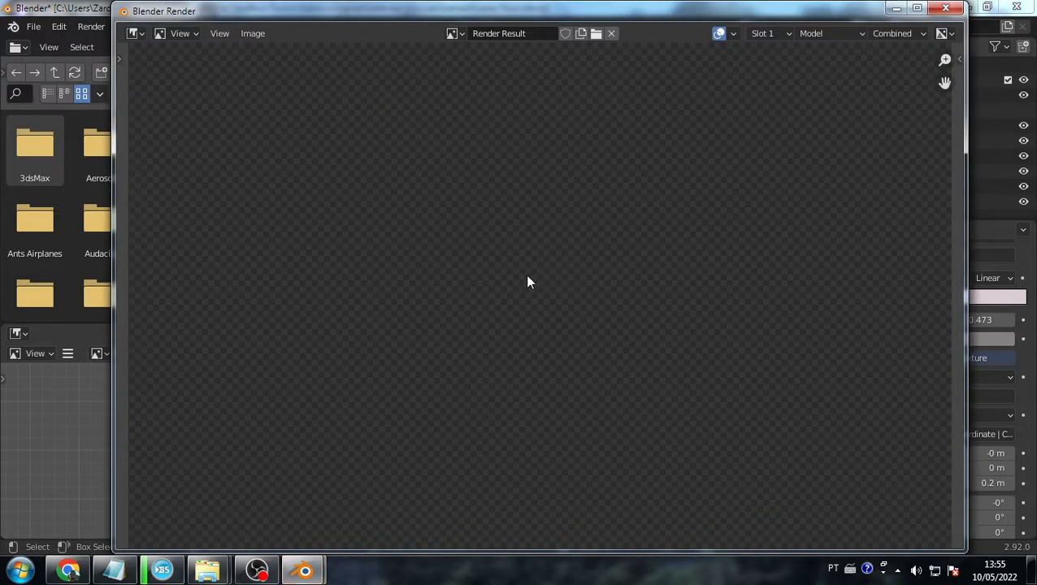
pyautogui.scroll(-5, 527, 276)
pyautogui.scroll(2, 580, 348)
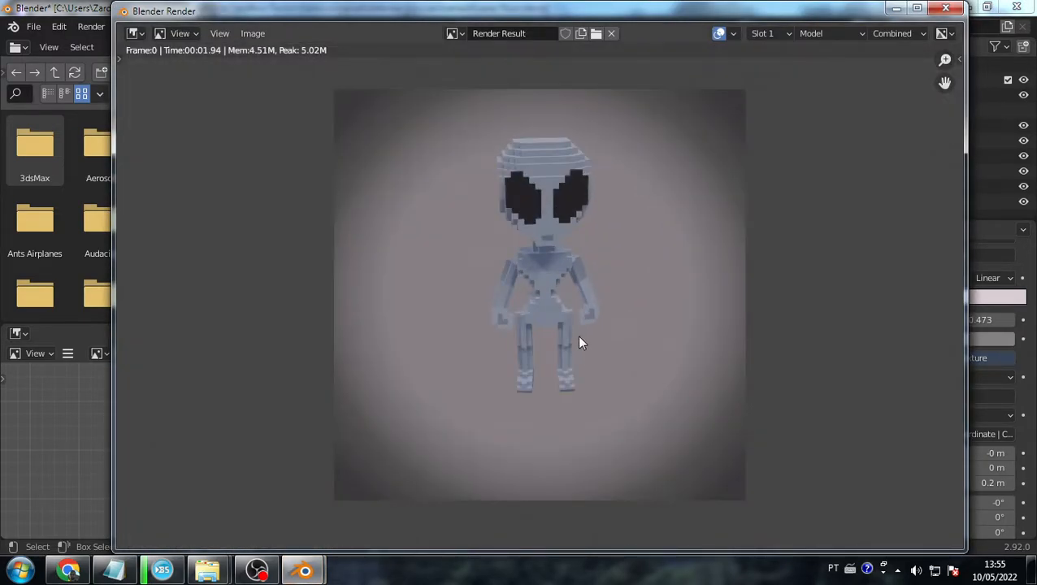
# - Close the render window, select the floor Plane and expand its material's viewport display settings
pyautogui.click(945, 7)
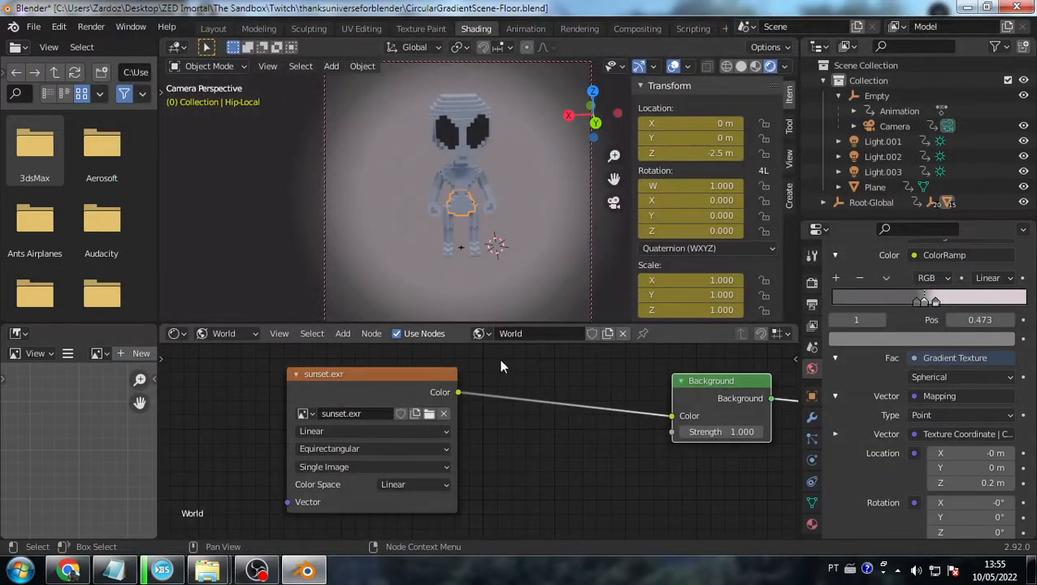
pyautogui.click(541, 305)
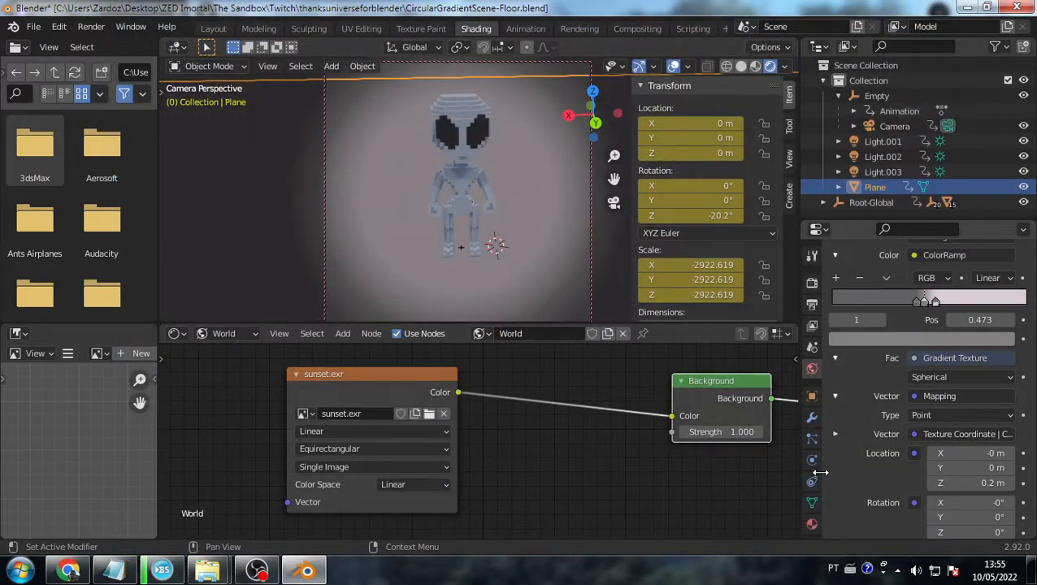
pyautogui.scroll(-8, 918, 442)
pyautogui.click(879, 515)
pyautogui.scroll(-2, 912, 466)
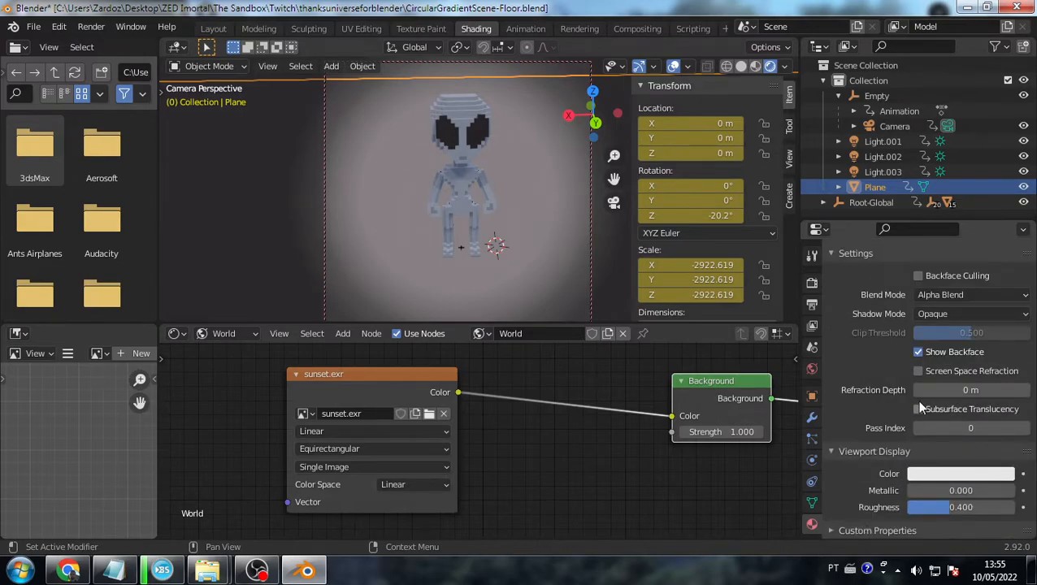
pyautogui.scroll(8, 865, 414)
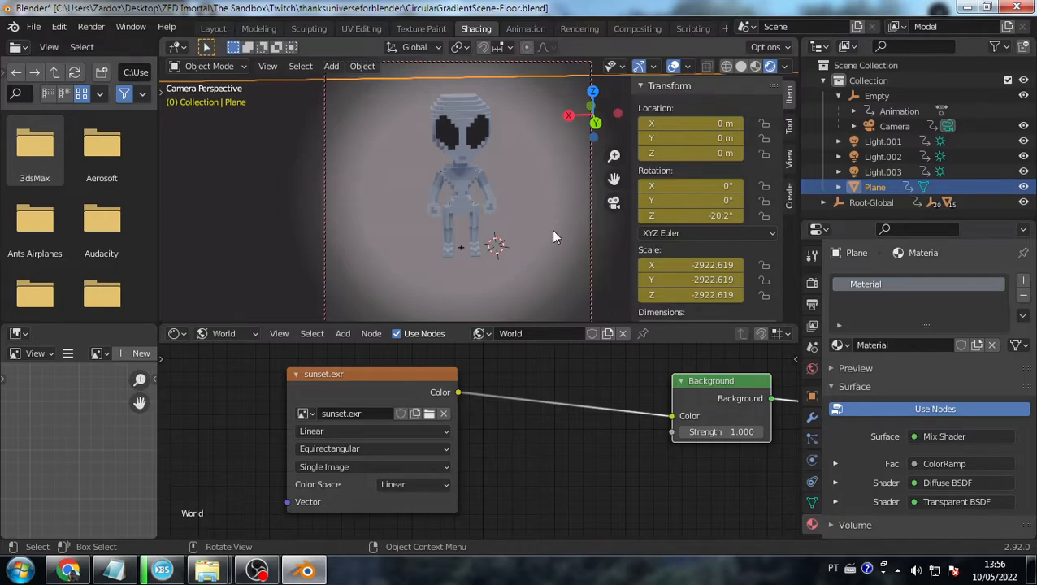
# - Lower the Plane along Z to -1.1282 m and move to the Layout workspace
pyautogui.press('g')
pyautogui.press('z')
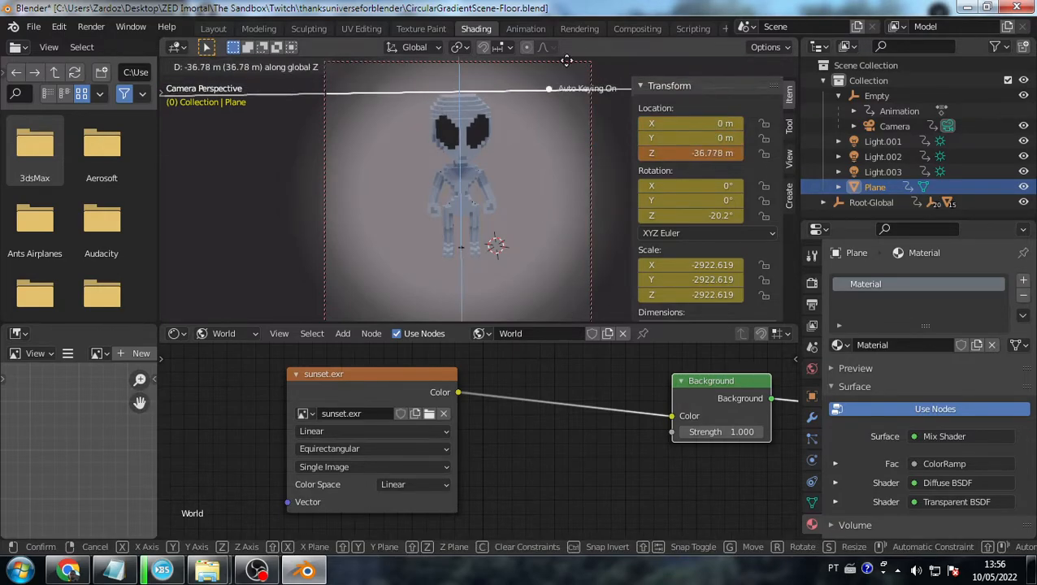
pyautogui.click(561, 244)
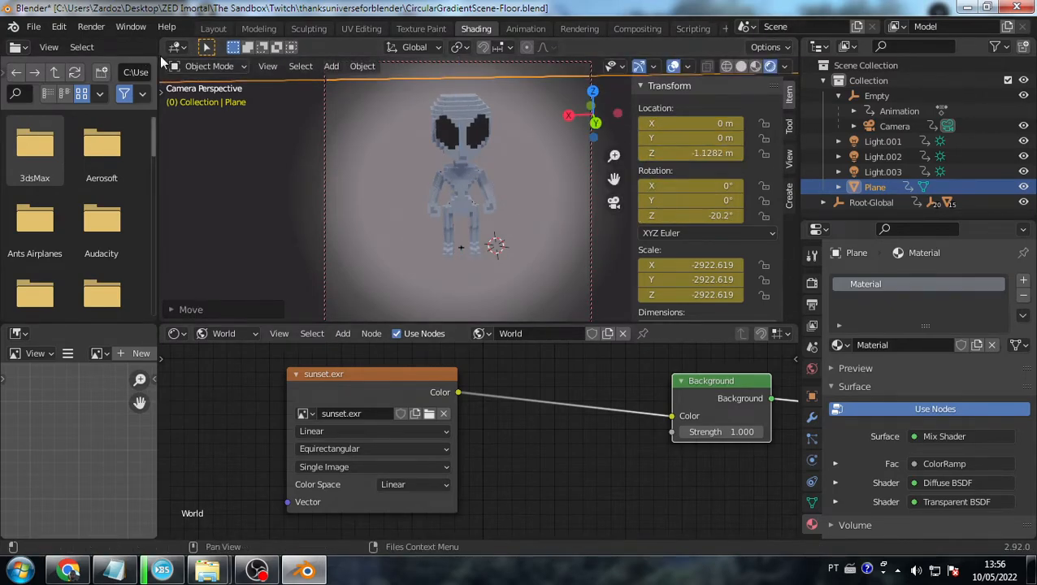
pyautogui.click(224, 30)
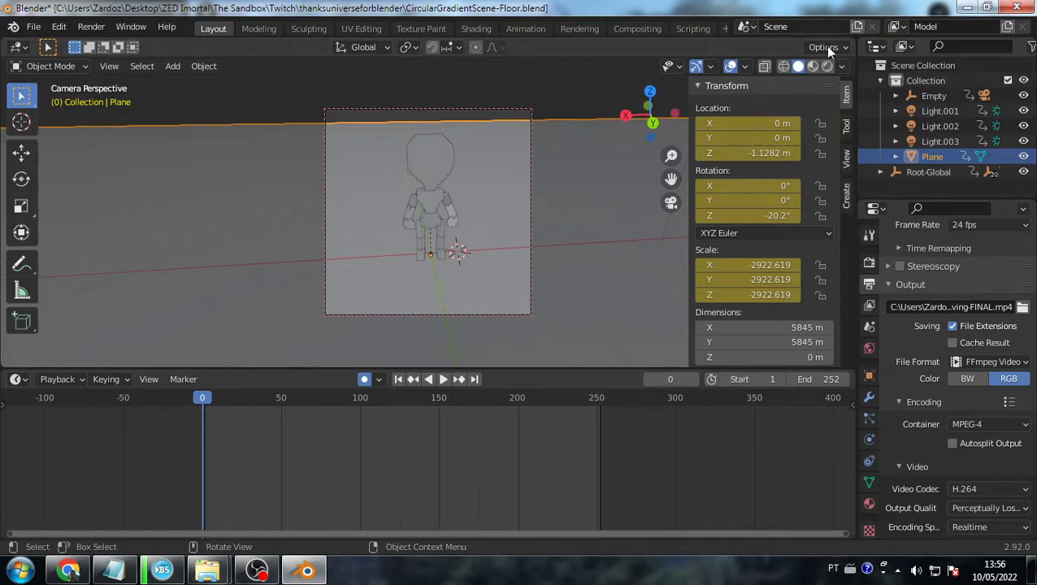
# - Preview the Layout viewport in Rendered shading, then return to Shading and zoom out the node editor
pyautogui.click(827, 65)
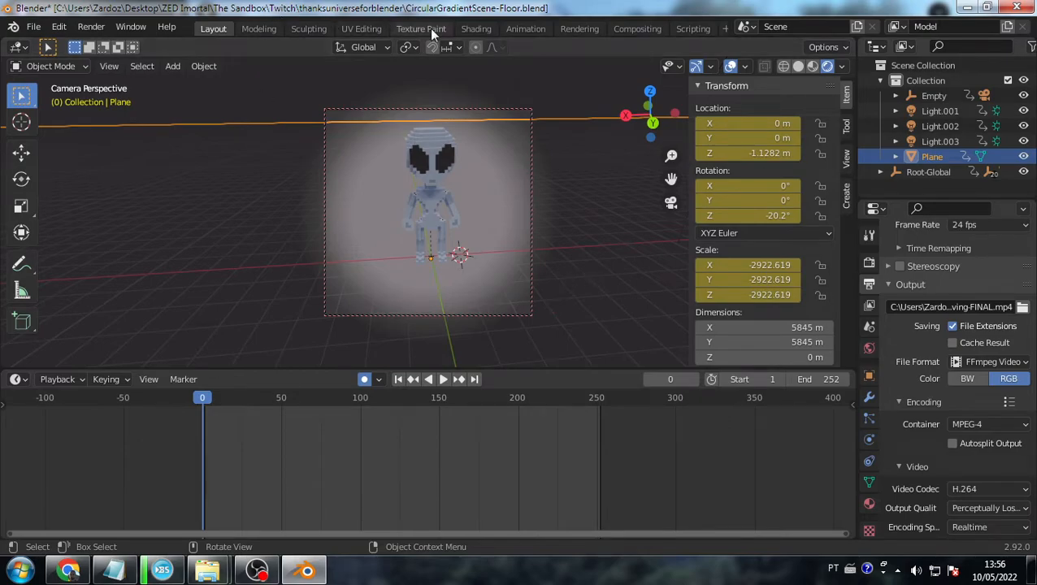
pyautogui.click(478, 28)
pyautogui.scroll(-11, 524, 480)
pyautogui.moveTo(551, 468); pyautogui.dragTo(361, 407, button='middle')
# - Switch the shader editor to the Plane material's nodes and center the ColorRamp node
pyautogui.click(221, 333)
pyautogui.click(229, 272)
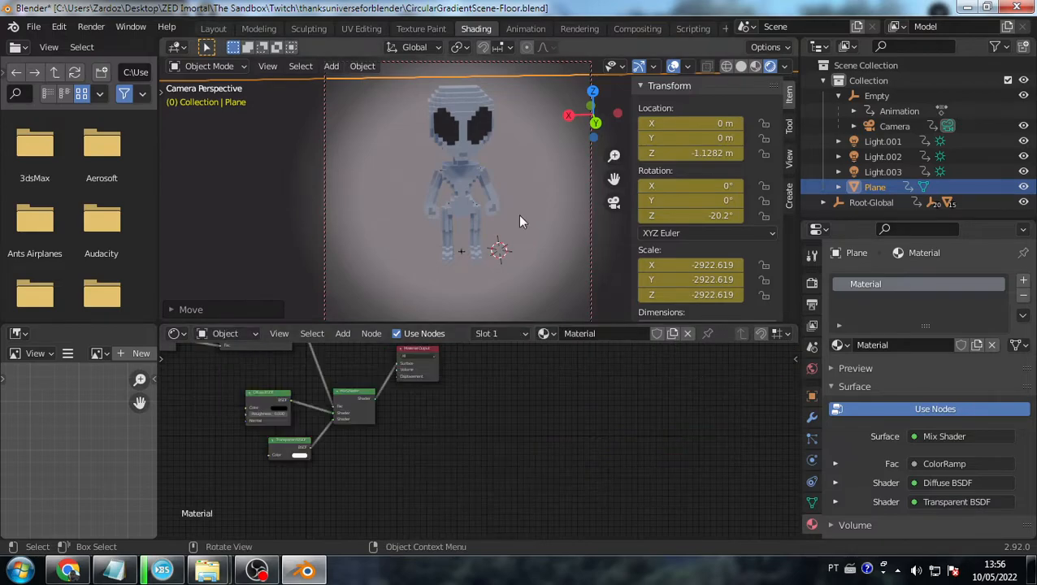
pyautogui.scroll(6, 390, 465)
pyautogui.moveTo(323, 446); pyautogui.dragTo(512, 441, button='middle')
pyautogui.scroll(3, 399, 443)
pyautogui.scroll(-3, 386, 426)
pyautogui.moveTo(356, 385); pyautogui.dragTo(386, 489, button='middle')
pyautogui.scroll(-4, 390, 455)
pyautogui.moveTo(390, 436); pyautogui.dragTo(439, 495, button='middle')
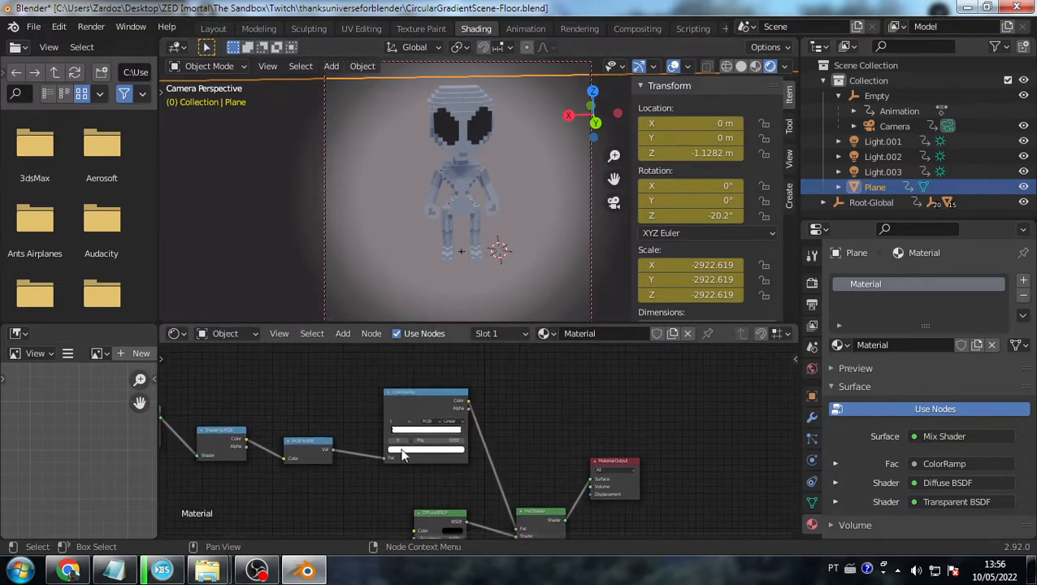
pyautogui.scroll(5, 398, 447)
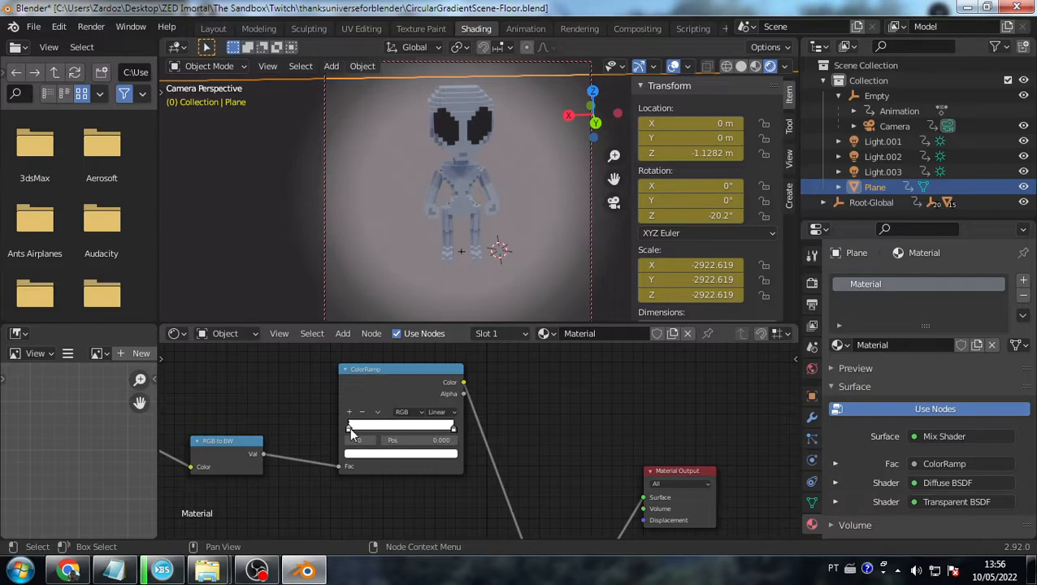
# - Edit the ColorRamp stops into a black-to-white gradient, sliding the black stop toward the middle
pyautogui.click(390, 453)
pyautogui.moveTo(436, 349); pyautogui.dragTo(435, 380)
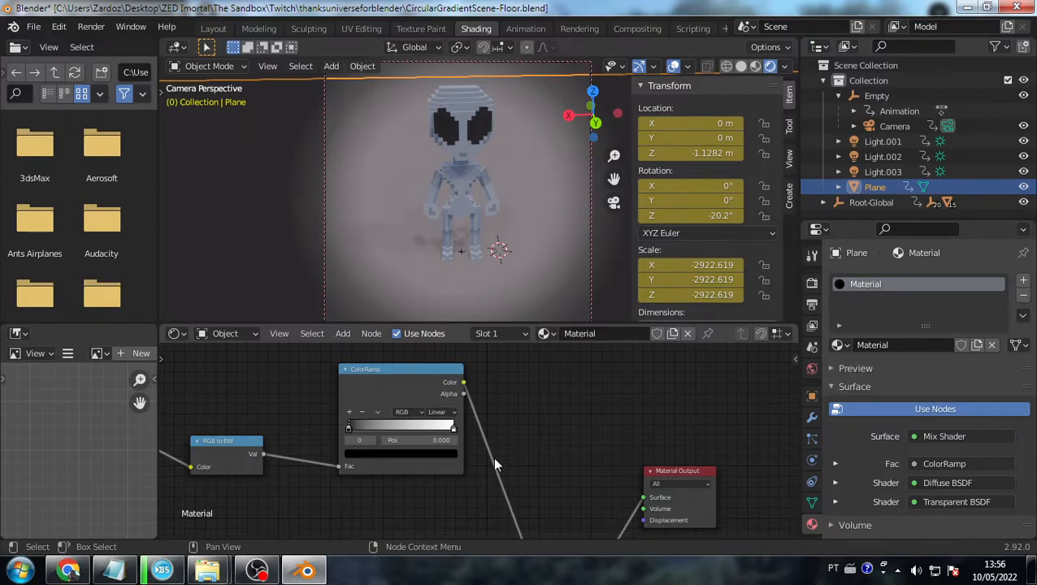
pyautogui.moveTo(405, 376); pyautogui.dragTo(395, 399)
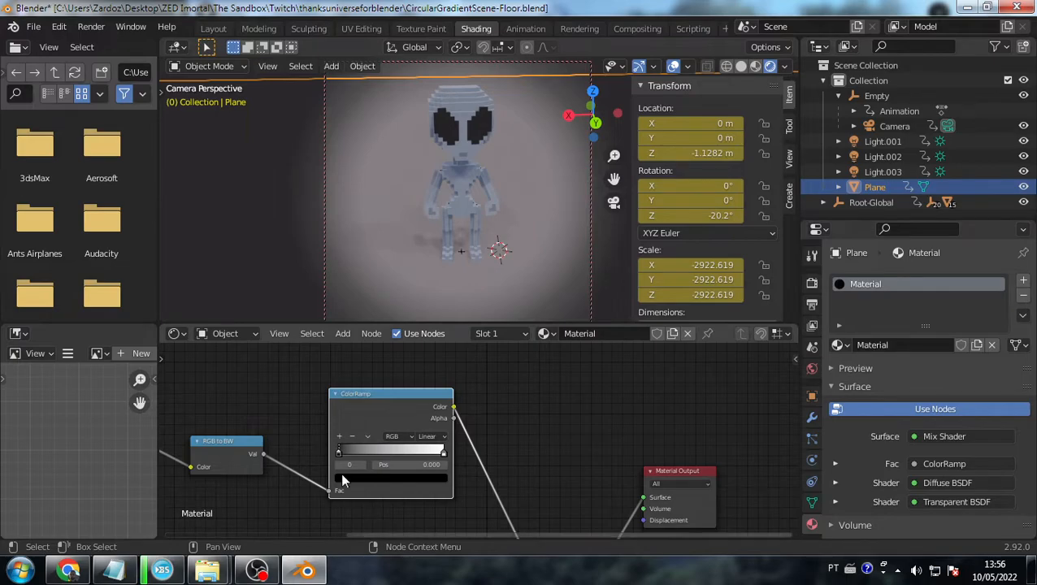
pyautogui.moveTo(339, 452); pyautogui.dragTo(294, 457)
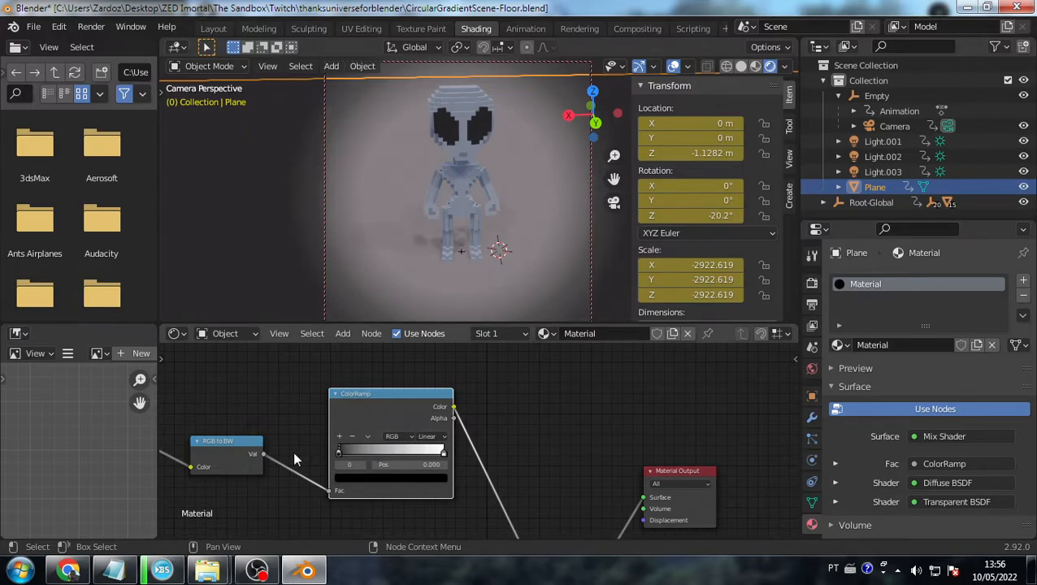
pyautogui.click(355, 479)
pyautogui.moveTo(425, 400); pyautogui.dragTo(424, 332)
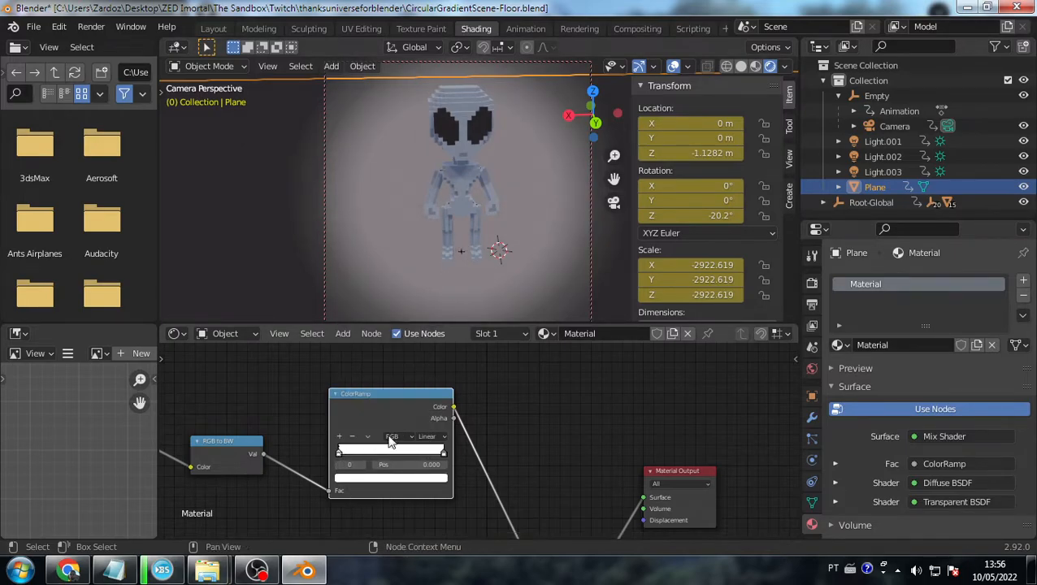
pyautogui.click(437, 478)
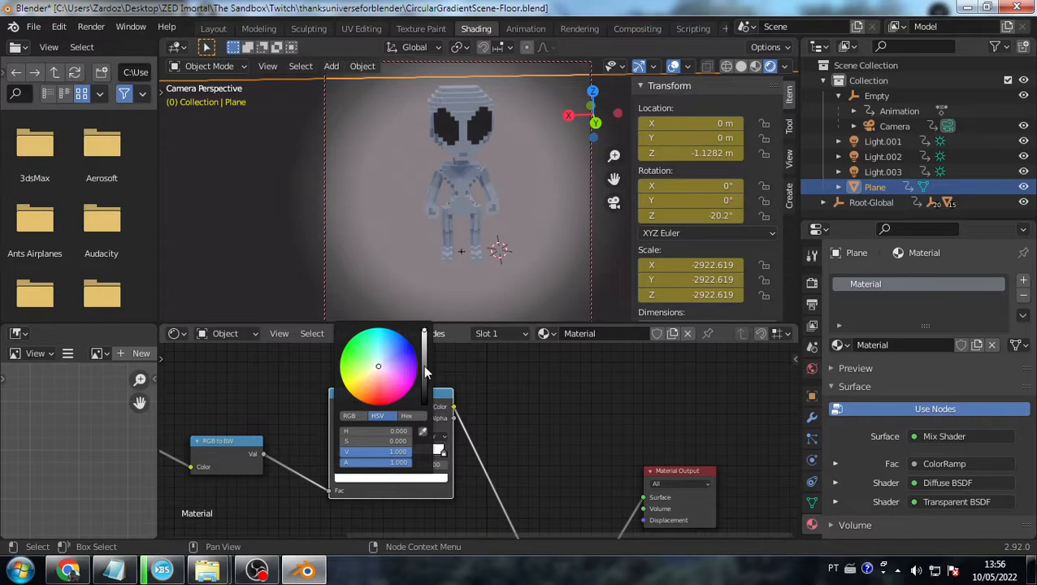
pyautogui.moveTo(424, 374); pyautogui.dragTo(423, 403)
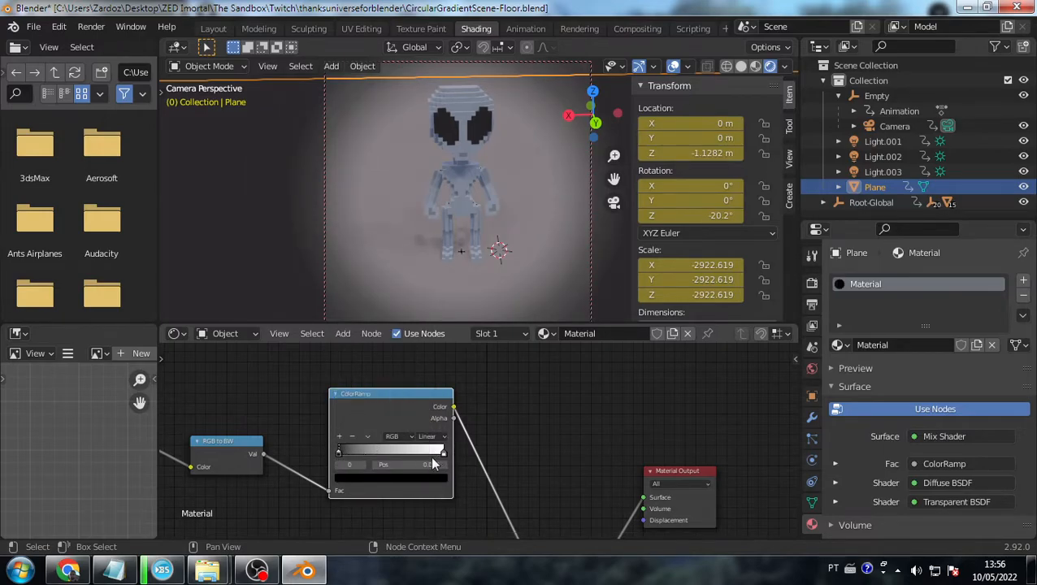
pyautogui.click(442, 452)
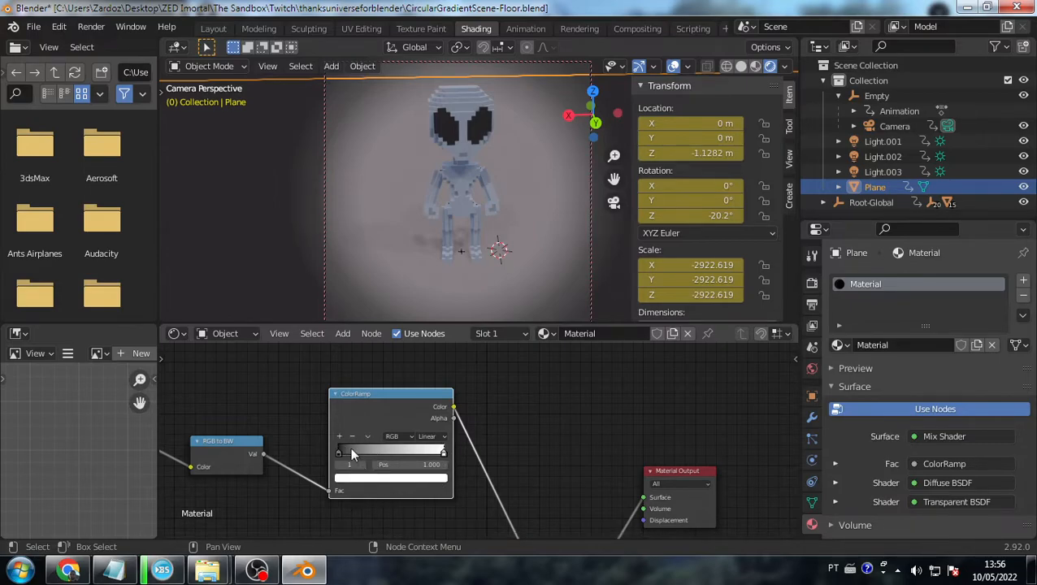
pyautogui.click(357, 478)
pyautogui.moveTo(424, 381); pyautogui.dragTo(424, 330)
# - Reframe the node view around the Mix Shader and Output, then Shade Smooth the floor Plane
pyautogui.scroll(-3, 369, 409)
pyautogui.moveTo(369, 410); pyautogui.dragTo(324, 459, button='middle')
pyautogui.scroll(2, 531, 461)
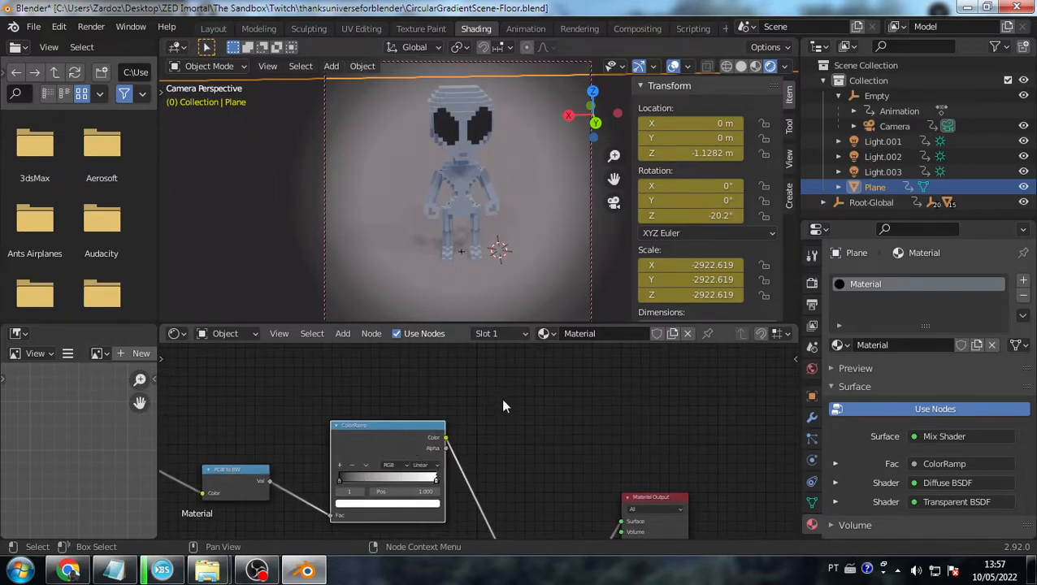
pyautogui.moveTo(495, 393); pyautogui.dragTo(475, 370, button='middle')
pyautogui.scroll(-2, 474, 371)
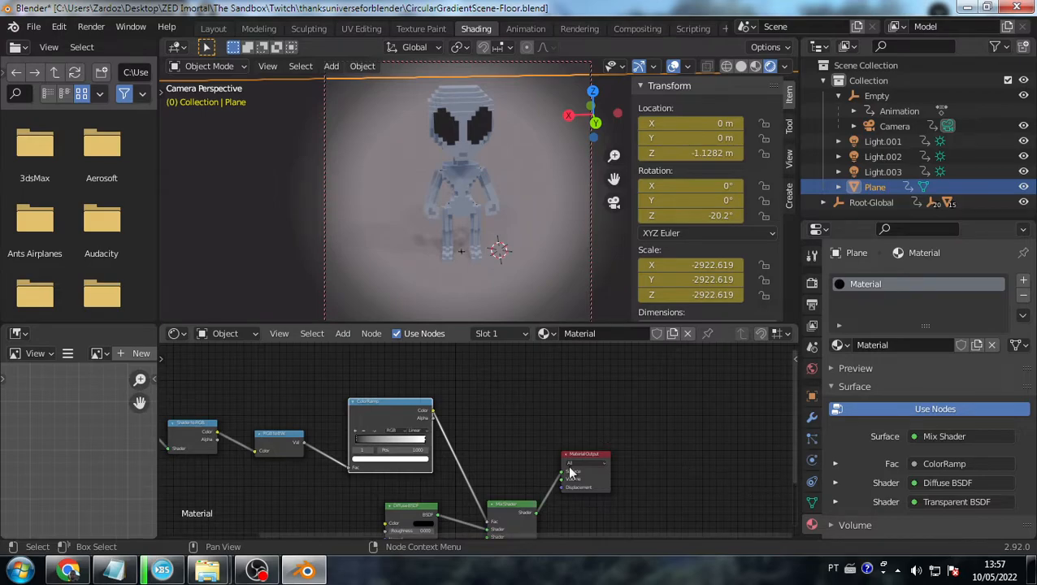
pyautogui.scroll(-2, 517, 410)
pyautogui.scroll(3, 518, 468)
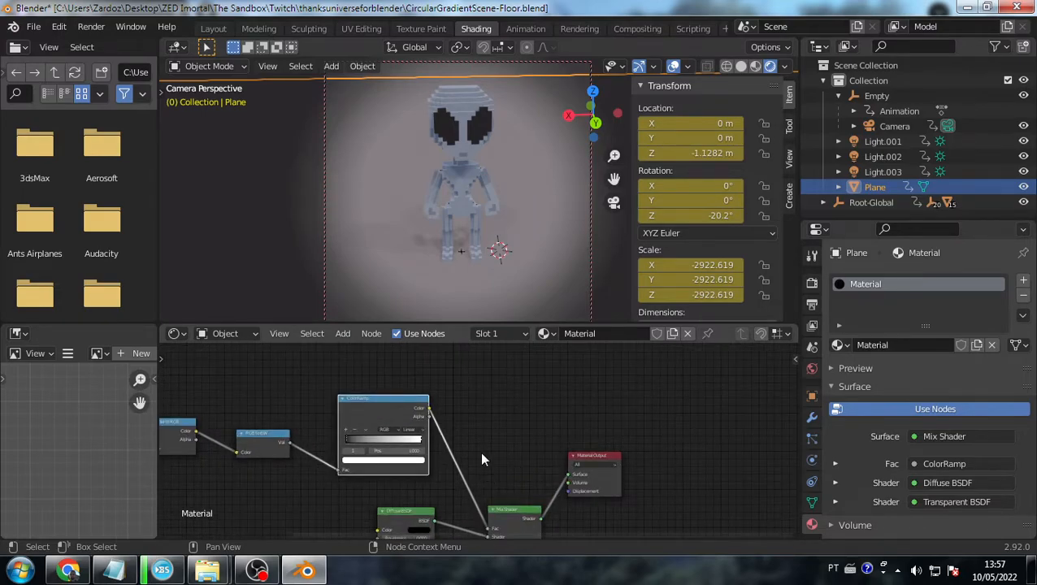
pyautogui.rightClick(495, 159)
pyautogui.click(495, 159)
pyautogui.moveTo(507, 150); pyautogui.dragTo(475, 160, button='middle')
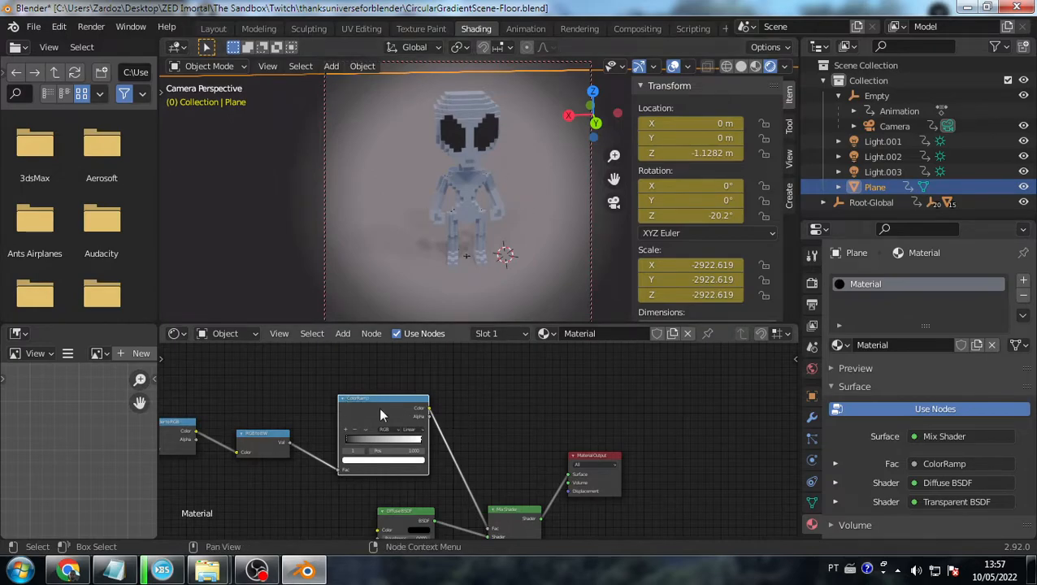
pyautogui.scroll(-3, 565, 215)
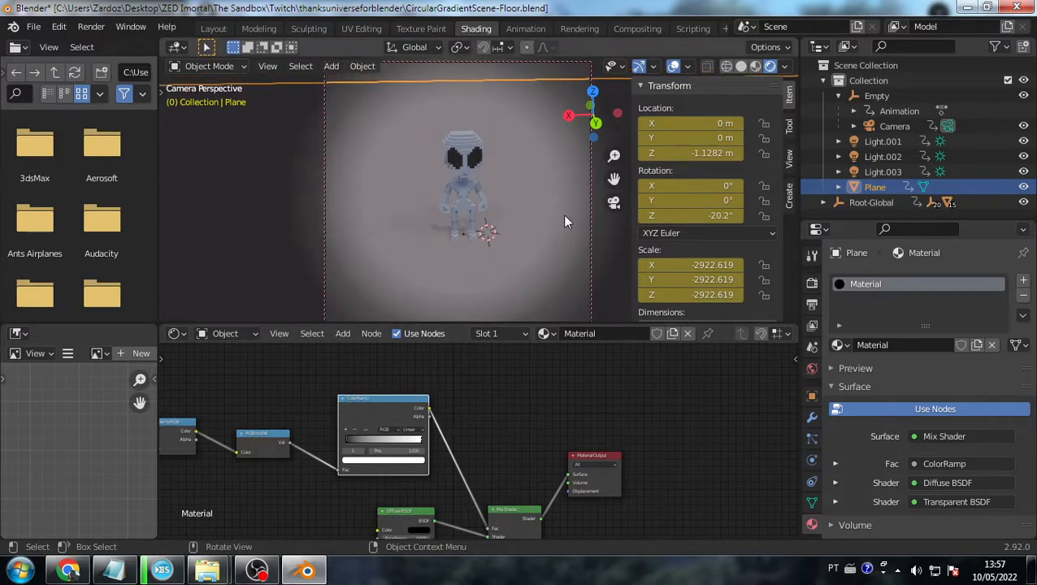
# - Render the camera view with F12, inspect it, and close the render window
pyautogui.press('F12')
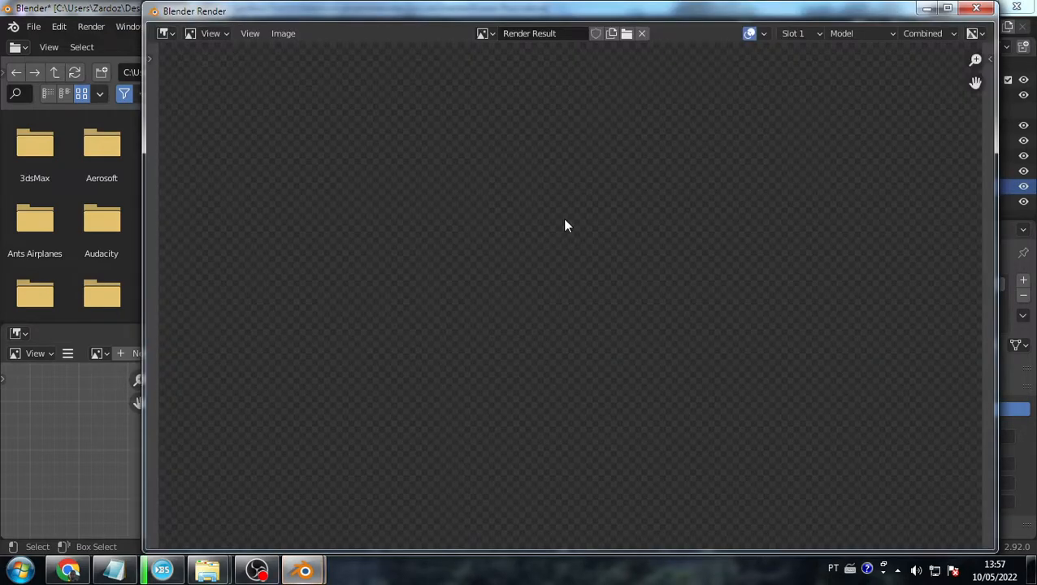
pyautogui.scroll(-3, 673, 224)
pyautogui.scroll(3, 677, 232)
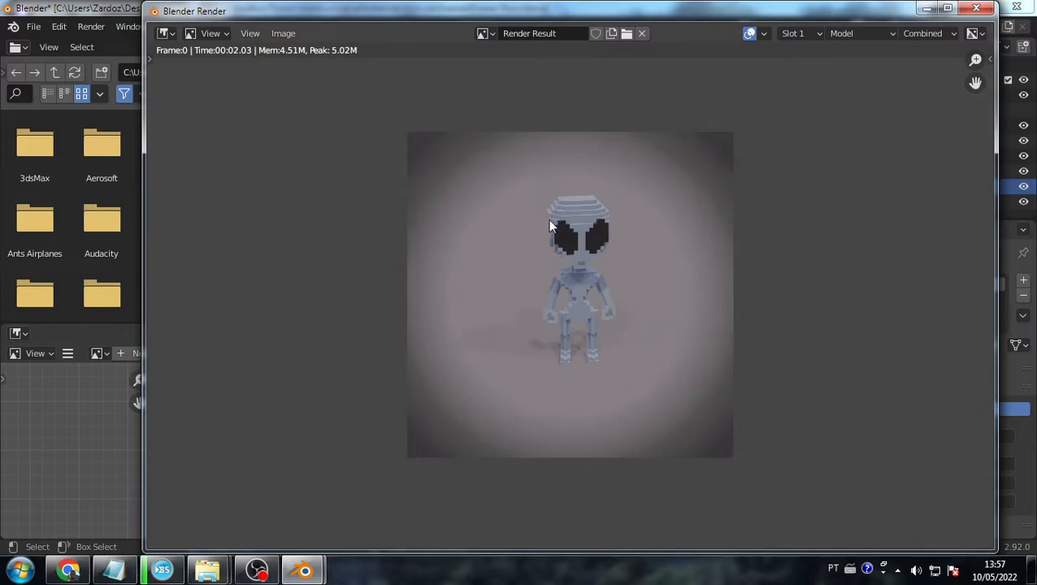
pyautogui.click(985, 9)
# - Deselect the floor plane, render again with F12, and close the render window
pyautogui.moveTo(565, 260); pyautogui.dragTo(575, 220, button='middle')
pyautogui.click(288, 165)
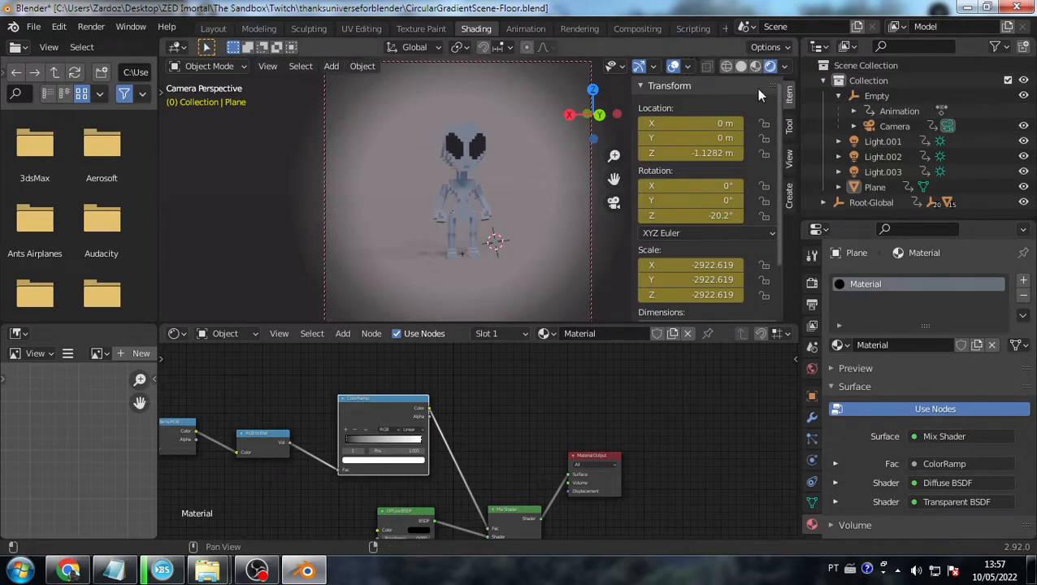
pyautogui.press('F12')
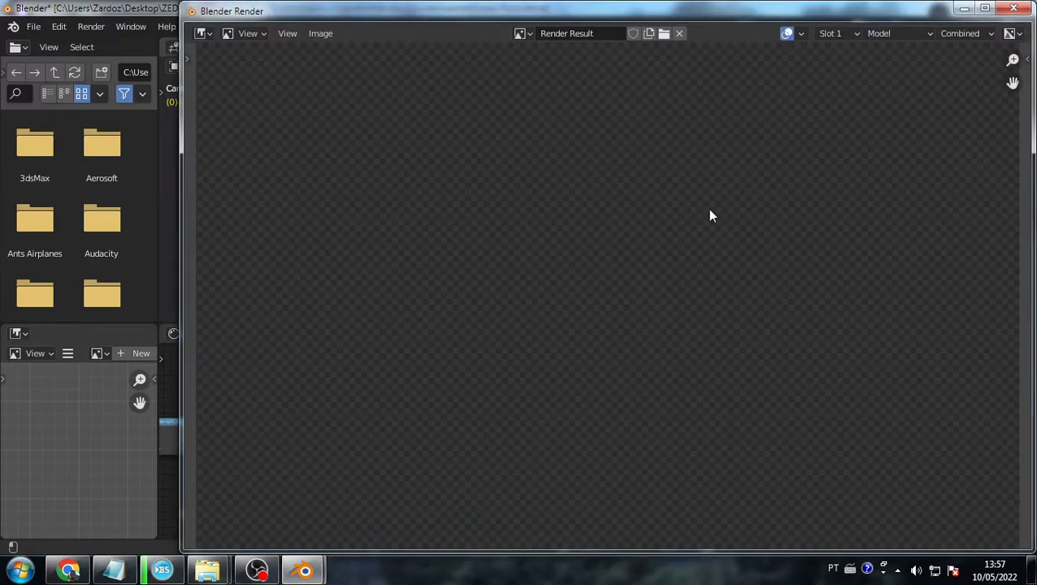
pyautogui.scroll(1, 618, 374)
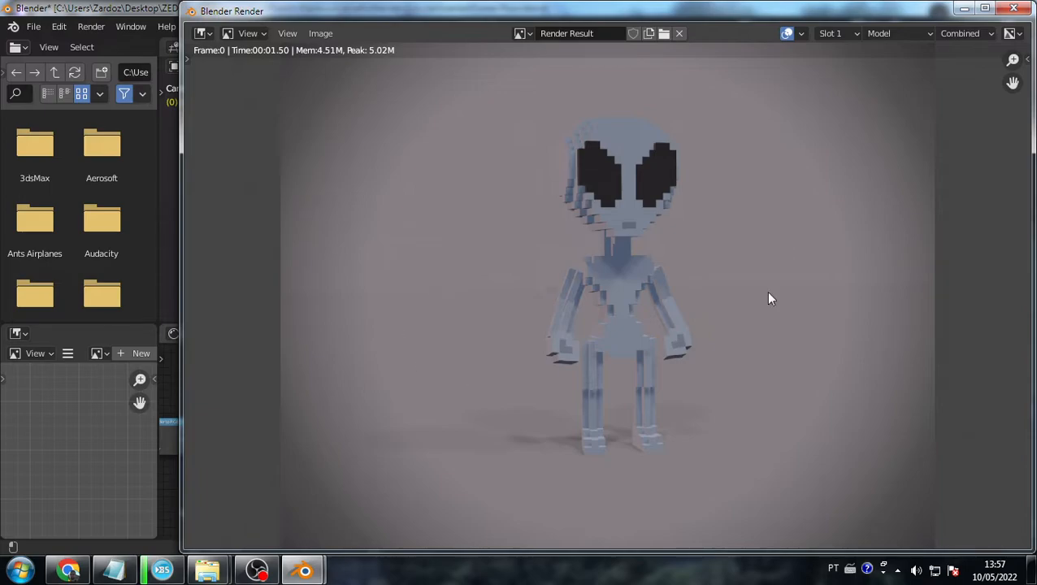
pyautogui.scroll(-5, 623, 319)
pyautogui.scroll(4, 630, 313)
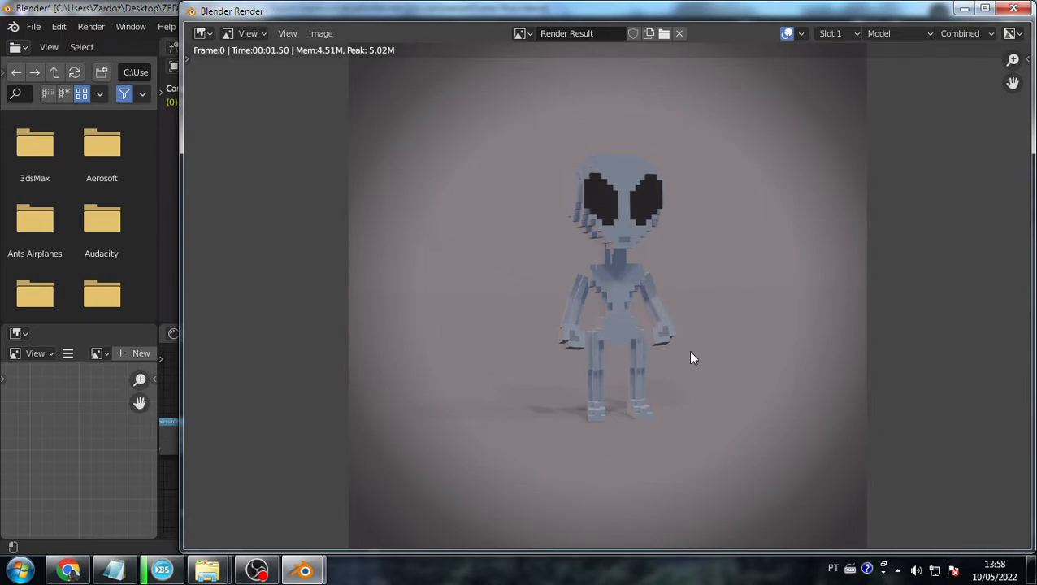
pyautogui.click(1013, 8)
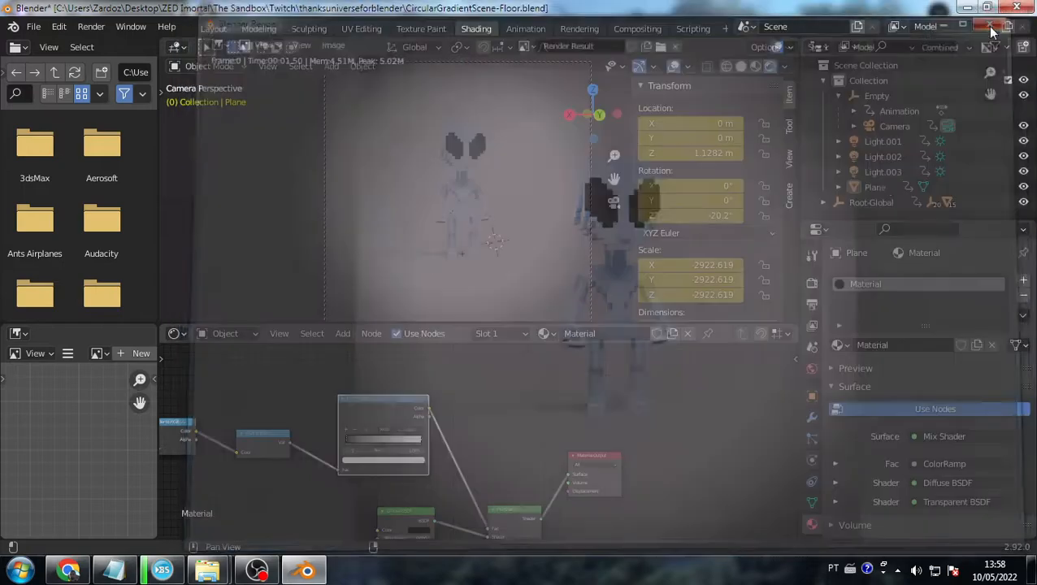
# - Check the Render Engine list leaving Eevee selected, then select the alien's chest
pyautogui.click(811, 282)
pyautogui.click(948, 279)
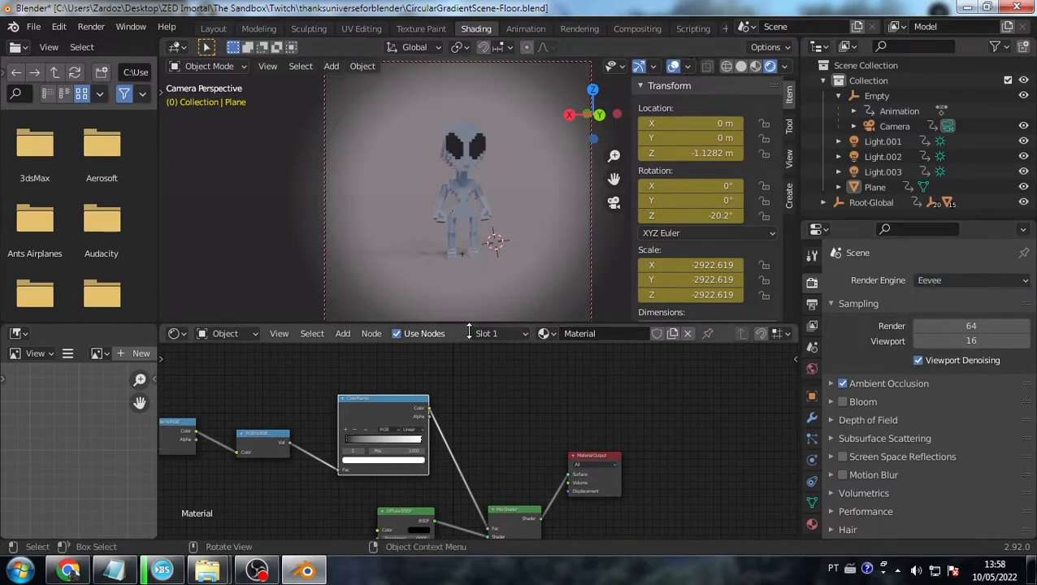
pyautogui.click(512, 311)
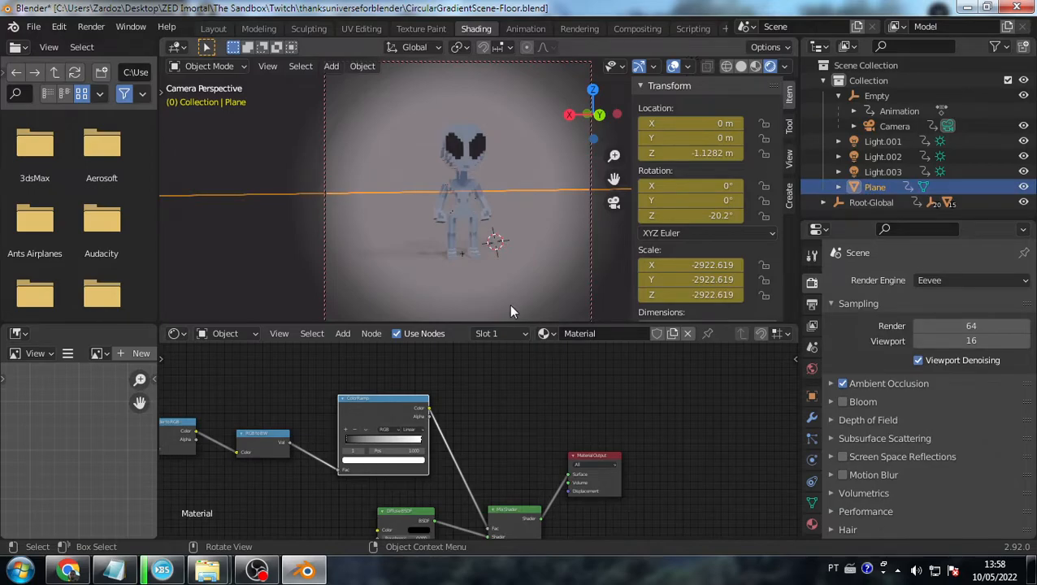
pyautogui.click(289, 165)
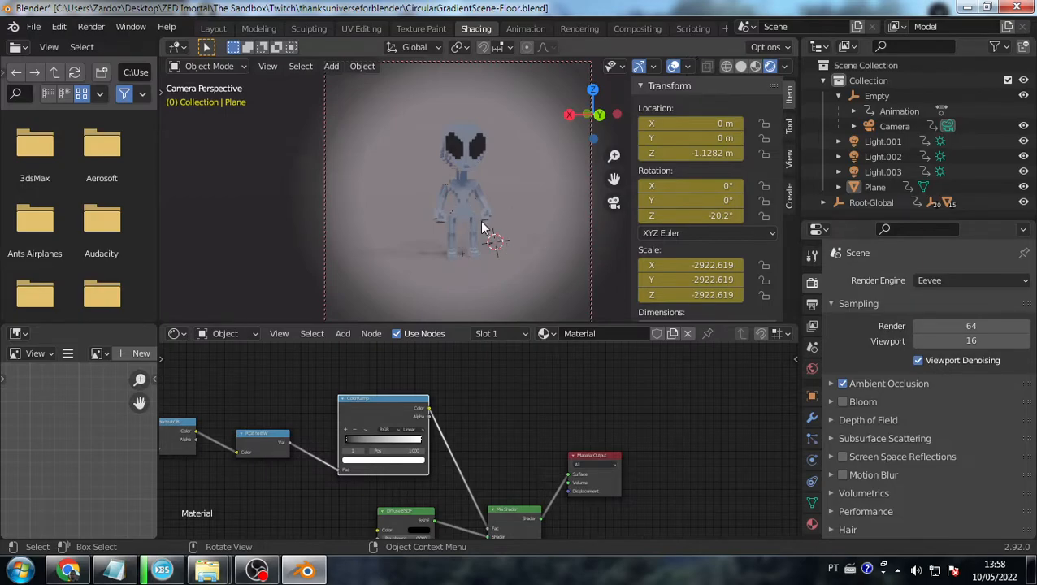
pyautogui.moveTo(473, 203); pyautogui.dragTo(443, 245, button='middle')
pyautogui.click(446, 218)
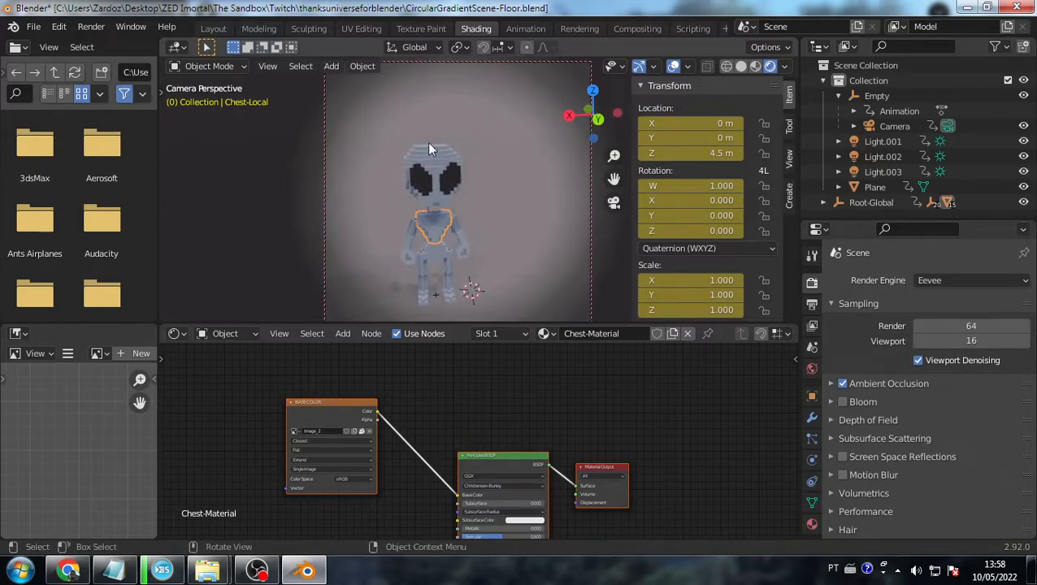
# - Clear the chest's rotation so the alien faces forward
pyautogui.keyDown('shift'); pyautogui.moveTo(499, 182); pyautogui.dragTo(499, 191, button='middle'); pyautogui.keyUp('shift')
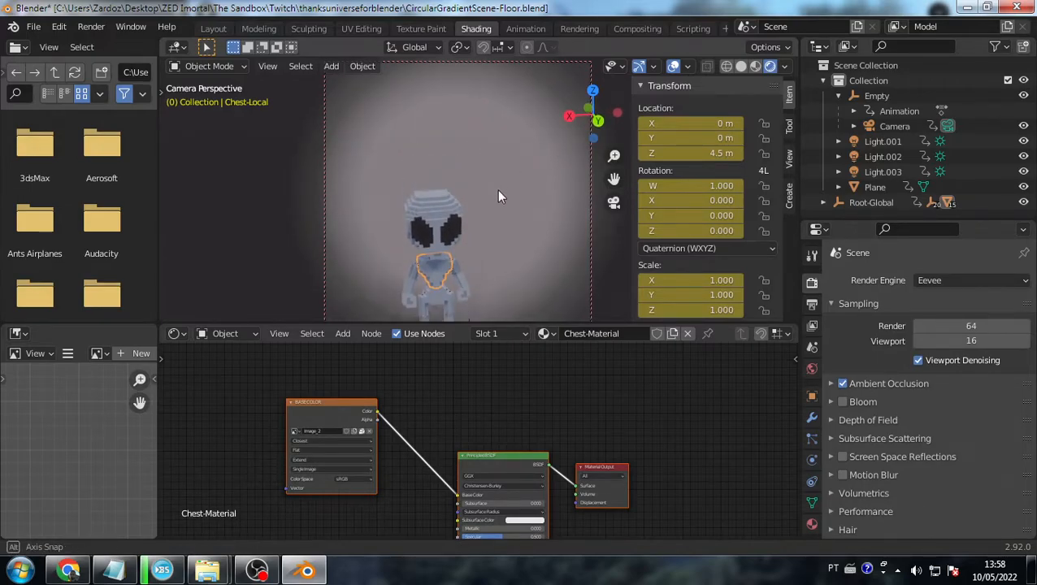
pyautogui.moveTo(441, 273); pyautogui.dragTo(489, 227, button='middle')
pyautogui.moveTo(489, 227); pyautogui.dragTo(473, 257, button='middle')
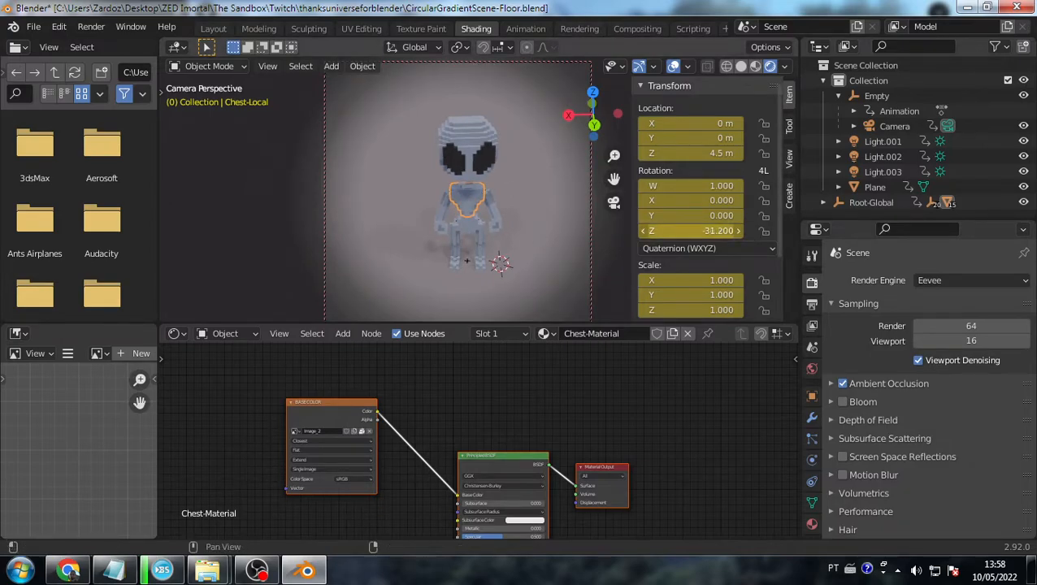
pyautogui.press('BackSpace')
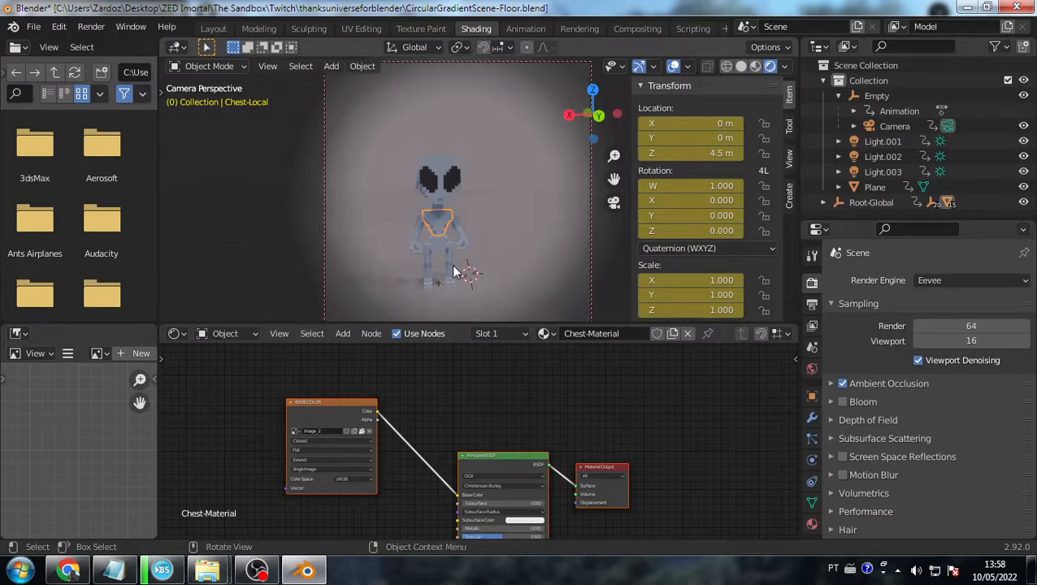
pyautogui.moveTo(464, 223); pyautogui.dragTo(594, 190, button='middle')
# - Rotate the camera's Empty to -54.9° around Z and reframe the shot
pyautogui.click(902, 99)
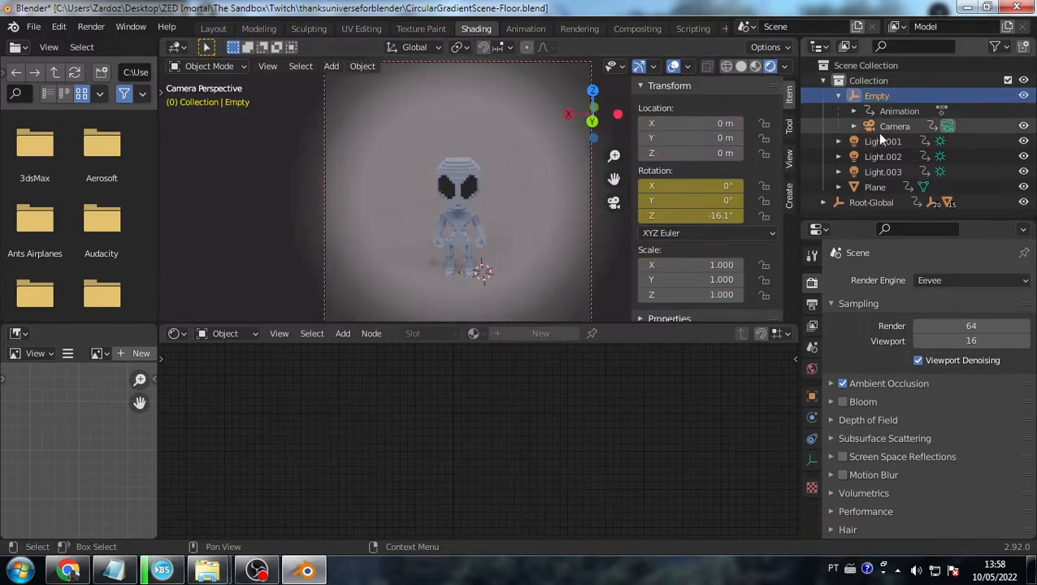
pyautogui.moveTo(707, 216)
pyautogui.mouseDown()
pyautogui.moveTo(672, 215)
pyautogui.moveTo(717, 216)
pyautogui.moveTo(705, 216)
pyautogui.mouseUp()
pyautogui.moveTo(460, 172); pyautogui.dragTo(453, 198, button='middle')
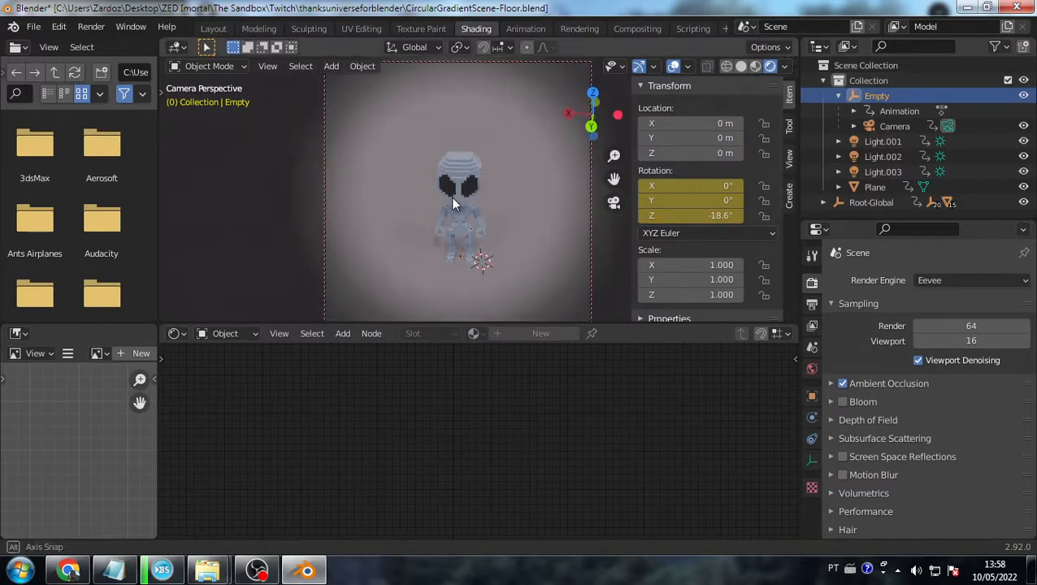
pyautogui.moveTo(735, 214)
pyautogui.mouseDown()
pyautogui.moveTo(691, 215)
pyautogui.moveTo(720, 216)
pyautogui.mouseUp()
pyautogui.moveTo(527, 199); pyautogui.dragTo(519, 186, button='middle')
pyautogui.moveTo(459, 107); pyautogui.dragTo(487, 154, button='middle')
pyautogui.moveTo(526, 275); pyautogui.dragTo(479, 202, button='middle')
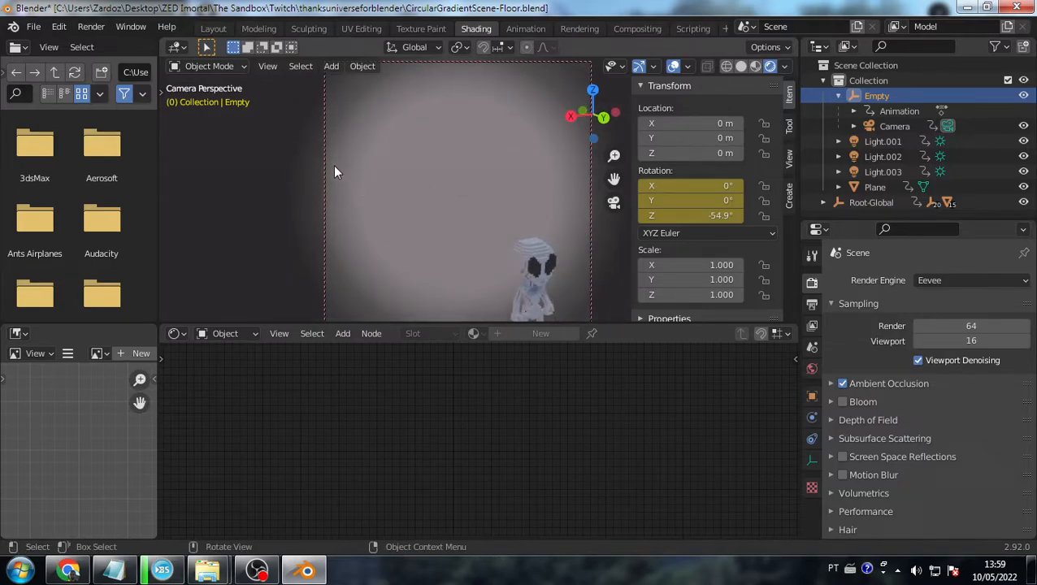
pyautogui.moveTo(333, 186); pyautogui.dragTo(478, 211, button='middle')
pyautogui.moveTo(479, 217); pyautogui.dragTo(477, 229, button='middle')
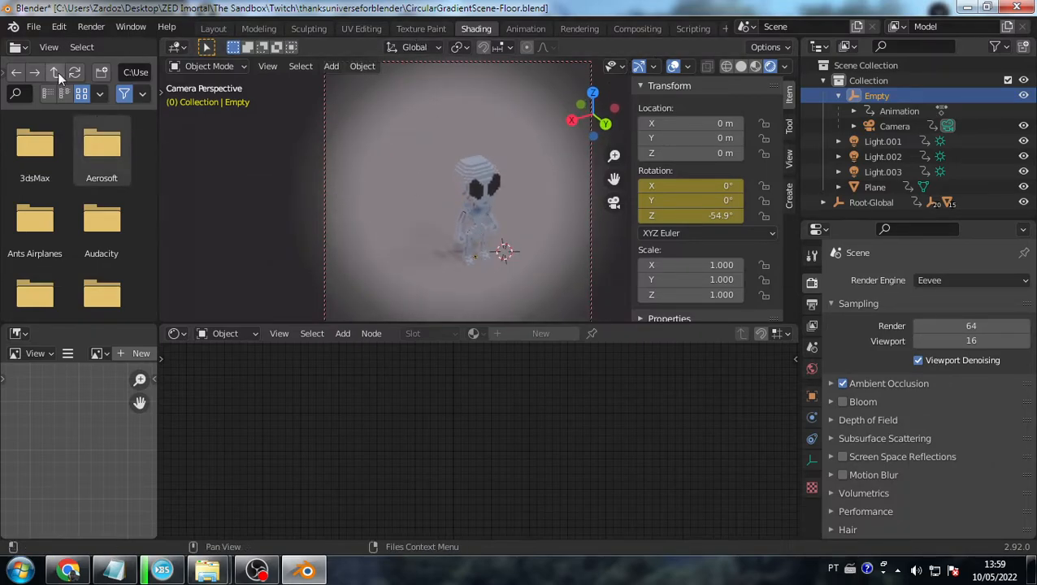
# - Open LinearGradientScene.blend, discarding current changes, and view it in Rendered shading
pyautogui.click(33, 26)
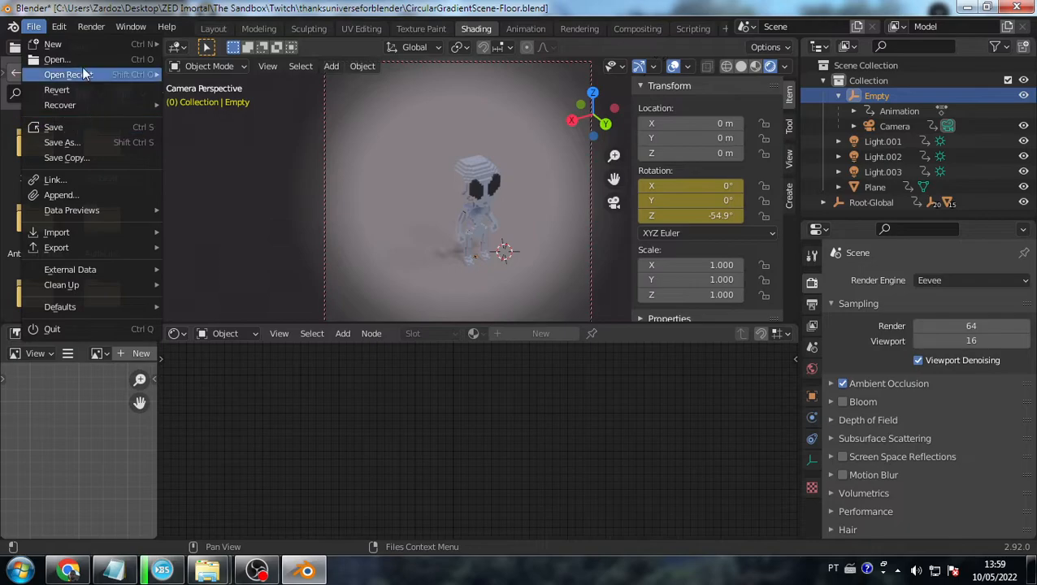
pyautogui.click(85, 61)
pyautogui.click(571, 312)
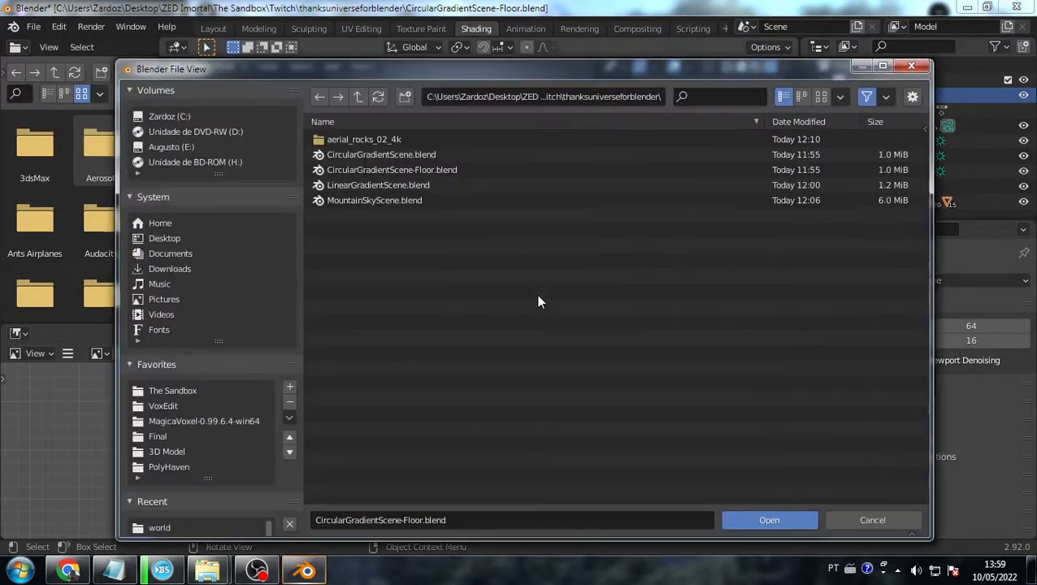
pyautogui.click(386, 155)
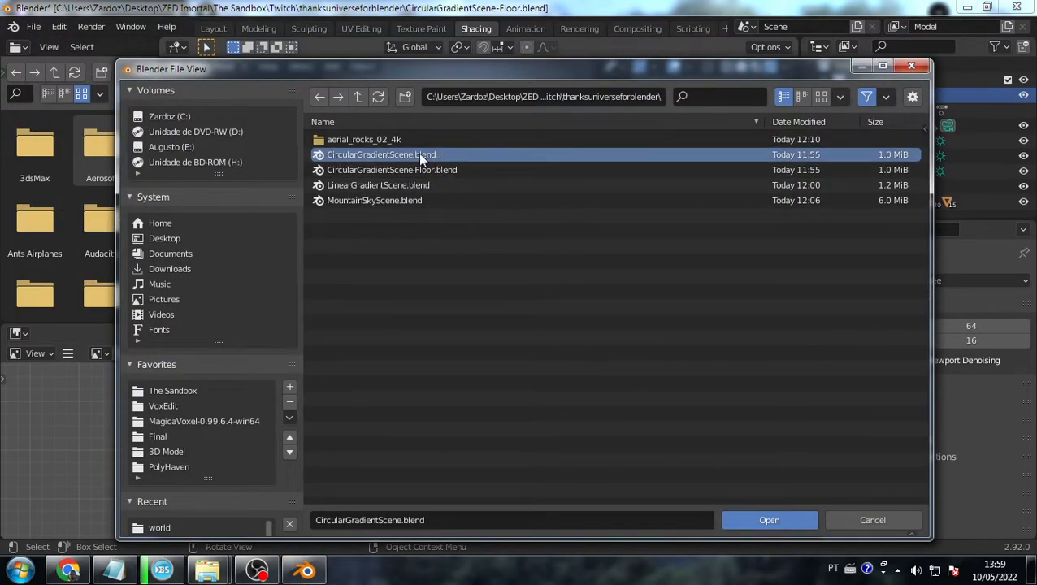
pyautogui.click(416, 170)
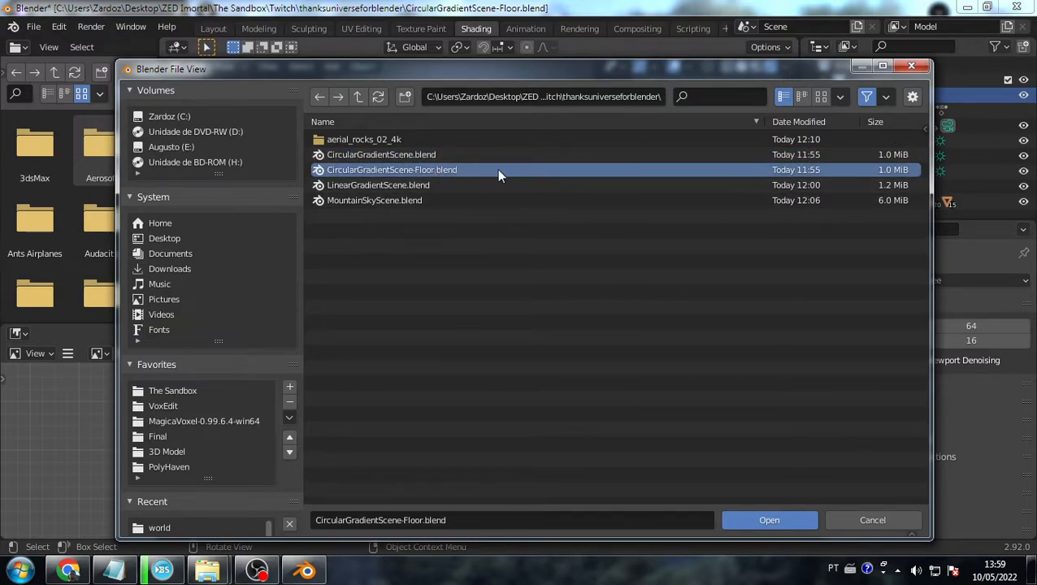
pyautogui.click(461, 186)
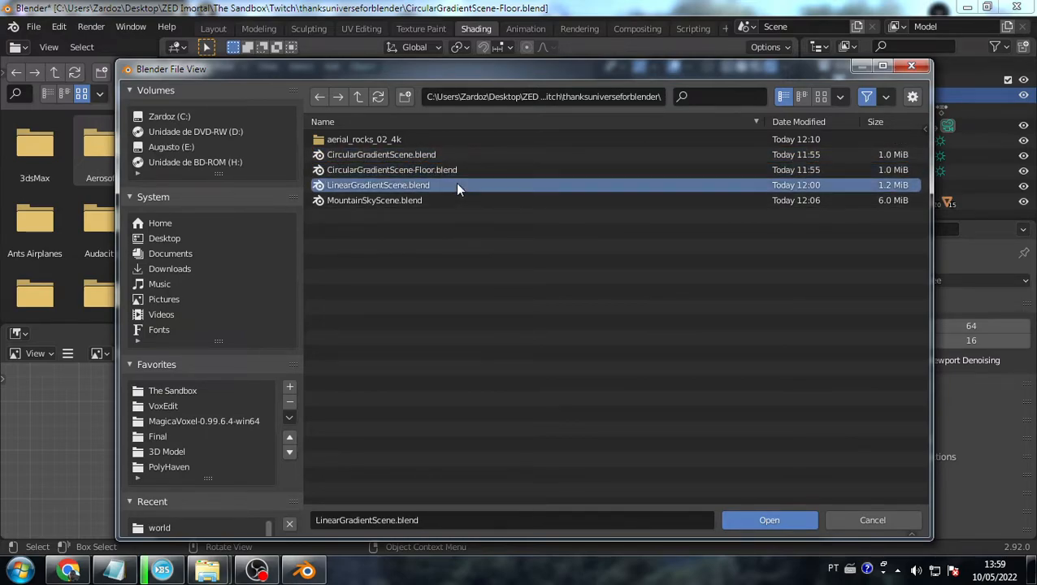
pyautogui.doubleClick(413, 185)
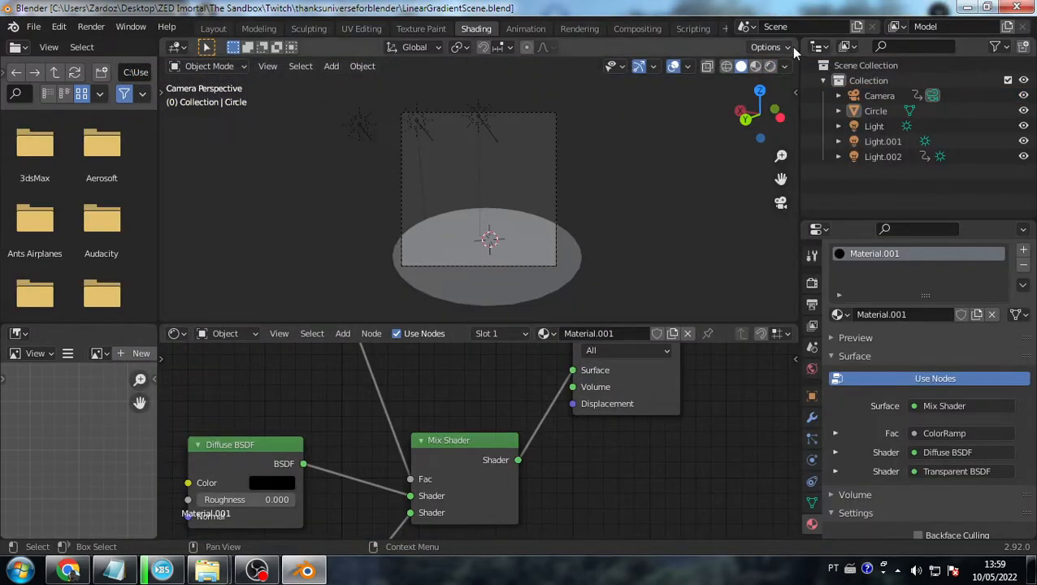
pyautogui.click(771, 66)
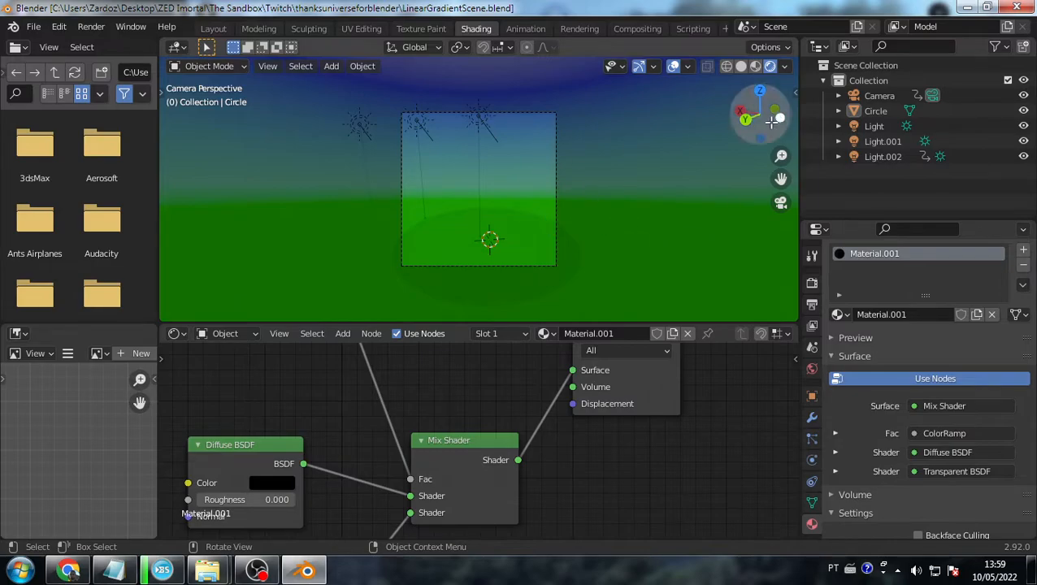
# - Show the World node tree in the Shader Editor and frame its ColorRamp node
pyautogui.scroll(-4, 485, 414)
pyautogui.scroll(1, 456, 415)
pyautogui.click(225, 333)
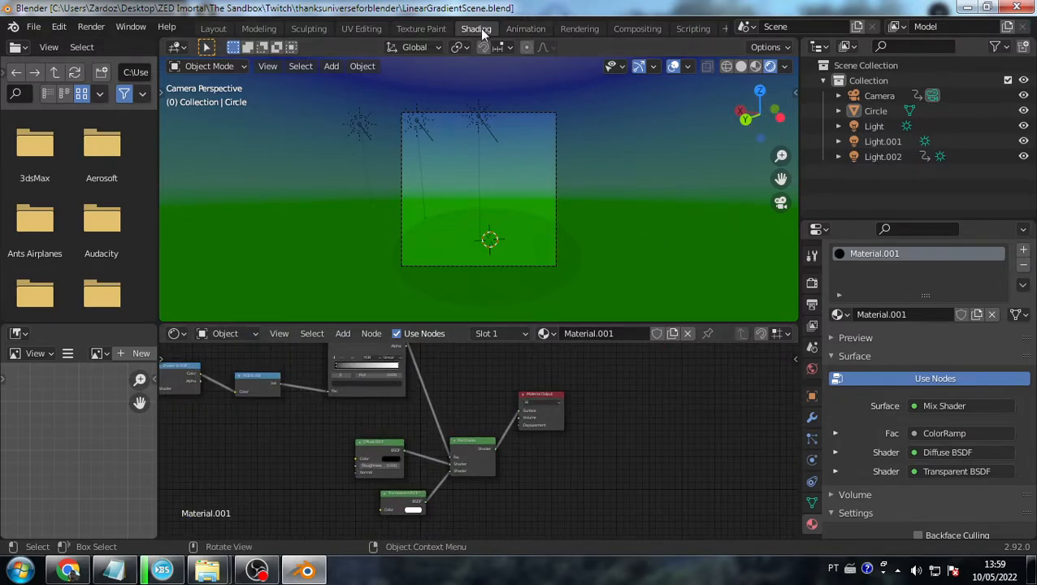
pyautogui.click(226, 334)
pyautogui.click(229, 371)
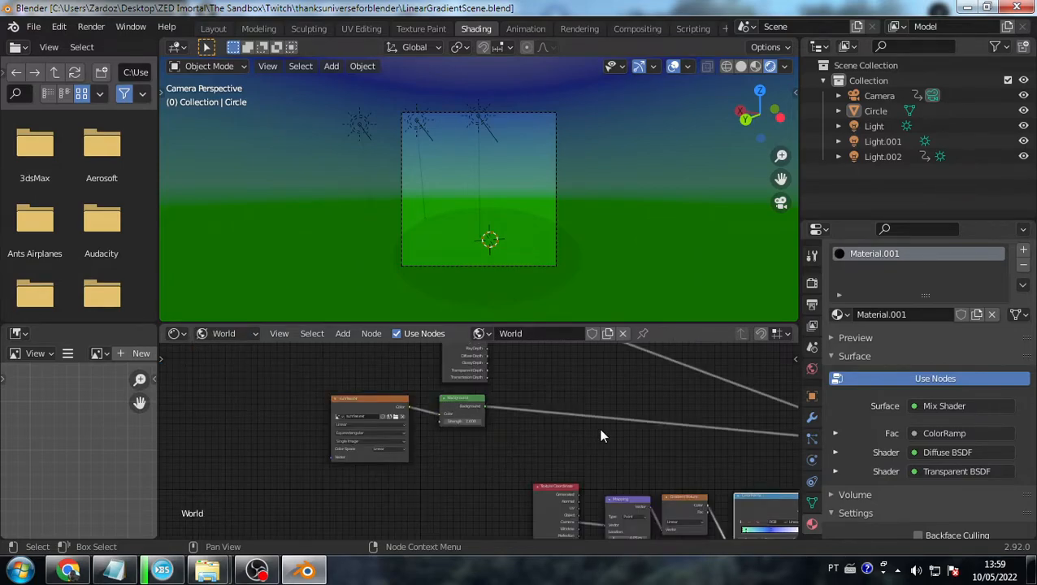
pyautogui.moveTo(629, 441); pyautogui.dragTo(439, 374, button='middle')
pyautogui.scroll(5, 481, 441)
pyautogui.moveTo(629, 507); pyautogui.dragTo(527, 473, button='middle')
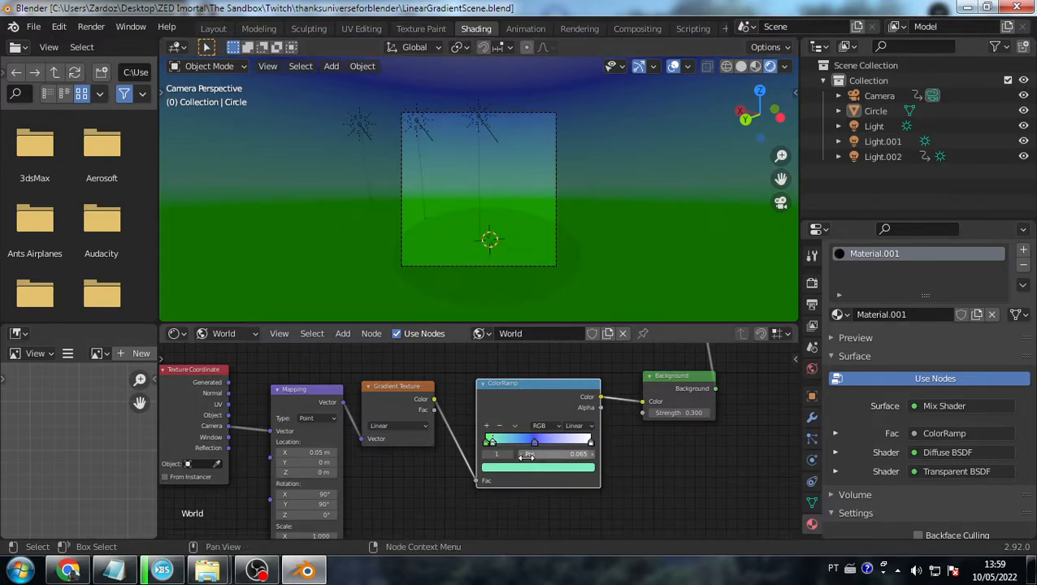
# - Move the Background and Environment Texture nodes further right
pyautogui.scroll(-12, 573, 433)
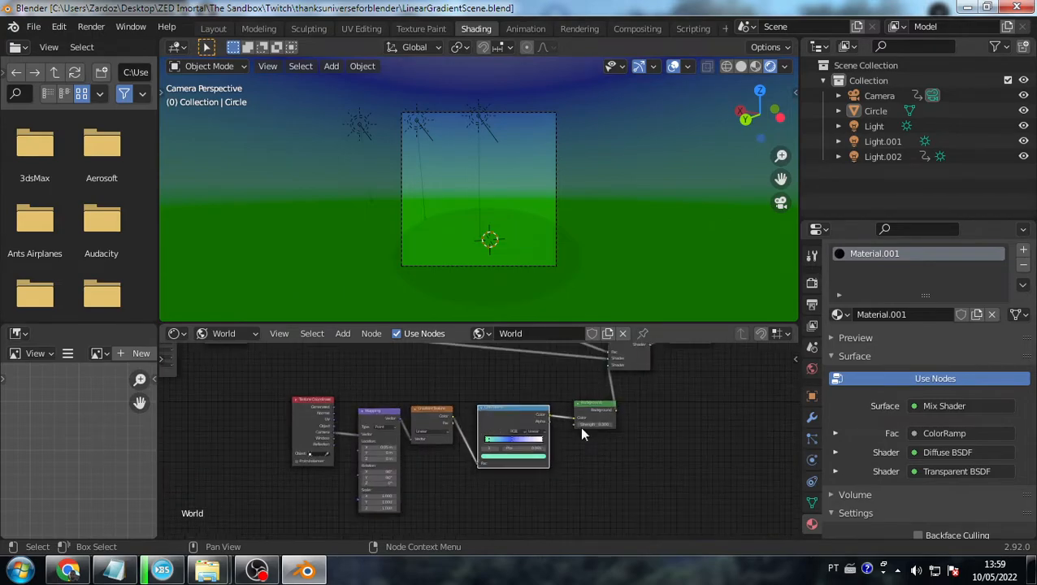
pyautogui.scroll(2, 447, 402)
pyautogui.moveTo(424, 404); pyautogui.dragTo(522, 481, button='middle')
pyautogui.scroll(7, 334, 485)
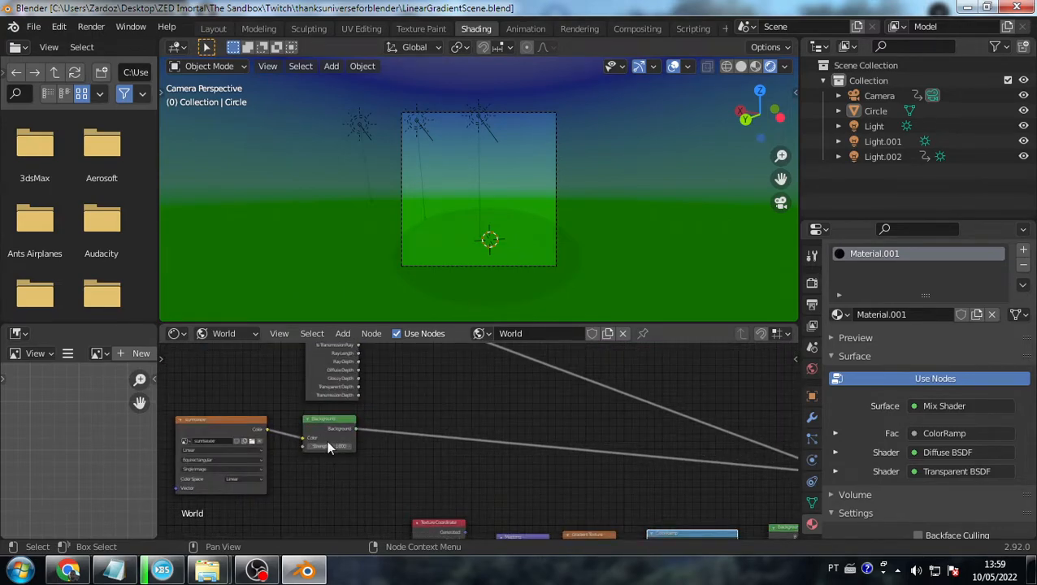
pyautogui.moveTo(327, 440); pyautogui.dragTo(431, 439)
pyautogui.click(236, 431)
pyautogui.moveTo(234, 431); pyautogui.dragTo(298, 429)
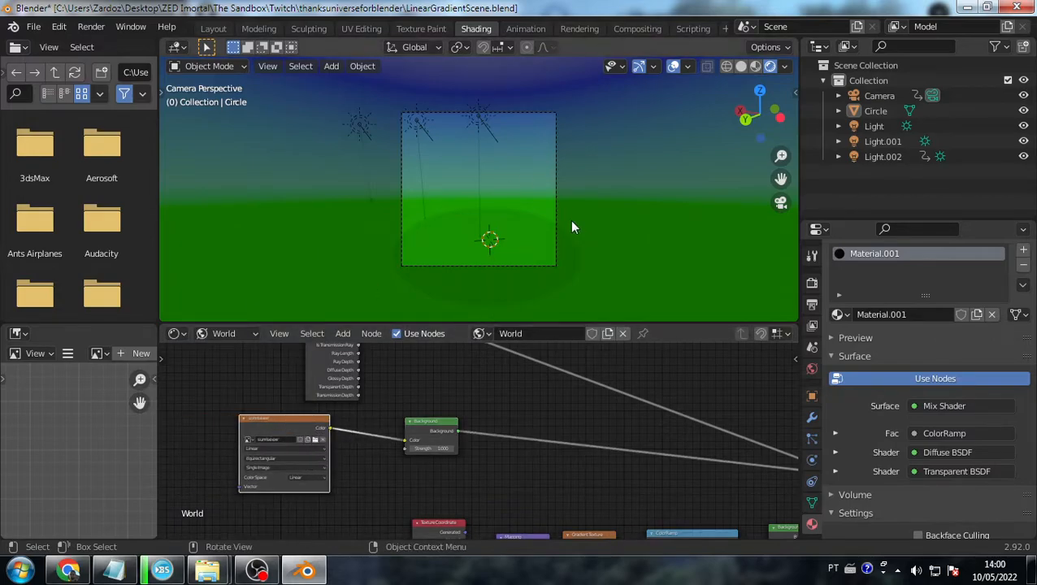
# - Inspect the Light and Light.002 sun settings and check the Circle object
pyautogui.click(893, 127)
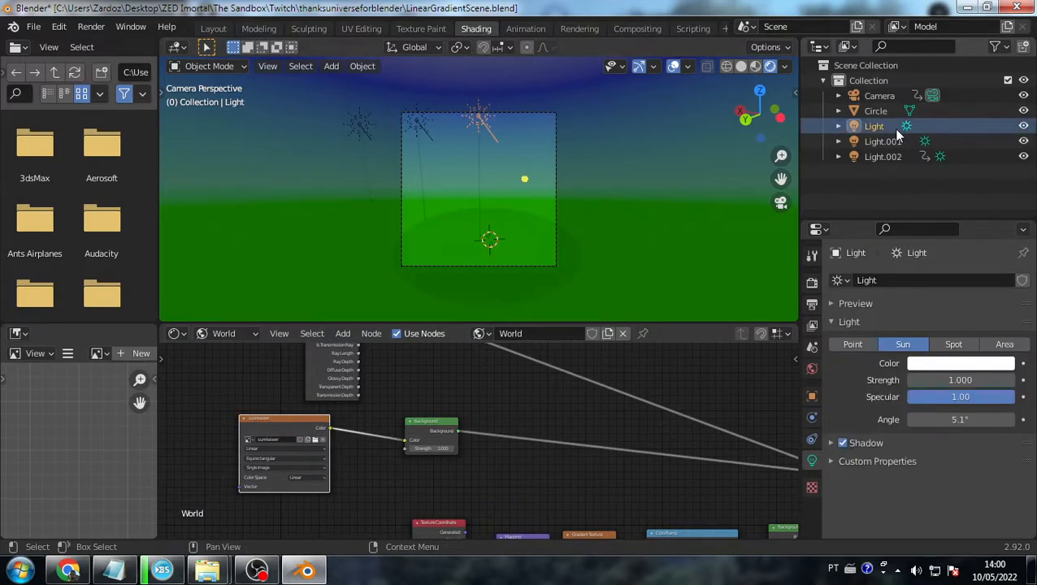
pyautogui.click(883, 156)
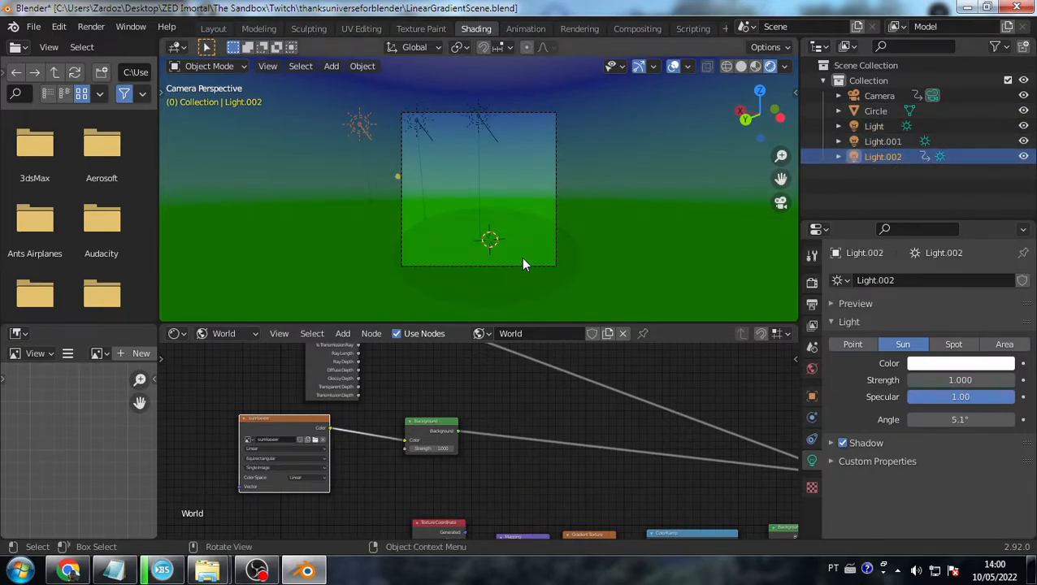
pyautogui.click(576, 279)
pyautogui.click(525, 286)
pyautogui.click(561, 228)
pyautogui.click(621, 197)
# - Lower the green value of the World ColorRamp's first stop to 0.913
pyautogui.moveTo(653, 444); pyautogui.dragTo(551, 360, button='middle')
pyautogui.scroll(5, 567, 456)
pyautogui.click(497, 412)
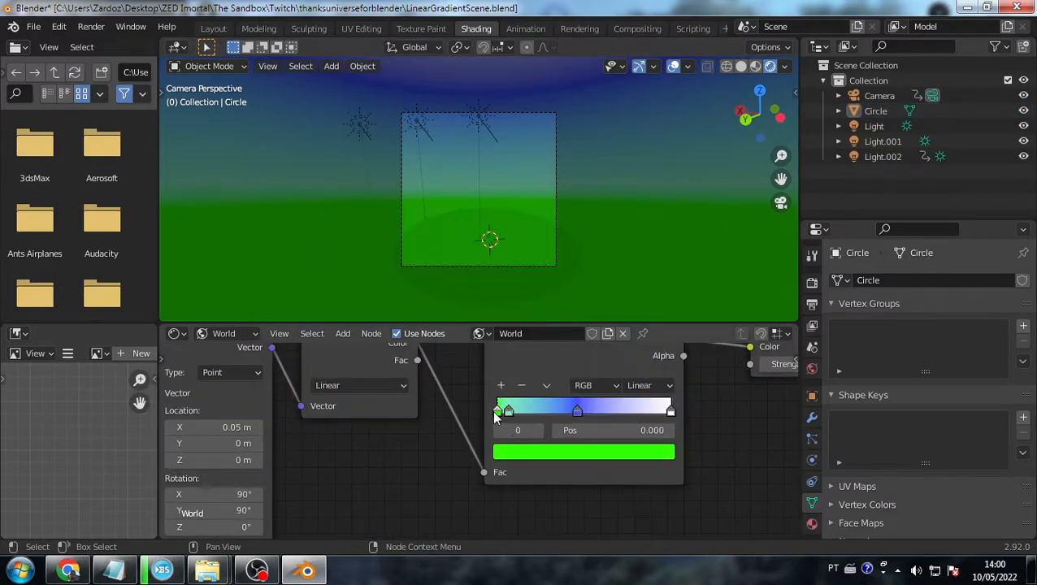
pyautogui.click(513, 455)
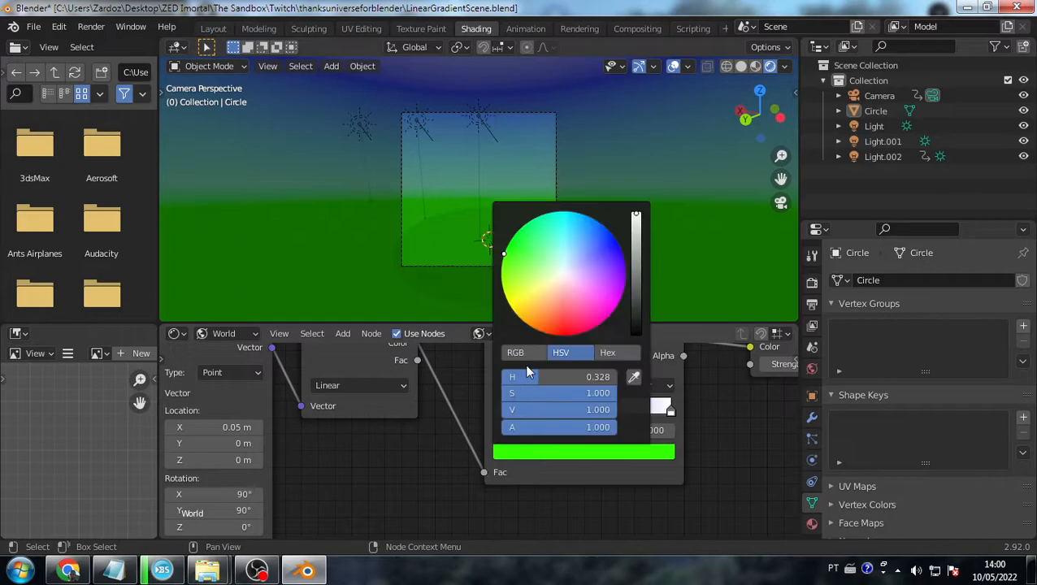
pyautogui.click(634, 379)
pyautogui.click(554, 275)
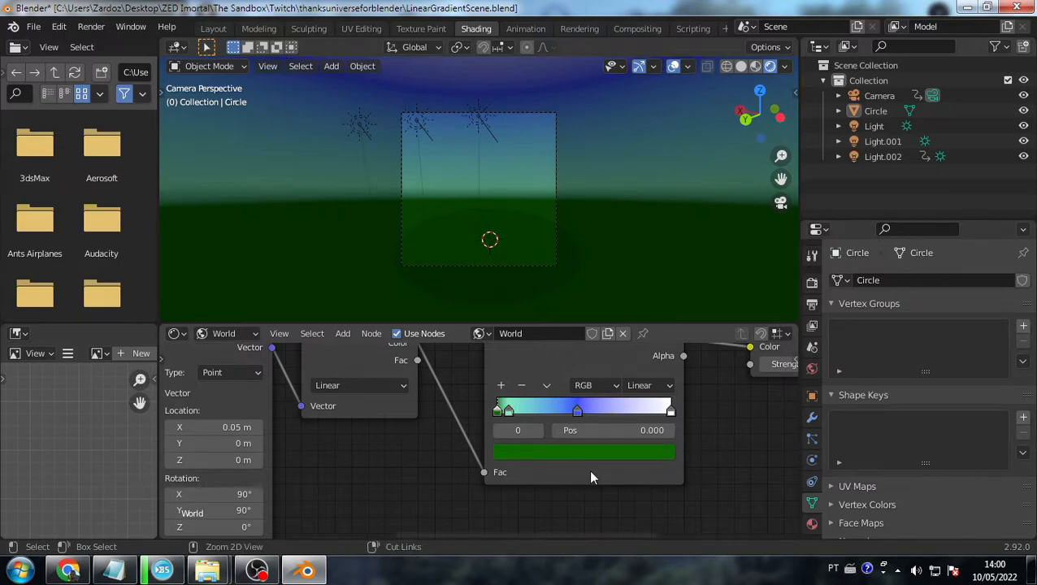
pyautogui.hotkey('ctrl', 'z')
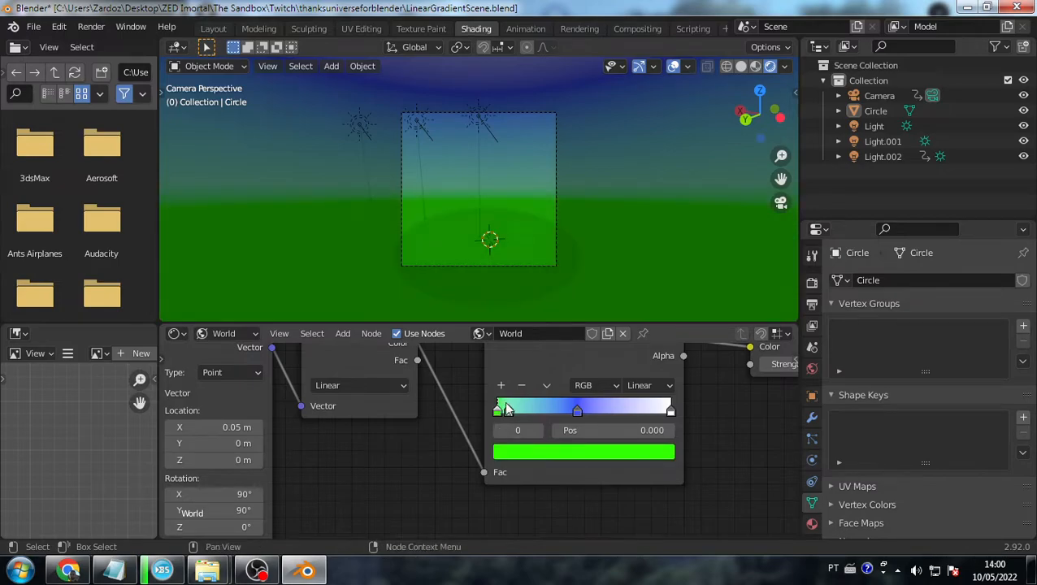
pyautogui.click(514, 451)
pyautogui.moveTo(638, 219)
pyautogui.mouseDown()
pyautogui.moveTo(636, 294)
pyautogui.moveTo(637, 216)
pyautogui.mouseUp()
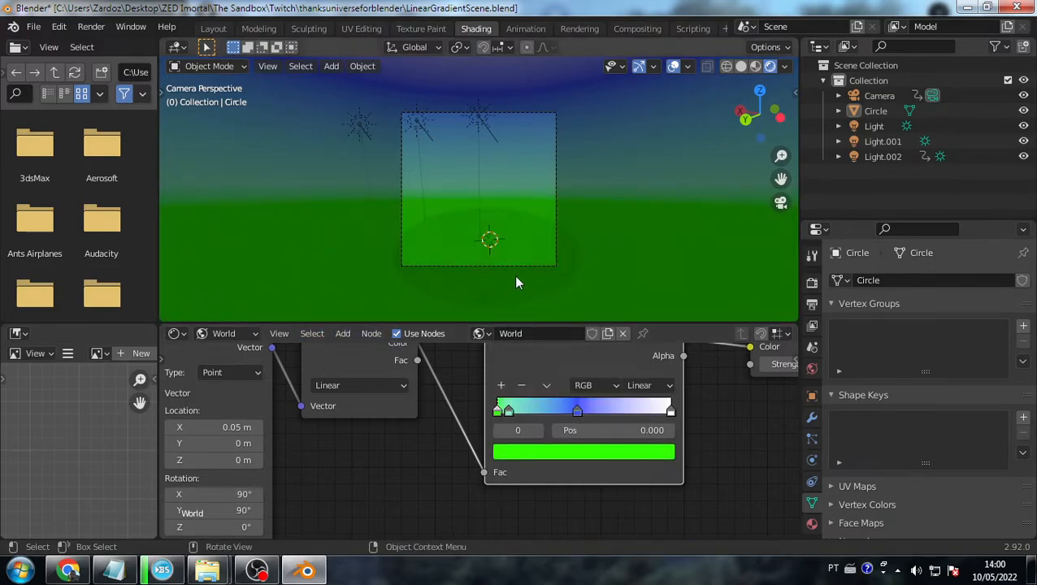
# - Select the Circle and return to the camera view
pyautogui.click(533, 290)
pyautogui.moveTo(568, 248); pyautogui.dragTo(576, 247, button='middle')
pyautogui.scroll(-5, 574, 249)
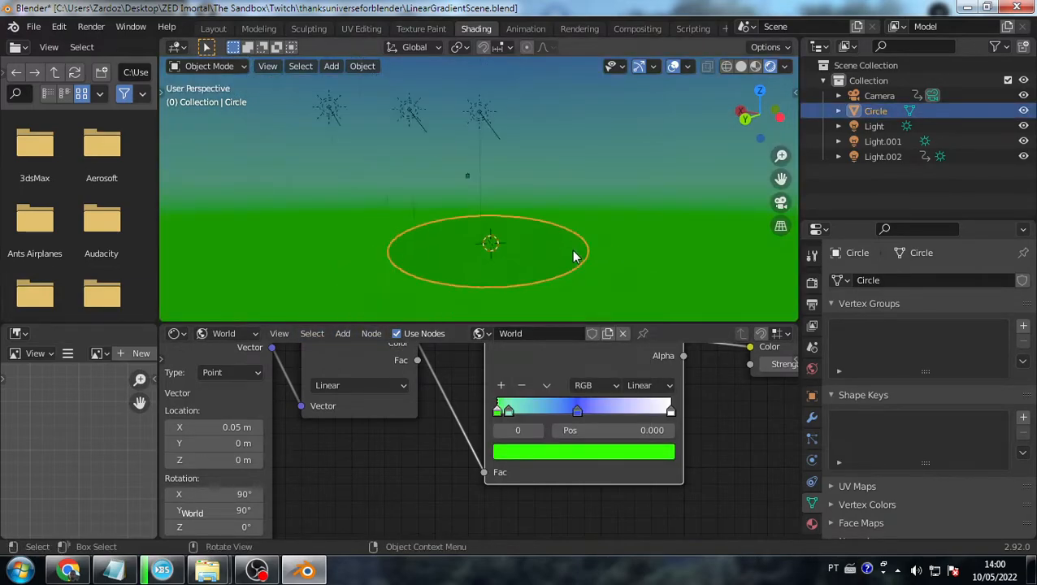
pyautogui.scroll(1, 536, 237)
pyautogui.press('KP_0')
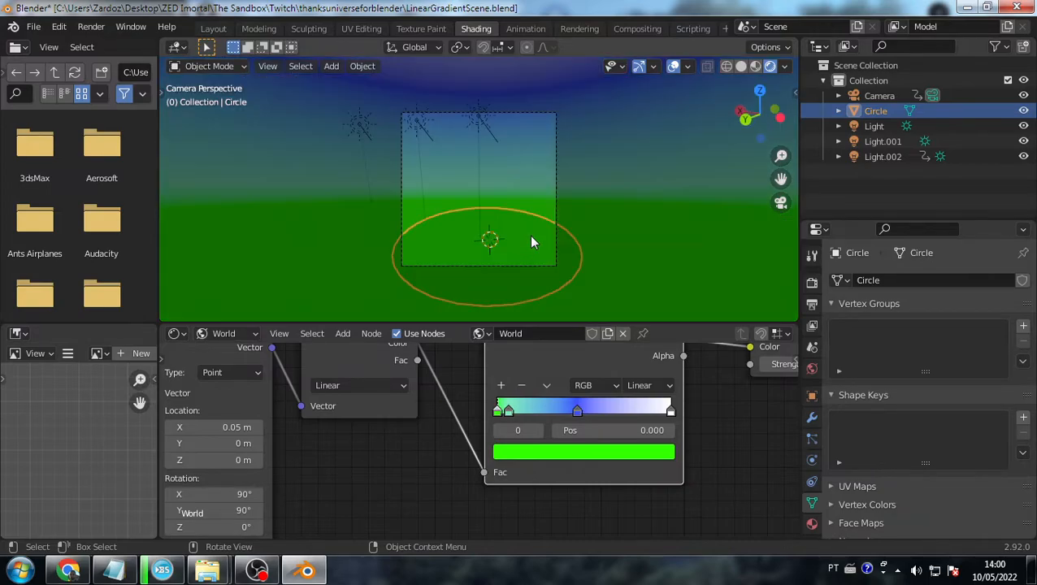
pyautogui.click(582, 239)
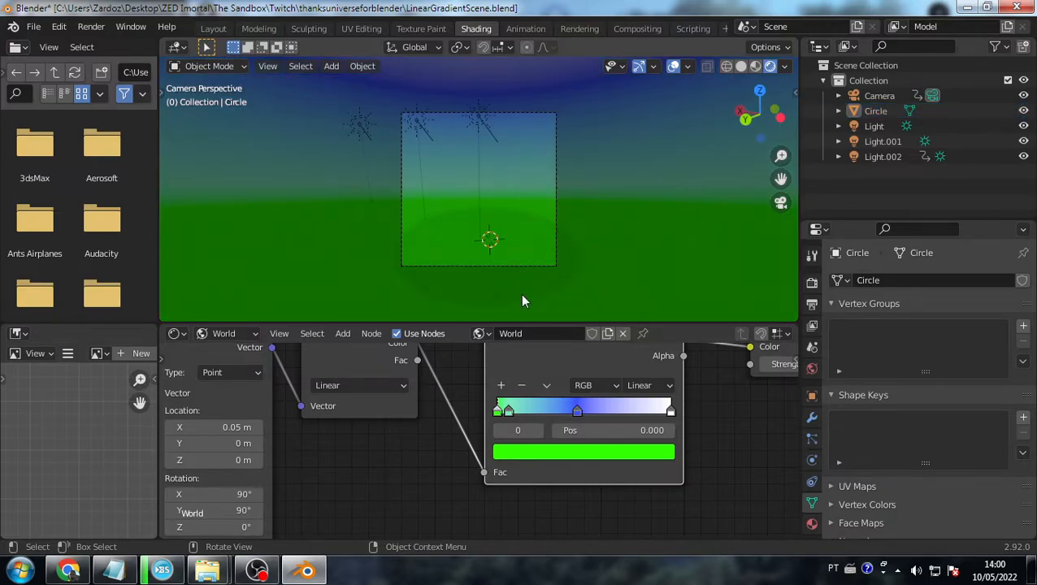
pyautogui.click(519, 264)
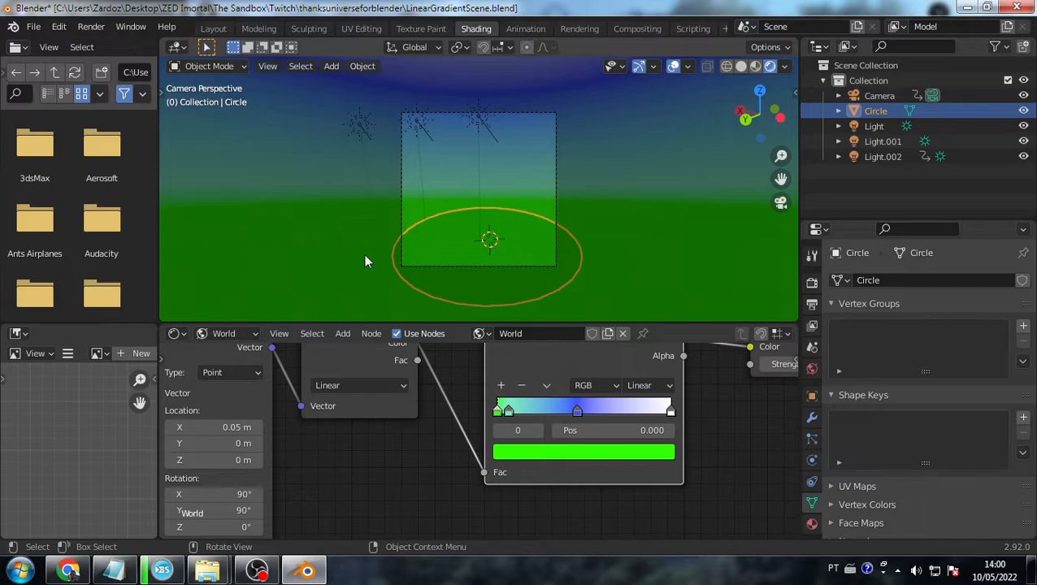
# - Switch the render engine to Cycles and show the Circle's Object properties
pyautogui.click(812, 282)
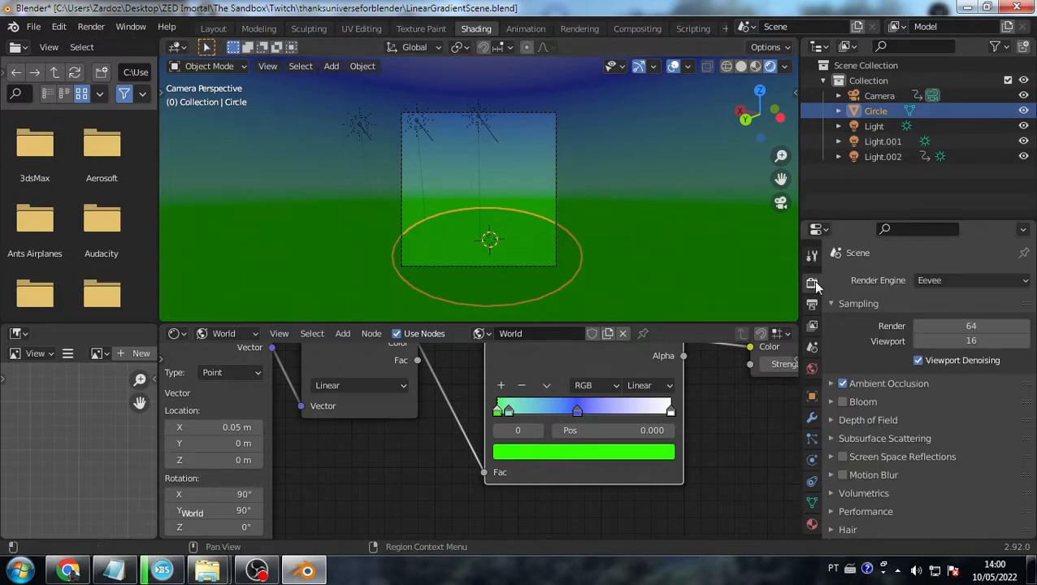
pyautogui.click(961, 284)
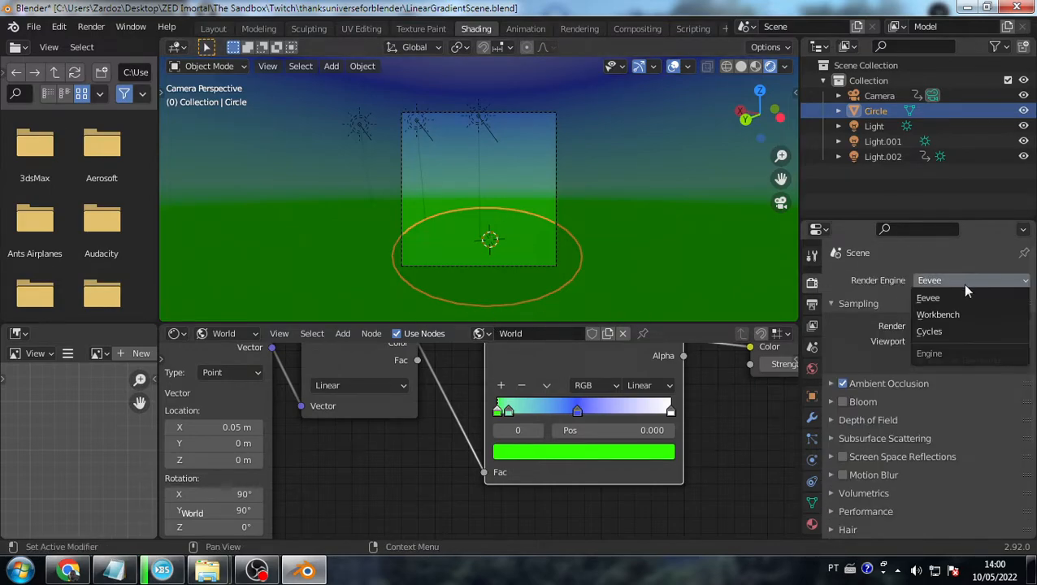
pyautogui.click(929, 331)
pyautogui.scroll(-4, 876, 445)
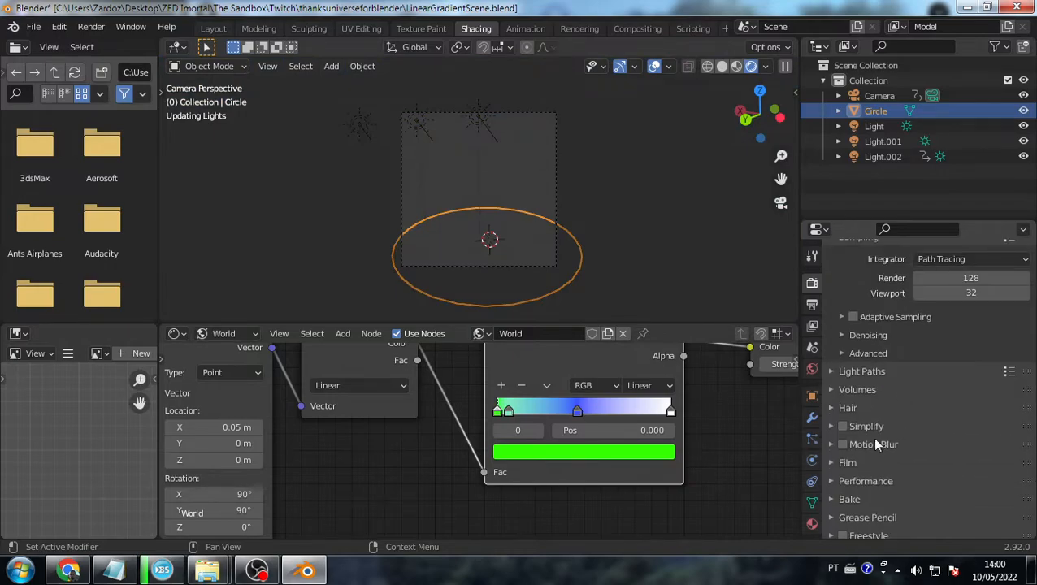
pyautogui.scroll(-1, 874, 466)
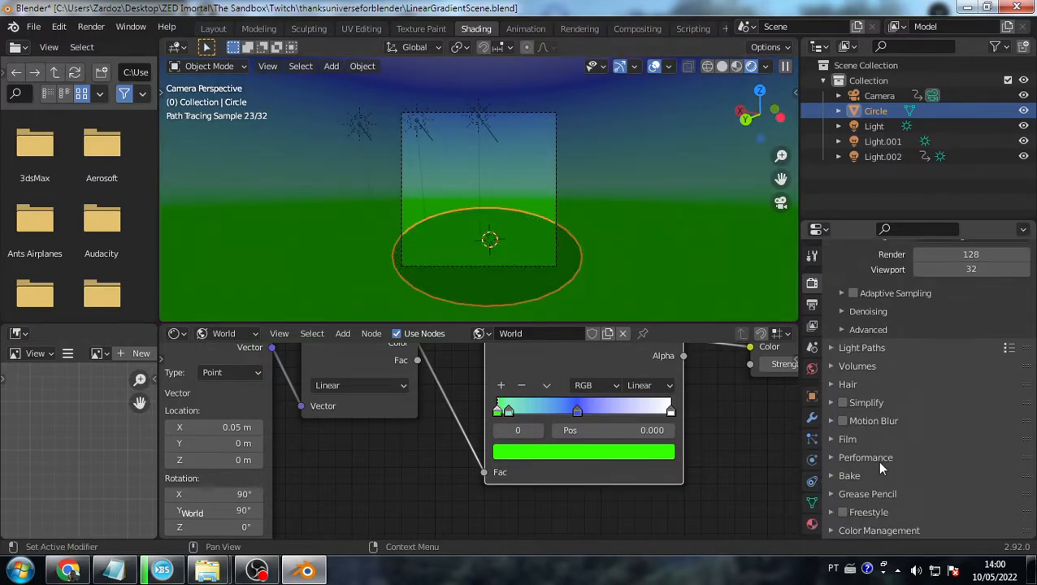
pyautogui.click(812, 368)
pyautogui.click(812, 396)
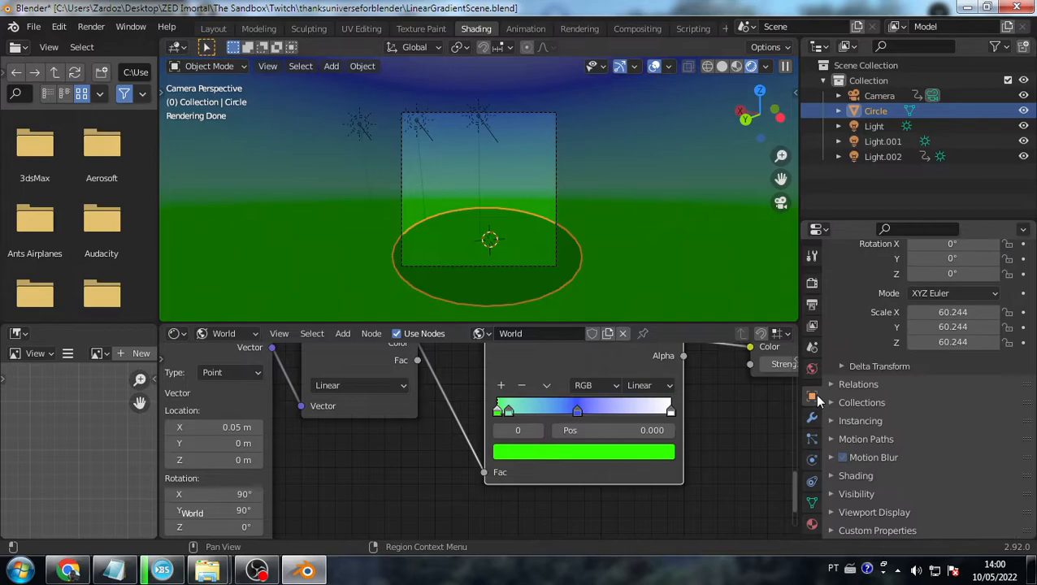
# - Browse the Circle's Material, Render, View Layer and World settings
pyautogui.click(830, 477)
pyautogui.click(826, 384)
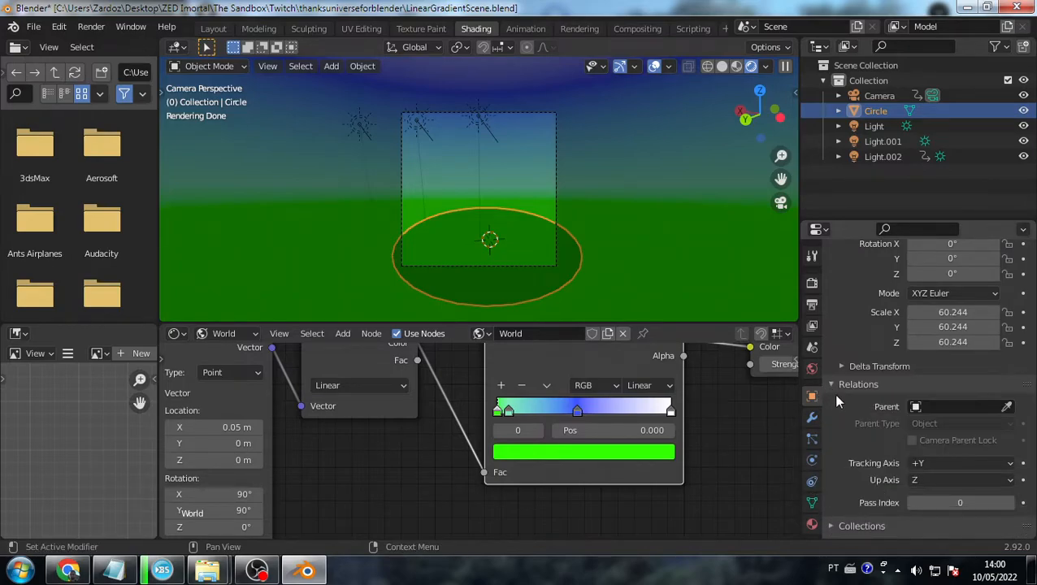
pyautogui.click(831, 386)
pyautogui.click(812, 524)
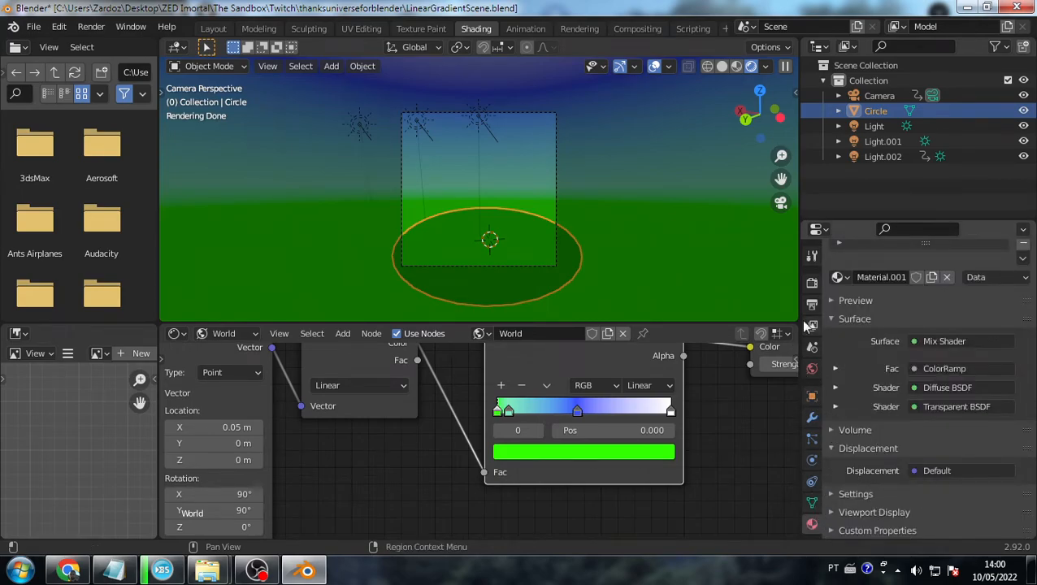
pyautogui.click(812, 282)
pyautogui.scroll(-1, 875, 445)
pyautogui.scroll(-2, 875, 446)
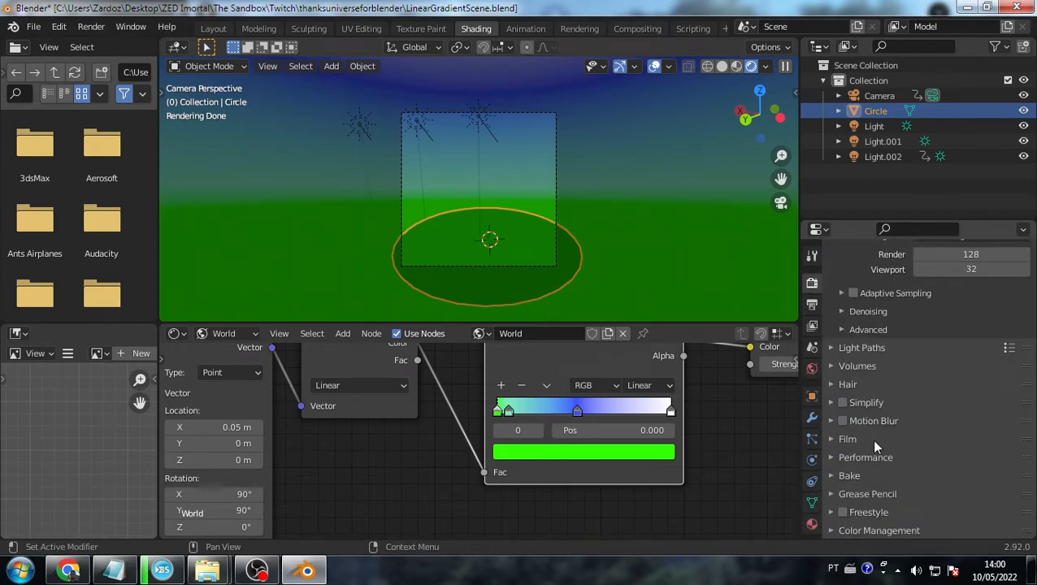
pyautogui.click(812, 326)
pyautogui.click(812, 369)
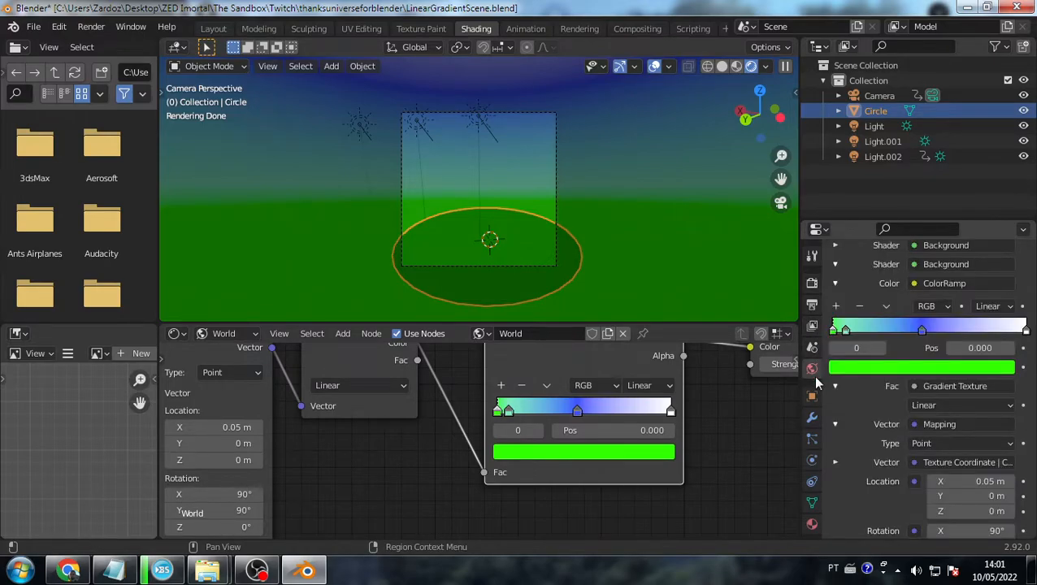
pyautogui.scroll(-7, 906, 449)
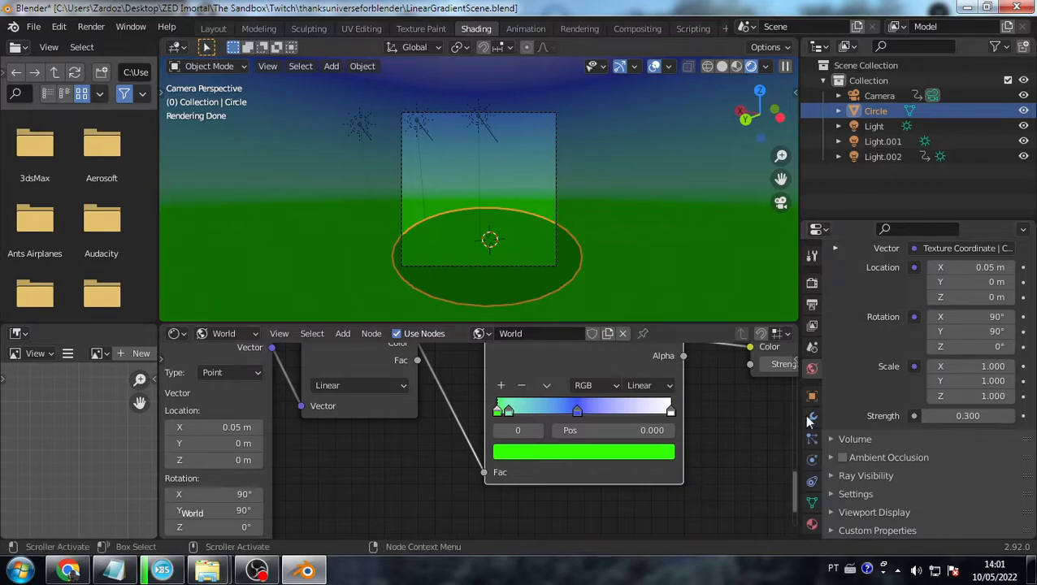
# - Reselect the Circle and expand its Visibility panel in Object properties
pyautogui.click(702, 290)
pyautogui.click(554, 279)
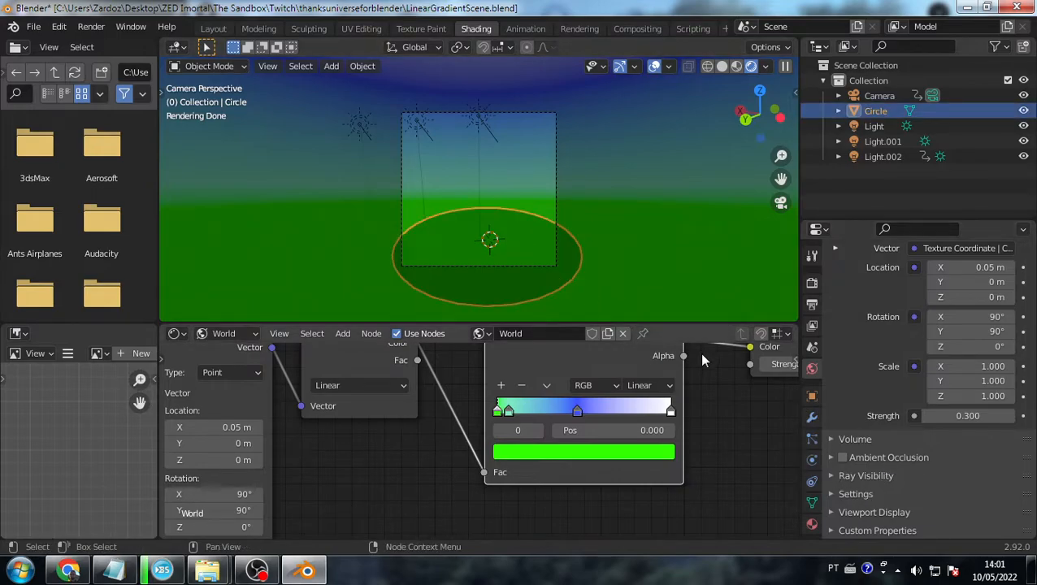
pyautogui.click(813, 398)
pyautogui.click(835, 357)
pyautogui.click(835, 356)
pyautogui.click(840, 393)
pyautogui.click(841, 394)
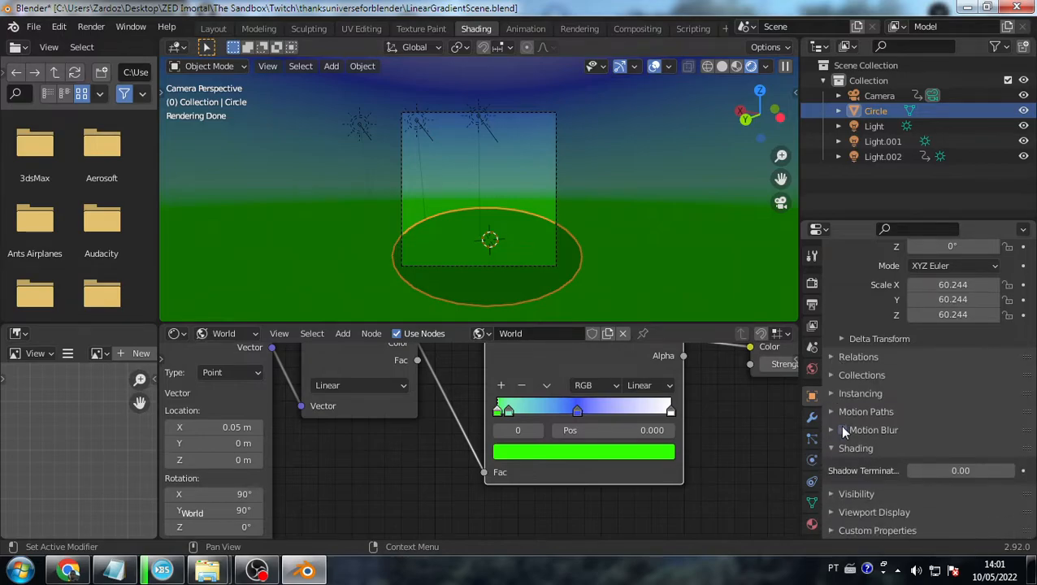
pyautogui.click(829, 411)
pyautogui.click(829, 410)
pyautogui.click(830, 446)
pyautogui.click(831, 492)
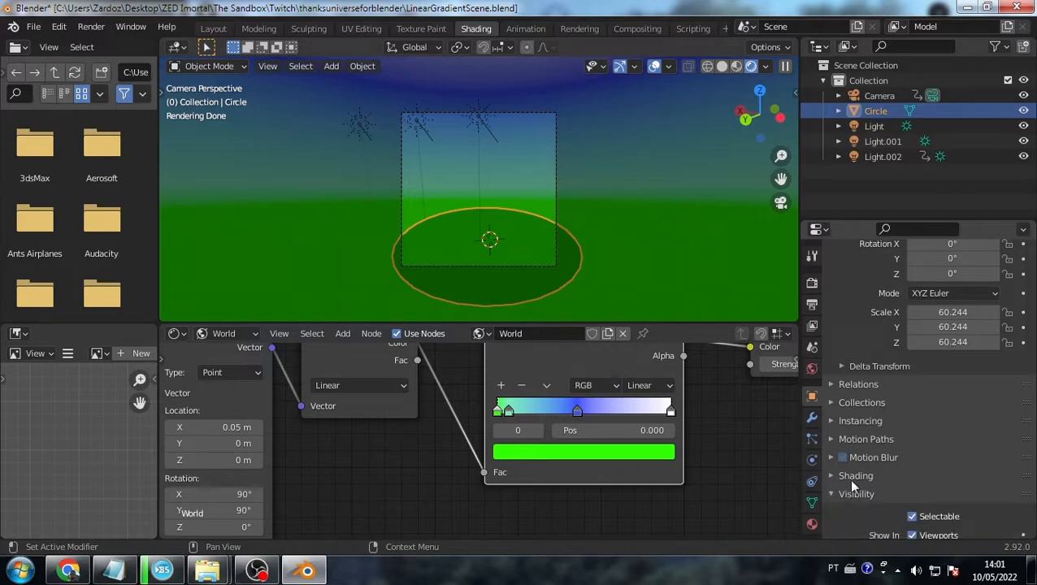
# - Enable Shadow Catcher on the Circle, toggling it off and on to compare, then deselect it
pyautogui.scroll(-5, 845, 484)
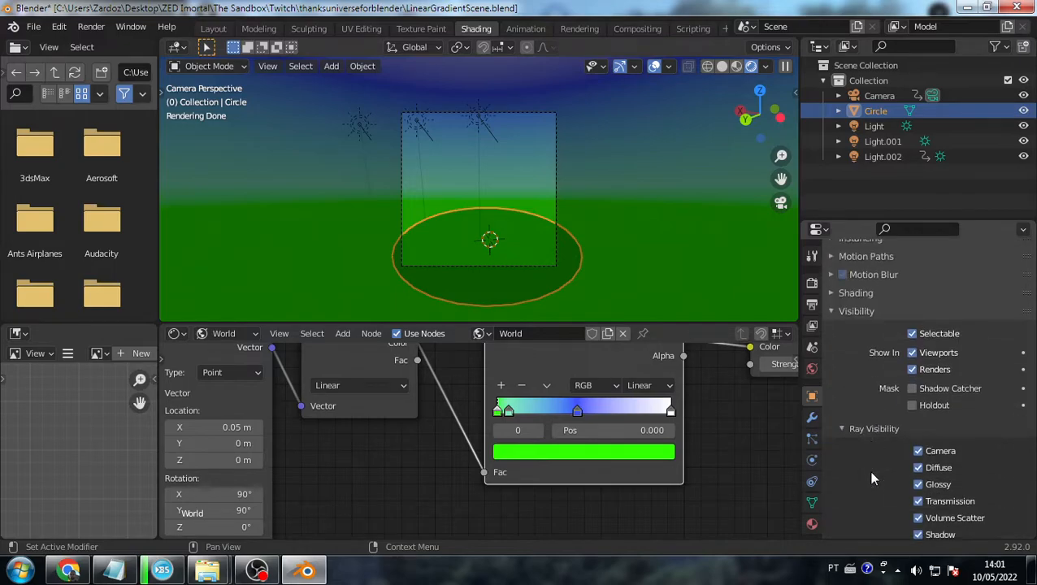
pyautogui.click(912, 389)
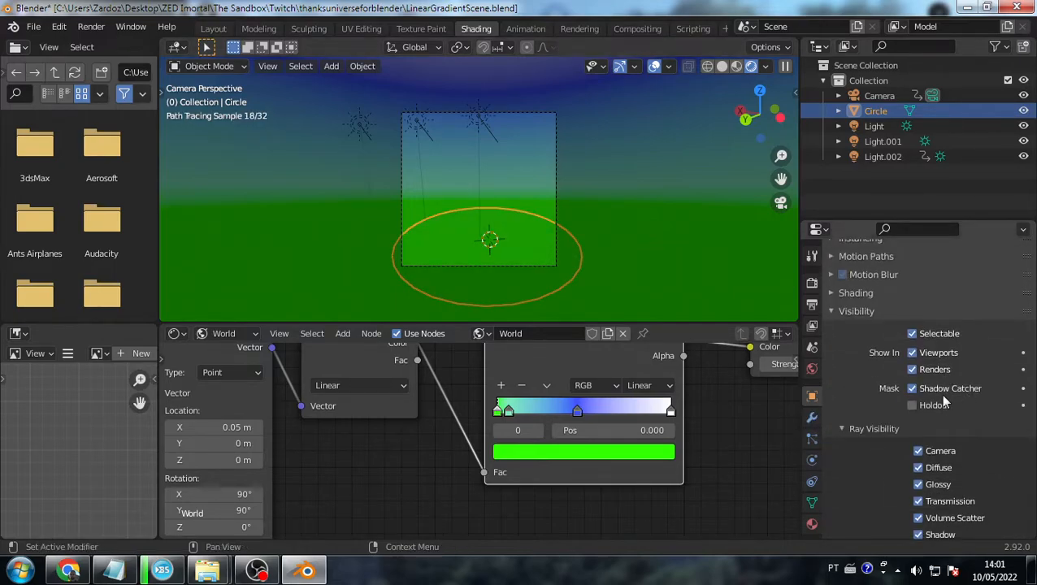
pyautogui.click(630, 269)
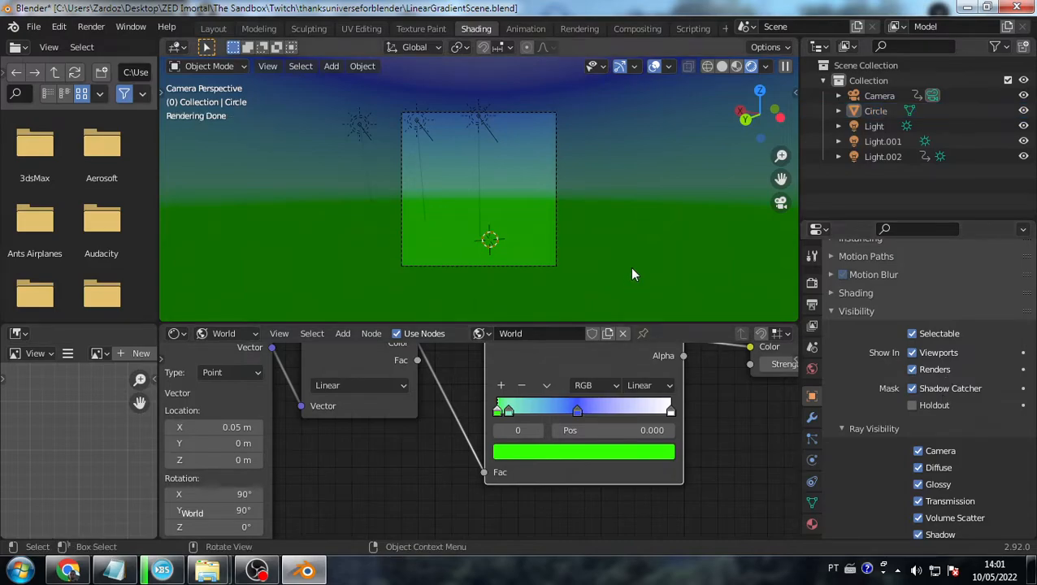
pyautogui.click(911, 388)
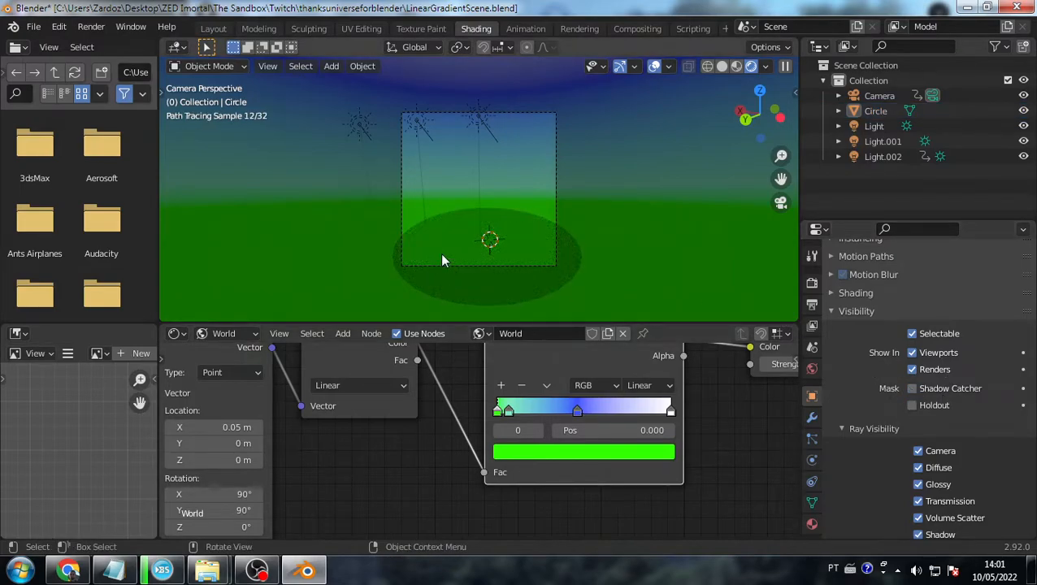
pyautogui.click(470, 283)
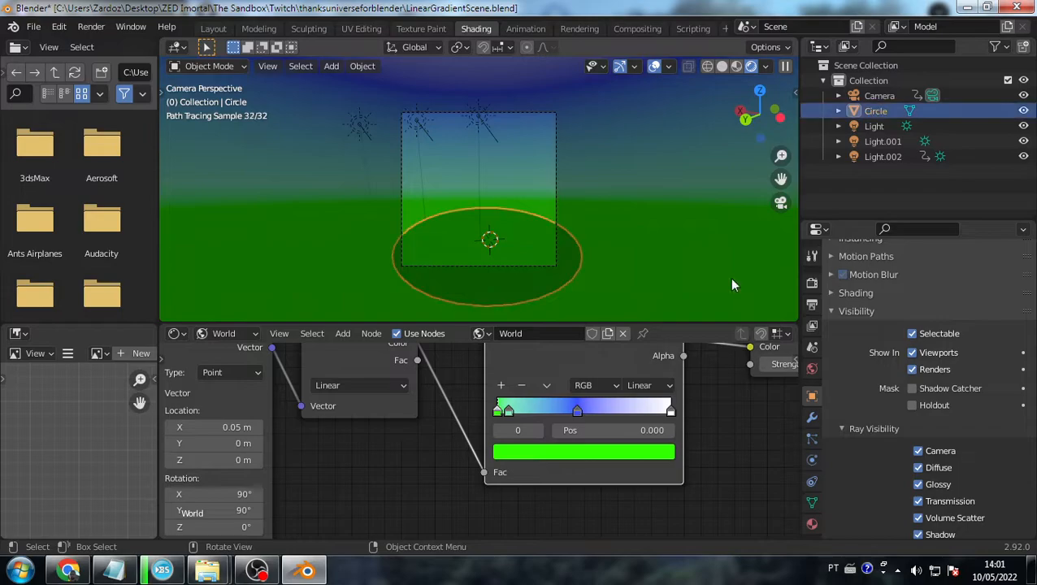
pyautogui.click(911, 388)
pyautogui.click(635, 245)
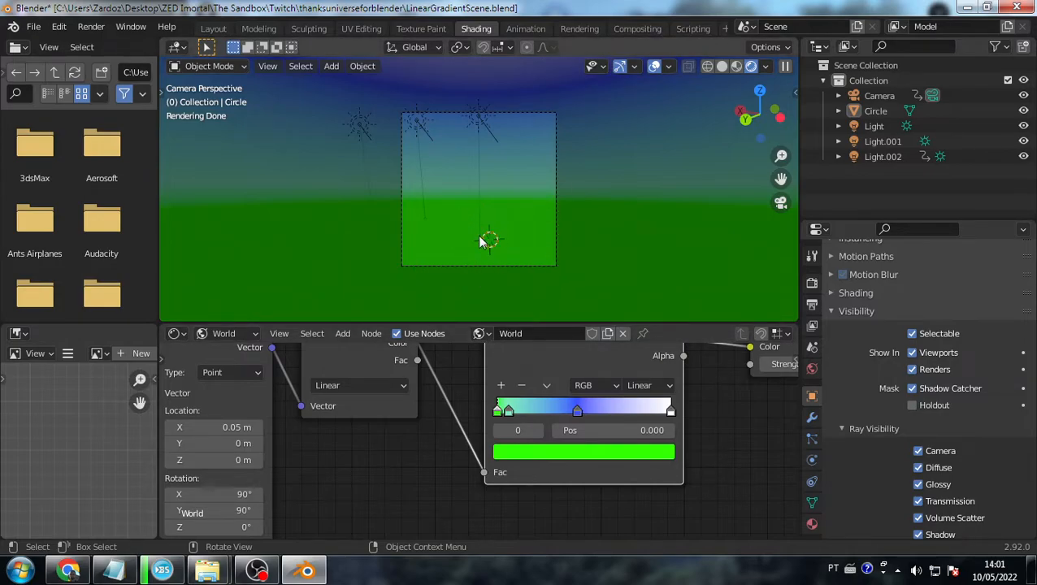
# - Browse the File > Import format list, then switch to the Twitch stream in Chrome
pyautogui.click(33, 26)
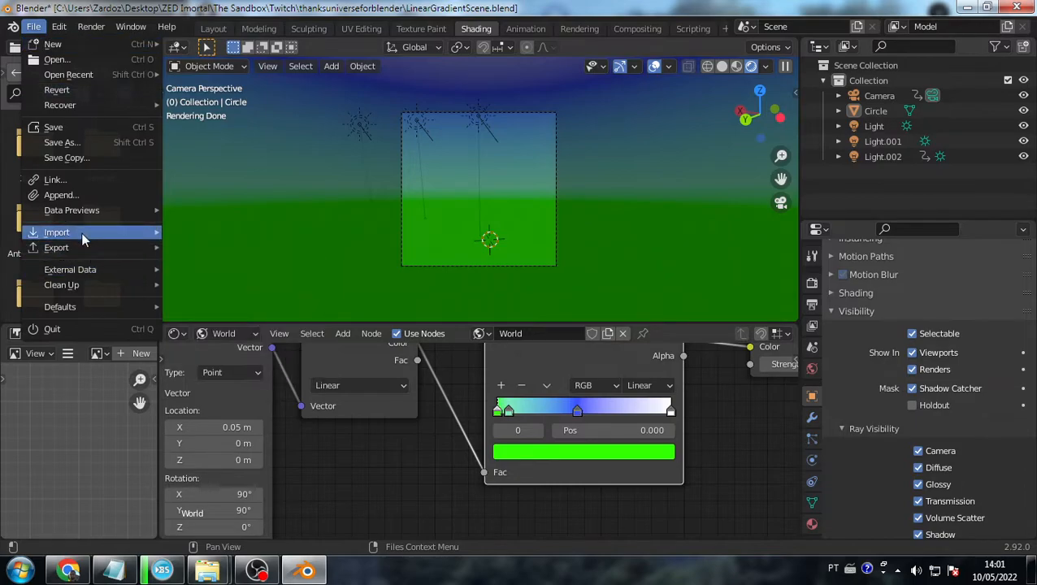
pyautogui.moveTo(81, 233)
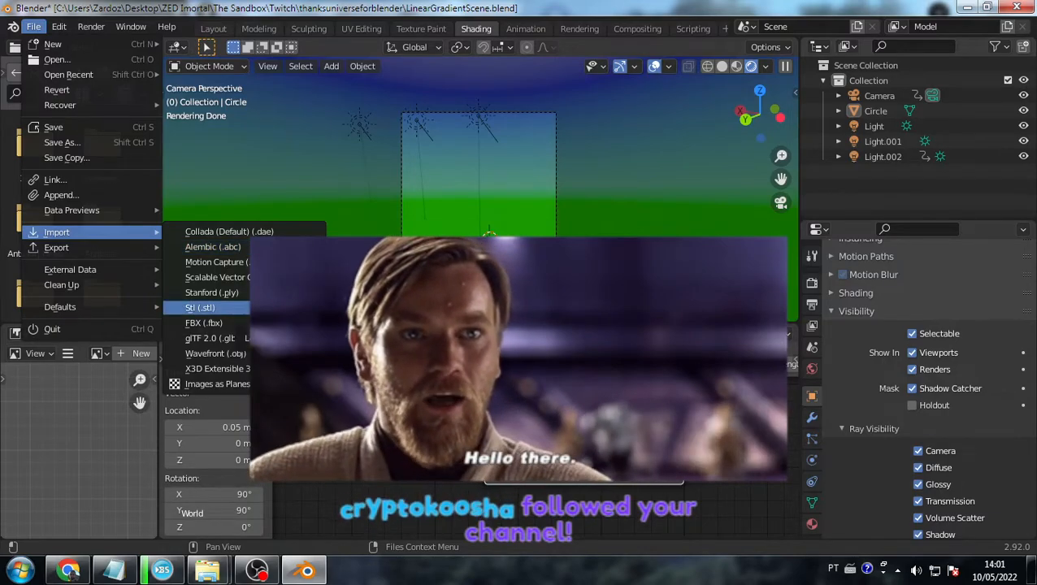
pyautogui.hotkey('alt', 'Tab')
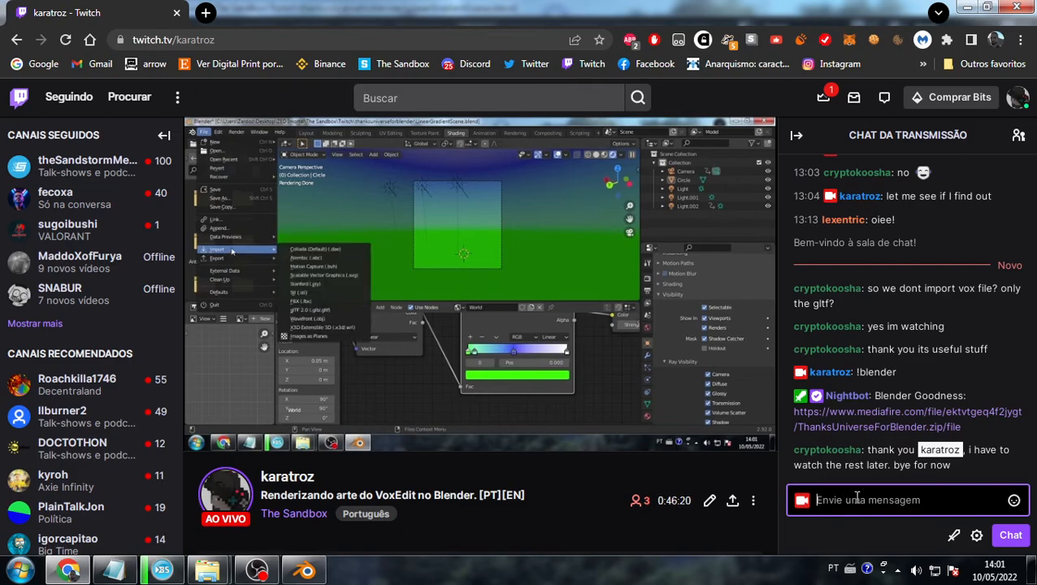
# - Send !twitter in the Twitch stream chat, then switch between Blender and Twitch
pyautogui.write('!twitter')
pyautogui.press('Return')
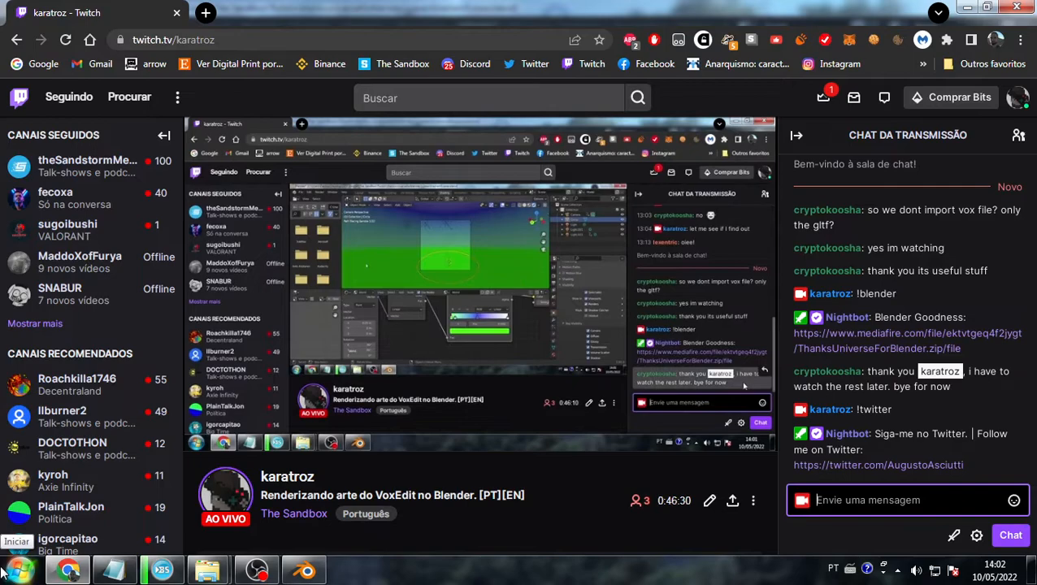
pyautogui.hotkey('alt', 'Tab')
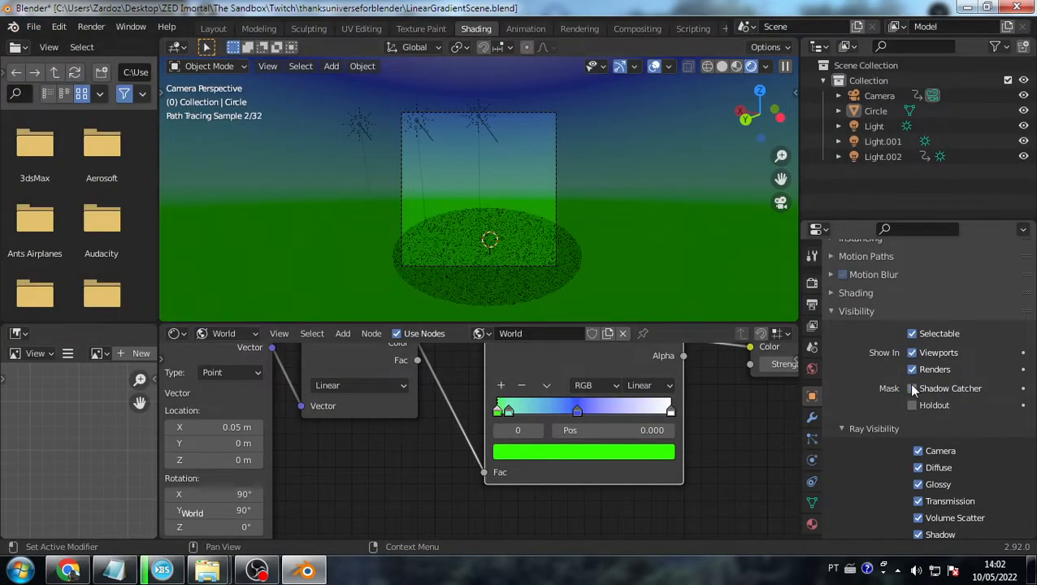
pyautogui.scroll(6, 821, 309)
pyautogui.hotkey('alt', 'Tab')
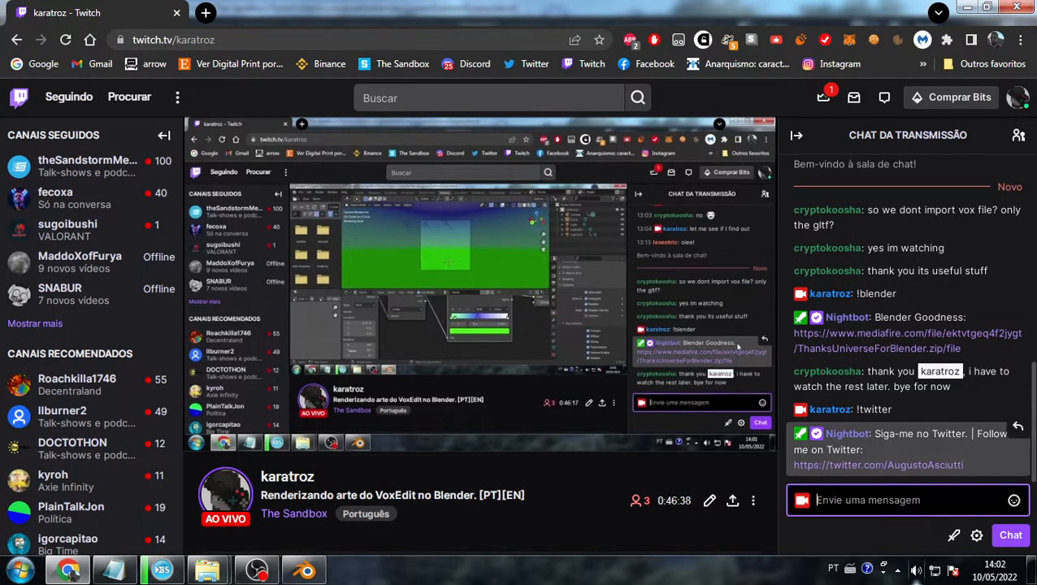
pyautogui.hotkey('alt', 'Tab')
# - Open MountainSkyScene.blend from File > Open, choosing Don't Save for the current scene
pyautogui.click(33, 26)
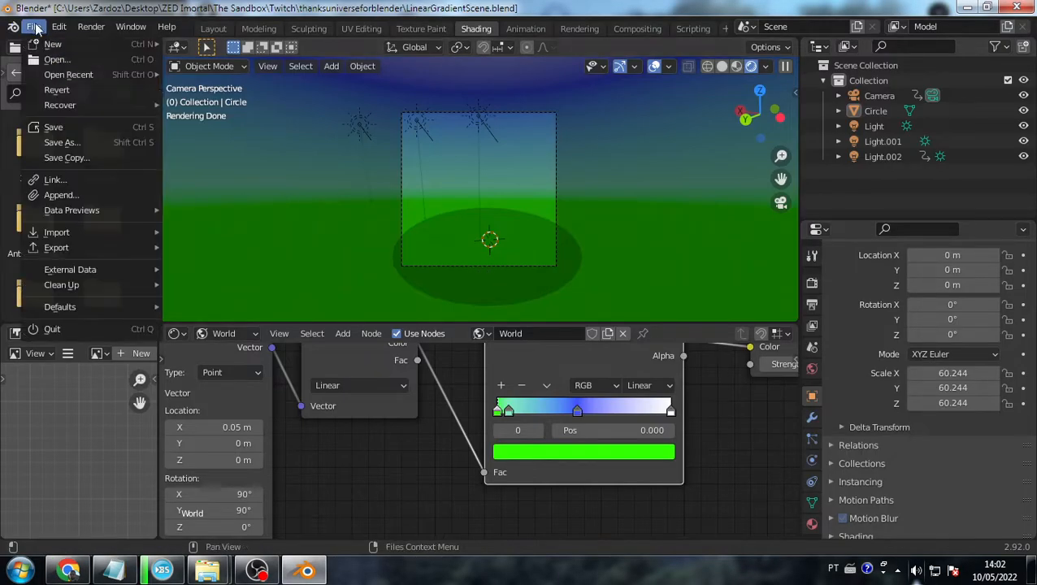
pyautogui.moveTo(98, 71)
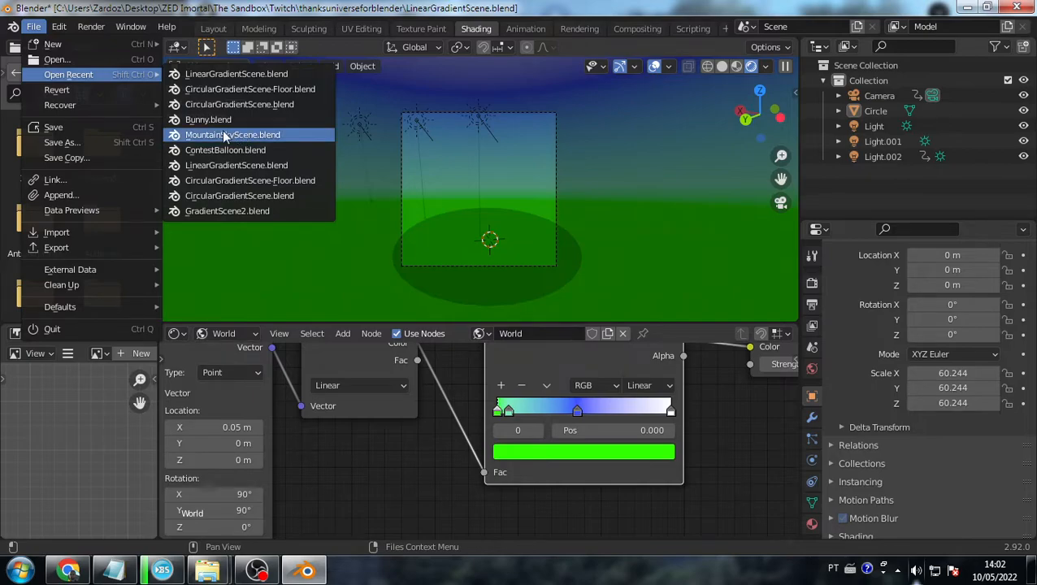
pyautogui.click(103, 55)
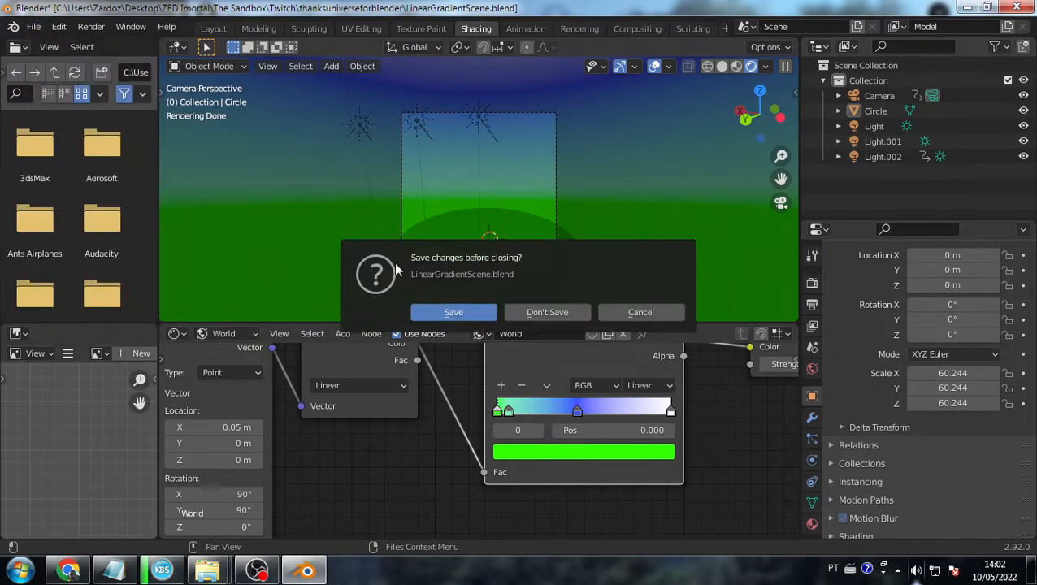
pyautogui.click(540, 312)
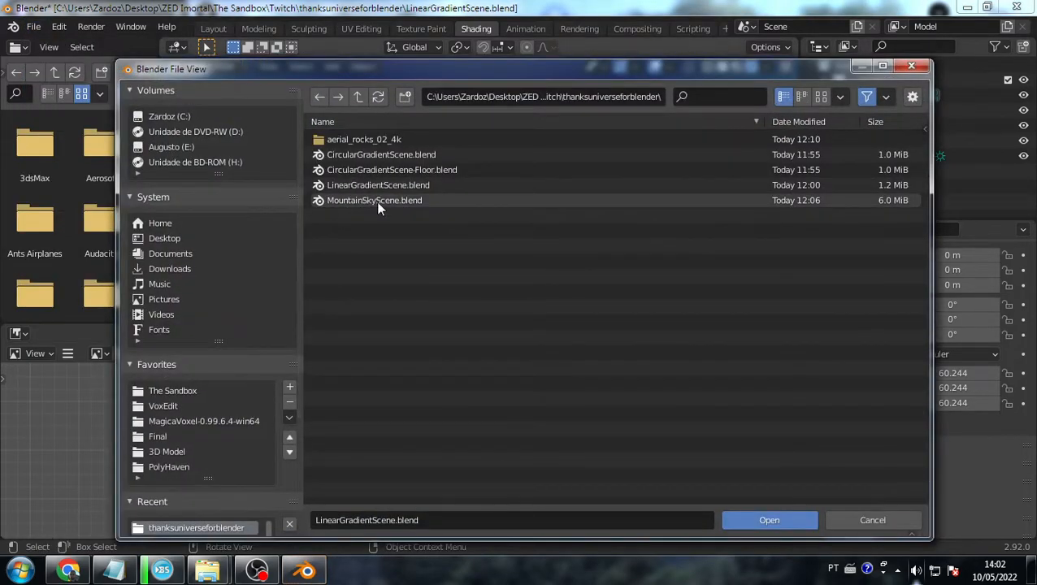
pyautogui.doubleClick(376, 201)
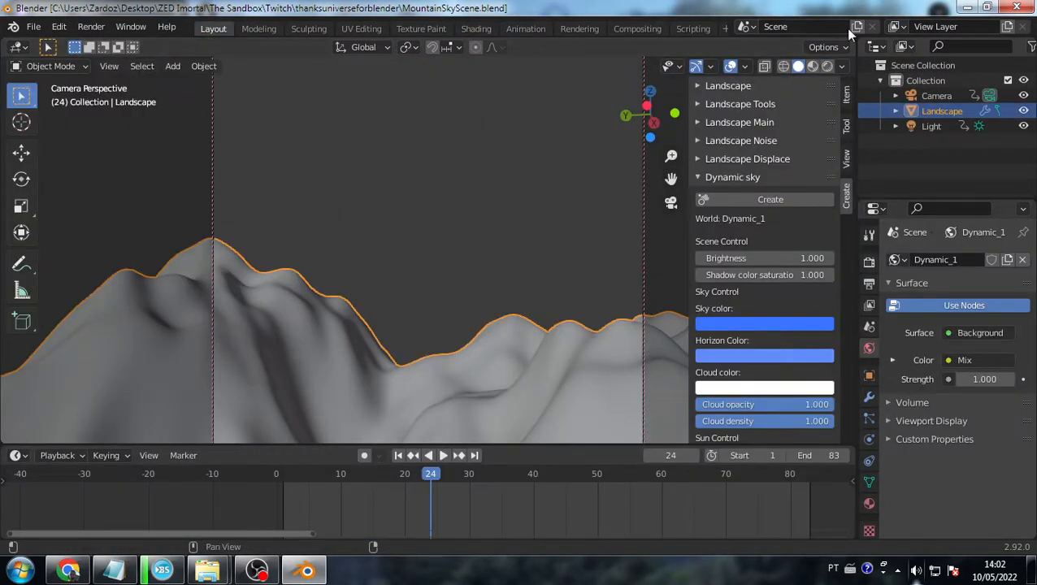
pyautogui.click(827, 67)
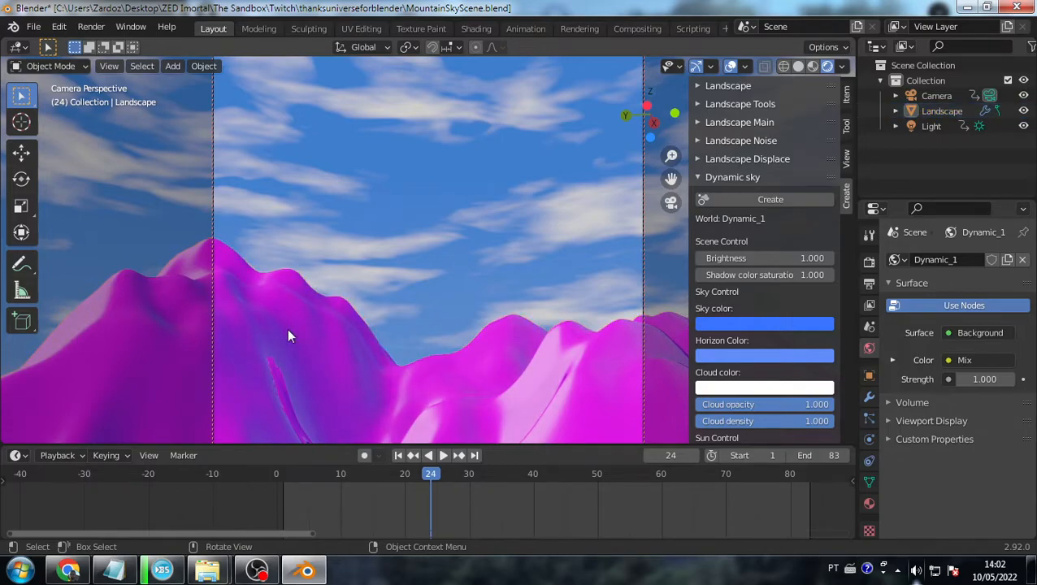
pyautogui.click(515, 259)
pyautogui.click(318, 346)
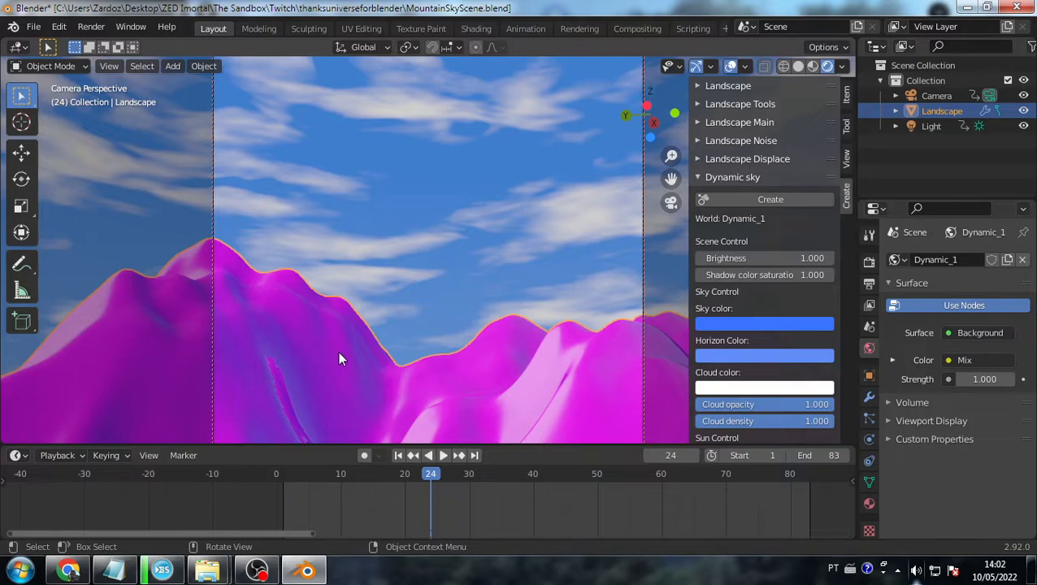
pyautogui.moveTo(338, 351); pyautogui.dragTo(418, 294, button='middle')
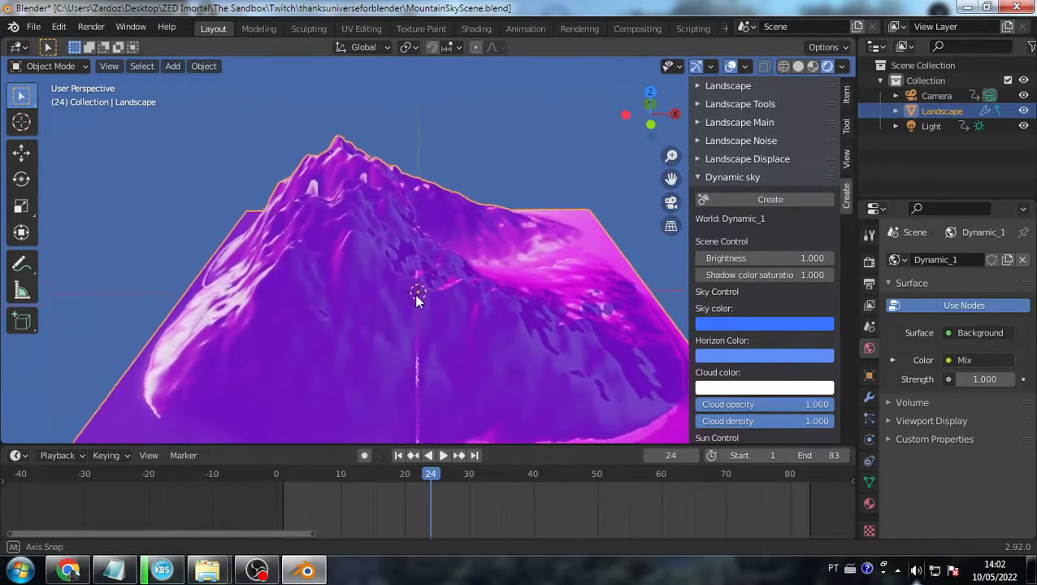
pyautogui.scroll(-5, 412, 294)
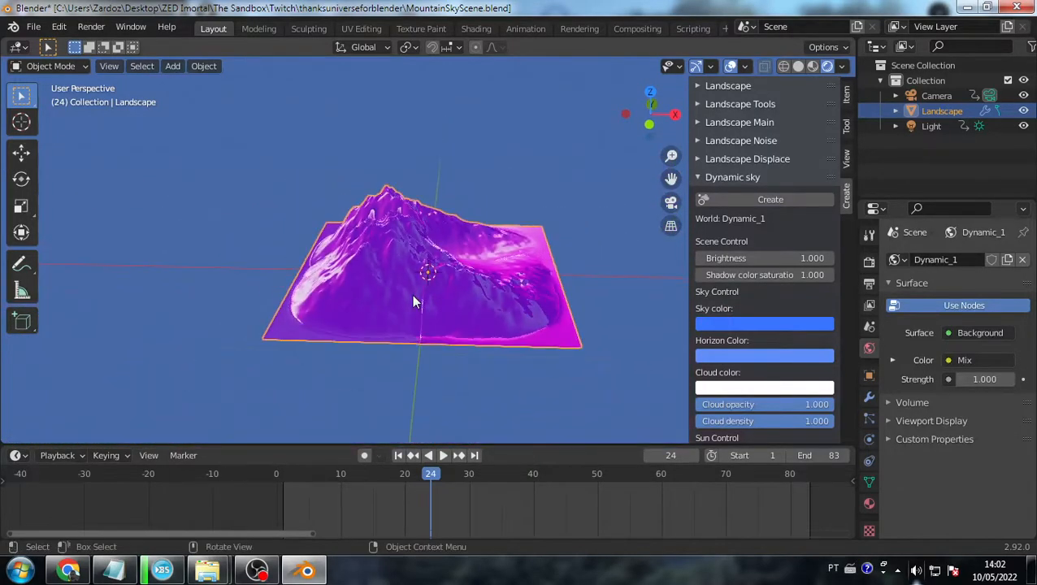
pyautogui.click(60, 28)
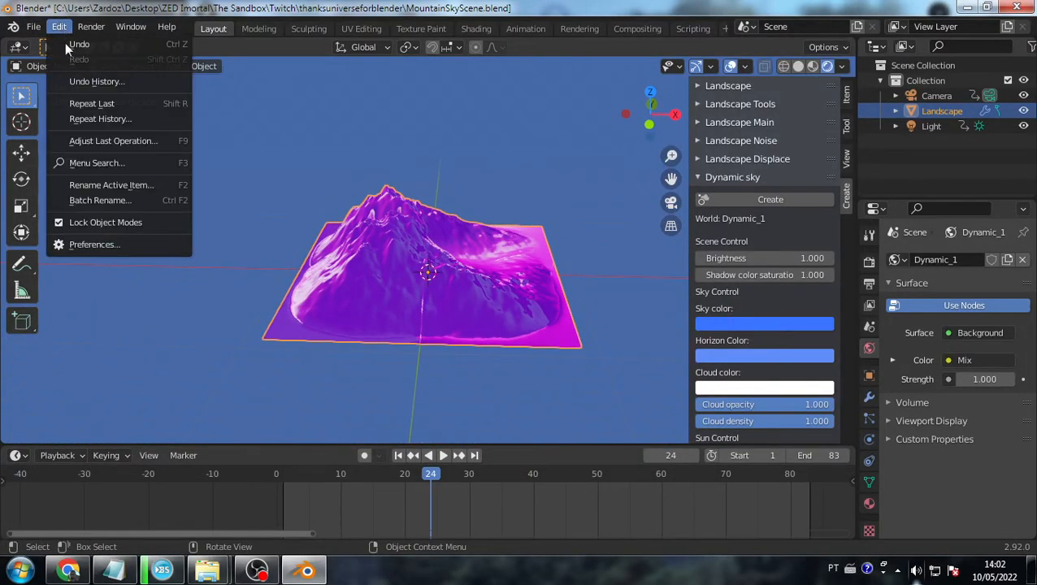
pyautogui.click(100, 248)
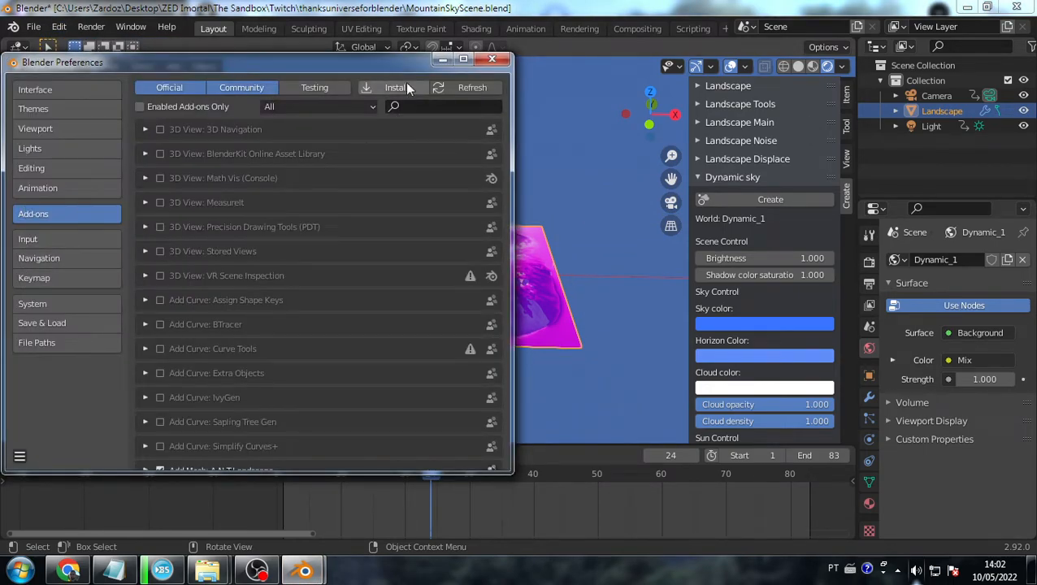
pyautogui.click(407, 108)
pyautogui.write('land')
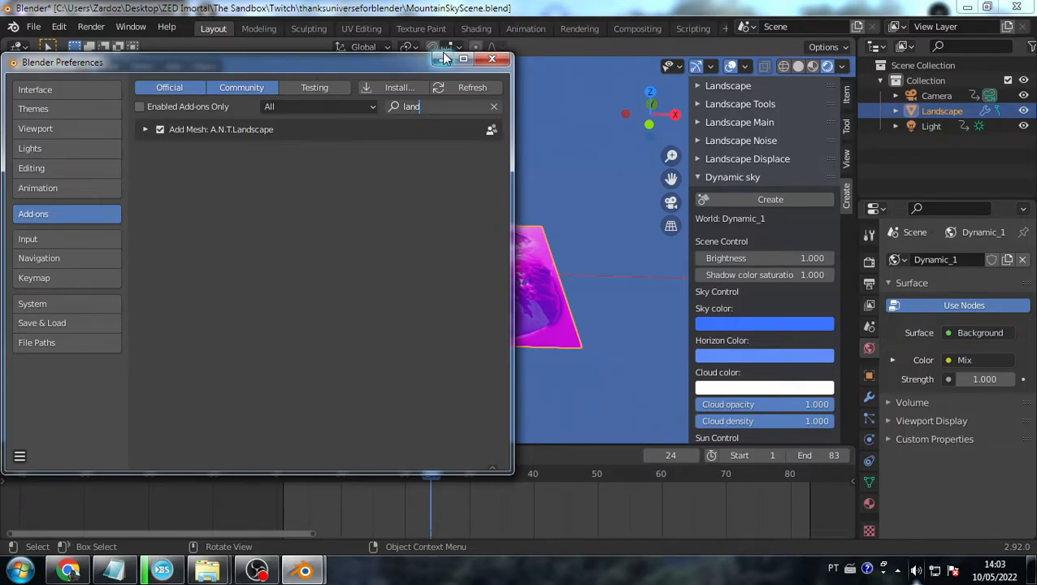
pyautogui.click(491, 59)
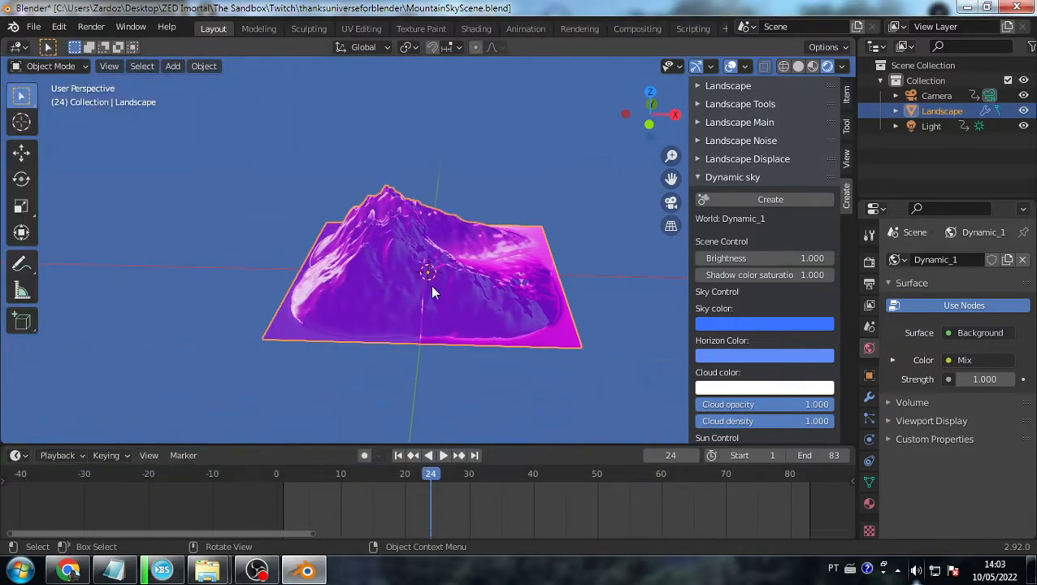
pyautogui.hotkey('shift', 'a')
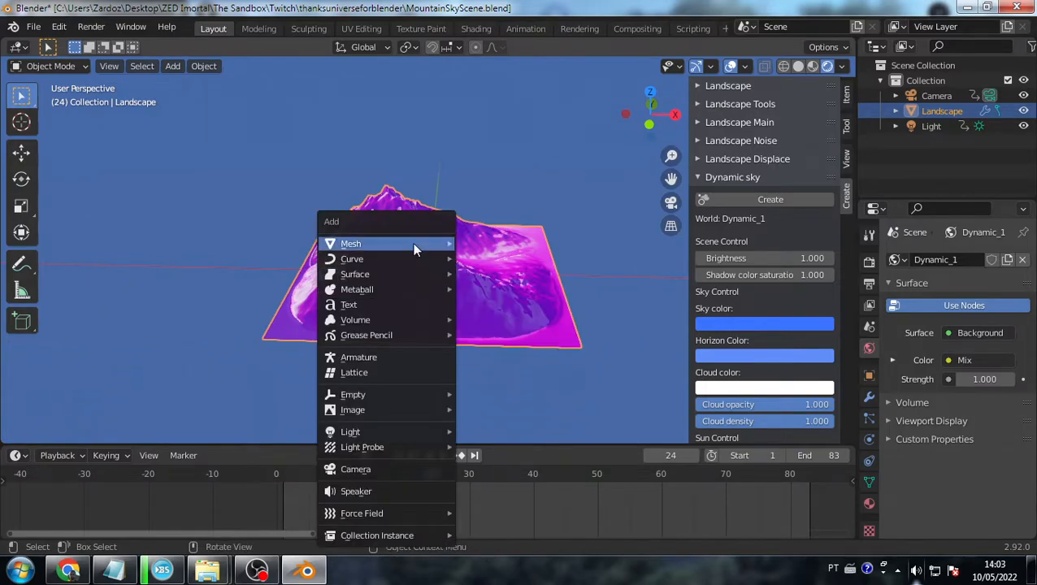
pyautogui.moveTo(414, 248)
pyautogui.click(533, 410)
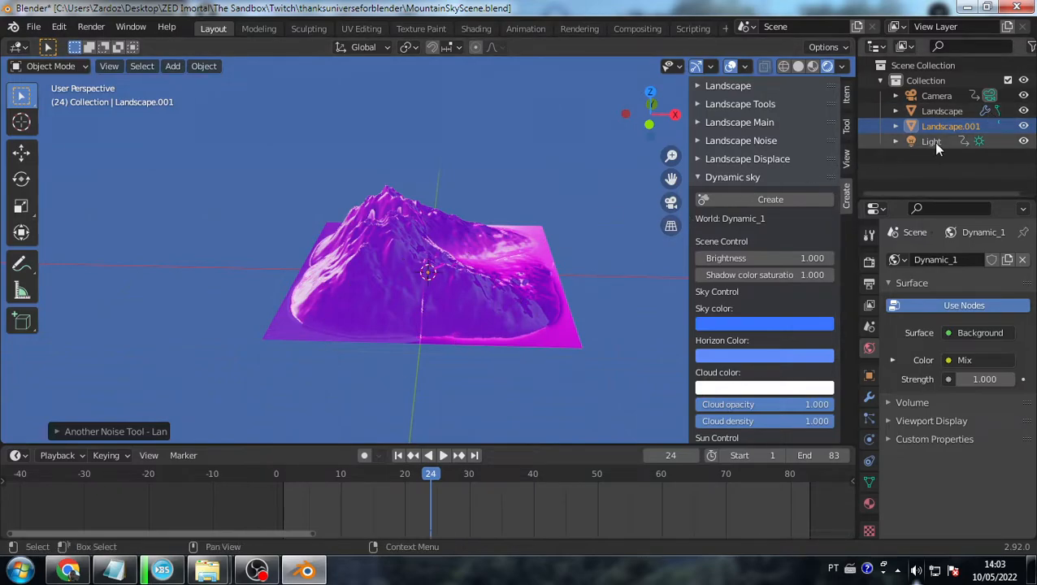
pyautogui.press('Delete')
pyautogui.click(459, 299)
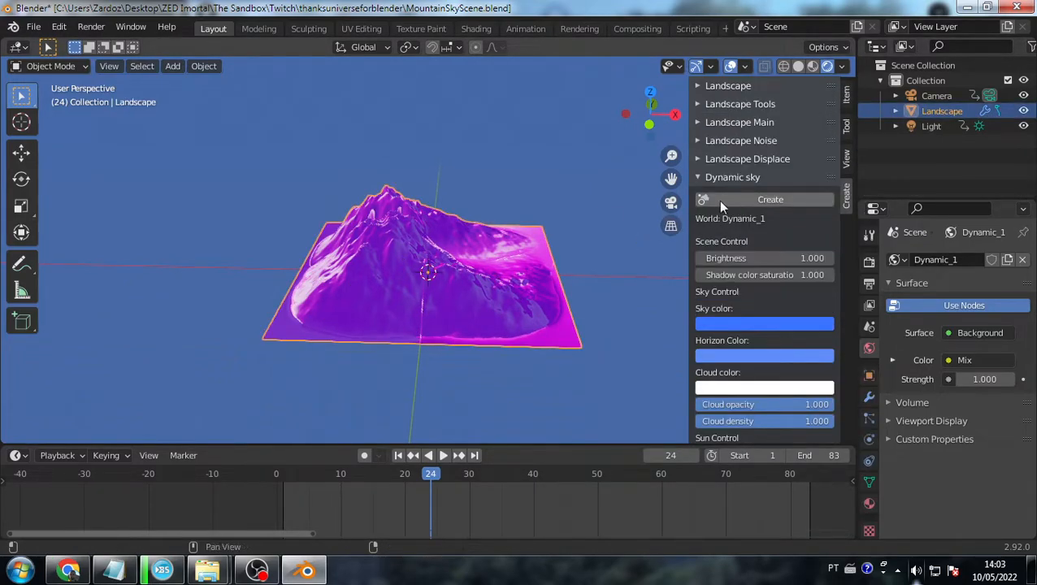
pyautogui.rightClick(473, 280)
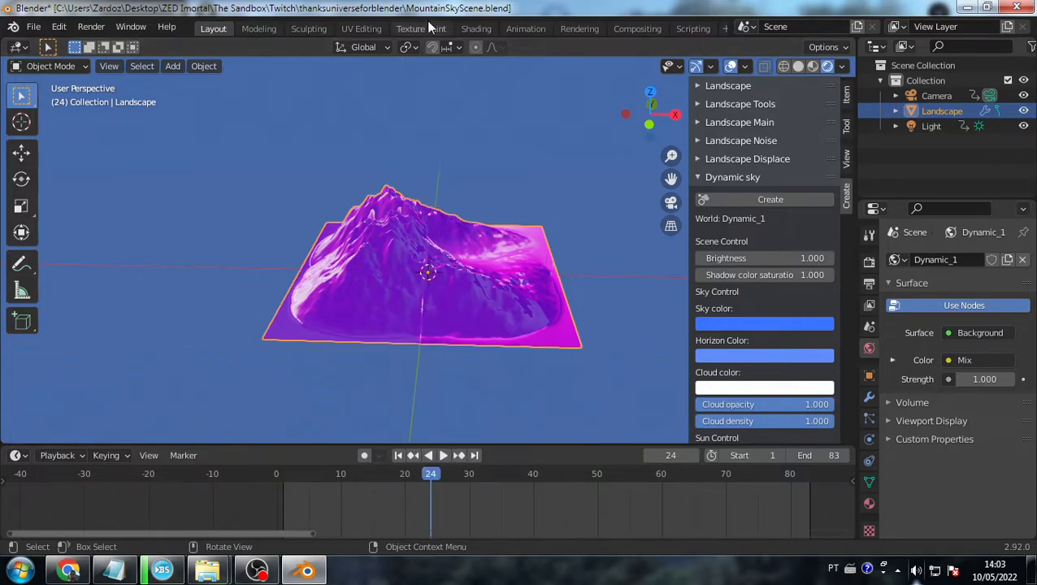
# - In the Shading workspace, load aerial_rocks_02_diff_4k.jpg into the colour image texture node
pyautogui.click(476, 29)
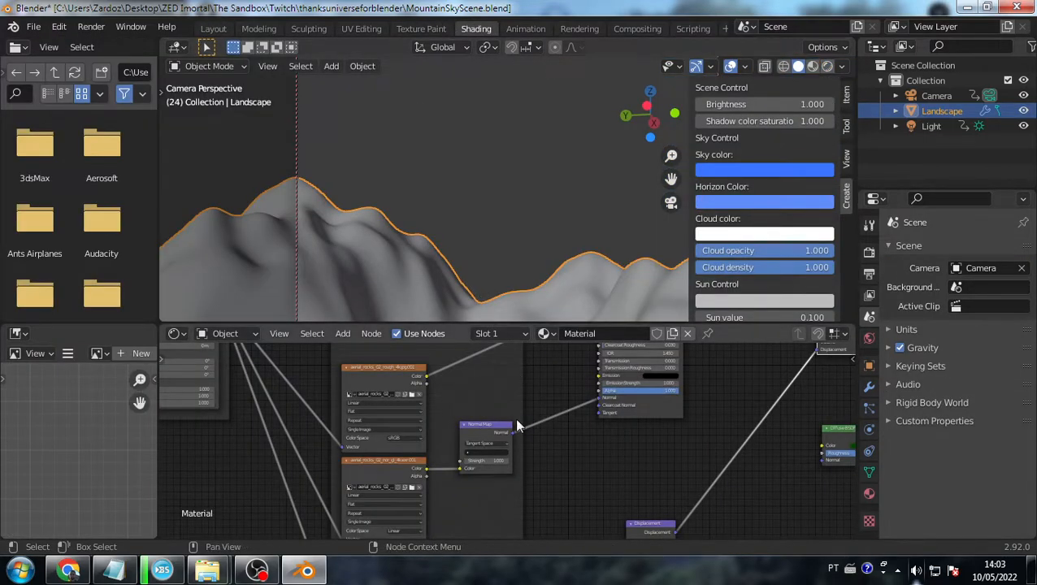
pyautogui.scroll(-3, 515, 416)
pyautogui.scroll(5, 475, 407)
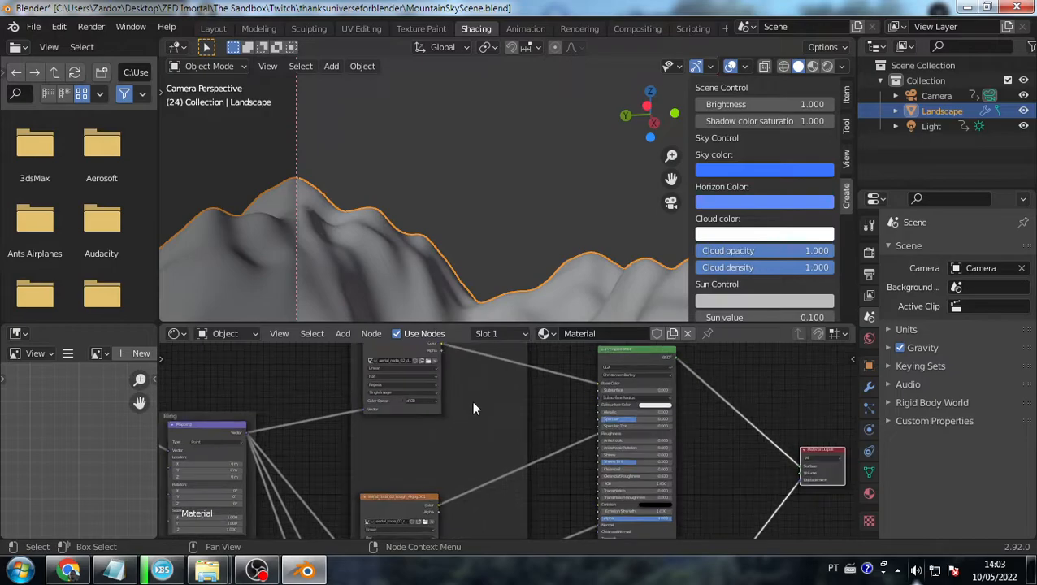
pyautogui.scroll(2, 417, 469)
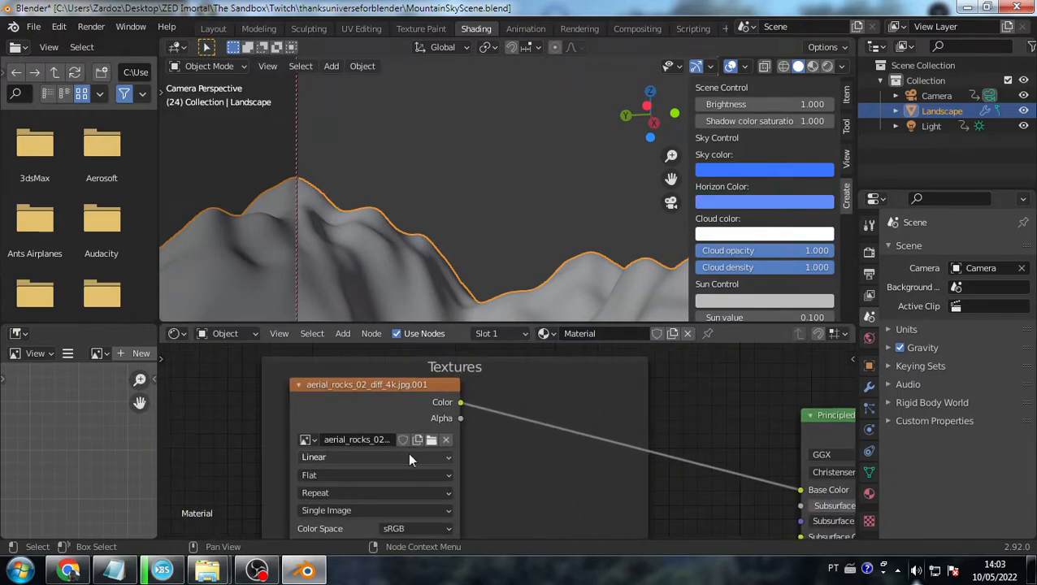
pyautogui.click(432, 440)
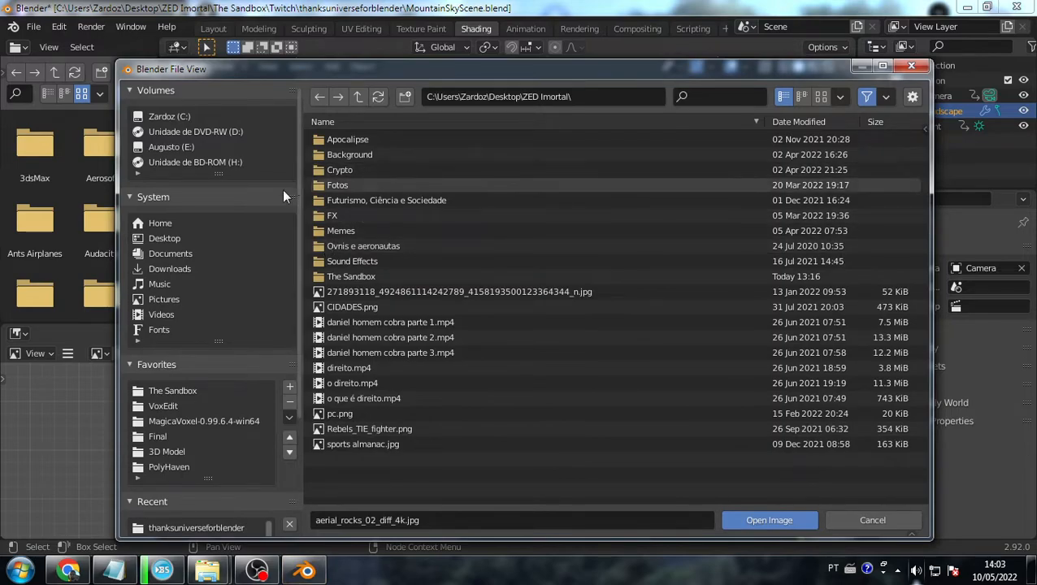
pyautogui.click(176, 393)
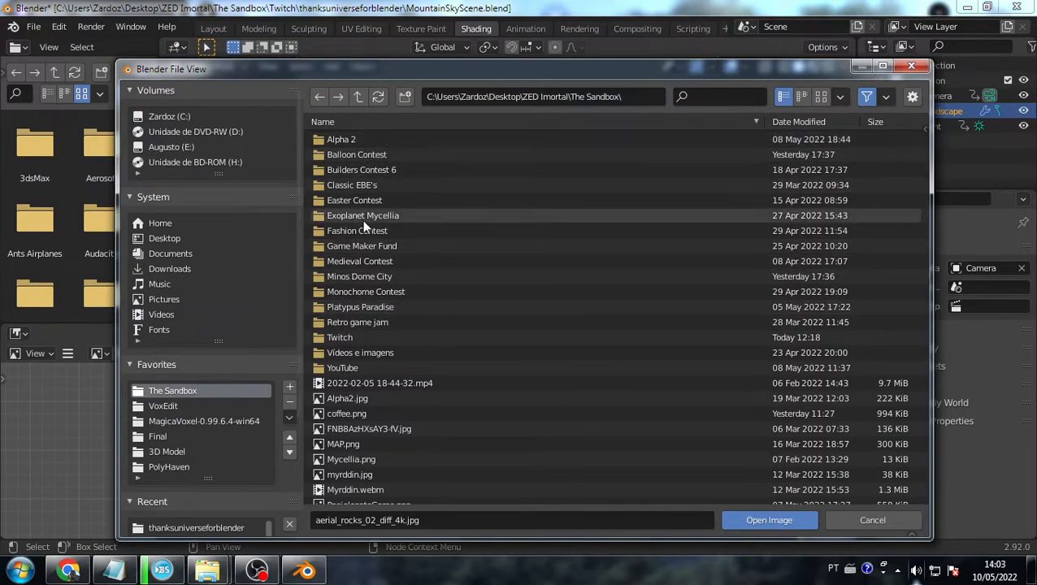
pyautogui.doubleClick(366, 337)
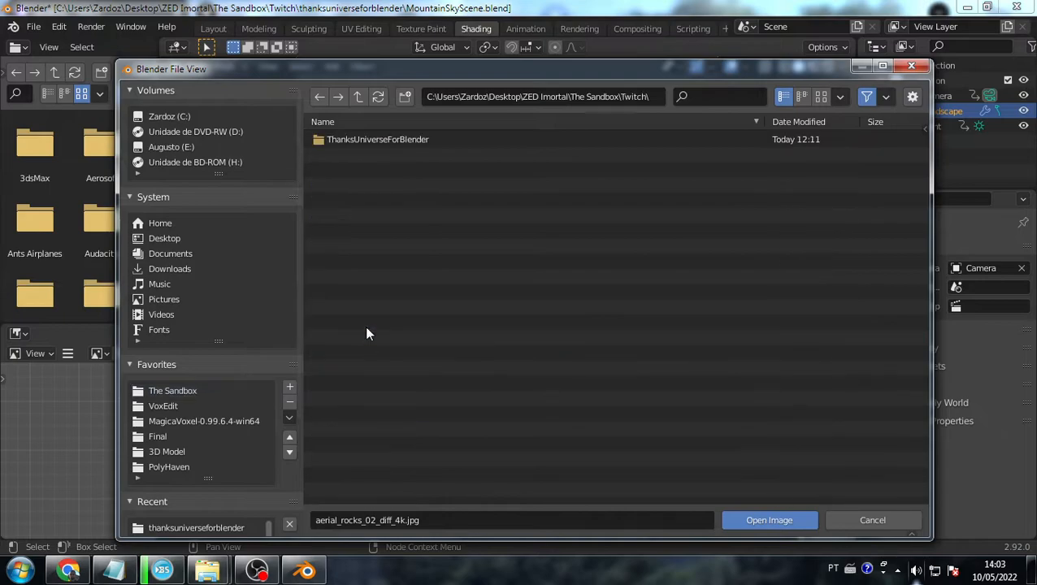
pyautogui.doubleClick(349, 141)
pyautogui.doubleClick(433, 138)
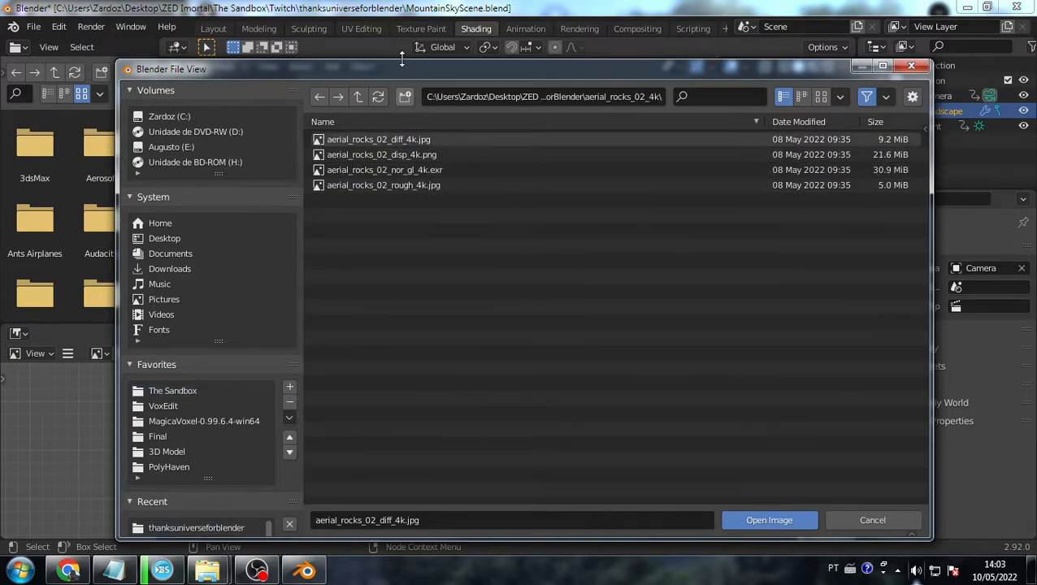
pyautogui.moveTo(401, 70); pyautogui.dragTo(746, 115)
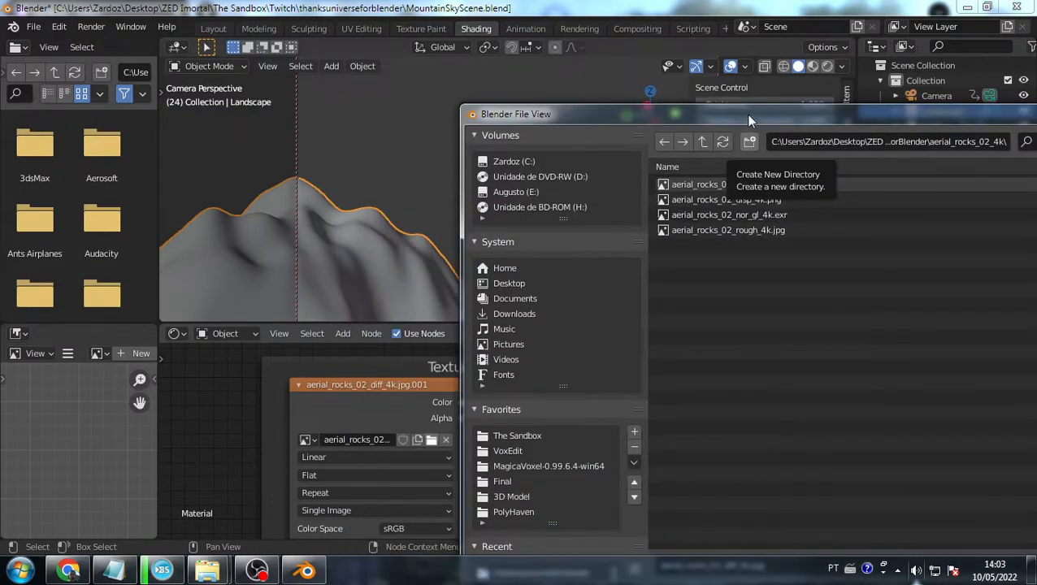
pyautogui.doubleClick(716, 184)
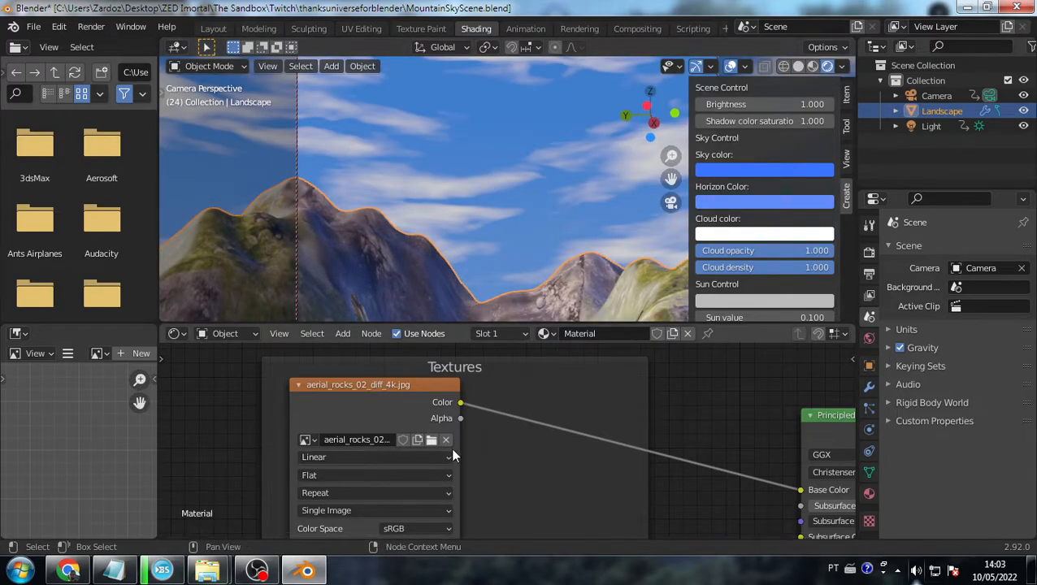
# - Pan and zoom the node editor to bring the Normal Map and texture nodes into view
pyautogui.scroll(-2, 450, 447)
pyautogui.moveTo(505, 460); pyautogui.dragTo(480, 509, button='middle')
pyautogui.scroll(-1, 480, 510)
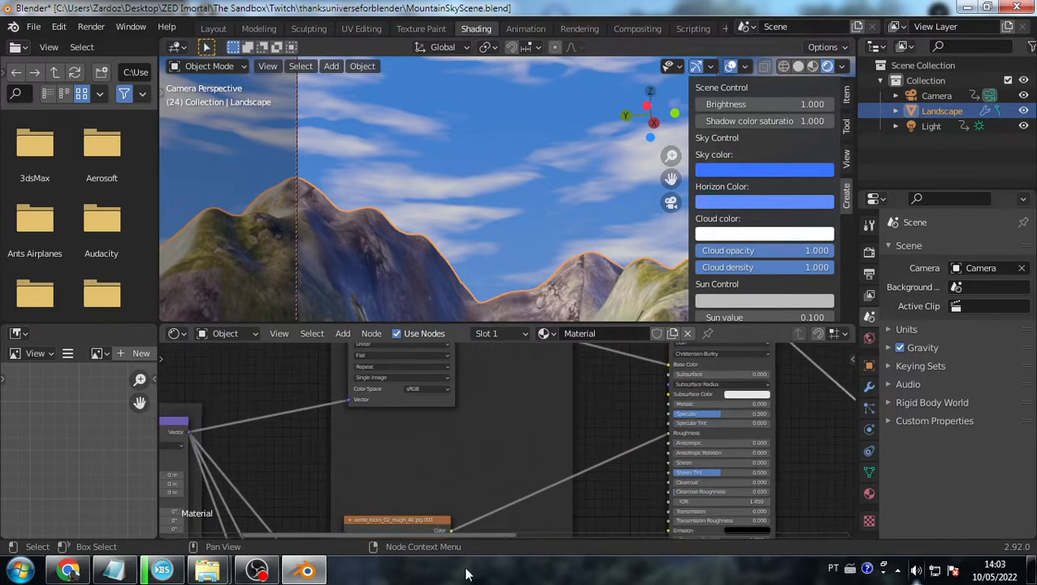
pyautogui.moveTo(477, 442); pyautogui.dragTo(459, 494, button='middle')
pyautogui.scroll(5, 426, 406)
pyautogui.moveTo(431, 406)
pyautogui.mouseDown(button='middle')
pyautogui.moveTo(419, 393)
pyautogui.moveTo(443, 405)
pyautogui.mouseUp(button='middle')
pyautogui.scroll(2, 379, 399)
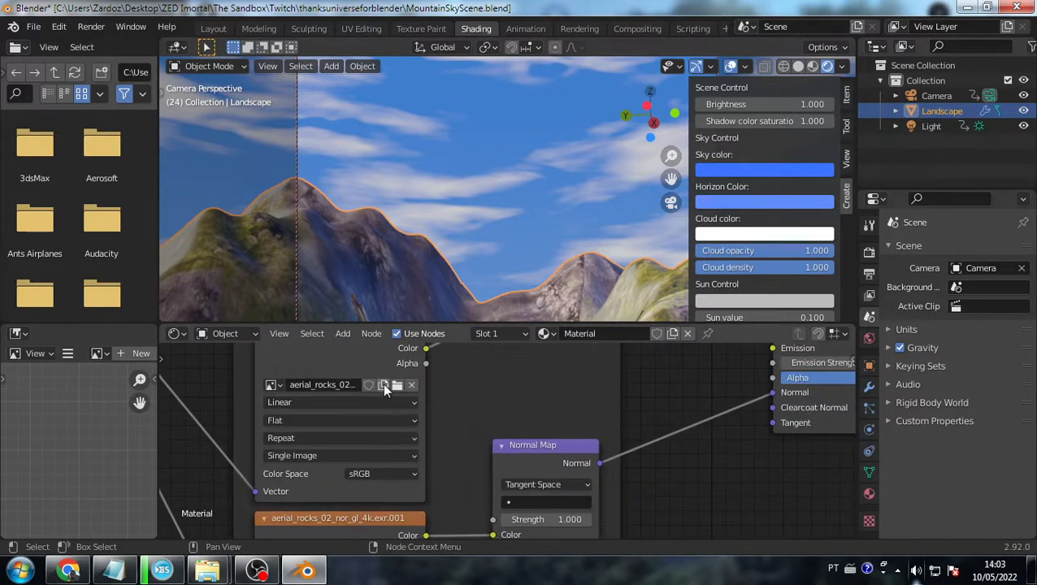
pyautogui.moveTo(389, 384); pyautogui.dragTo(391, 425, button='middle')
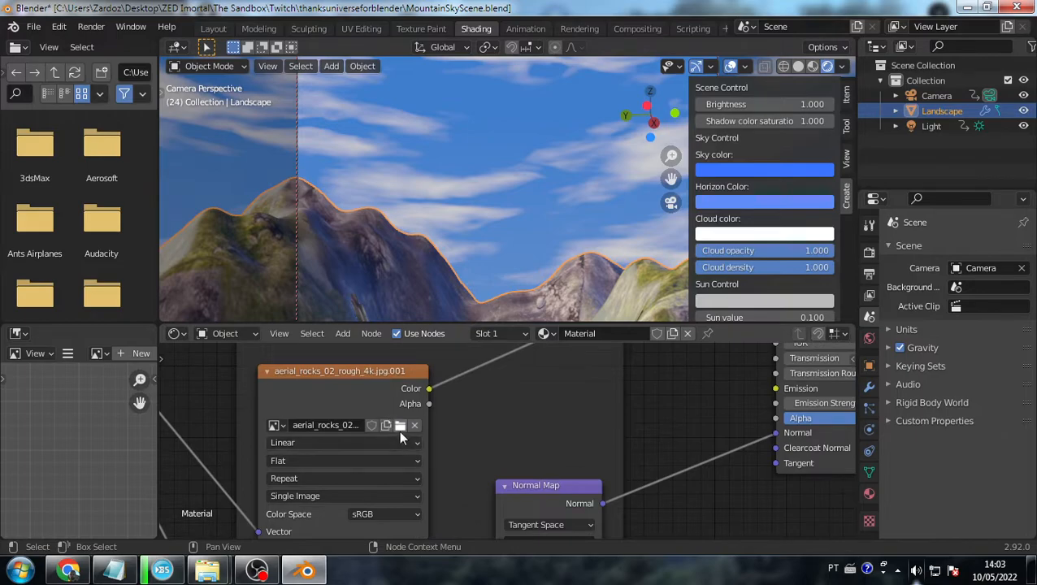
# - Load aerial_rocks_02_rough_4k.jpg from the aerial_rocks_02_4k folder into the roughness image node
pyautogui.click(400, 425)
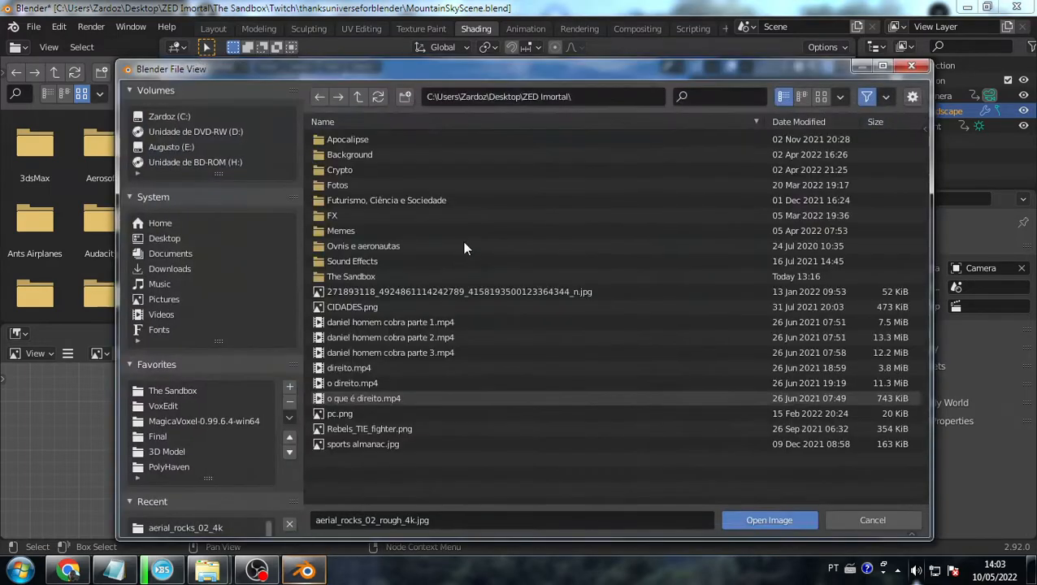
pyautogui.click(345, 274)
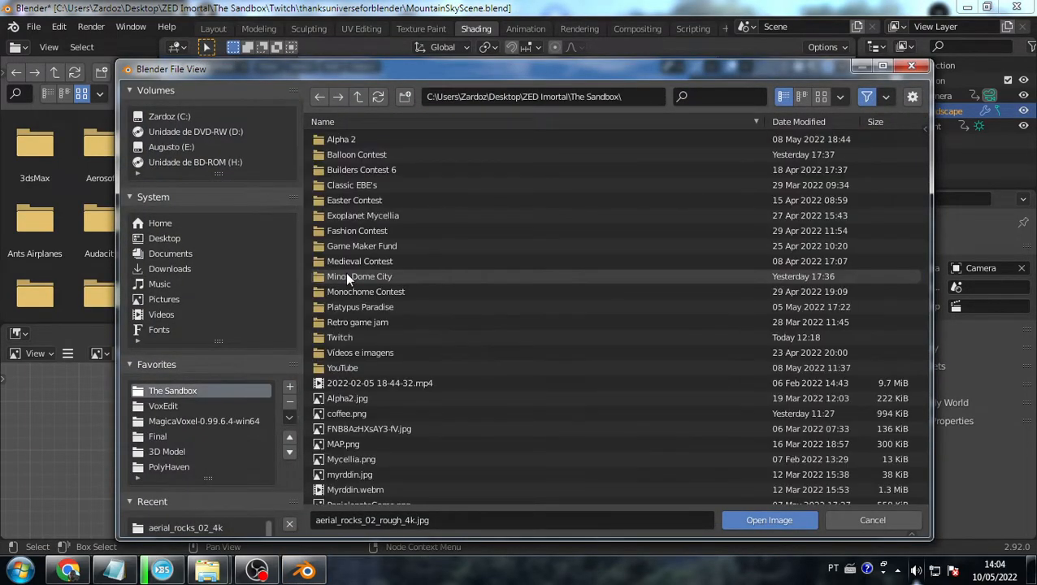
pyautogui.click(359, 336)
pyautogui.click(359, 132)
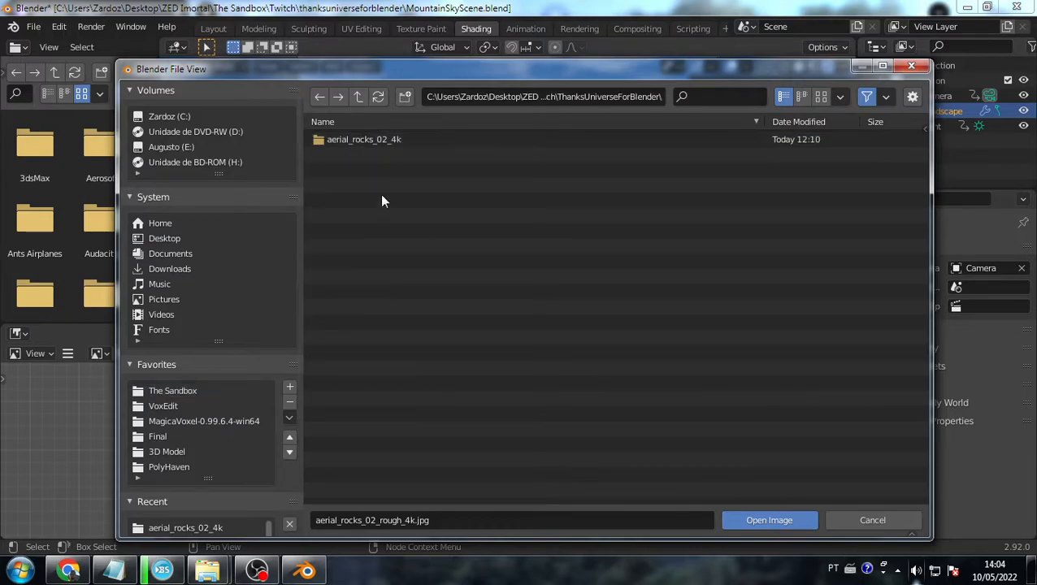
pyautogui.click(378, 139)
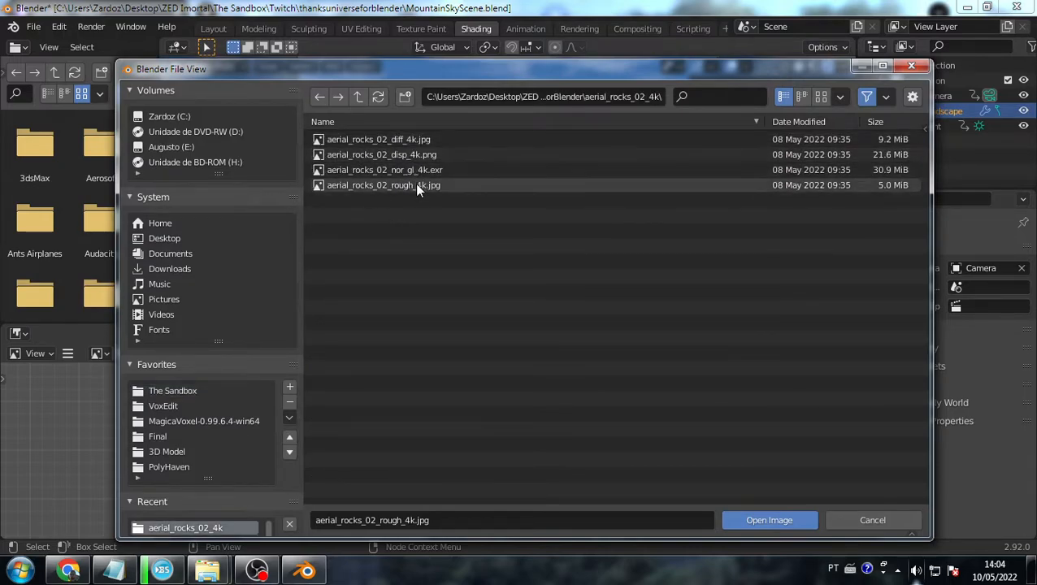
pyautogui.doubleClick(415, 185)
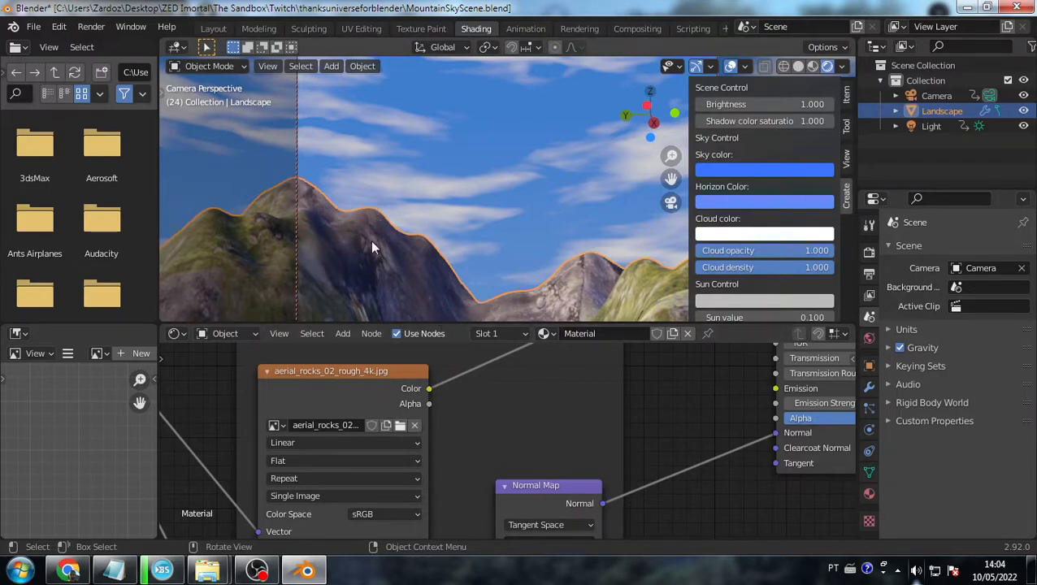
# - Load aerial_rocks_02_nor_gl_4k.exr into the normal texture node
pyautogui.moveTo(470, 478); pyautogui.dragTo(491, 442, button='middle')
pyautogui.moveTo(437, 391); pyautogui.dragTo(448, 441, button='middle')
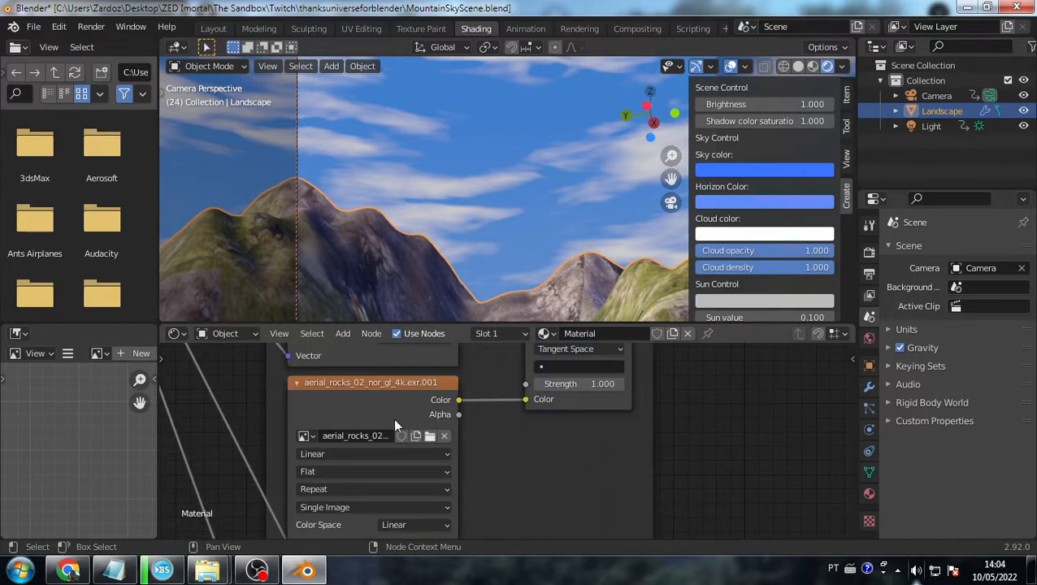
pyautogui.click(430, 437)
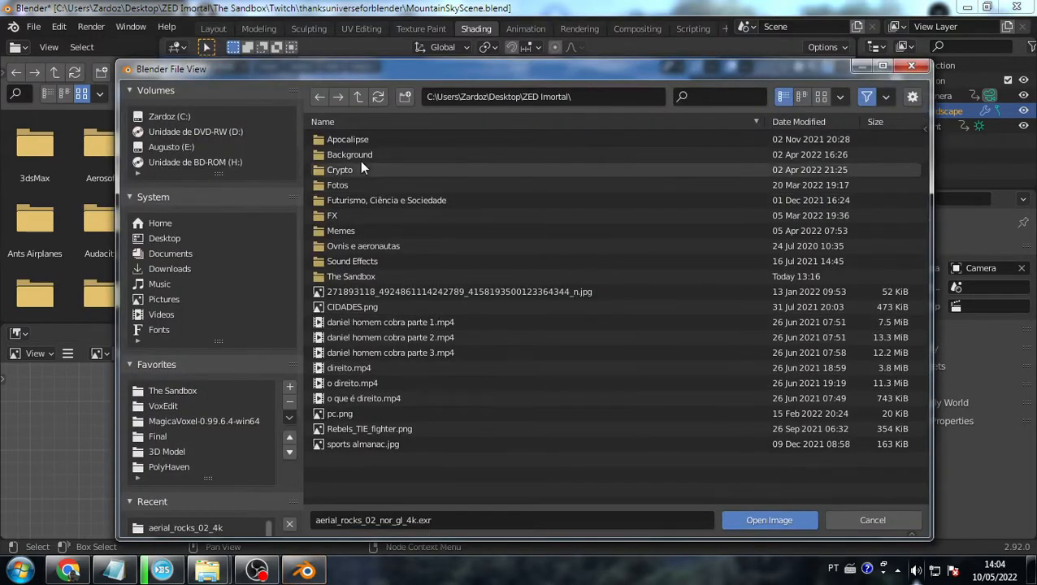
pyautogui.click(172, 391)
pyautogui.doubleClick(352, 338)
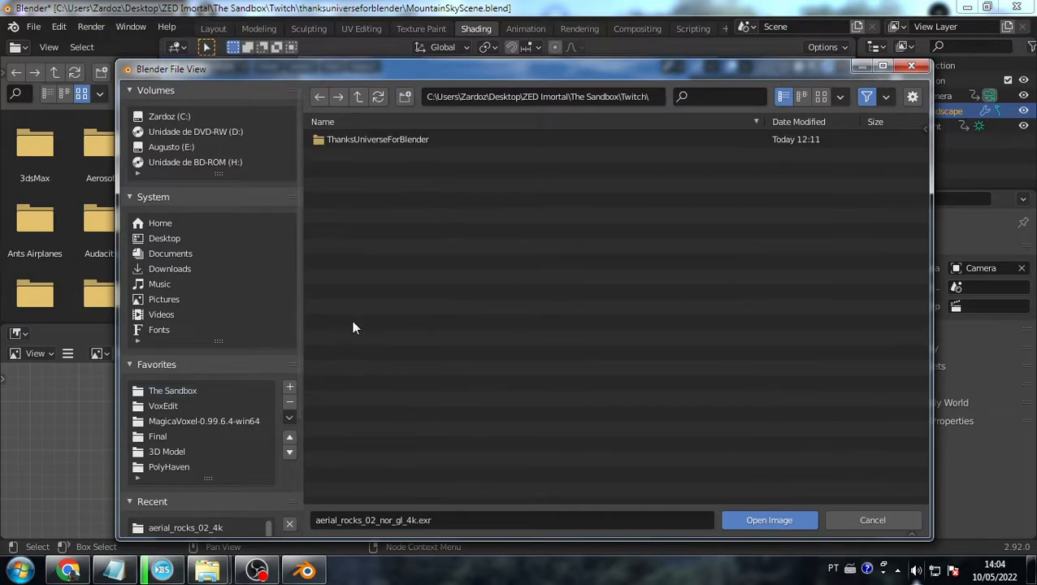
pyautogui.doubleClick(357, 139)
pyautogui.doubleClick(389, 139)
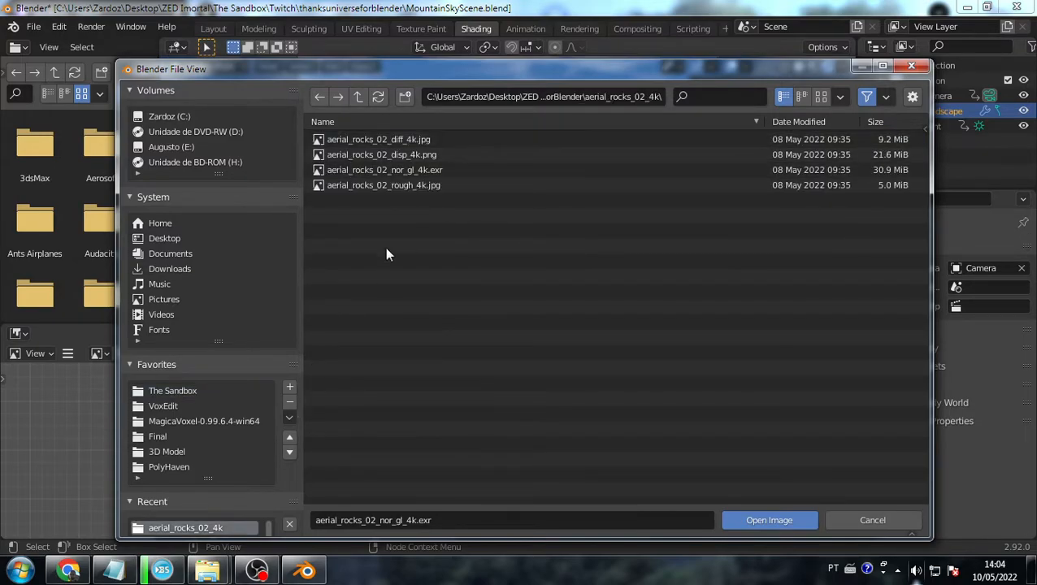
pyautogui.click(413, 170)
pyautogui.doubleClick(413, 167)
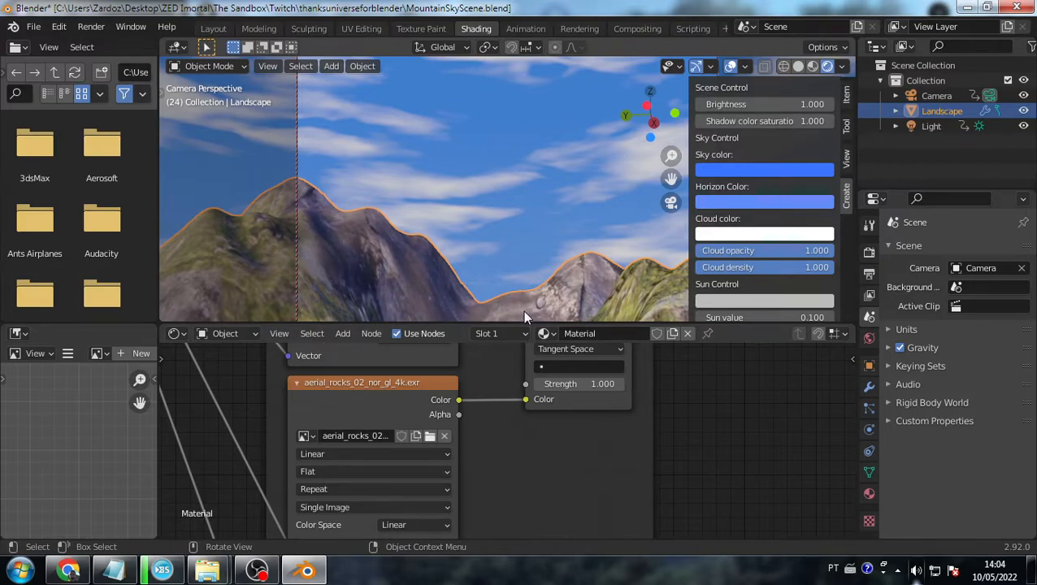
# - Load aerial_rocks_02_disp_4k.png into the displacement image node
pyautogui.scroll(-6, 517, 439)
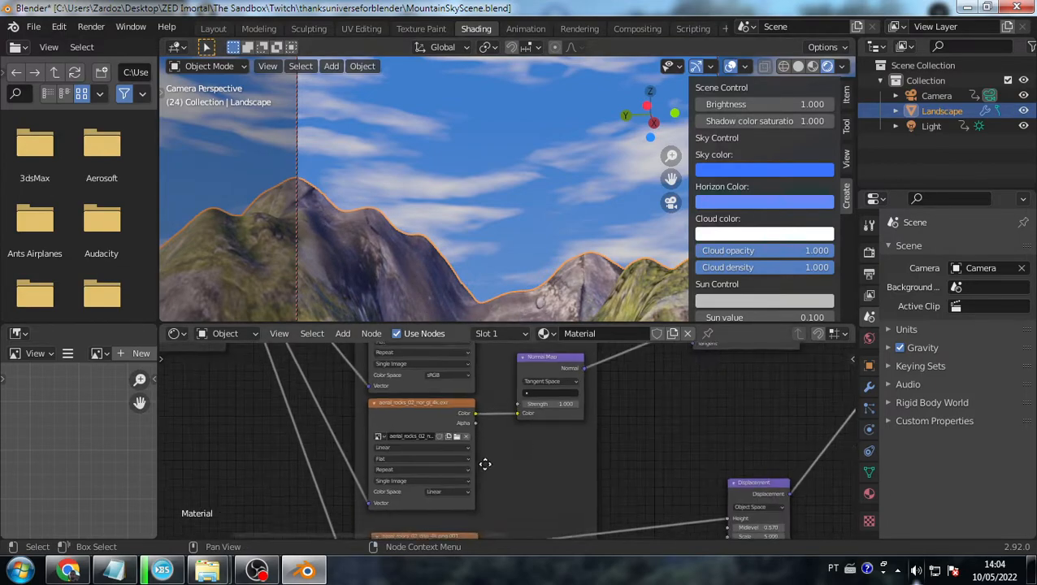
pyautogui.moveTo(484, 472); pyautogui.dragTo(478, 376, button='middle')
pyautogui.scroll(1, 468, 433)
pyautogui.scroll(2, 469, 441)
pyautogui.moveTo(399, 477); pyautogui.dragTo(398, 398, button='middle')
pyautogui.click(428, 412)
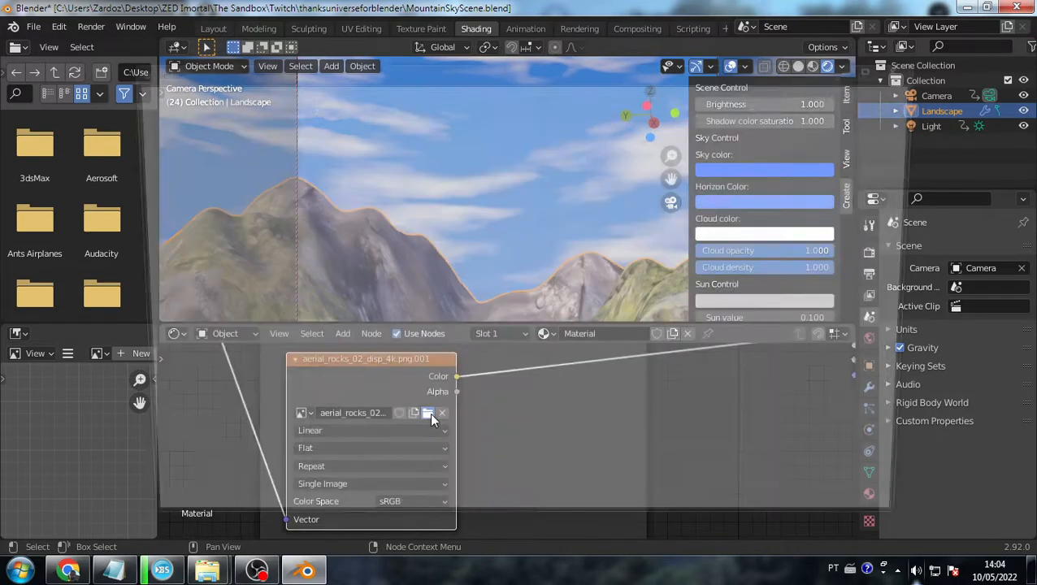
pyautogui.click(355, 274)
pyautogui.doubleClick(355, 273)
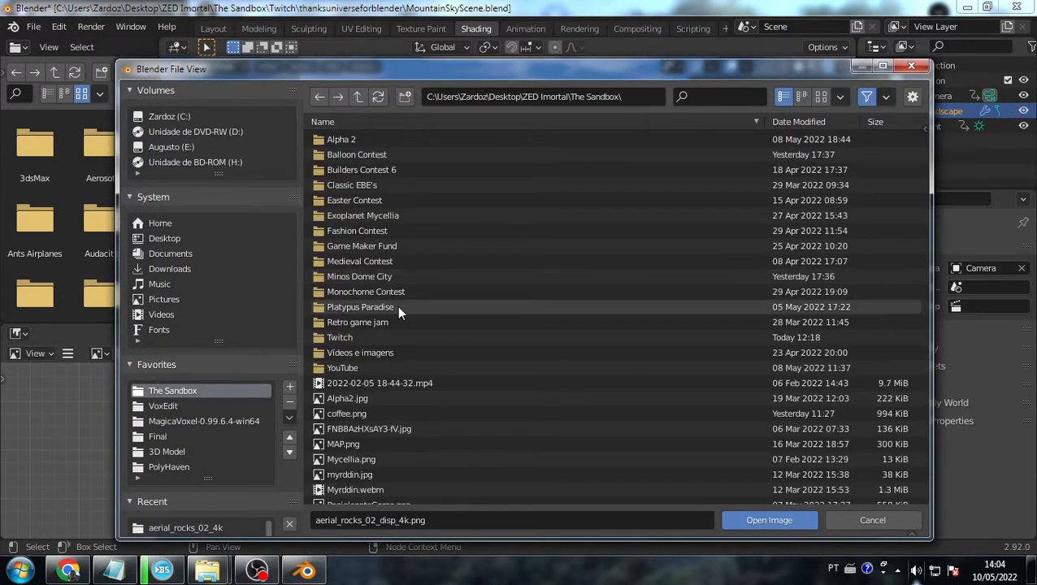
pyautogui.doubleClick(372, 336)
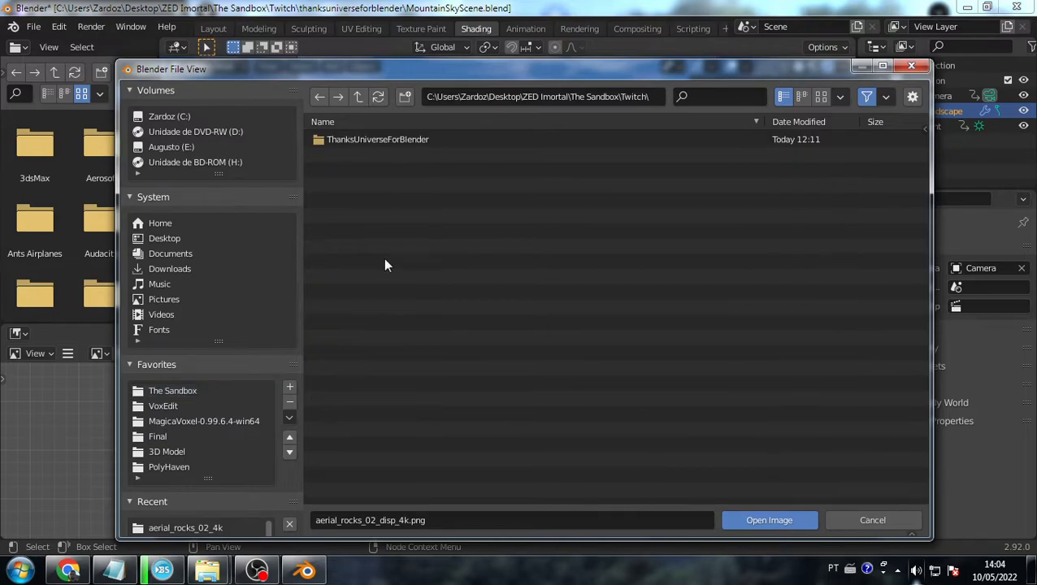
pyautogui.doubleClick(375, 140)
pyautogui.doubleClick(372, 139)
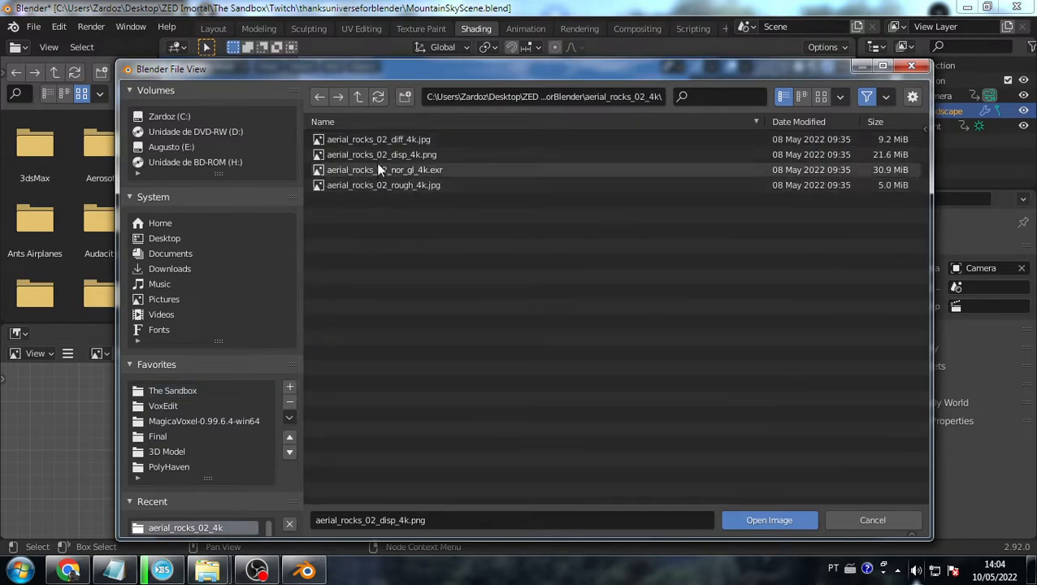
pyautogui.doubleClick(379, 150)
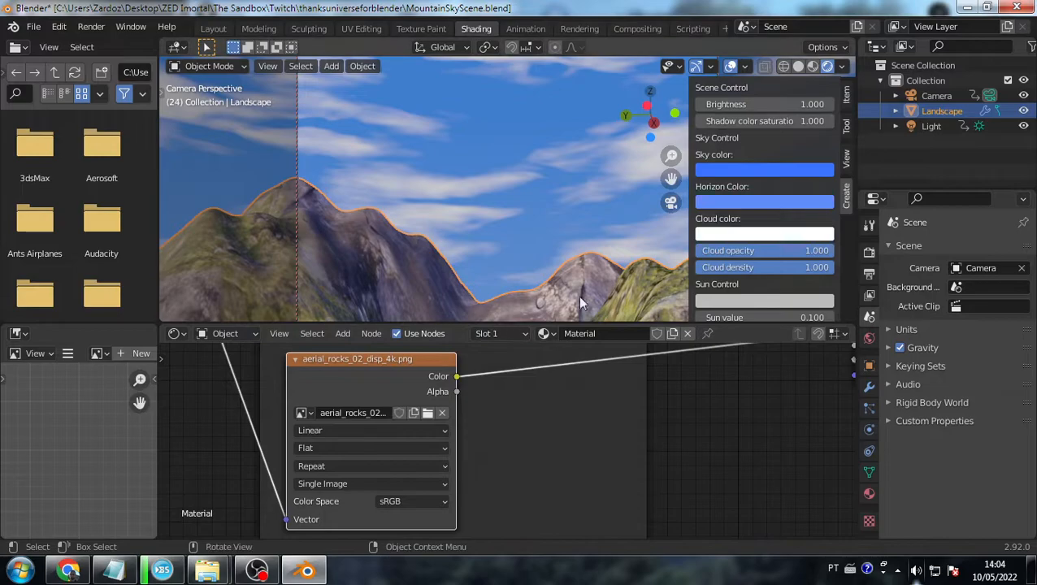
# - Zoom out the Shader Editor and orbit the viewport out of camera view to a low angle facing the peak
pyautogui.scroll(-5, 423, 441)
pyautogui.scroll(-1, 459, 450)
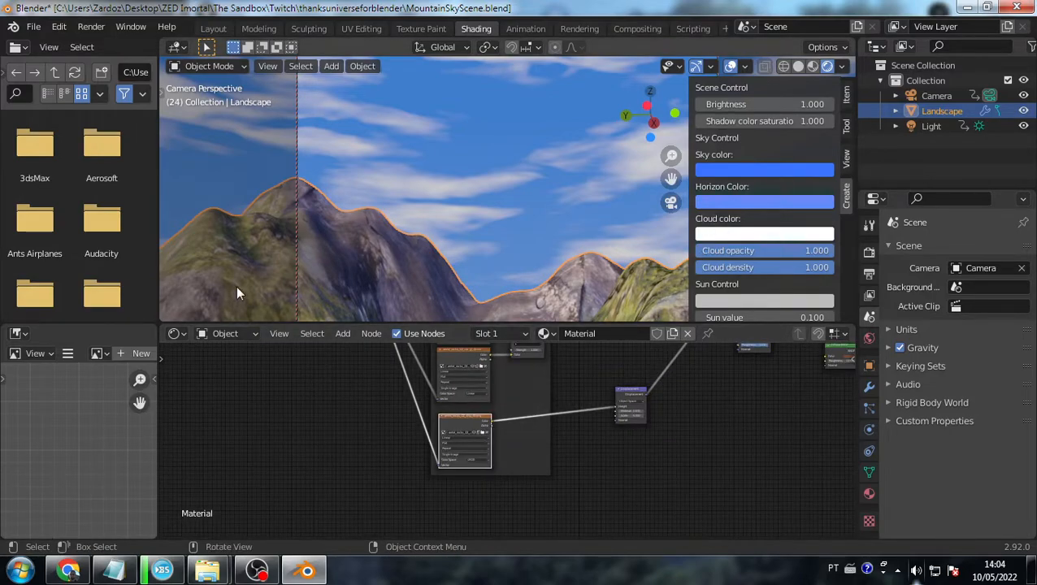
pyautogui.moveTo(446, 242); pyautogui.dragTo(450, 243, button='middle')
pyautogui.rightClick(453, 243)
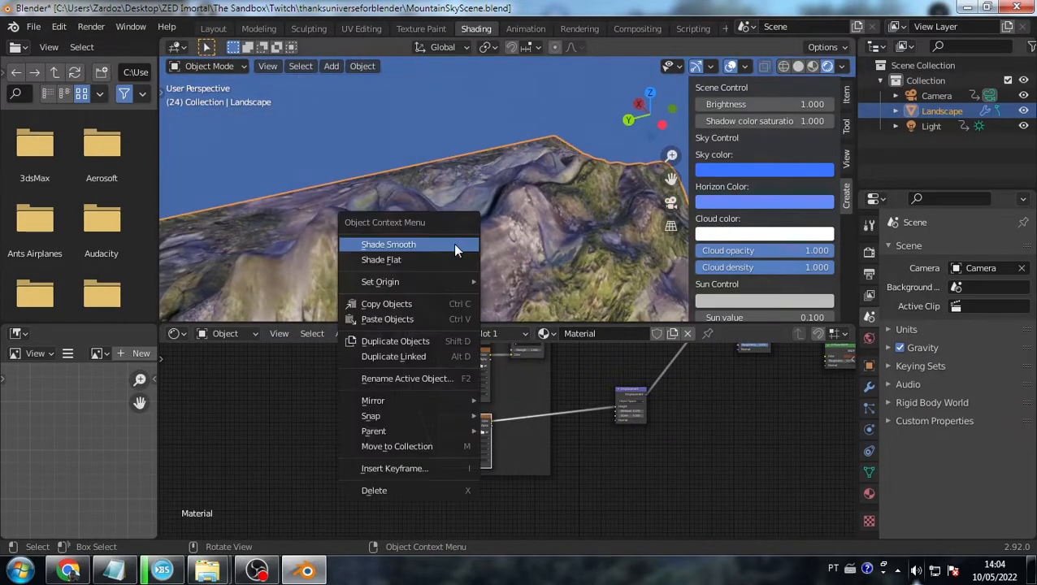
pyautogui.moveTo(549, 227); pyautogui.dragTo(341, 163, button='middle')
pyautogui.moveTo(556, 207); pyautogui.dragTo(426, 272, button='middle')
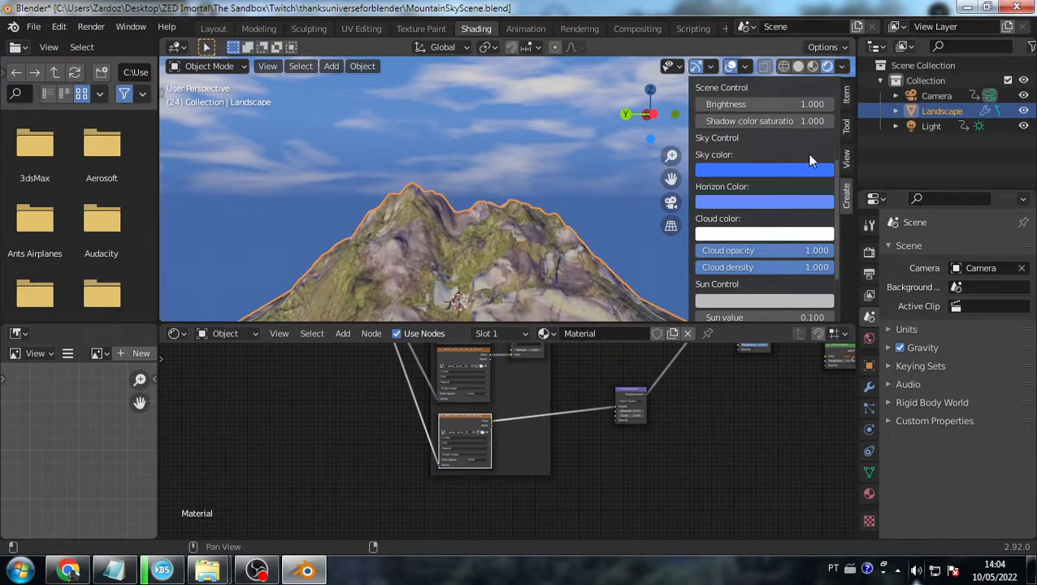
pyautogui.click(59, 26)
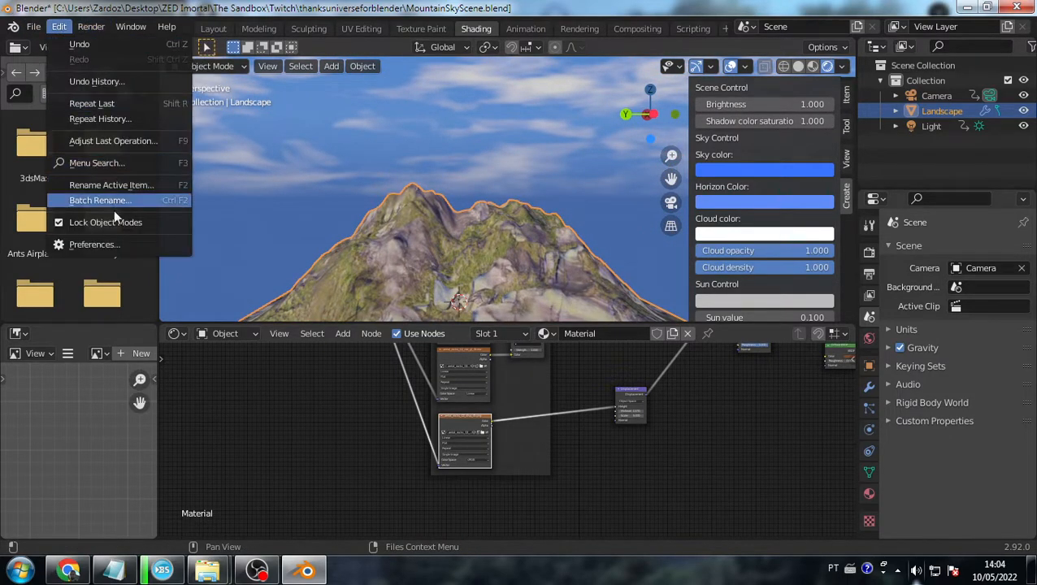
pyautogui.click(94, 244)
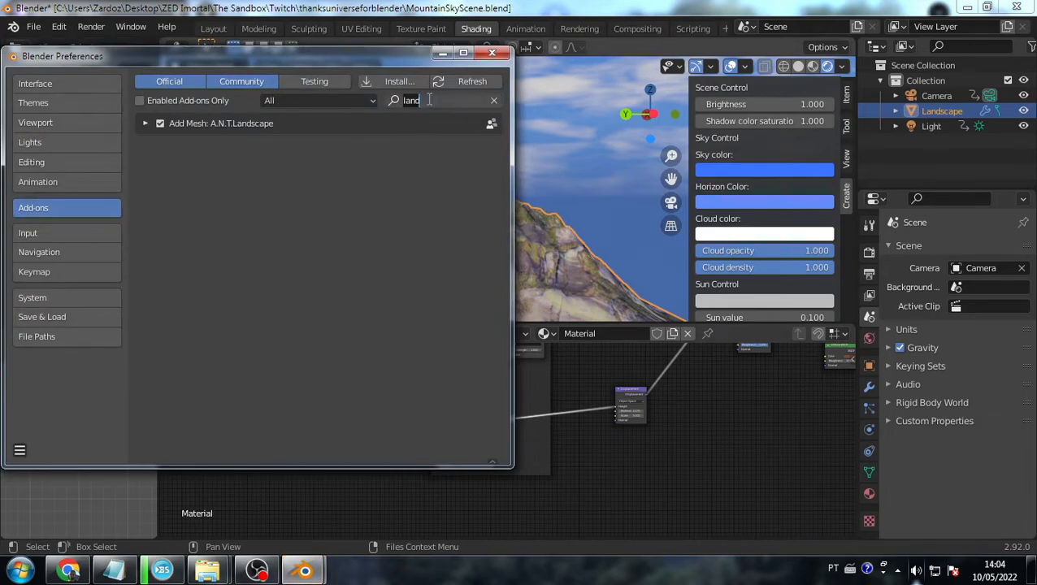
pyautogui.write('sky')
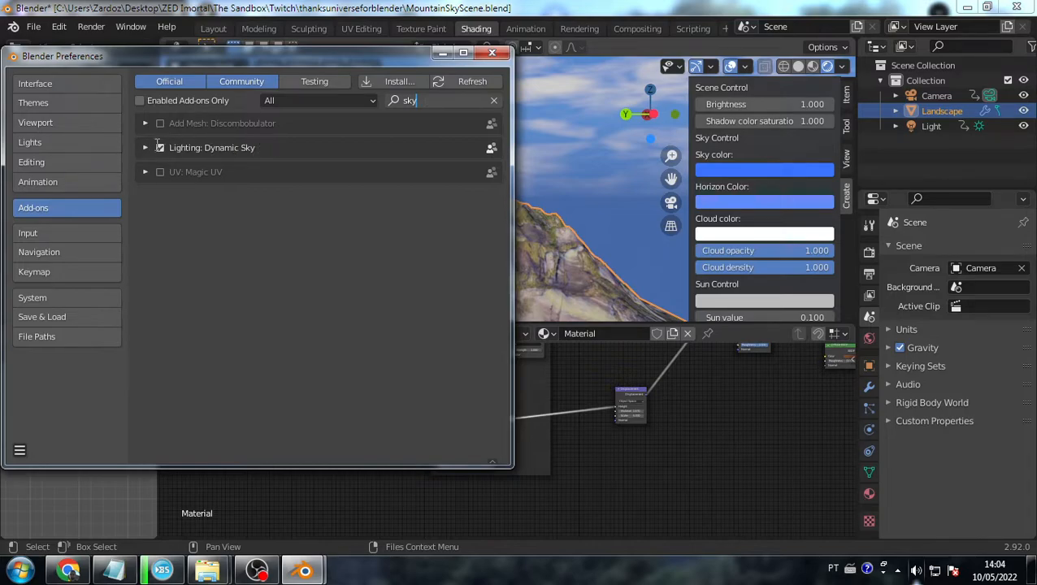
pyautogui.click(492, 52)
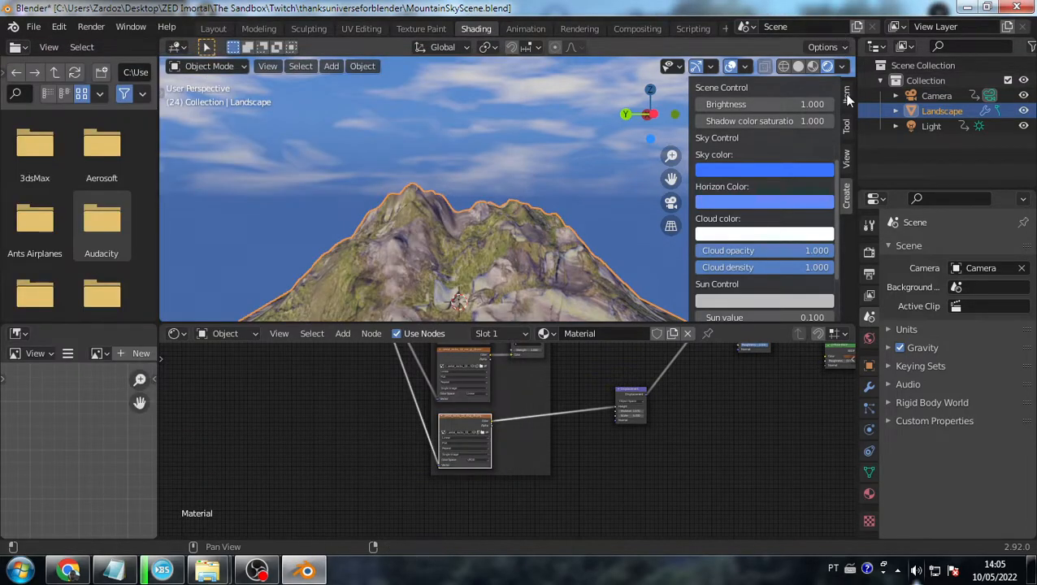
# - Show the Dynamic sky panel in the sidebar and set the Sky color to orange
pyautogui.moveTo(690, 90); pyautogui.dragTo(832, 88)
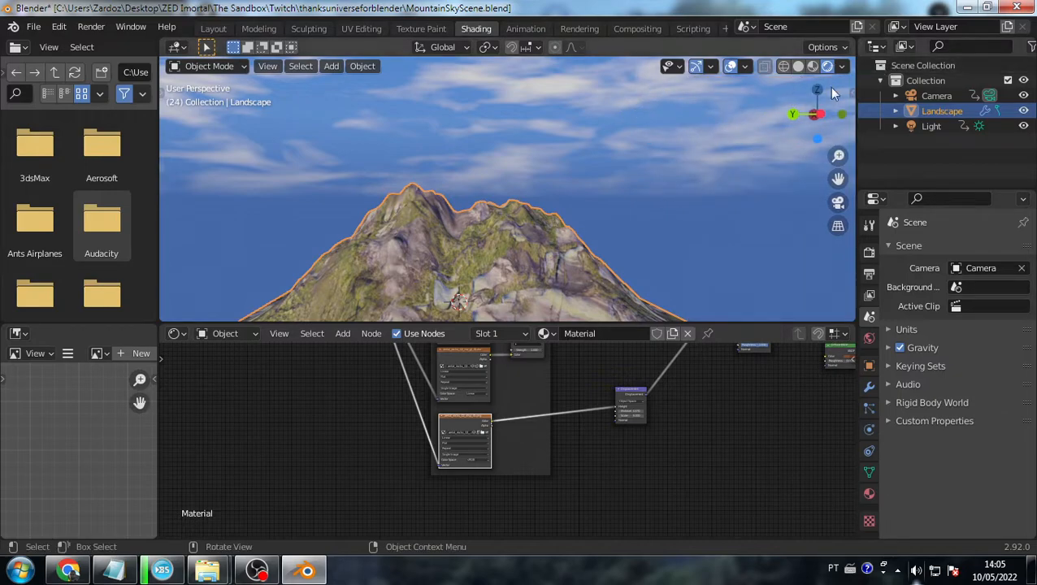
pyautogui.click(851, 96)
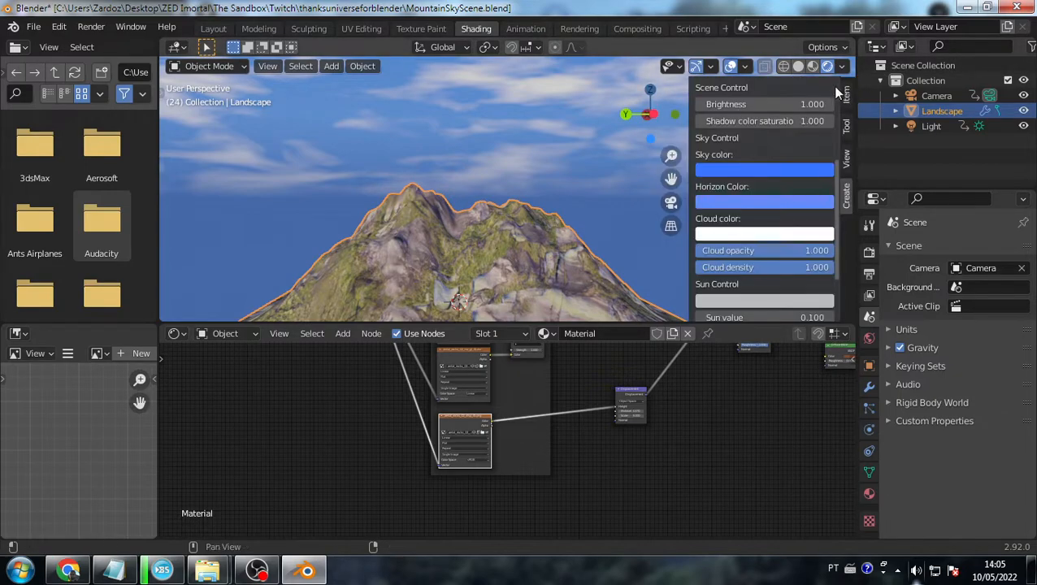
pyautogui.click(845, 191)
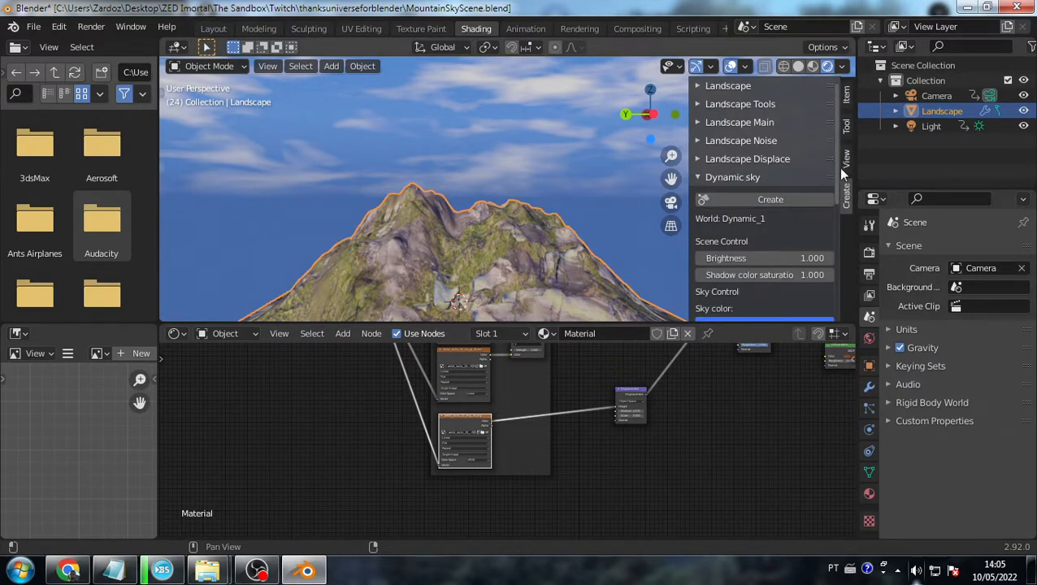
pyautogui.moveTo(688, 85)
pyautogui.mouseDown()
pyautogui.moveTo(805, 89)
pyautogui.moveTo(673, 90)
pyautogui.mouseUp()
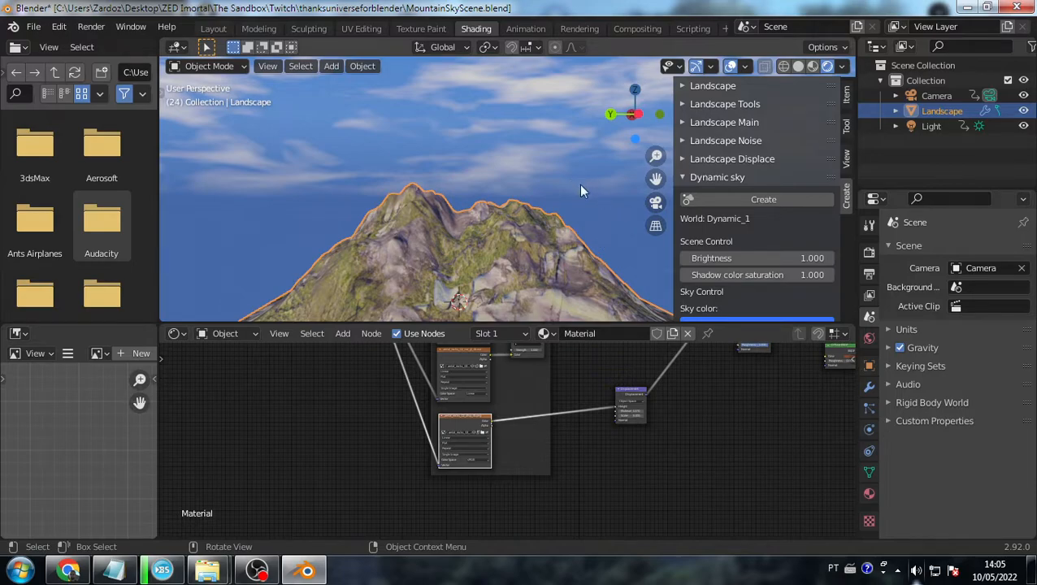
pyautogui.scroll(-5, 715, 246)
pyautogui.click(726, 206)
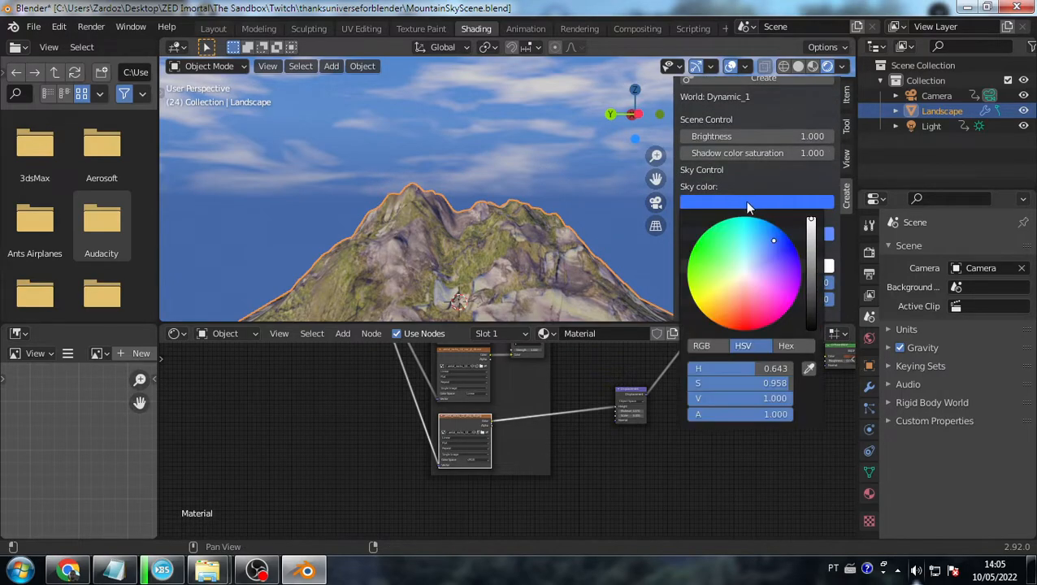
pyautogui.moveTo(760, 277)
pyautogui.mouseDown()
pyautogui.moveTo(774, 261)
pyautogui.moveTo(714, 311)
pyautogui.moveTo(689, 290)
pyautogui.moveTo(704, 284)
pyautogui.moveTo(725, 309)
pyautogui.mouseUp()
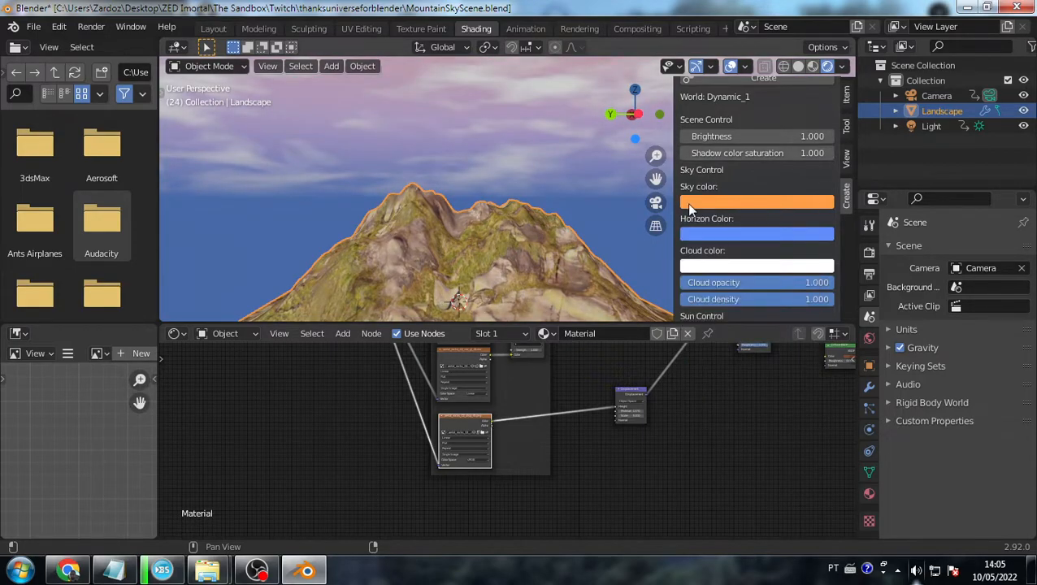
# - Set the Dynamic Sky Horizon Color to yellow
pyautogui.click(742, 235)
pyautogui.click(738, 232)
pyautogui.moveTo(734, 338); pyautogui.dragTo(721, 320)
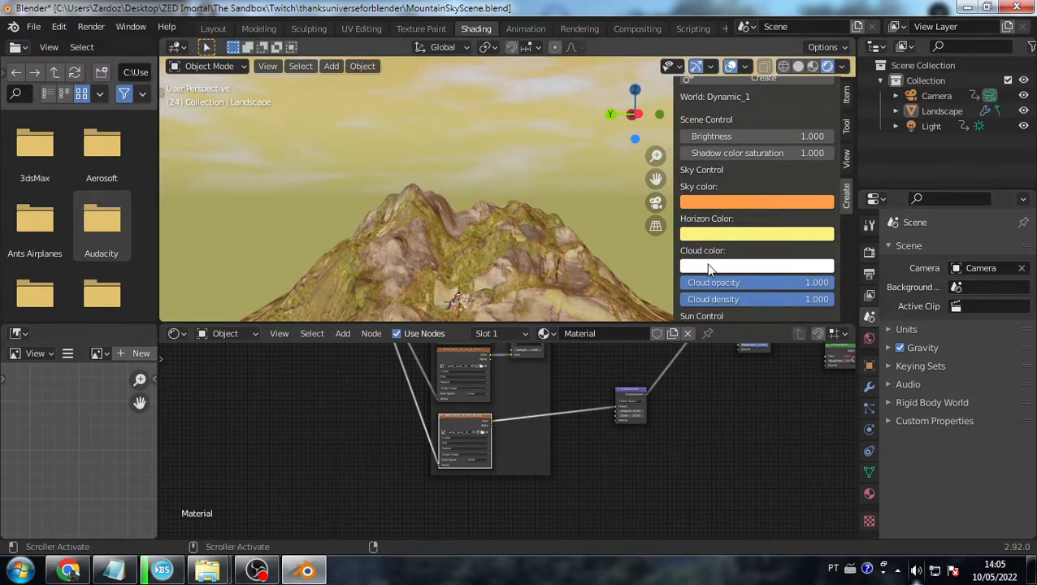
# - Change the Cloud color to blue, leaving Cloud opacity at 1.000
pyautogui.click(708, 266)
pyautogui.moveTo(744, 122); pyautogui.dragTo(780, 61)
pyautogui.moveTo(808, 282); pyautogui.dragTo(832, 299)
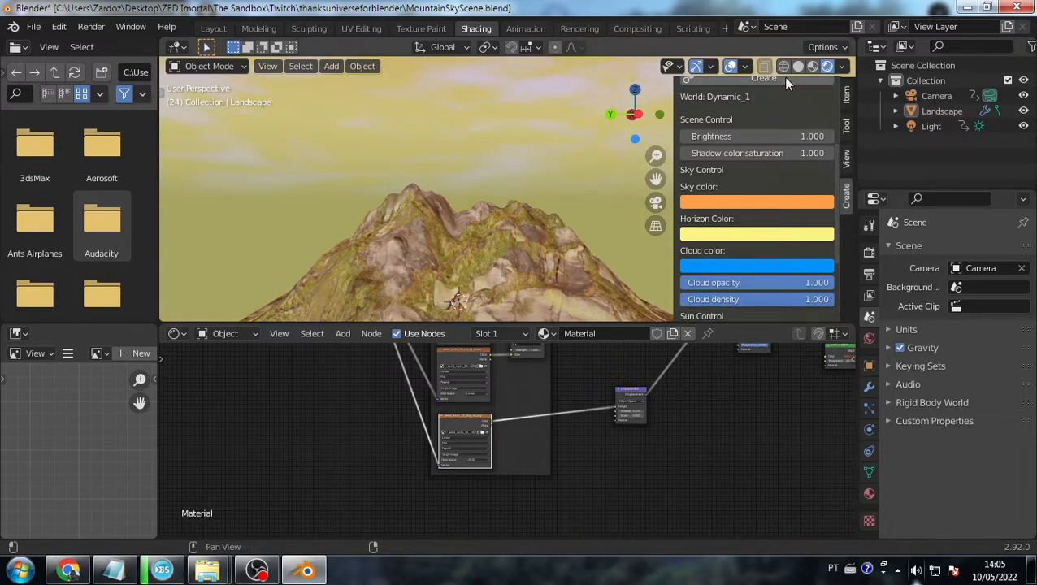
pyautogui.scroll(4, 713, 147)
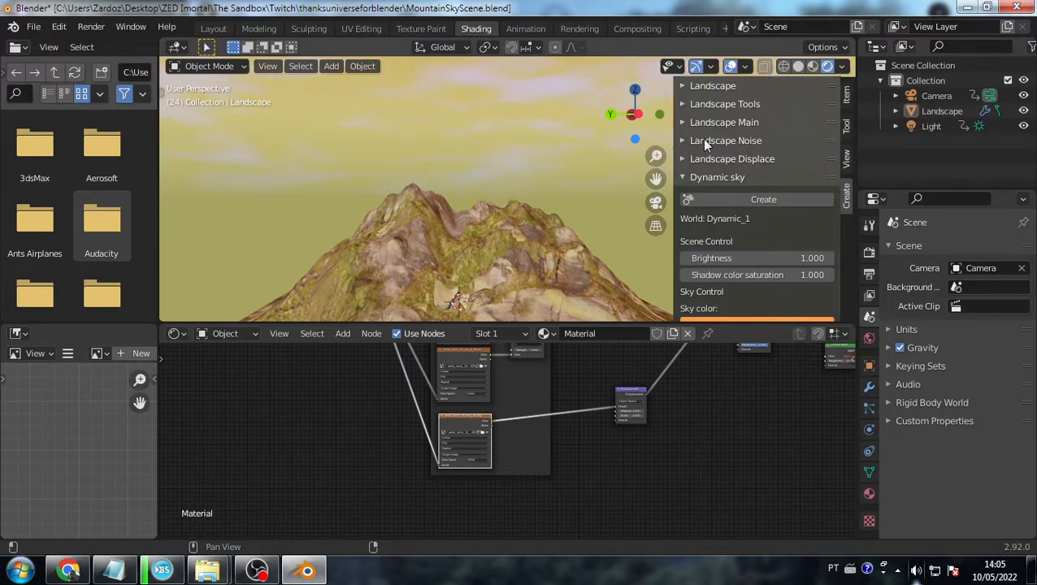
pyautogui.moveTo(672, 142); pyautogui.dragTo(977, 140)
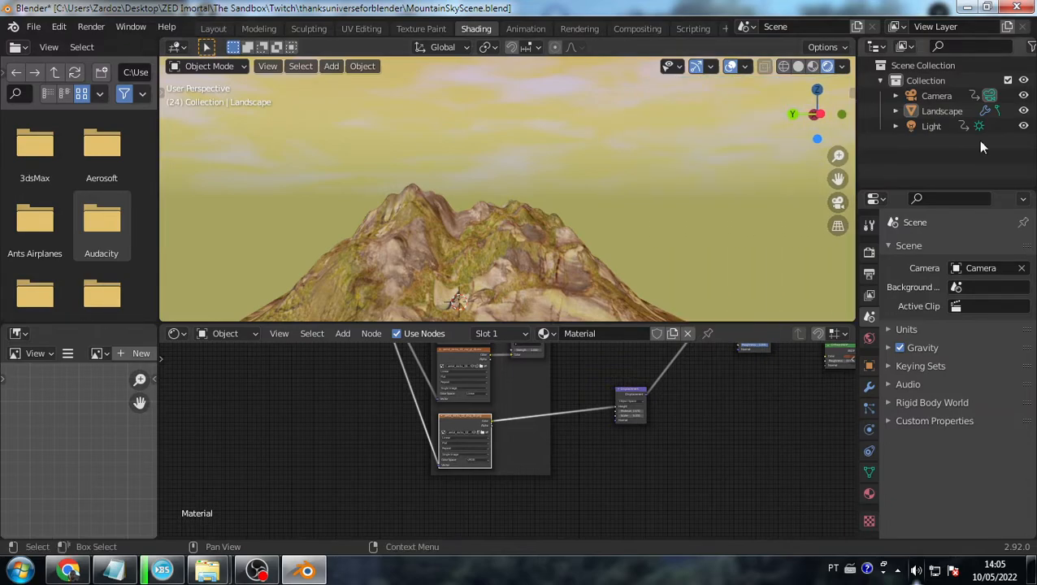
# - Switch from Blender to the Twitch stream page in Chrome
pyautogui.rightClick(445, 223)
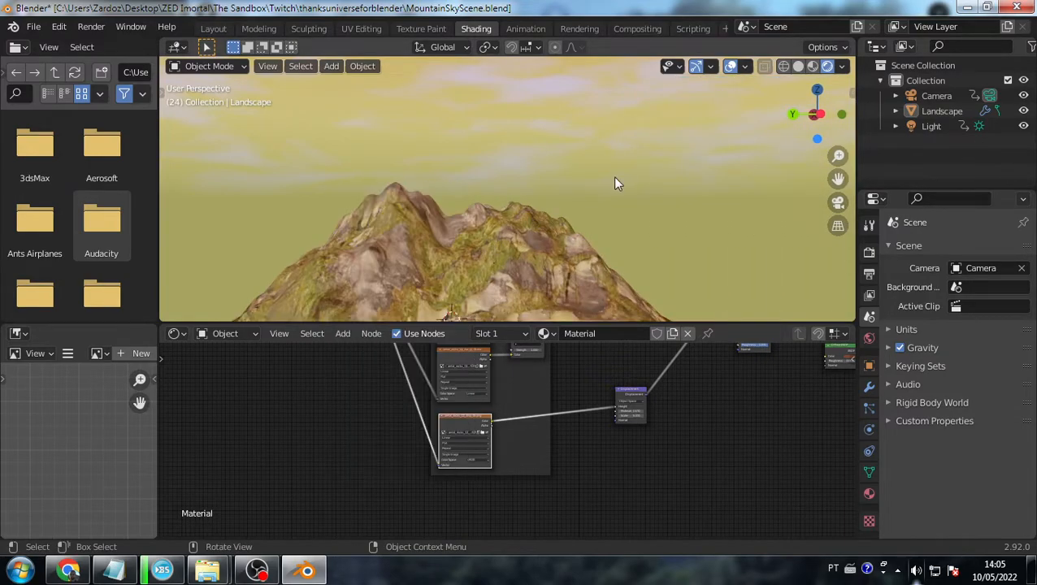
pyautogui.hotkey('alt', 'Tab')
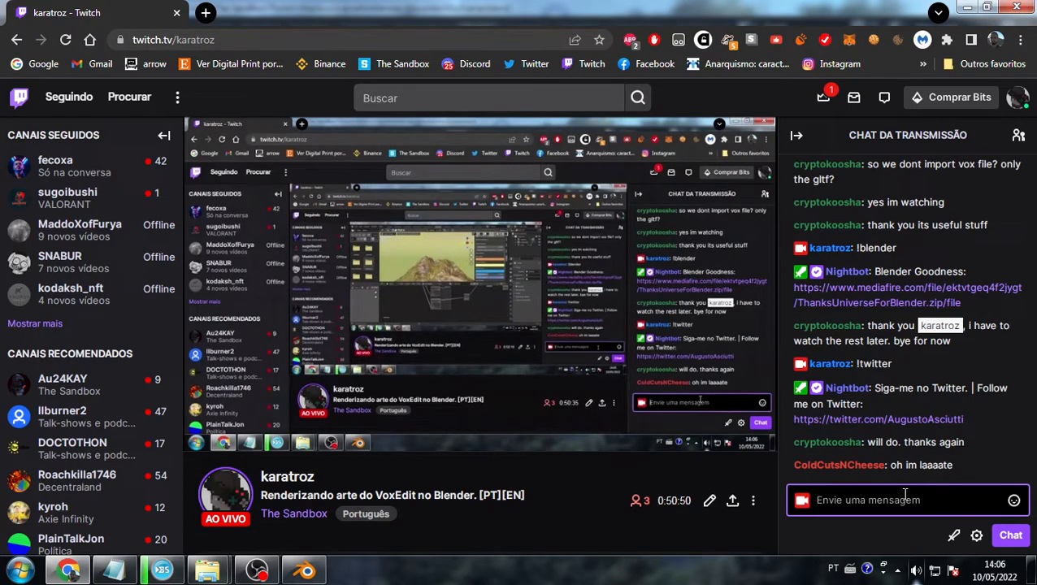
# - Back in Blender, open CircularGradientScene-Floor.blend, discarding unsaved changes to the current scene
pyautogui.click(307, 572)
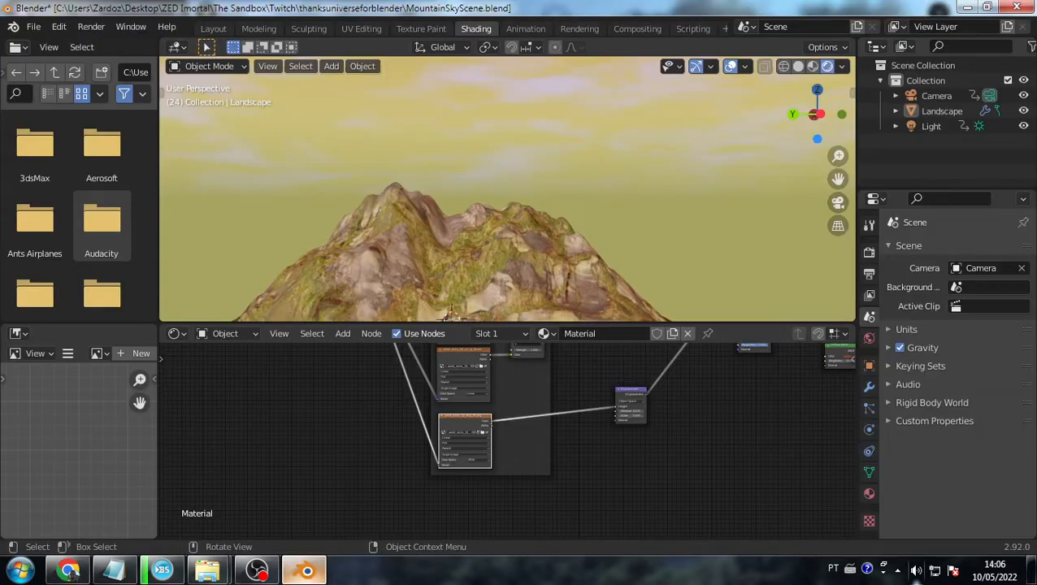
pyautogui.click(36, 28)
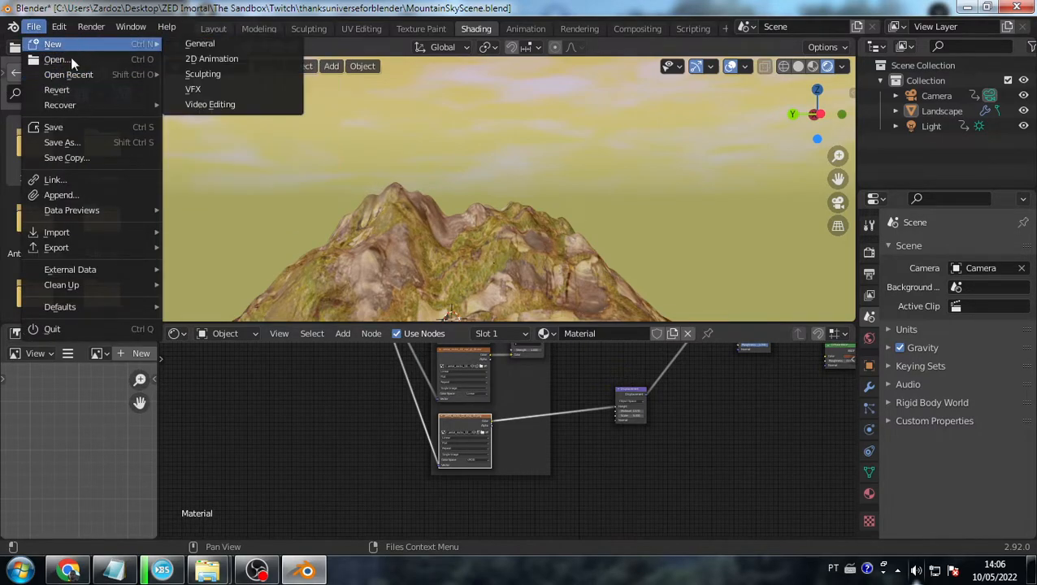
pyautogui.click(71, 59)
pyautogui.click(545, 313)
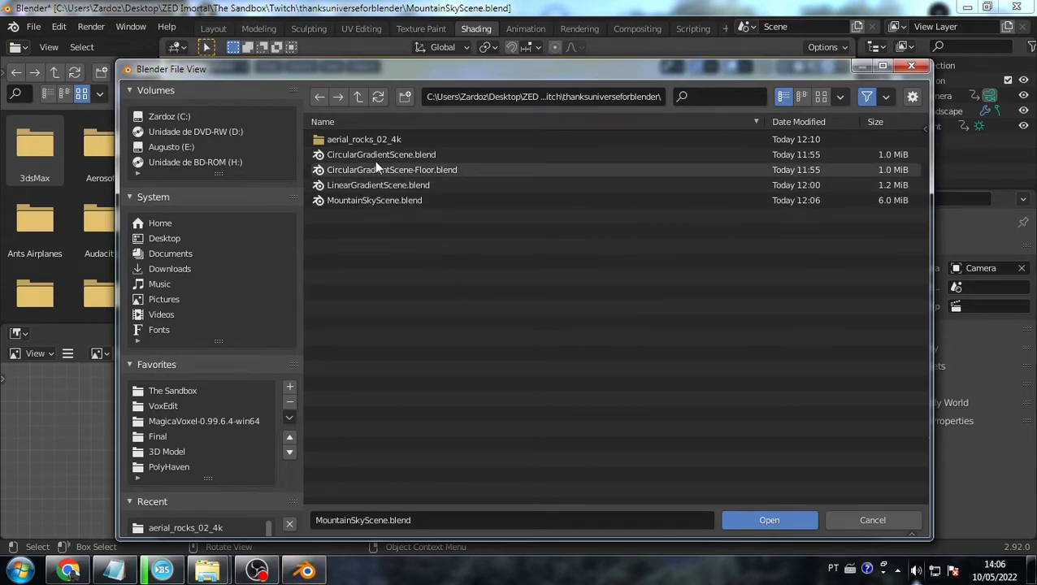
pyautogui.doubleClick(375, 166)
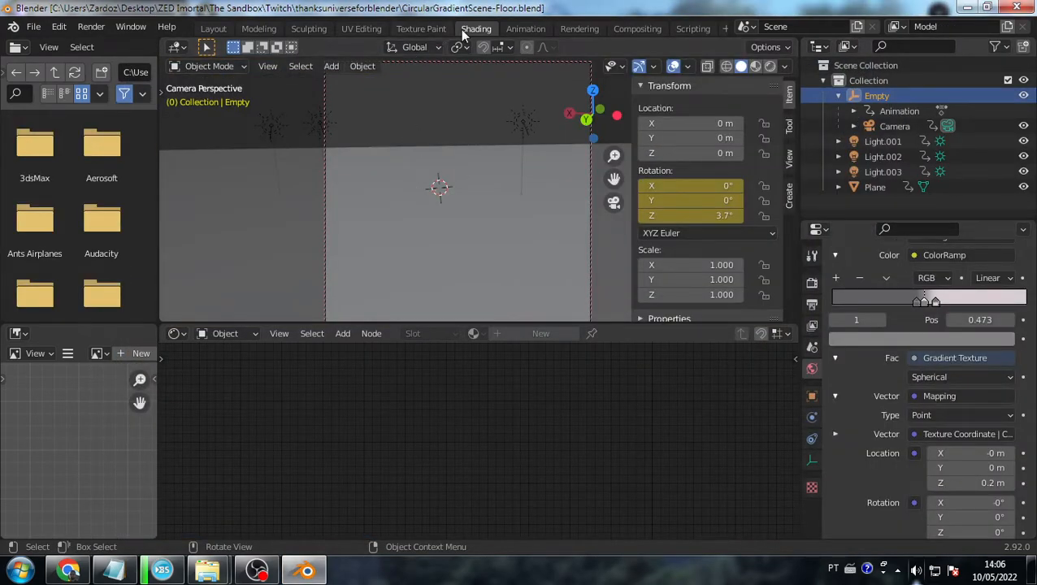
# - Switch the Shader Editor to World and pan to the Environment Texture and Background nodes
pyautogui.click(227, 334)
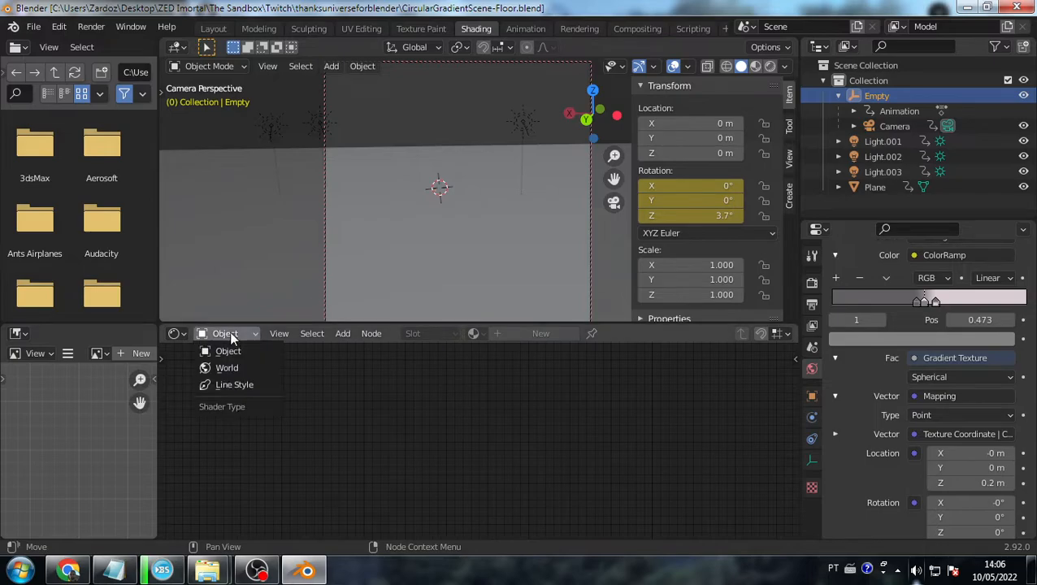
pyautogui.click(230, 370)
pyautogui.moveTo(607, 470); pyautogui.dragTo(451, 420, button='middle')
pyautogui.hotkey('alt', 'Tab')
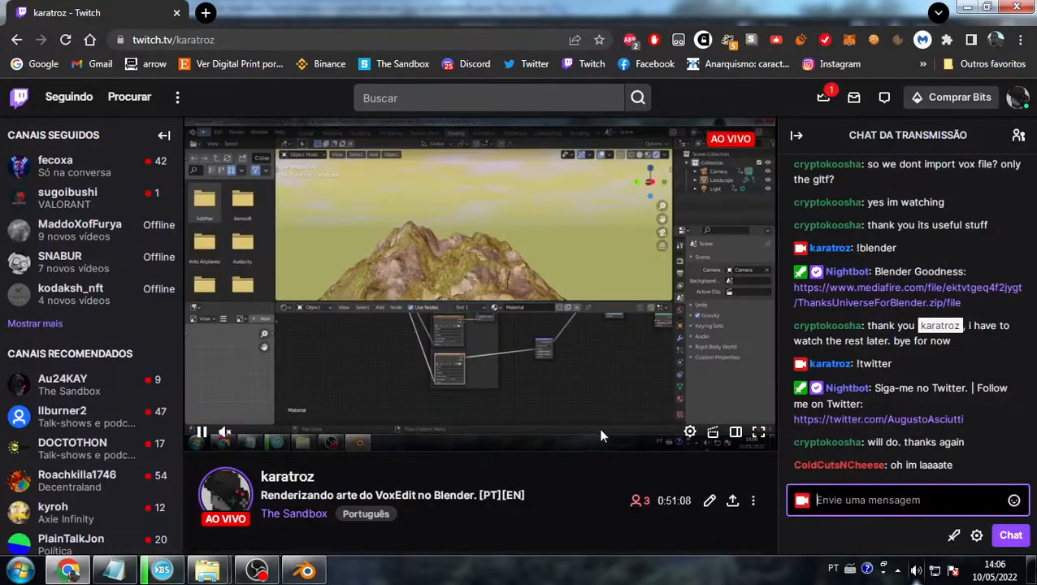
pyautogui.hotkey('alt', 'Tab')
pyautogui.moveTo(625, 489); pyautogui.dragTo(463, 390, button='middle')
pyautogui.moveTo(615, 376); pyautogui.dragTo(337, 423, button='middle')
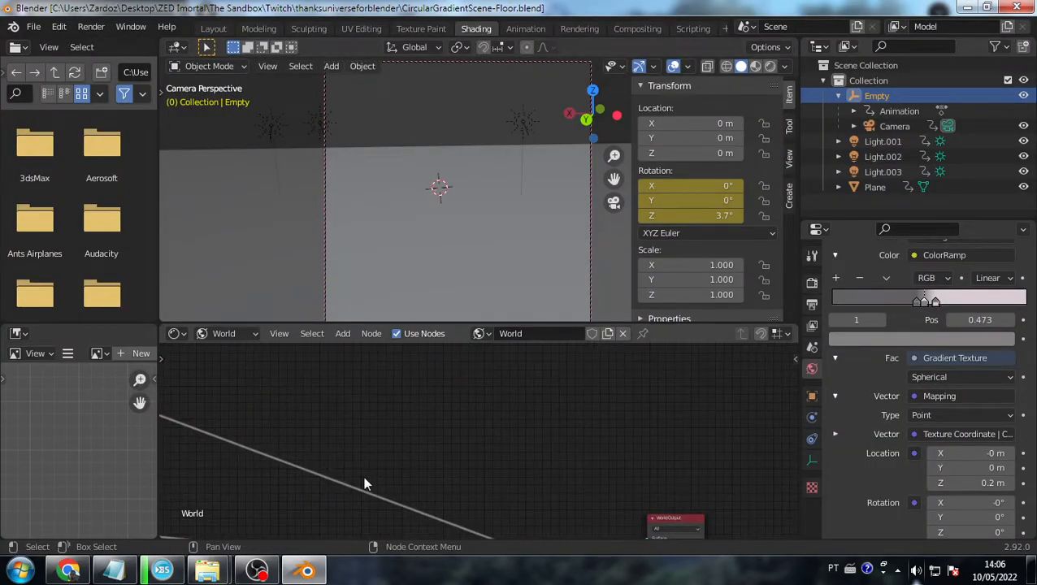
pyautogui.moveTo(364, 478); pyautogui.dragTo(371, 299, button='middle')
pyautogui.moveTo(379, 473); pyautogui.dragTo(743, 338, button='middle')
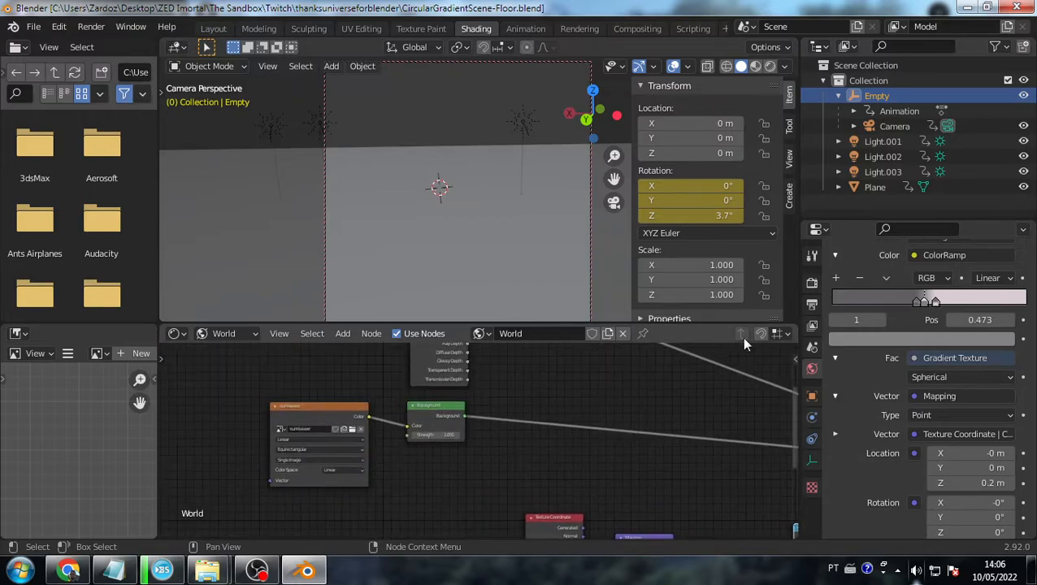
# - Back on the Plane's material, set the ColorRamp white stop to black and save the file
pyautogui.click(227, 334)
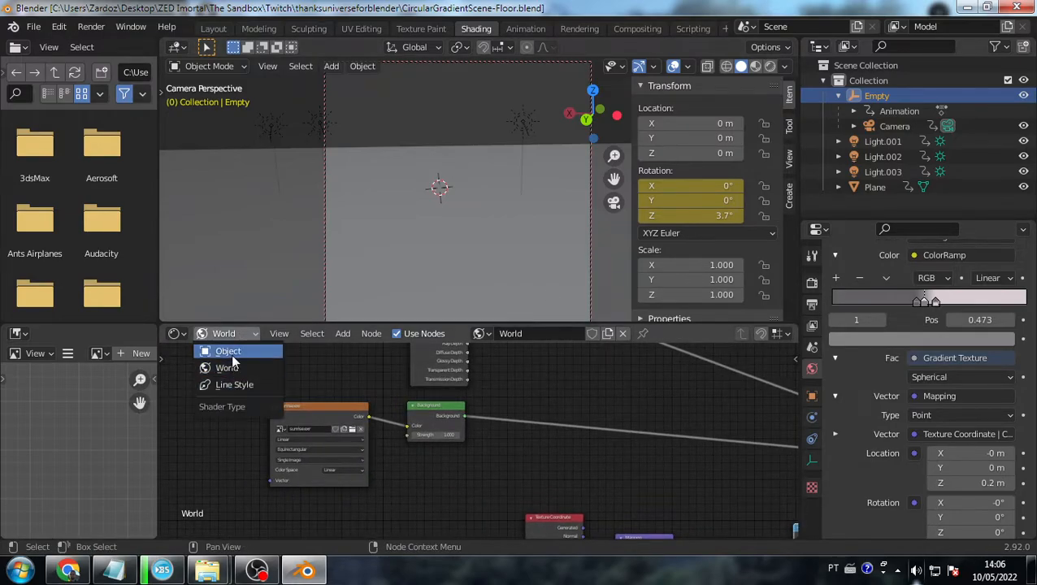
pyautogui.click(229, 351)
pyautogui.click(334, 243)
pyautogui.scroll(4, 382, 407)
pyautogui.scroll(1, 342, 391)
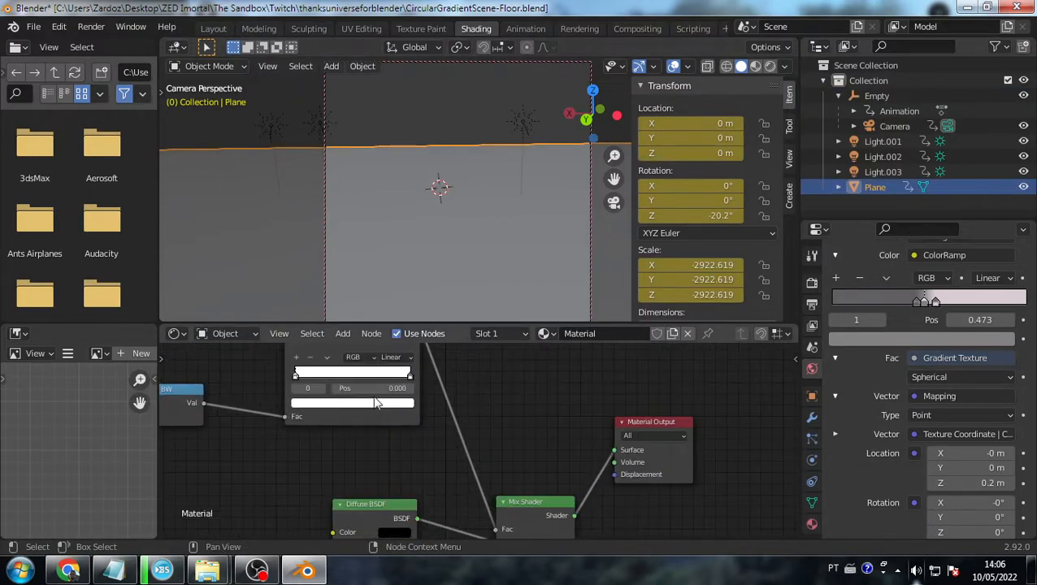
pyautogui.click(330, 406)
pyautogui.moveTo(390, 282); pyautogui.dragTo(389, 322)
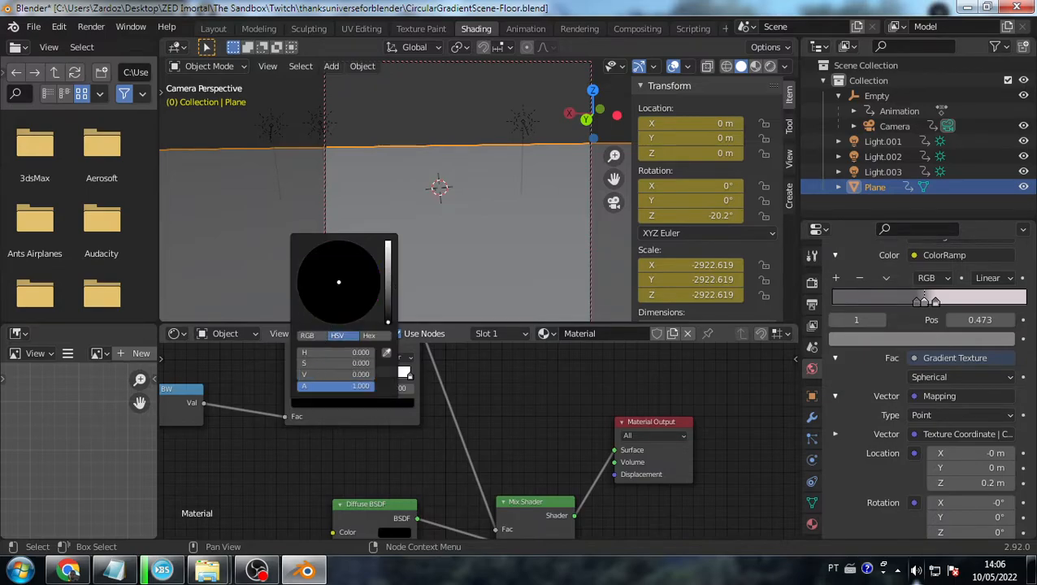
pyautogui.click(34, 26)
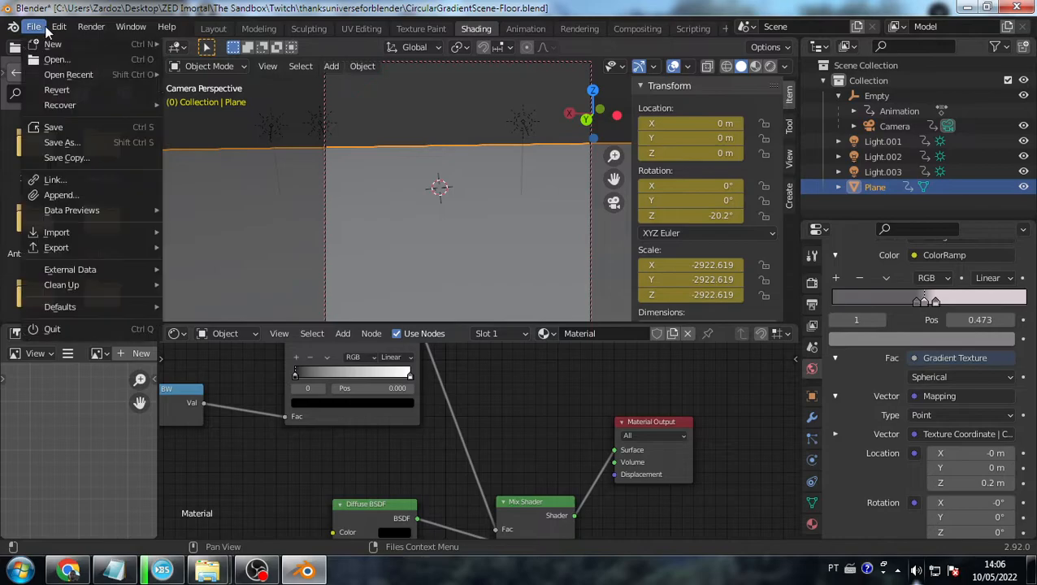
pyautogui.click(64, 128)
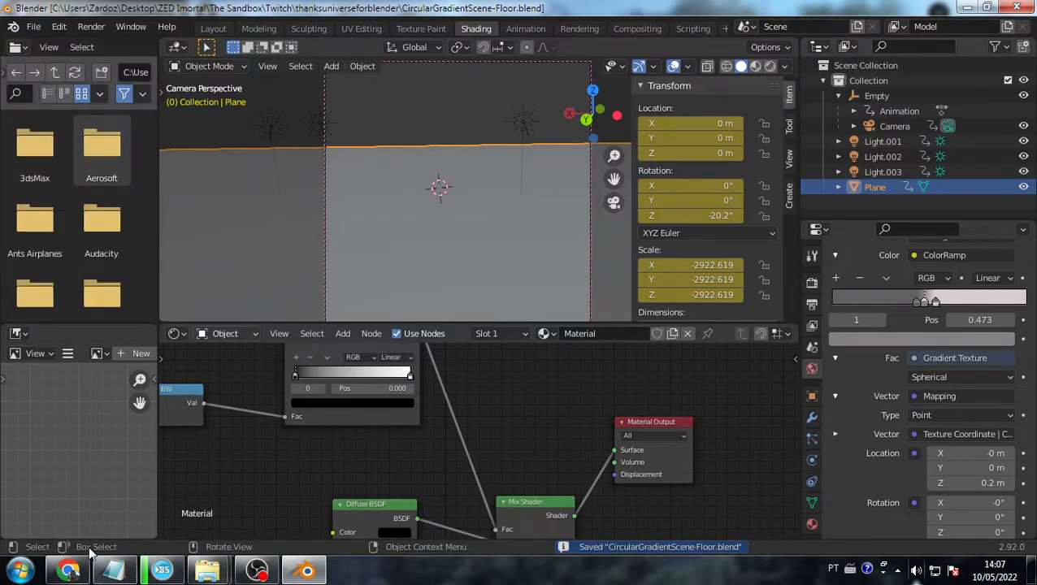
# - Go to The Sandbox > Twitch and check the ThanksUniverseForBlender folder's files
pyautogui.moveTo(208, 570)
pyautogui.moveTo(269, 481)
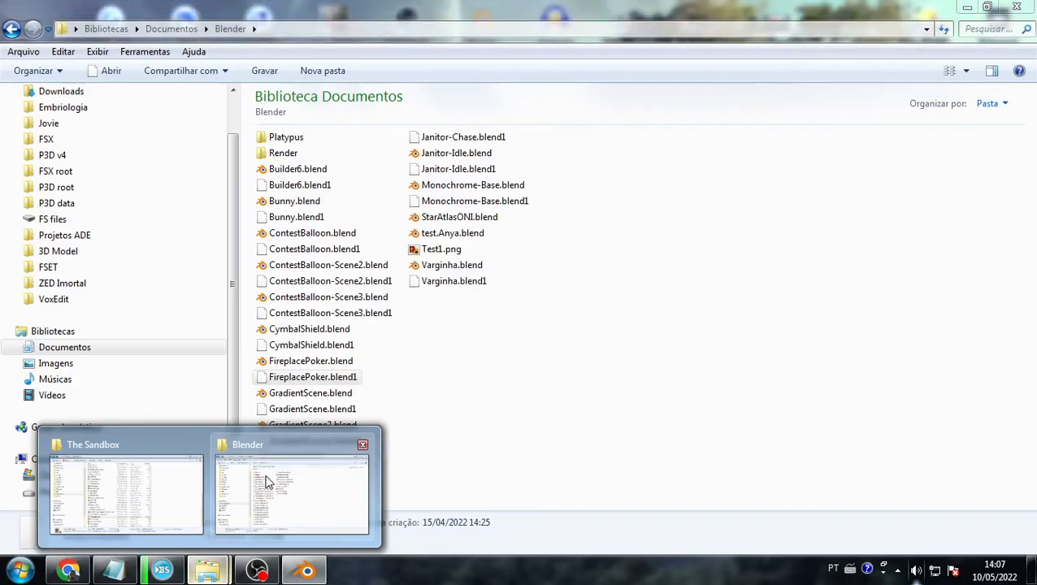
pyautogui.click(153, 479)
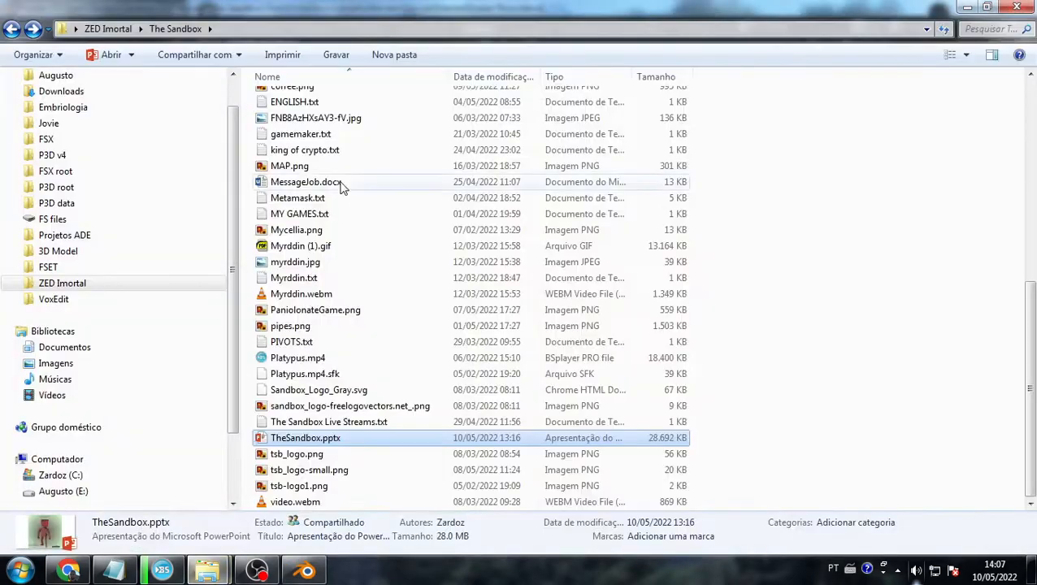
pyautogui.click(377, 252)
pyautogui.press('Home')
pyautogui.press('Down')
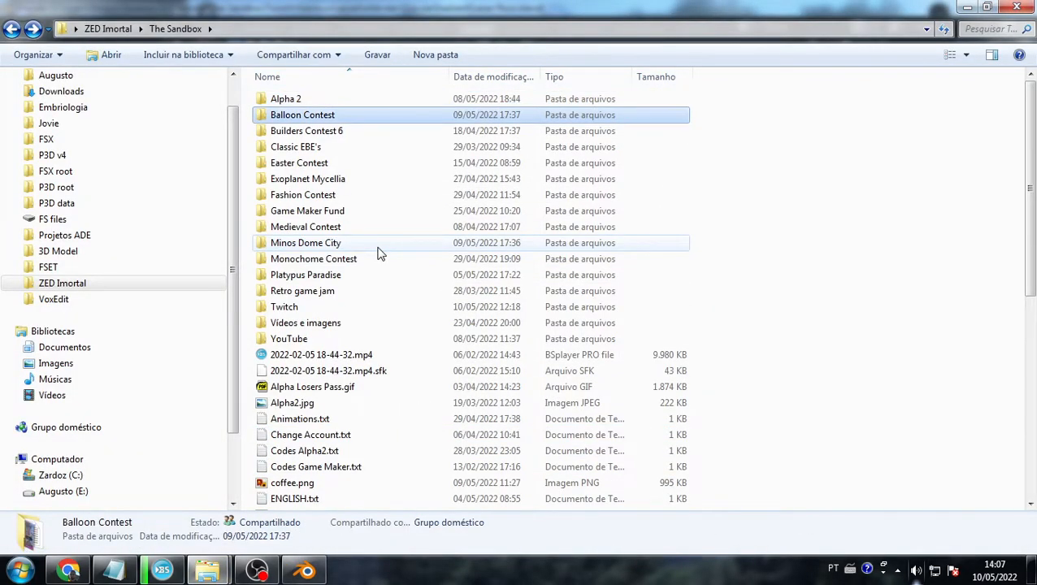
pyautogui.press('Down')
pyautogui.press('Down')
pyautogui.press('Down')
pyautogui.press('Down')
pyautogui.press('Down')
pyautogui.press('Down')
pyautogui.press('Up')
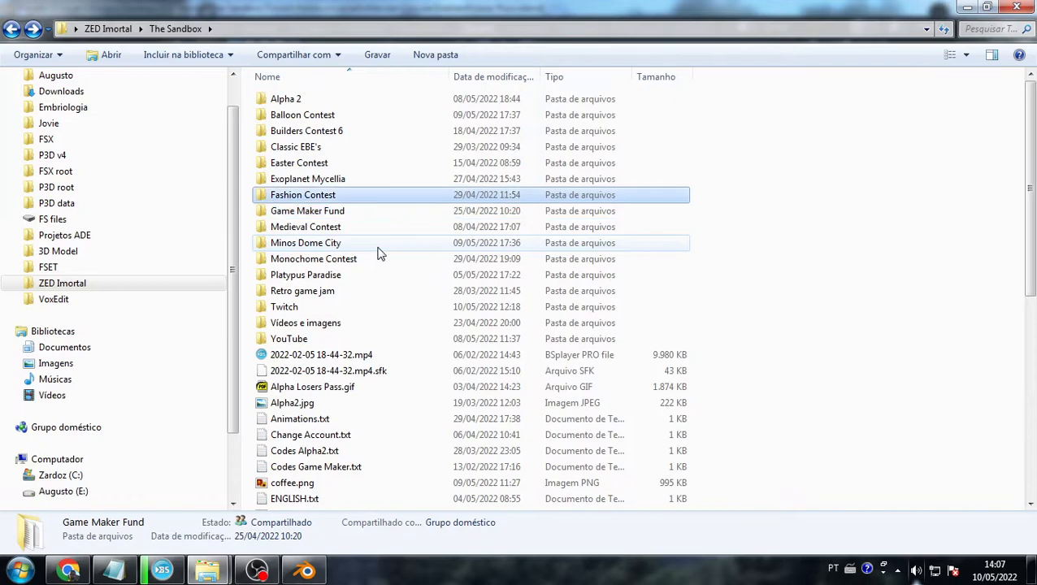
pyautogui.press('Down')
pyautogui.press('Down')
pyautogui.press('Down')
pyautogui.press('Down')
pyautogui.press('Down')
pyautogui.press('Down')
pyautogui.press('Down')
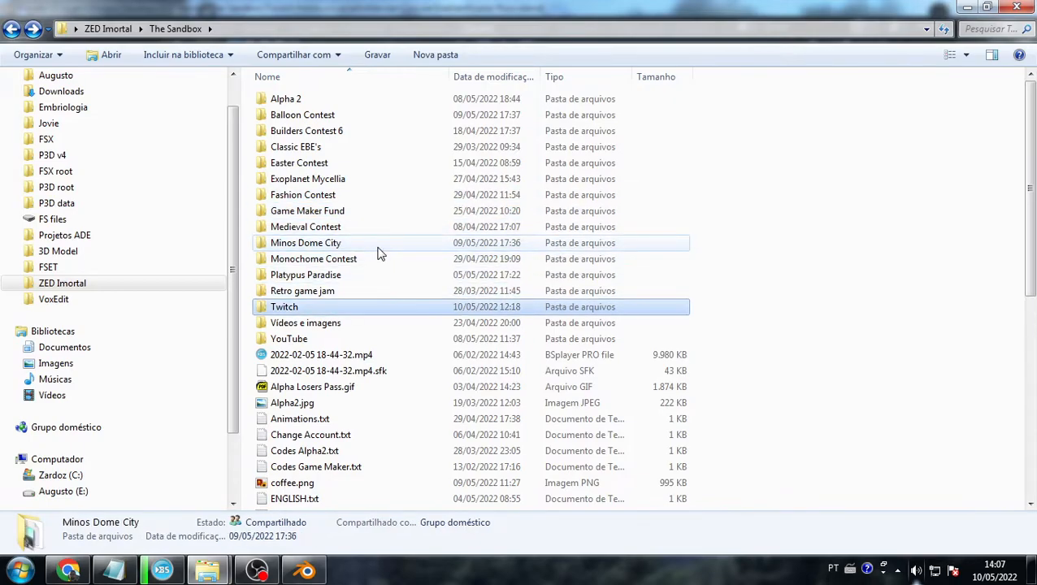
pyautogui.press('Return')
pyautogui.press('Right')
pyautogui.press('Left')
pyautogui.press('Return')
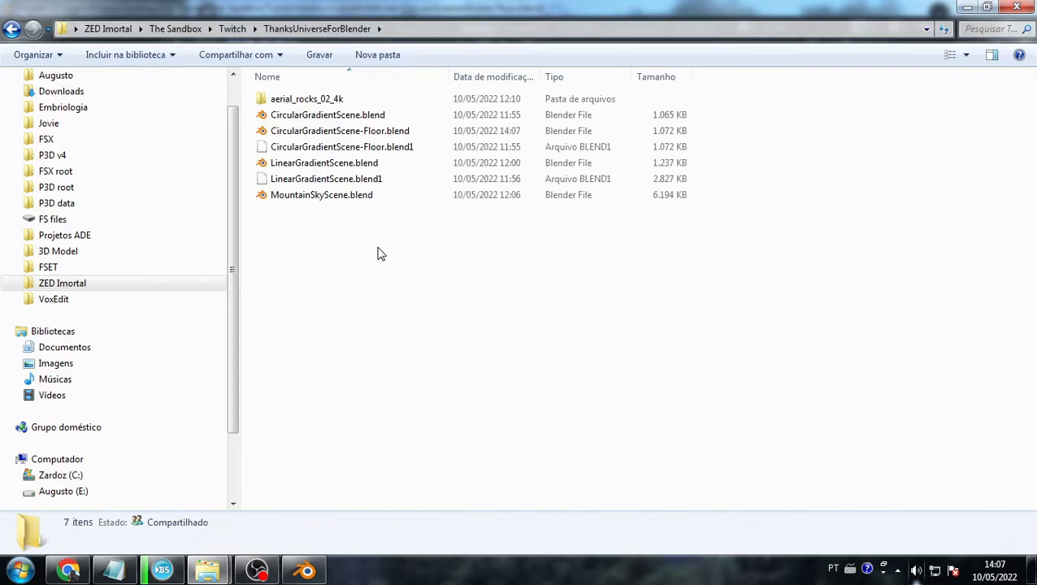
pyautogui.press('BackSpace')
# - Delete the old ThanksUniverseForBlender.zip and compress the folder into a new zip
pyautogui.press('Right')
pyautogui.press('Right')
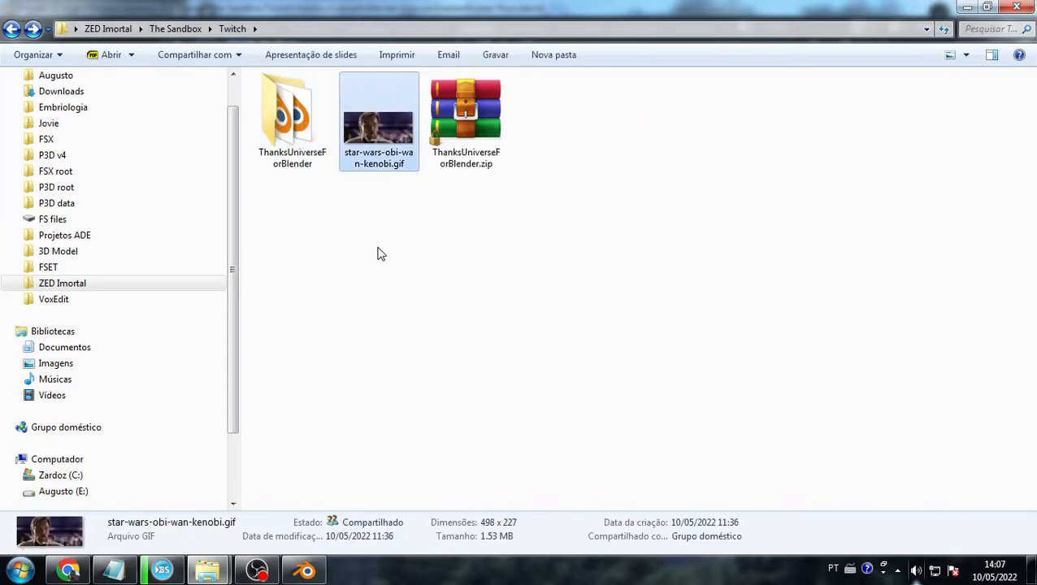
pyautogui.press('Delete')
pyautogui.press('Return')
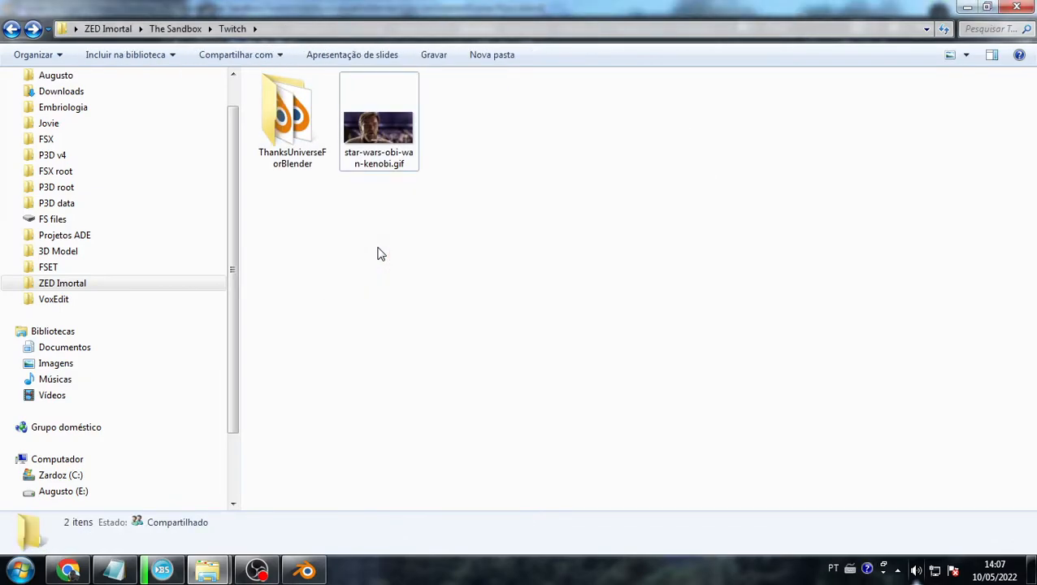
pyautogui.press('Left')
pyautogui.rightClick(318, 146)
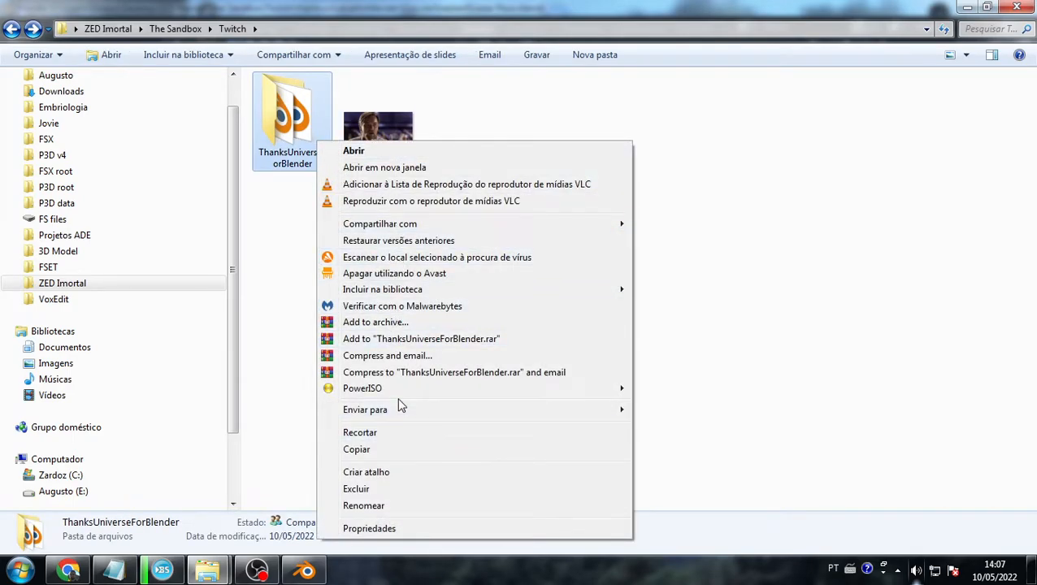
pyautogui.moveTo(408, 418)
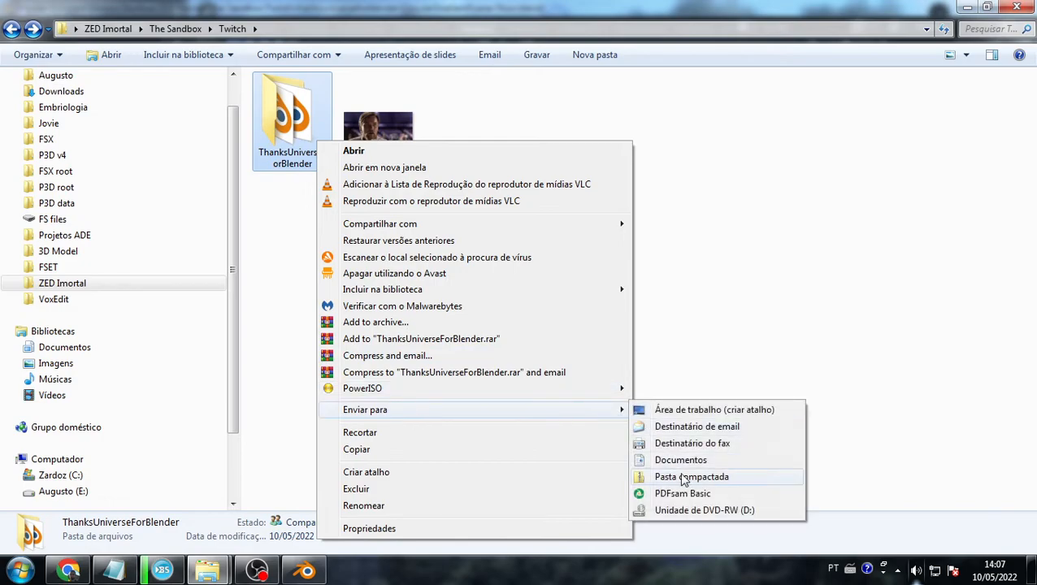
pyautogui.click(685, 479)
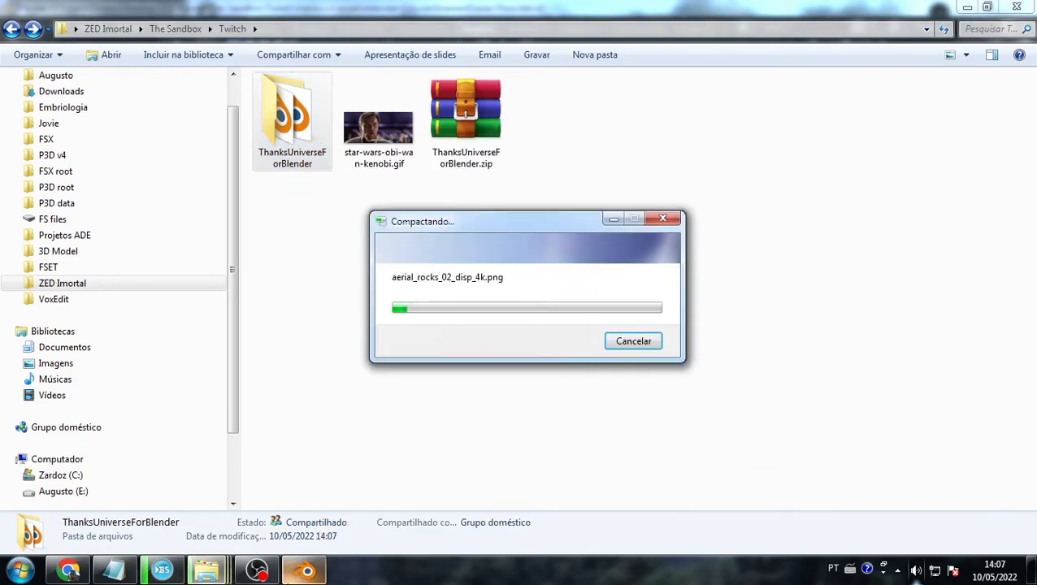
pyautogui.click(81, 573)
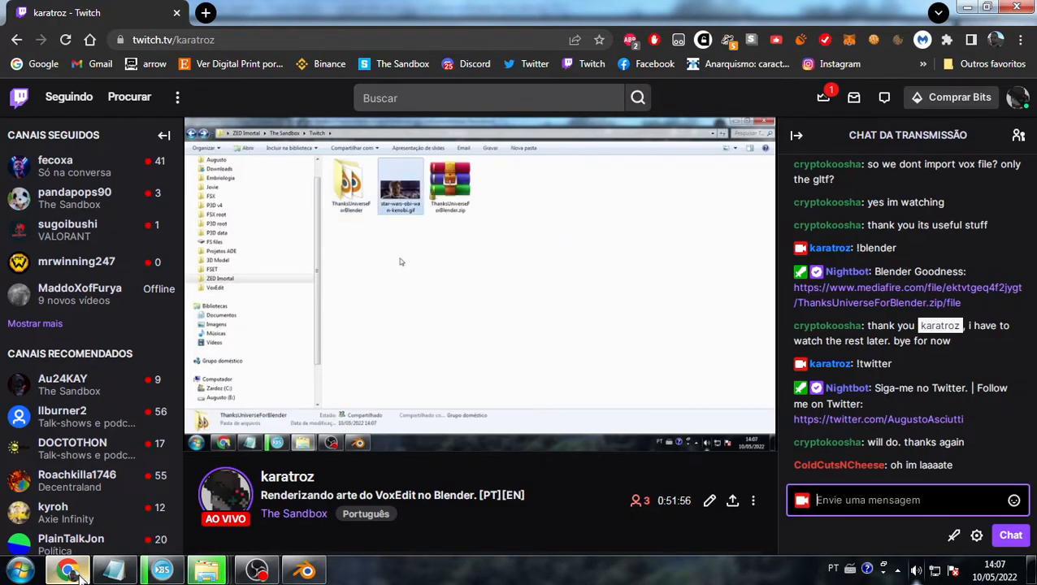
# - Check the new ThanksUniverseForBlender.zip in the Twitch folder
pyautogui.click(81, 573)
pyautogui.click(457, 140)
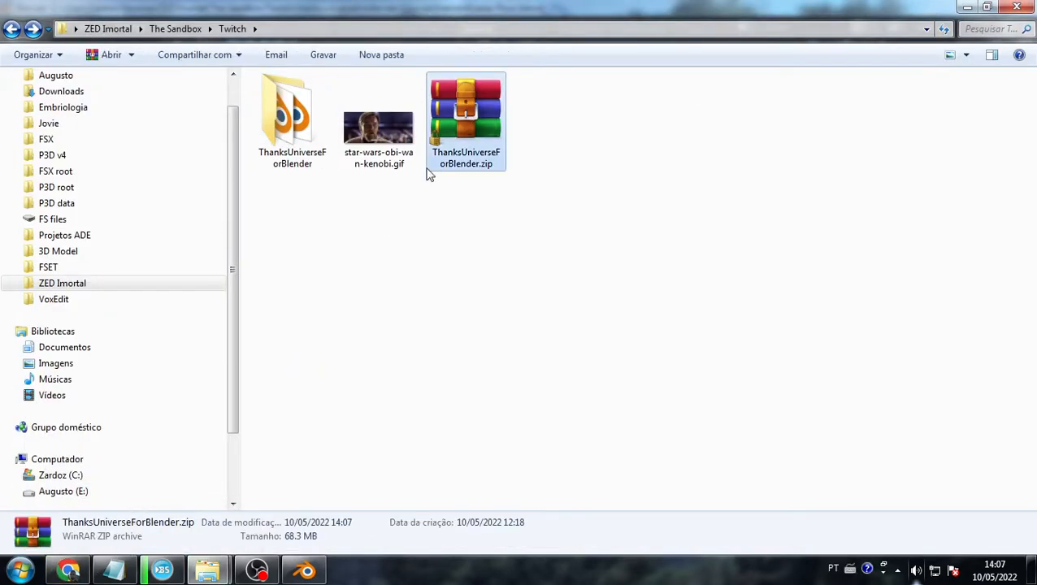
pyautogui.click(70, 570)
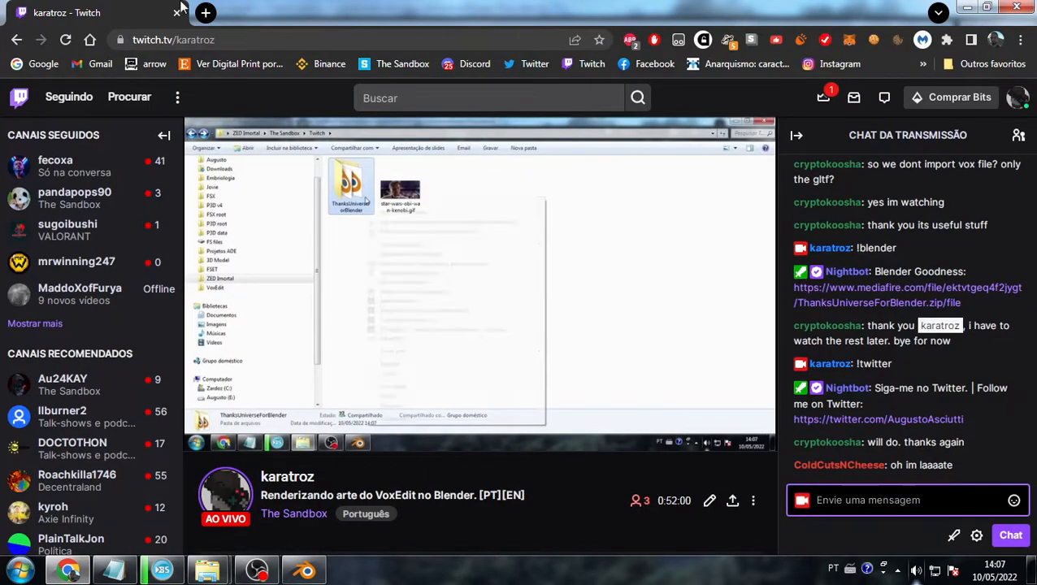
# - Load mediafire.com in a new Chrome tab, then go back to the Twitch tab
pyautogui.click(206, 12)
pyautogui.write('medi')
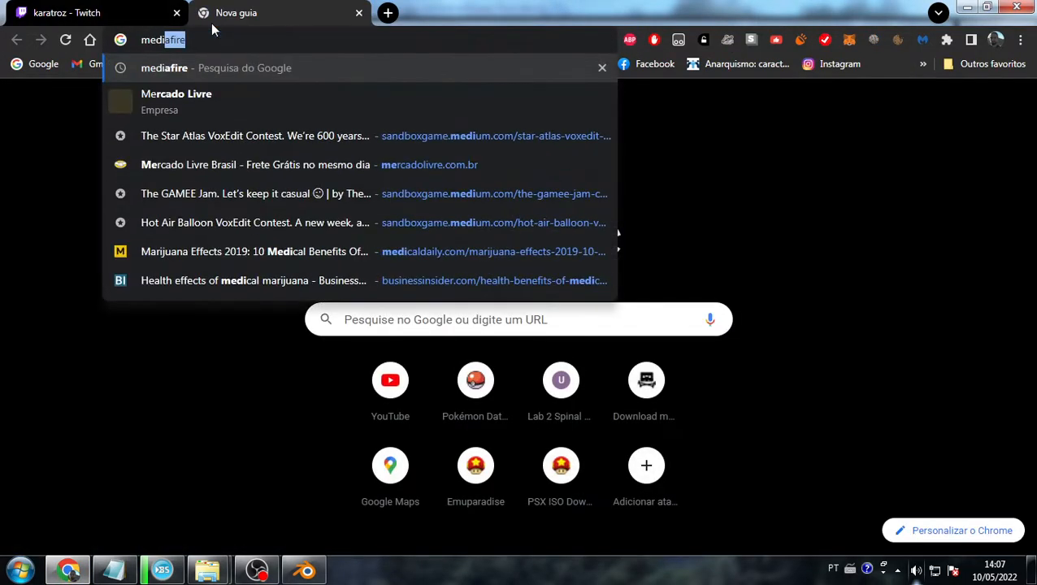
pyautogui.write('a')
pyautogui.press('Return')
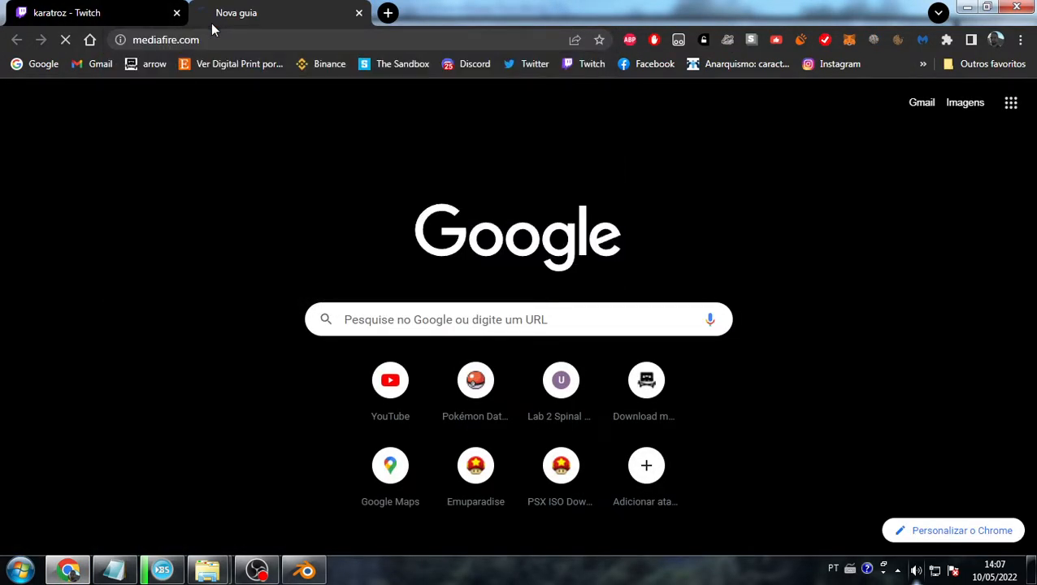
pyautogui.click(51, 11)
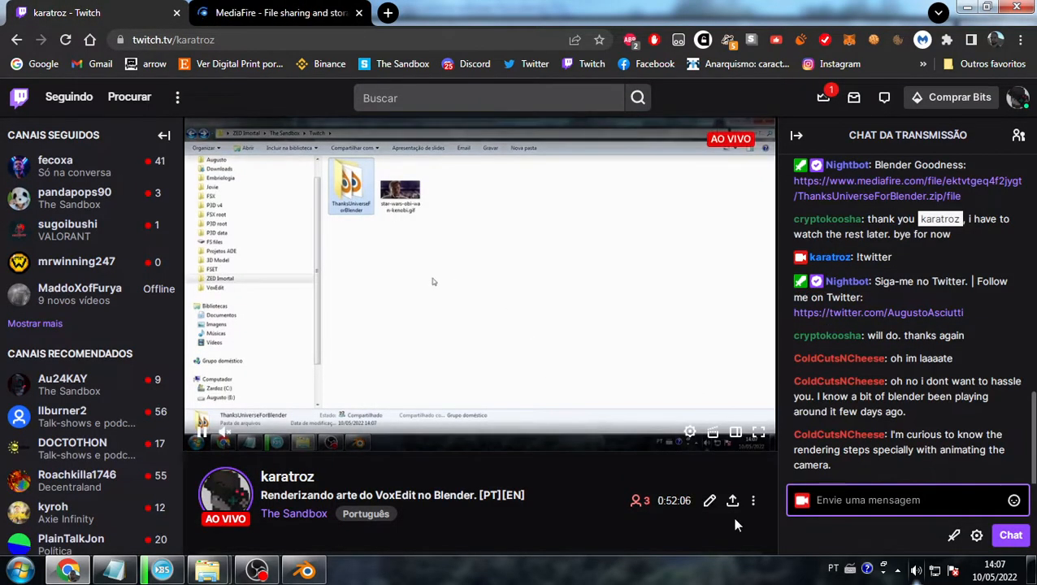
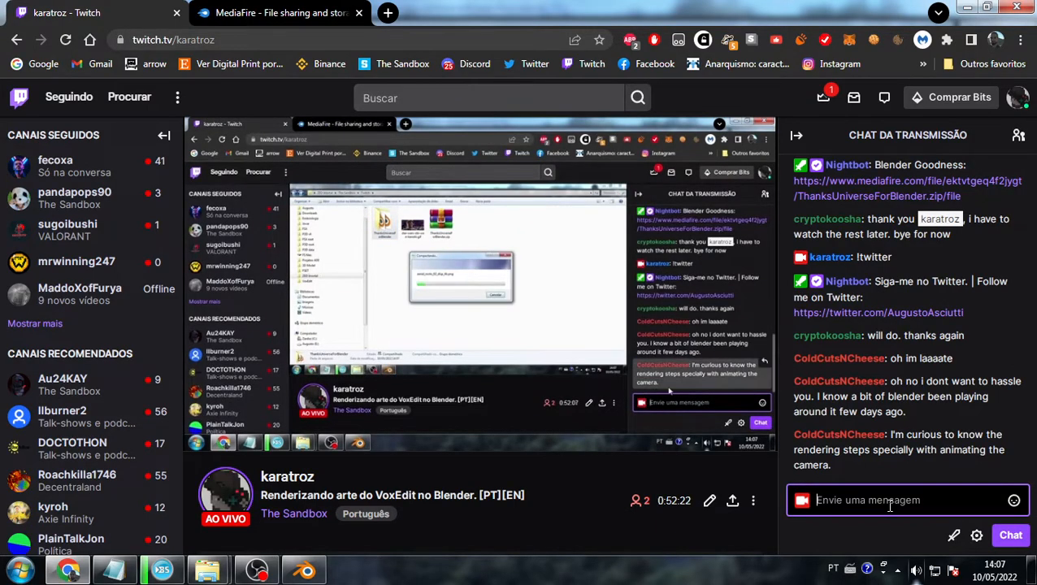
# - Close MediaFire's Special One-Time Offer popup on the file page, then return to Blender
pyautogui.click(317, 14)
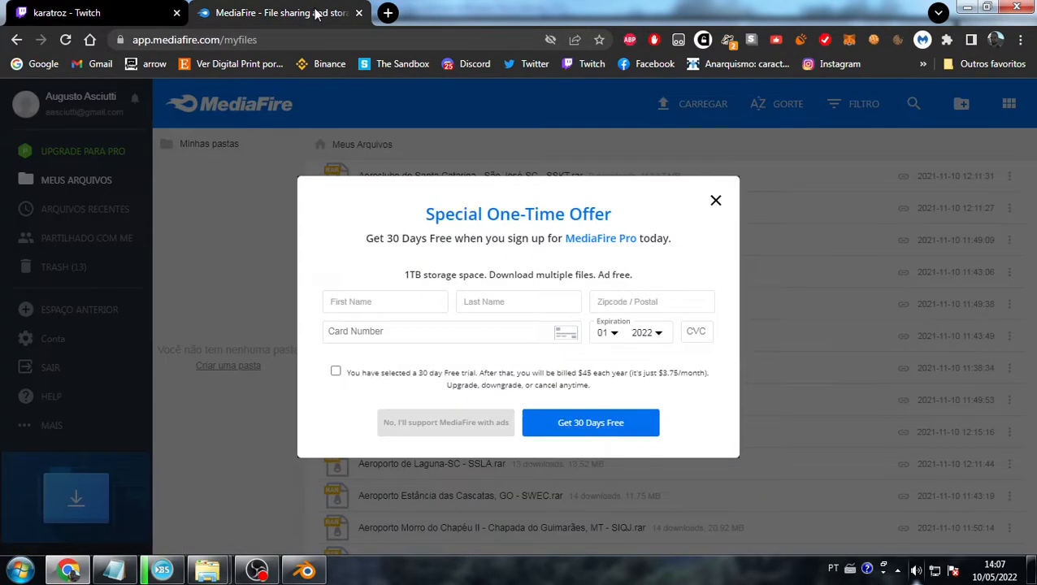
pyautogui.click(716, 201)
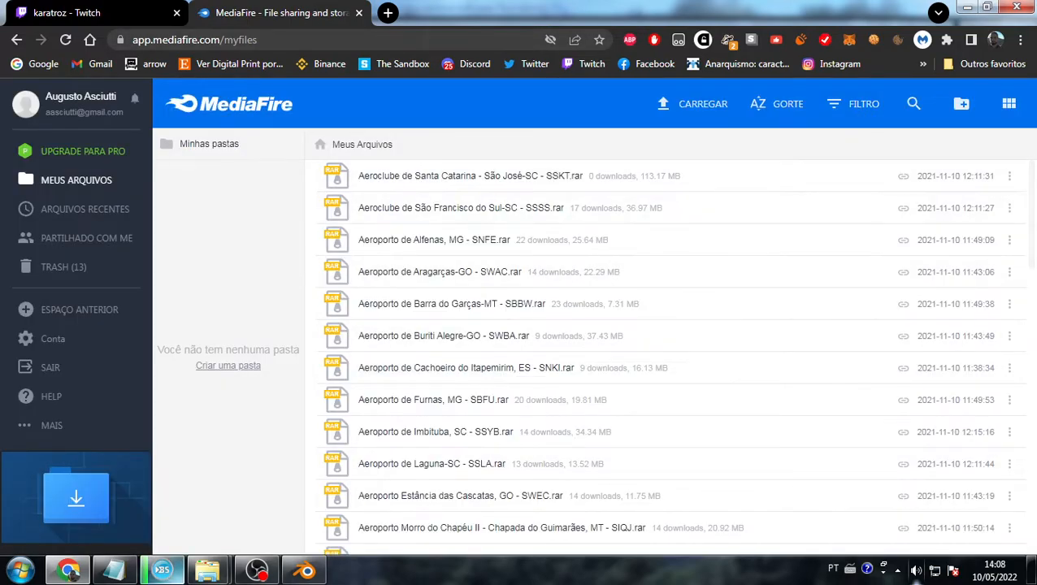
pyautogui.click(306, 570)
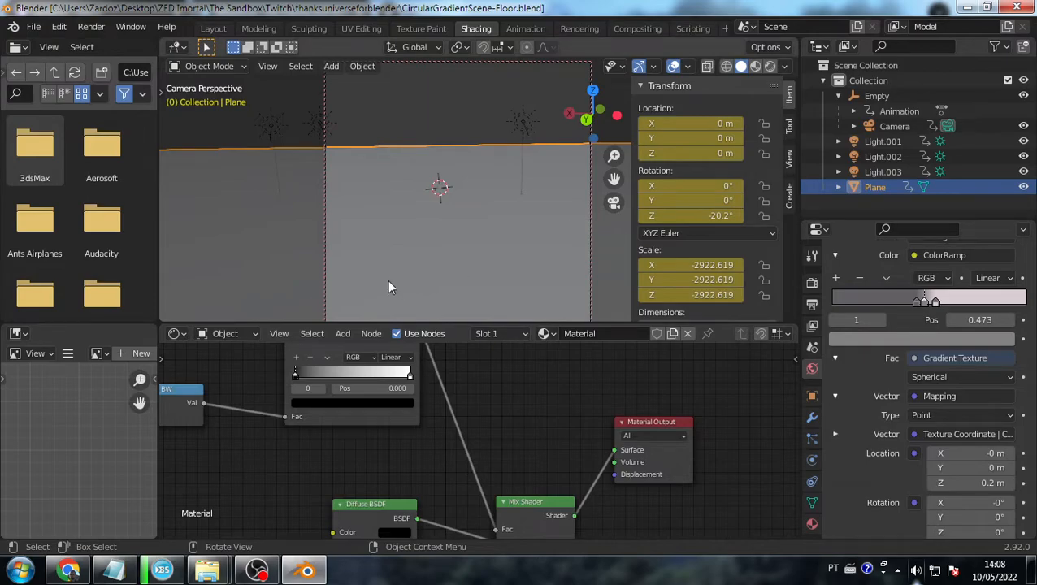
# - In rendered shading, slide the World ColorRamp's first stop to 0.336
pyautogui.click(770, 66)
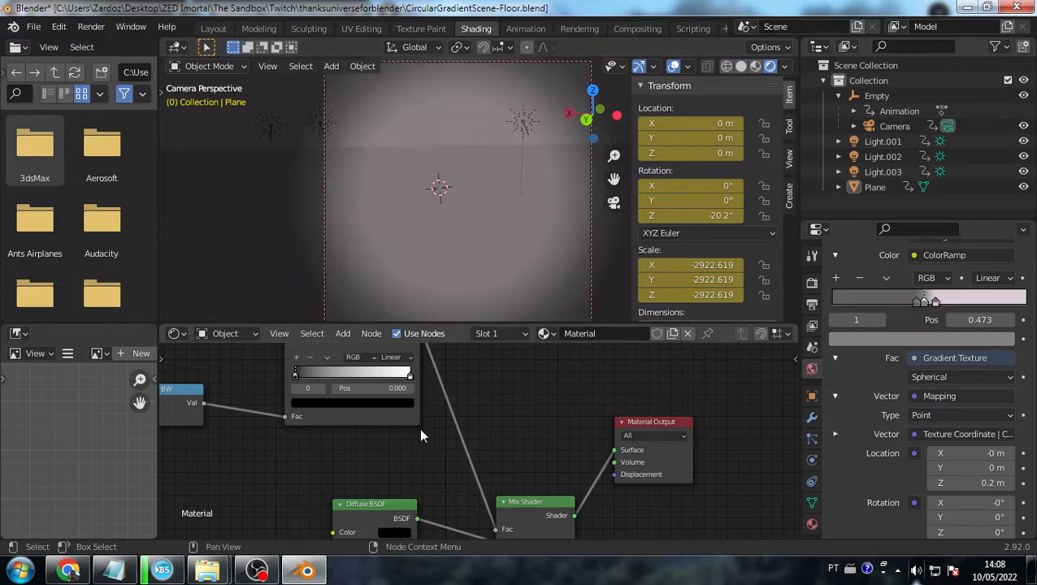
pyautogui.scroll(-1, 521, 426)
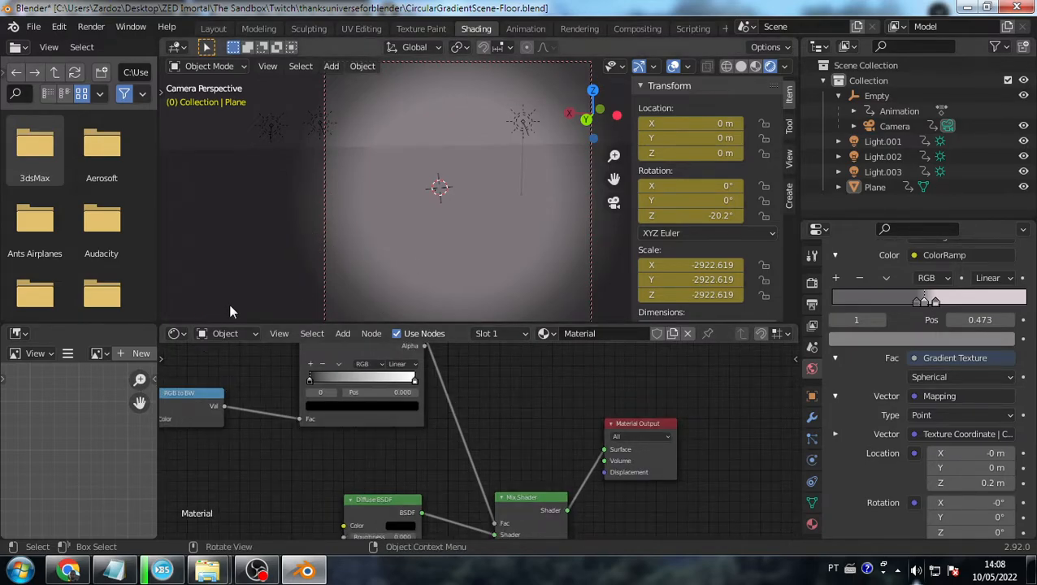
pyautogui.click(232, 333)
pyautogui.click(231, 369)
pyautogui.moveTo(631, 420)
pyautogui.mouseDown(button='middle')
pyautogui.moveTo(486, 403)
pyautogui.moveTo(348, 347)
pyautogui.mouseUp(button='middle')
pyautogui.moveTo(560, 399); pyautogui.dragTo(462, 350, button='middle')
pyautogui.moveTo(617, 434); pyautogui.dragTo(499, 347, button='middle')
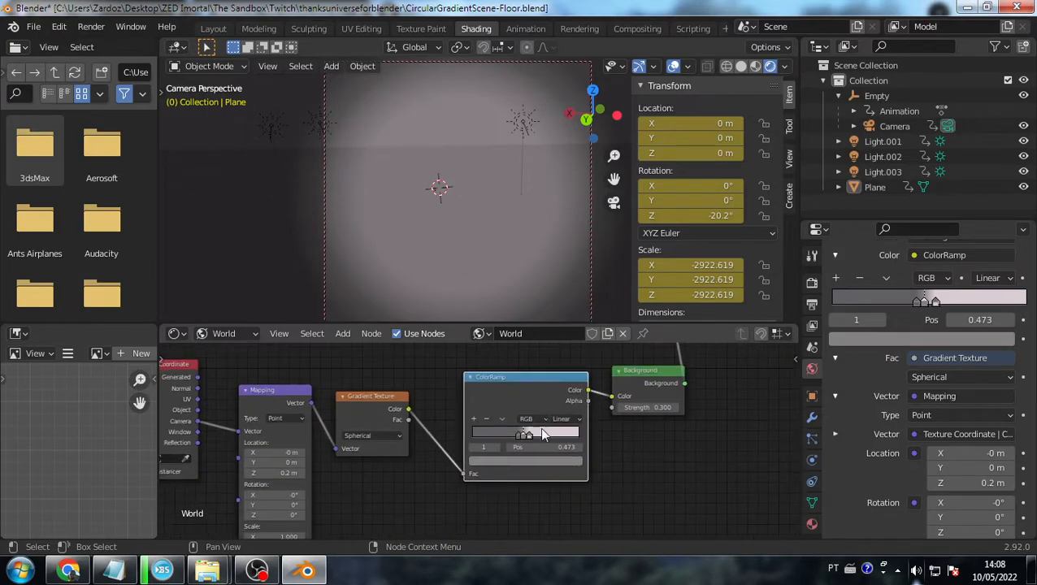
pyautogui.moveTo(521, 436); pyautogui.dragTo(511, 436)
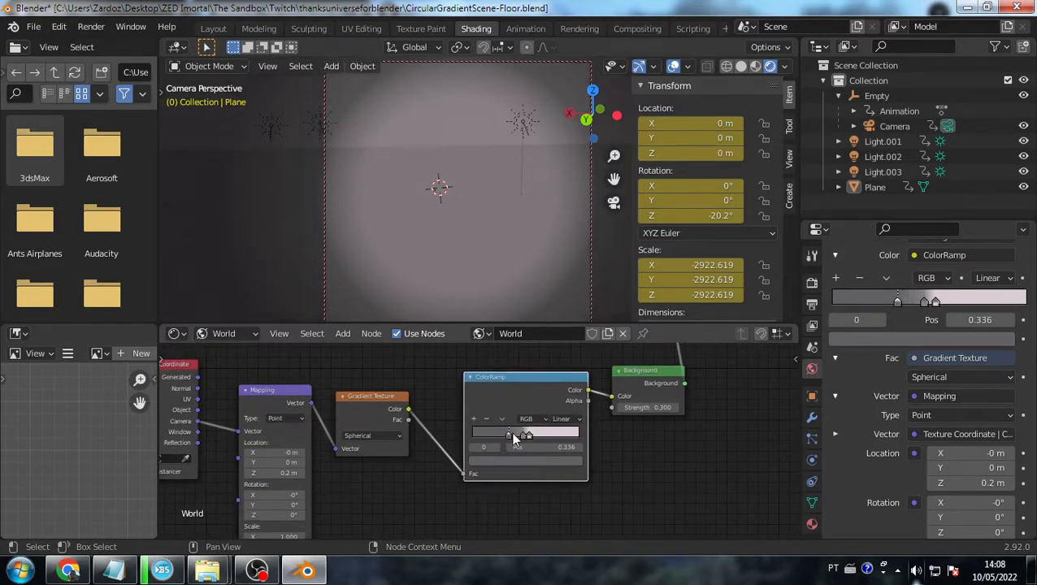
pyautogui.click(522, 436)
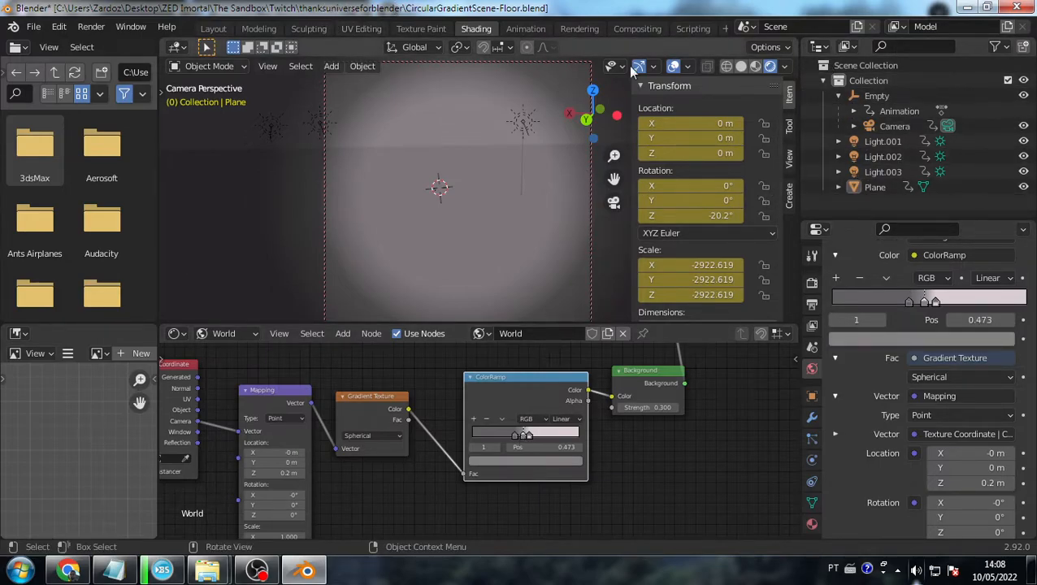
# - In the Animation workspace, select the Empty and then the Plane, and open the File menu
pyautogui.click(514, 29)
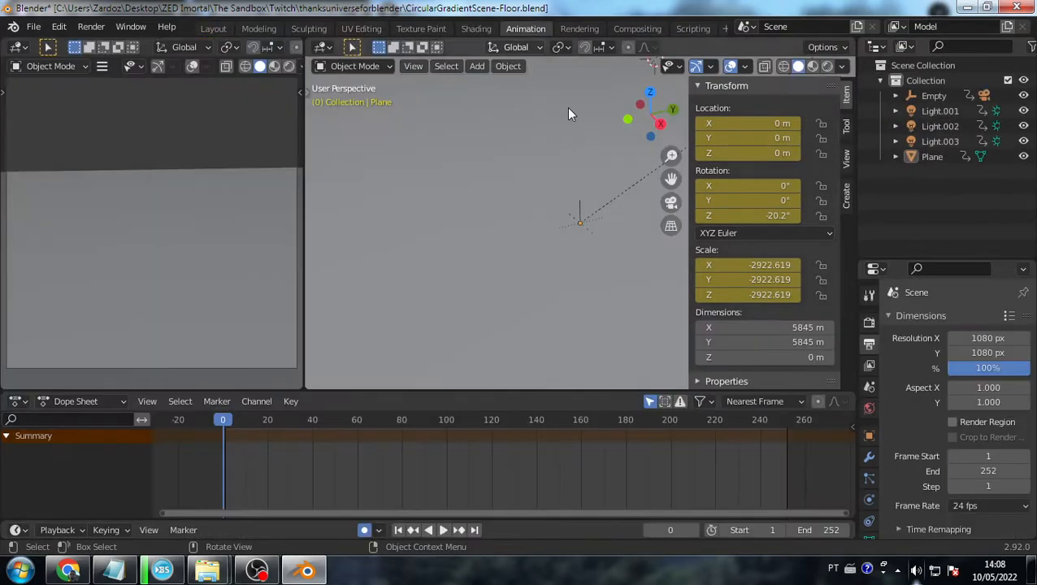
pyautogui.click(896, 96)
pyautogui.click(914, 97)
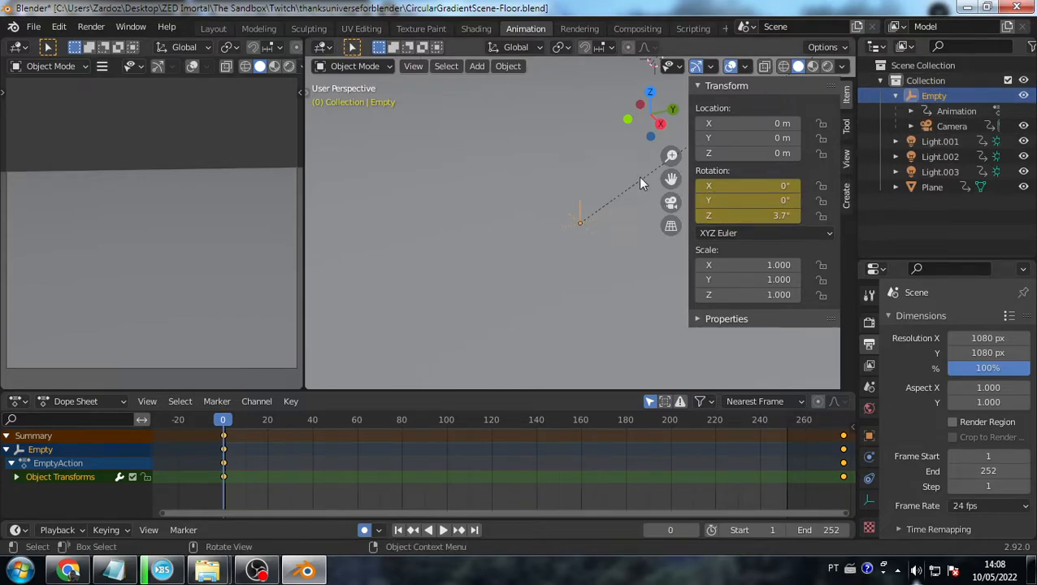
pyautogui.click(932, 187)
pyautogui.click(827, 69)
pyautogui.click(59, 26)
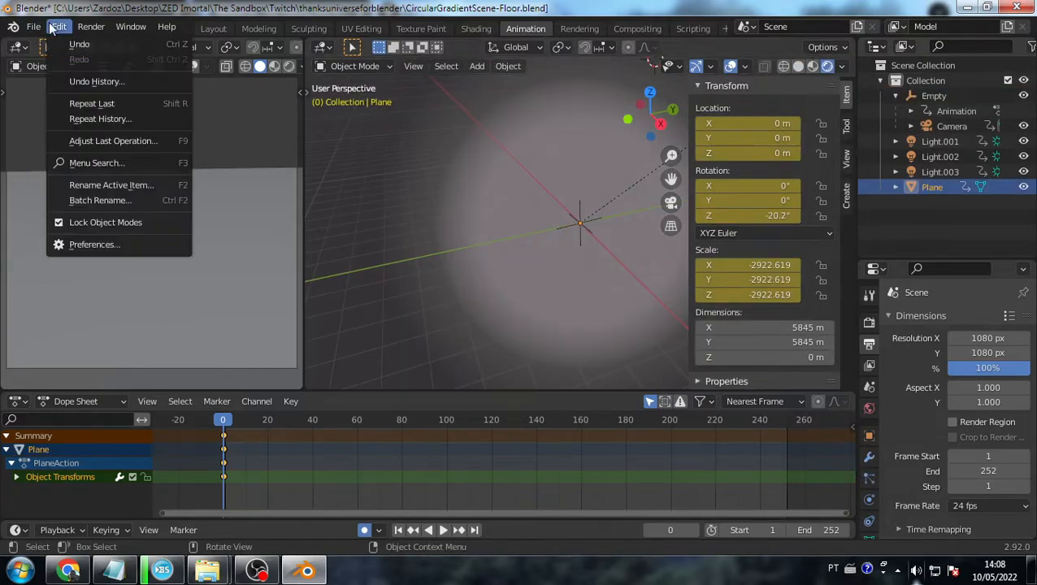
# - Import Gray.glb as glTF 2.0 from the VoxEdit Aliens > Gray folder
pyautogui.moveTo(38, 28)
pyautogui.moveTo(81, 234)
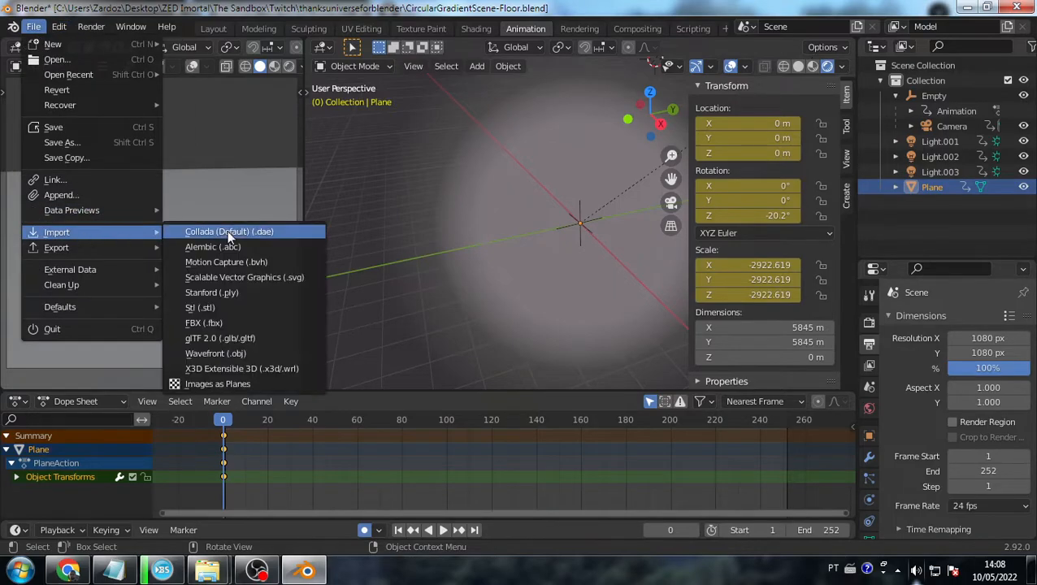
pyautogui.click(217, 339)
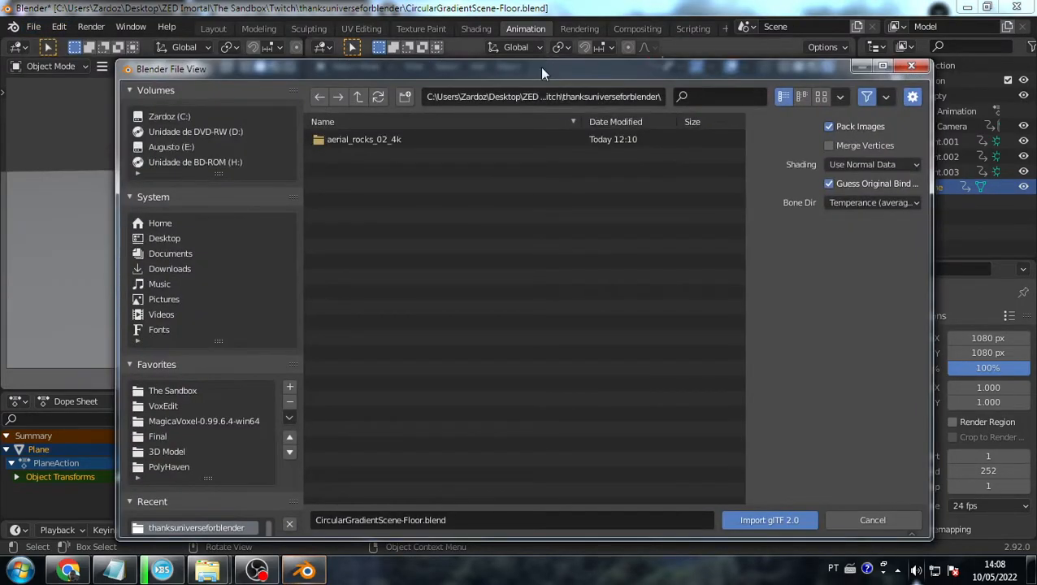
pyautogui.click(167, 406)
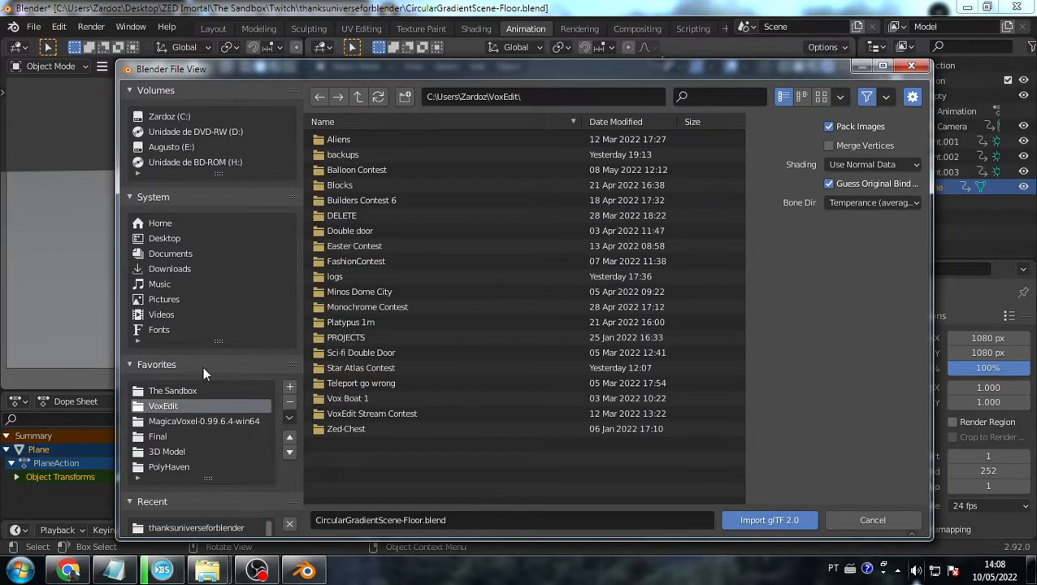
pyautogui.doubleClick(352, 140)
pyautogui.doubleClick(352, 140)
pyautogui.doubleClick(352, 140)
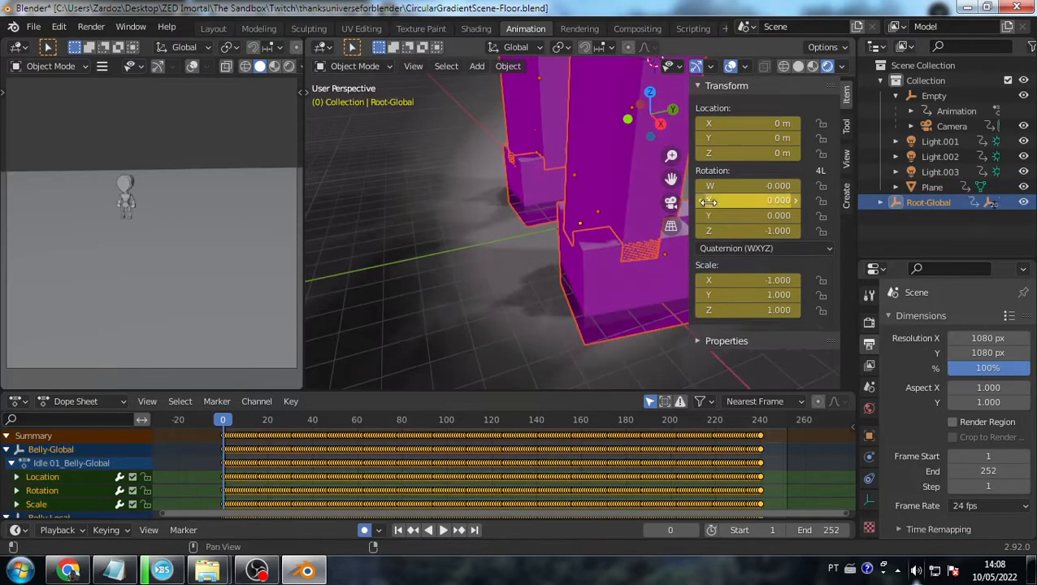
# - Inspect the imported alien rig in material preview and rendered shading
pyautogui.moveTo(603, 169); pyautogui.dragTo(561, 157, button='middle')
pyautogui.scroll(-7, 563, 158)
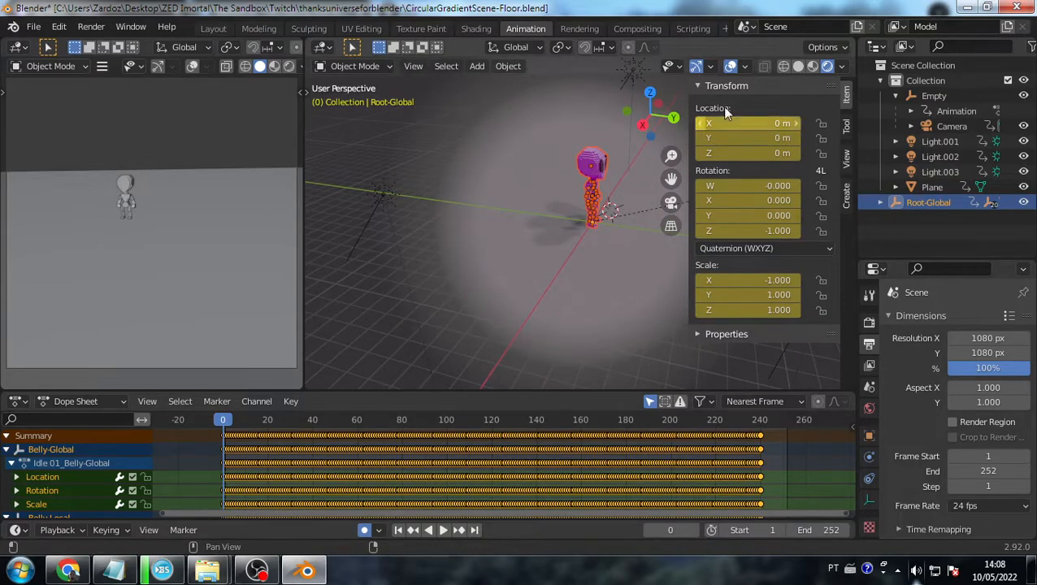
pyautogui.click(811, 68)
pyautogui.click(827, 66)
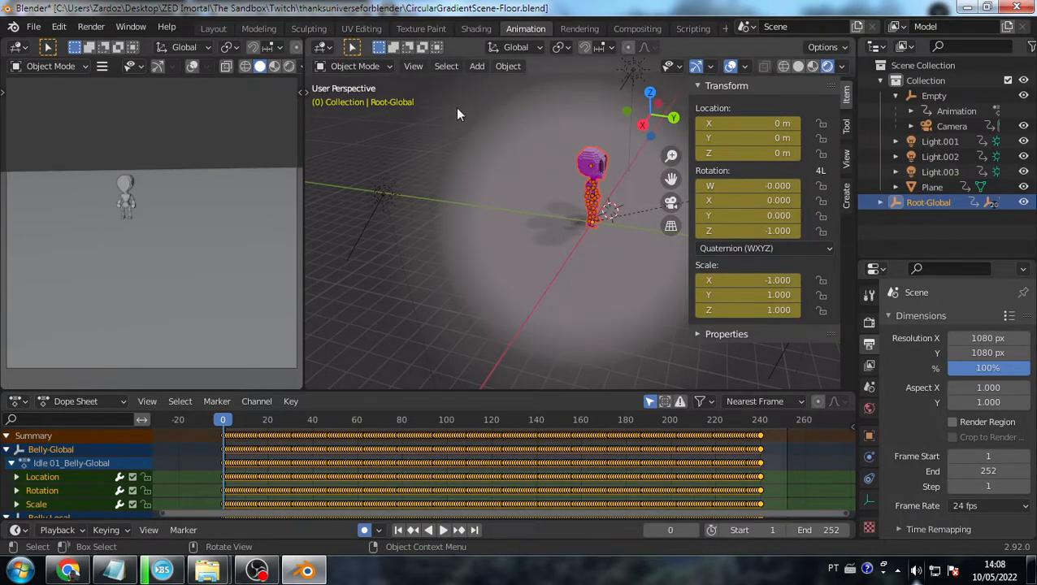
pyautogui.click(476, 28)
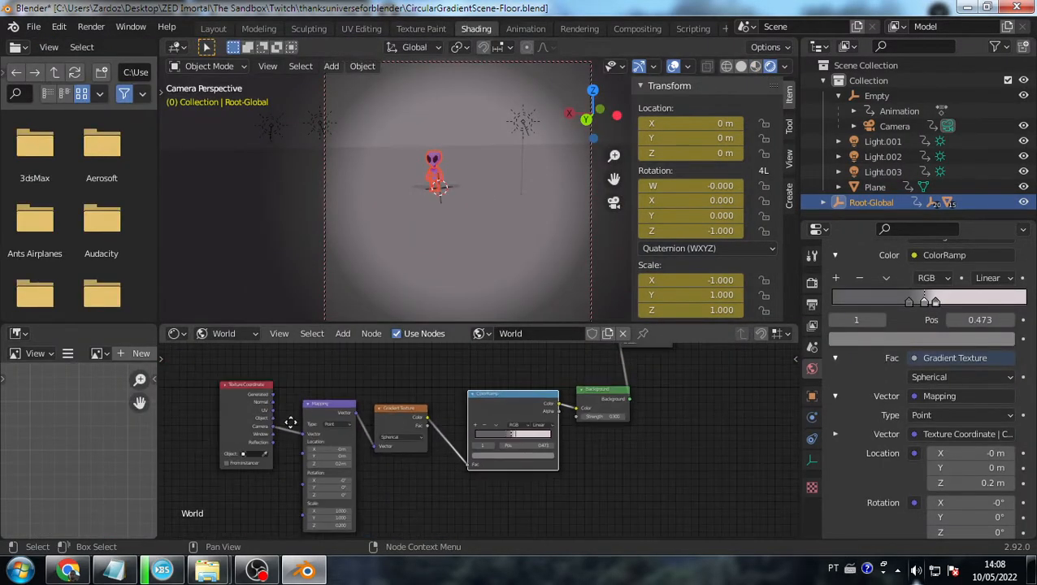
# - Delete the sunrise.exr Background node from the World node tree
pyautogui.moveTo(294, 420); pyautogui.dragTo(410, 477, button='middle')
pyautogui.moveTo(330, 403); pyautogui.dragTo(469, 442, button='middle')
pyautogui.scroll(6, 407, 423)
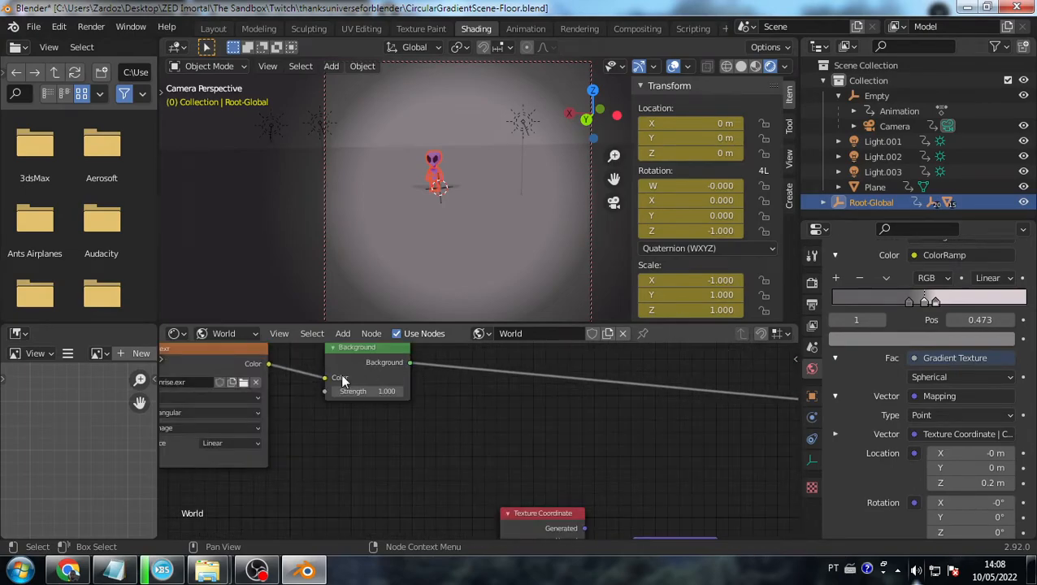
pyautogui.moveTo(343, 379); pyautogui.dragTo(360, 398, button='middle')
pyautogui.click(292, 391)
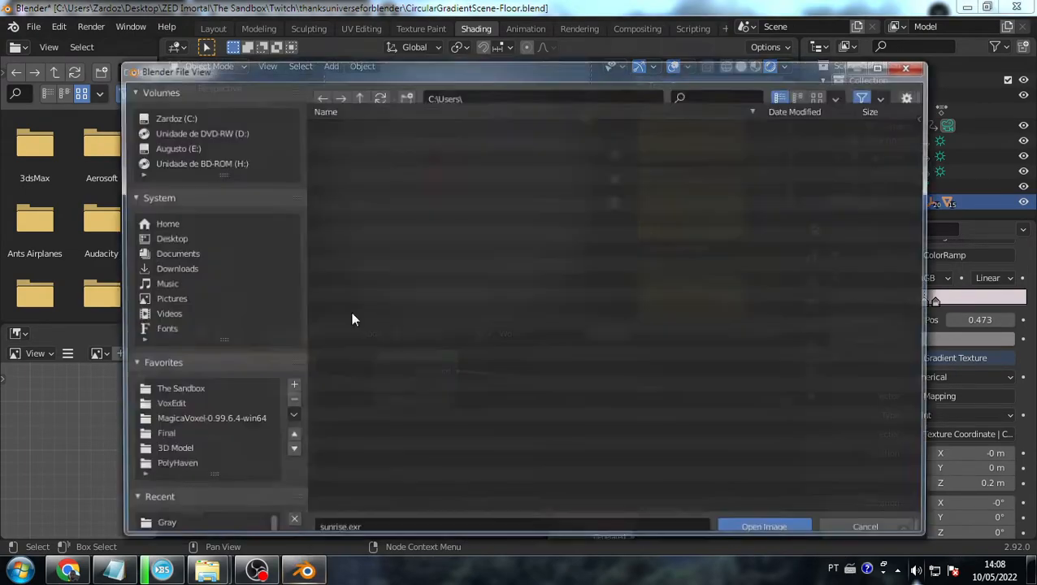
pyautogui.click(912, 65)
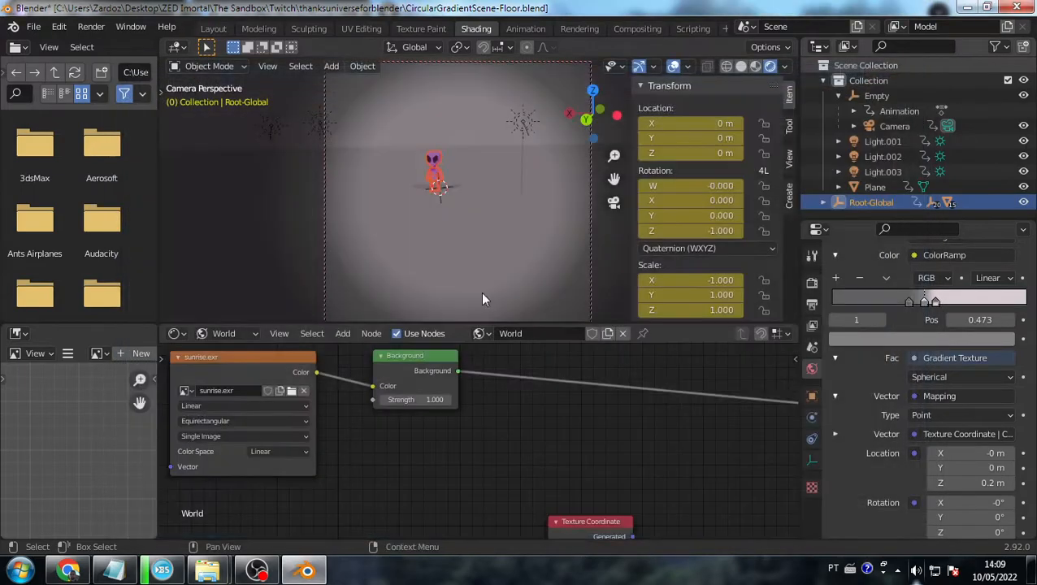
pyautogui.click(438, 364)
pyautogui.press('Delete')
pyautogui.scroll(-2, 438, 371)
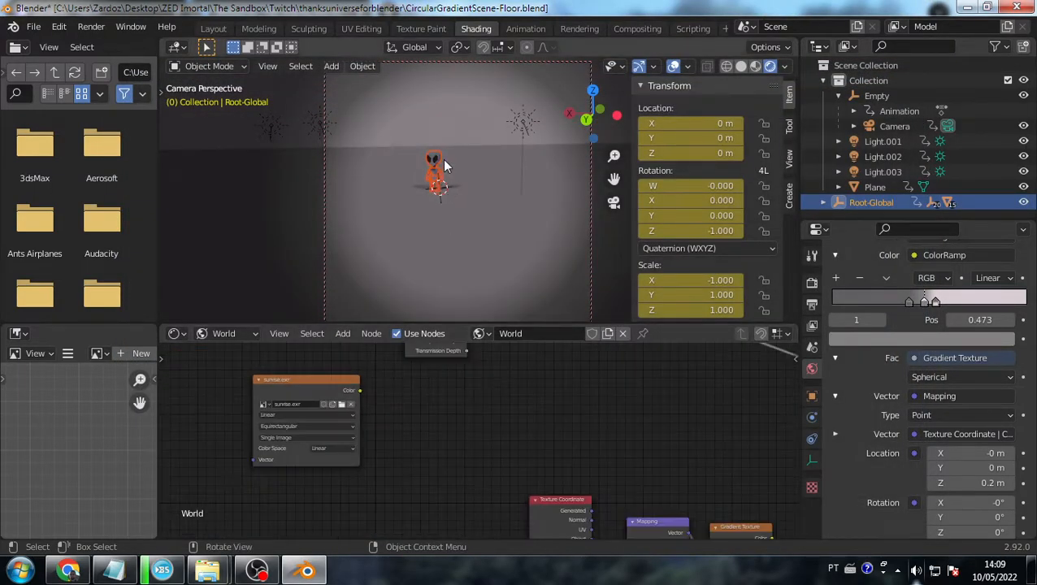
pyautogui.scroll(5, 442, 158)
# - Look around the scene, then return to the camera view centred on the alien
pyautogui.press('KP_0')
pyautogui.moveTo(431, 172); pyautogui.dragTo(522, 167, button='middle')
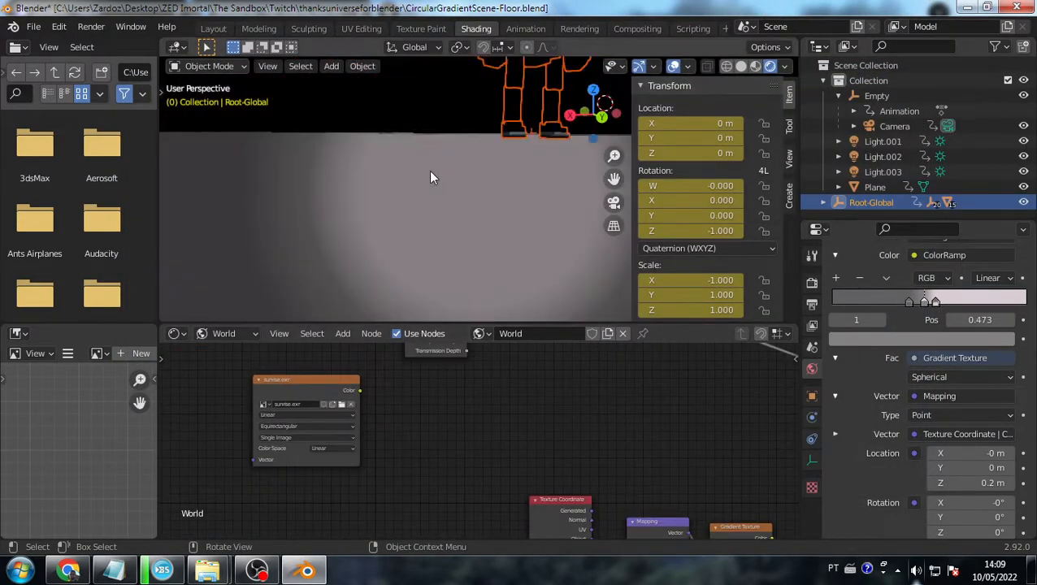
pyautogui.scroll(-1, 522, 167)
pyautogui.press('KP_0')
pyautogui.moveTo(518, 131); pyautogui.dragTo(520, 136, button='middle')
pyautogui.keyDown('shift'); pyautogui.moveTo(481, 190); pyautogui.dragTo(500, 241, button='middle'); pyautogui.keyUp('shift')
pyautogui.scroll(-1, 500, 240)
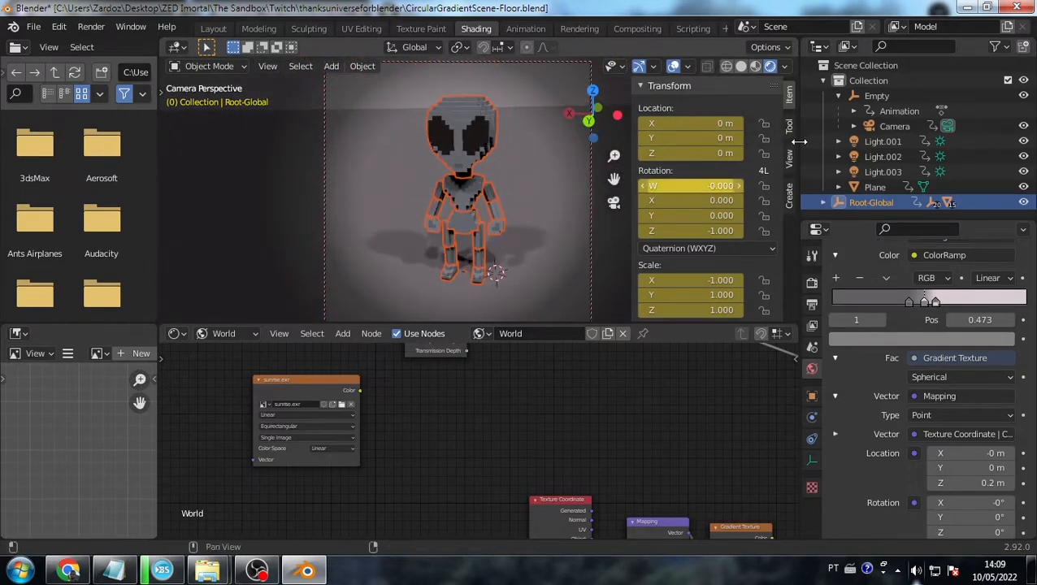
# - Rotate the camera's parent Empty to 22.9° on Z
pyautogui.click(964, 96)
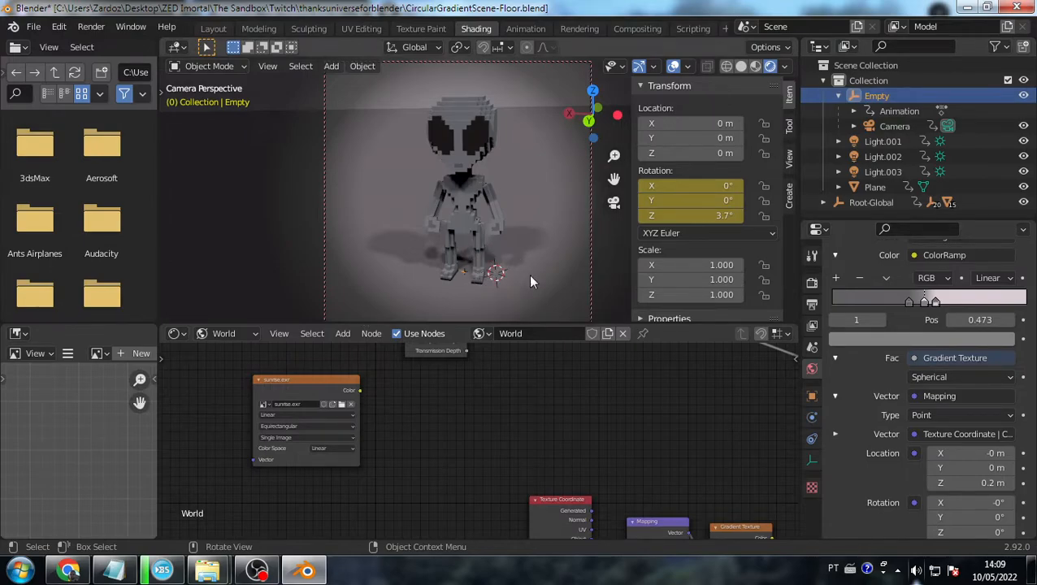
pyautogui.click(881, 127)
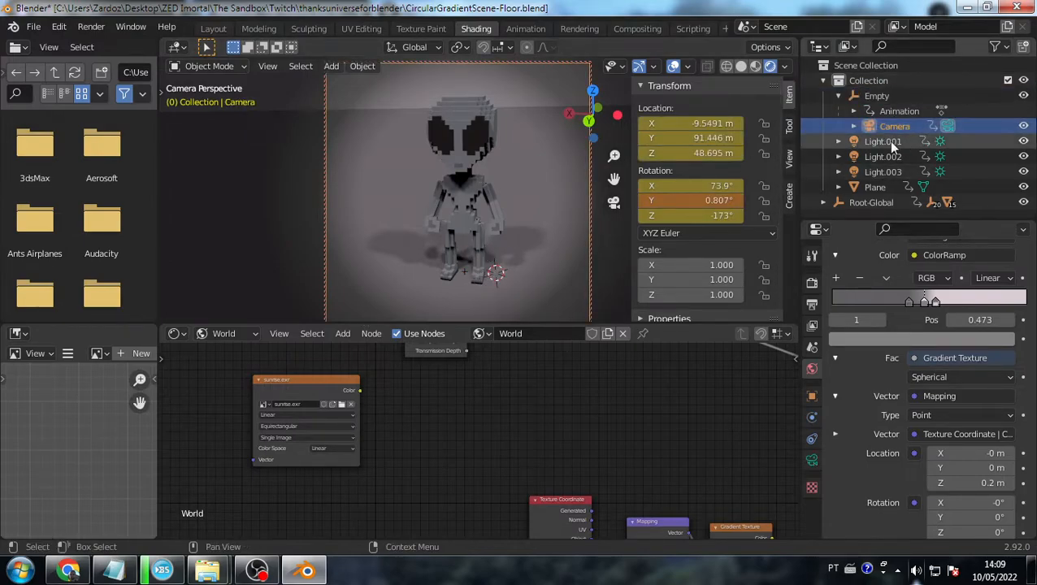
pyautogui.click(878, 96)
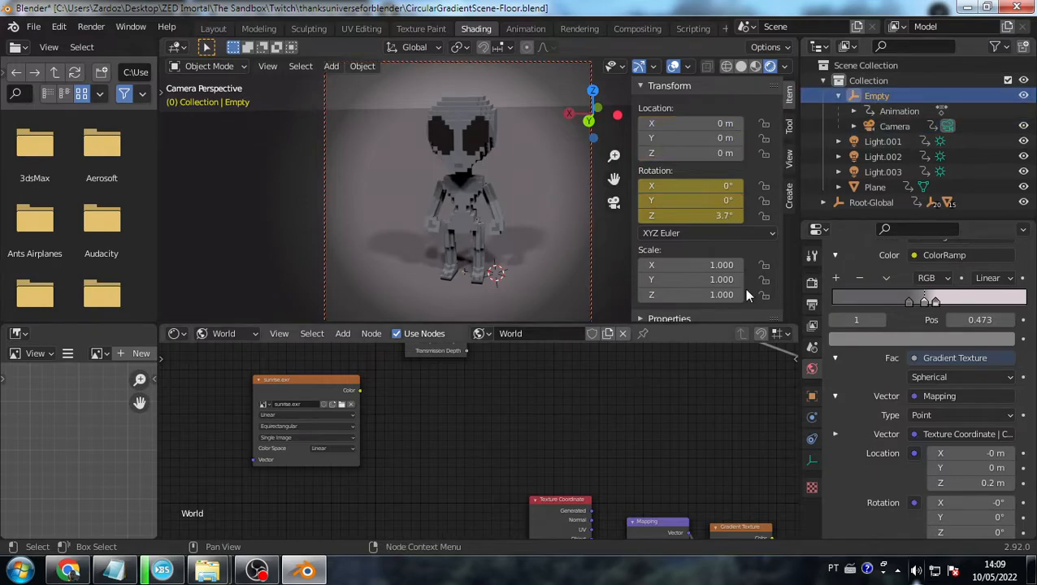
pyautogui.moveTo(691, 216); pyautogui.dragTo(735, 216)
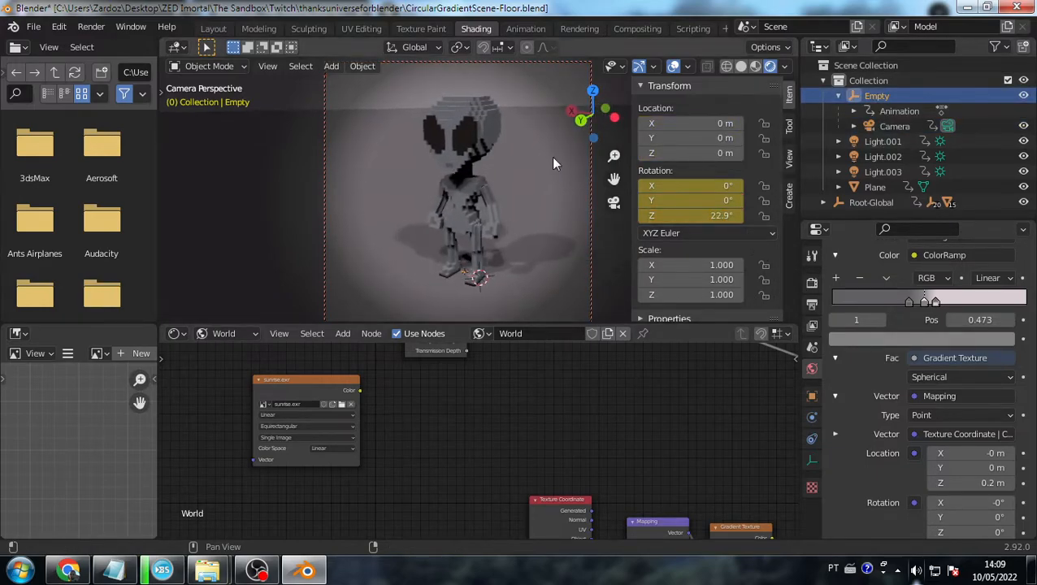
pyautogui.click(518, 31)
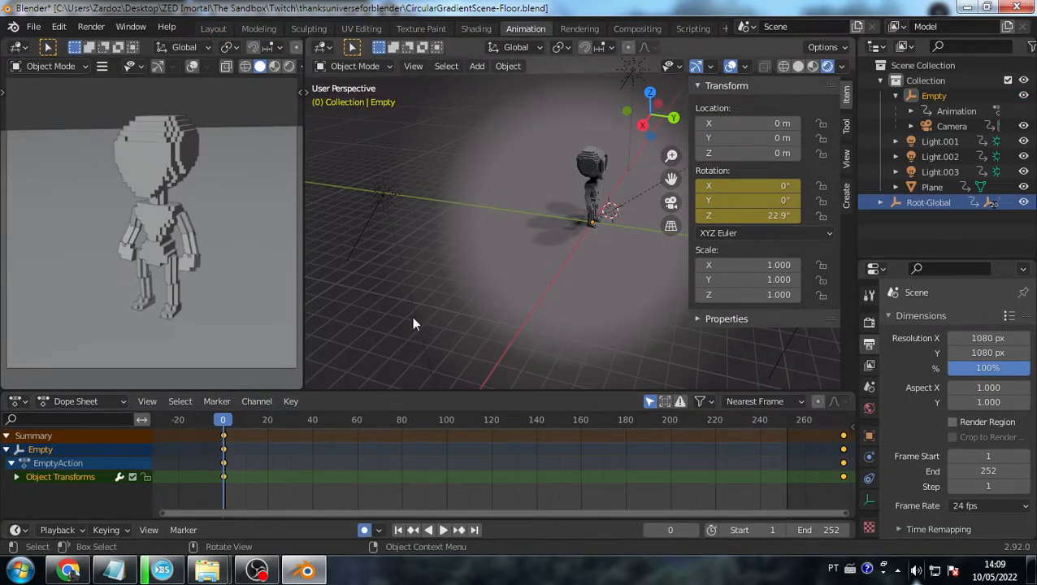
# - Select the floor Plane and scrub its current animation through the camera view
pyautogui.press('KP_Decimal')
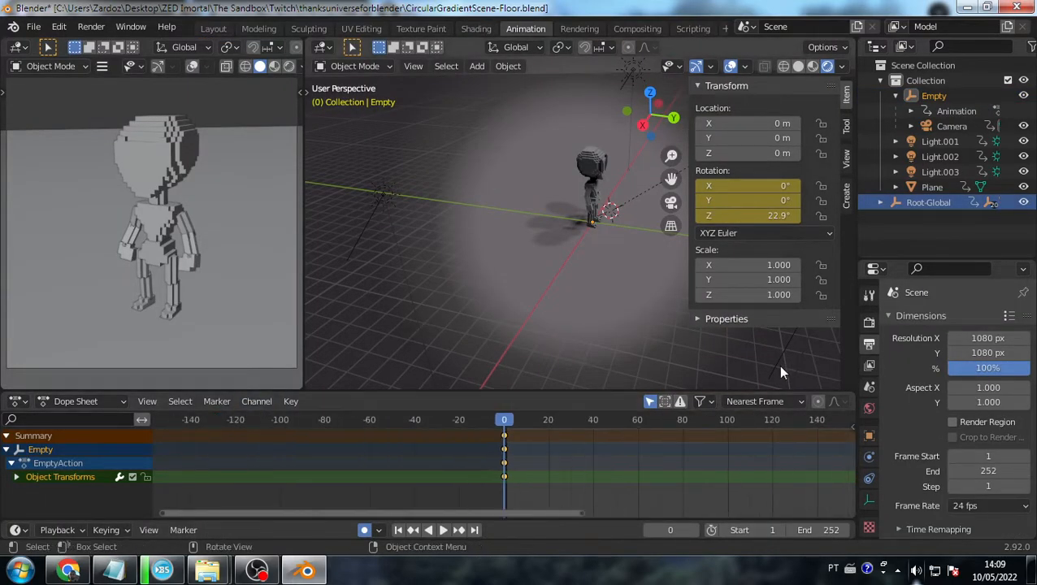
pyautogui.click(552, 235)
pyautogui.press('KP_0')
pyautogui.moveTo(527, 513); pyautogui.dragTo(723, 502)
pyautogui.scroll(-4, 678, 446)
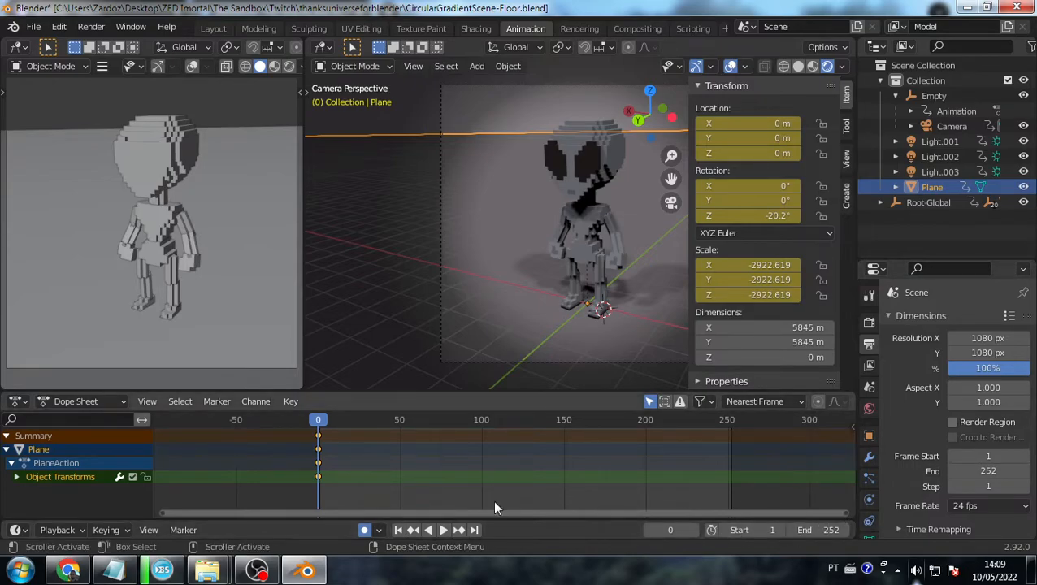
pyautogui.moveTo(317, 423)
pyautogui.mouseDown()
pyautogui.moveTo(482, 419)
pyautogui.moveTo(311, 425)
pyautogui.mouseUp()
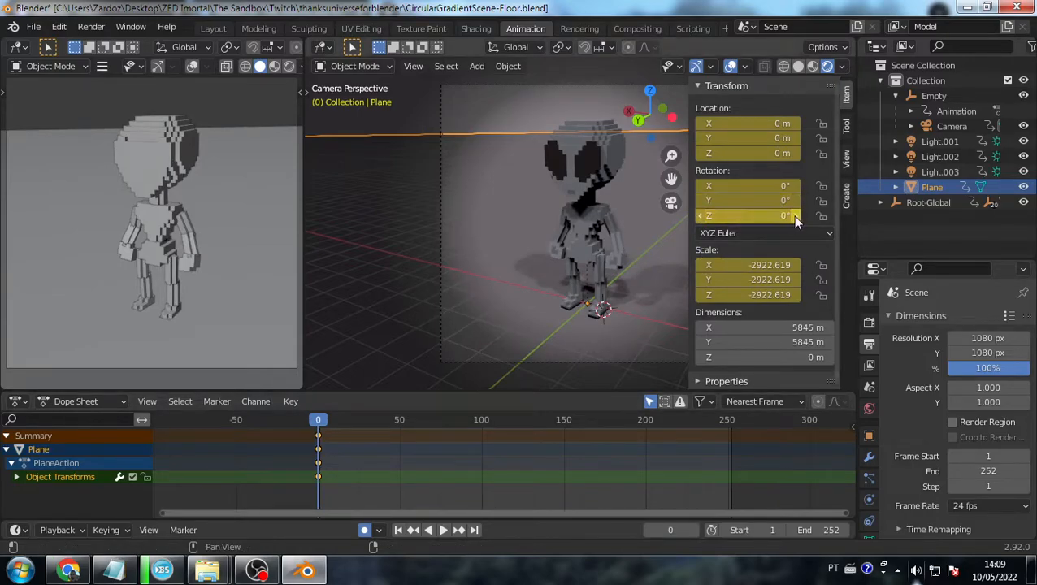
# - Replace the Plane's Z rotation keyframe, key 360° at frame 250, and play the spin
pyautogui.rightClick(792, 215)
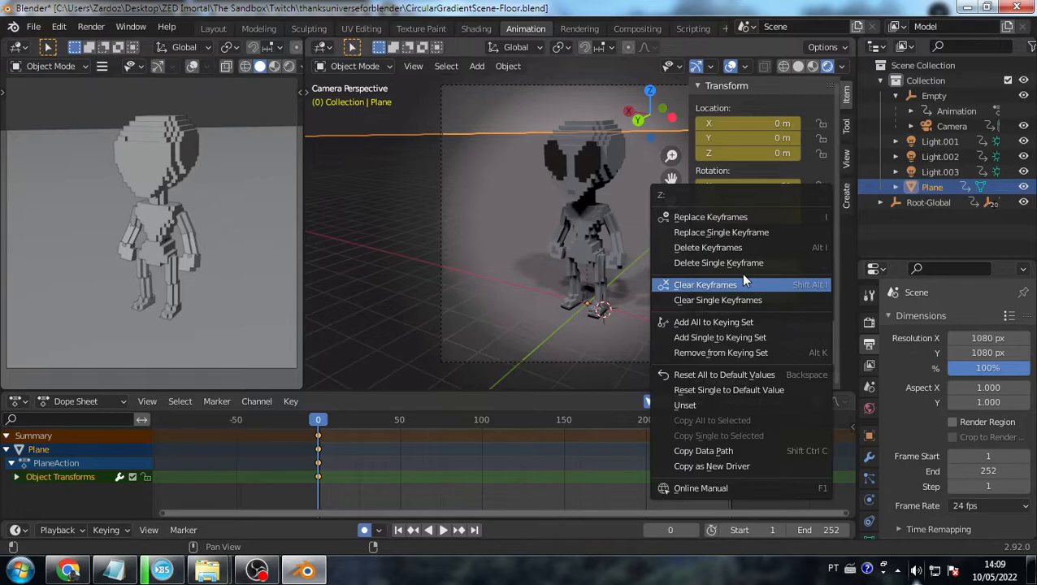
pyautogui.click(751, 216)
pyautogui.moveTo(314, 420); pyautogui.dragTo(725, 416)
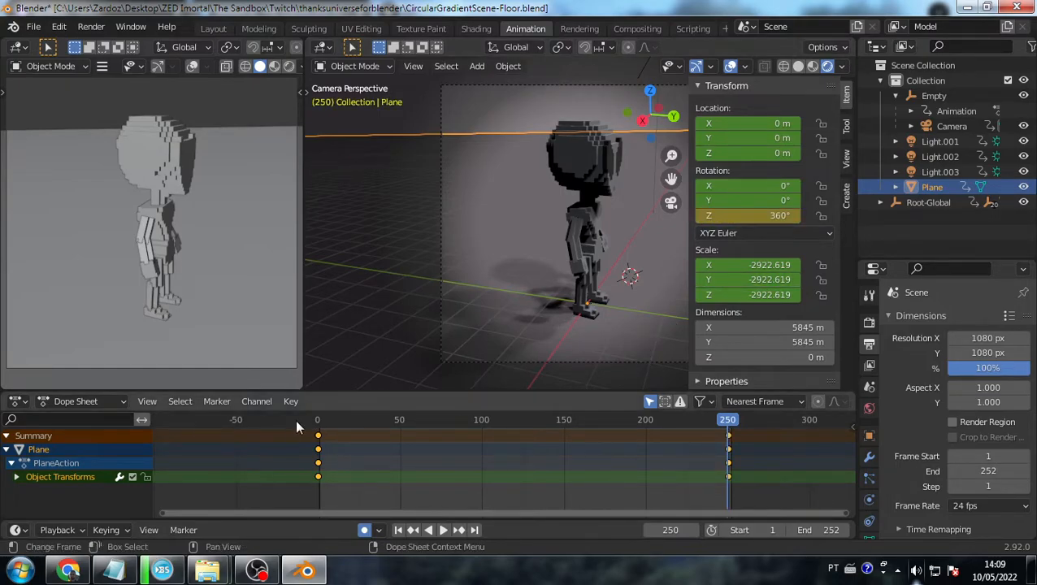
pyautogui.click(320, 420)
pyautogui.press('space')
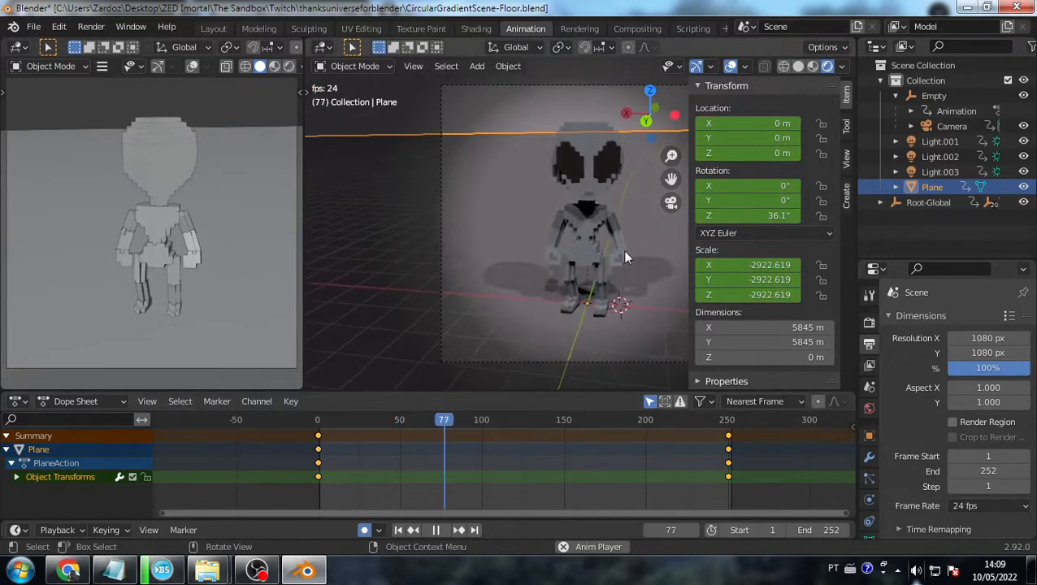
pyautogui.press('space')
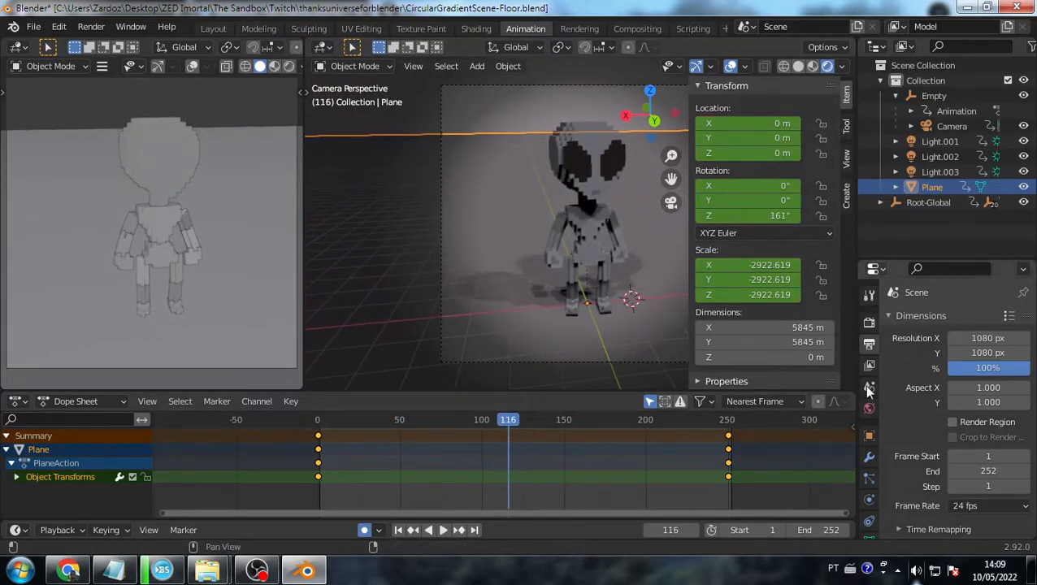
pyautogui.moveTo(521, 419); pyautogui.dragTo(294, 415)
# - Select the Root-Global hierarchy, make its Idle 01 keys cyclic, and play the loop
pyautogui.click(921, 206)
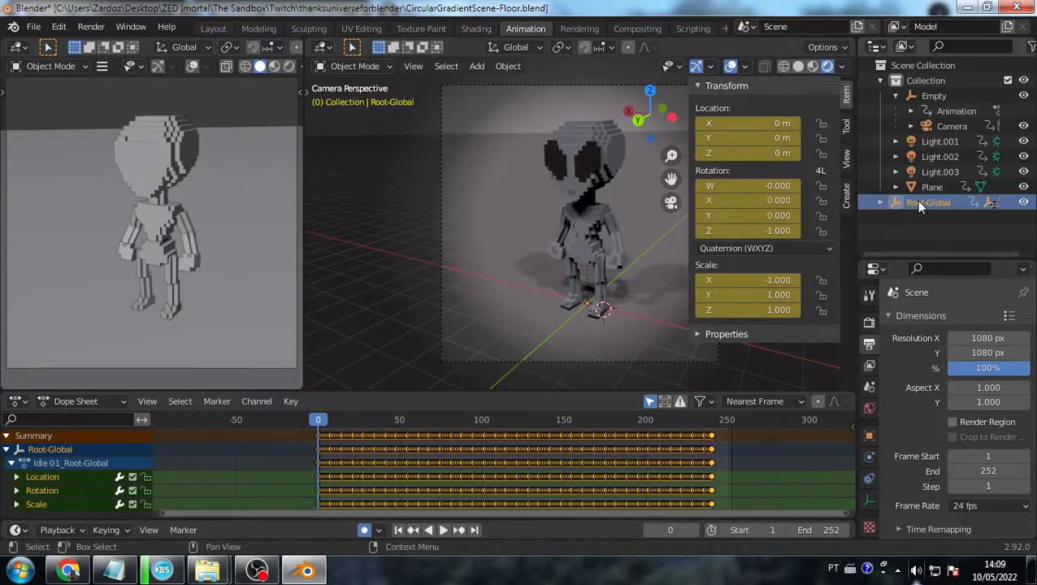
pyautogui.rightClick(915, 204)
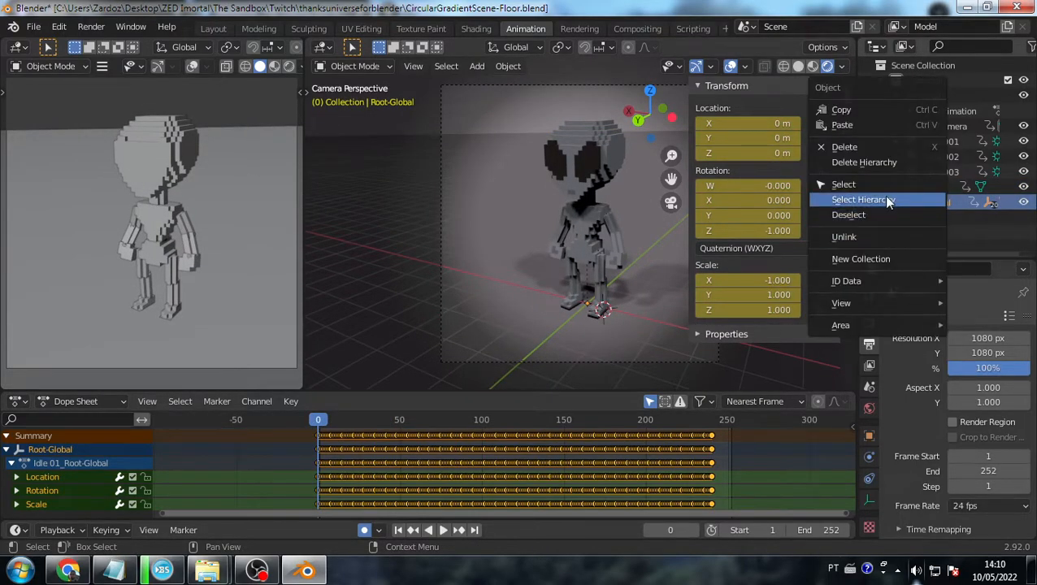
pyautogui.click(885, 201)
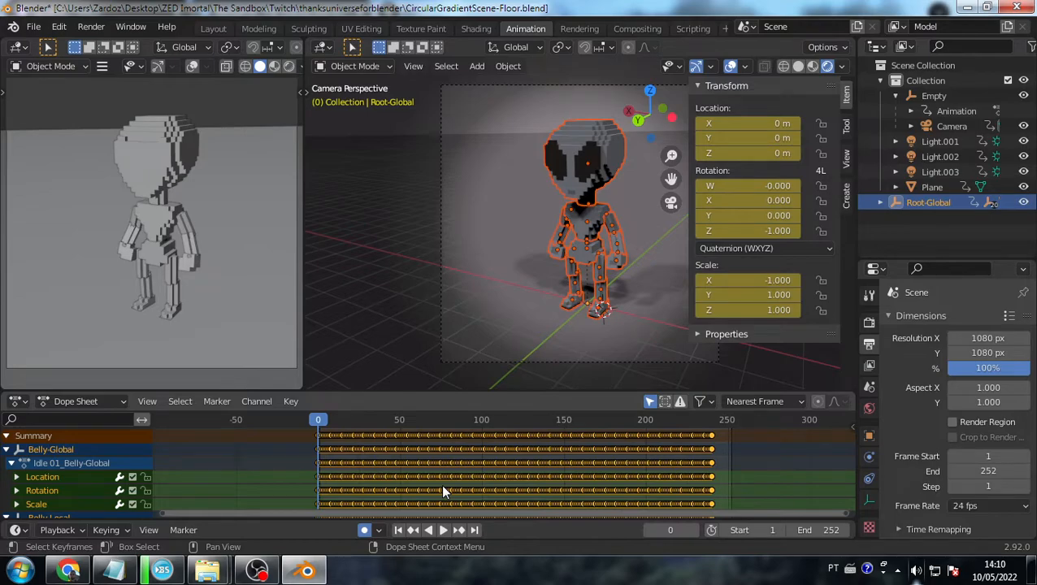
pyautogui.hotkey('shift', 'e')
pyautogui.click(399, 483)
pyautogui.press('space')
pyautogui.click(637, 237)
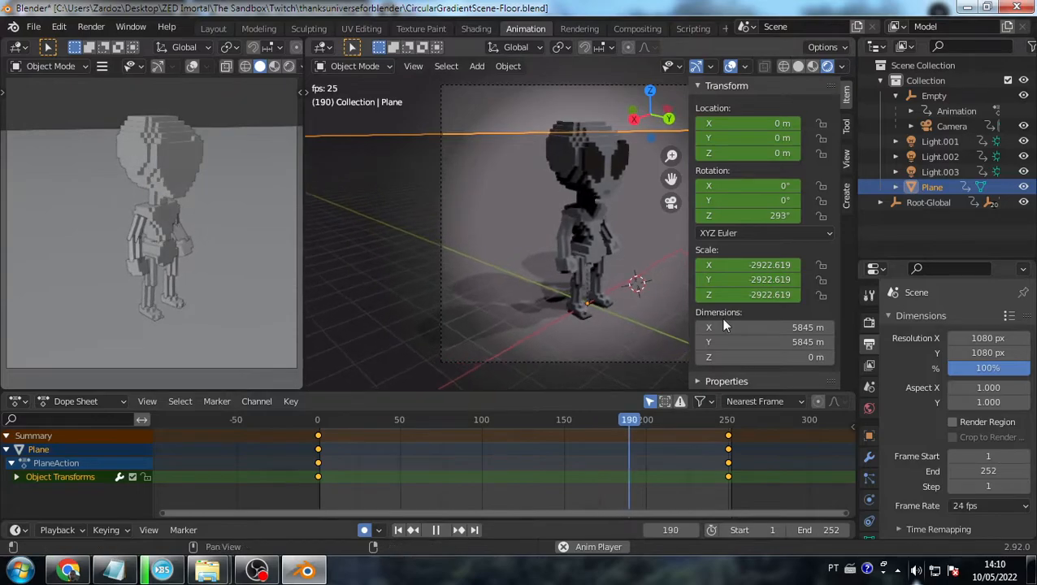
pyautogui.moveTo(667, 421); pyautogui.dragTo(288, 394)
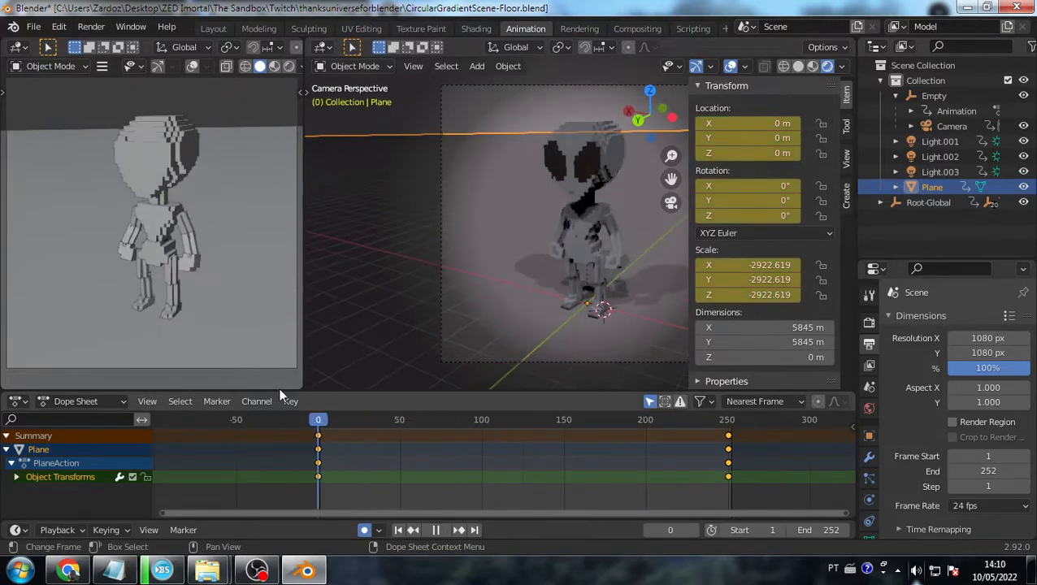
pyautogui.click(956, 127)
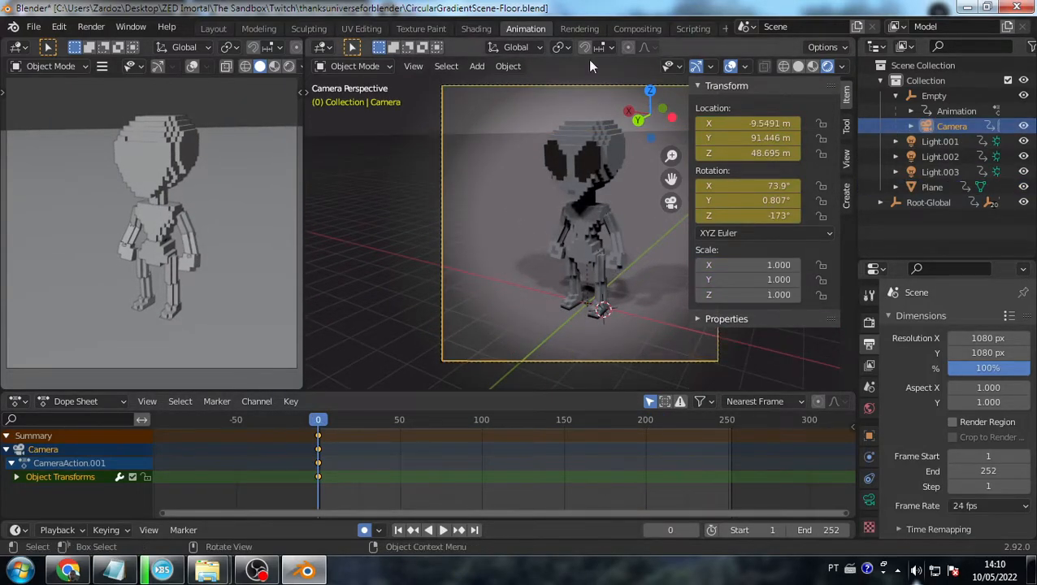
pyautogui.moveTo(322, 421); pyautogui.dragTo(234, 424)
pyautogui.moveTo(319, 421); pyautogui.dragTo(570, 420)
pyautogui.moveTo(550, 261); pyautogui.dragTo(556, 303, button='middle')
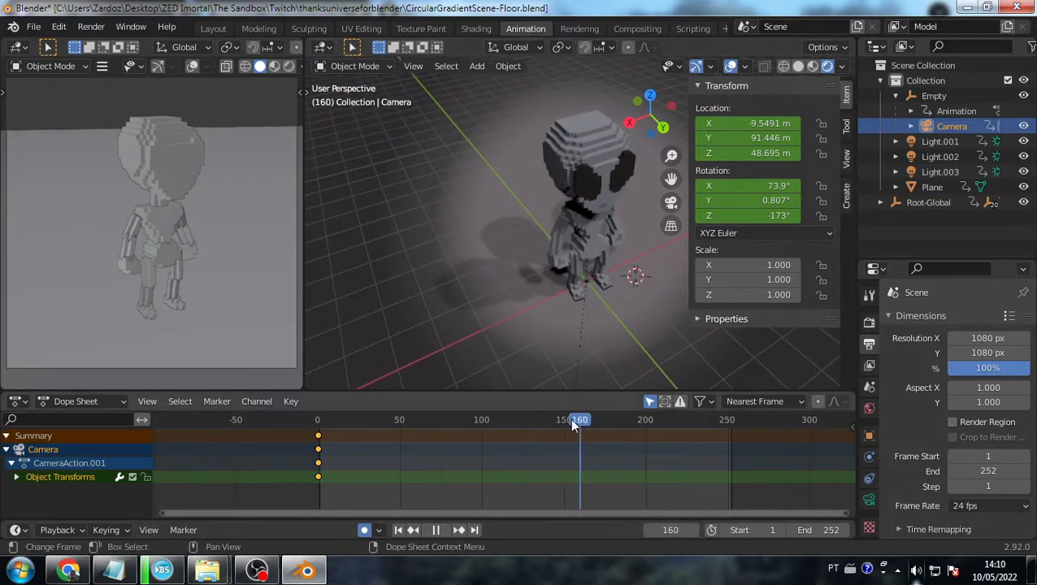
pyautogui.click(933, 96)
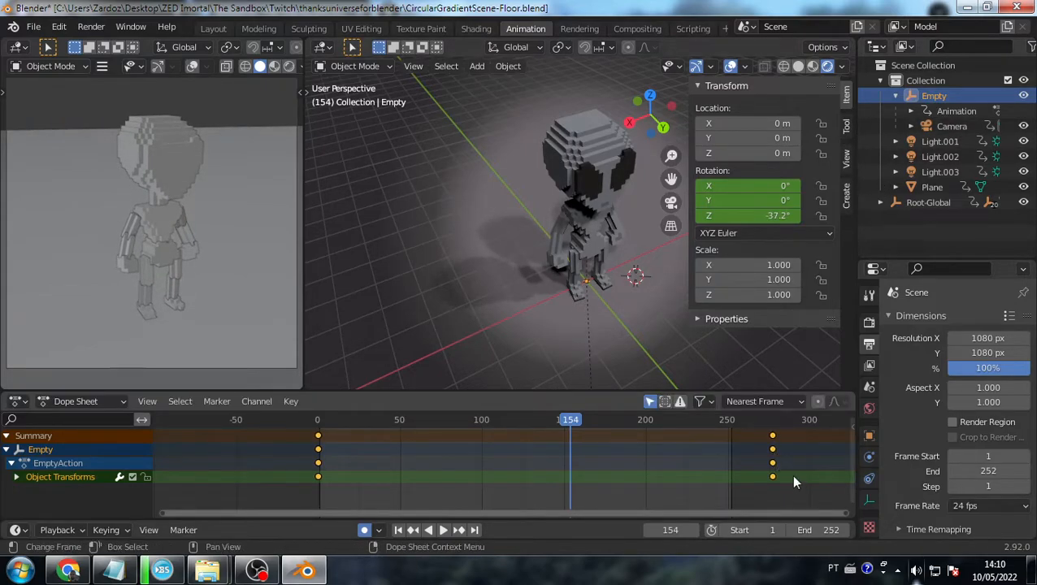
pyautogui.click(774, 462)
pyautogui.click(952, 126)
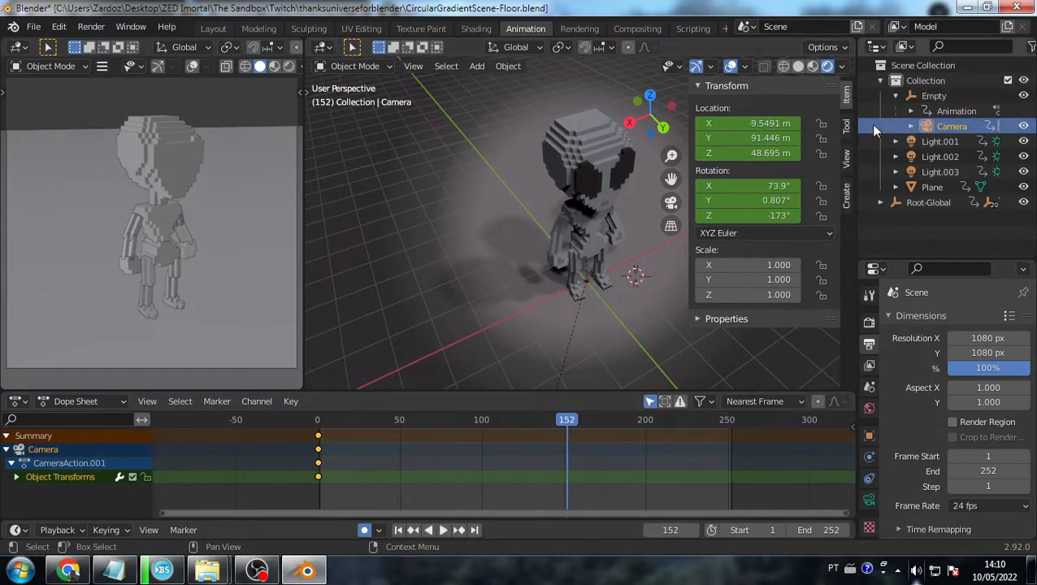
# - Insert camera keyframes at frame 152 and play the animation to check them
pyautogui.press('n')
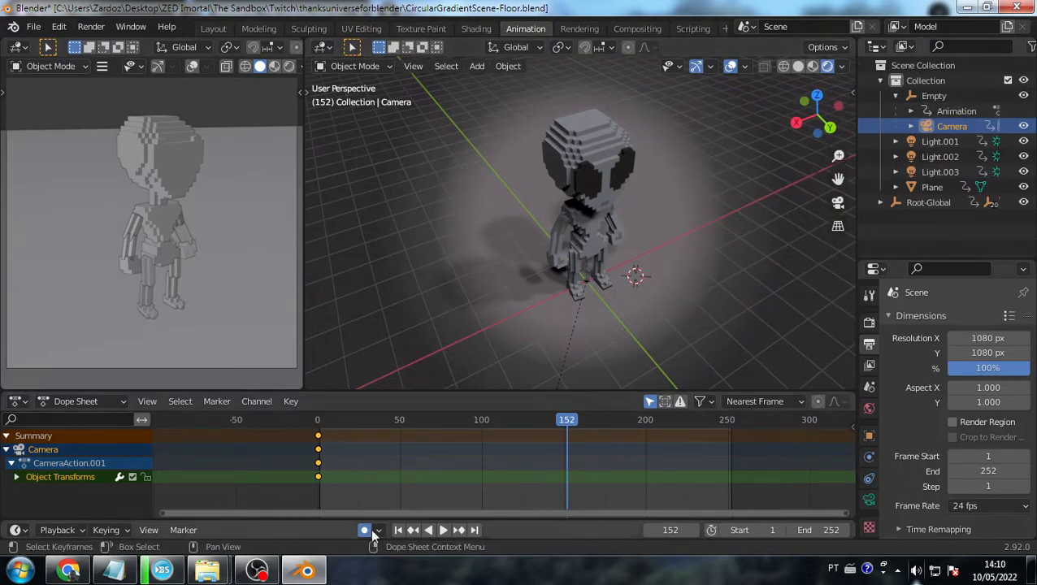
pyautogui.rightClick(560, 435)
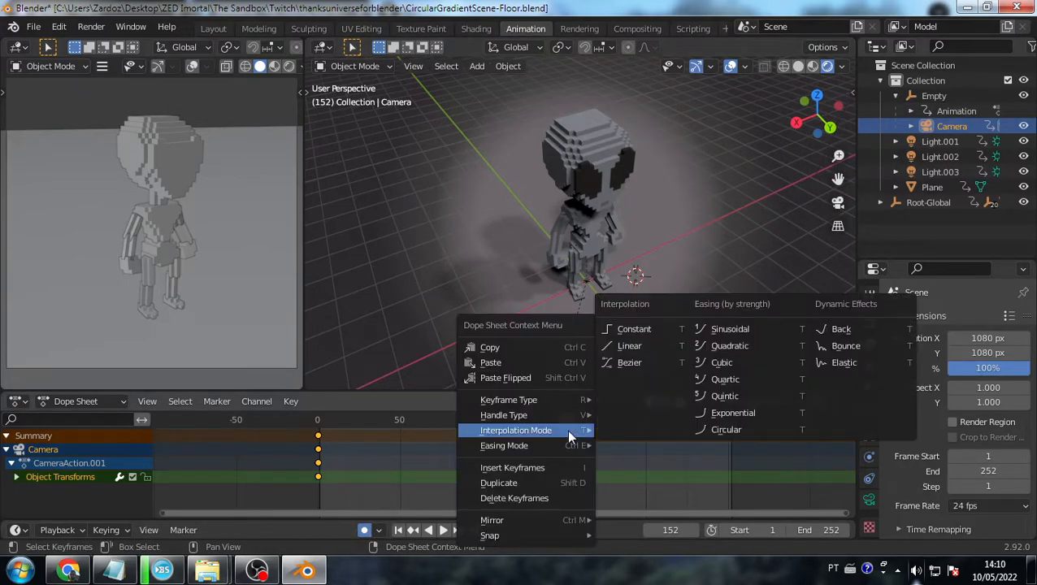
pyautogui.moveTo(536, 432)
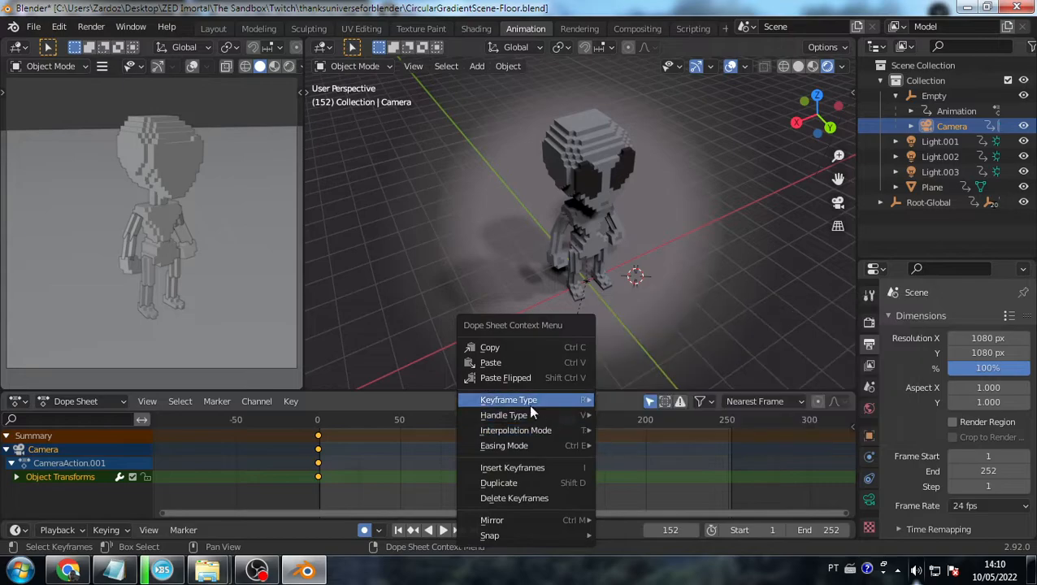
pyautogui.click(512, 468)
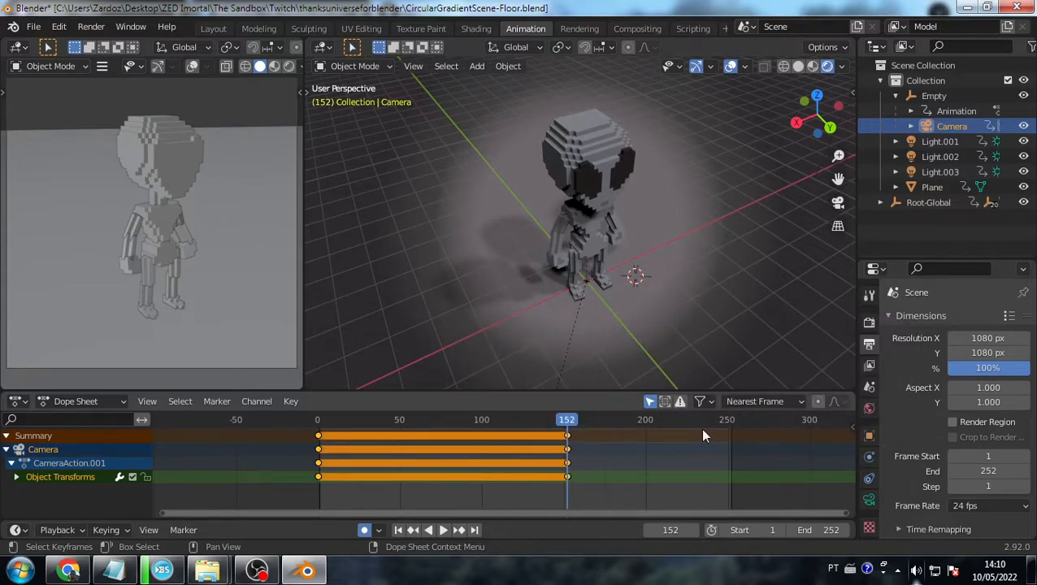
pyautogui.press('space')
pyautogui.click(323, 421)
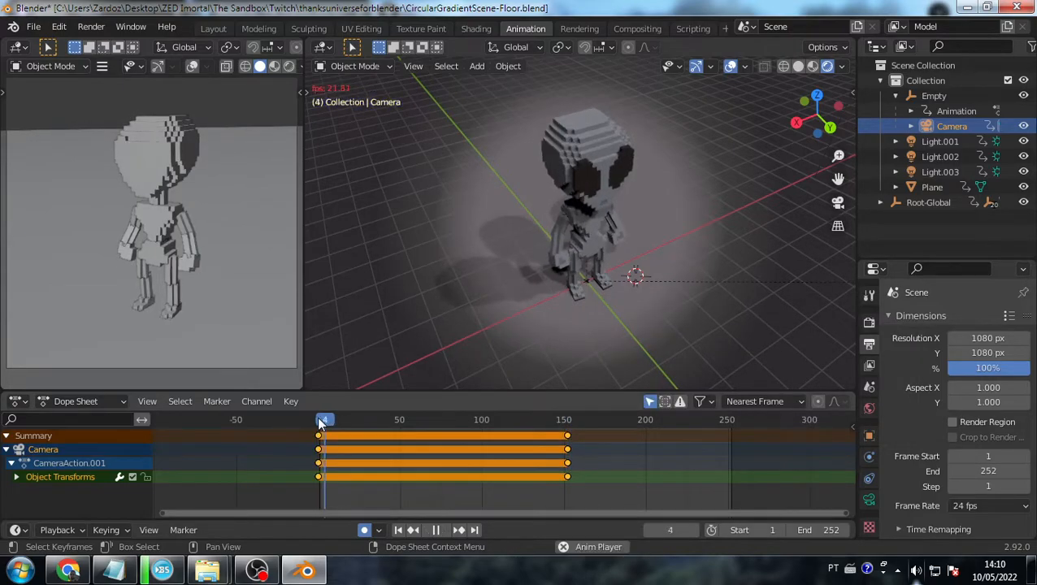
pyautogui.press('space')
pyautogui.moveTo(501, 420); pyautogui.dragTo(661, 431, button='middle')
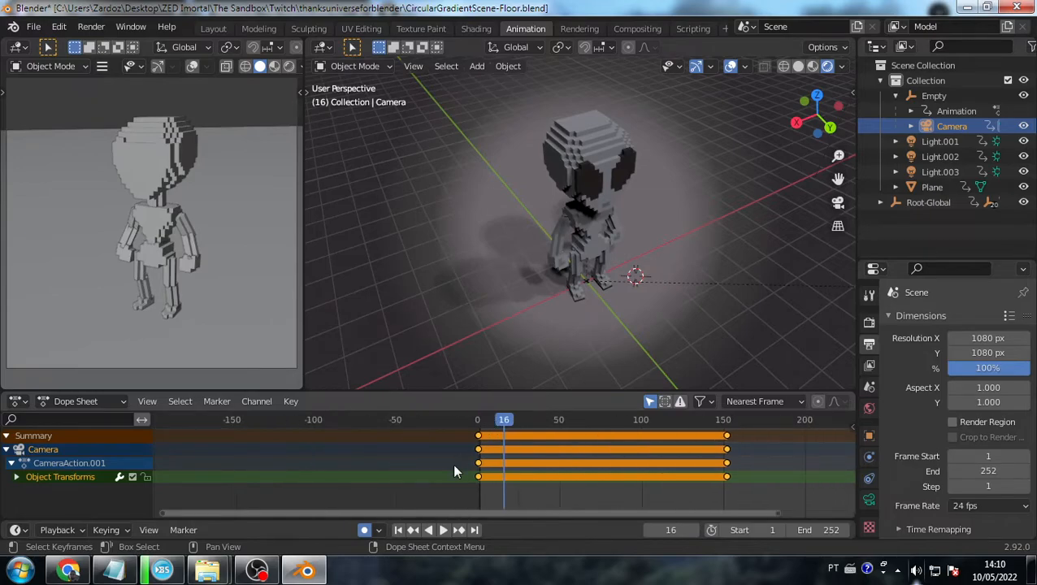
# - Select the floor Plane and delete all of its keyframes
pyautogui.click(515, 336)
pyautogui.press('KP_0')
pyautogui.click(478, 426)
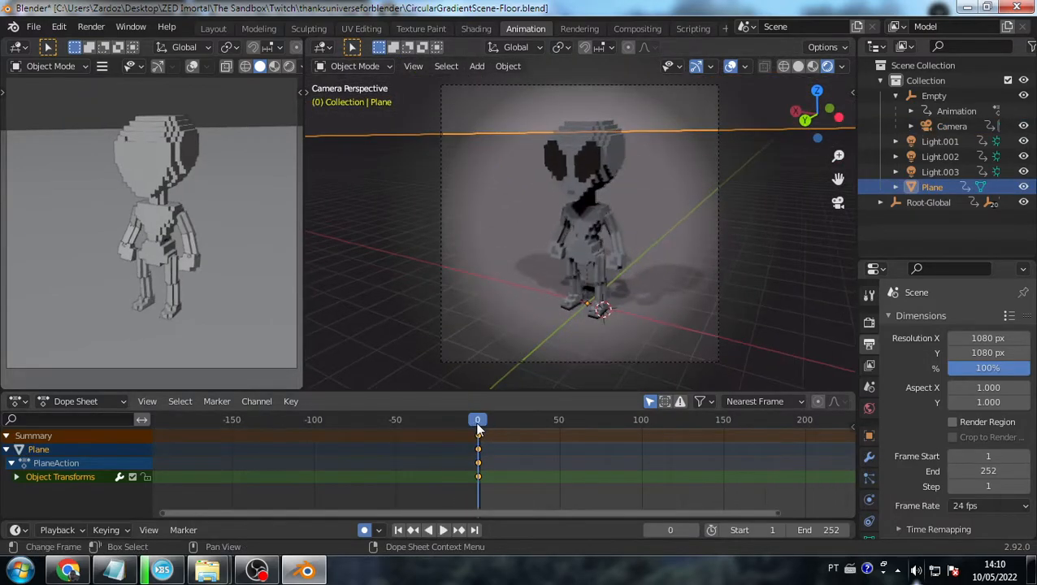
pyautogui.press('space')
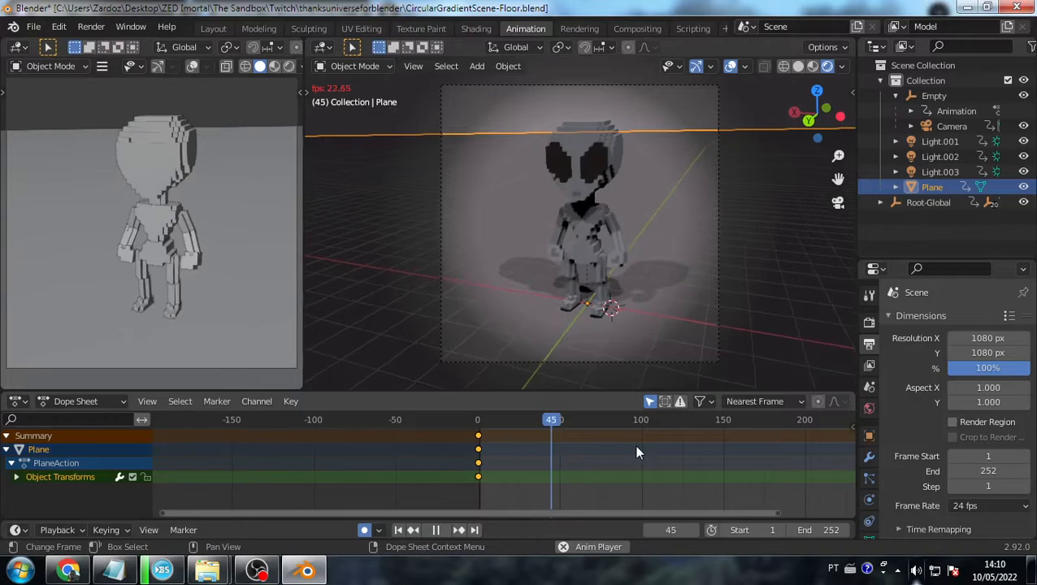
pyautogui.scroll(-4, 637, 447)
pyautogui.moveTo(687, 514)
pyautogui.mouseDown()
pyautogui.moveTo(629, 515)
pyautogui.moveTo(700, 510)
pyautogui.mouseUp()
pyautogui.press('space')
pyautogui.press('x')
pyautogui.click(707, 499)
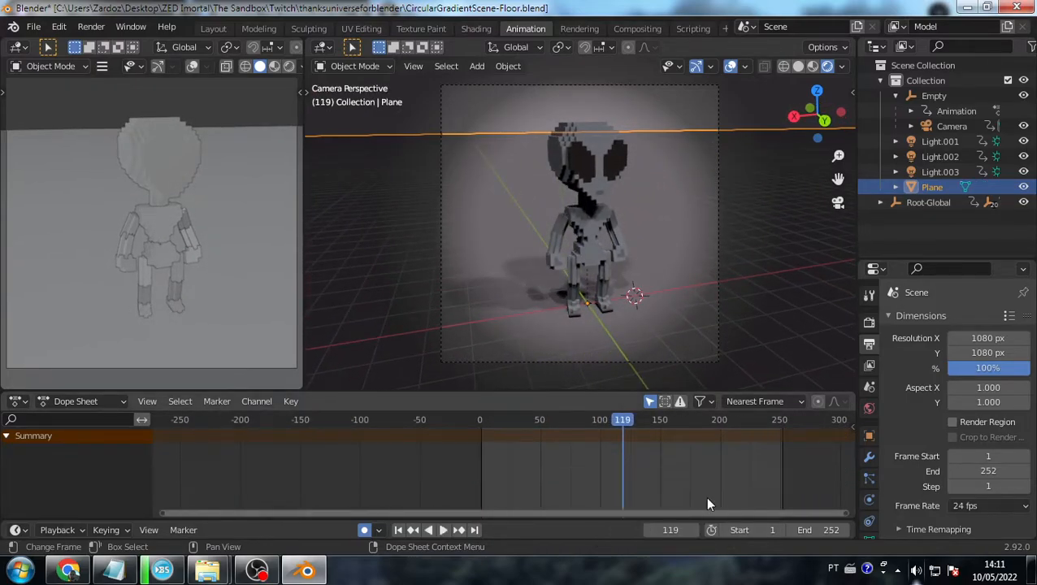
# - Switch away from Blender and back, then select the Empty to view its keyframes
pyautogui.hotkey('alt', 'Tab')
pyautogui.hotkey('alt', 'Tab')
pyautogui.hotkey('alt', 'Tab')
pyautogui.hotkey('alt', 'Tab')
pyautogui.hotkey('alt', 'Tab')
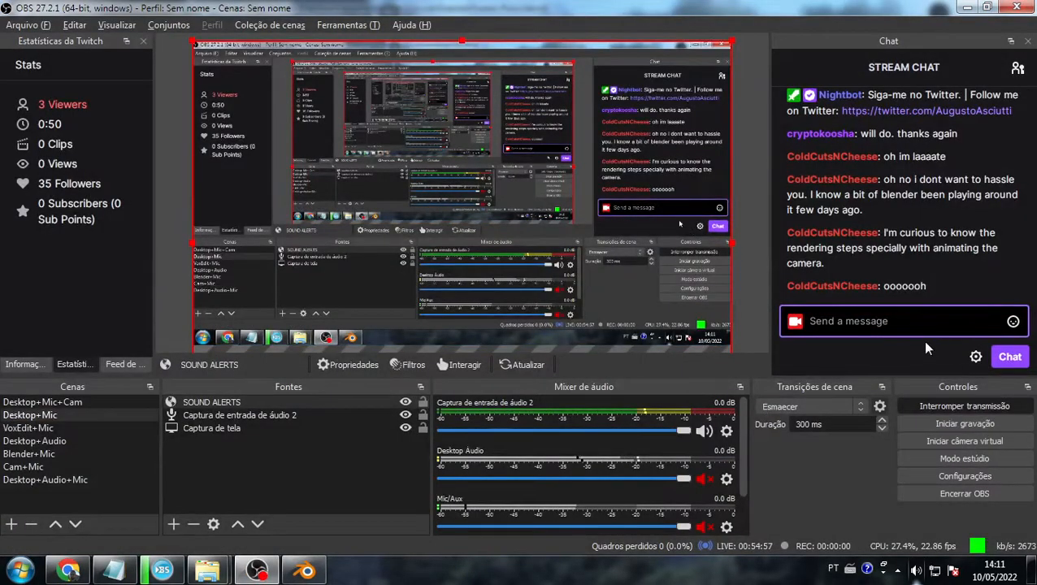
pyautogui.hotkey('alt', 'Tab')
pyautogui.click(922, 96)
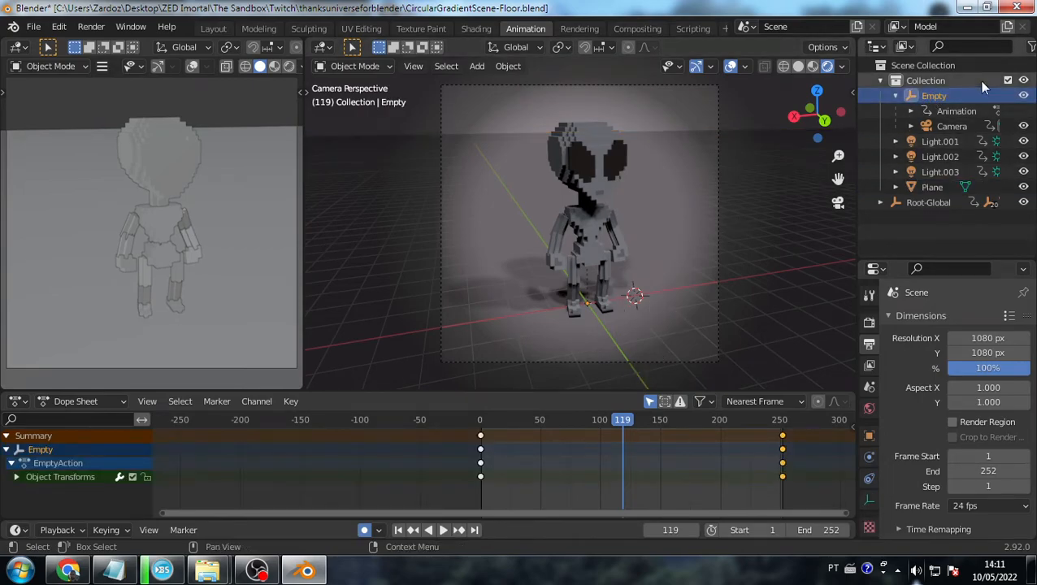
# - Delete the camera's last set of keyframes and replay the animation
pyautogui.click(939, 129)
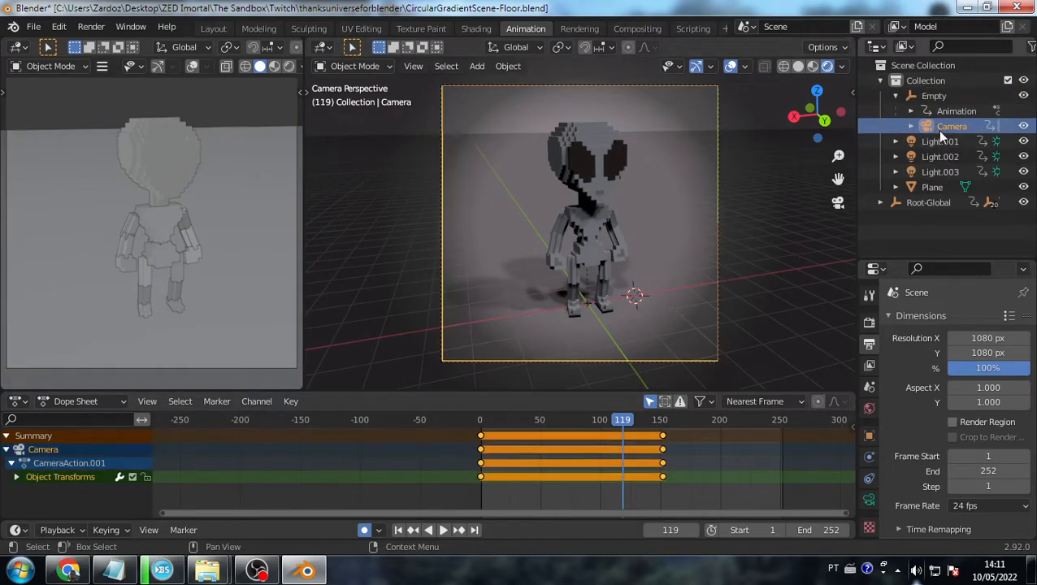
pyautogui.moveTo(626, 418); pyautogui.dragTo(459, 420)
pyautogui.click(664, 437)
pyautogui.press('Delete')
pyautogui.press('space')
pyautogui.press('Escape')
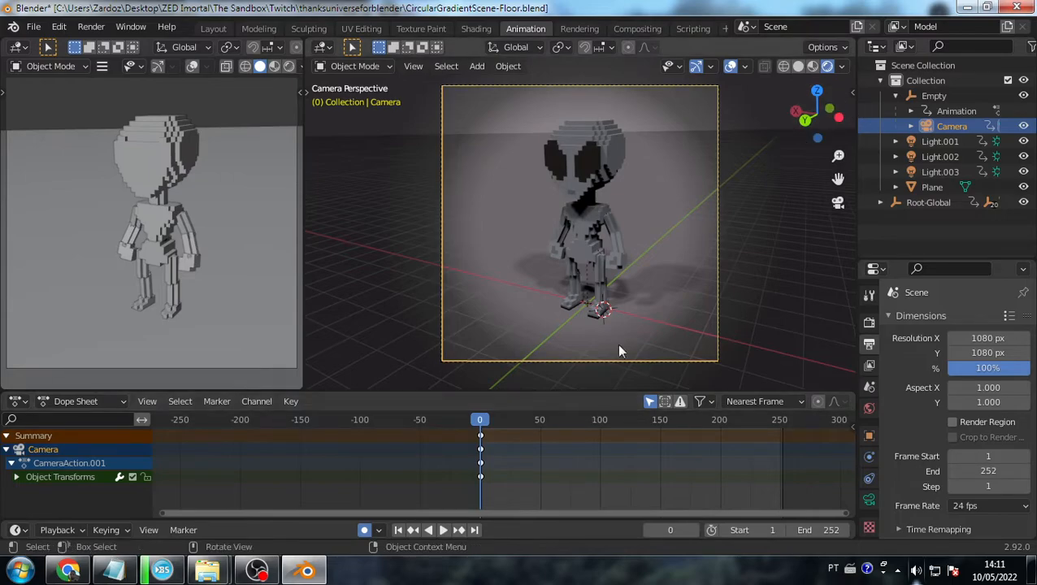
# - At frame 100, return to the camera view and check the Lock Camera to View setting
pyautogui.middleClick(578, 267)
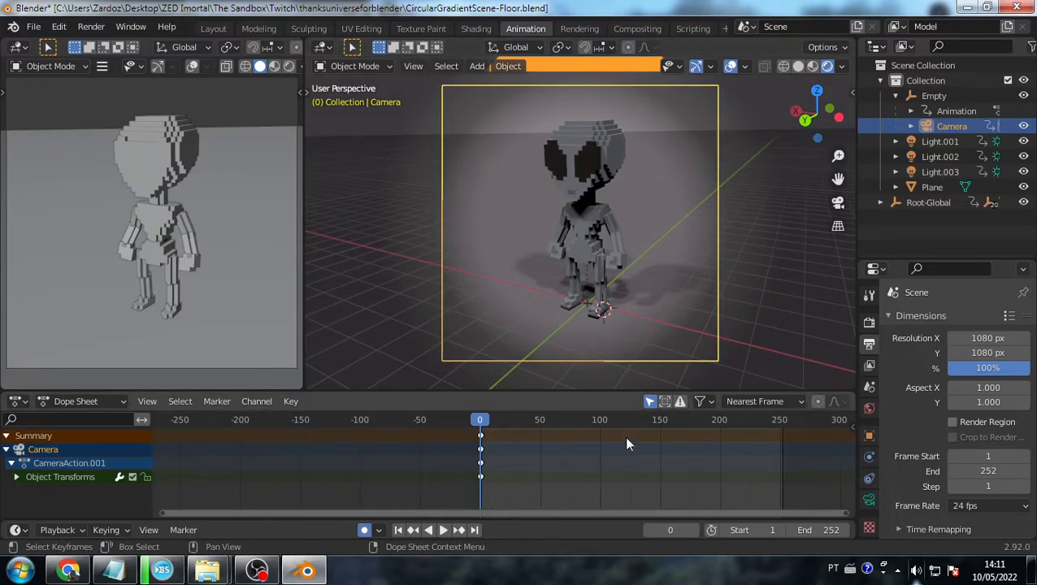
pyautogui.click(599, 419)
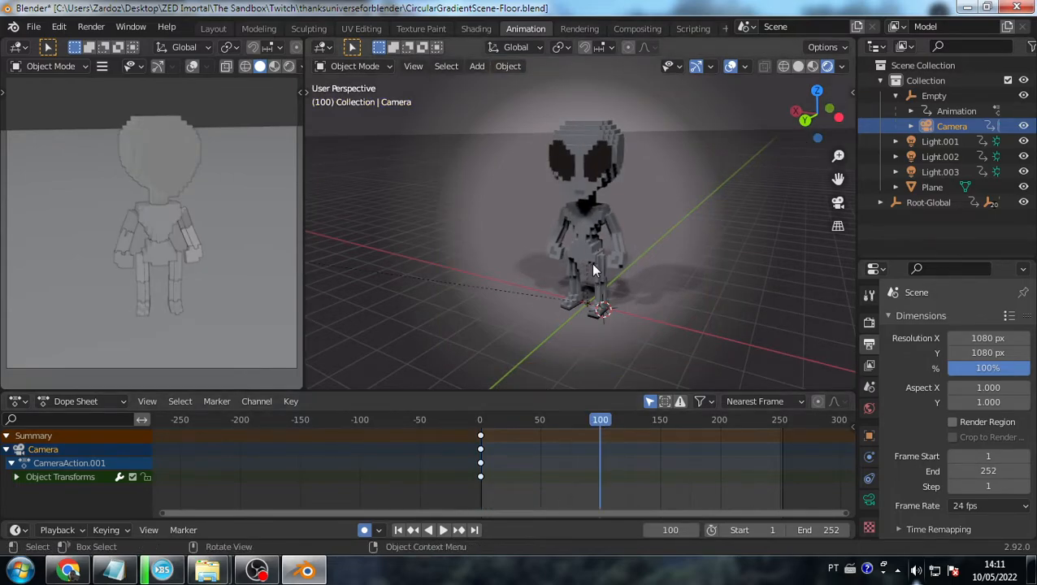
pyautogui.press('KP_0')
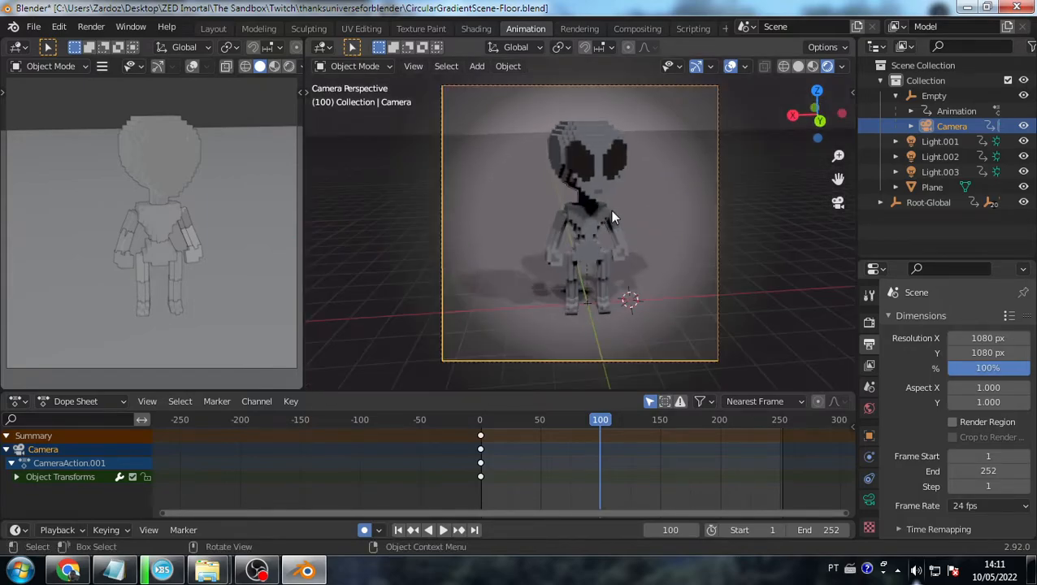
pyautogui.moveTo(694, 134); pyautogui.dragTo(627, 136, button='middle')
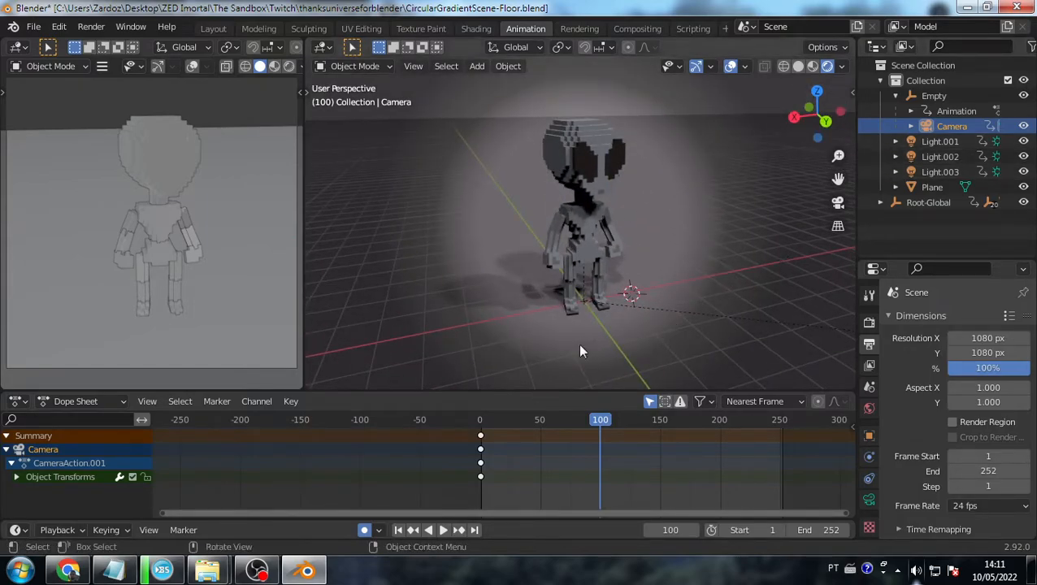
pyautogui.press('KP_0')
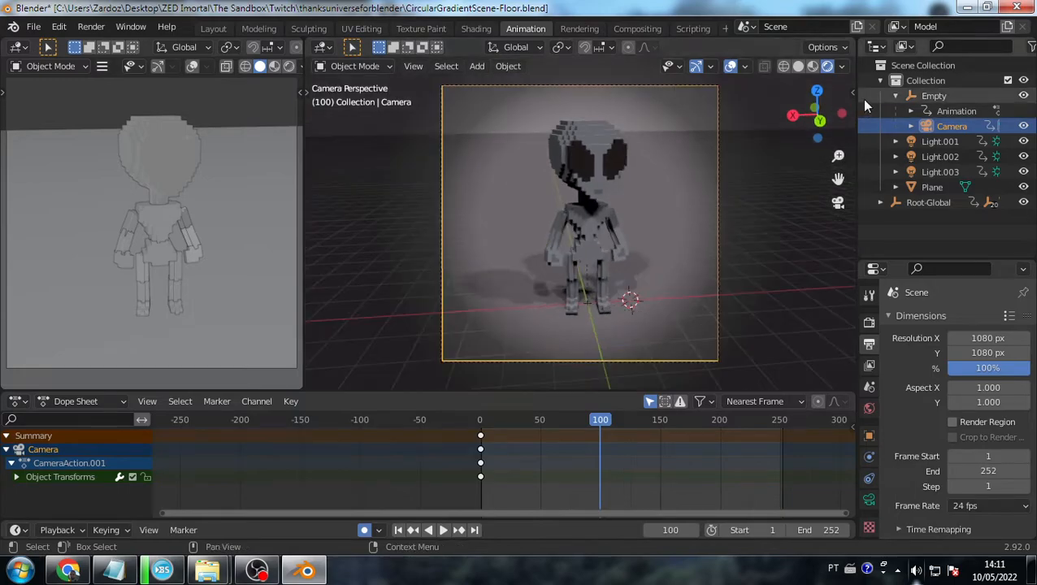
pyautogui.click(852, 93)
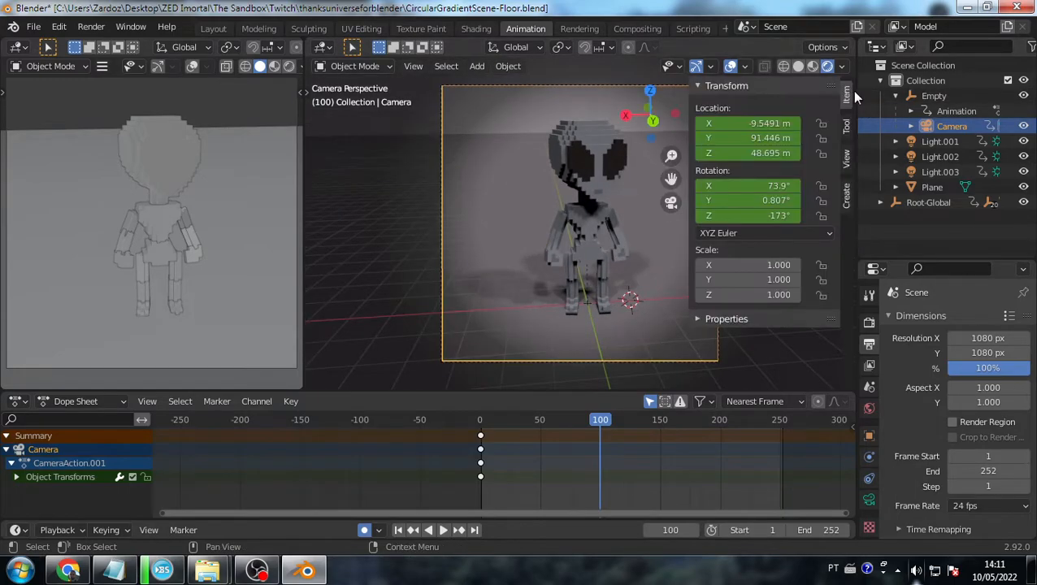
pyautogui.click(846, 160)
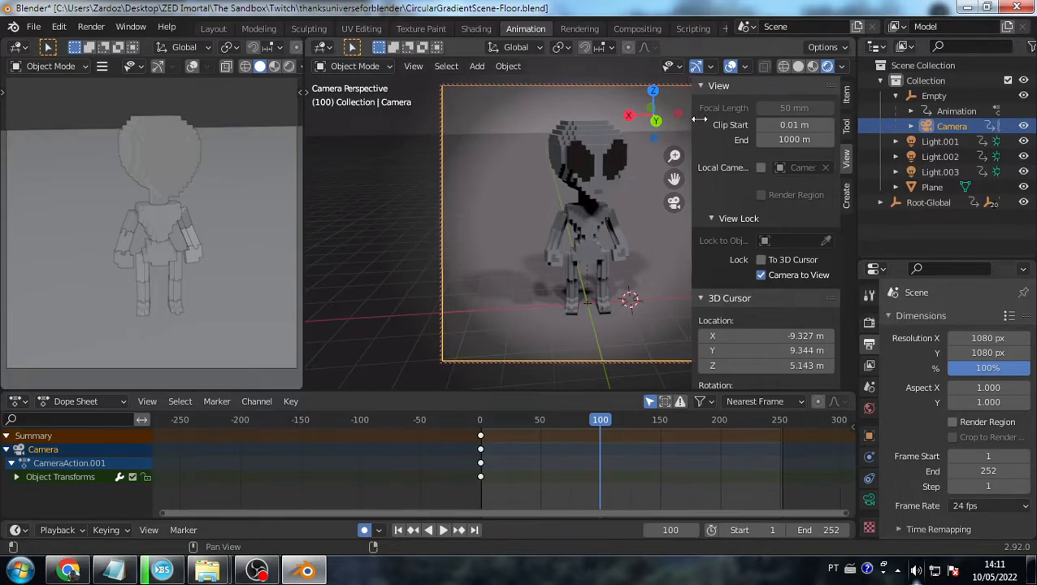
pyautogui.press('n')
# - Orbit the camera higher to look down on the alien, then preview from frame 0
pyautogui.moveTo(595, 202); pyautogui.dragTo(616, 272, button='middle')
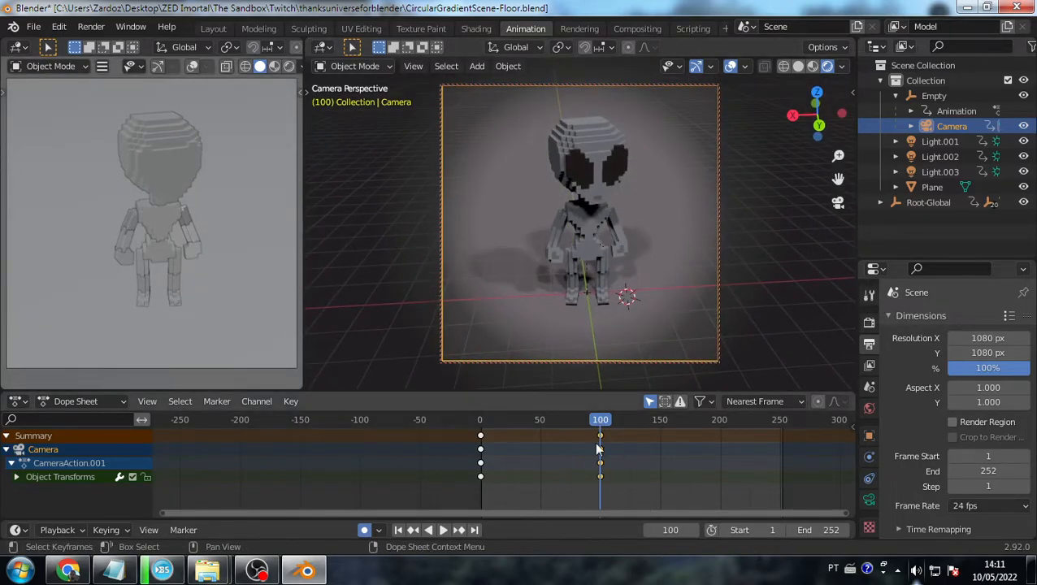
pyautogui.click(479, 421)
pyautogui.press('space')
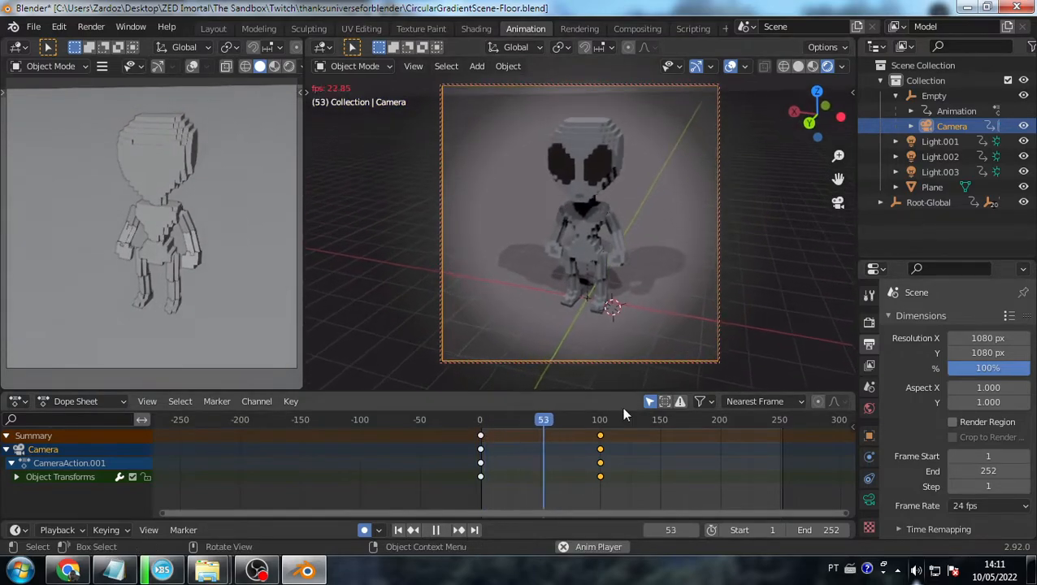
pyautogui.press('space')
pyautogui.moveTo(559, 420); pyautogui.dragTo(476, 419)
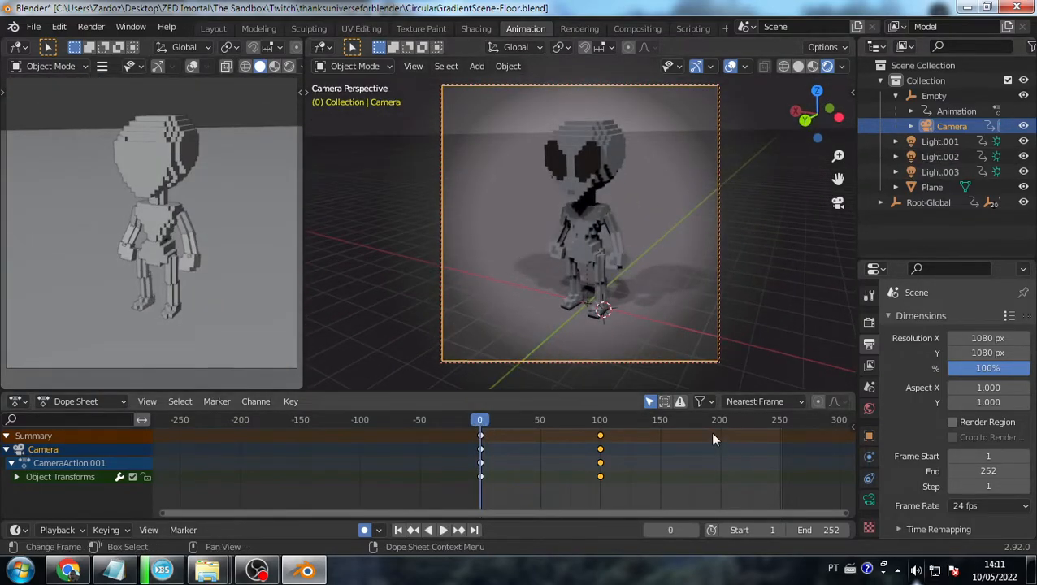
# - Pan the locked camera to reframe the alien at frame 99, then play the move from frame 0
pyautogui.click(599, 433)
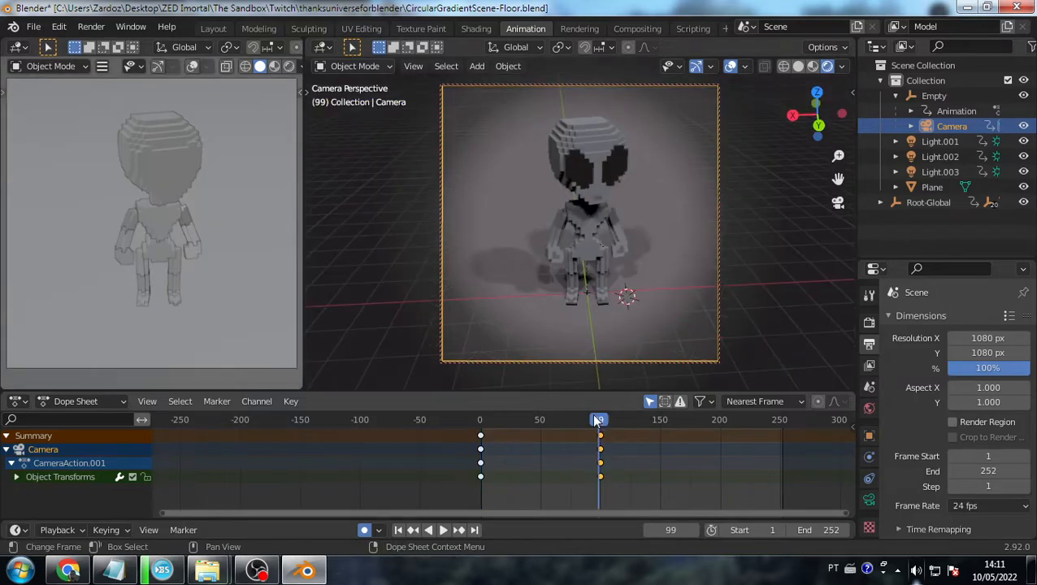
pyautogui.keyDown('shift'); pyautogui.moveTo(631, 285); pyautogui.dragTo(641, 241, button='middle'); pyautogui.keyUp('shift')
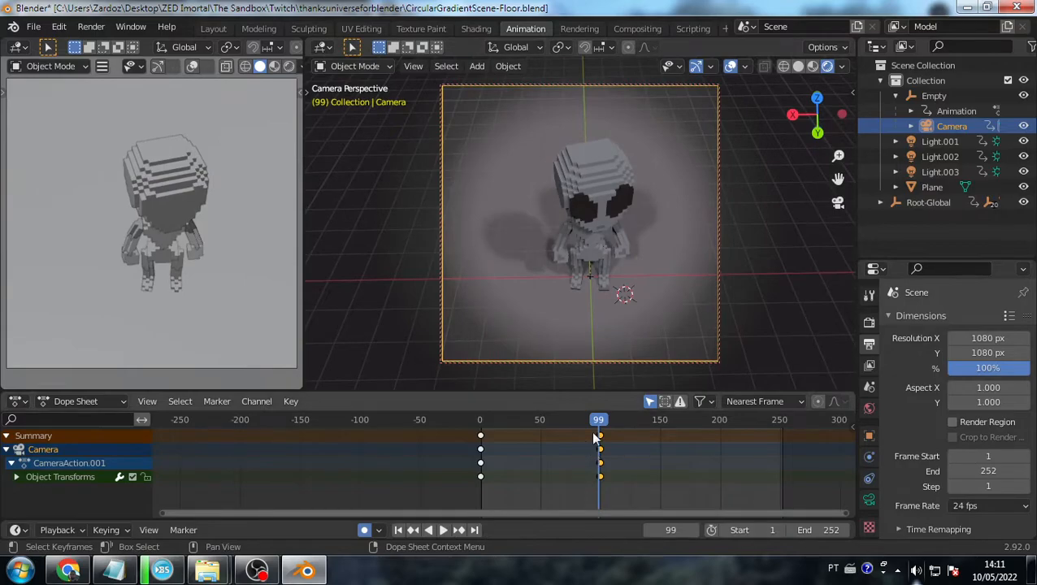
pyautogui.moveTo(596, 437); pyautogui.dragTo(718, 418)
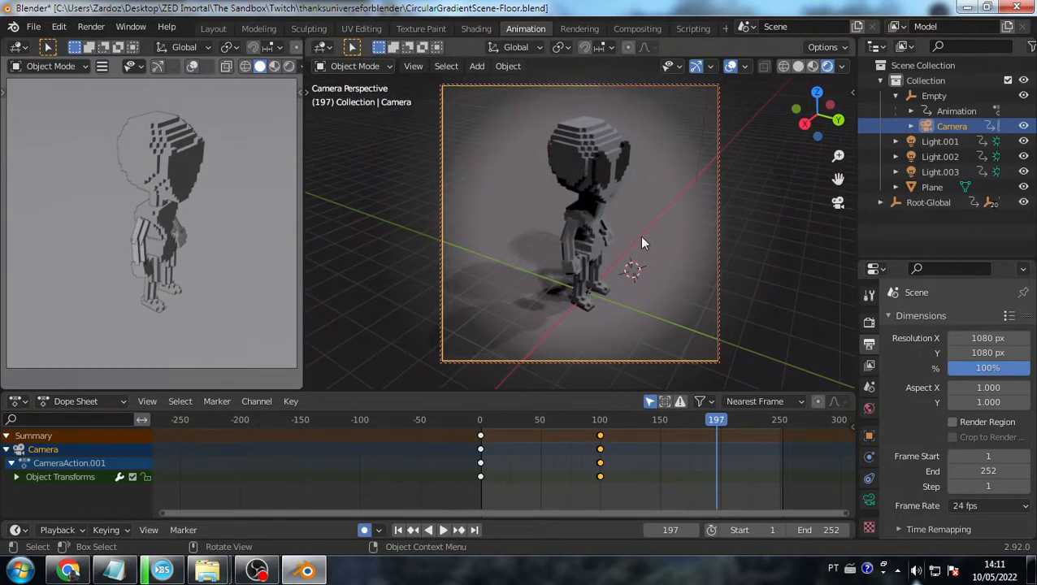
pyautogui.click(480, 421)
pyautogui.press('space')
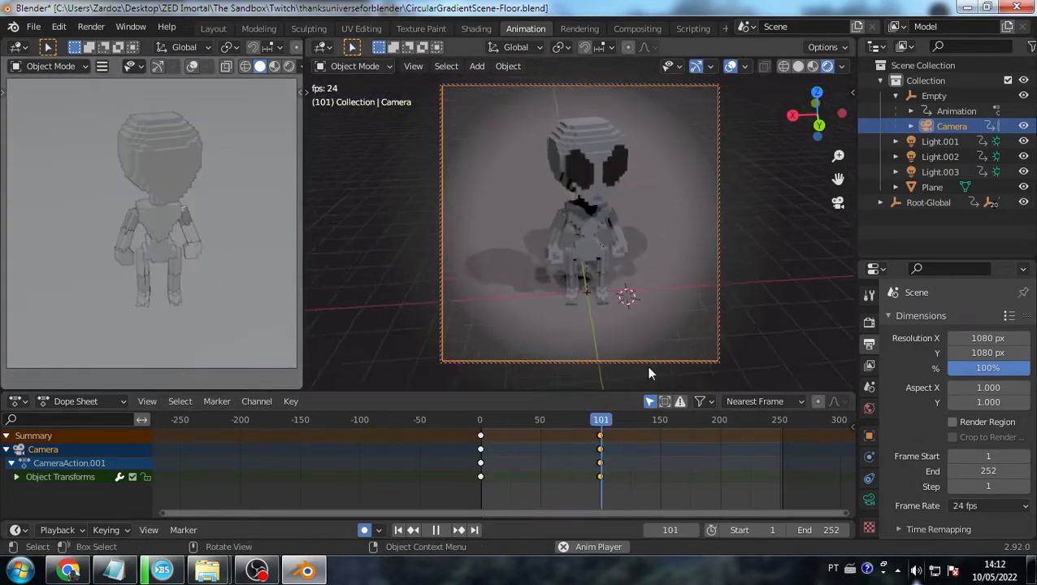
pyautogui.press('space')
pyautogui.moveTo(641, 419); pyautogui.dragTo(627, 421)
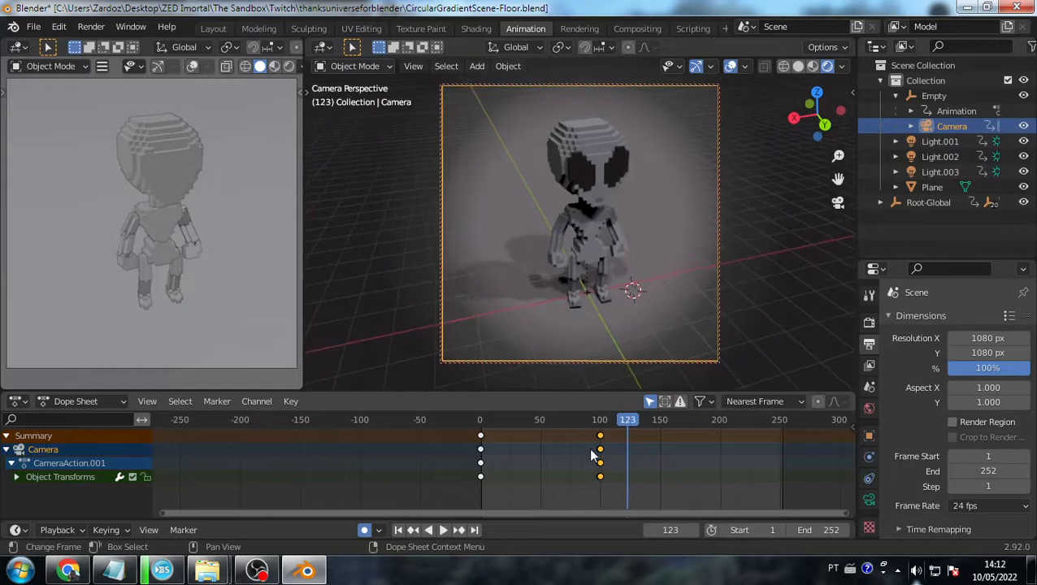
# - Move the middle camera keyframes to about frame 103 and scrub through the result
pyautogui.scroll(3, 606, 454)
pyautogui.hotkey('ctrl', 'z')
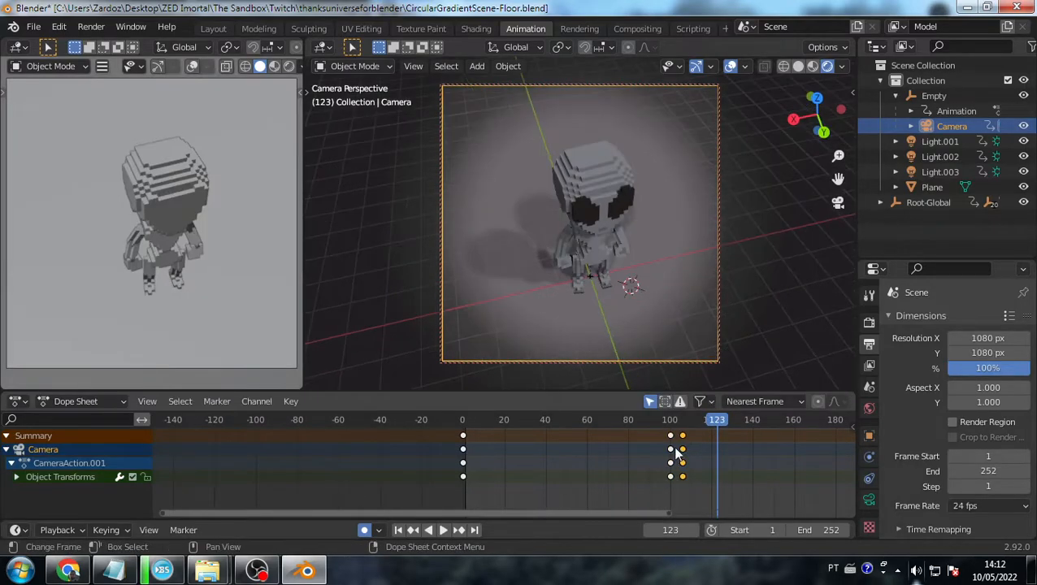
pyautogui.moveTo(683, 455); pyautogui.dragTo(676, 455)
pyautogui.click(465, 421)
pyautogui.moveTo(469, 421); pyautogui.dragTo(760, 417)
pyautogui.scroll(-6, 664, 481)
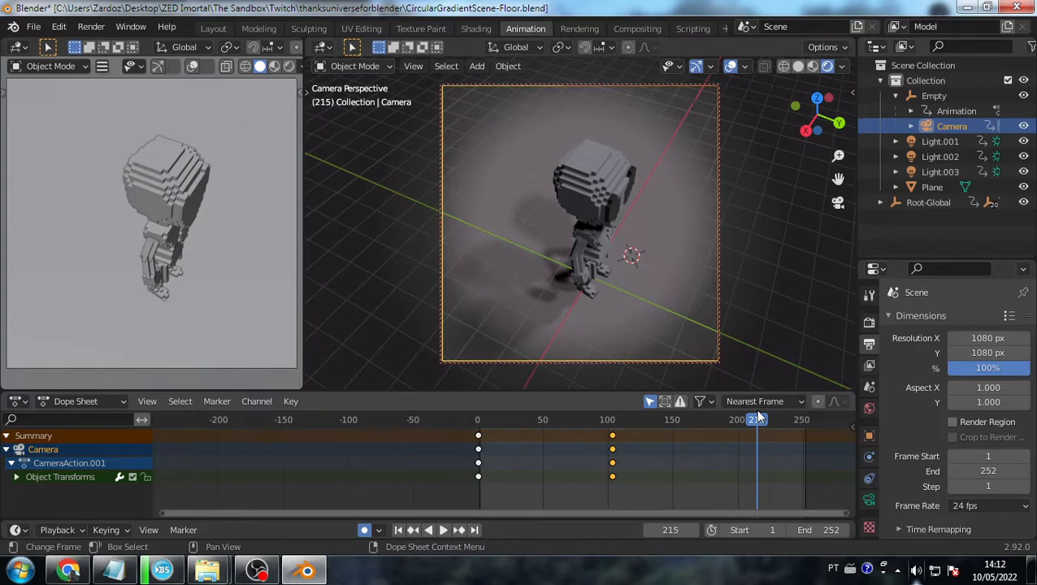
pyautogui.moveTo(736, 424); pyautogui.dragTo(482, 430)
# - Orbit the camera lower at frame 174, preview the animation, then leave Blender
pyautogui.press('space')
pyautogui.press('space')
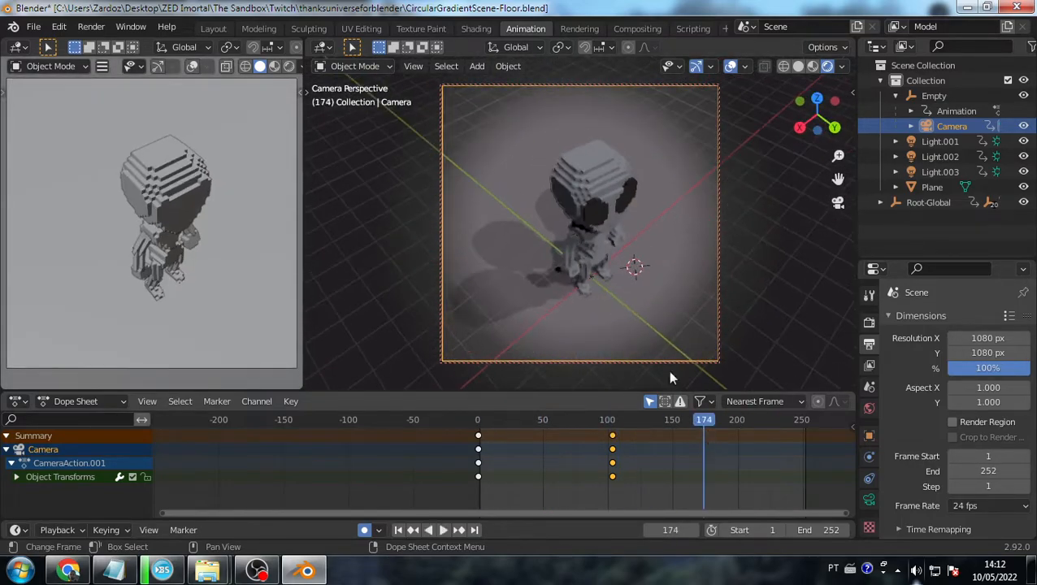
pyautogui.moveTo(617, 270); pyautogui.dragTo(625, 227, button='middle')
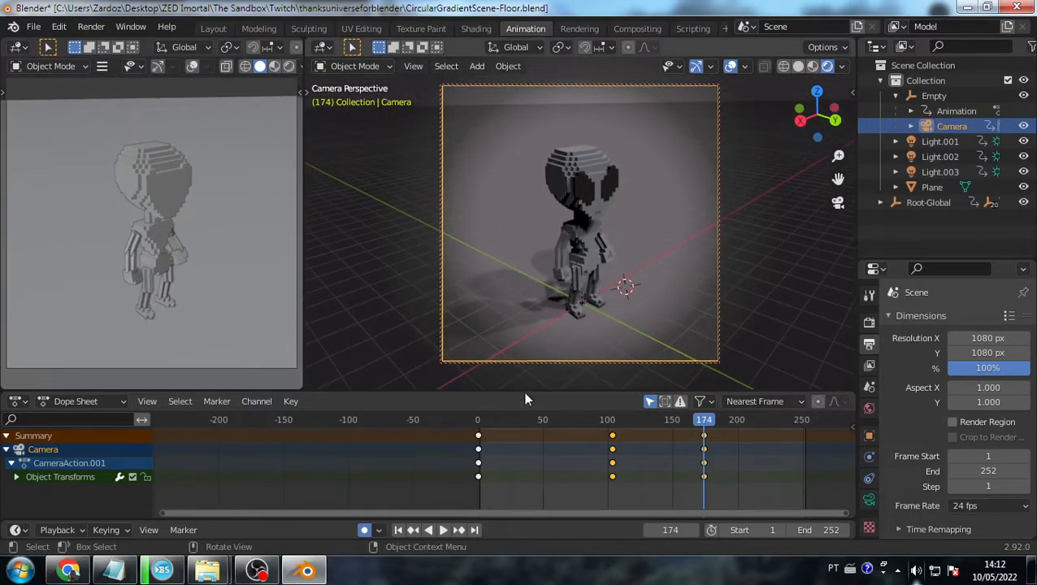
pyautogui.click(482, 421)
pyautogui.press('space')
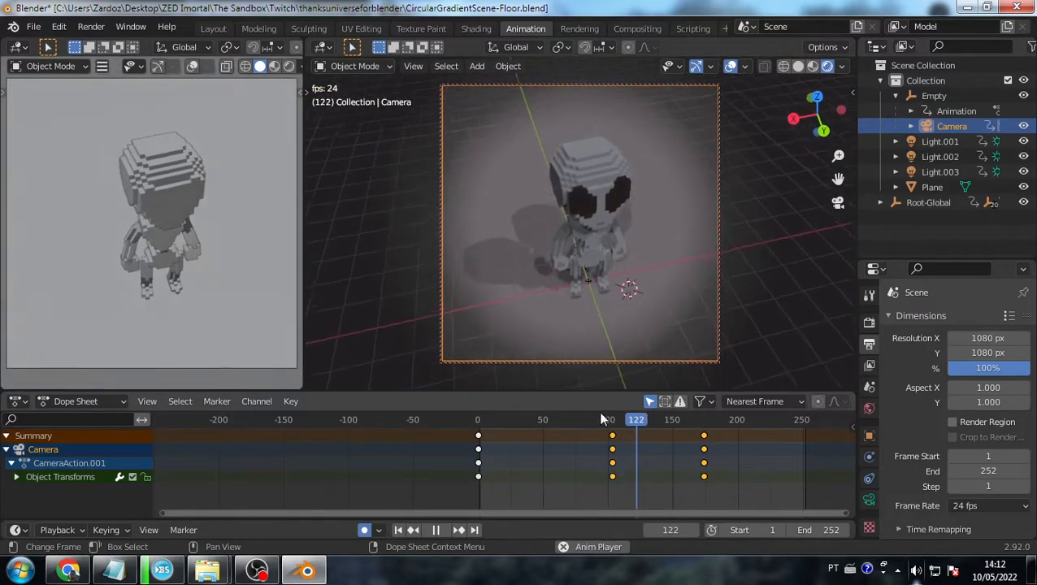
pyautogui.press('space')
pyautogui.click(270, 574)
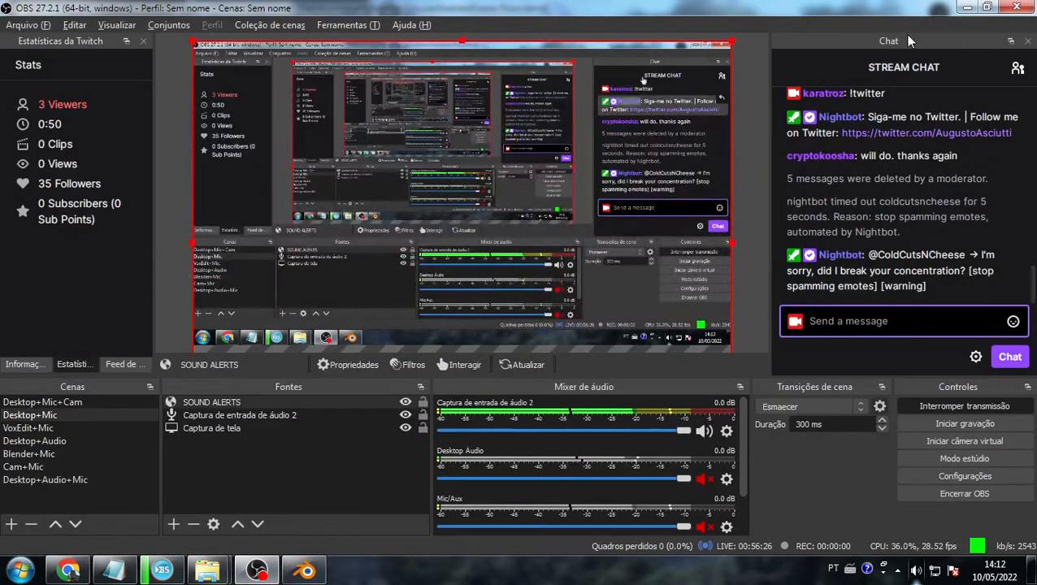
pyautogui.hotkey('alt', 'Tab')
pyautogui.hotkey('alt', 'Tab')
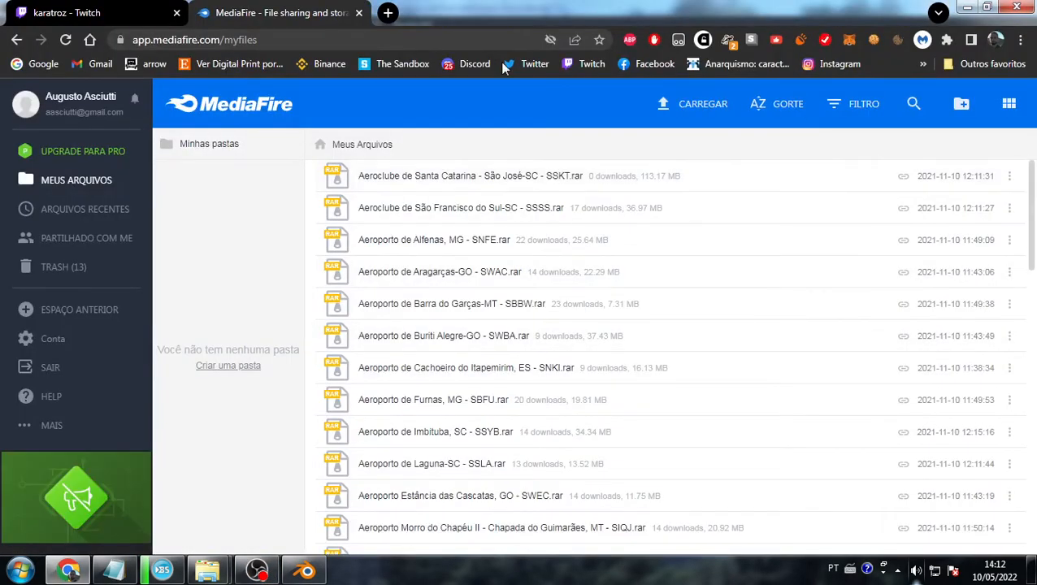
# - Return to the MediaFire file list, then start and cancel a new folder
pyautogui.click(100, 12)
pyautogui.click(276, 12)
pyautogui.click(962, 106)
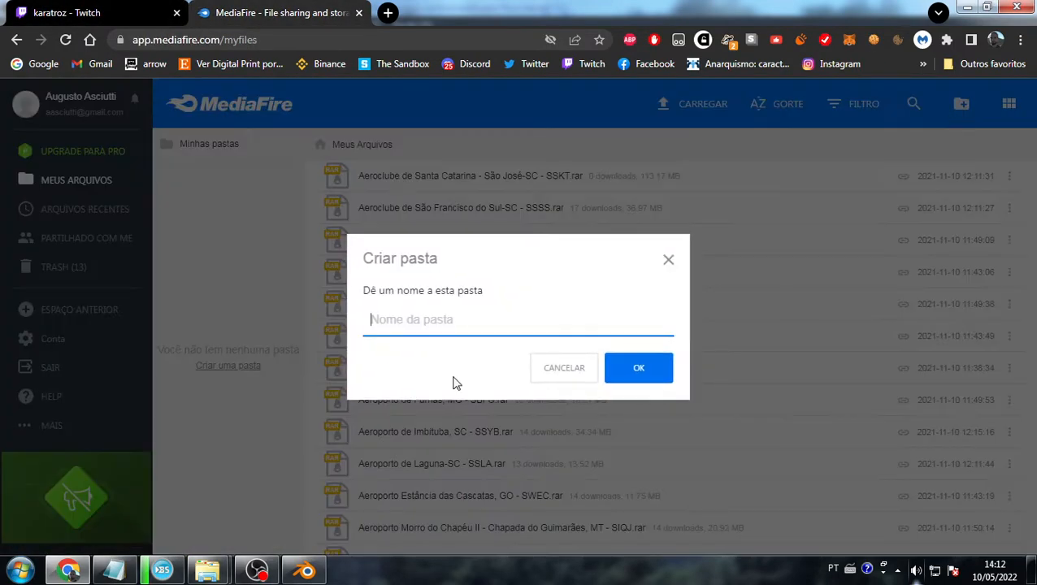
pyautogui.click(666, 258)
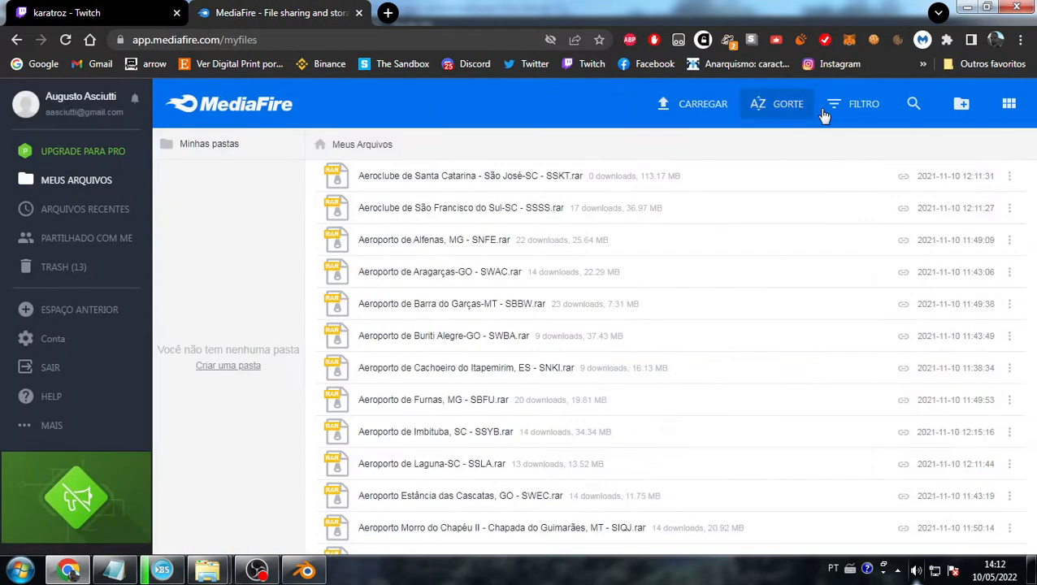
# - Upload ThanksUniverseForBlender.zip from the Twitch project folder to MediaFire, then return to Blender
pyautogui.click(696, 105)
pyautogui.moveTo(203, 566)
pyautogui.click(142, 492)
pyautogui.moveTo(480, 116); pyautogui.dragTo(509, 308)
pyautogui.hotkey('alt', 'Tab')
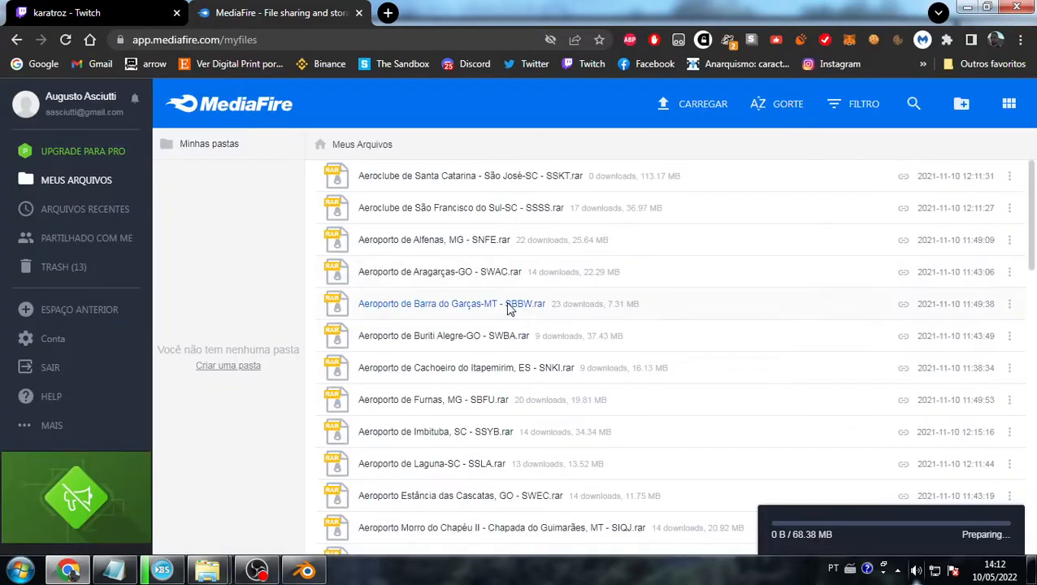
pyautogui.click(306, 569)
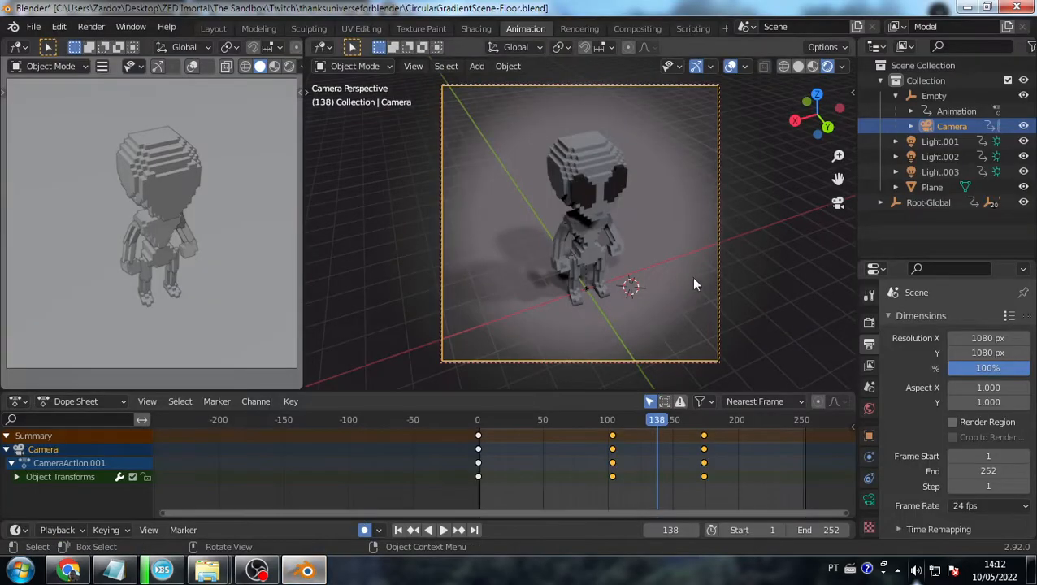
# - Switch to the Shading workspace and frame the world gradient's ColorRamp node
pyautogui.click(922, 97)
pyautogui.click(944, 126)
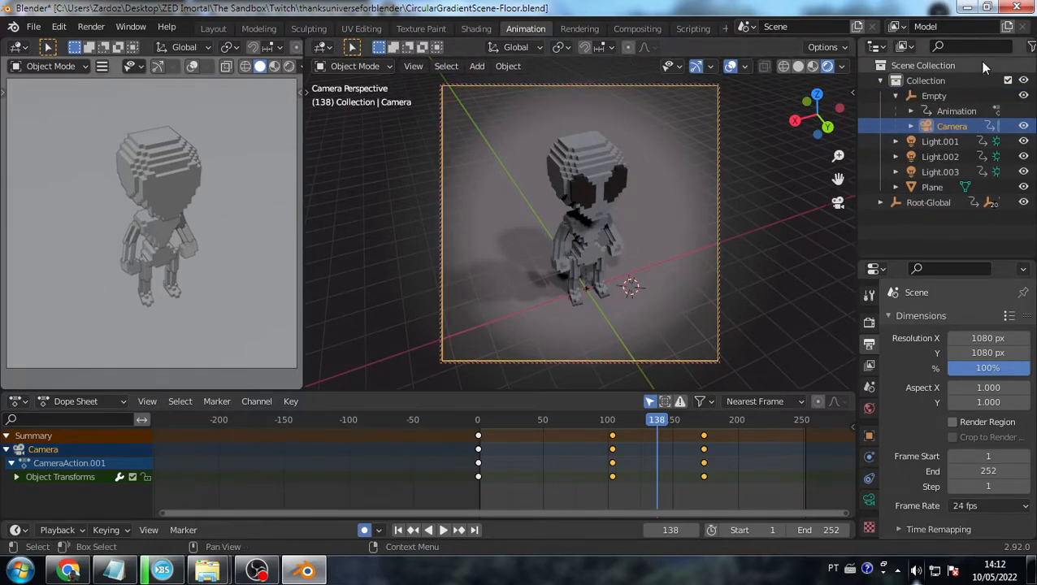
pyautogui.click(482, 28)
pyautogui.scroll(-5, 621, 496)
pyautogui.moveTo(608, 444); pyautogui.dragTo(549, 276, button='middle')
pyautogui.moveTo(708, 408); pyautogui.dragTo(623, 448, button='middle')
pyautogui.scroll(6, 597, 410)
pyautogui.moveTo(632, 366); pyautogui.dragTo(591, 416, button='middle')
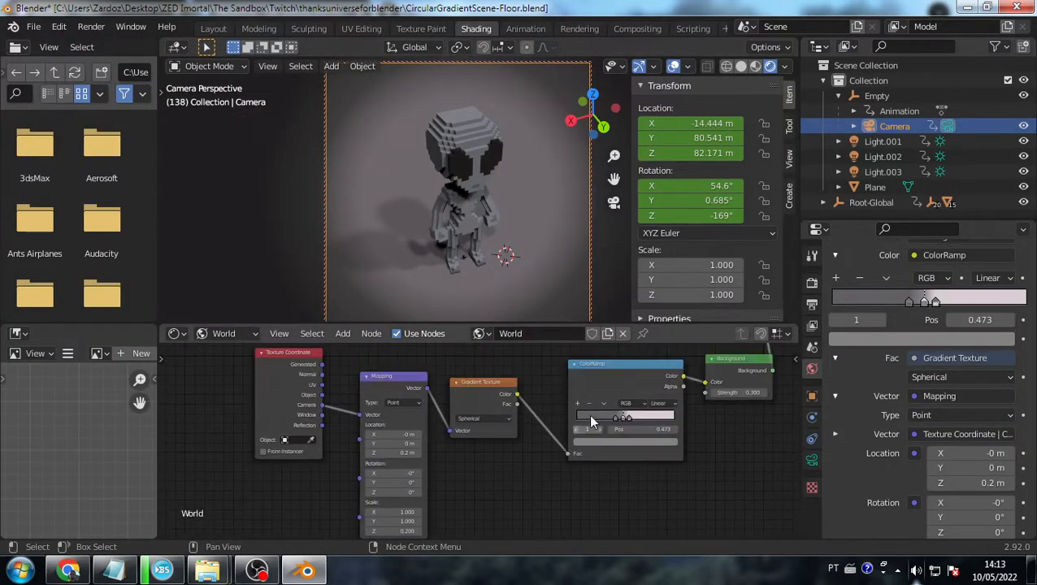
# - Make the ColorRamp's outer stop dark navy blue and move it to 0.436
pyautogui.click(615, 416)
pyautogui.click(638, 441)
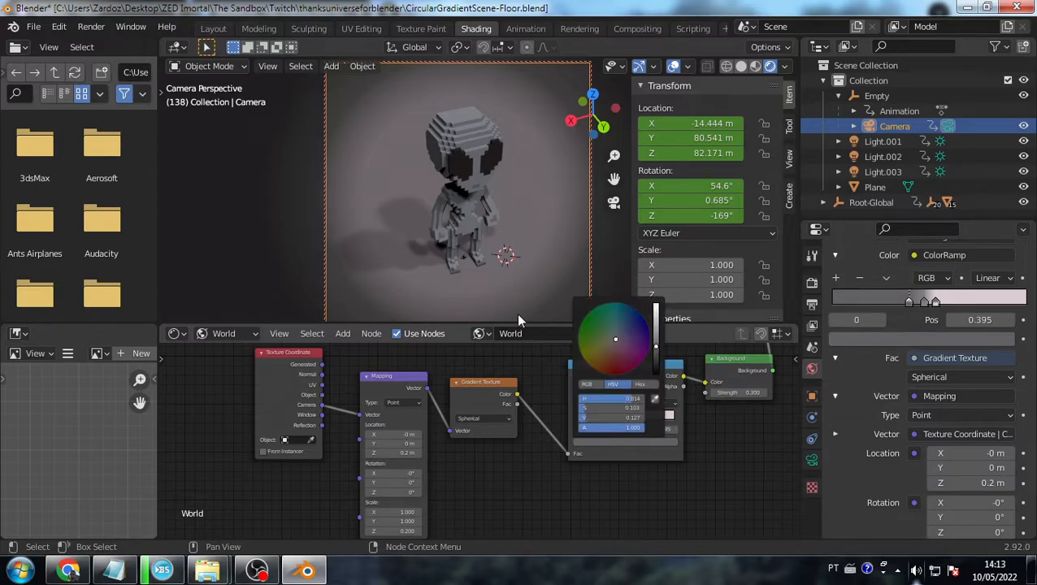
pyautogui.click(625, 446)
pyautogui.moveTo(624, 348); pyautogui.dragTo(638, 311)
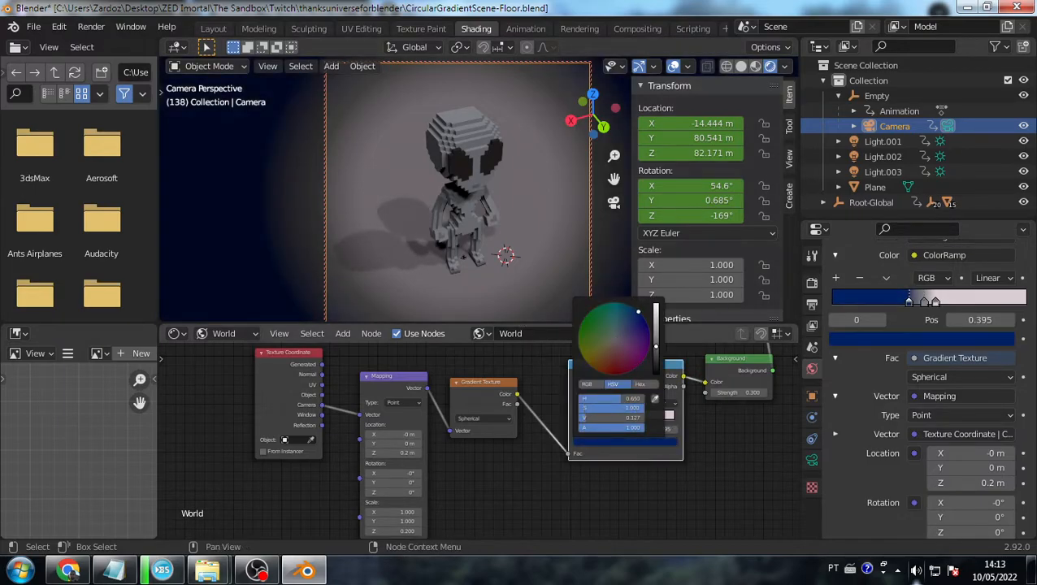
pyautogui.click(461, 288)
pyautogui.moveTo(614, 416); pyautogui.dragTo(619, 416)
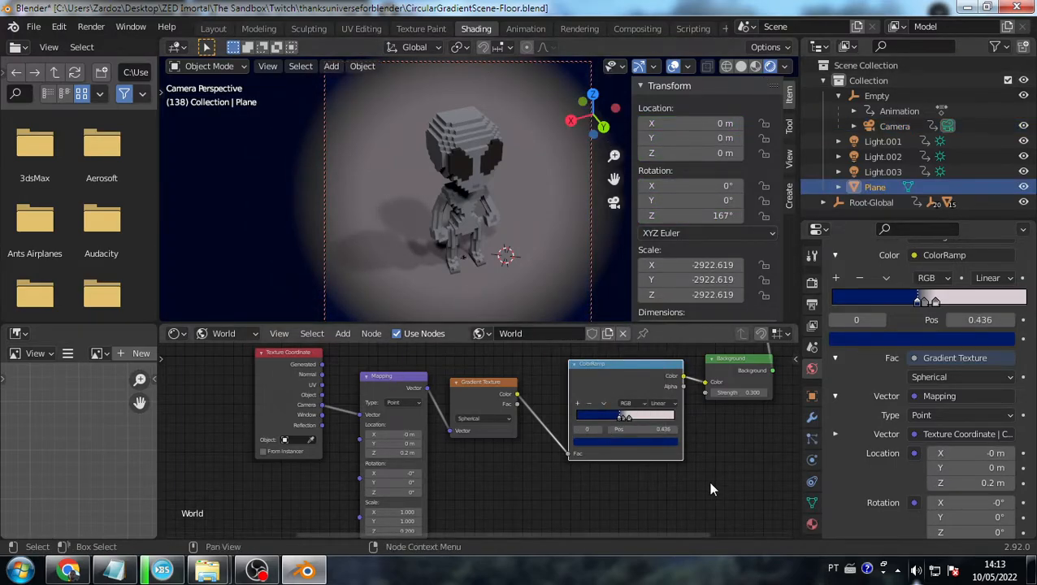
# - Keep Eevee as the render engine and turn on Ambient Occlusion
pyautogui.click(812, 282)
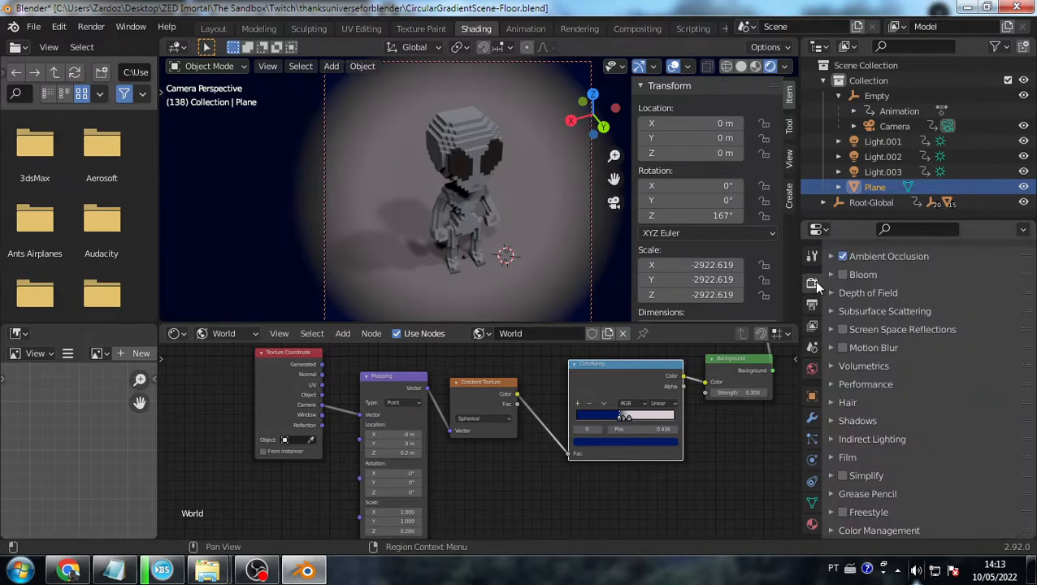
pyautogui.scroll(5, 876, 308)
pyautogui.click(927, 280)
pyautogui.click(933, 299)
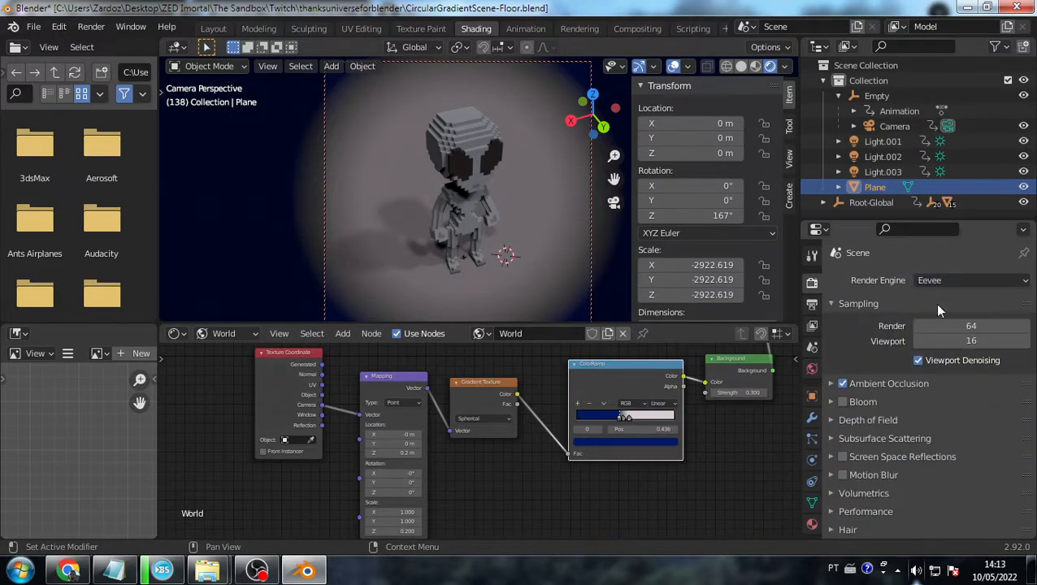
pyautogui.click(842, 385)
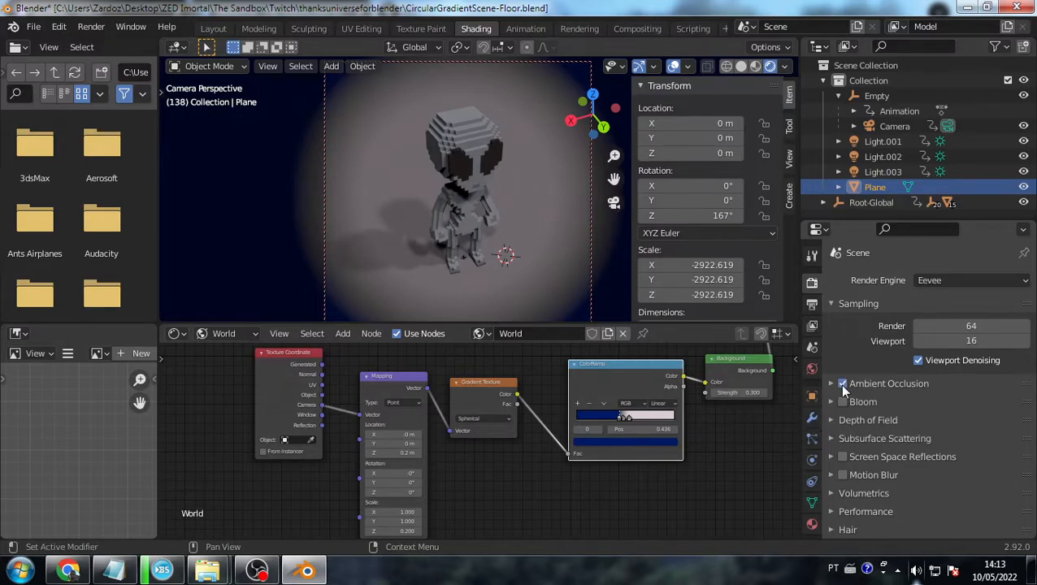
# - Keep the frame rate at 24 fps and set the output path to Diving-FINAL.mp4
pyautogui.click(812, 304)
pyautogui.scroll(-4, 975, 382)
pyautogui.scroll(4, 999, 383)
pyautogui.scroll(-3, 975, 439)
pyautogui.scroll(3, 941, 399)
pyautogui.click(933, 466)
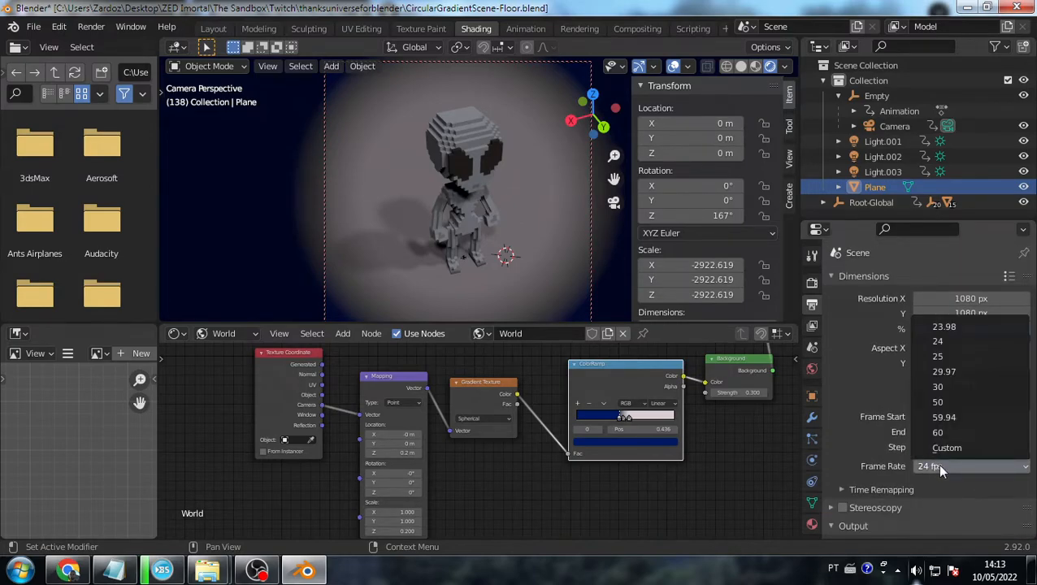
pyautogui.click(951, 466)
pyautogui.scroll(-6, 955, 464)
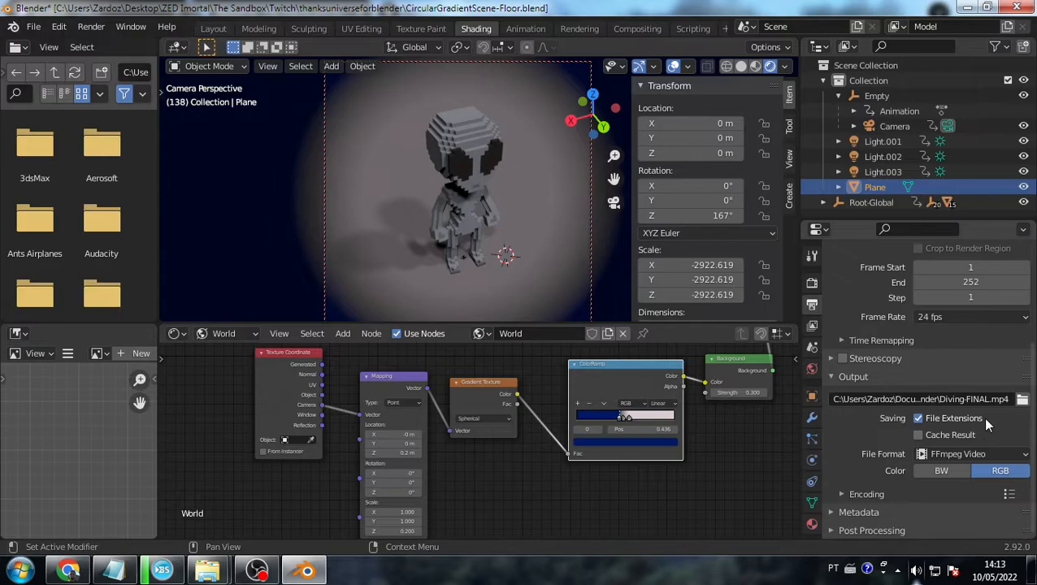
pyautogui.click(995, 398)
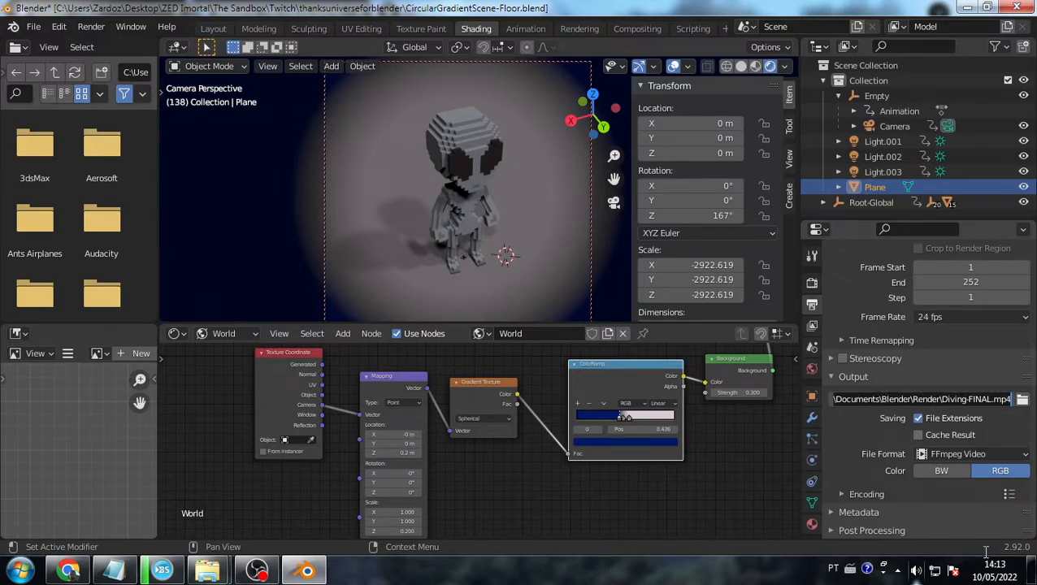
# - Output FFmpeg video in an MPEG-4 container with H.264, then render the animation
pyautogui.click(956, 457)
pyautogui.click(943, 494)
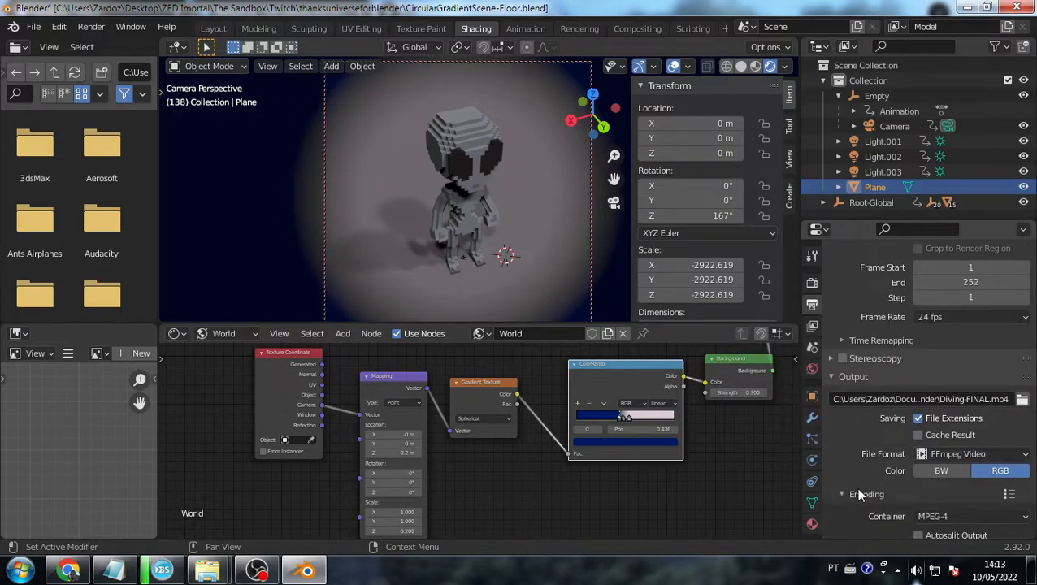
pyautogui.scroll(-4, 945, 487)
pyautogui.click(935, 394)
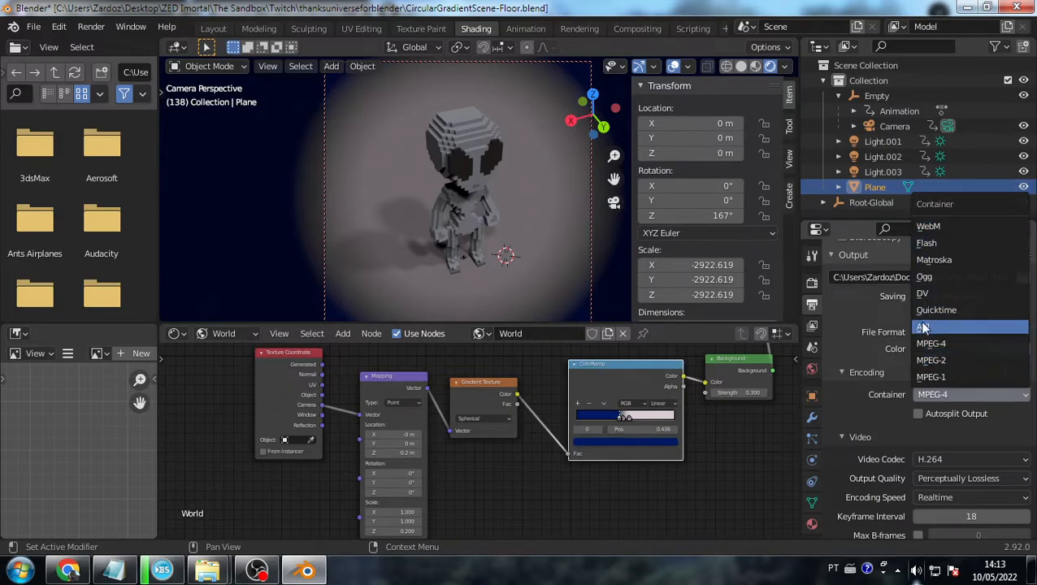
pyautogui.click(945, 342)
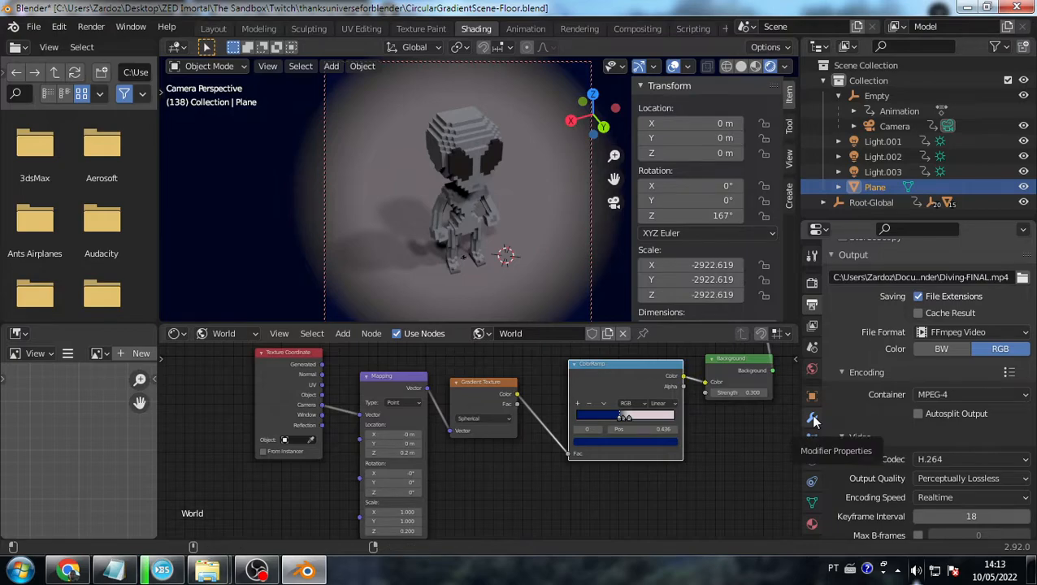
pyautogui.hotkey('ctrl', 'F12')
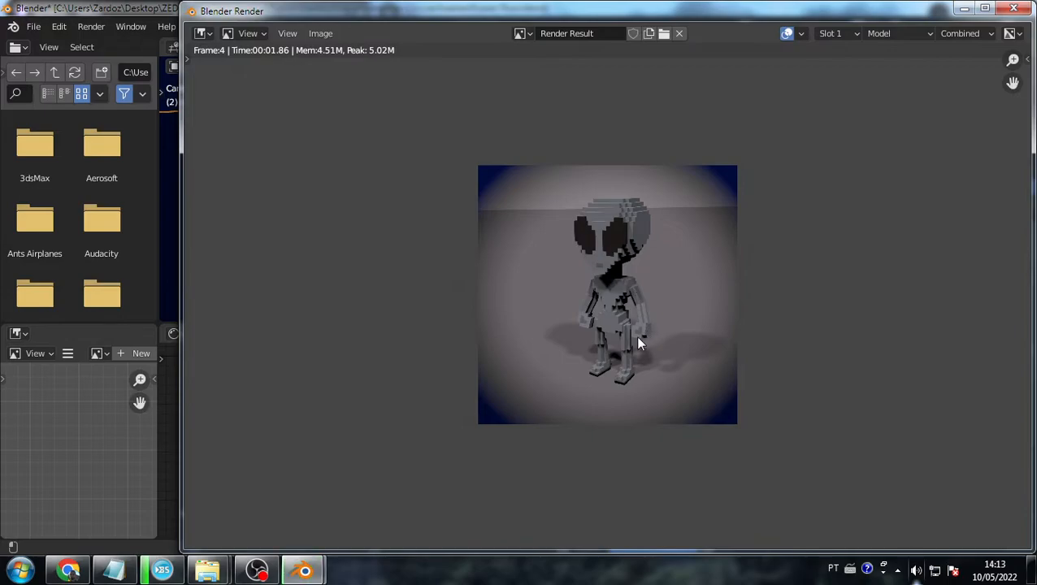
# - Watch the first turntable frames render, then minimise the render window and switch to the browser
pyautogui.scroll(2, 636, 332)
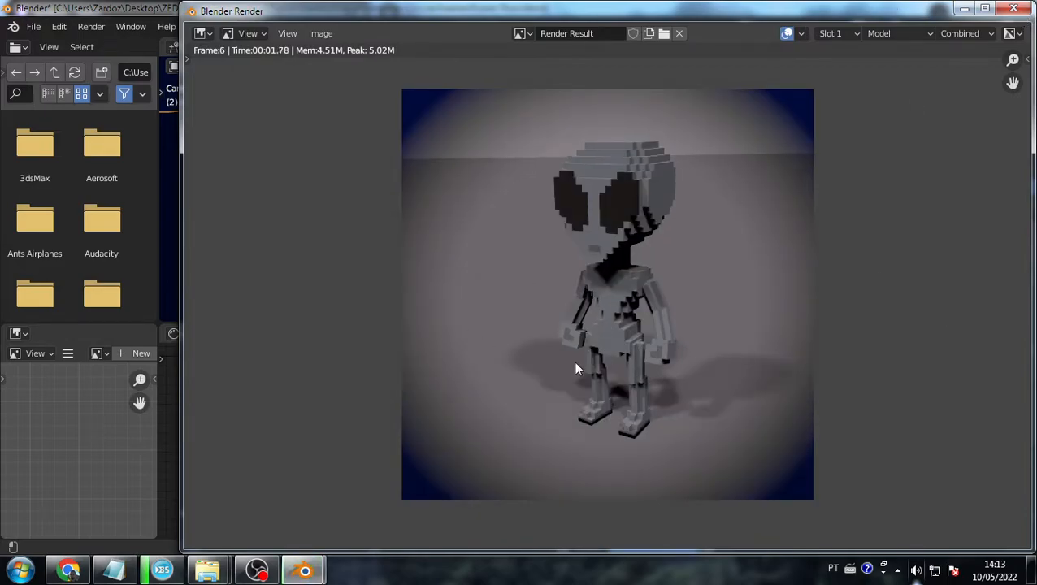
pyautogui.click(965, 8)
pyautogui.hotkey('alt', 'Tab')
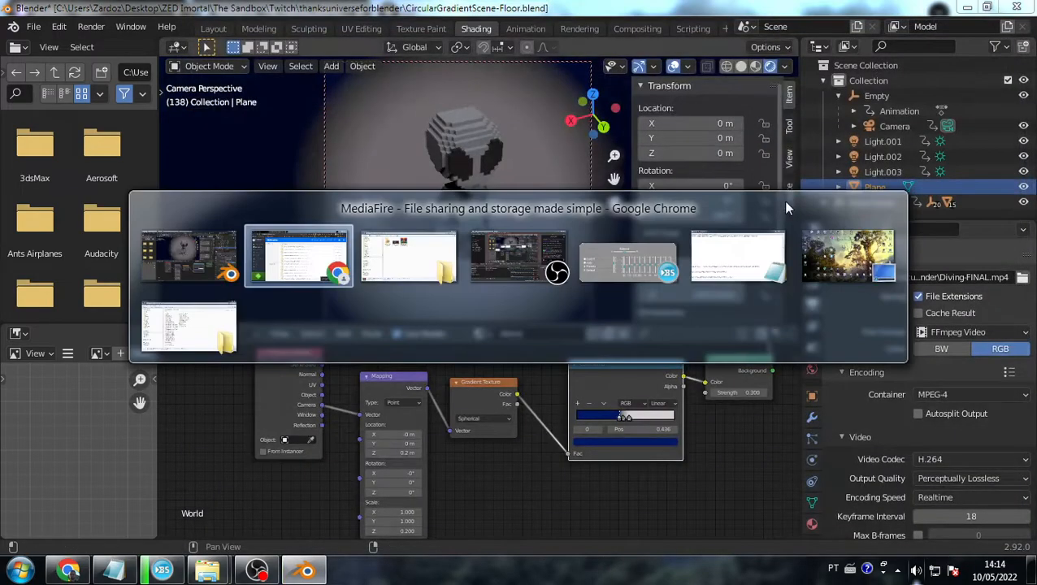
# - Bring the OBS Studio window with the Twitch stats and chat to the front
pyautogui.hotkey('alt', 'Tab')
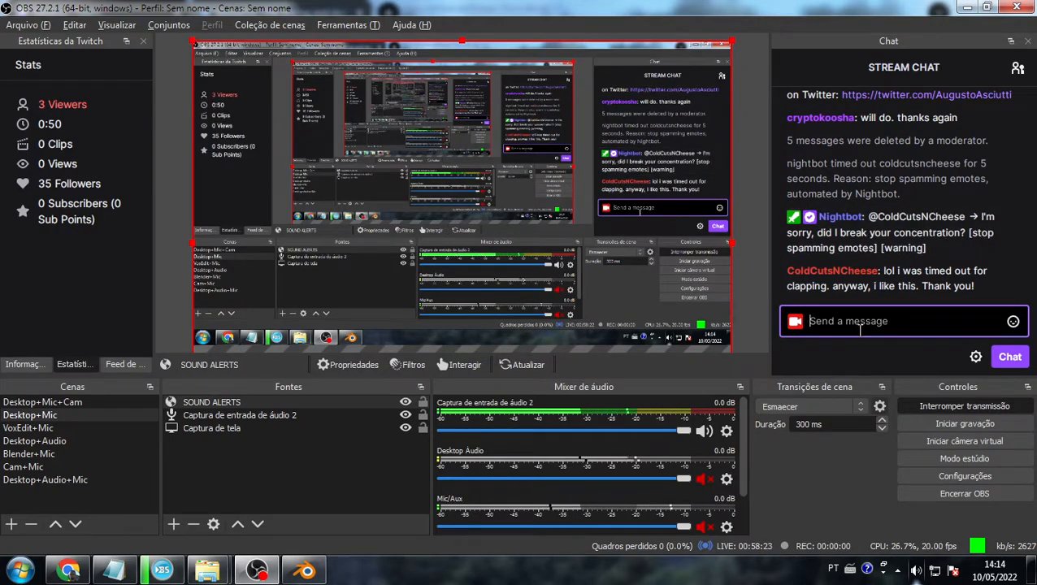
# - Replace the conflicting file so the MediaFire upload continues, then send !blender in the stream chat
pyautogui.hotkey('alt', 'Tab')
pyautogui.hotkey('alt', 'Tab')
pyautogui.hotkey('alt', 'Tab')
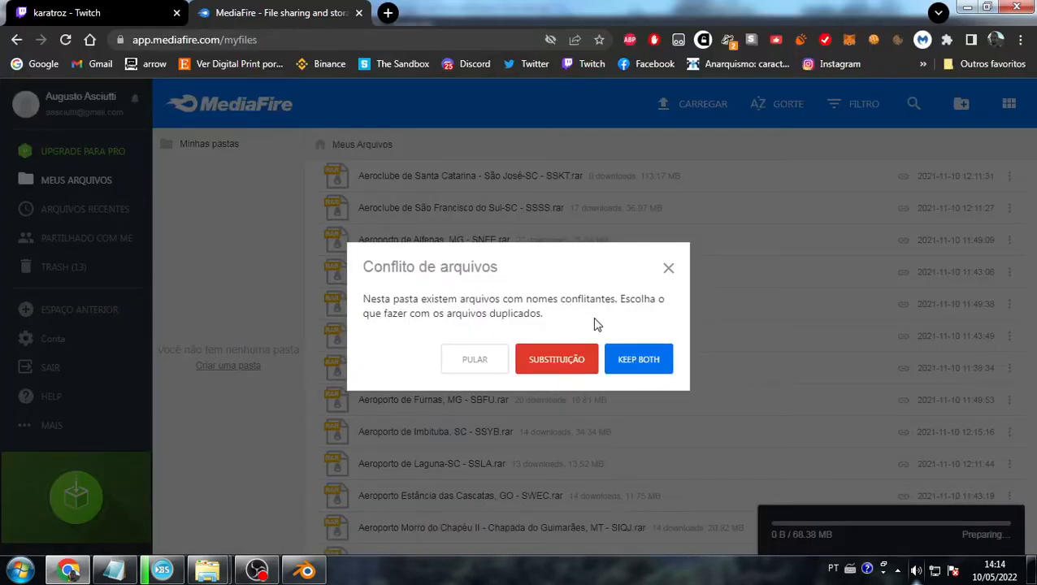
pyautogui.click(571, 360)
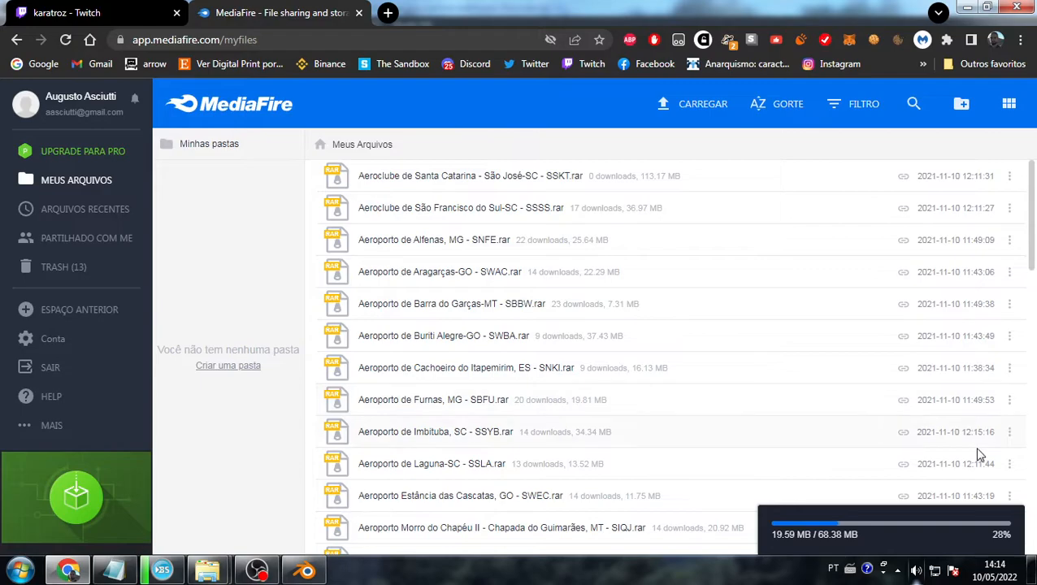
pyautogui.hotkey('alt', 'Tab')
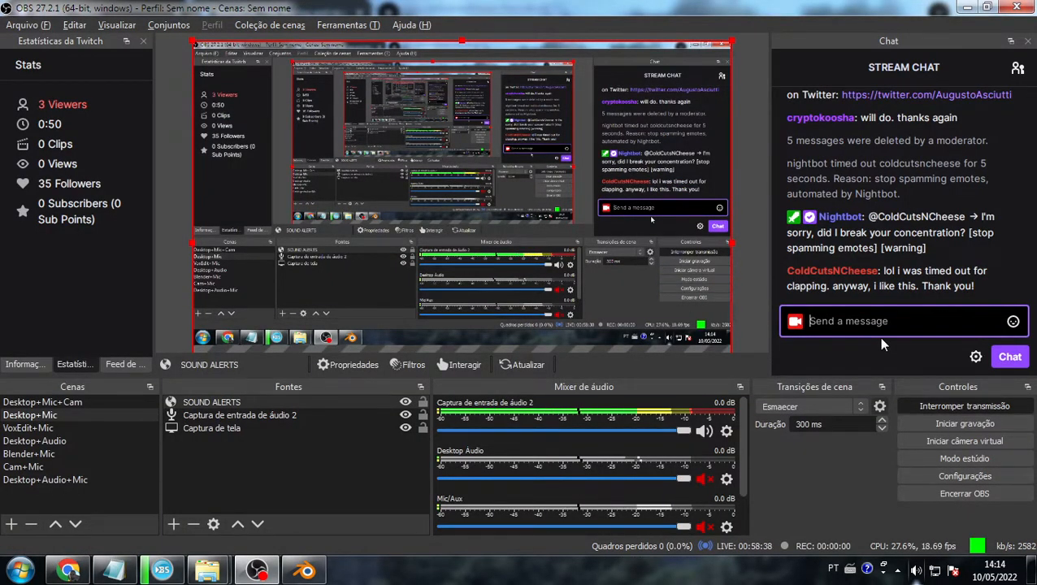
pyautogui.write('!blender')
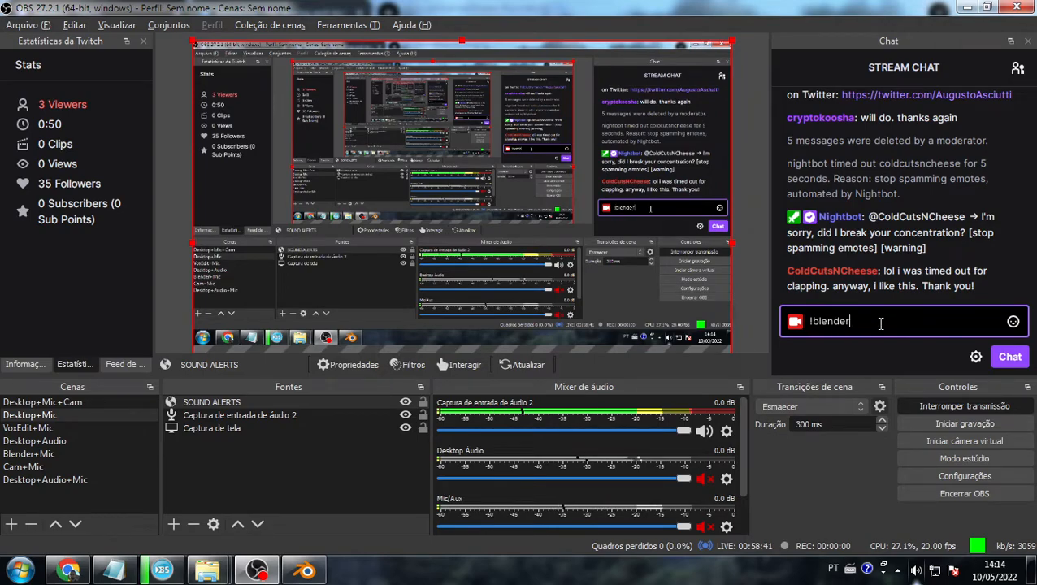
pyautogui.press('Return')
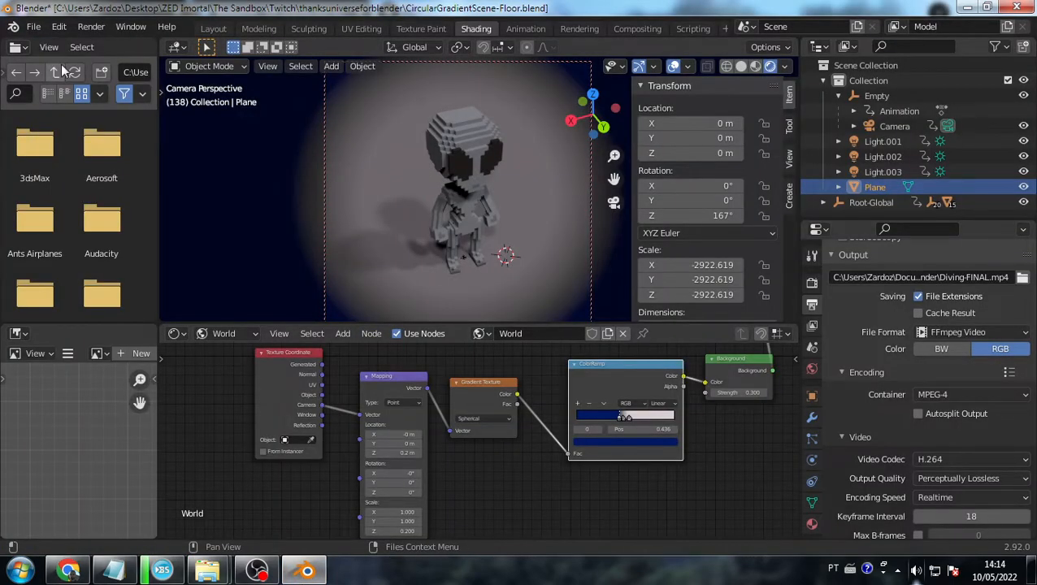
# - Open CircularGradientScene.blend without saving the floor scene and view it in Rendered shading
pyautogui.click(34, 27)
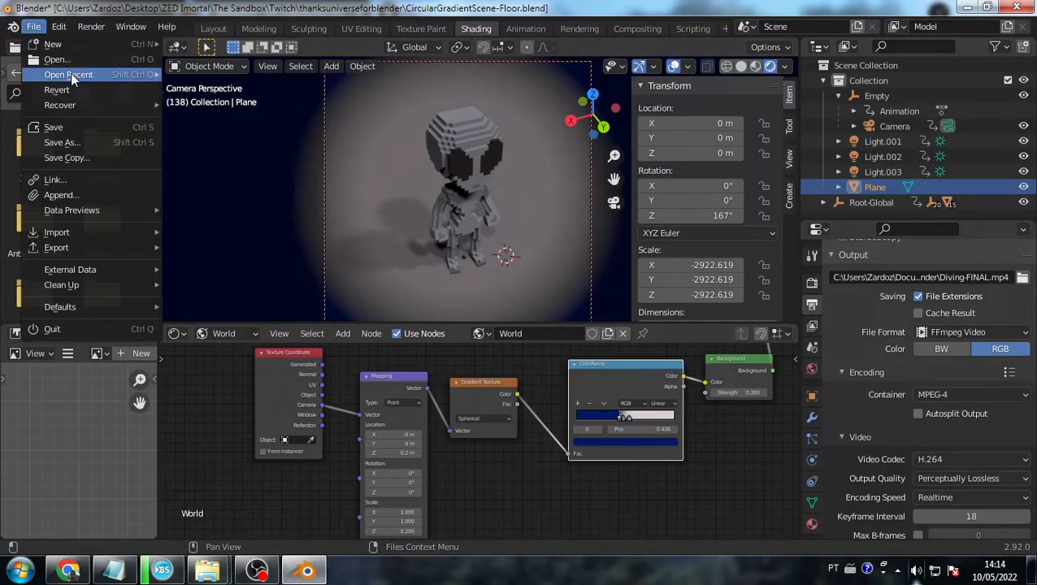
pyautogui.click(116, 62)
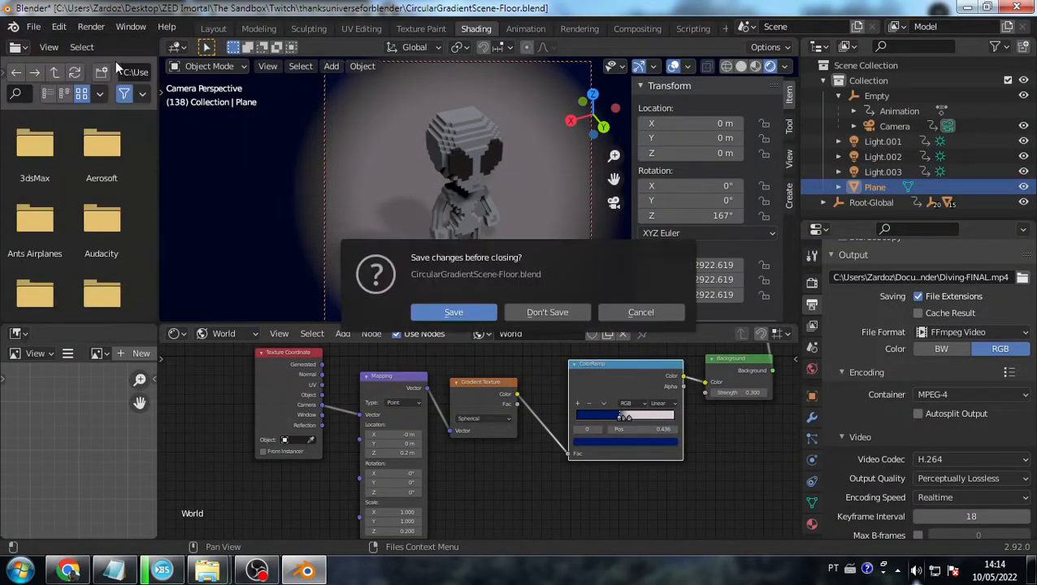
pyautogui.click(547, 312)
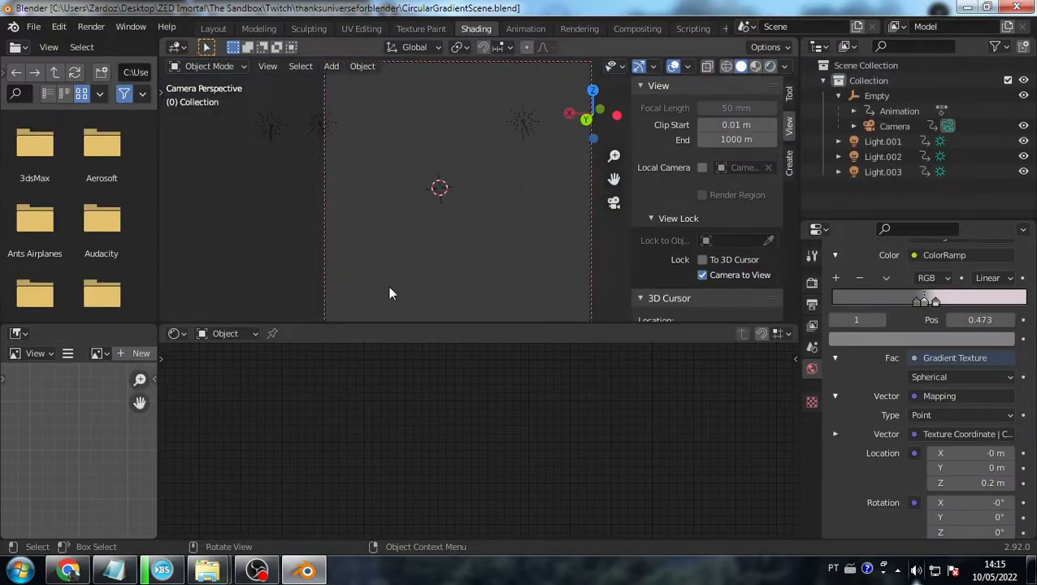
pyautogui.click(769, 69)
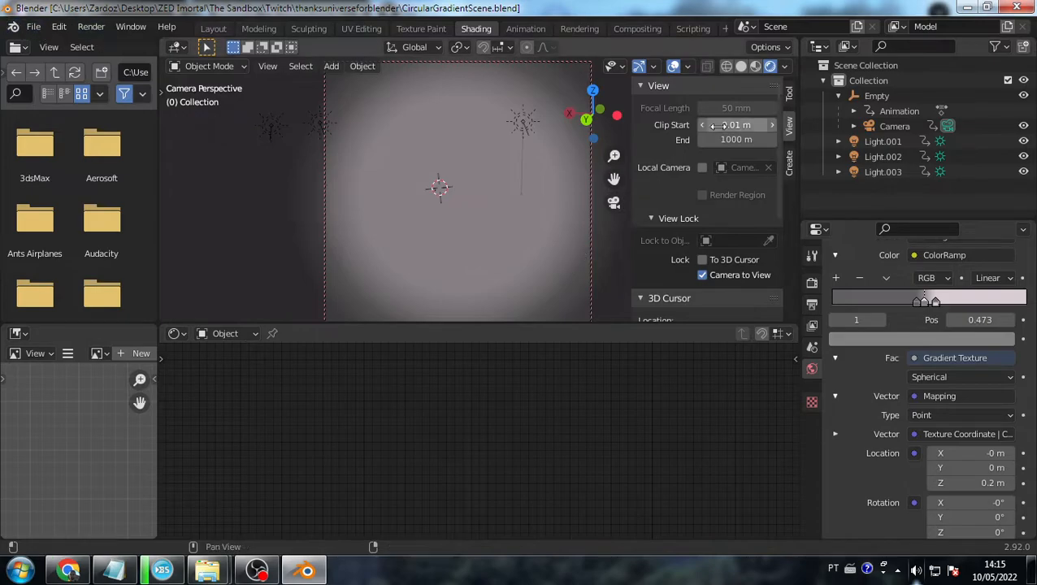
# - Inspect the Empty and the placement of Light.001, Light.002 and Light.003, then start opening another file
pyautogui.click(874, 96)
pyautogui.click(869, 143)
pyautogui.click(871, 157)
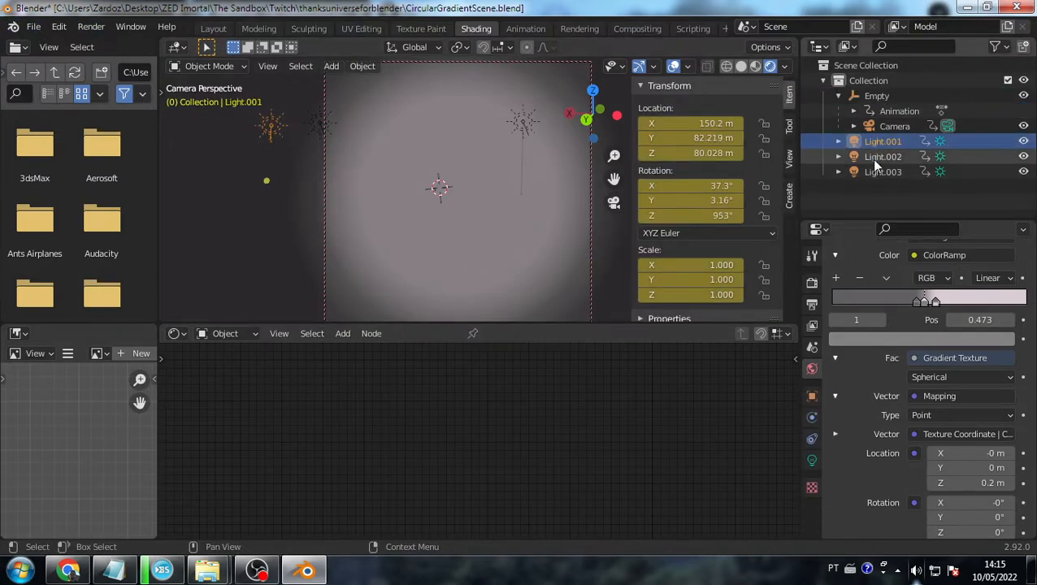
pyautogui.click(875, 173)
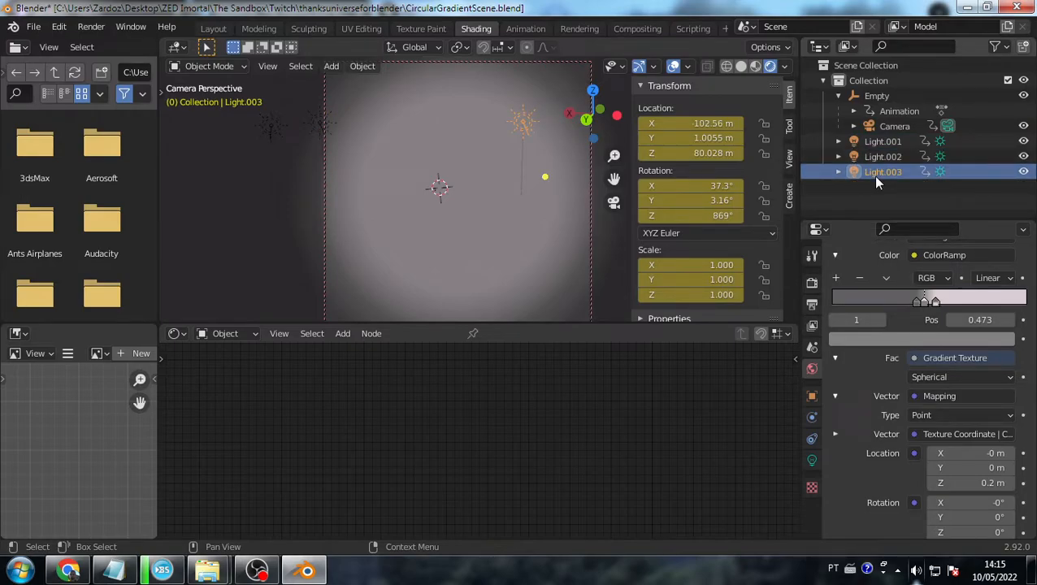
pyautogui.click(34, 26)
pyautogui.click(95, 49)
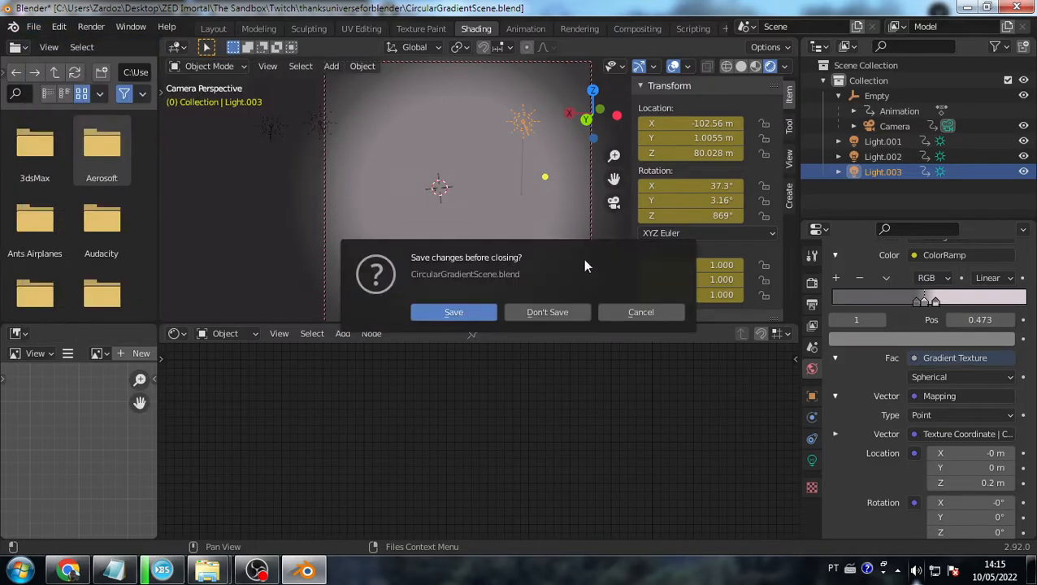
# - Open CircularGradientScene-Floor.blend without saving and preview it in Rendered shading
pyautogui.click(555, 308)
pyautogui.click(404, 170)
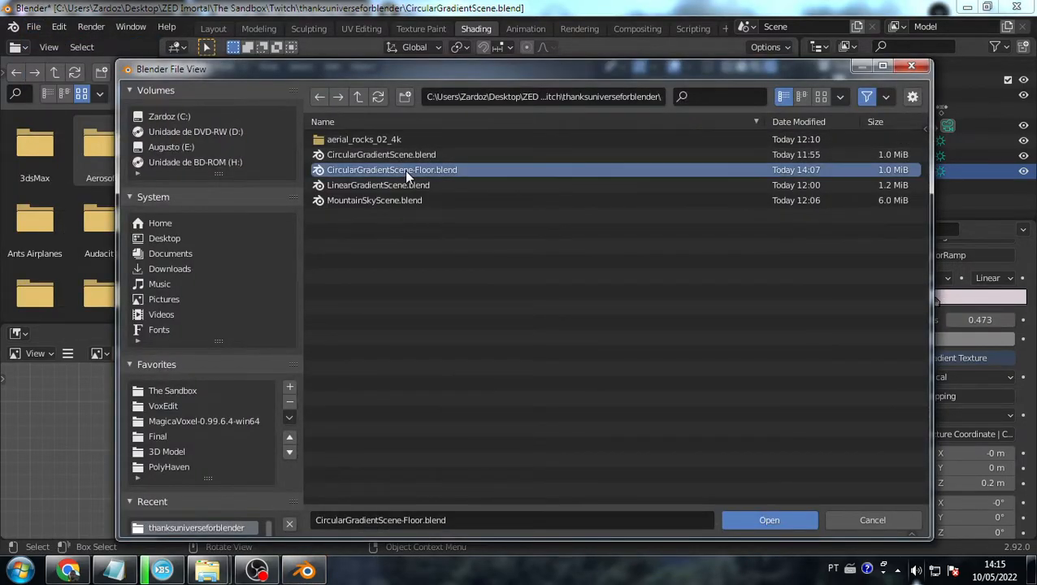
pyautogui.doubleClick(404, 169)
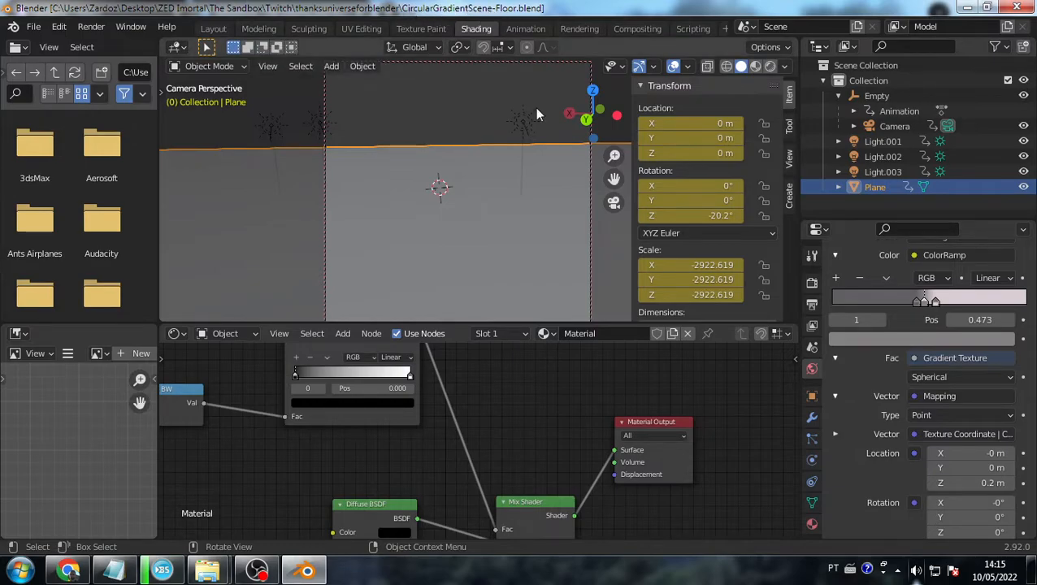
pyautogui.click(482, 182)
pyautogui.click(485, 139)
pyautogui.click(543, 244)
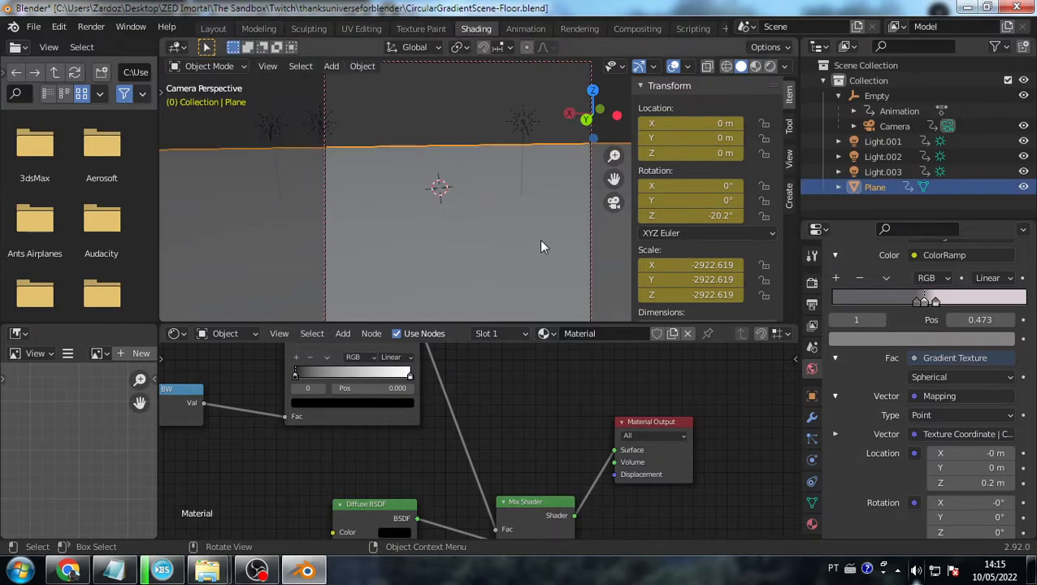
pyautogui.click(771, 66)
# - Inspect Light.001, the floor material and render settings, nudging the Color Ramp node down
pyautogui.click(273, 127)
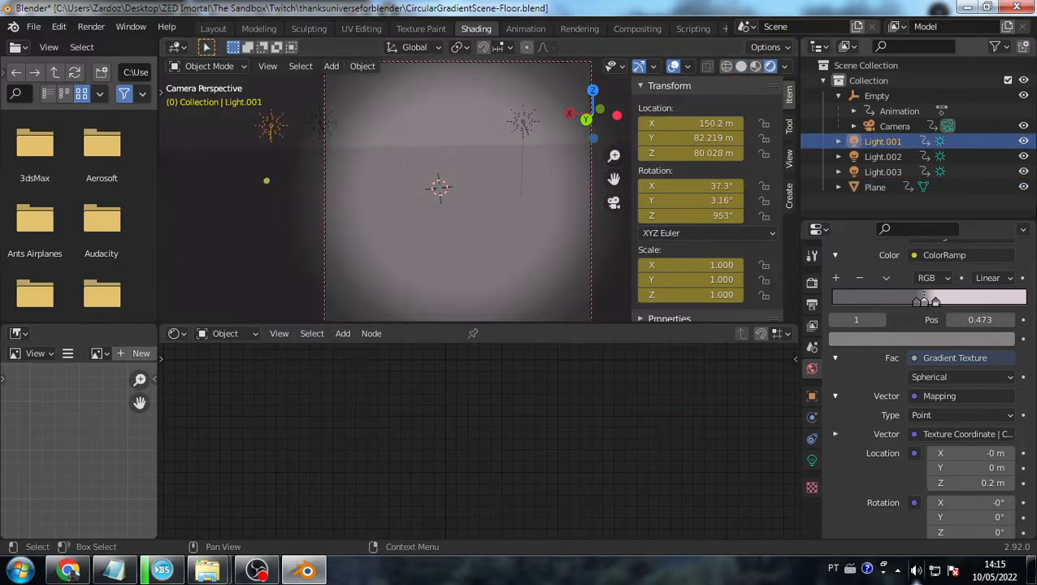
pyautogui.click(509, 249)
pyautogui.click(812, 281)
pyautogui.scroll(4, 951, 279)
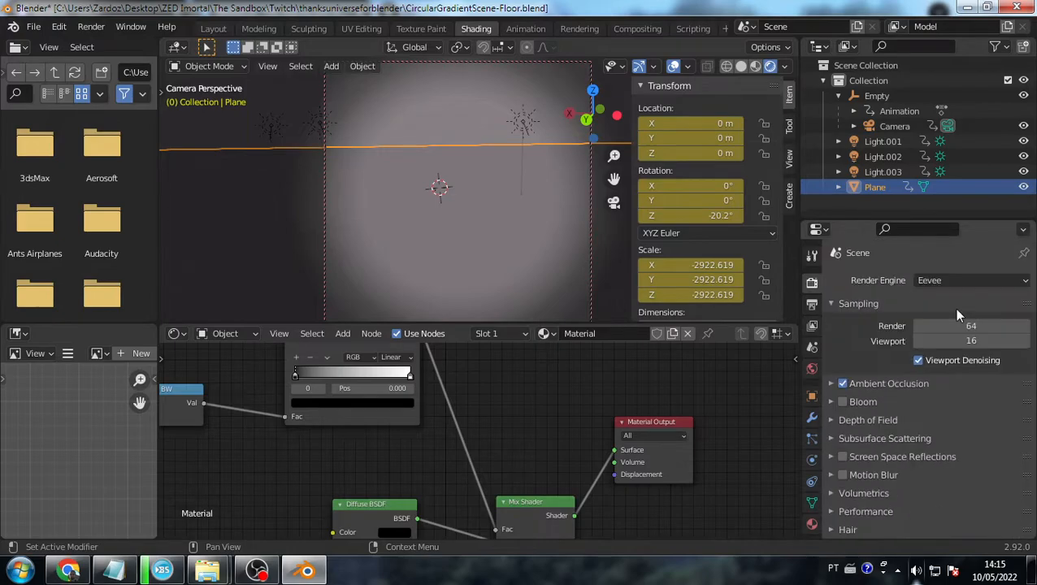
pyautogui.scroll(-6, 529, 412)
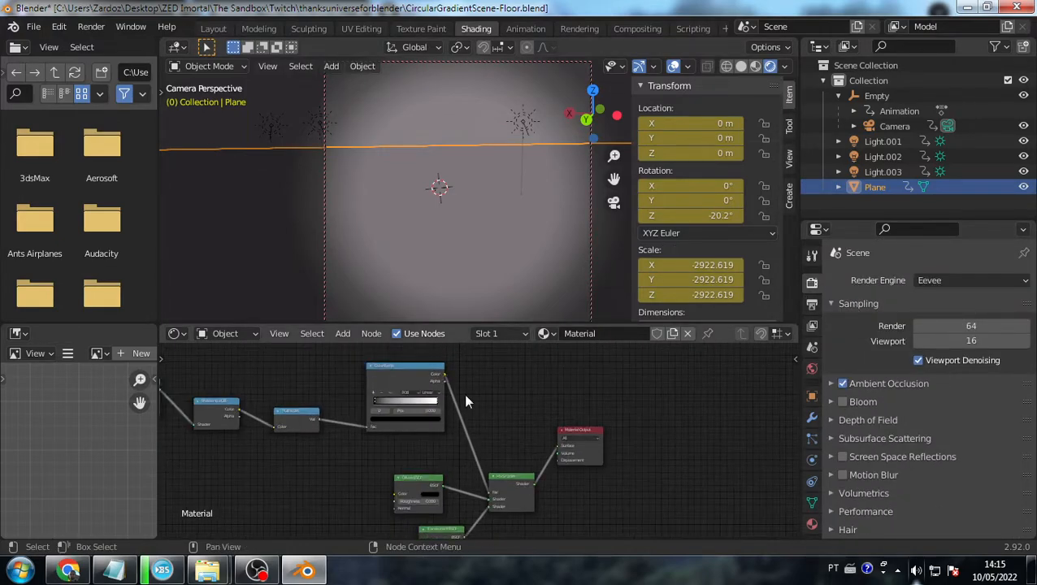
pyautogui.scroll(4, 547, 440)
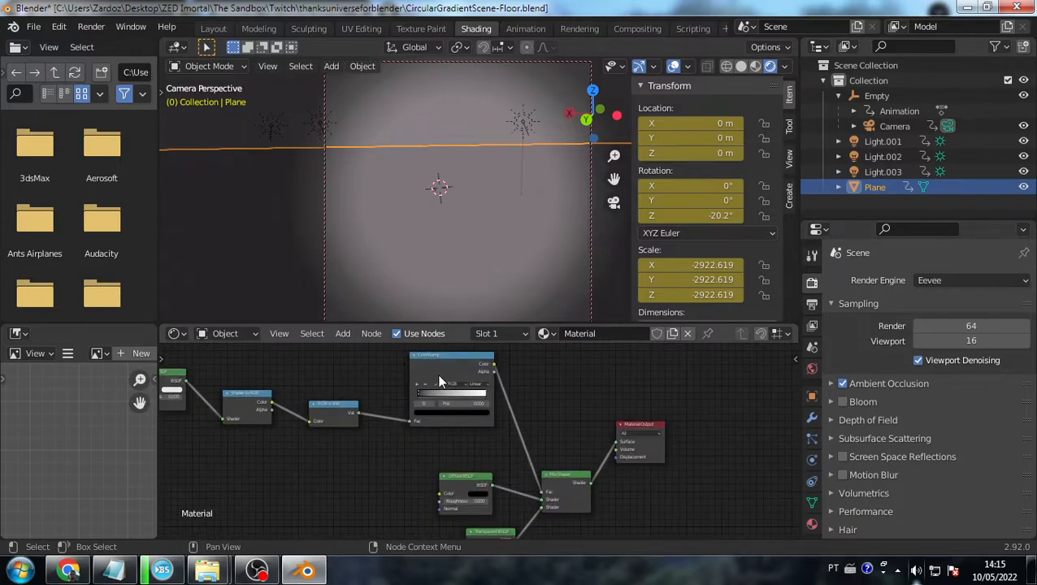
pyautogui.scroll(-1, 490, 436)
pyautogui.scroll(-2, 490, 435)
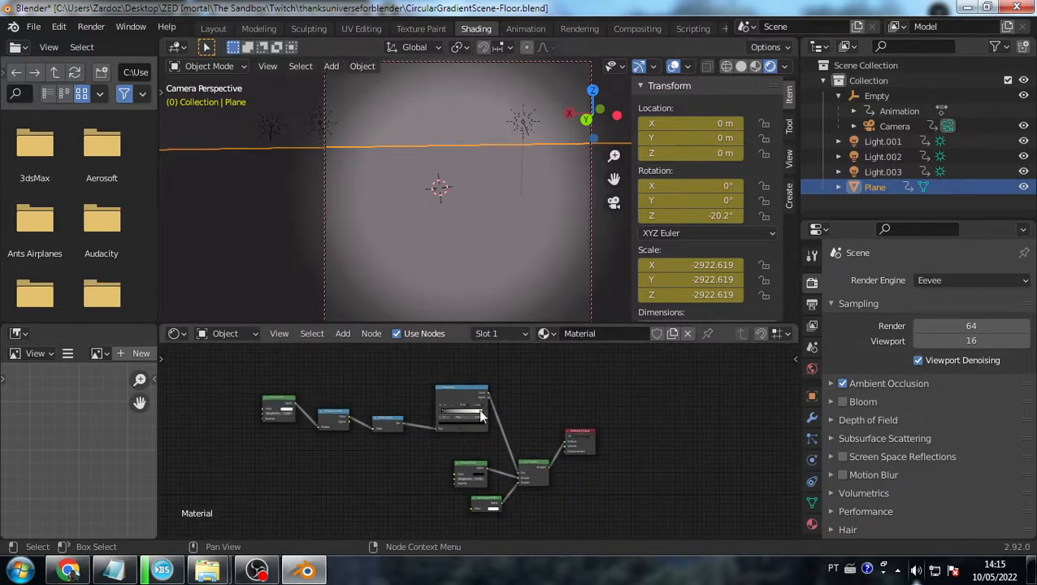
pyautogui.moveTo(400, 408); pyautogui.dragTo(408, 428)
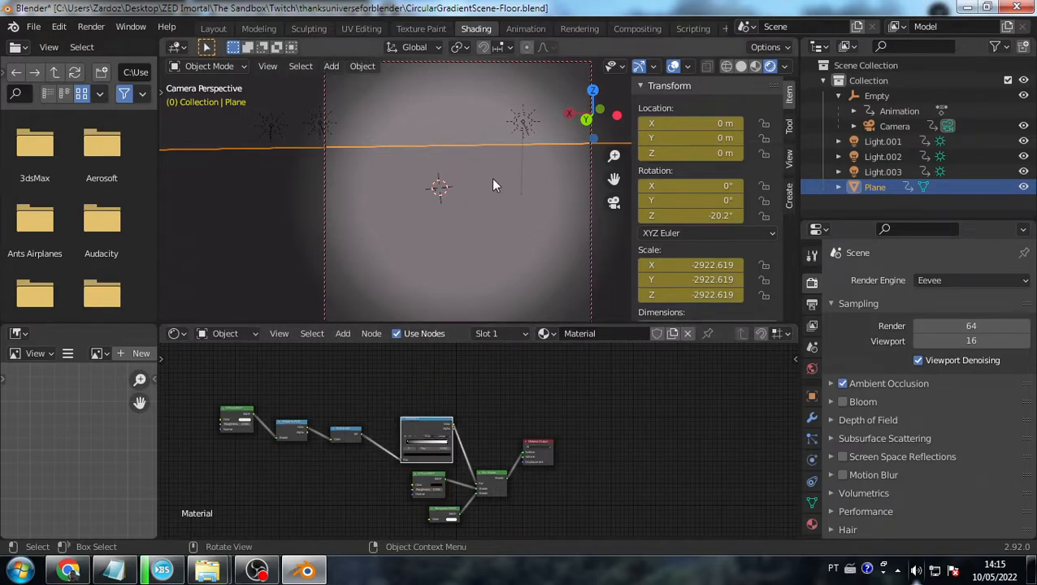
# - Render a still with F12 and tilt the camera so the floor fills the frame
pyautogui.press('F12')
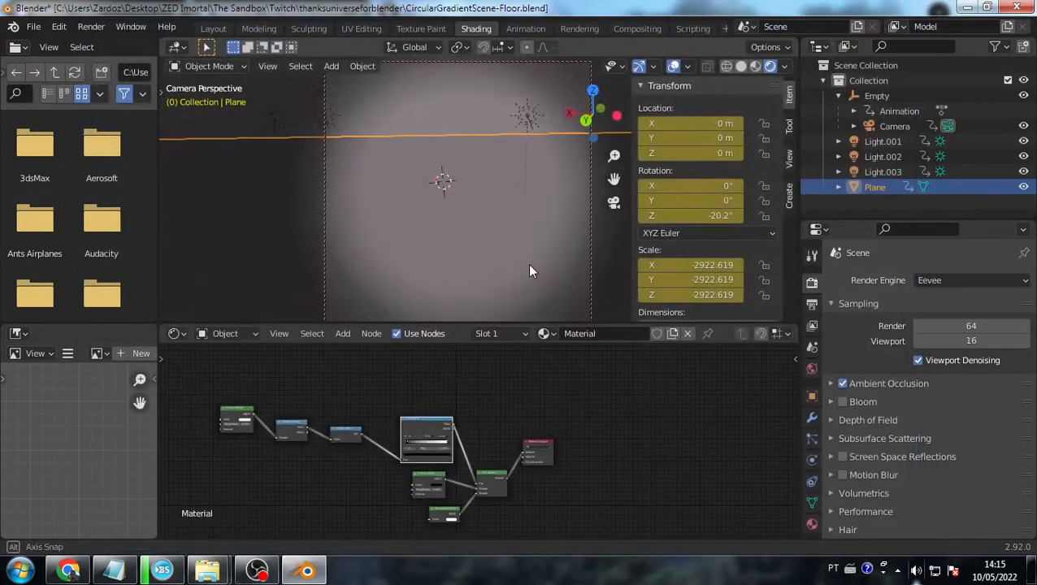
pyautogui.moveTo(518, 225); pyautogui.dragTo(515, 246, button='middle')
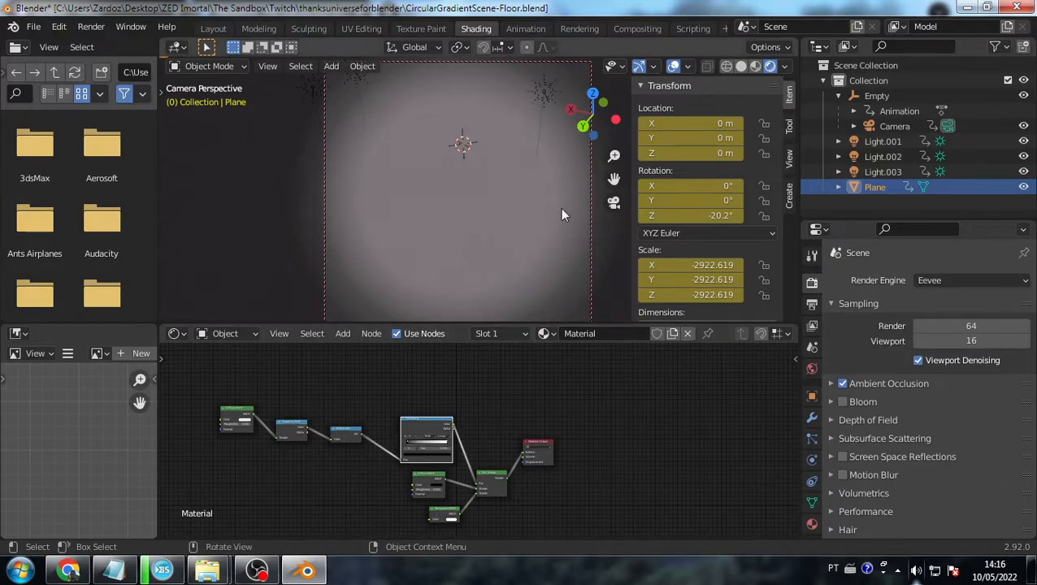
pyautogui.click(33, 27)
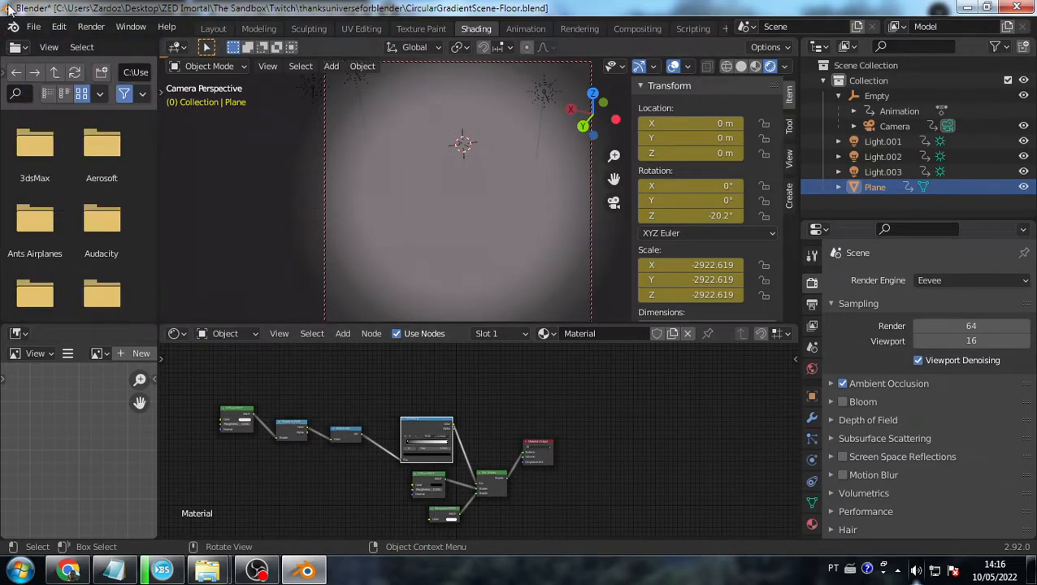
pyautogui.click(34, 27)
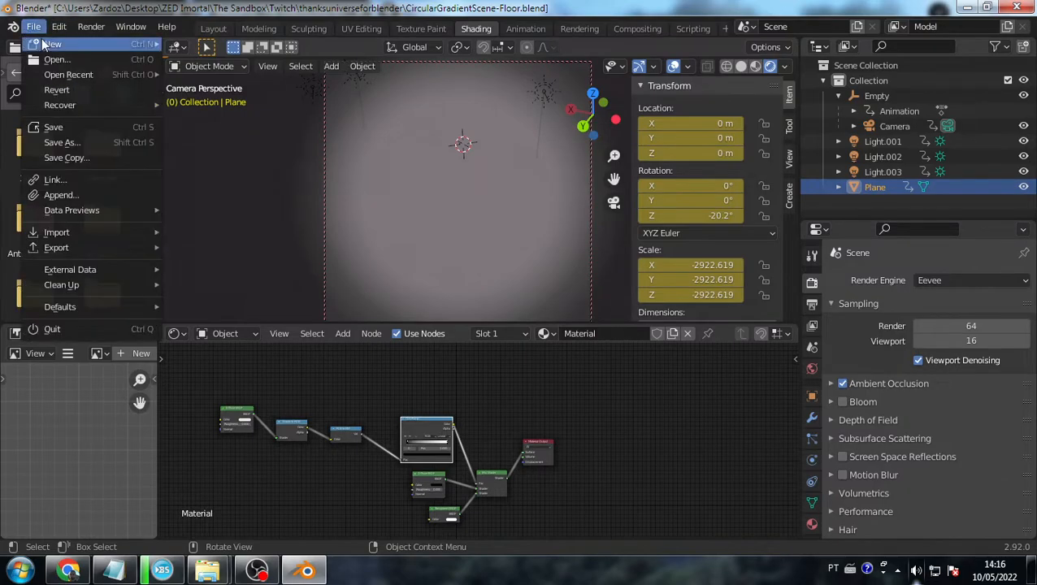
# - Open LinearGradientScene.blend without saving and preview it in Rendered shading
pyautogui.click(100, 56)
pyautogui.click(546, 309)
pyautogui.doubleClick(379, 184)
pyautogui.click(769, 66)
# - Select and deselect the Circle to inspect it, then go back to the File menu
pyautogui.click(463, 292)
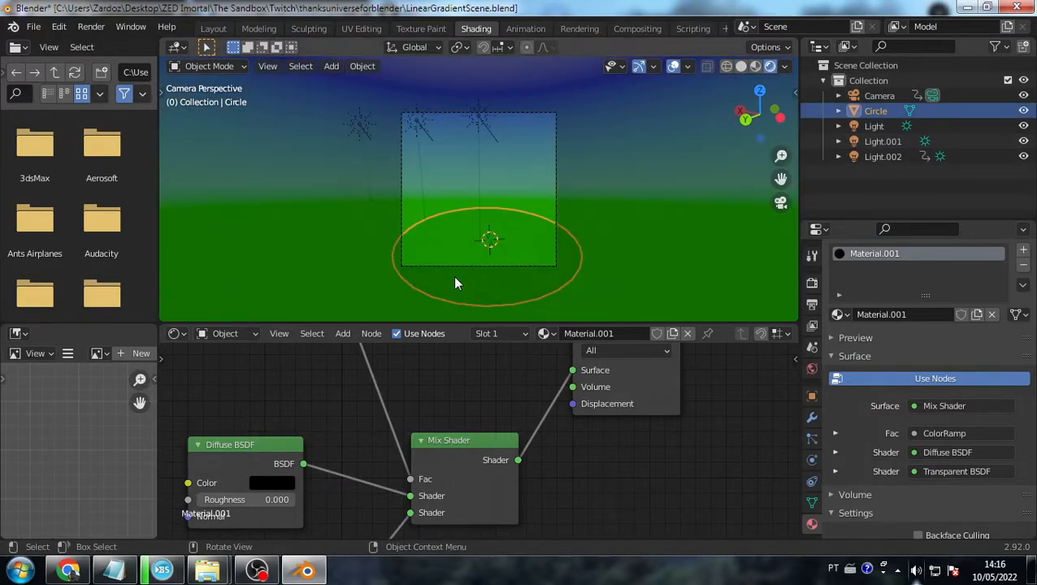
pyautogui.click(642, 235)
pyautogui.click(505, 278)
pyautogui.click(660, 283)
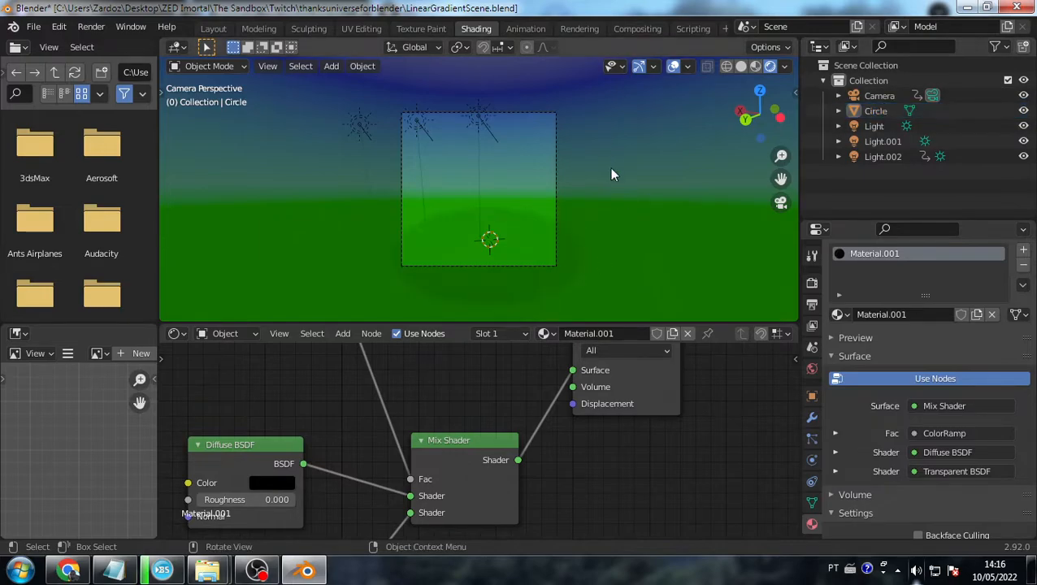
pyautogui.click(13, 27)
pyautogui.click(34, 27)
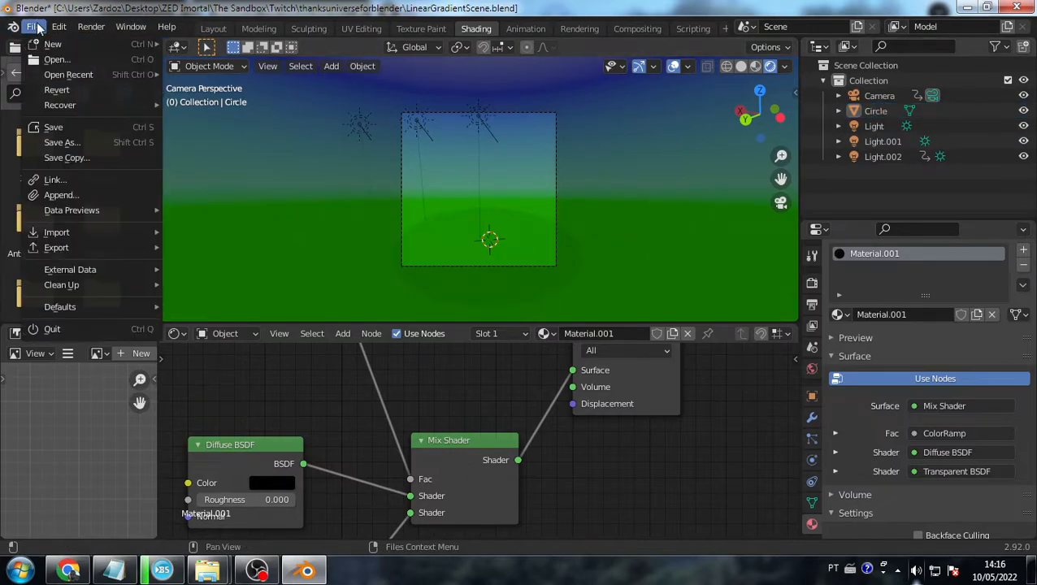
# - Open MountainSkyScene.blend from recent files and preview it in Rendered shading
pyautogui.moveTo(33, 27)
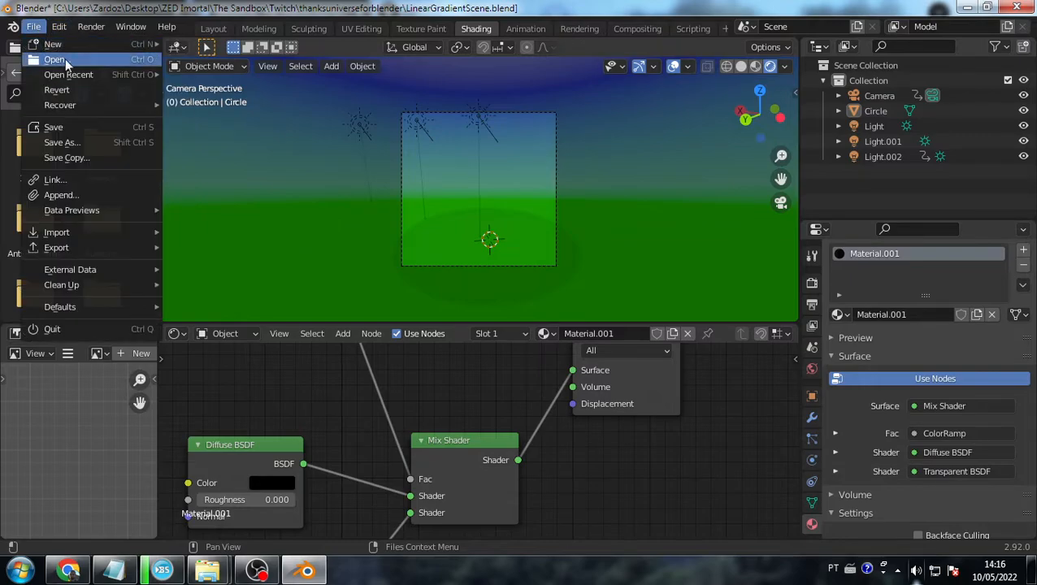
pyautogui.moveTo(79, 75)
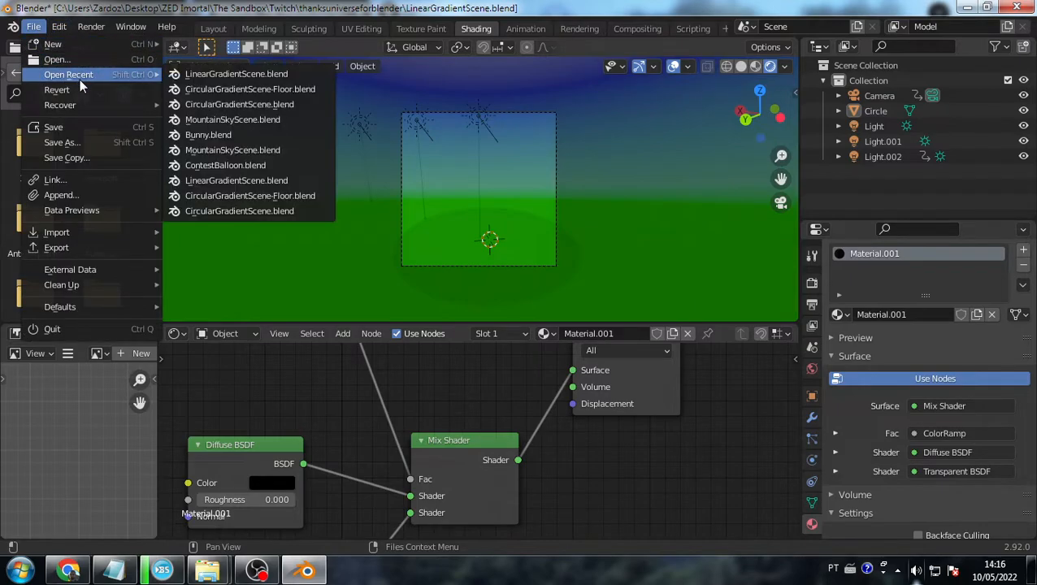
pyautogui.click(232, 120)
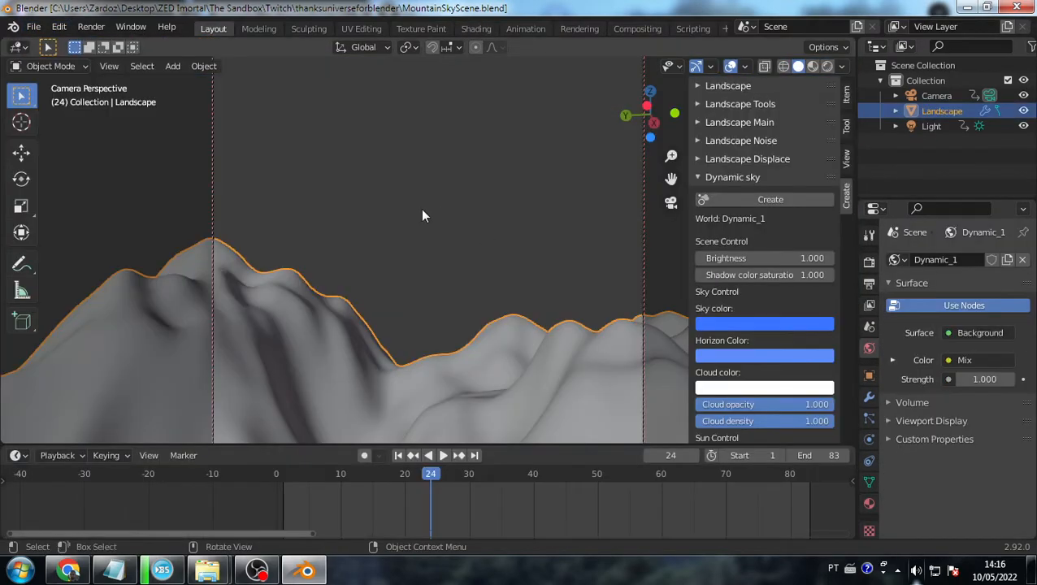
pyautogui.click(826, 66)
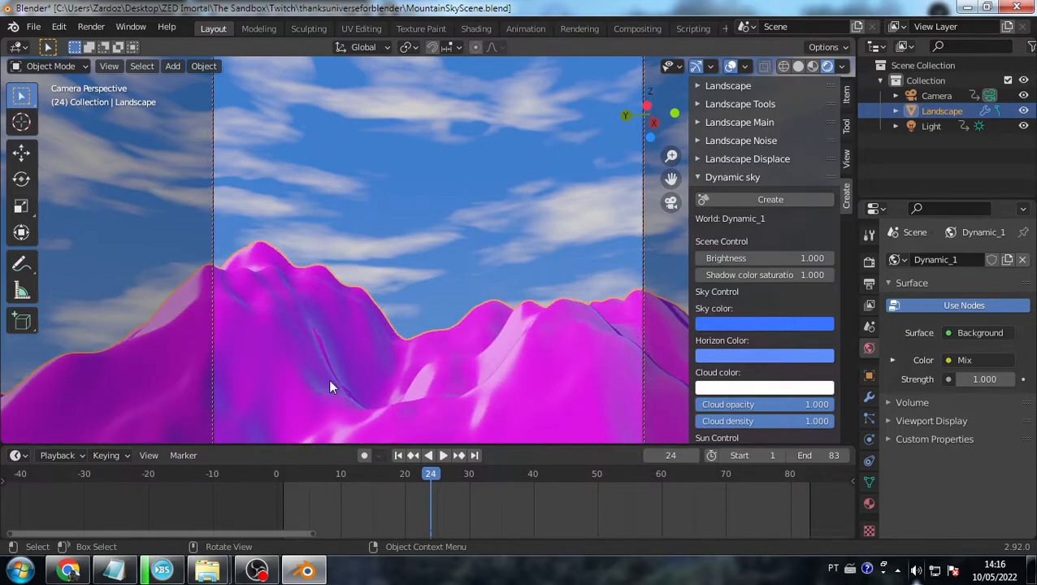
# - In the Shading workspace, bring the Landscape material's node tree into view
pyautogui.click(488, 29)
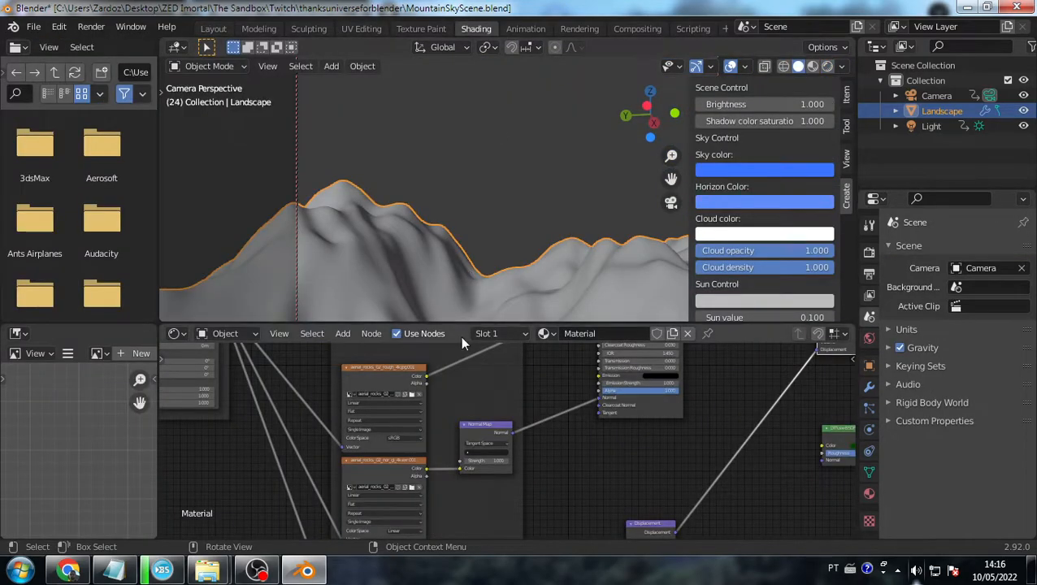
pyautogui.moveTo(431, 355)
pyautogui.mouseDown(button='middle')
pyautogui.moveTo(477, 429)
pyautogui.moveTo(468, 397)
pyautogui.moveTo(468, 455)
pyautogui.mouseUp(button='middle')
pyautogui.scroll(-6, 463, 396)
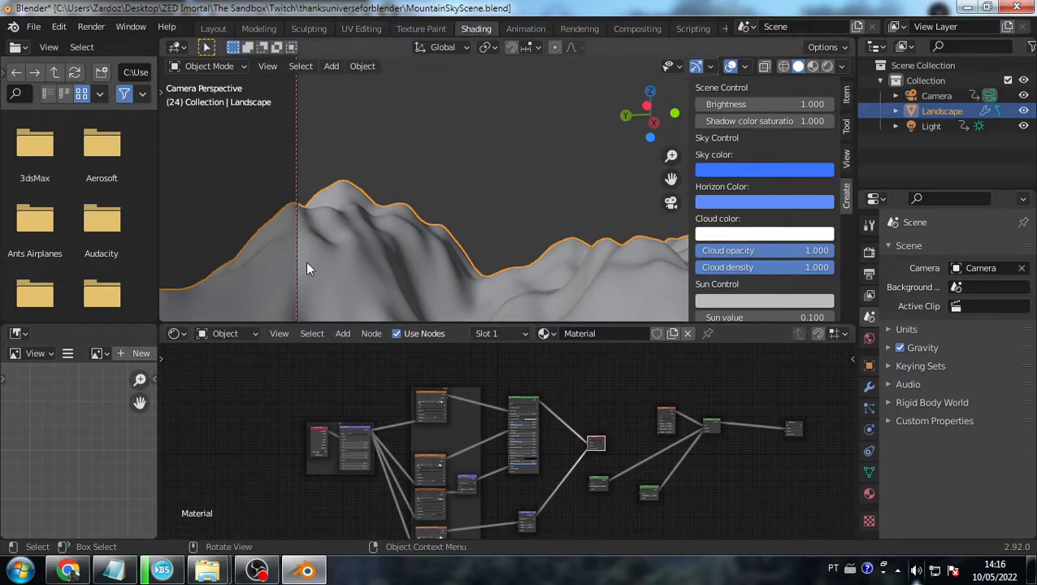
pyautogui.click(240, 333)
pyautogui.click(401, 191)
pyautogui.click(388, 287)
pyautogui.scroll(2, 446, 452)
pyautogui.scroll(4, 447, 457)
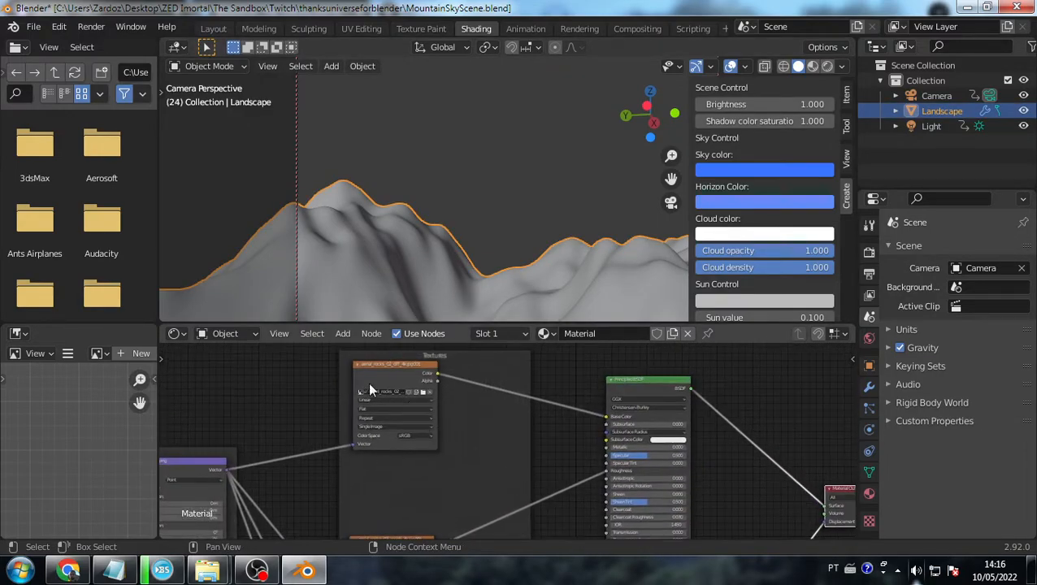
pyautogui.scroll(3, 384, 429)
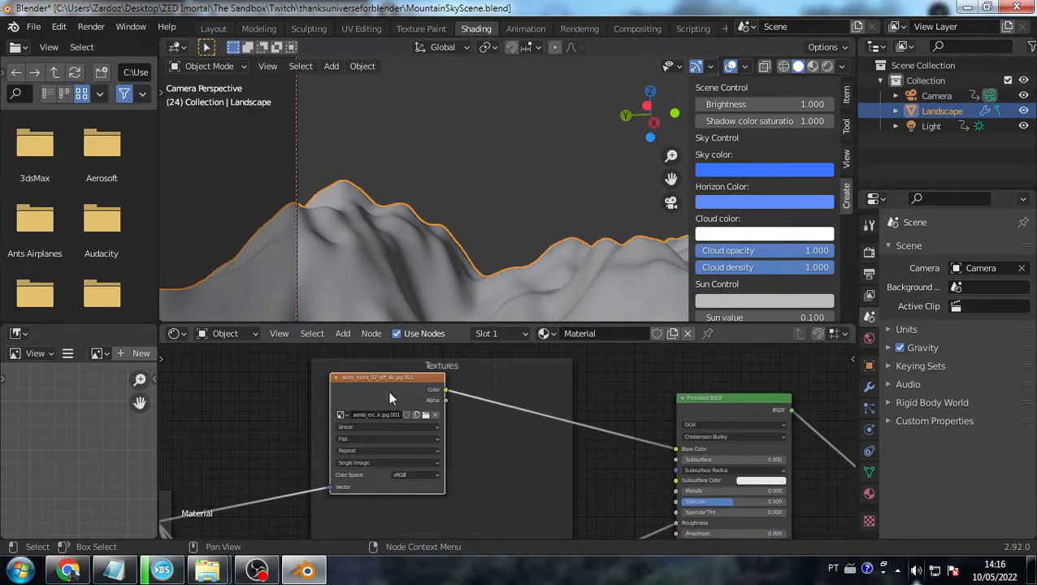
pyautogui.keyDown('shift'); pyautogui.scroll(-6, 391, 390); pyautogui.keyUp('shift')
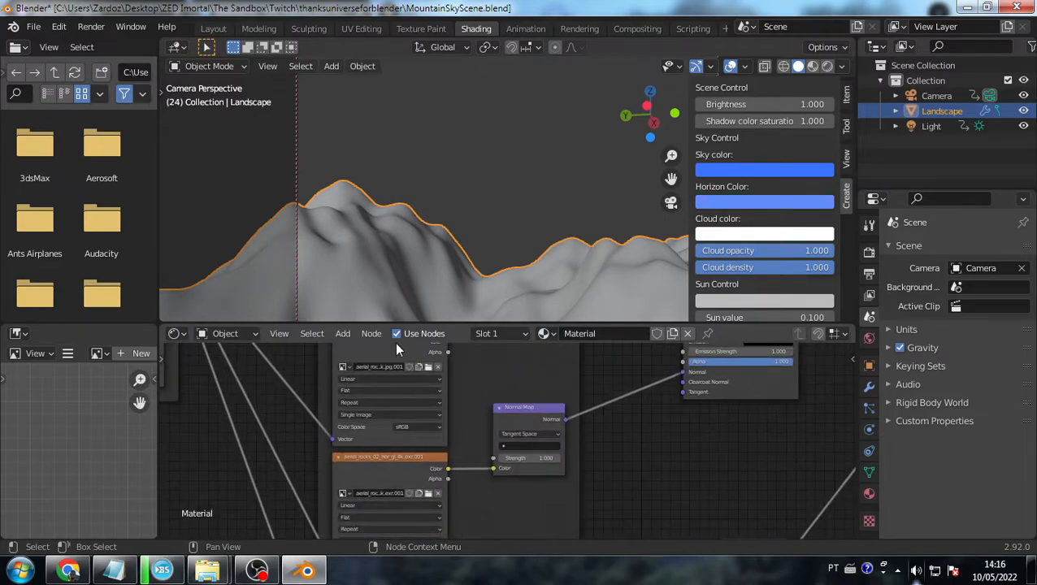
# - Inspect the normal map, displacement texture and Displacement node, selecting the texture frame, then glance at other windows
pyautogui.moveTo(401, 420); pyautogui.dragTo(420, 396, button='middle')
pyautogui.moveTo(415, 496); pyautogui.dragTo(475, 416, button='middle')
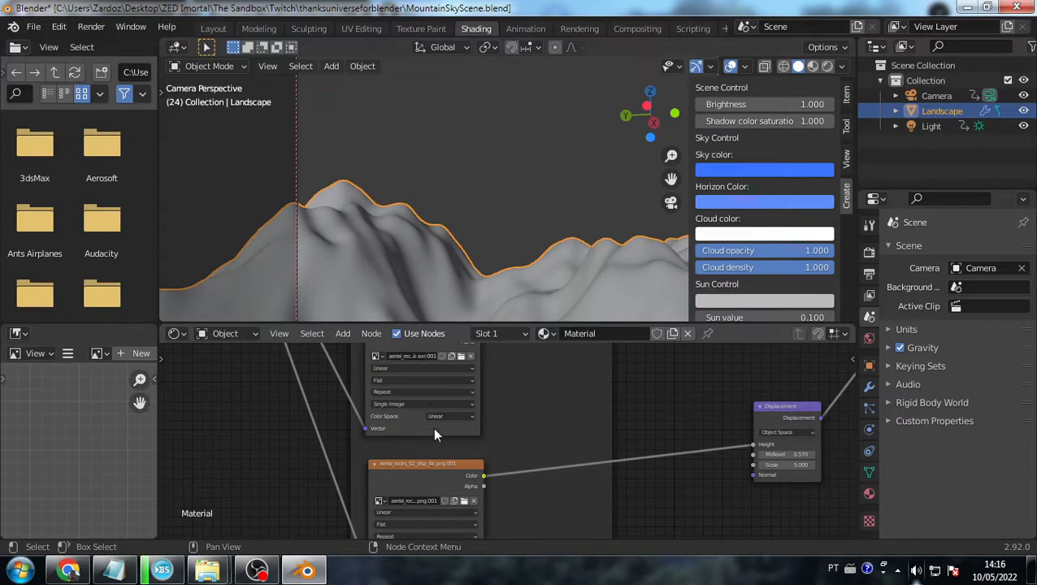
pyautogui.moveTo(452, 468); pyautogui.dragTo(450, 422, button='middle')
pyautogui.click(505, 469)
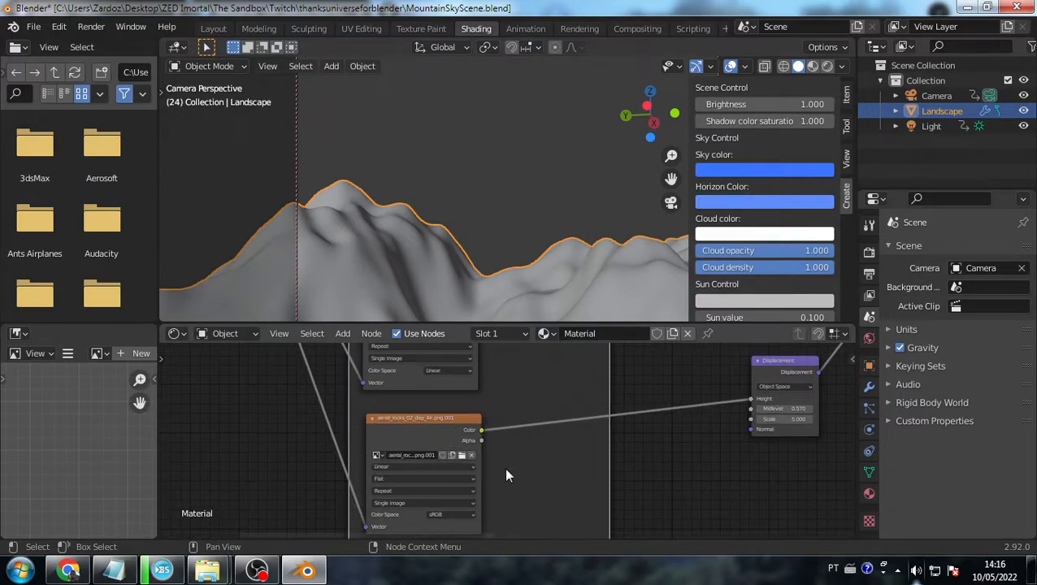
pyautogui.hotkey('alt', 'Tab')
pyautogui.hotkey('alt', 'Tab')
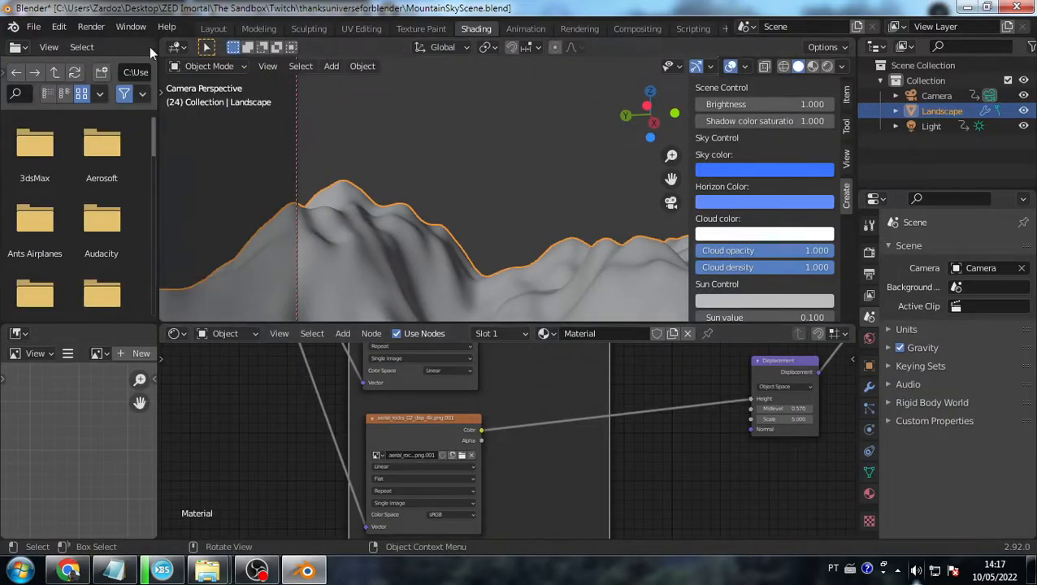
pyautogui.hotkey('alt', 'Tab')
pyautogui.hotkey('alt', 'Tab')
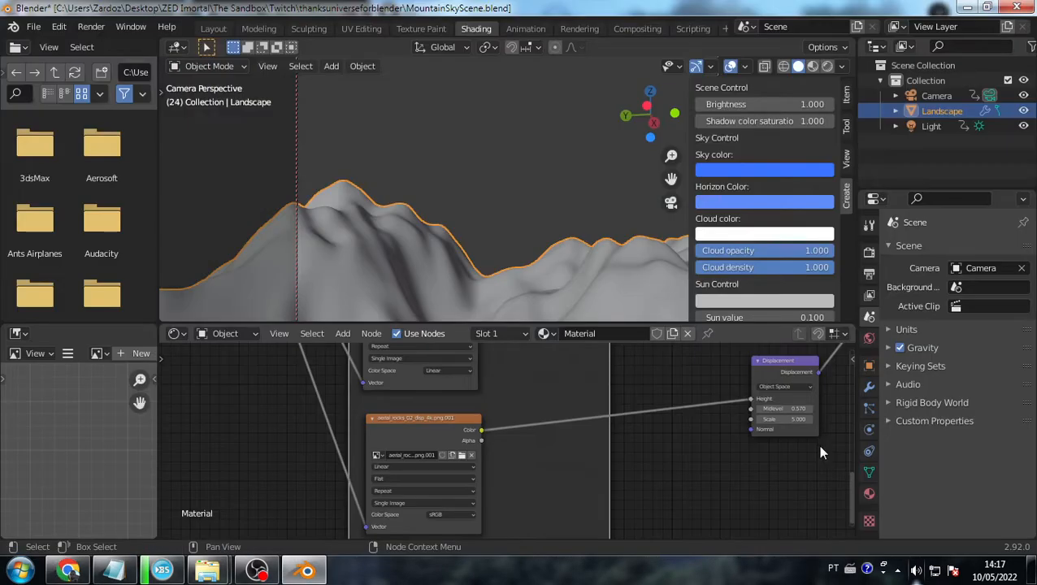
pyautogui.hotkey('alt', 'Tab')
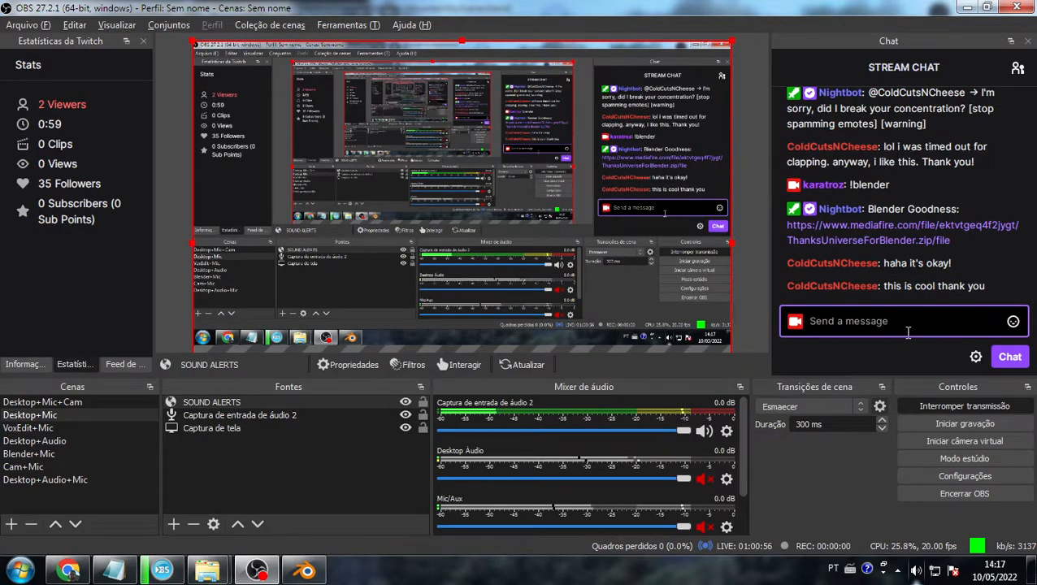
# - Cycle through Blender, OBS Studio and Chrome to bring the live Twitch channel page forward
pyautogui.hotkey('alt', 'Tab')
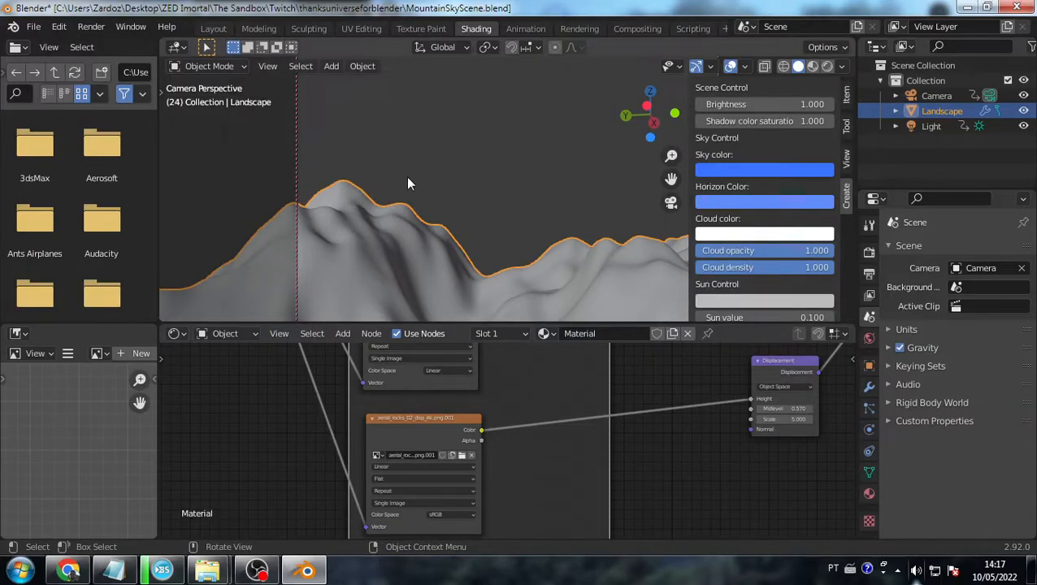
pyautogui.hotkey('alt', 'Tab')
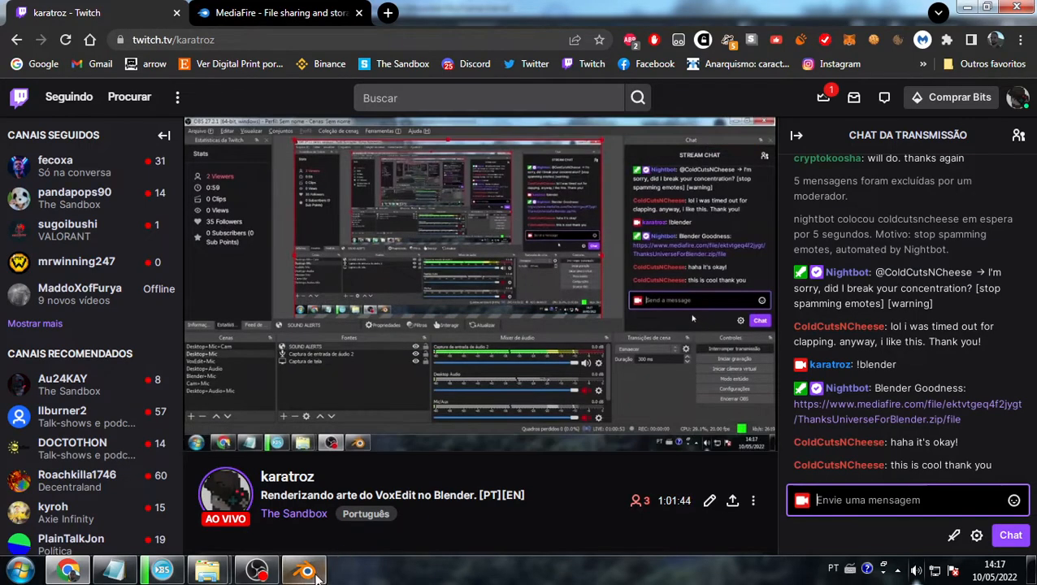
pyautogui.hotkey('alt', 'Tab')
pyautogui.click(257, 569)
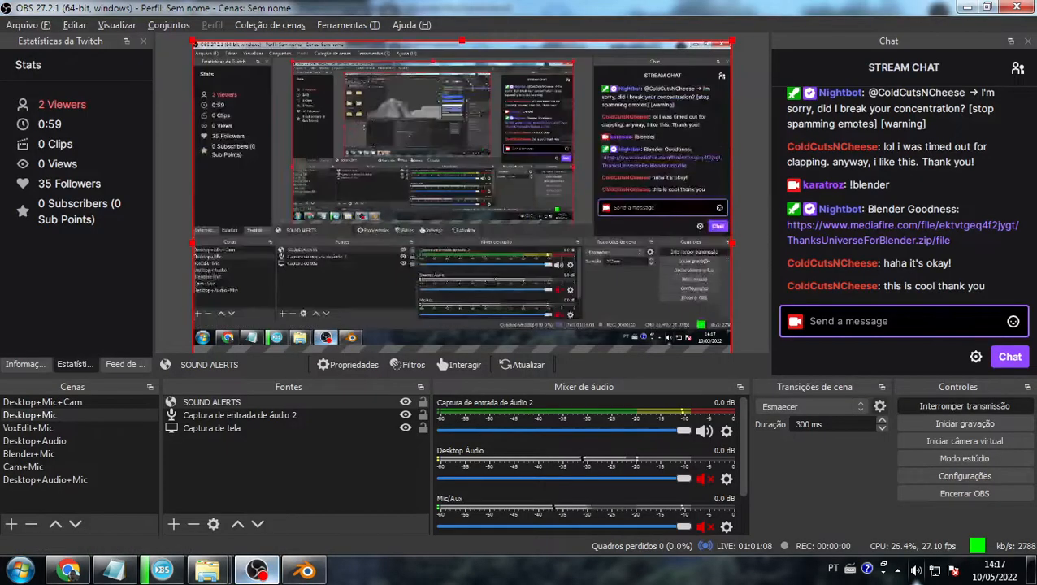
pyautogui.click(82, 569)
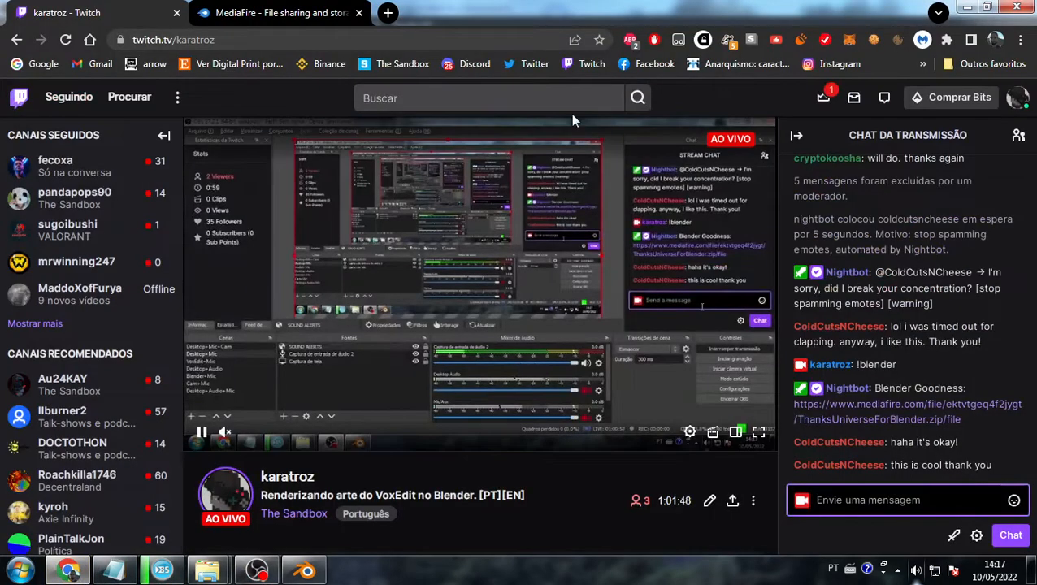
pyautogui.click(313, 13)
# - Copy the share link for ThanksUniverseForBlender.zip and paste it into the address bar
pyautogui.click(944, 537)
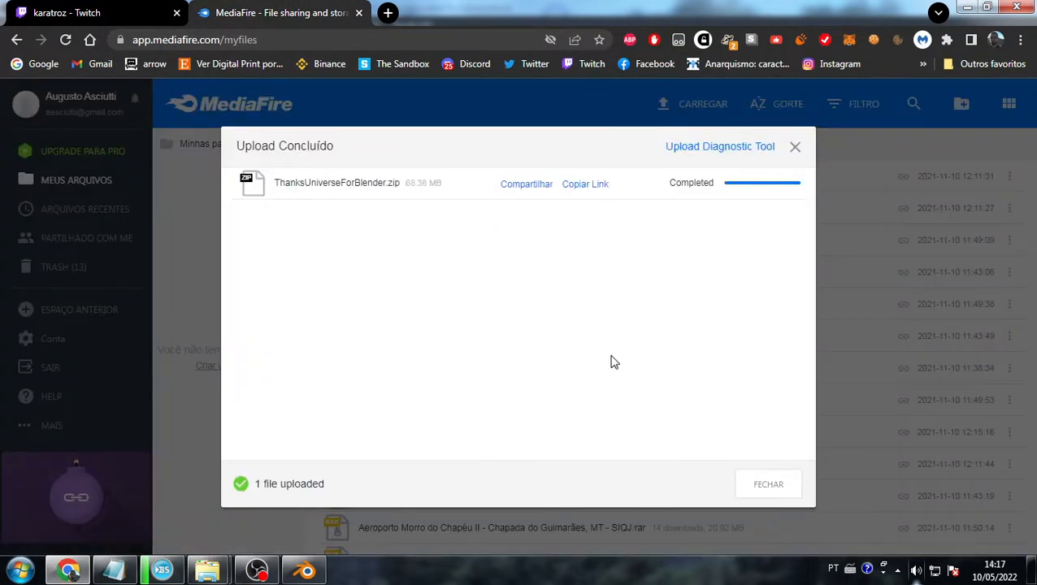
pyautogui.click(579, 192)
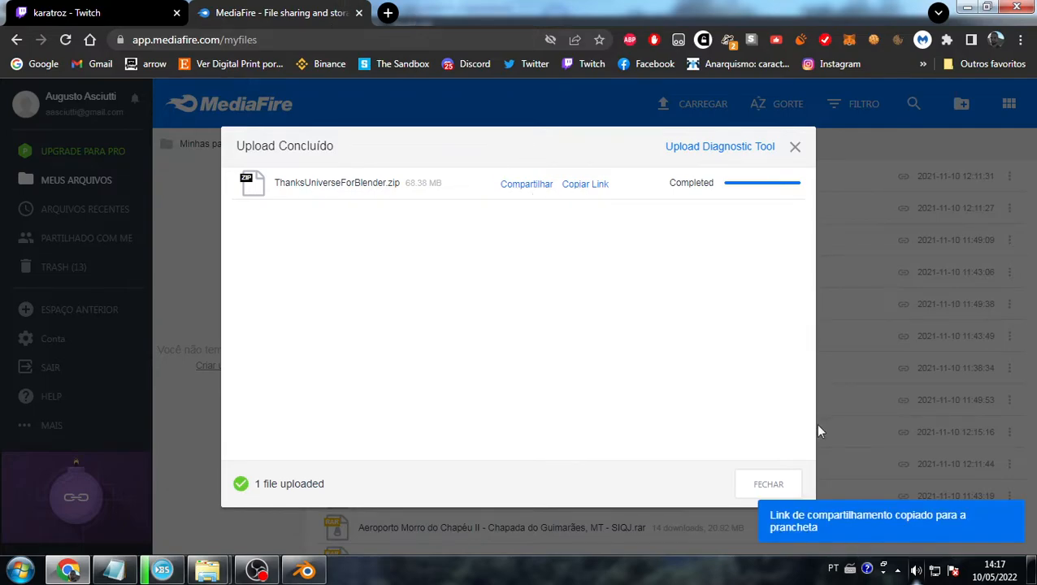
pyautogui.click(317, 43)
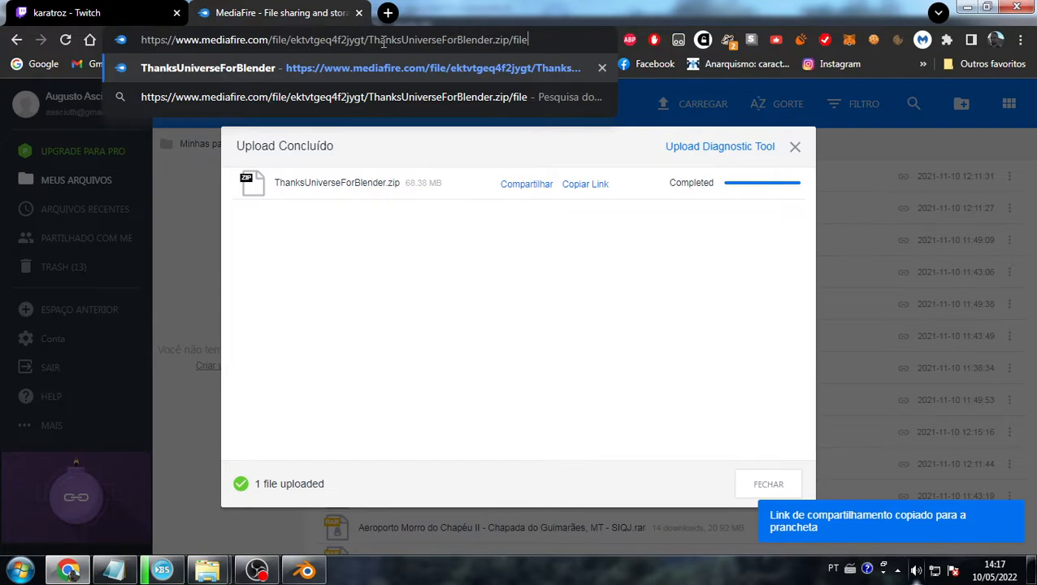
# - Dismiss the save-page dialog, close the upload-completed dialog and return to the Twitch tab
pyautogui.hotkey('ctrl', 'a')
pyautogui.hotkey('ctrl', 'c')
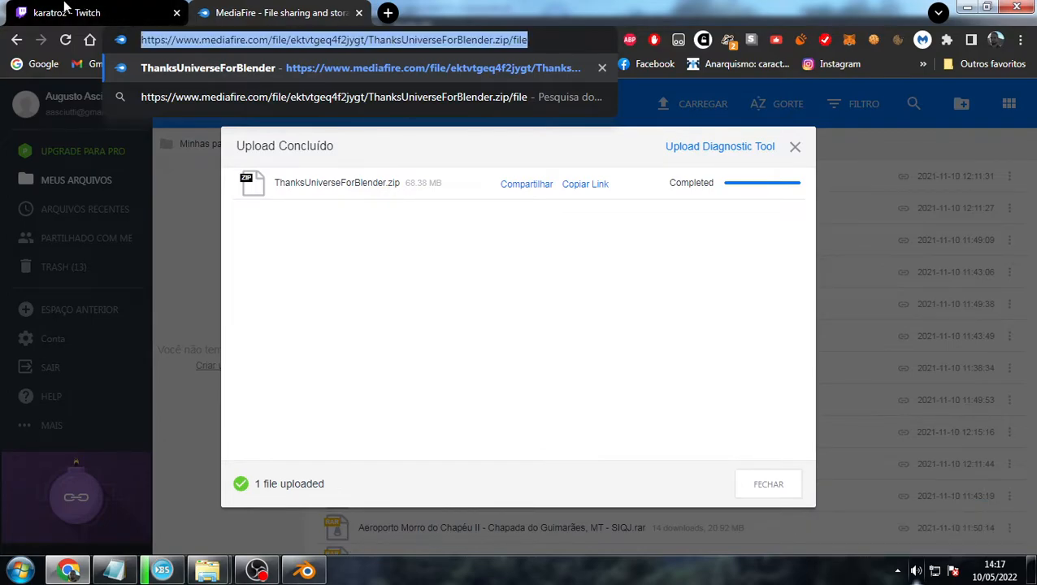
pyautogui.hotkey('ctrl', 's')
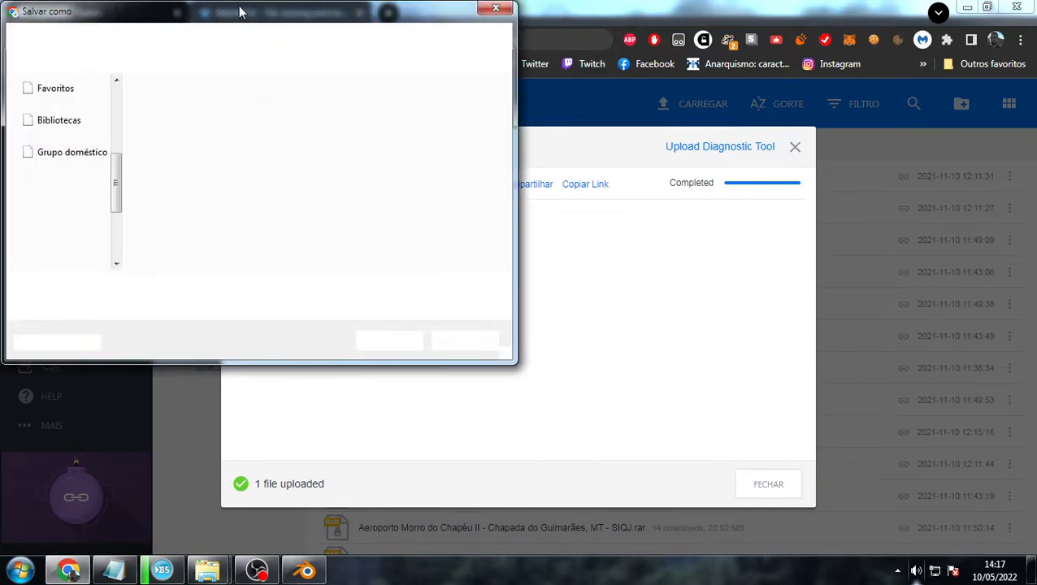
pyautogui.press('Escape')
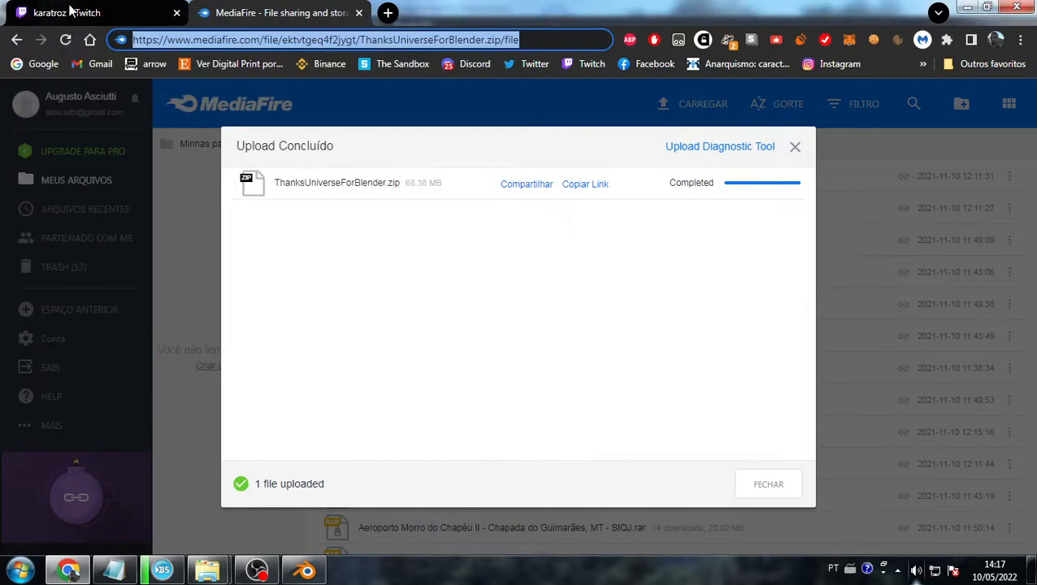
pyautogui.click(795, 147)
pyautogui.click(97, 13)
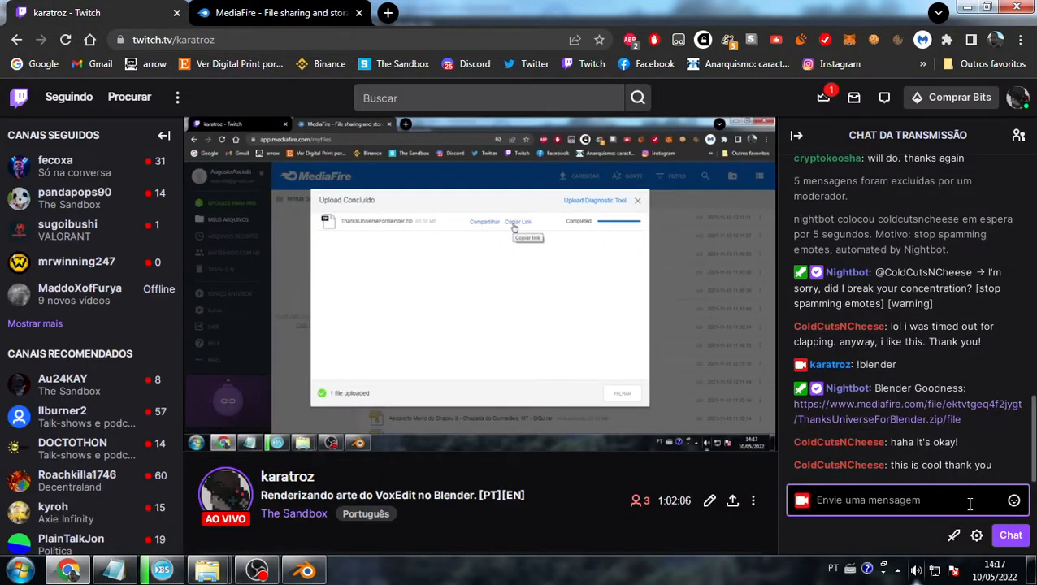
# - Paste the MediaFire link into the Twitch chat box, then delete it unsent
pyautogui.hotkey('ctrl', 'v')
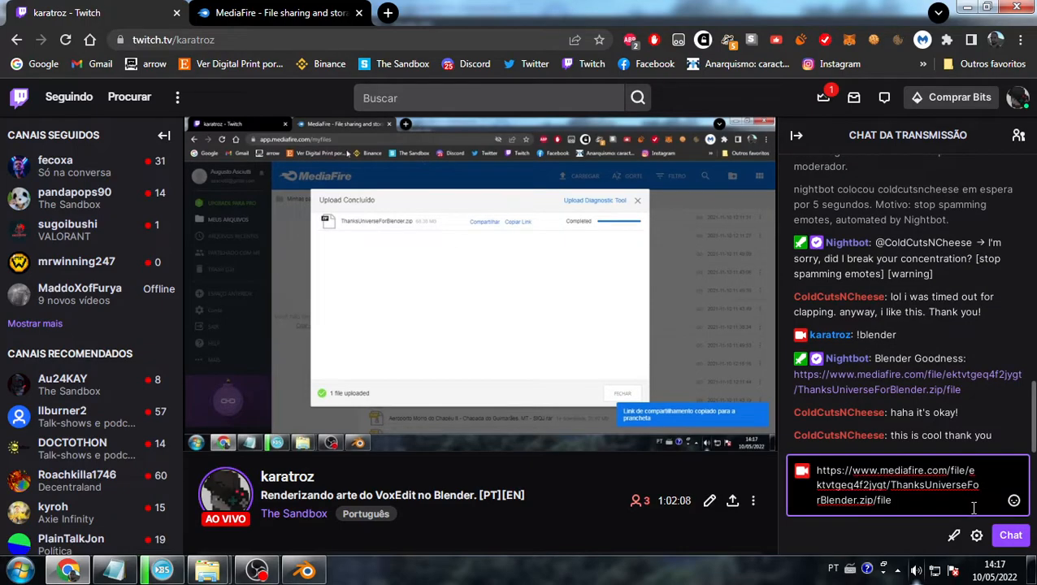
pyautogui.hotkey('ctrl', 'a')
pyautogui.press('BackSpace')
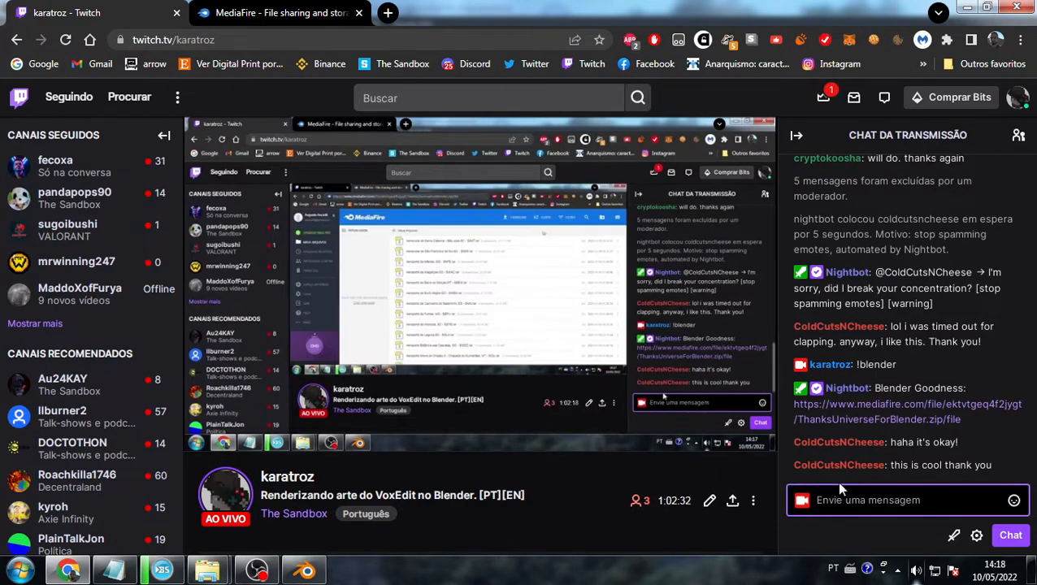
# - Scroll the Twitch page, then bring OBS Studio back to the front
pyautogui.scroll(-3, 768, 472)
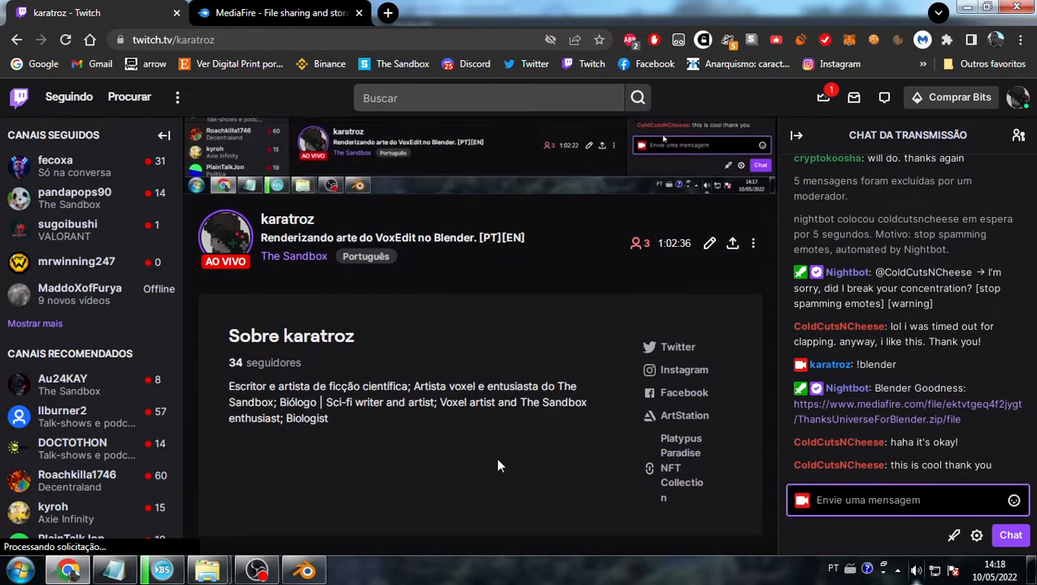
pyautogui.scroll(3, 487, 468)
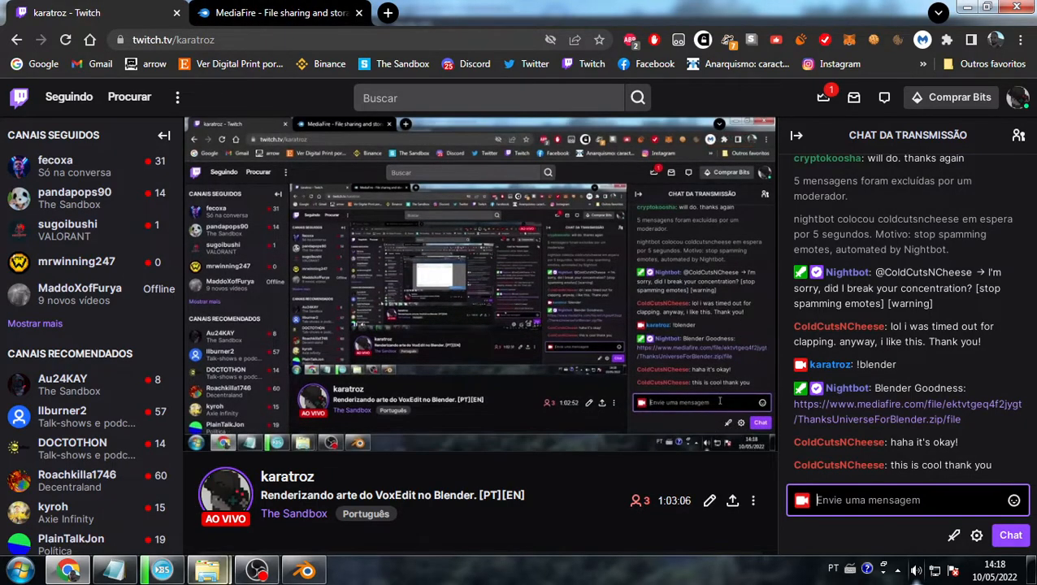
pyautogui.click(306, 571)
pyautogui.click(259, 571)
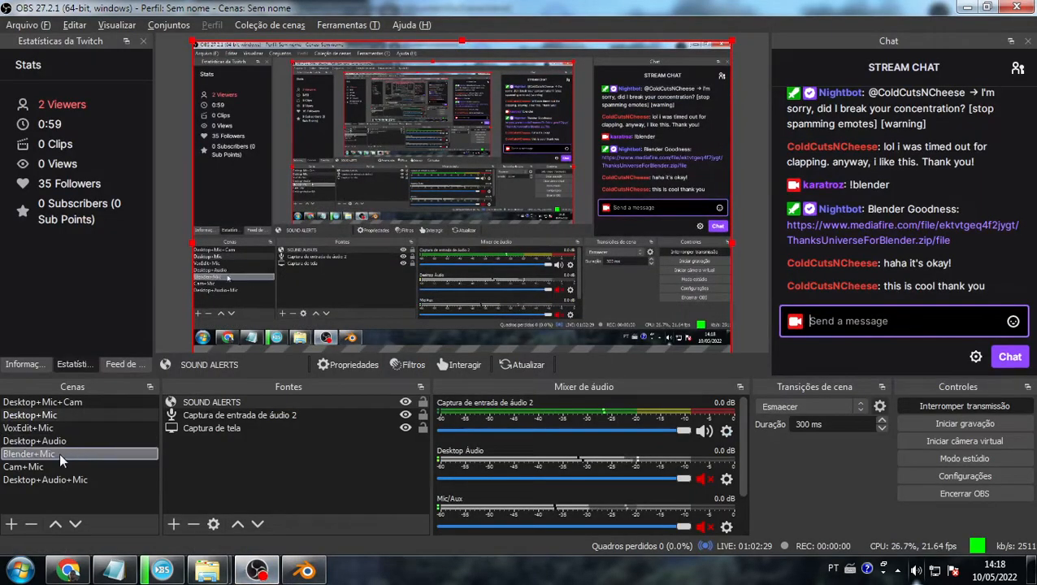
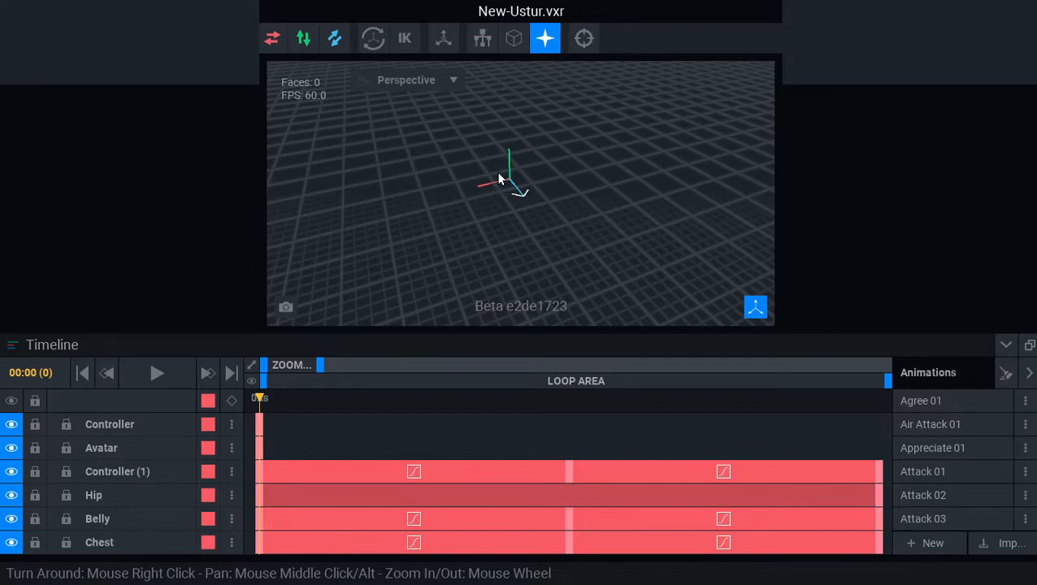
# - Orbit to a low angle under the robot and preview its animation playback
pyautogui.scroll(5, 505, 123)
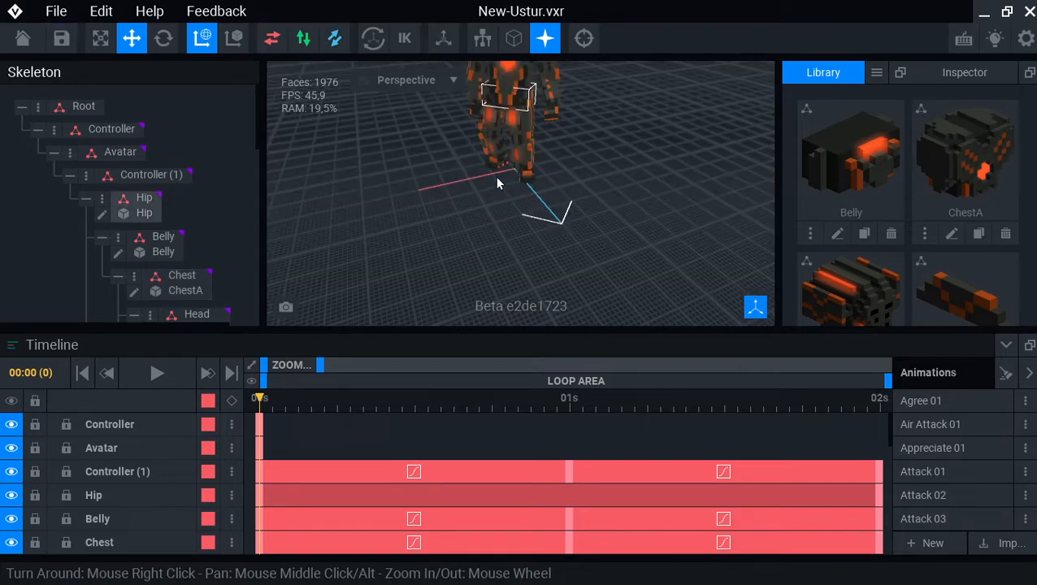
pyautogui.moveTo(519, 122); pyautogui.dragTo(589, 193, button='right')
pyautogui.press('space')
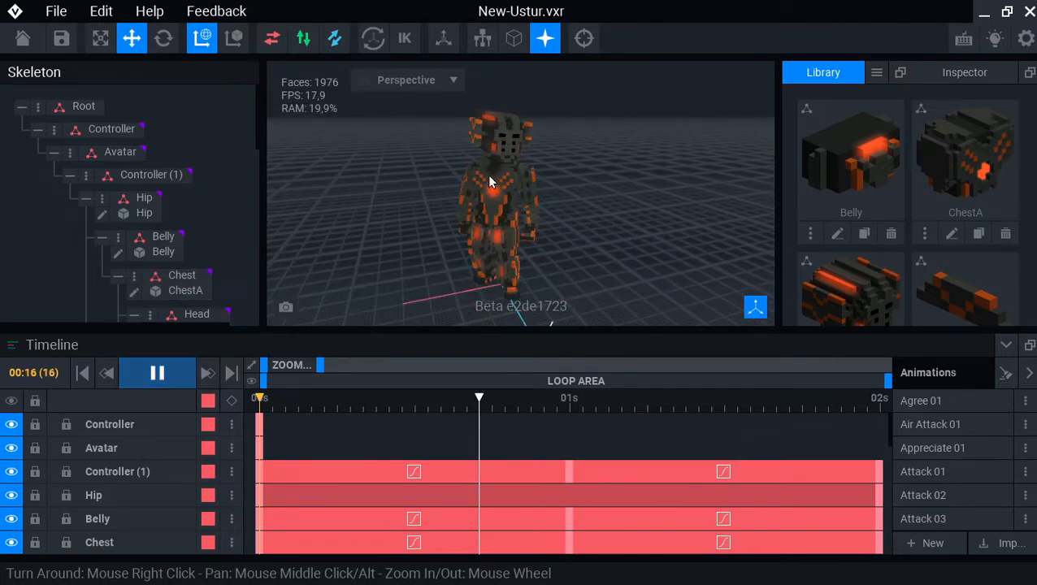
pyautogui.press('space')
# - Face the robot's front, select the Hip part and open Hip.vxm for editing
pyautogui.scroll(5, 476, 194)
pyautogui.moveTo(477, 193); pyautogui.dragTo(474, 202, button='right')
pyautogui.click(425, 252)
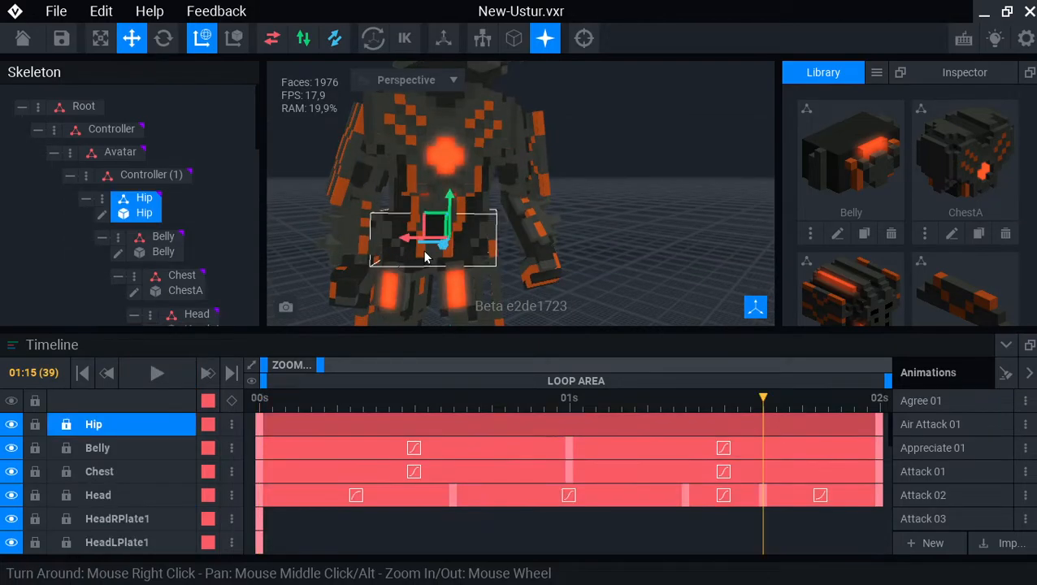
pyautogui.click(102, 216)
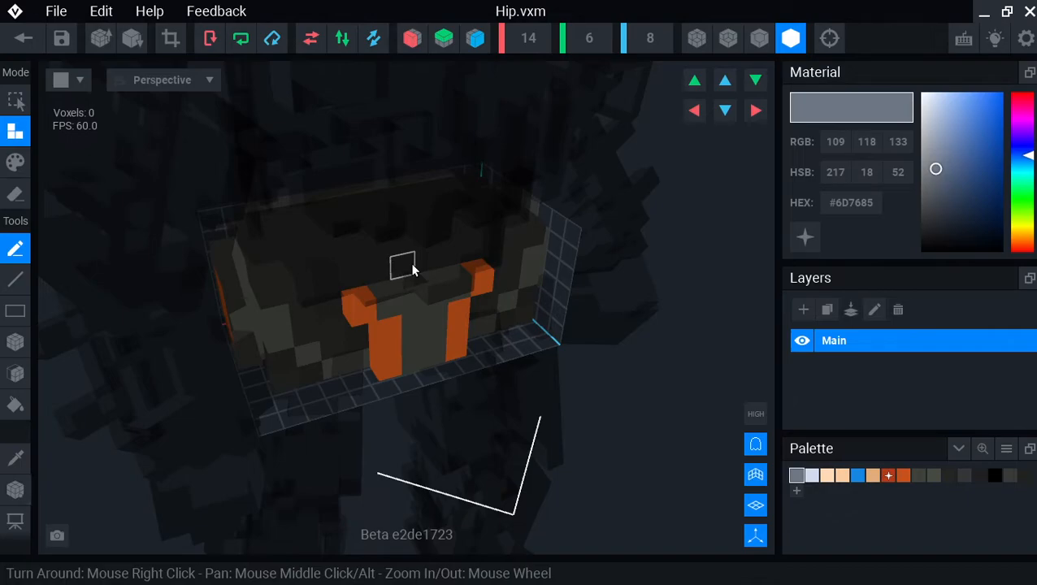
# - Move the Hip model's pivot to X 7.0 and save it on closing
pyautogui.press('m')
pyautogui.scroll(-2, 454, 254)
pyautogui.moveTo(453, 254); pyautogui.dragTo(458, 248, button='right')
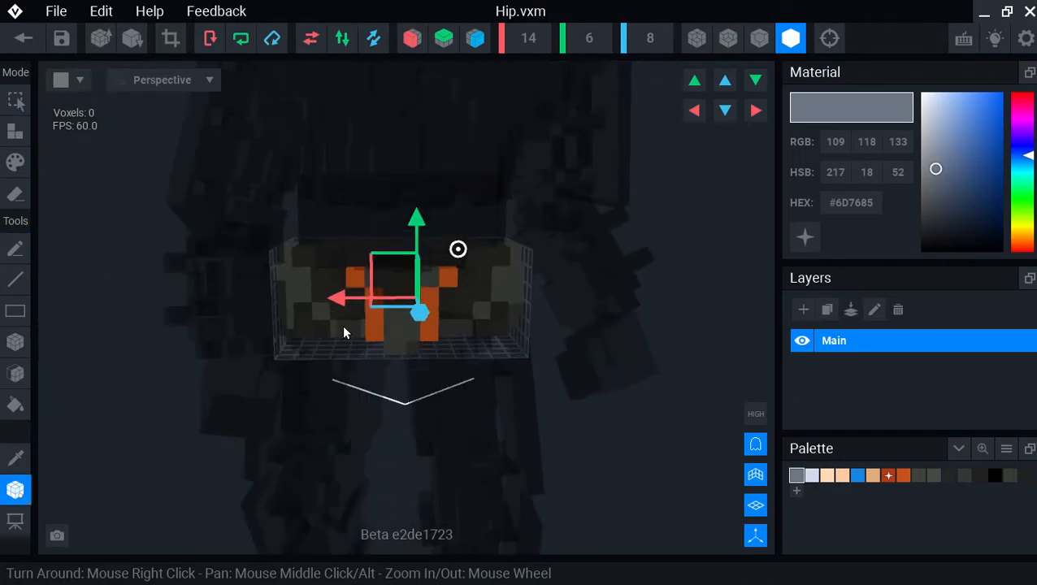
pyautogui.moveTo(334, 306); pyautogui.dragTo(317, 307)
pyautogui.click(20, 40)
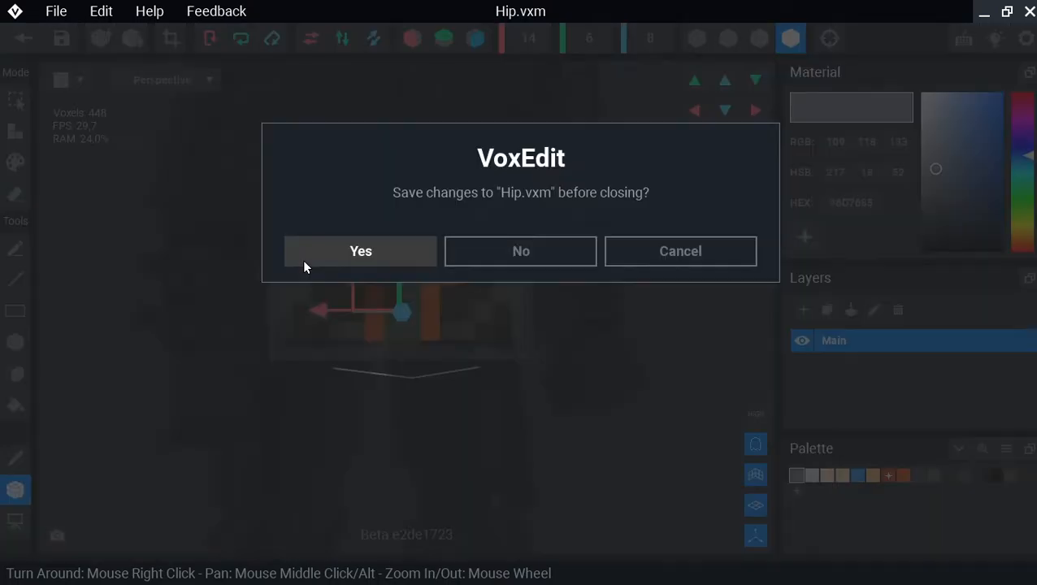
pyautogui.click(360, 251)
# - Reframe the robot to a frontal view of its legs and torso
pyautogui.moveTo(491, 287); pyautogui.dragTo(504, 143, button='right')
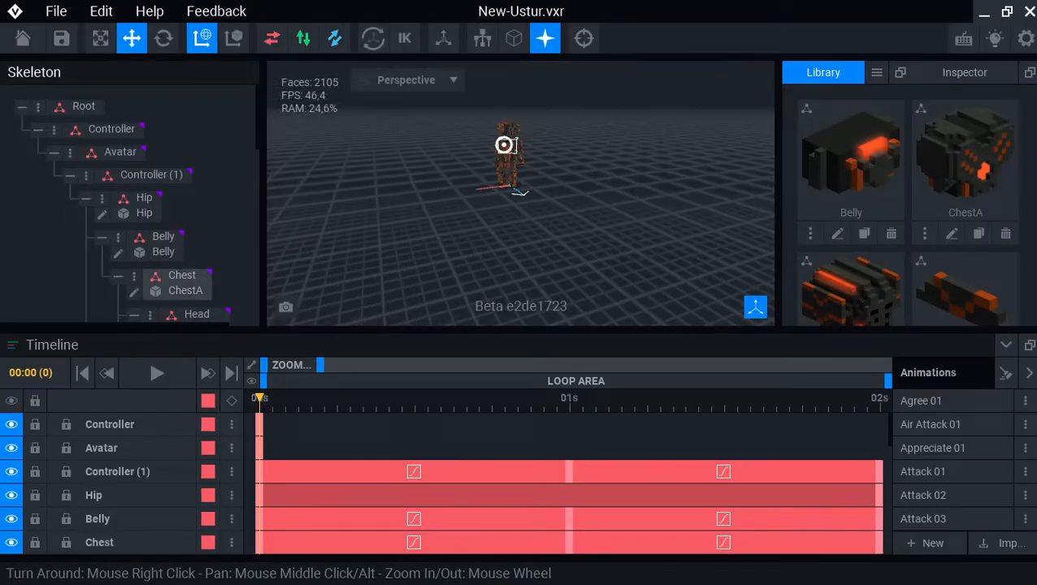
pyautogui.scroll(3, 505, 153)
pyautogui.scroll(5, 502, 263)
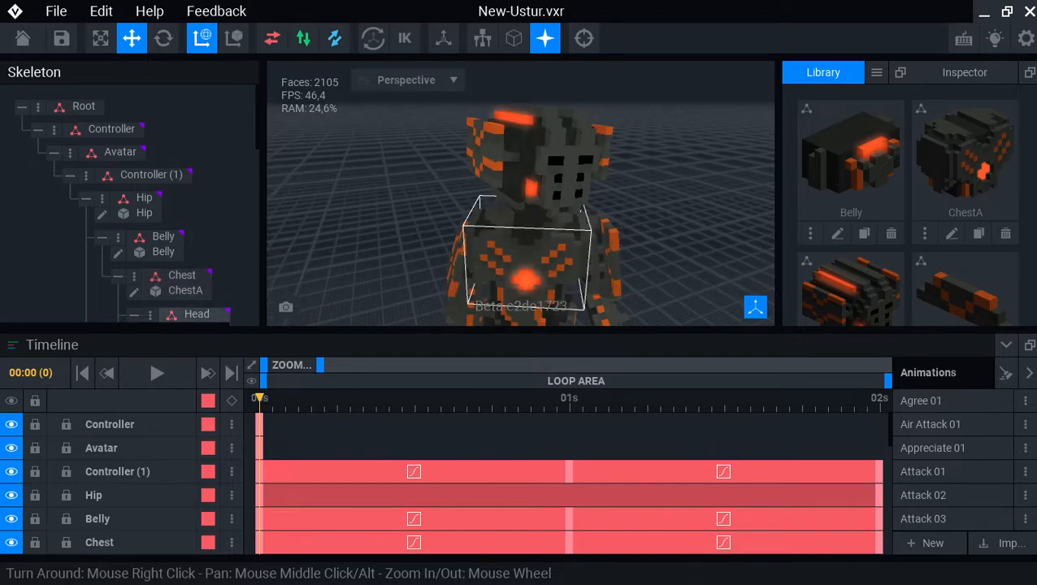
pyautogui.moveTo(502, 265); pyautogui.dragTo(522, 282, button='right')
pyautogui.scroll(2, 523, 282)
pyautogui.moveTo(523, 282); pyautogui.dragTo(491, 195, button='middle')
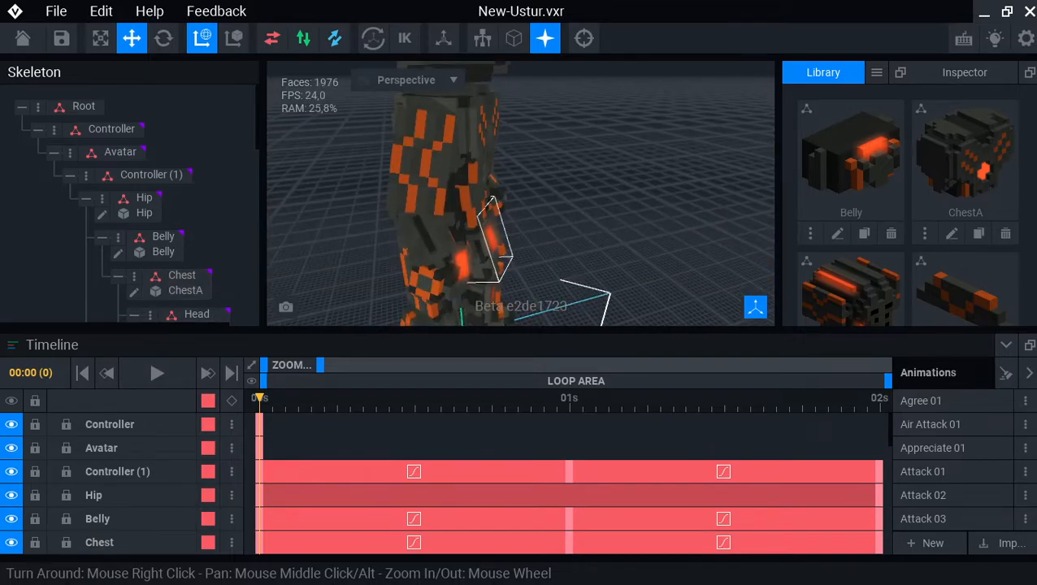
pyautogui.press('f')
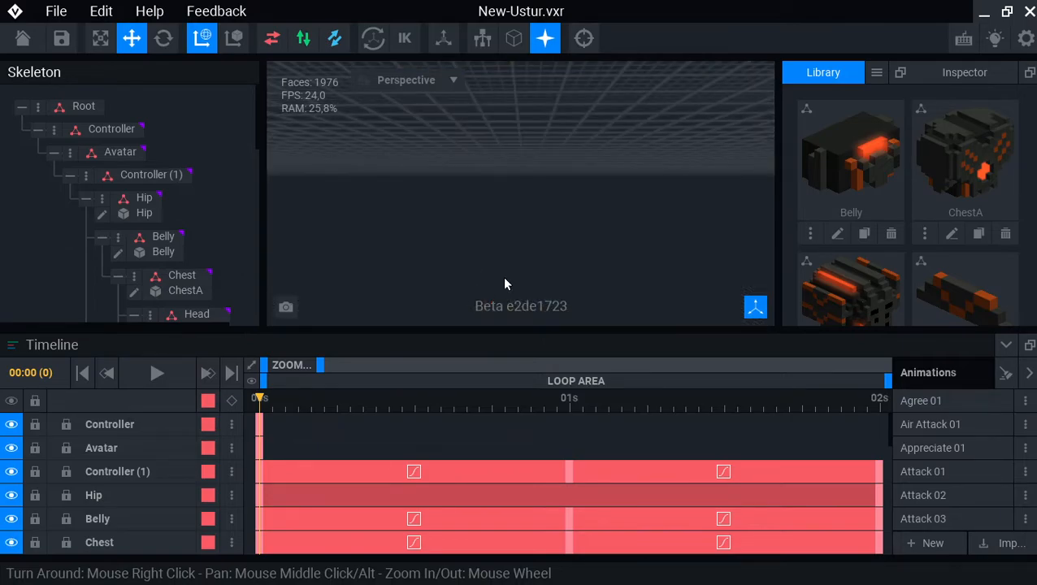
pyautogui.press('f')
pyautogui.moveTo(511, 183); pyautogui.dragTo(515, 213, button='right')
pyautogui.scroll(4, 512, 225)
pyautogui.moveTo(507, 236); pyautogui.dragTo(506, 199, button='middle')
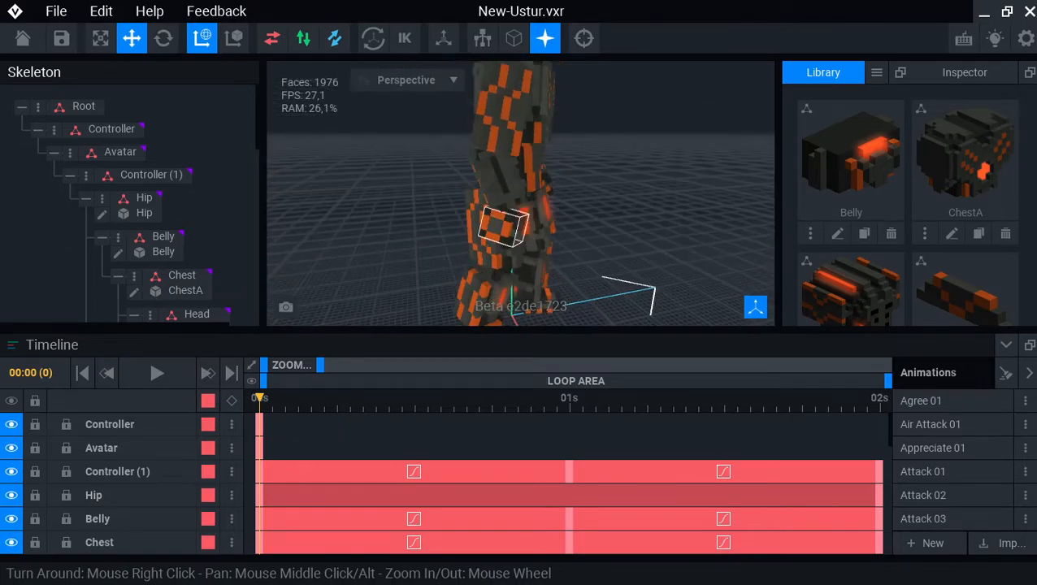
pyautogui.moveTo(502, 253); pyautogui.dragTo(501, 246, button='middle')
pyautogui.scroll(3, 494, 299)
pyautogui.moveTo(494, 300); pyautogui.dragTo(494, 298, button='right')
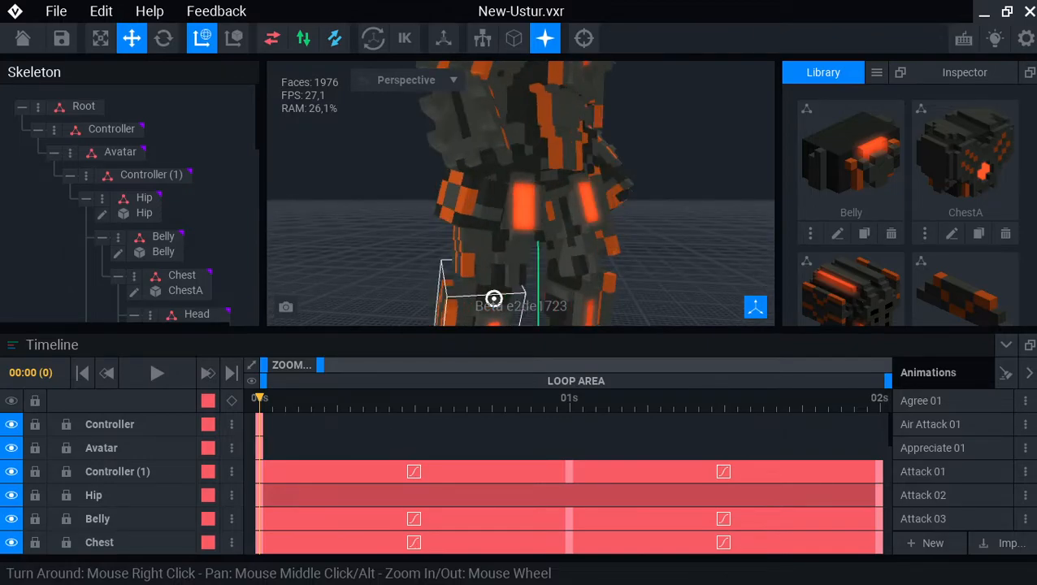
pyautogui.moveTo(494, 299); pyautogui.dragTo(667, 323, button='right')
pyautogui.scroll(-4, 535, 296)
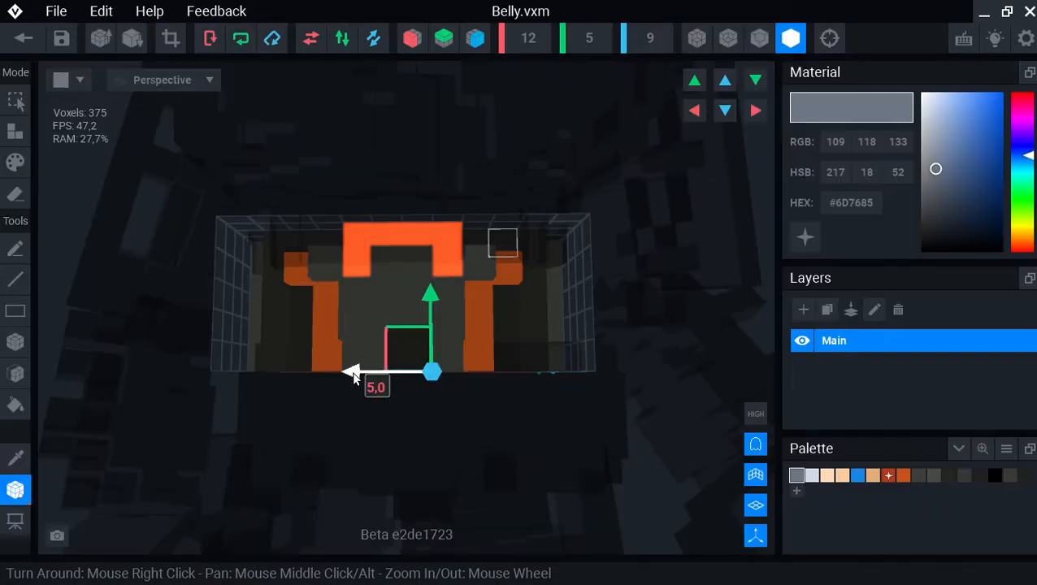
# - Shift the Belly pivot to X 5.0 and save Belly.vxm on closing
pyautogui.moveTo(354, 377); pyautogui.dragTo(334, 369)
pyautogui.click(22, 38)
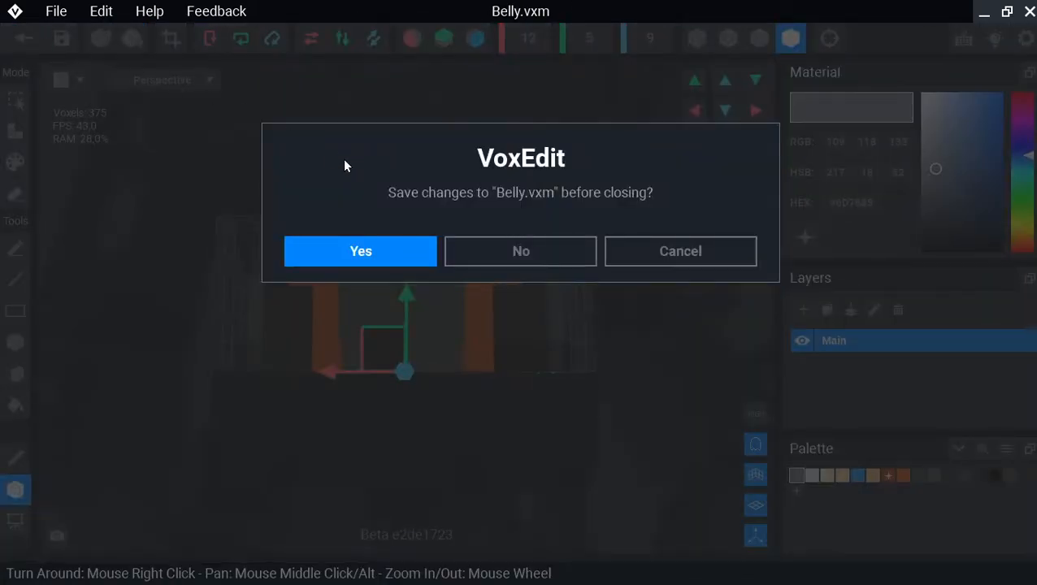
pyautogui.click(376, 259)
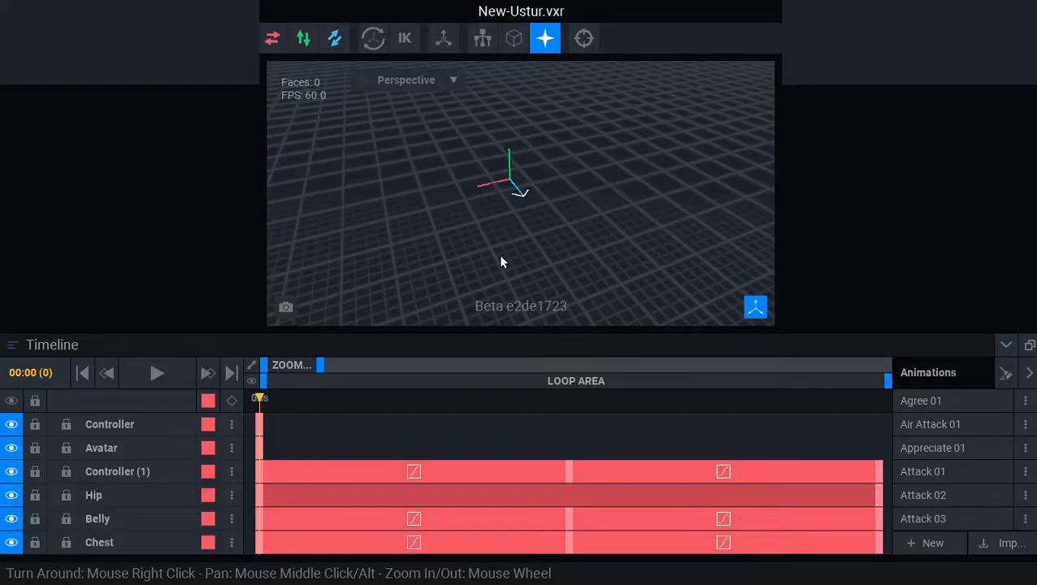
# - Select the robot's Chest part and open ChestA.vxm for voxel editing
pyautogui.moveTo(535, 98); pyautogui.dragTo(527, 102, button='right')
pyautogui.moveTo(524, 109); pyautogui.dragTo(497, 180, button='middle')
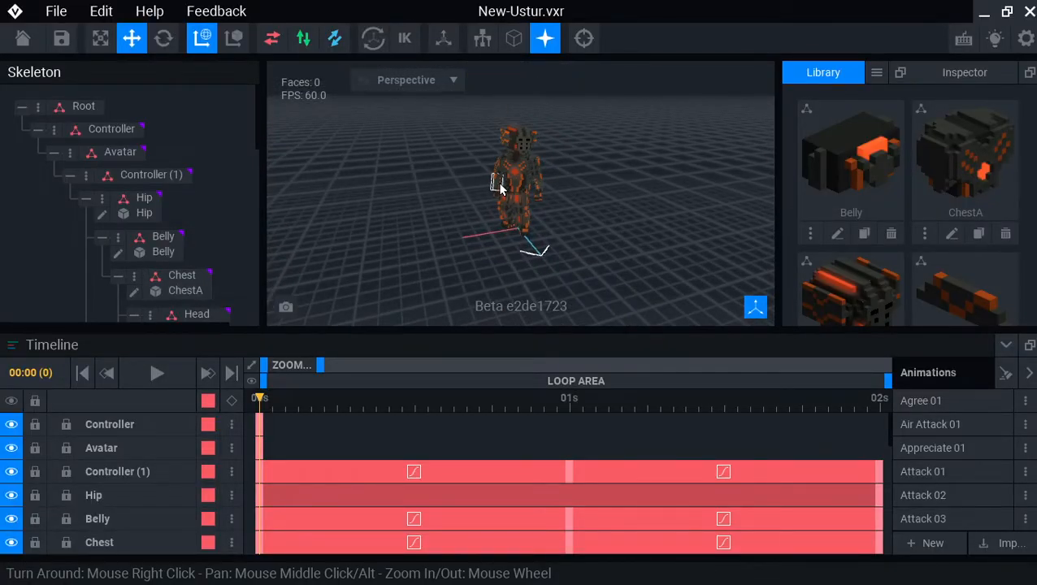
pyautogui.scroll(3, 486, 246)
pyautogui.scroll(-2, 488, 247)
pyautogui.click(520, 175)
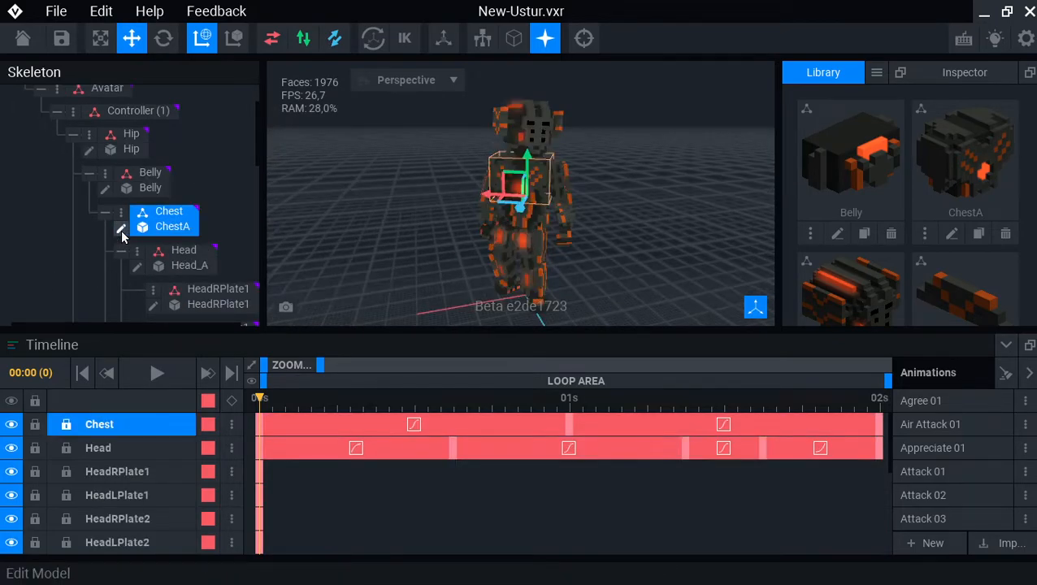
pyautogui.click(121, 230)
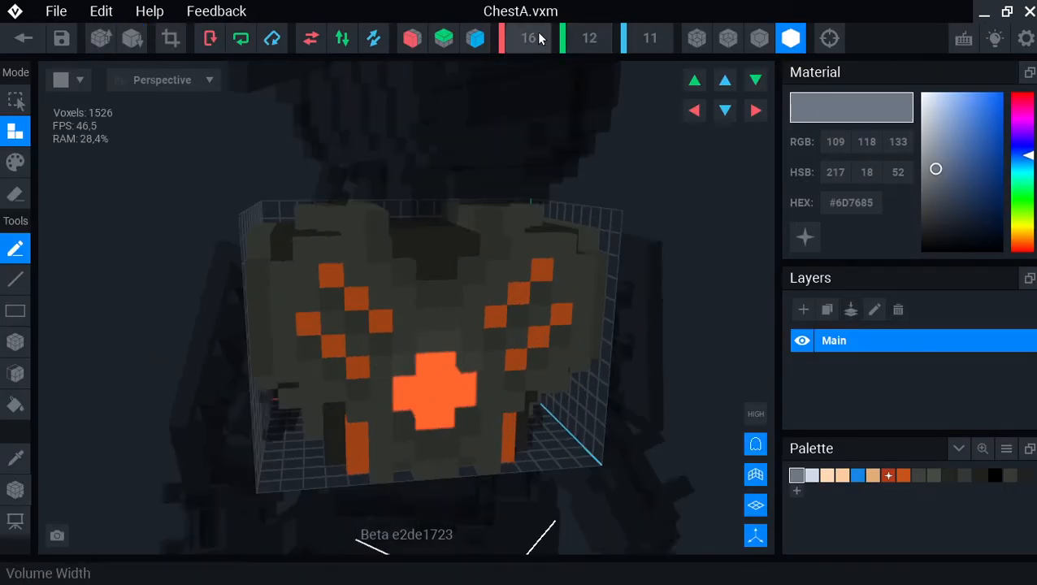
# - Move the ChestA pivot to X 8.0 and save the model on closing
pyautogui.press('m')
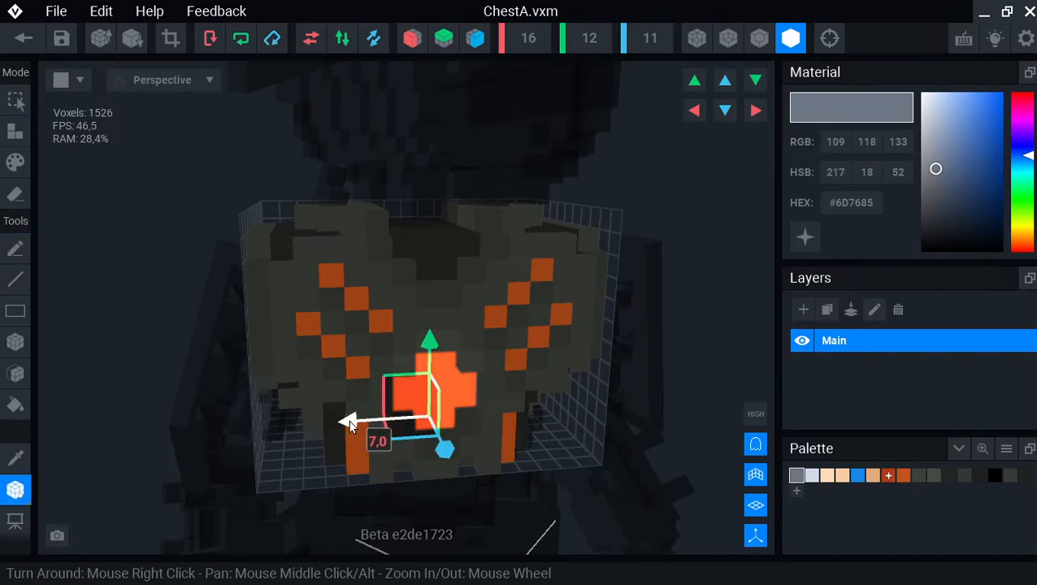
pyautogui.moveTo(349, 421); pyautogui.dragTo(341, 447, button='right')
pyautogui.moveTo(354, 462); pyautogui.dragTo(350, 462)
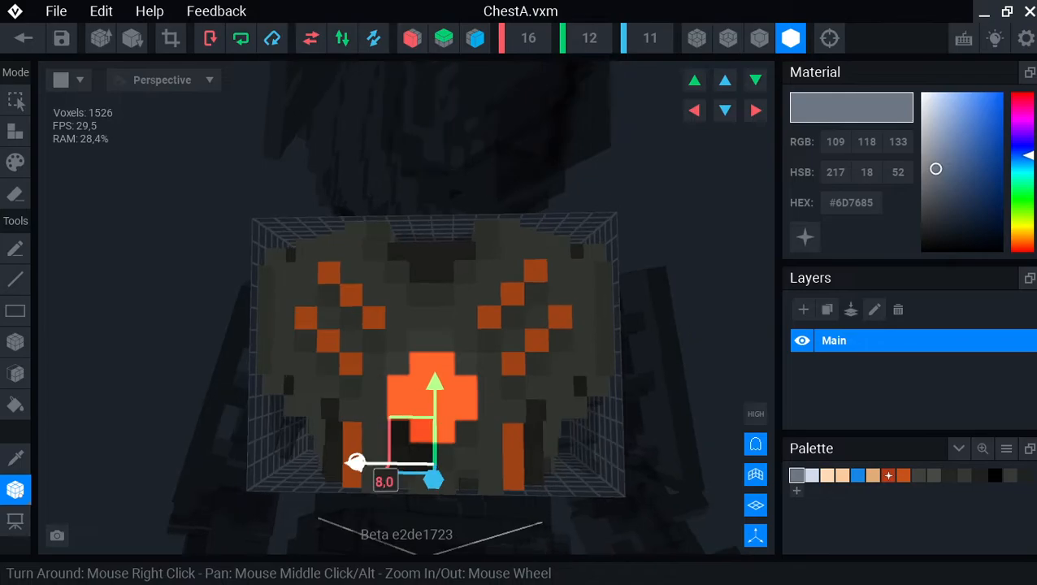
pyautogui.moveTo(356, 462); pyautogui.dragTo(353, 462, button='right')
pyautogui.click(23, 38)
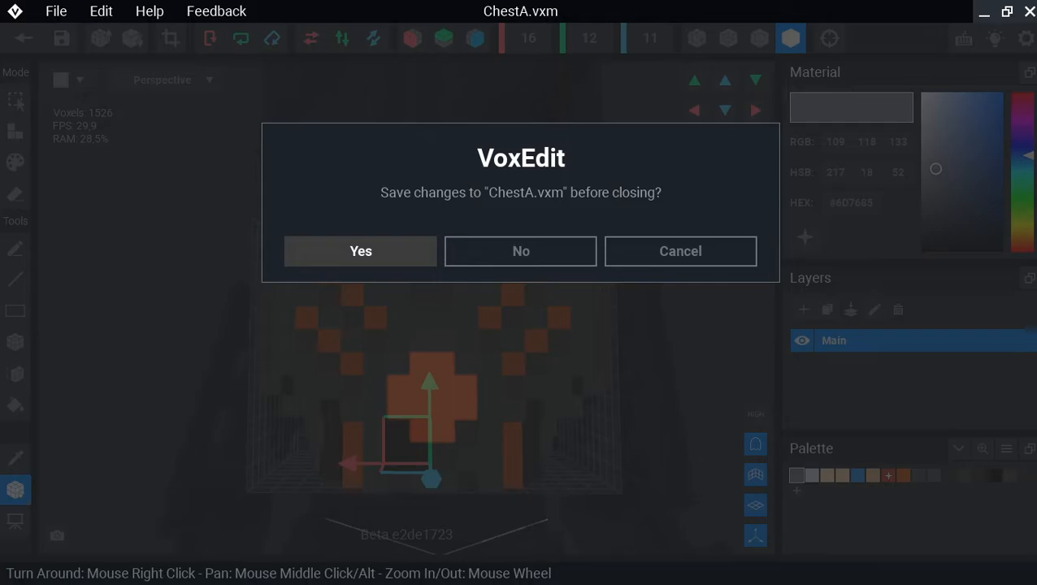
pyautogui.click(393, 257)
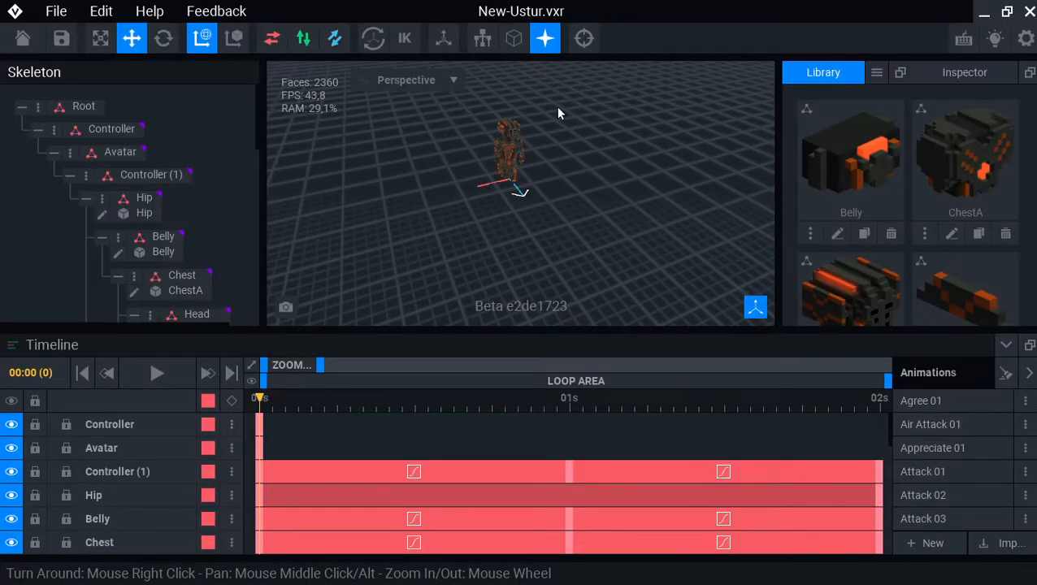
# - Reframe the robot from a low angle, turned sideways
pyautogui.moveTo(558, 114); pyautogui.dragTo(504, 91, button='right')
pyautogui.moveTo(498, 134); pyautogui.dragTo(491, 215, button='middle')
pyautogui.scroll(4, 491, 214)
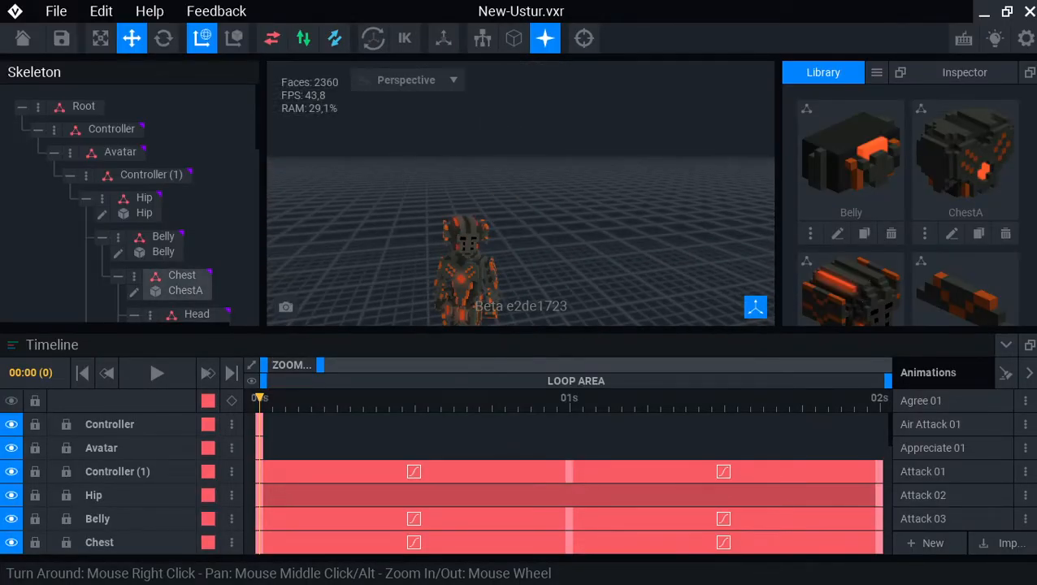
pyautogui.moveTo(491, 216); pyautogui.dragTo(681, 231, button='right')
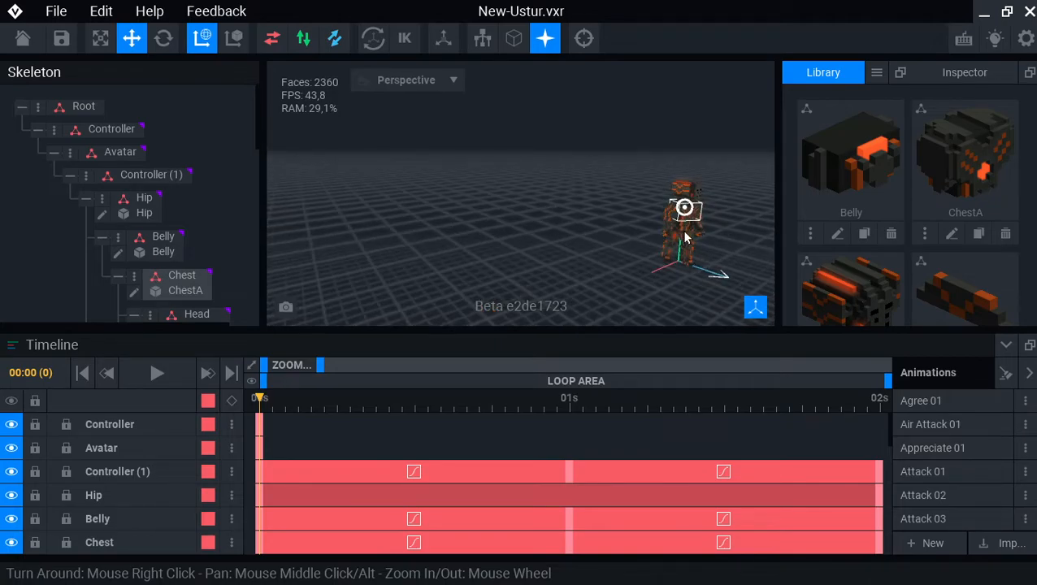
pyautogui.scroll(3, 687, 221)
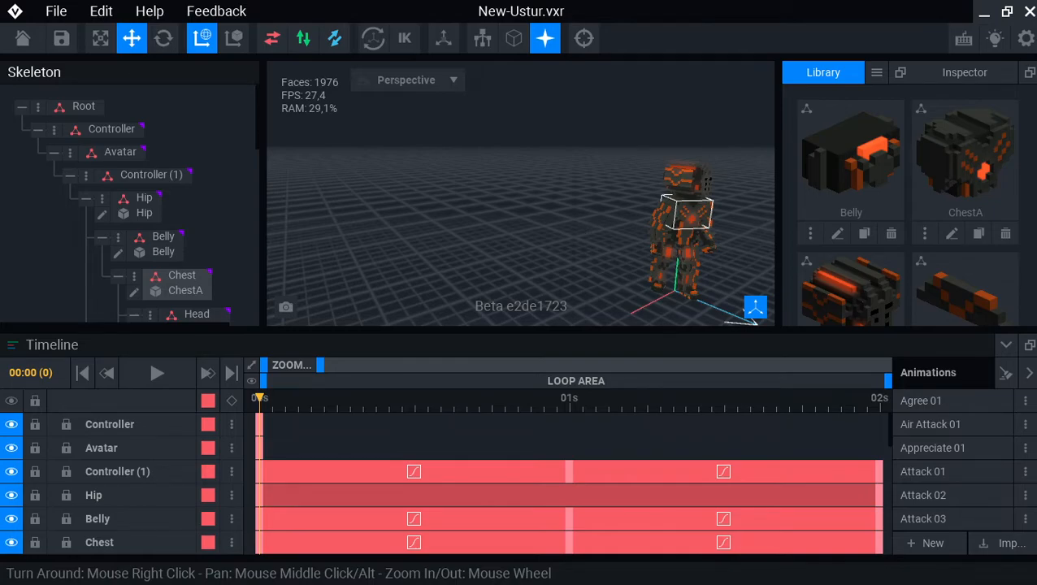
# - Open the Left_Thigh model and move its pivot to X 5.0, checking it from several sides
pyautogui.click(590, 259)
pyautogui.moveTo(582, 260); pyautogui.dragTo(555, 259, button='right')
pyautogui.click(116, 238)
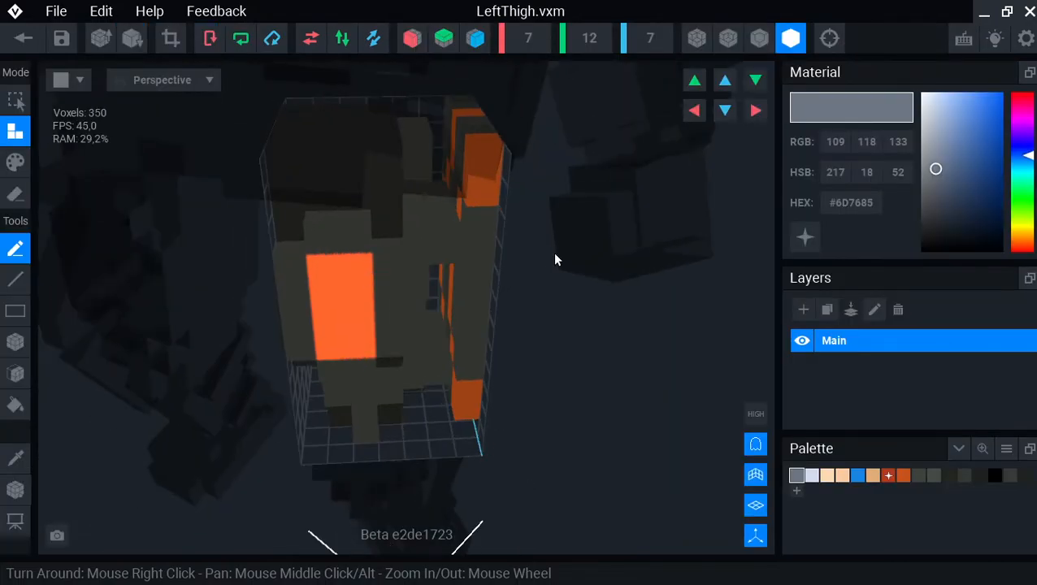
pyautogui.moveTo(338, 111); pyautogui.dragTo(256, 111)
pyautogui.moveTo(257, 112); pyautogui.dragTo(333, 135, button='right')
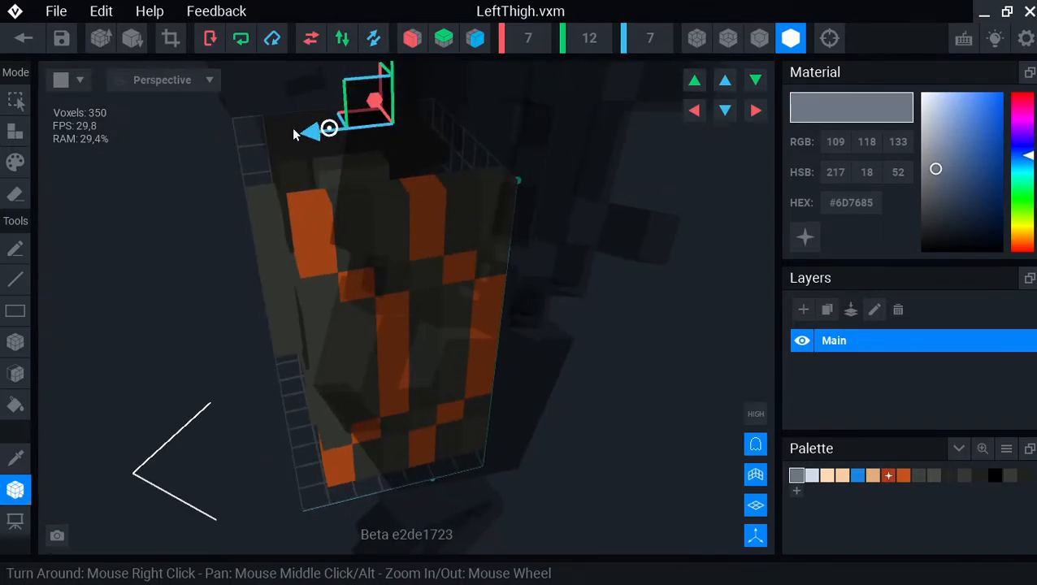
pyautogui.moveTo(278, 132); pyautogui.dragTo(363, 151, button='right')
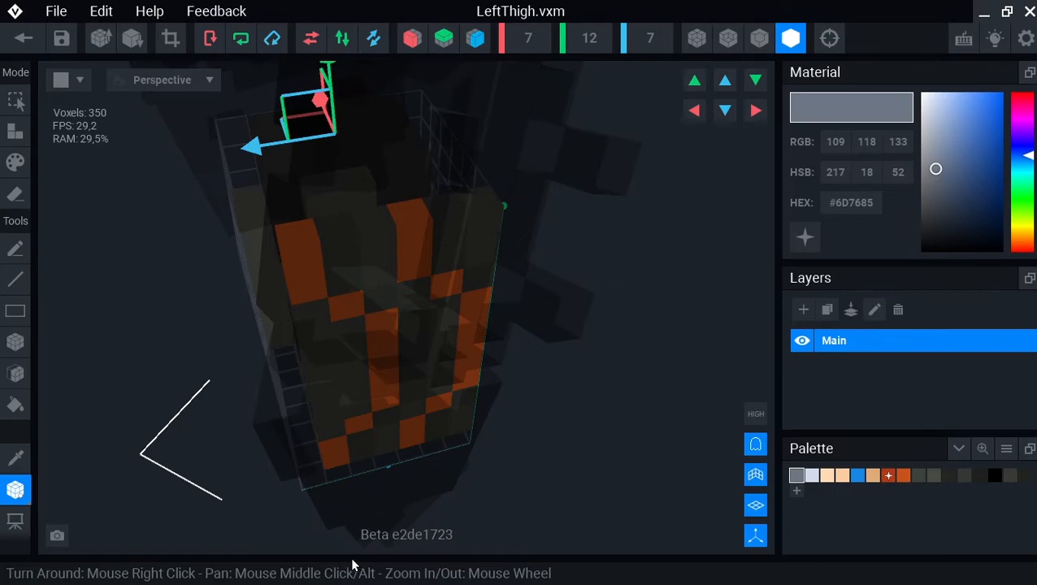
pyautogui.moveTo(349, 400); pyautogui.dragTo(363, 288, button='right')
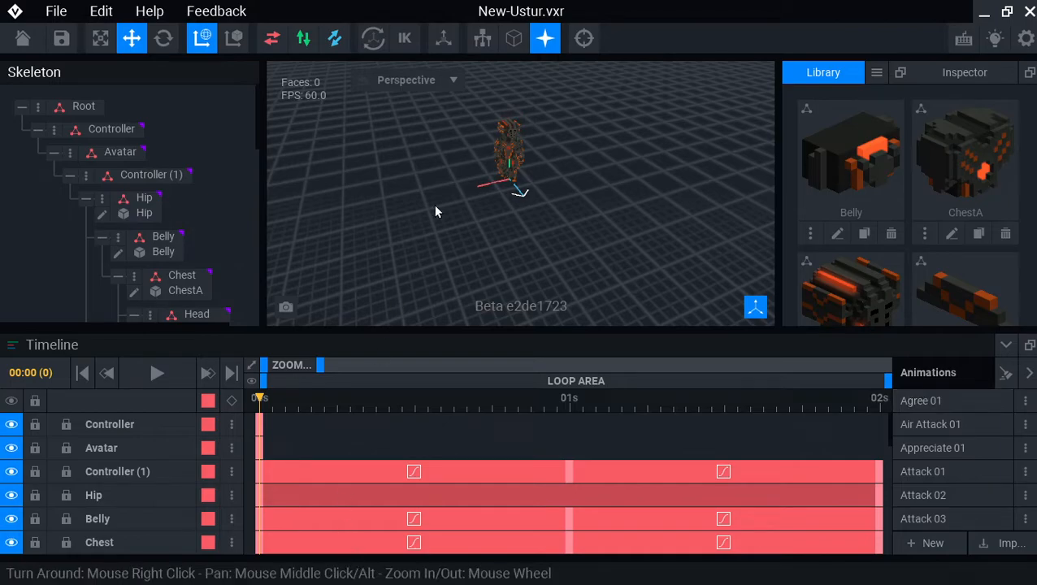
# - Open RightThigh.vxm in pivot mode and inspect the thigh from below and the side
pyautogui.moveTo(436, 211); pyautogui.dragTo(502, 146, button='right')
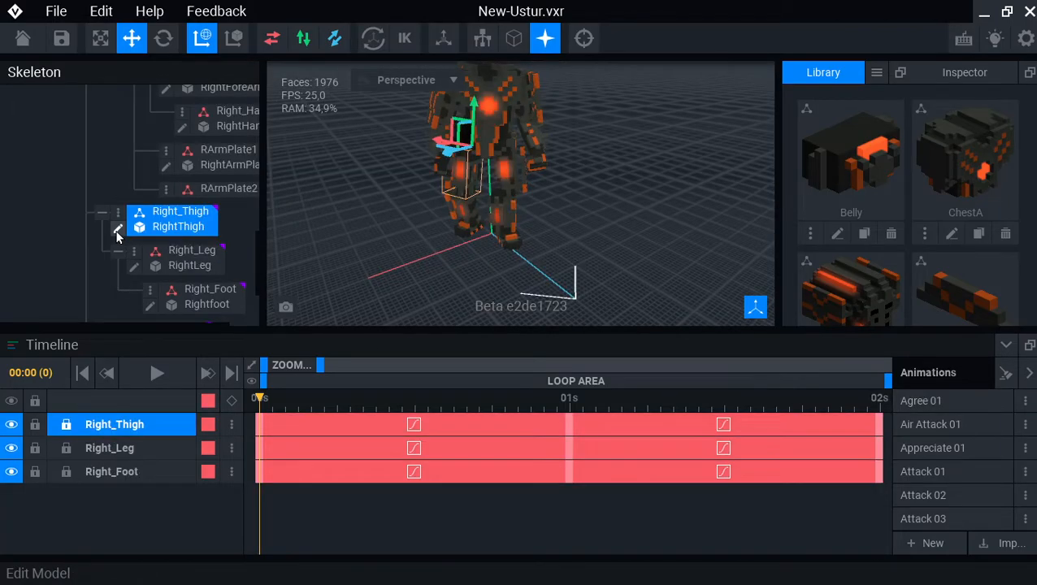
pyautogui.click(121, 229)
pyautogui.moveTo(498, 301); pyautogui.dragTo(497, 301, button='right')
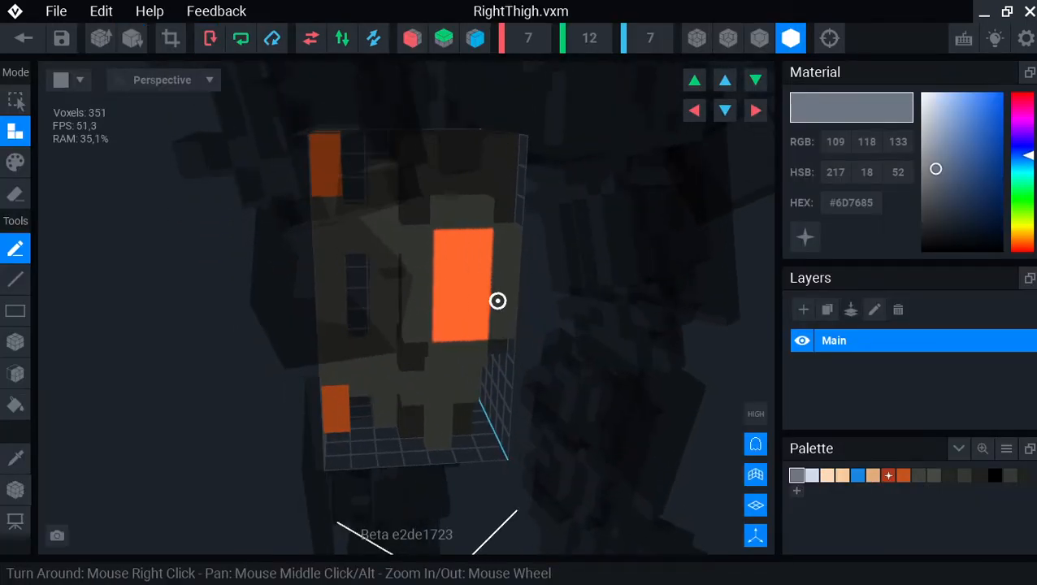
pyautogui.press('m')
pyautogui.moveTo(432, 138); pyautogui.dragTo(498, 300, button='right')
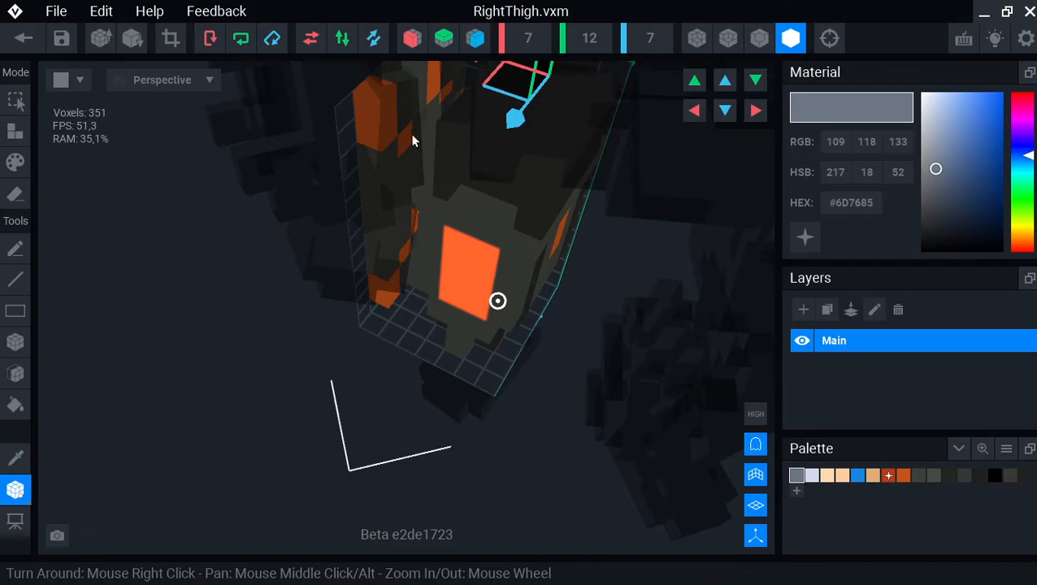
pyautogui.moveTo(420, 150); pyautogui.dragTo(460, 153, button='right')
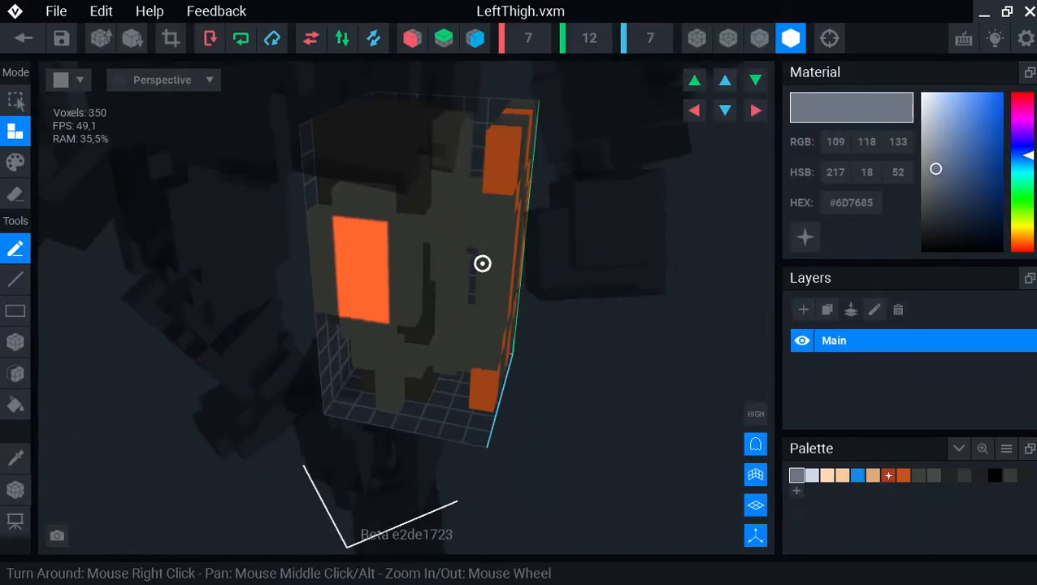
pyautogui.moveTo(482, 263); pyautogui.dragTo(429, 217, button='right')
pyautogui.press('p')
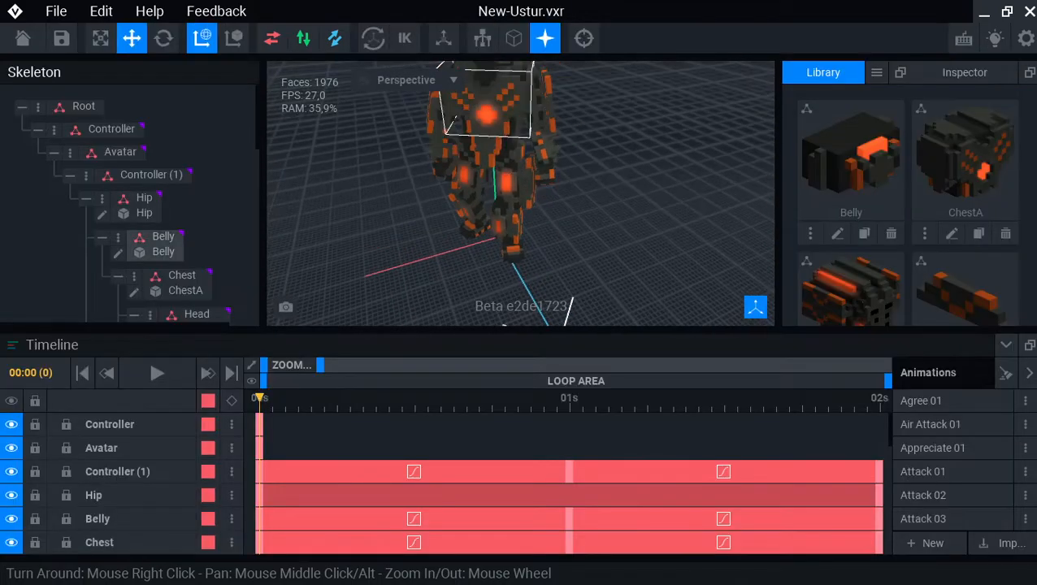
# - Select Right_Arm, open RightArm.vxm, look it over, then leave the editor
pyautogui.moveTo(484, 123); pyautogui.dragTo(493, 125, button='right')
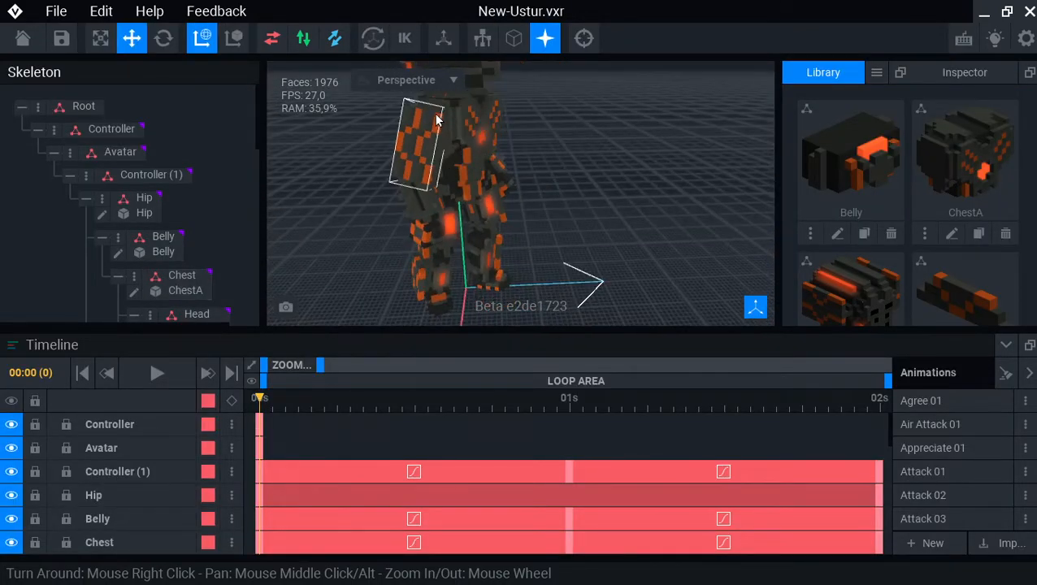
pyautogui.click(417, 140)
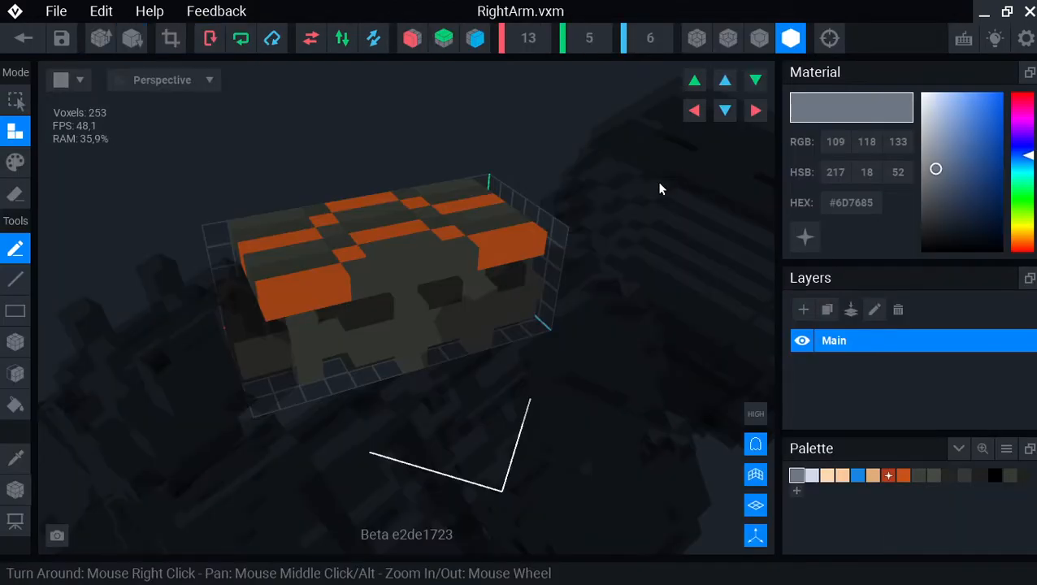
pyautogui.press('t')
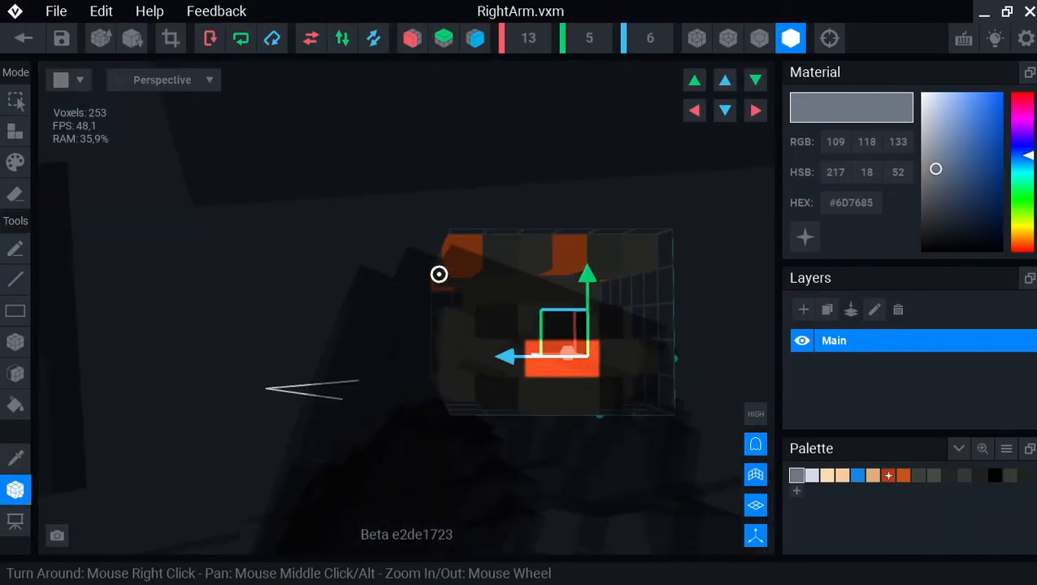
pyautogui.moveTo(439, 274); pyautogui.dragTo(653, 333, button='right')
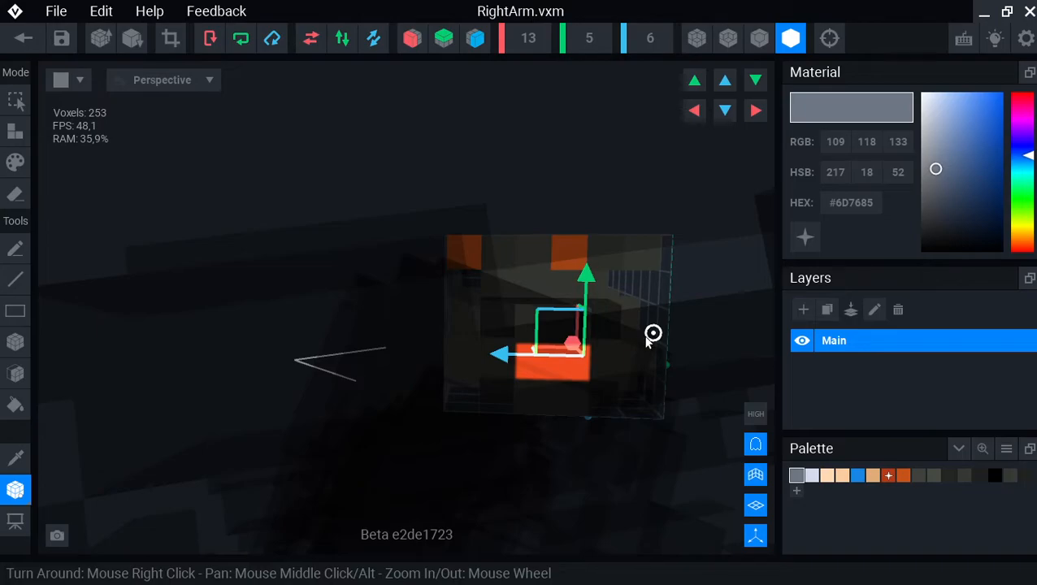
pyautogui.click(23, 38)
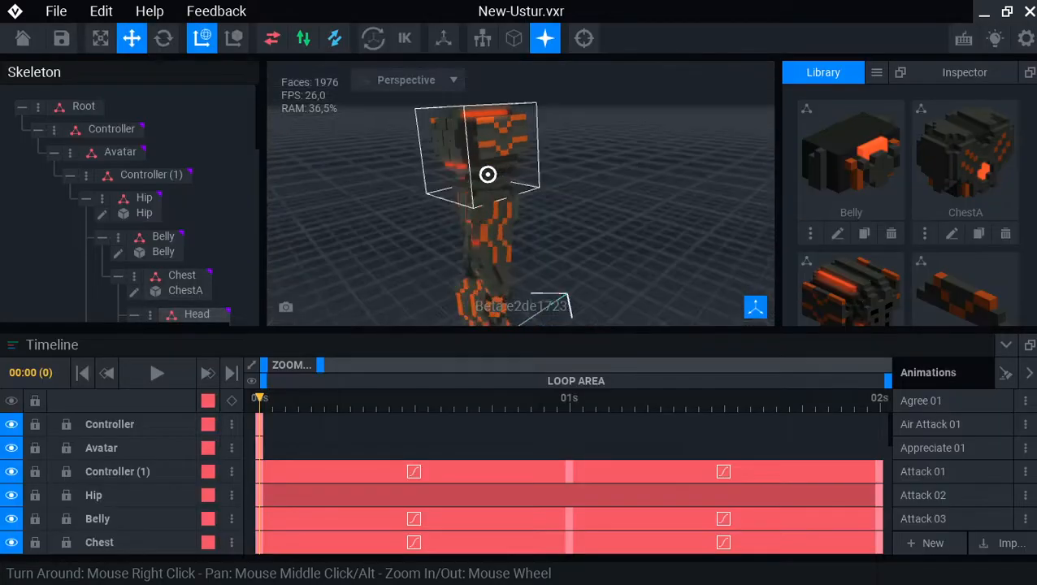
# - Orbit and zoom out around the robot back in New-Ustur.vxr
pyautogui.moveTo(488, 174); pyautogui.dragTo(502, 240, button='right')
pyautogui.scroll(-3, 488, 174)
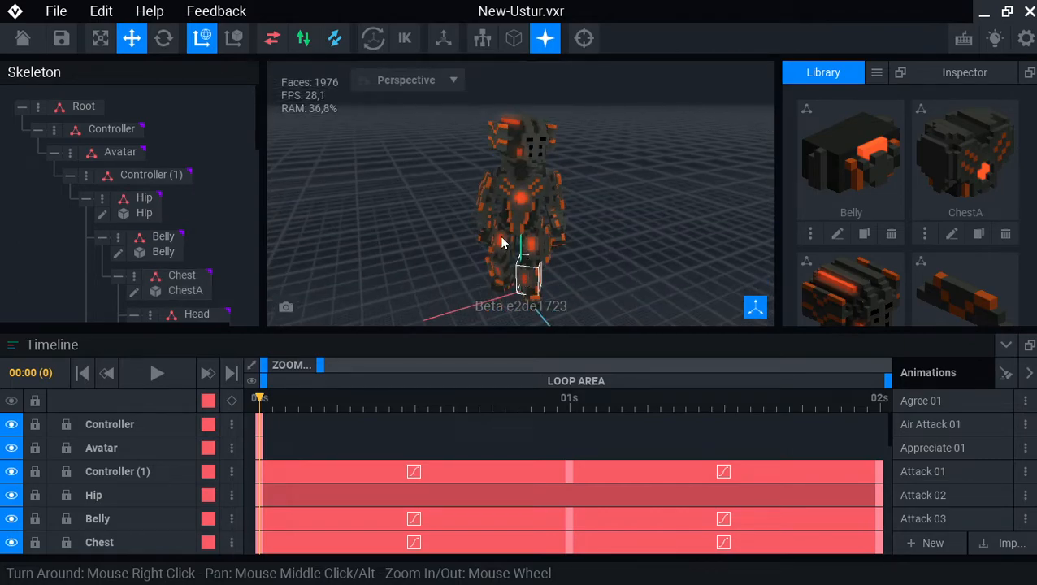
pyautogui.scroll(6, 502, 241)
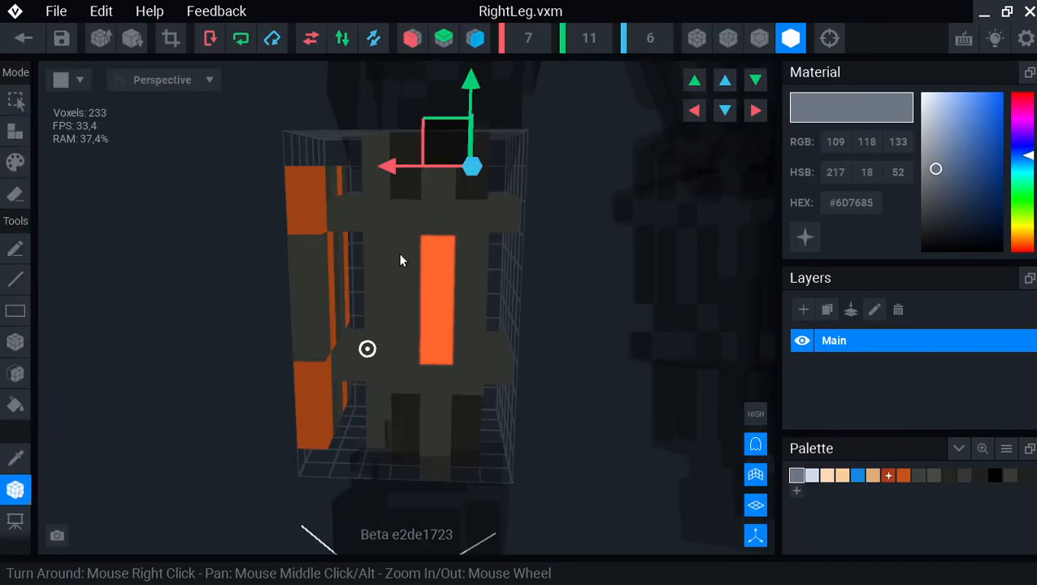
pyautogui.moveTo(399, 166); pyautogui.dragTo(362, 167)
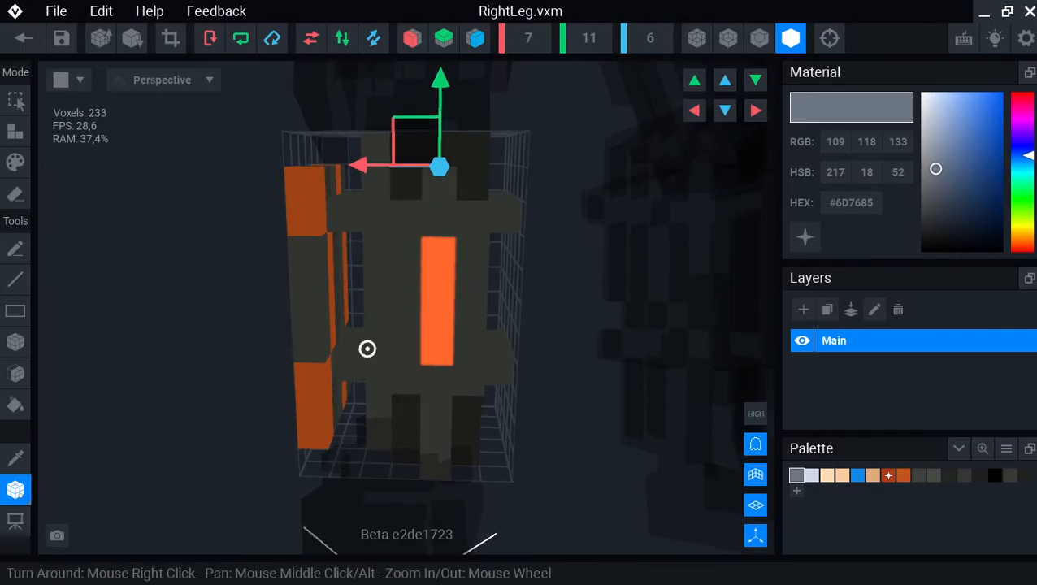
pyautogui.click(22, 39)
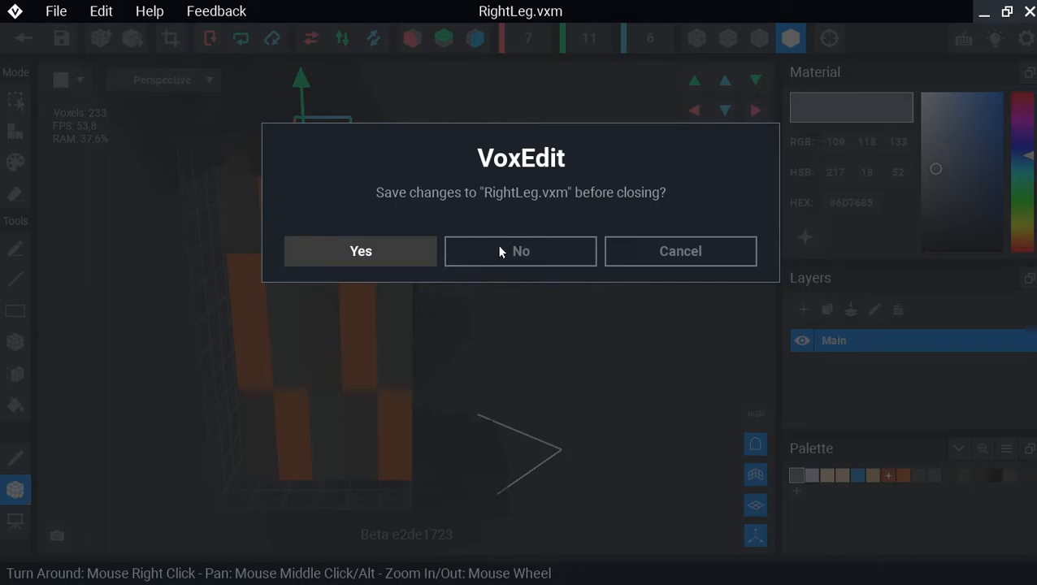
pyautogui.click(500, 252)
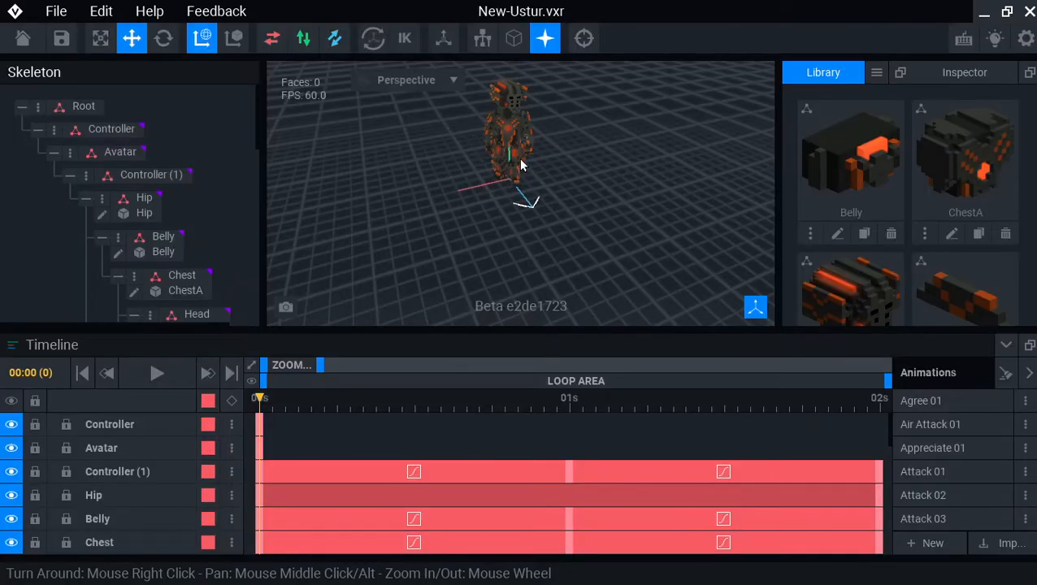
pyautogui.click(521, 165)
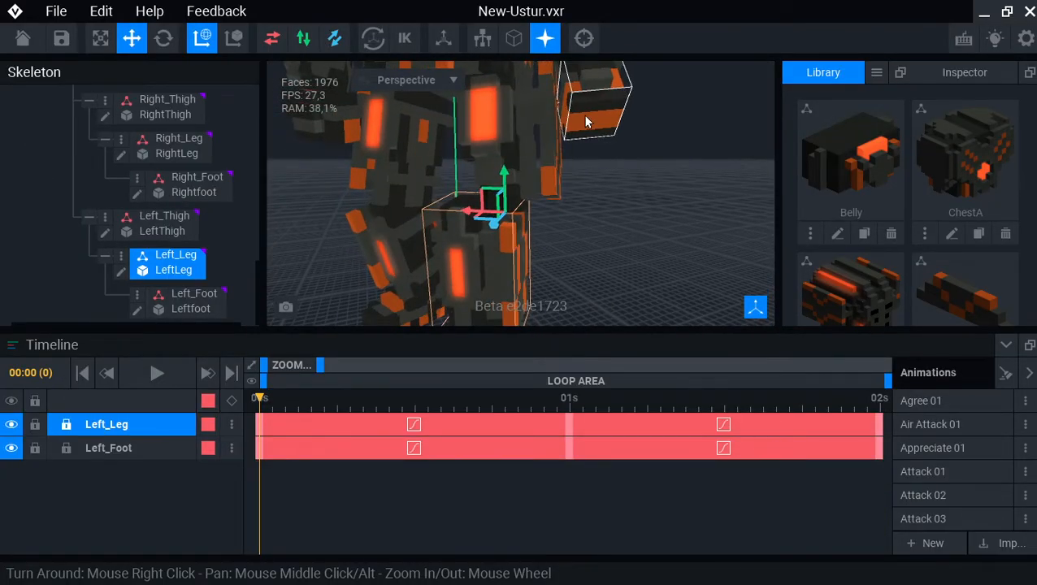
# - Flip LeftLeg.vxm on the Y axis and save it back into the robot project
pyautogui.click(121, 273)
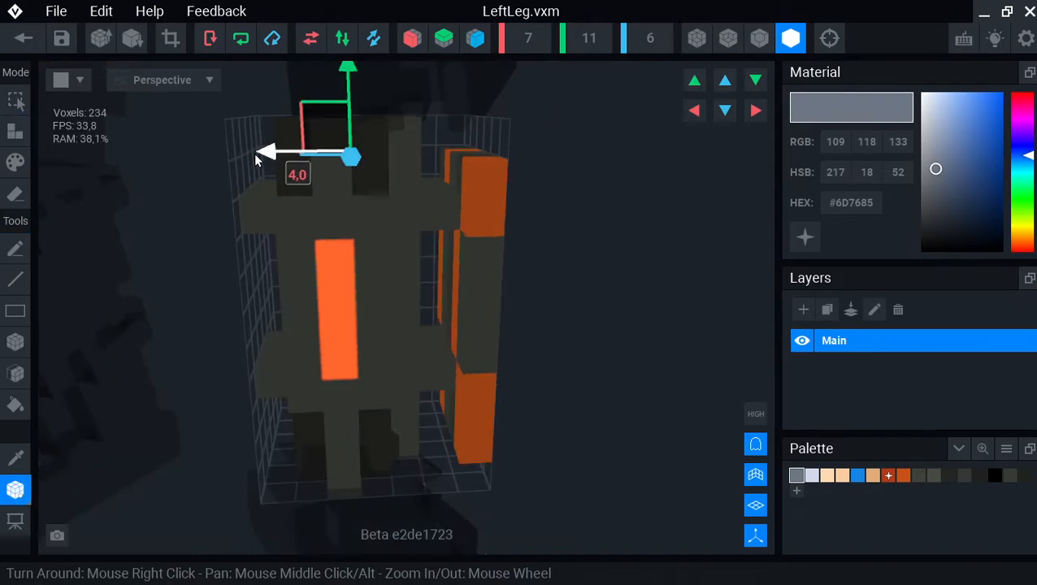
pyautogui.click(335, 39)
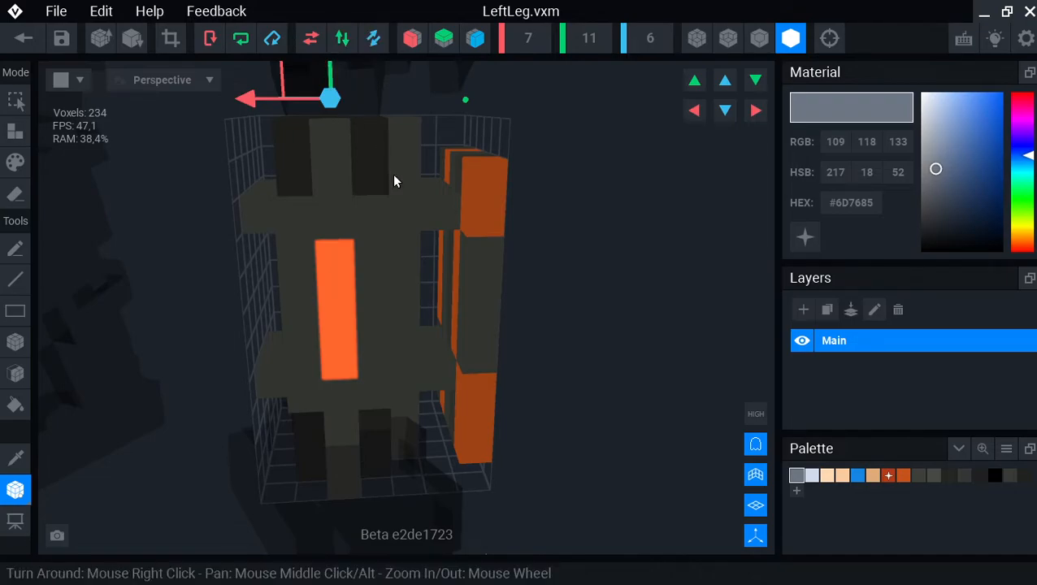
pyautogui.click(24, 39)
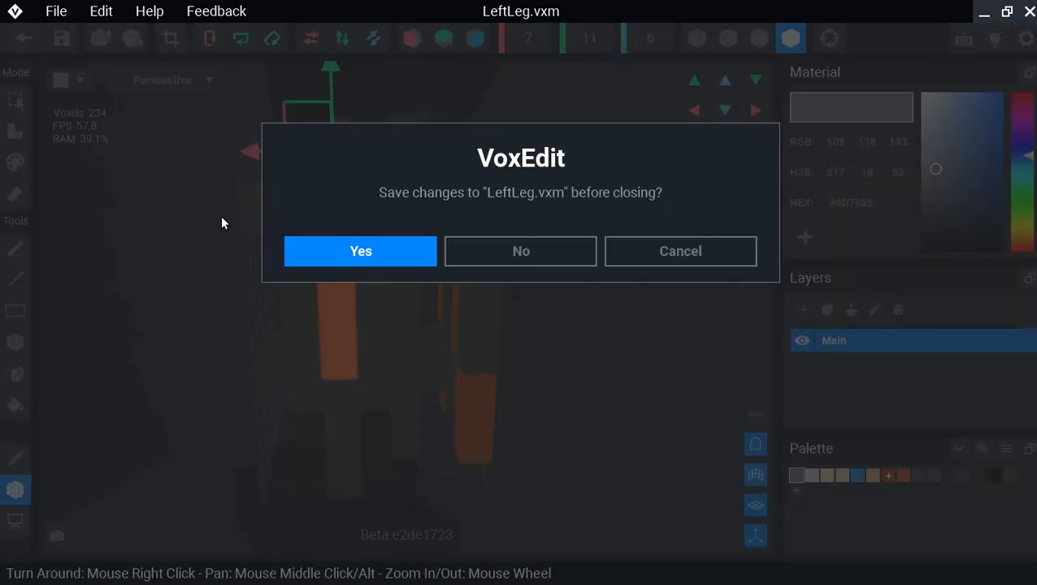
pyautogui.click(295, 239)
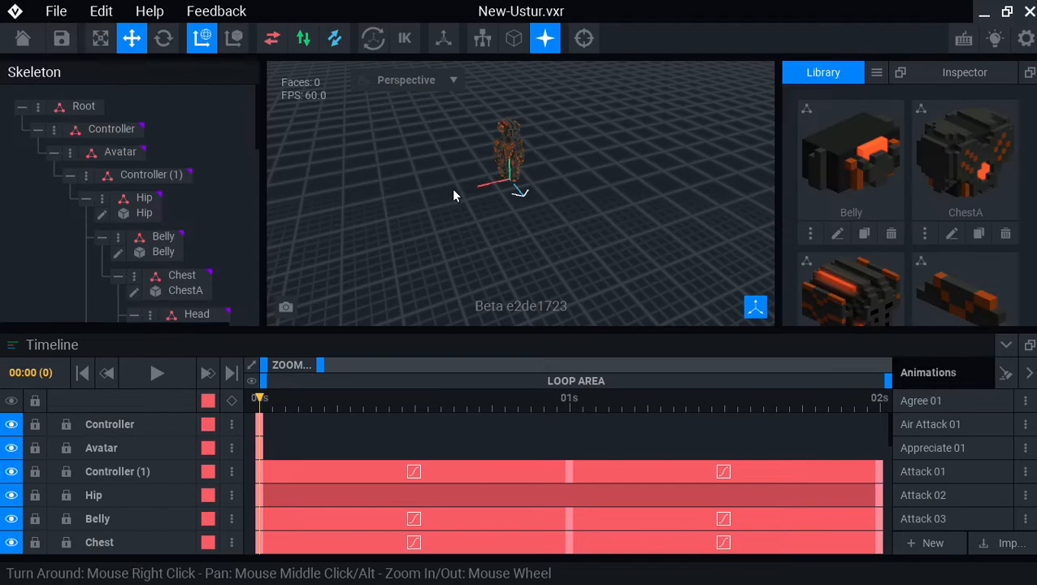
pyautogui.scroll(4, 537, 121)
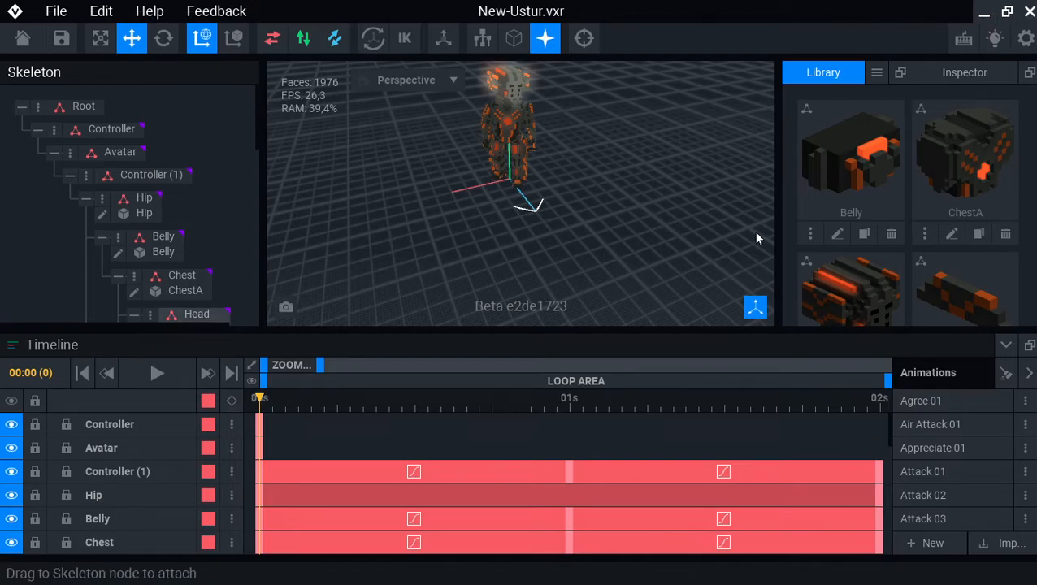
pyautogui.scroll(10, 546, 177)
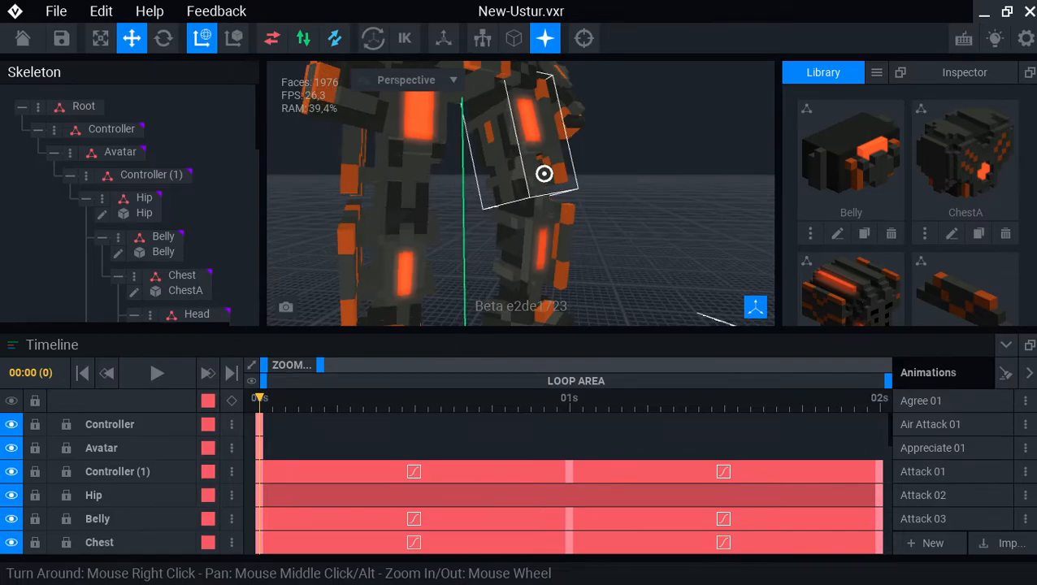
pyautogui.moveTo(545, 174); pyautogui.dragTo(340, 207, button='right')
pyautogui.click(406, 230)
pyautogui.click(497, 229)
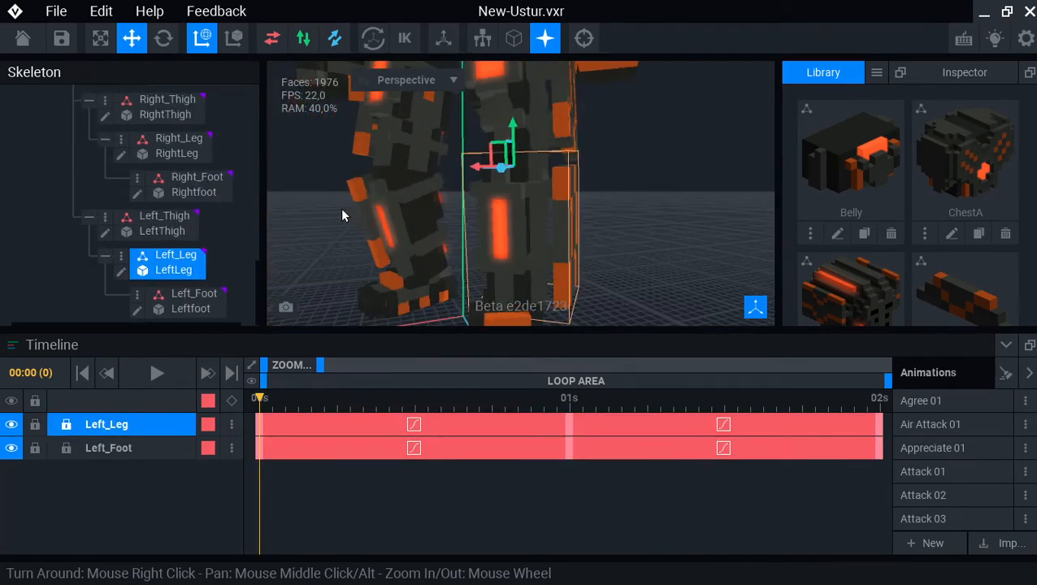
pyautogui.click(343, 213)
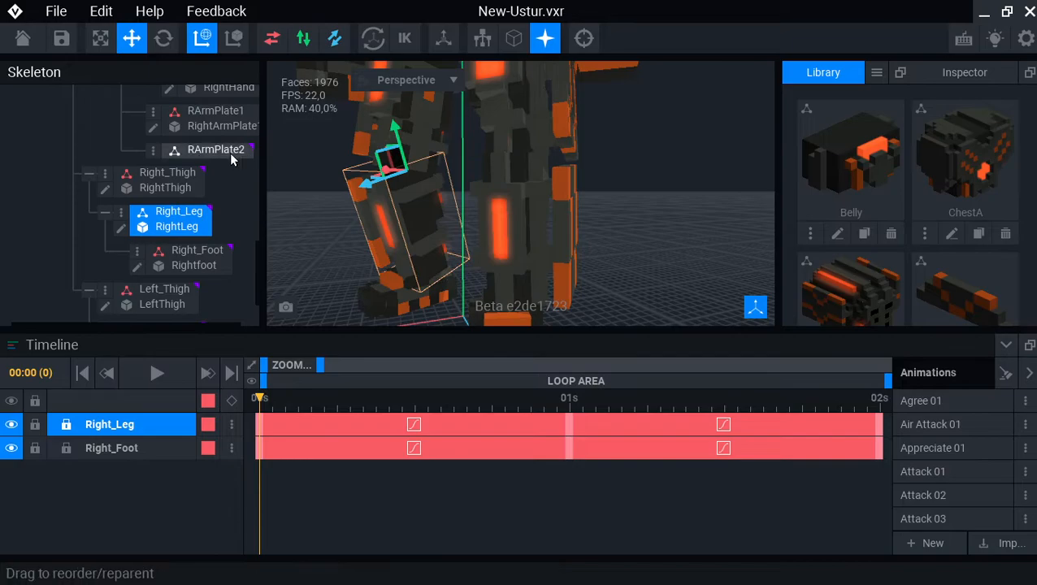
# - Open RightLeg.vxm, switch to move mode, then save it on returning to the project
pyautogui.click(120, 229)
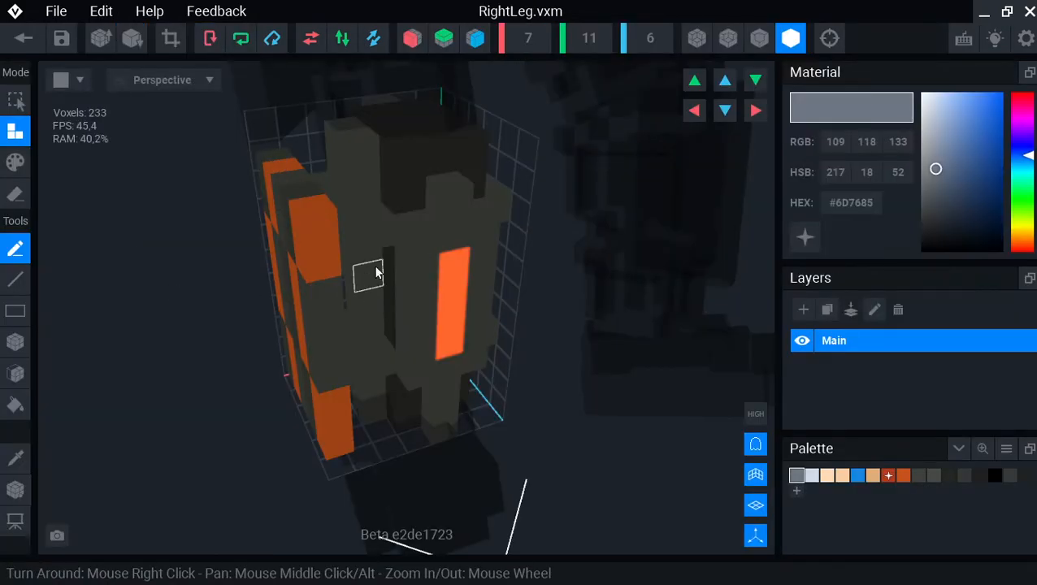
pyautogui.press('m')
pyautogui.moveTo(377, 252); pyautogui.dragTo(377, 252, button='right')
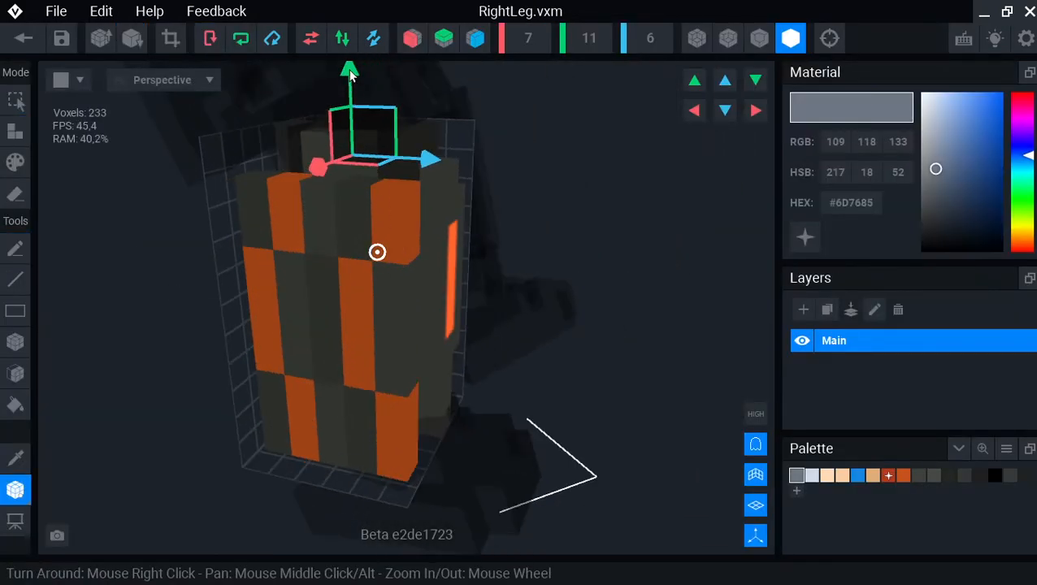
pyautogui.click(23, 38)
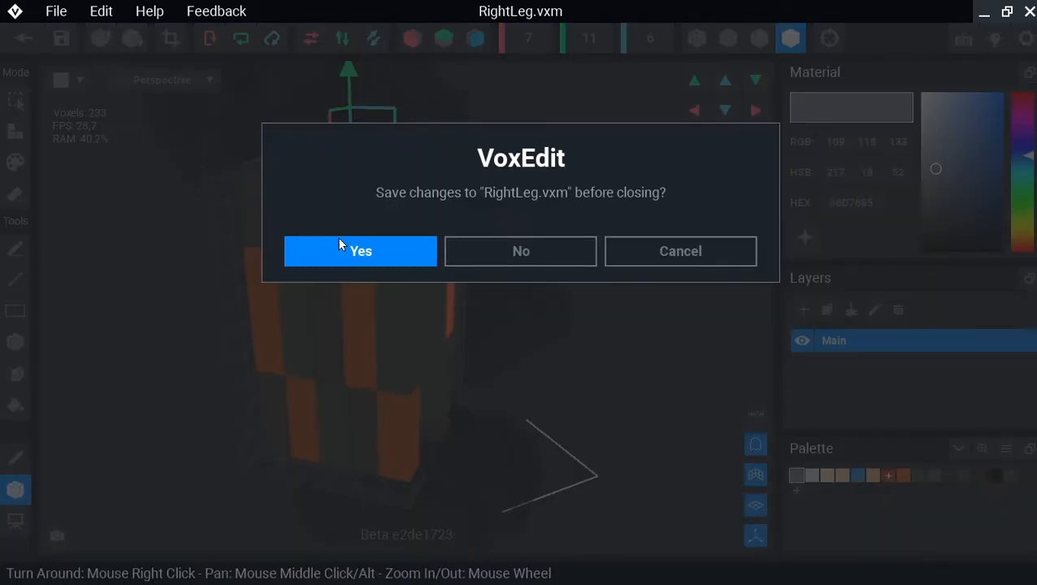
pyautogui.press('Return')
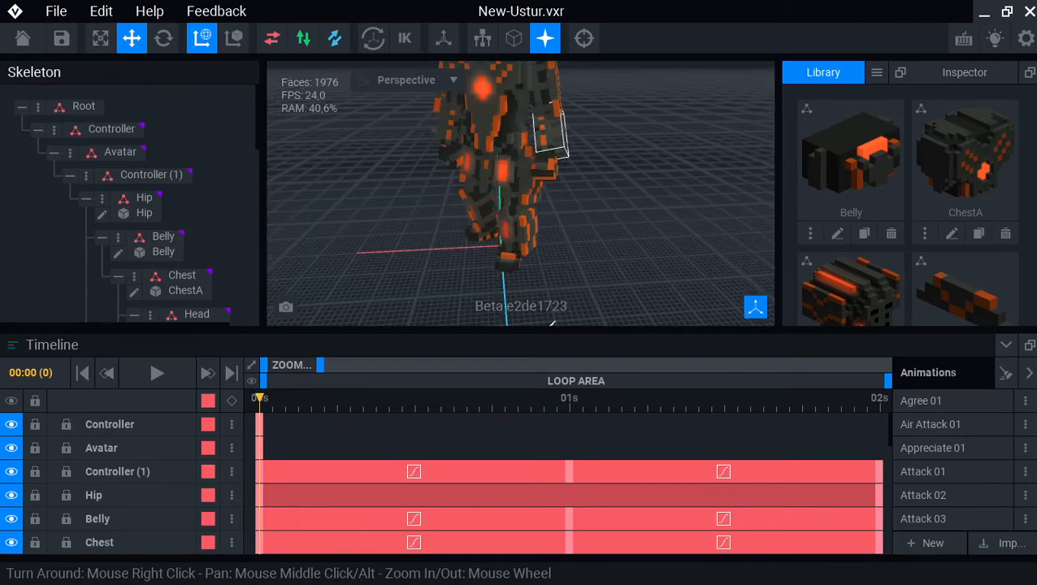
# - Select the left forearm and start a GLTF export into the Star Atlas\Ustur-NPC folder
pyautogui.click(508, 168)
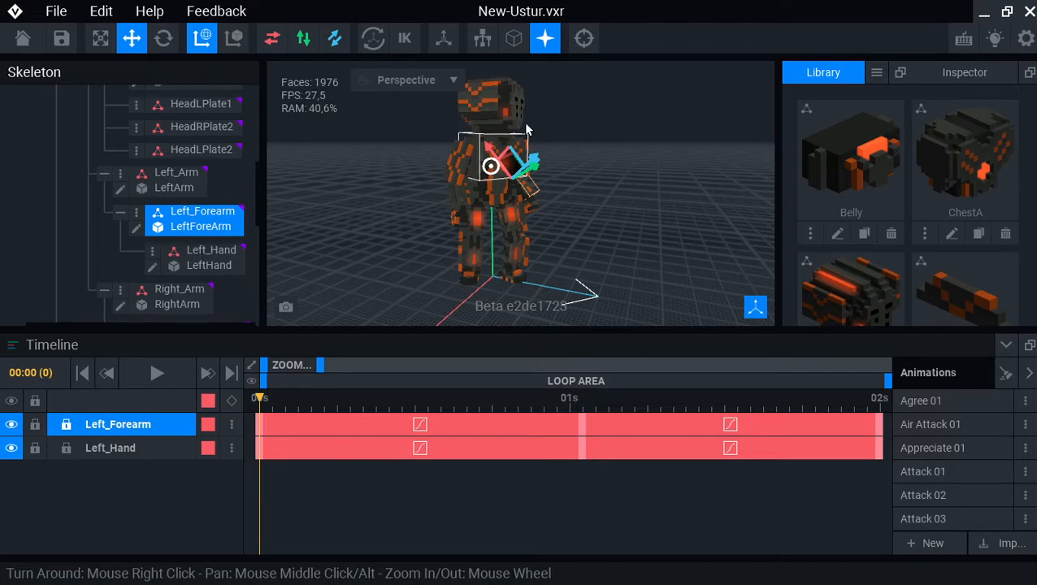
pyautogui.click(55, 10)
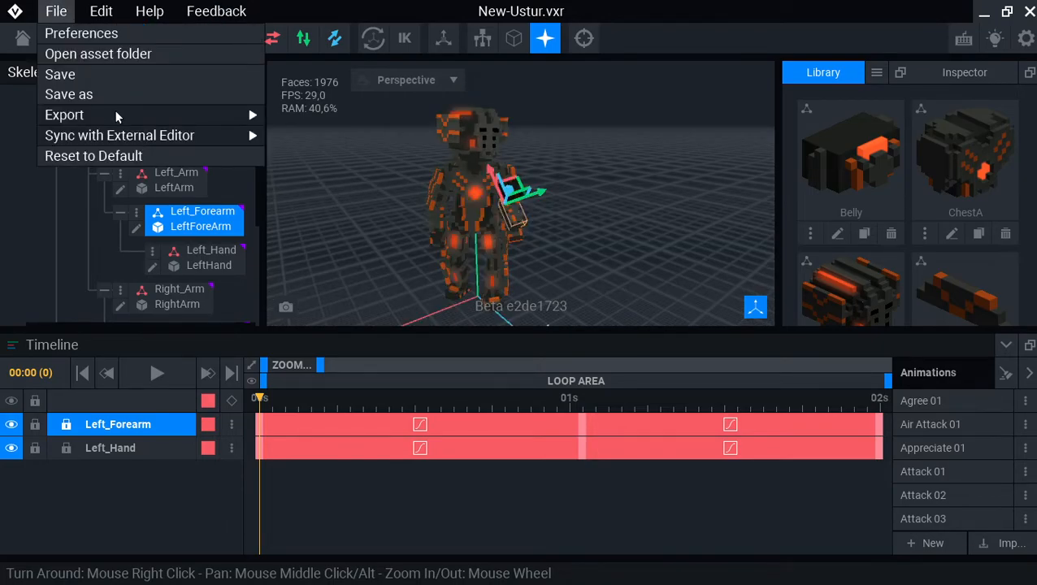
pyautogui.moveTo(259, 116)
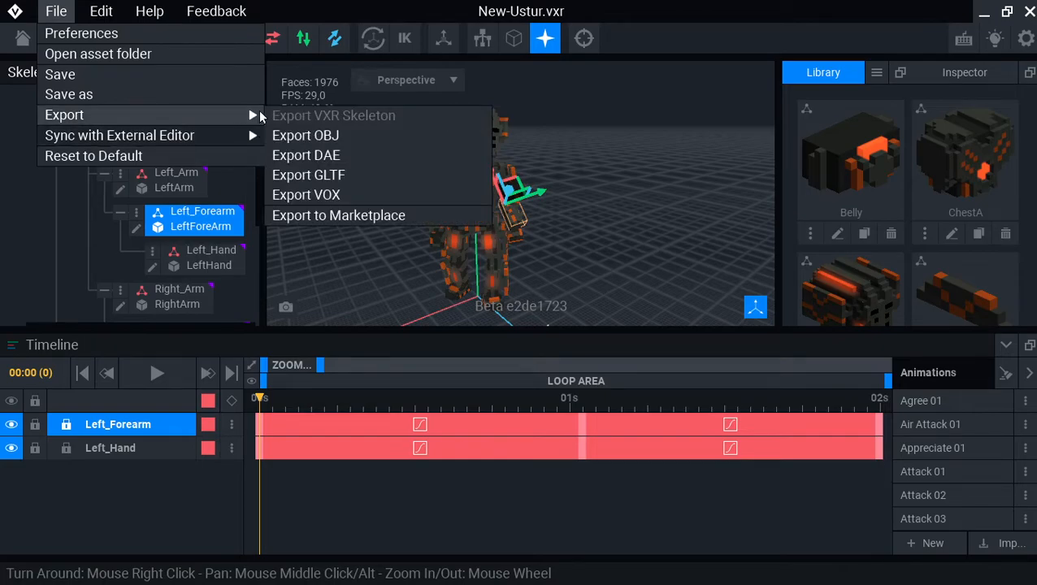
pyautogui.click(313, 173)
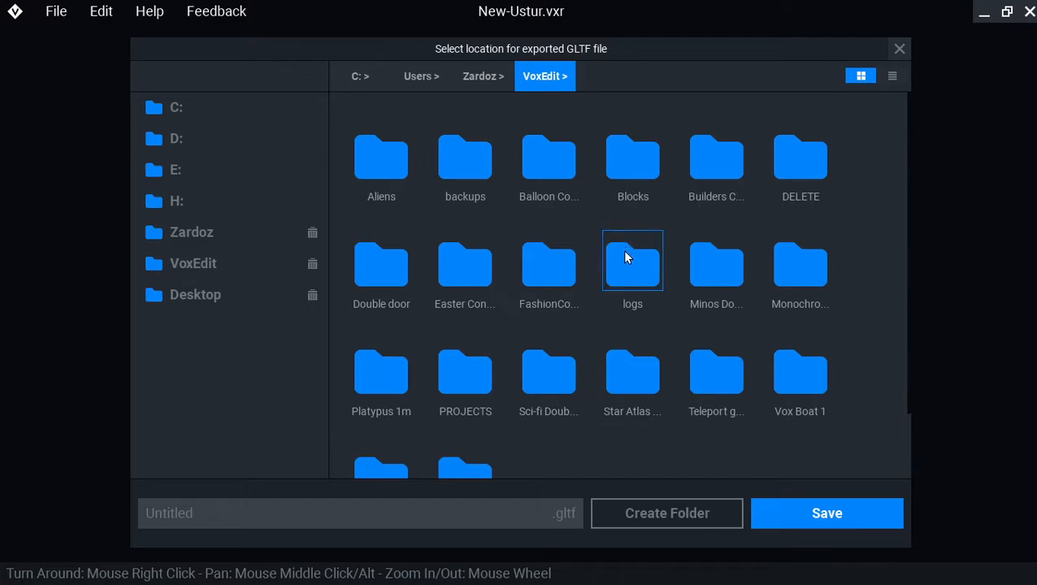
pyautogui.doubleClick(629, 382)
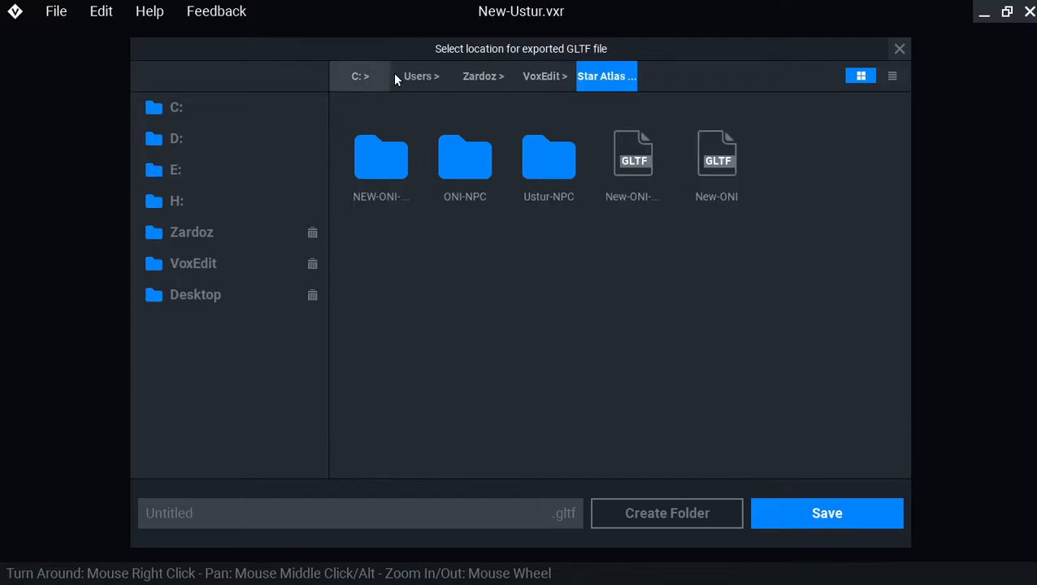
pyautogui.doubleClick(547, 159)
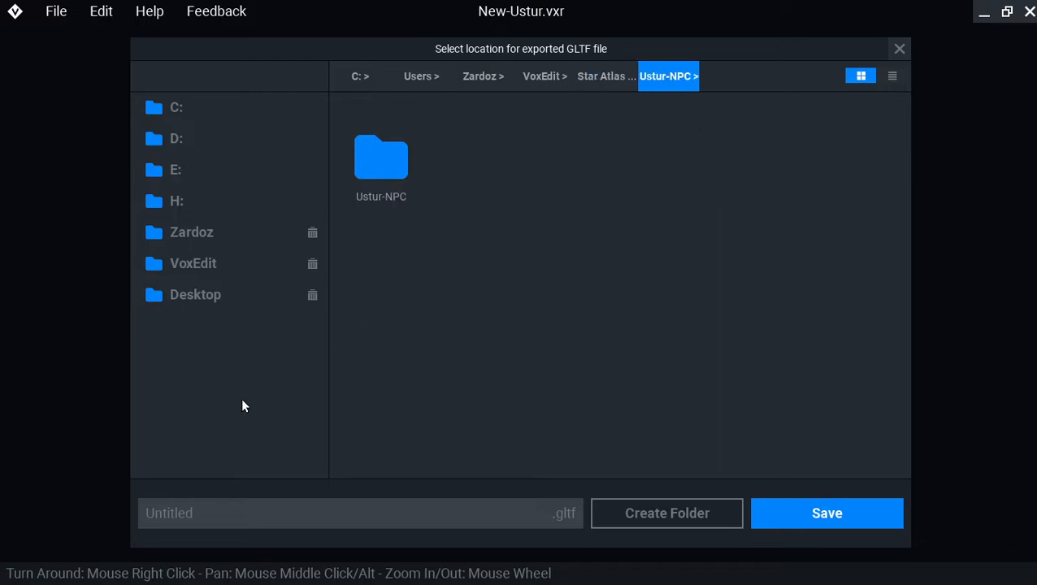
# - Name the exported file 'Ustur-NPC' and confirm the export
pyautogui.click(255, 514)
pyautogui.write('s')
pyautogui.press('BackSpace')
pyautogui.write('Ustur-NPV')
pyautogui.press('BackSpace')
pyautogui.write('C')
pyautogui.press('Return')
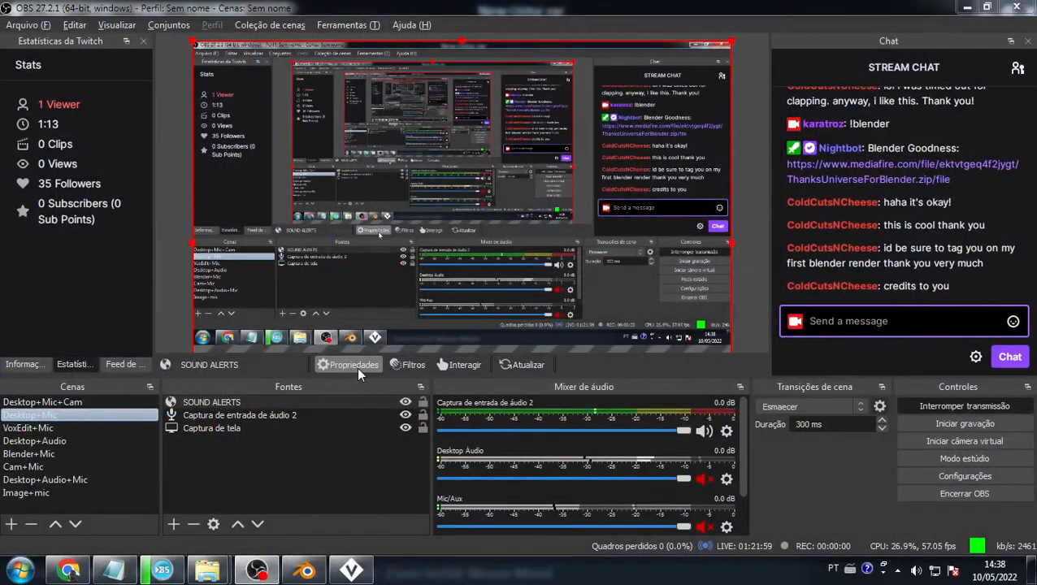
# - Switch to Blender and start a glTF 2.0 import
pyautogui.hotkey('alt', 'Tab')
pyautogui.press('Tab')
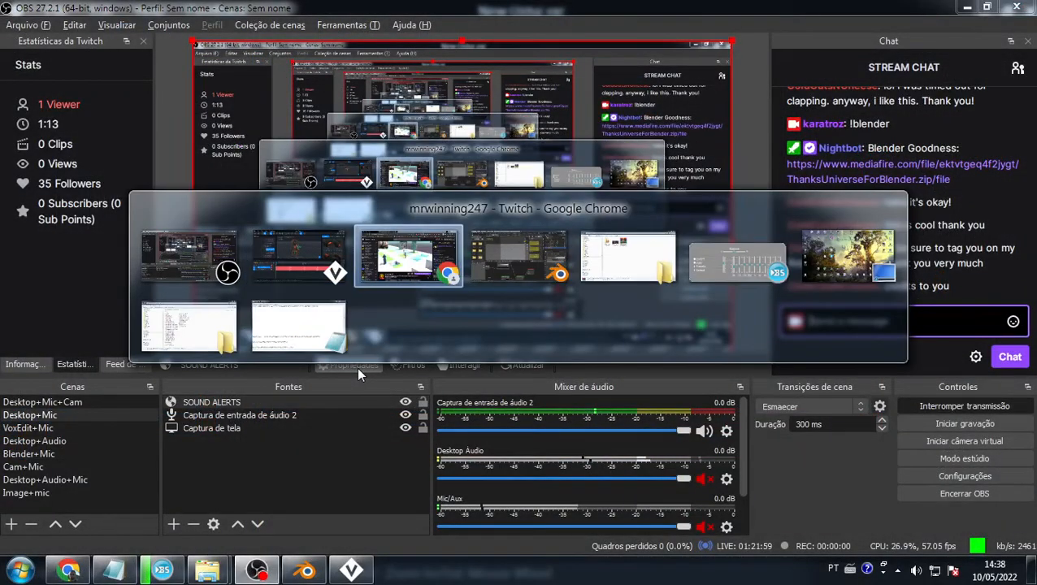
pyautogui.hotkey('alt', 'Tab')
pyautogui.click(34, 27)
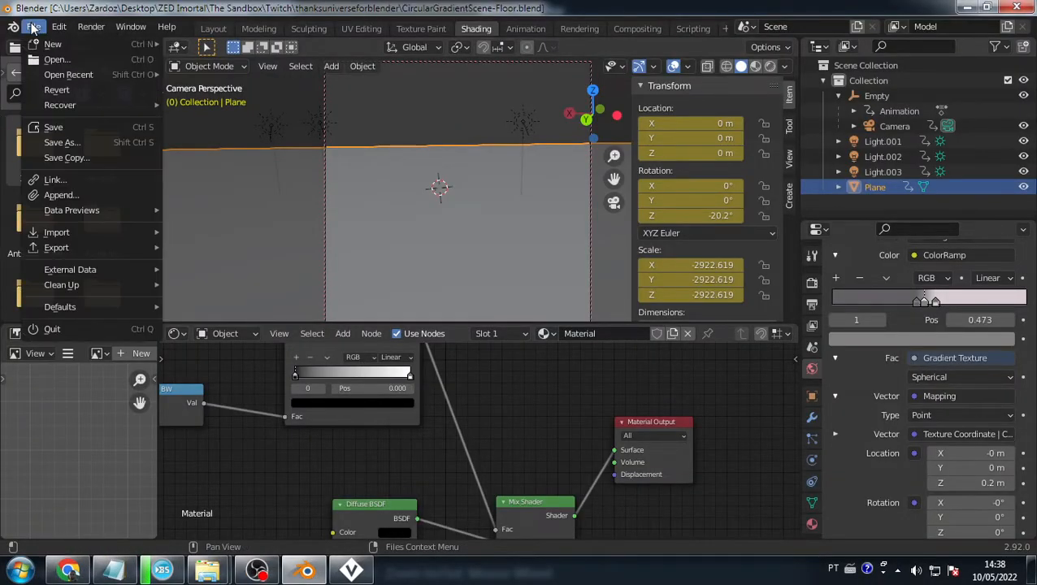
pyautogui.moveTo(99, 233)
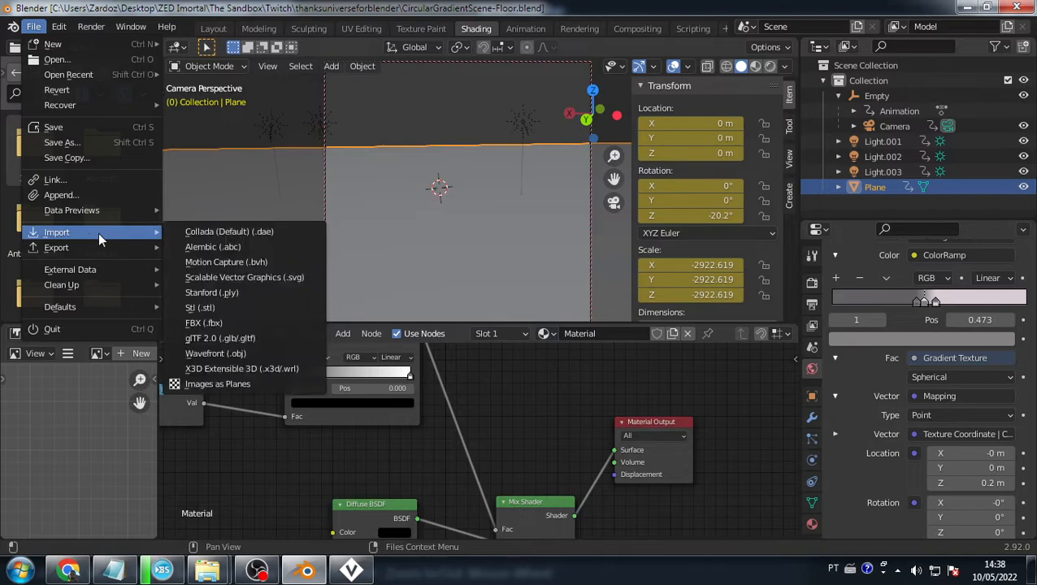
pyautogui.click(220, 338)
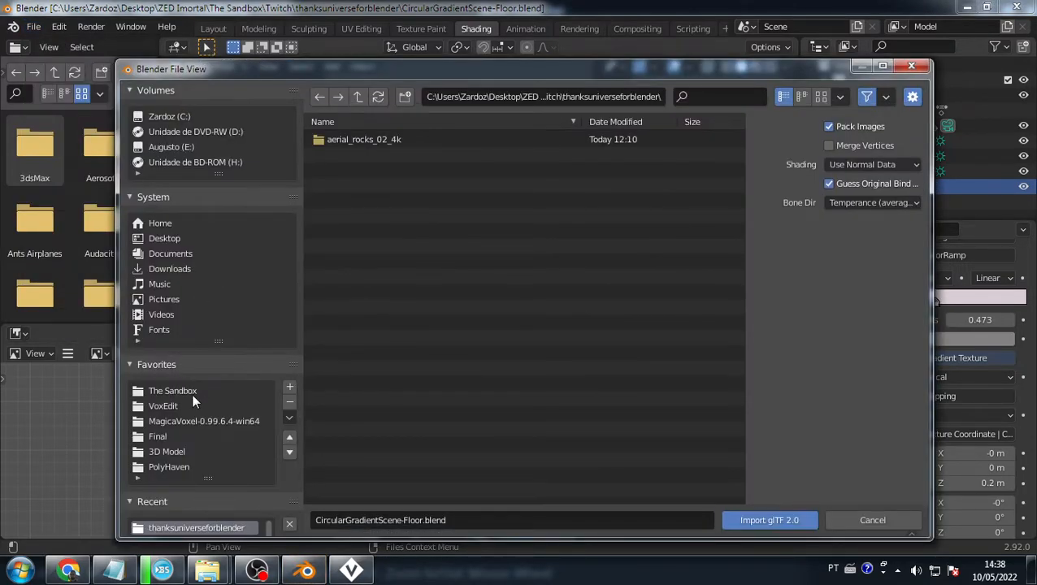
# - Browse to VoxEdit\Star Atlas Contest\Ustur-NPC and import Ustur-NPC.gltf
pyautogui.click(185, 406)
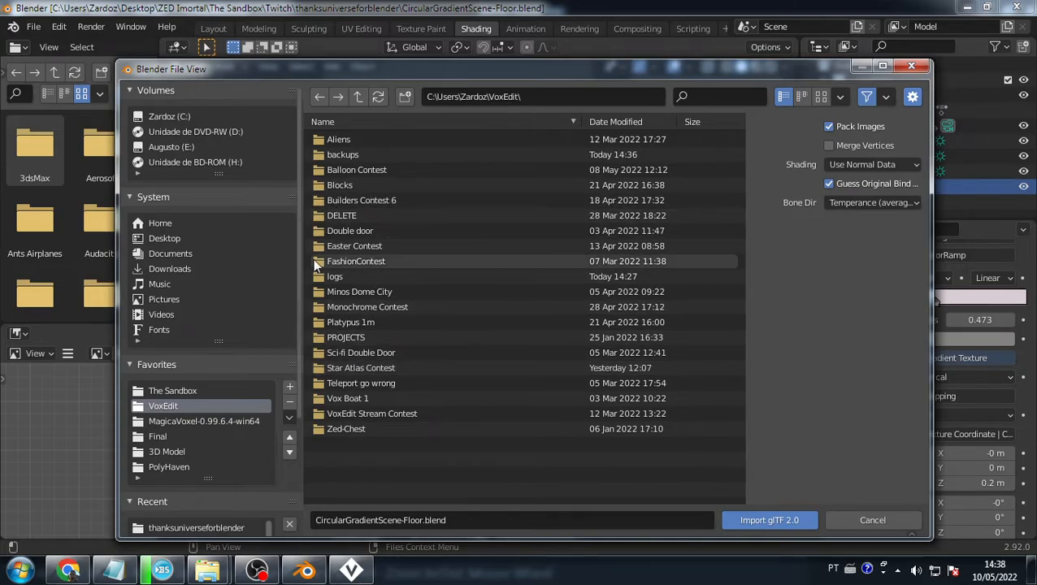
pyautogui.doubleClick(347, 358)
pyautogui.press('BackSpace')
pyautogui.doubleClick(349, 369)
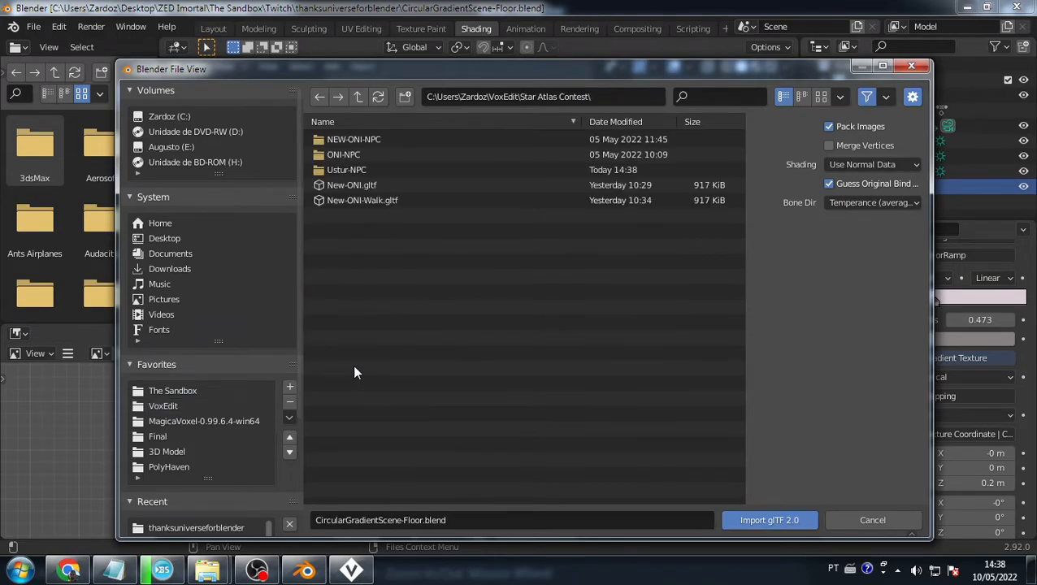
pyautogui.doubleClick(351, 170)
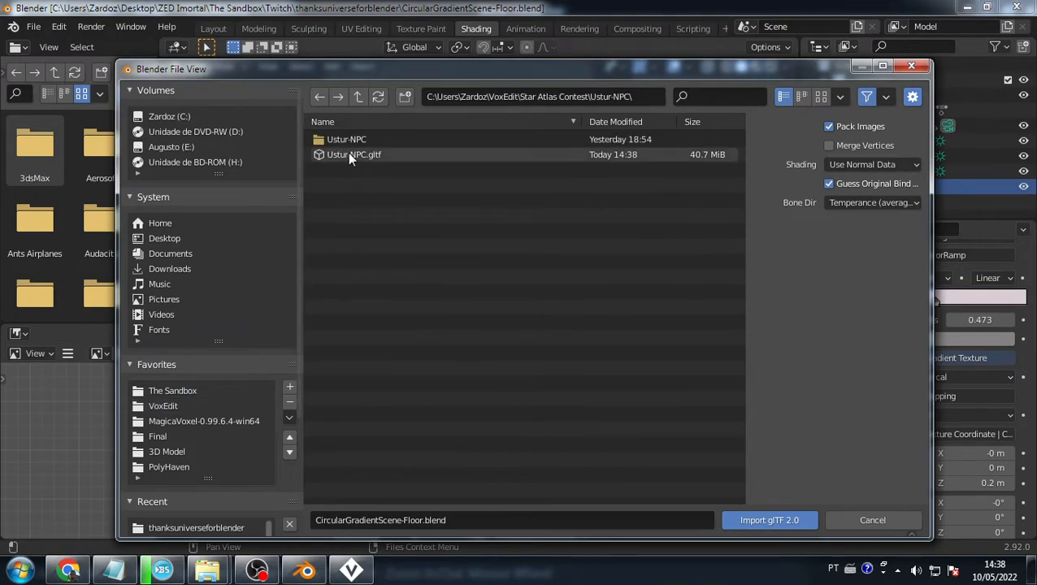
pyautogui.click(349, 159)
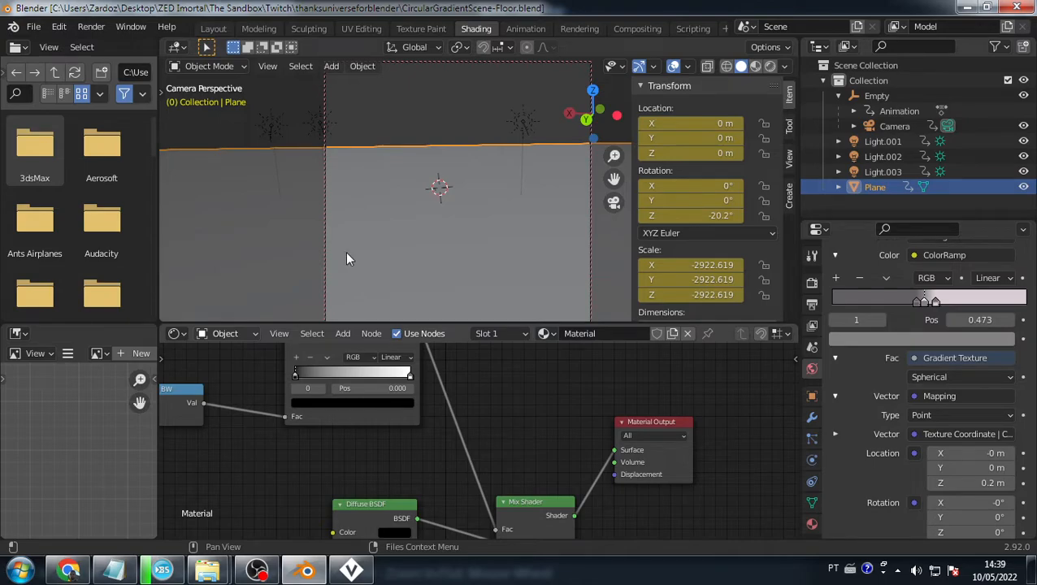
# - View the robot in Rendered shading, then play its animation through the scene camera
pyautogui.click(767, 66)
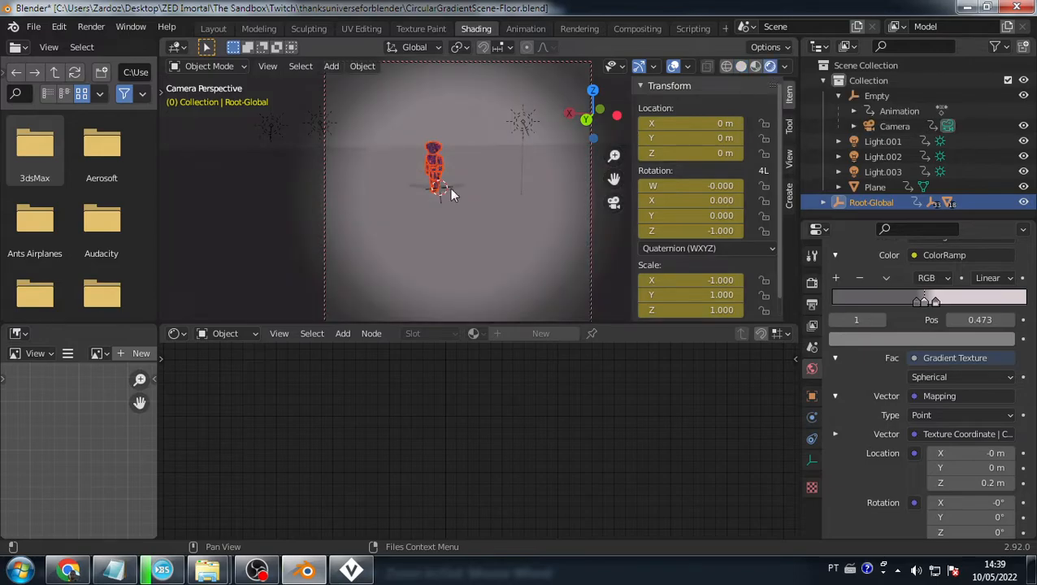
pyautogui.scroll(4, 409, 163)
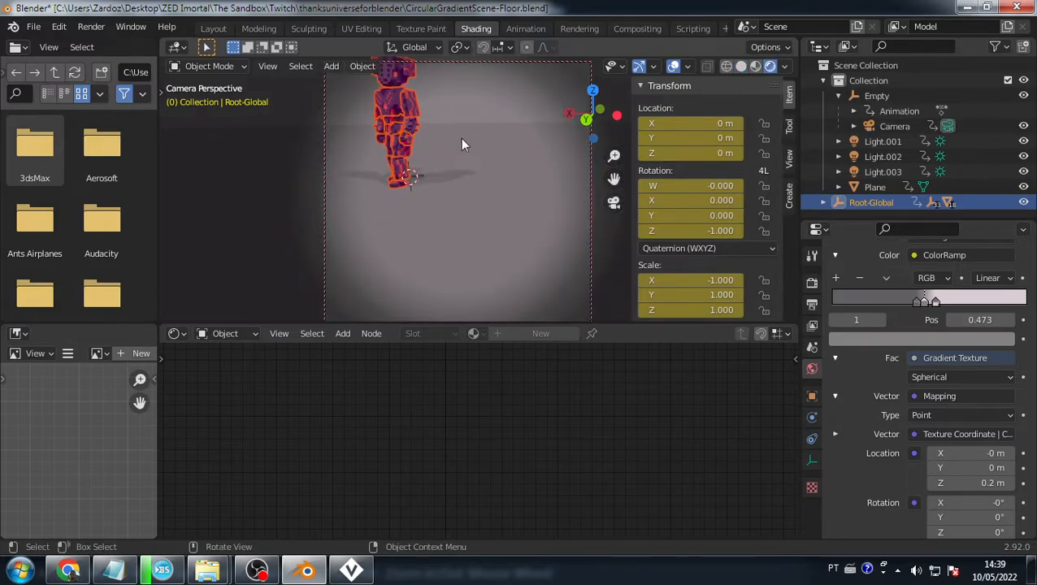
pyautogui.moveTo(460, 138); pyautogui.dragTo(525, 196, button='middle')
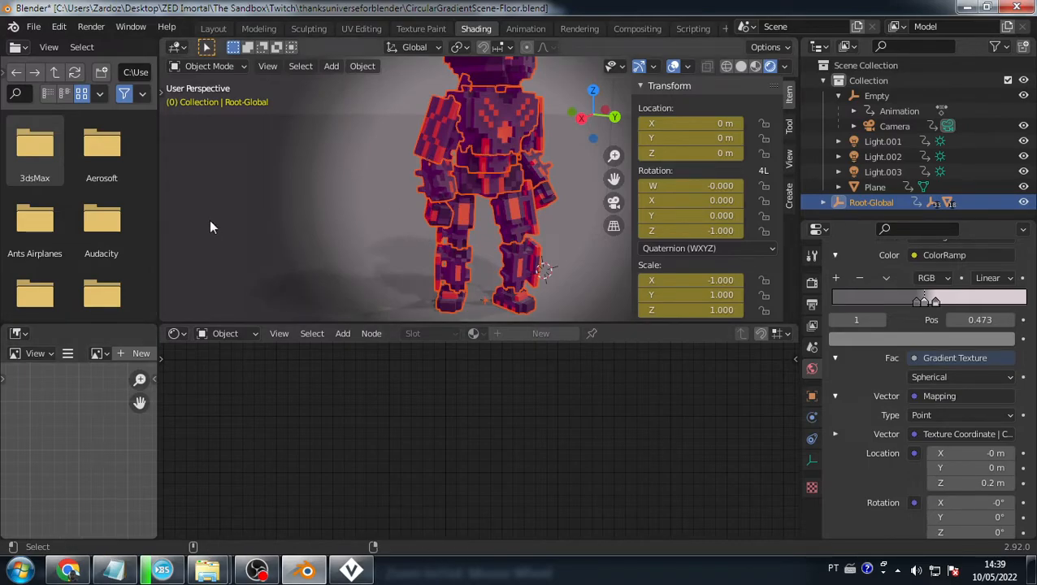
pyautogui.press('KP_0')
pyautogui.press('space')
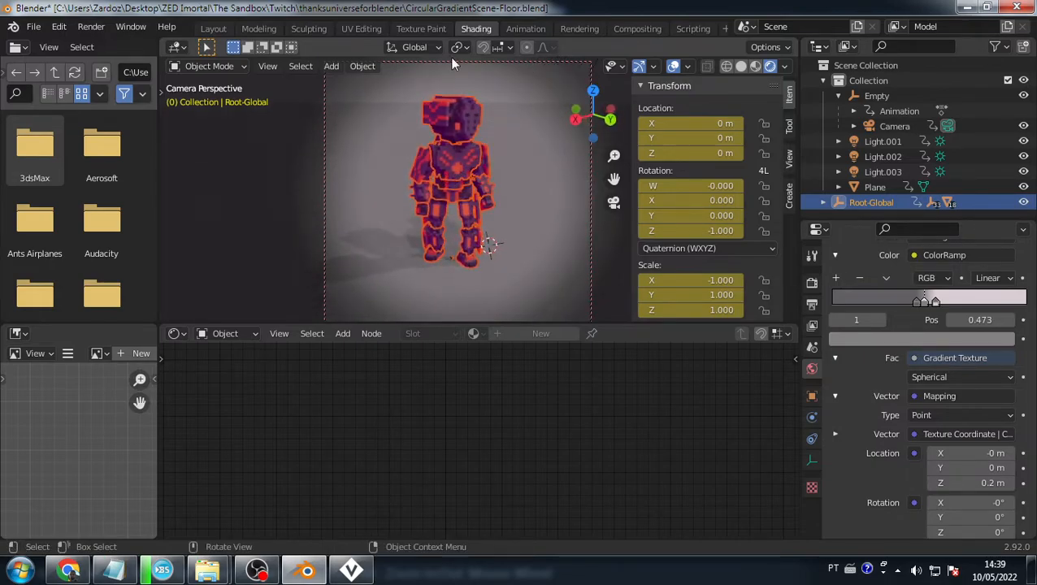
# - Switch the Shader Editor to the World node tree and browse for an environment image
pyautogui.click(230, 334)
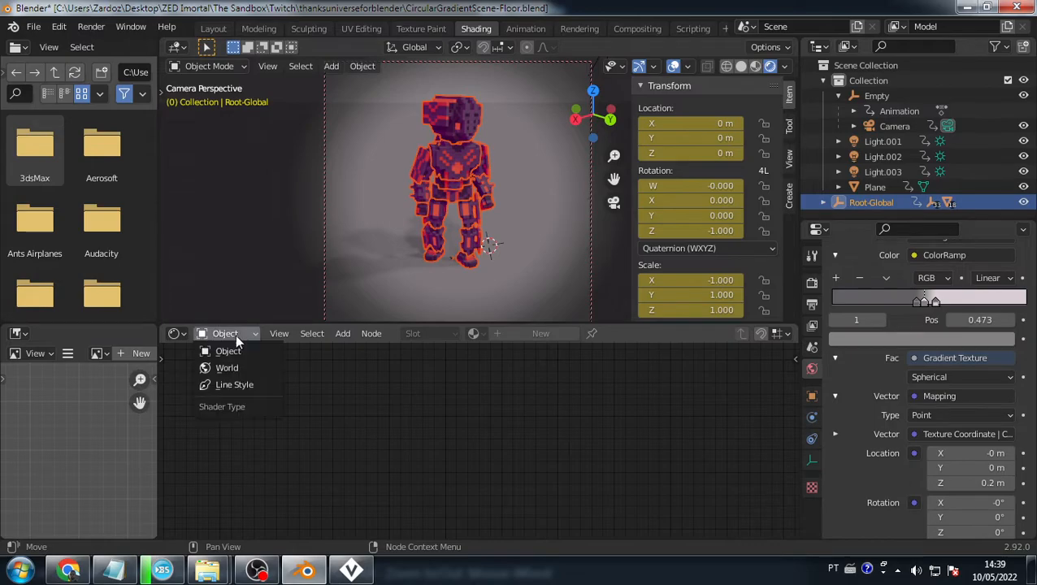
pyautogui.click(237, 366)
pyautogui.scroll(-4, 471, 424)
pyautogui.moveTo(469, 421); pyautogui.dragTo(388, 396, button='middle')
pyautogui.click(376, 465)
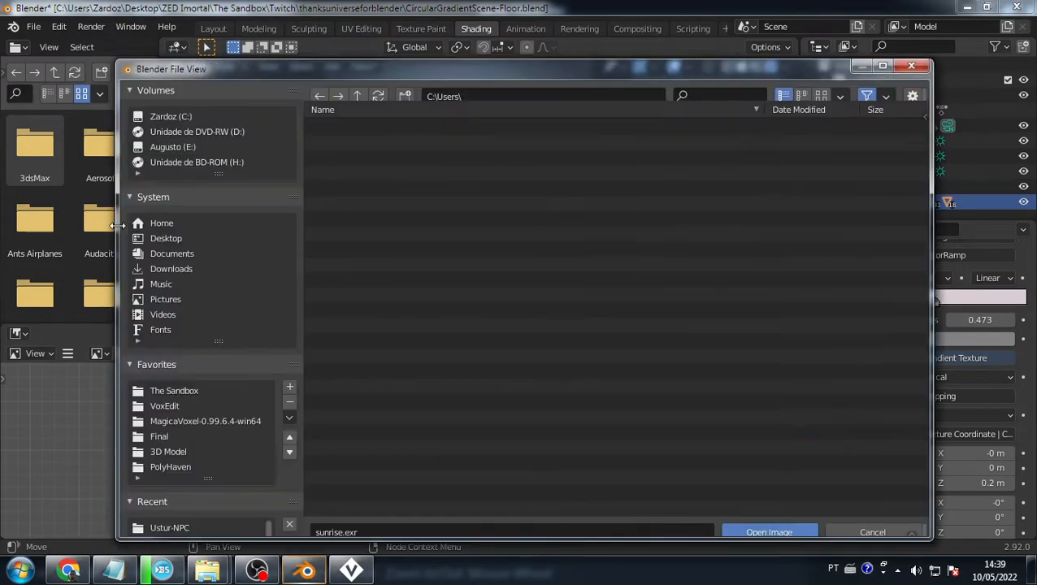
# - Tidy the file browser favourites: remove The Sandbox, reorder VoxEdit, and enlarge the list
pyautogui.scroll(-3, 198, 424)
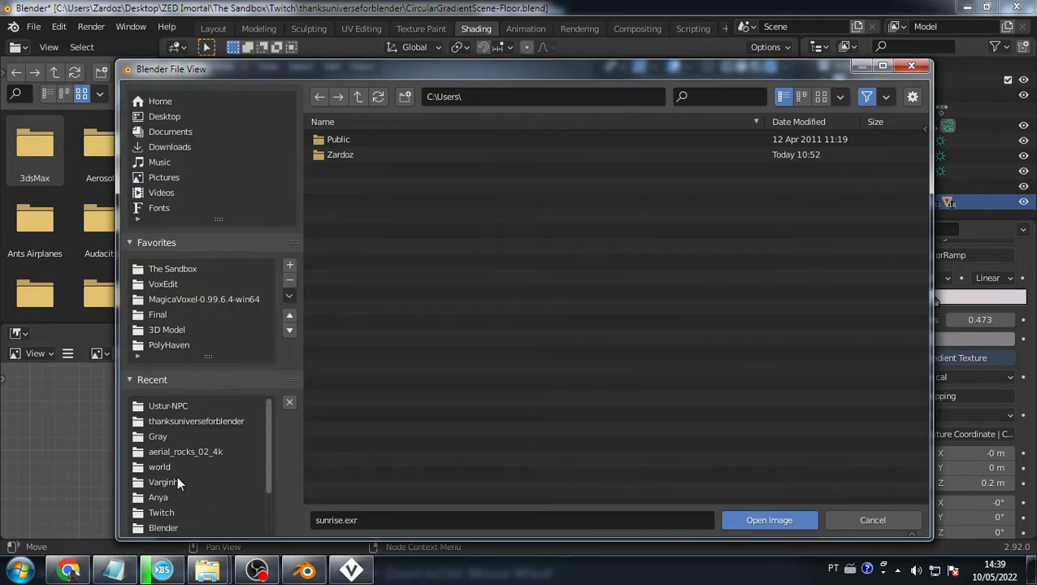
pyautogui.click(162, 526)
pyautogui.scroll(-2, 262, 492)
pyautogui.scroll(-3, 262, 491)
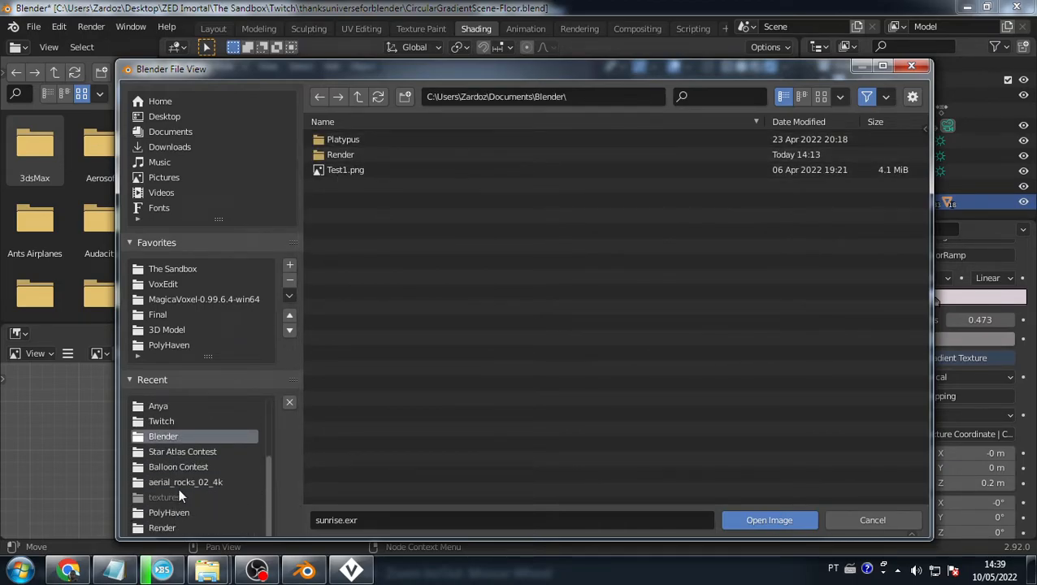
pyautogui.scroll(3, 232, 324)
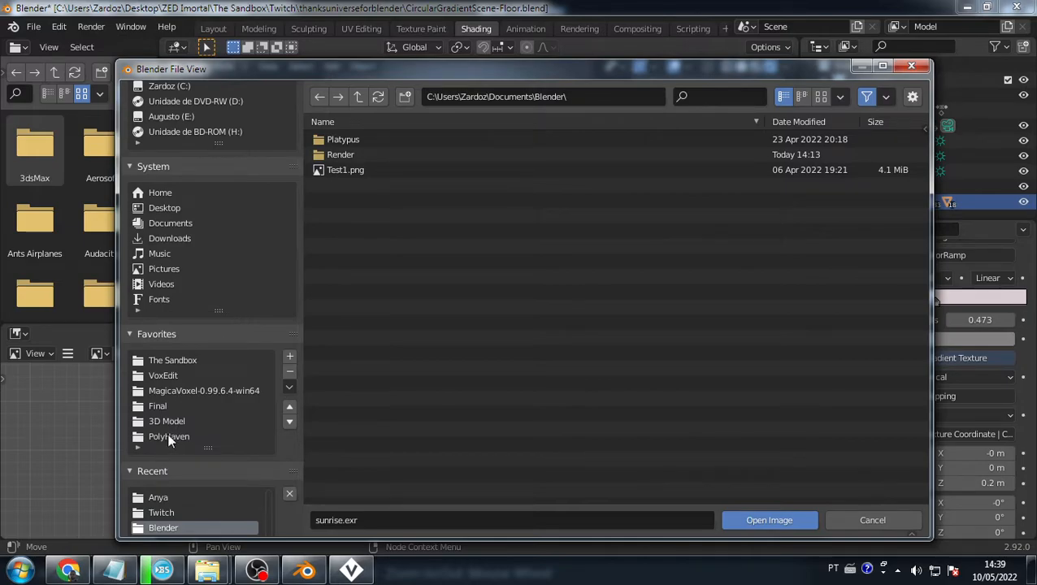
pyautogui.scroll(-2, 184, 373)
pyautogui.scroll(2, 188, 379)
pyautogui.click(290, 421)
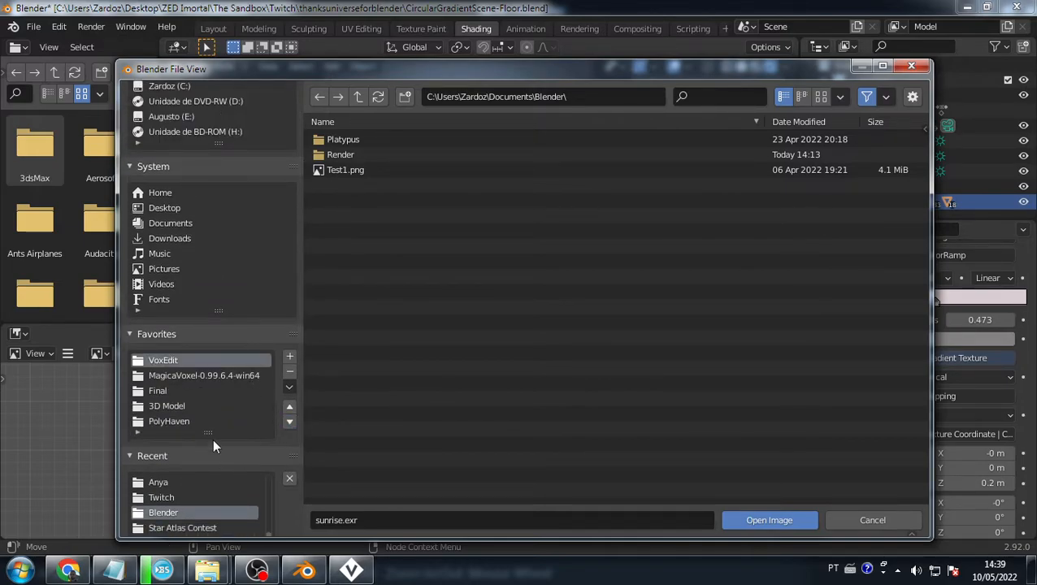
pyautogui.click(289, 406)
pyautogui.click(289, 422)
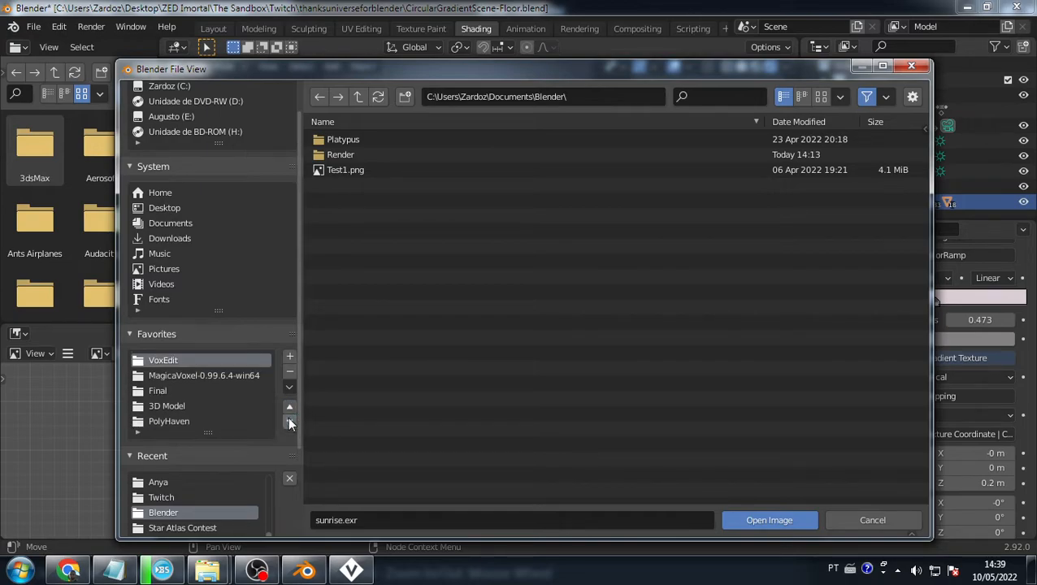
pyautogui.click(290, 422)
pyautogui.click(290, 409)
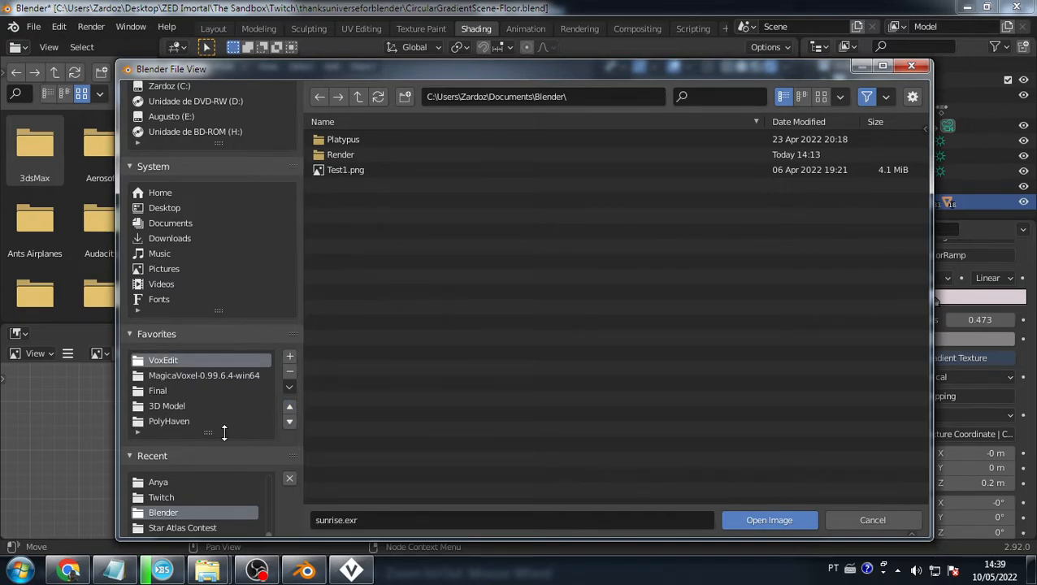
pyautogui.moveTo(211, 432); pyautogui.dragTo(215, 495)
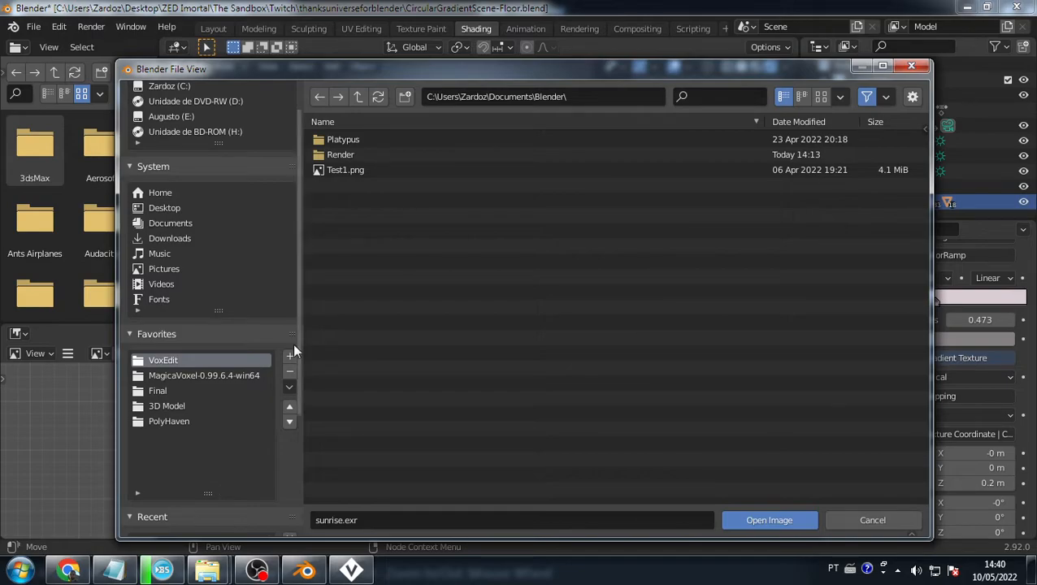
# - Browse to Blender 2.92's datafiles\studiolights\world folder and load sunrise.exr
pyautogui.click(187, 84)
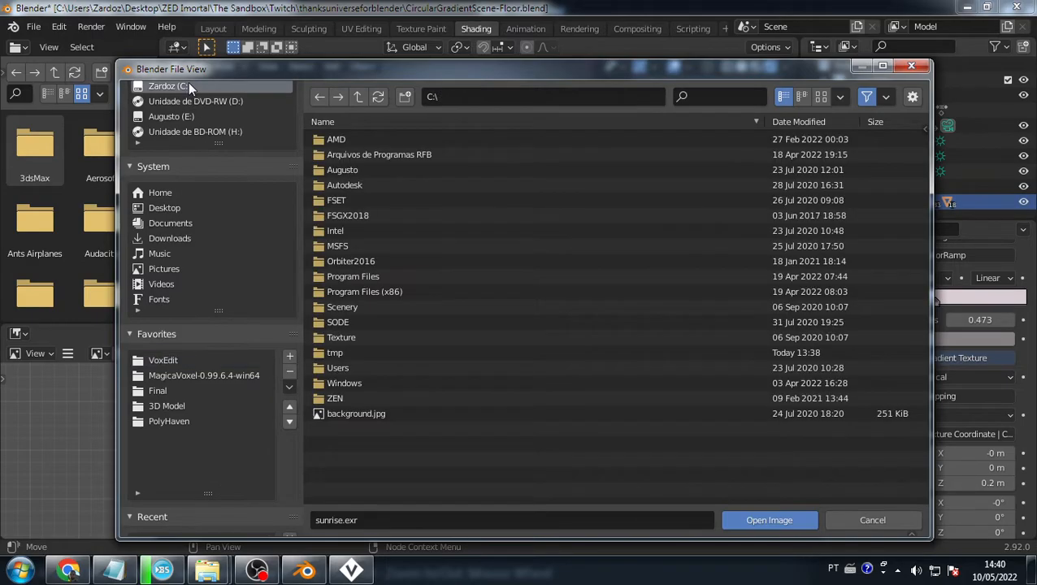
pyautogui.doubleClick(353, 276)
pyautogui.doubleClick(355, 185)
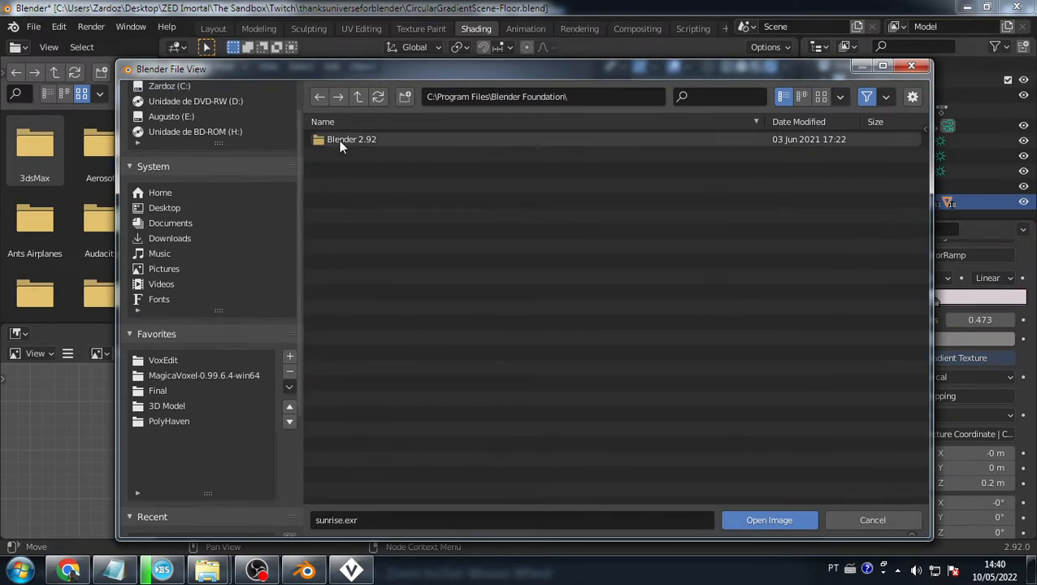
pyautogui.doubleClick(339, 140)
pyautogui.doubleClick(339, 140)
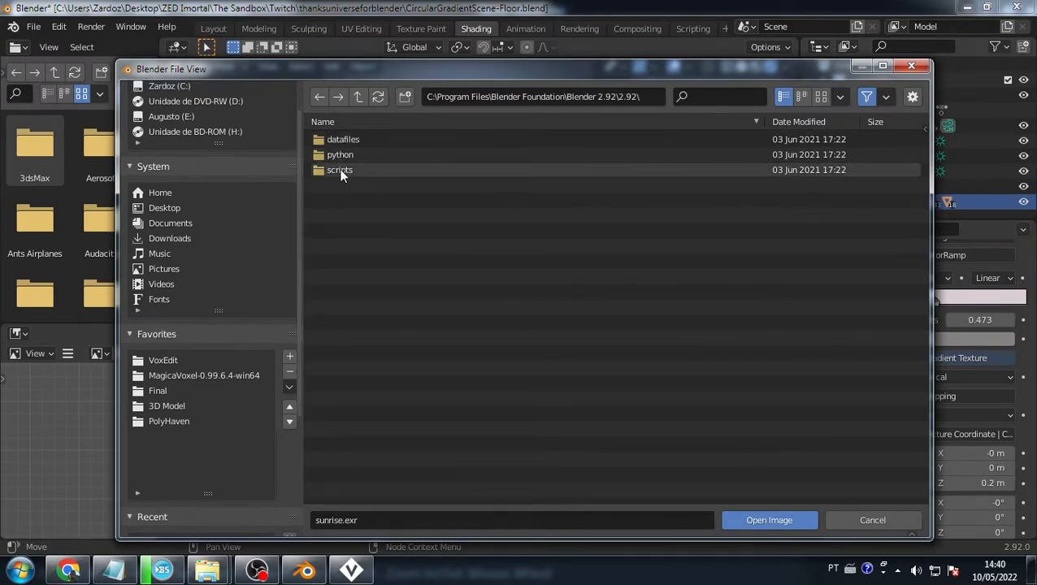
pyautogui.doubleClick(340, 139)
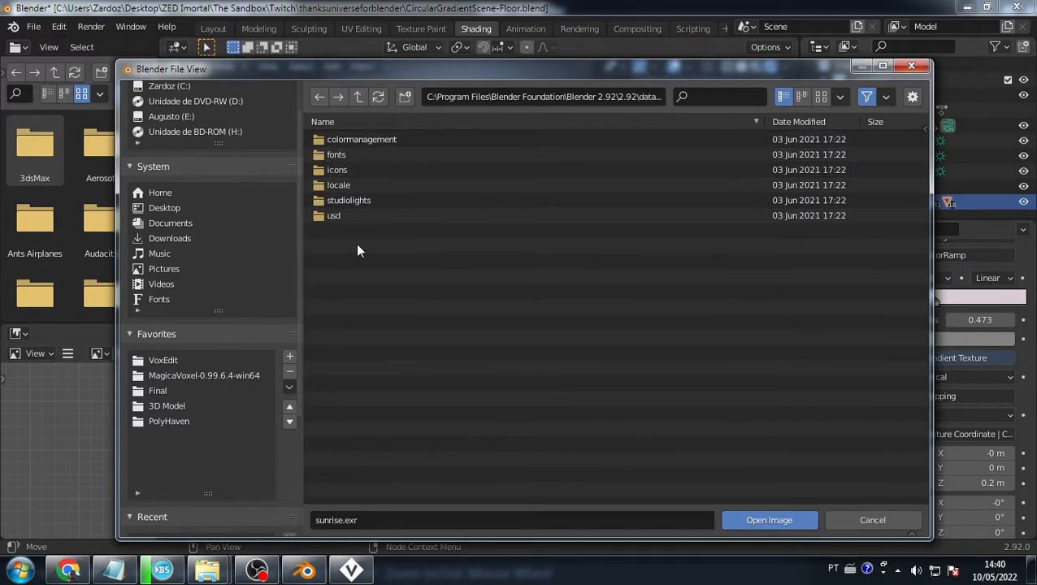
pyautogui.doubleClick(348, 200)
pyautogui.doubleClick(348, 154)
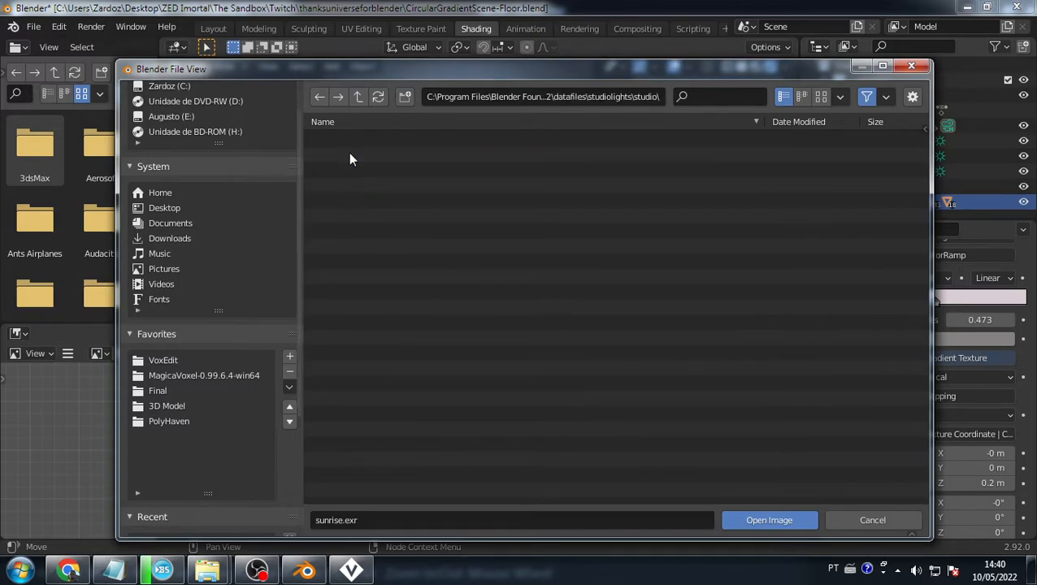
pyautogui.press('BackSpace')
pyautogui.doubleClick(354, 171)
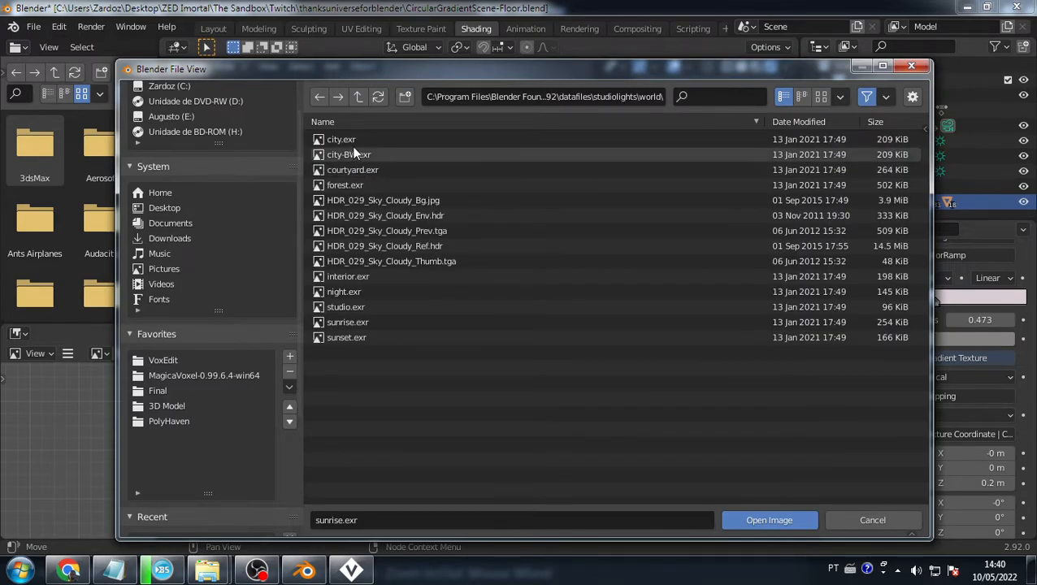
pyautogui.doubleClick(358, 321)
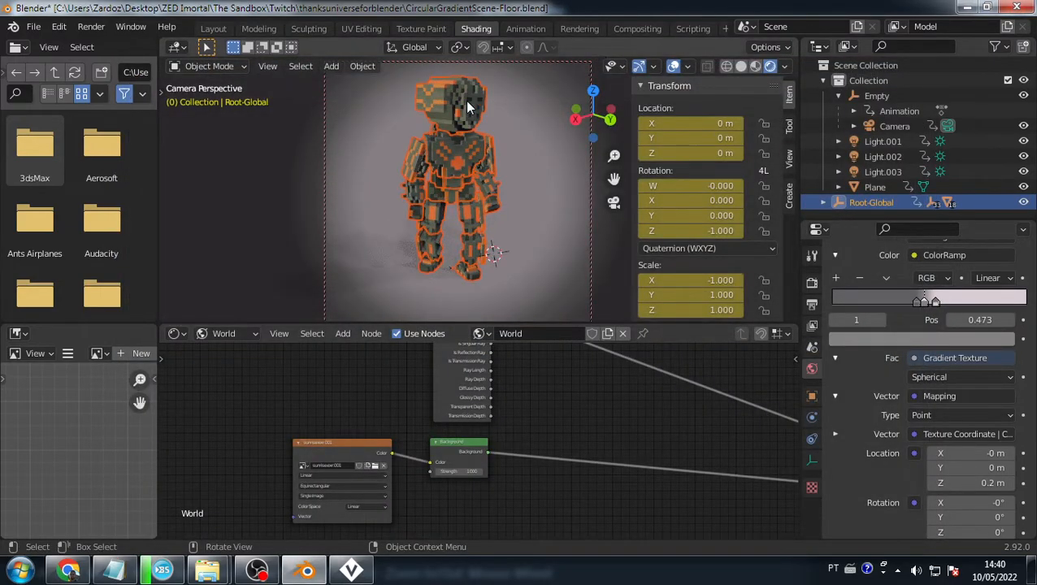
# - Reload sunrise.exr, then switch the world environment image to city.exr
pyautogui.click(521, 168)
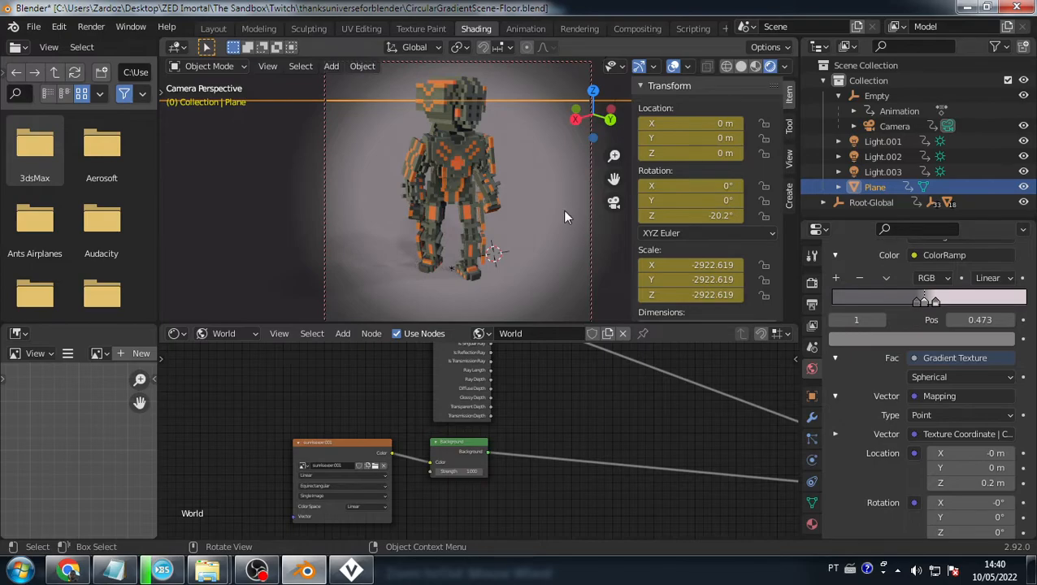
pyautogui.click(375, 465)
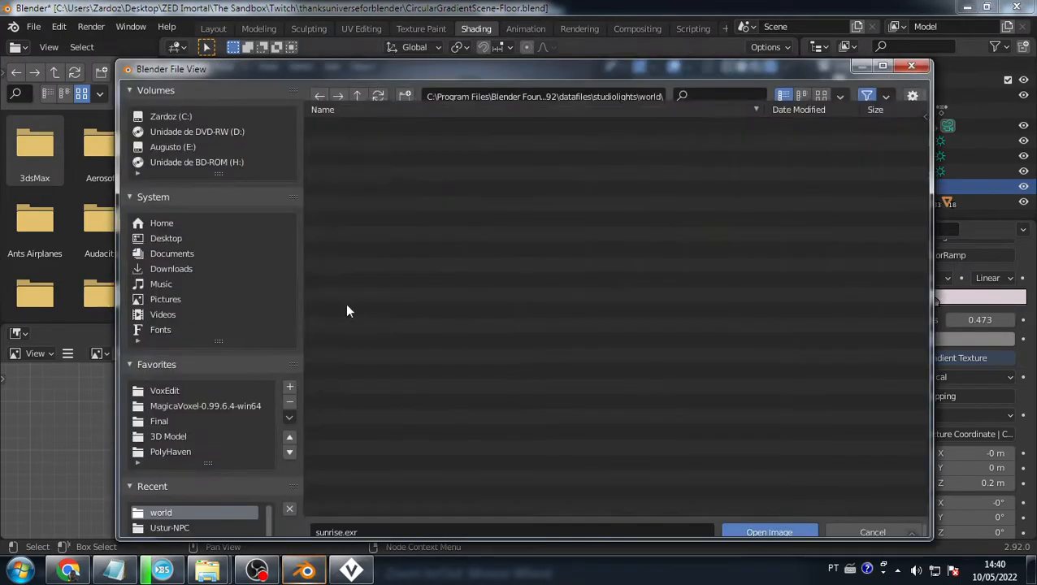
pyautogui.doubleClick(359, 336)
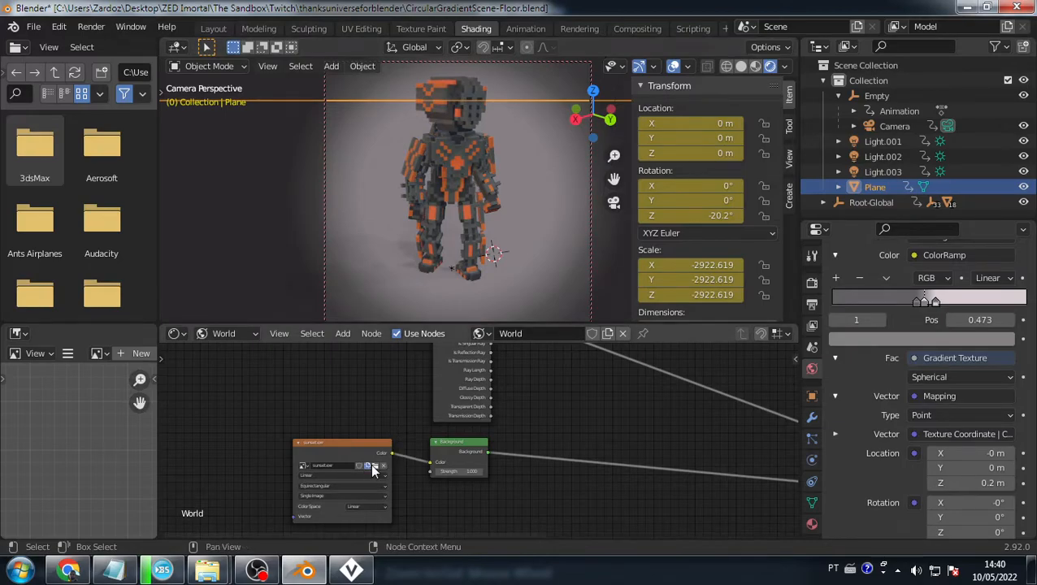
pyautogui.click(369, 465)
pyautogui.click(372, 463)
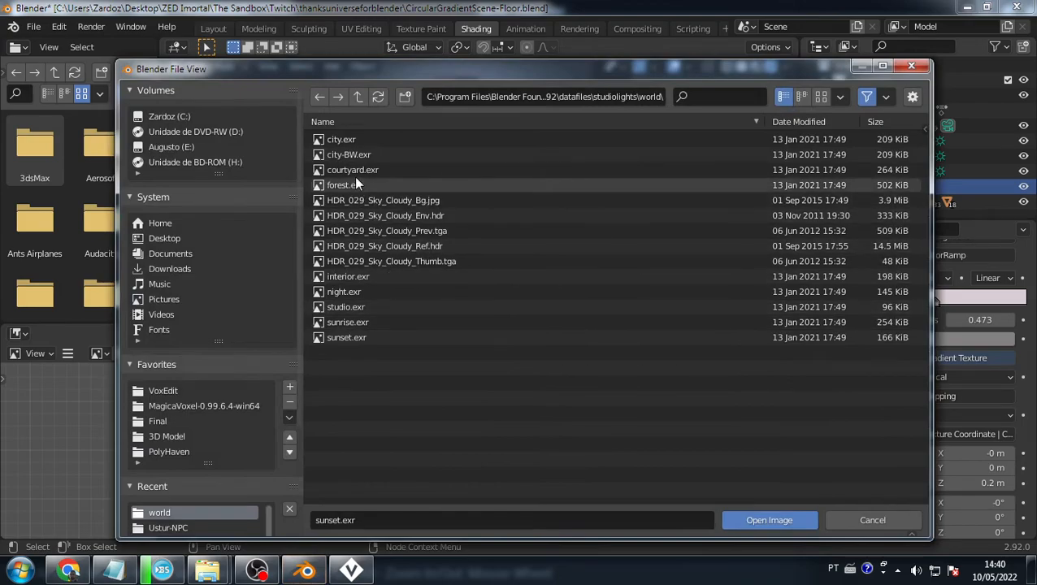
pyautogui.doubleClick(342, 140)
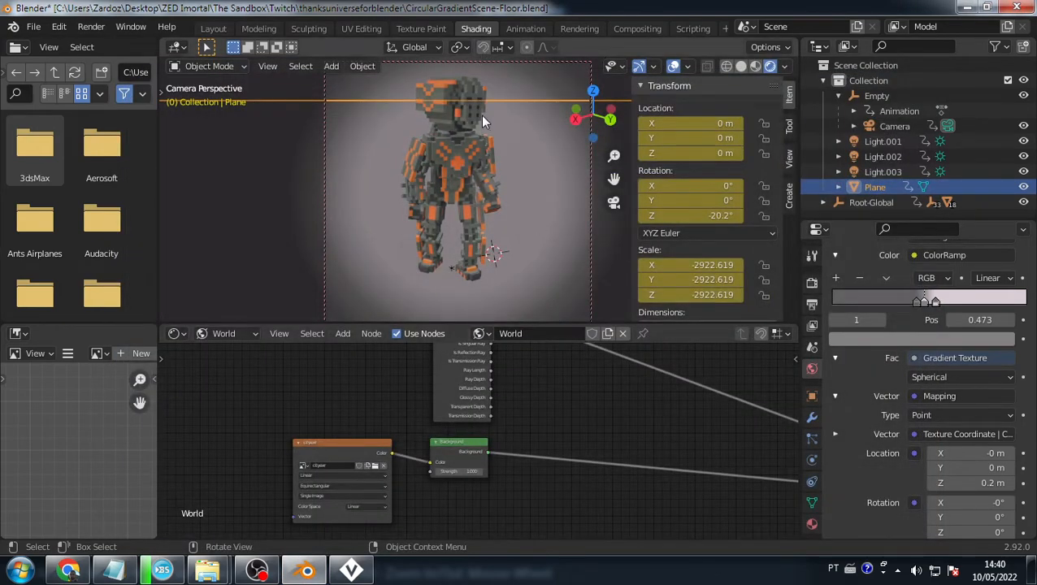
# - Reselect the floor plane, play the animation to frame 10, and show its material nodes
pyautogui.click(457, 152)
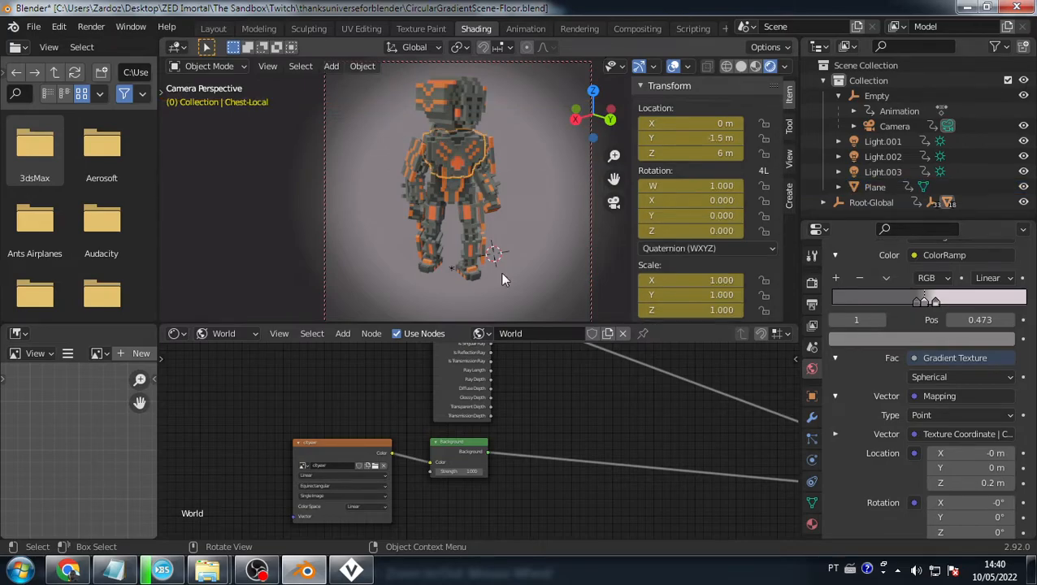
pyautogui.click(508, 98)
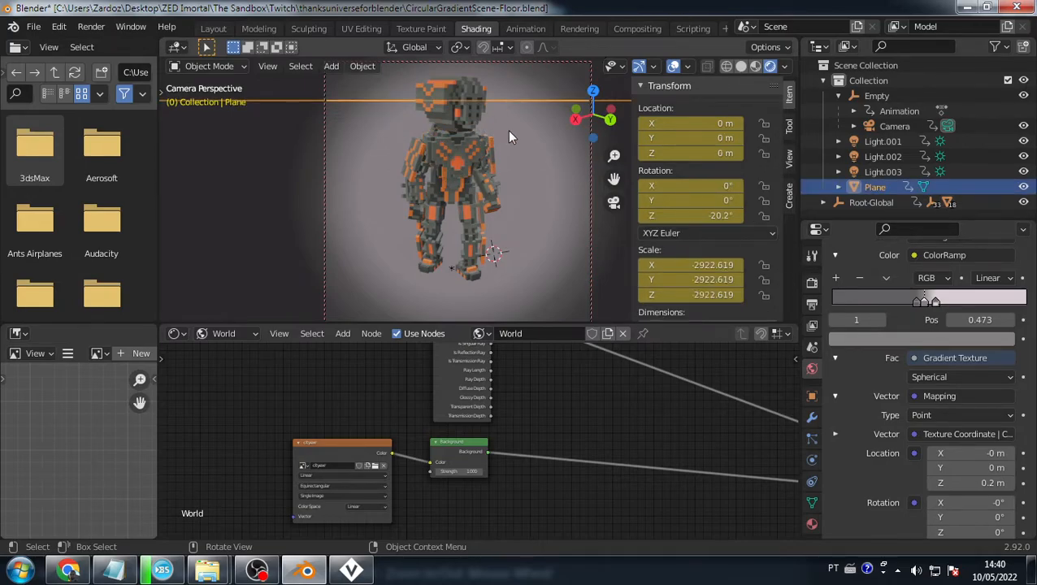
pyautogui.keyDown('shift'); pyautogui.moveTo(511, 121); pyautogui.dragTo(512, 124, button='middle'); pyautogui.keyUp('shift')
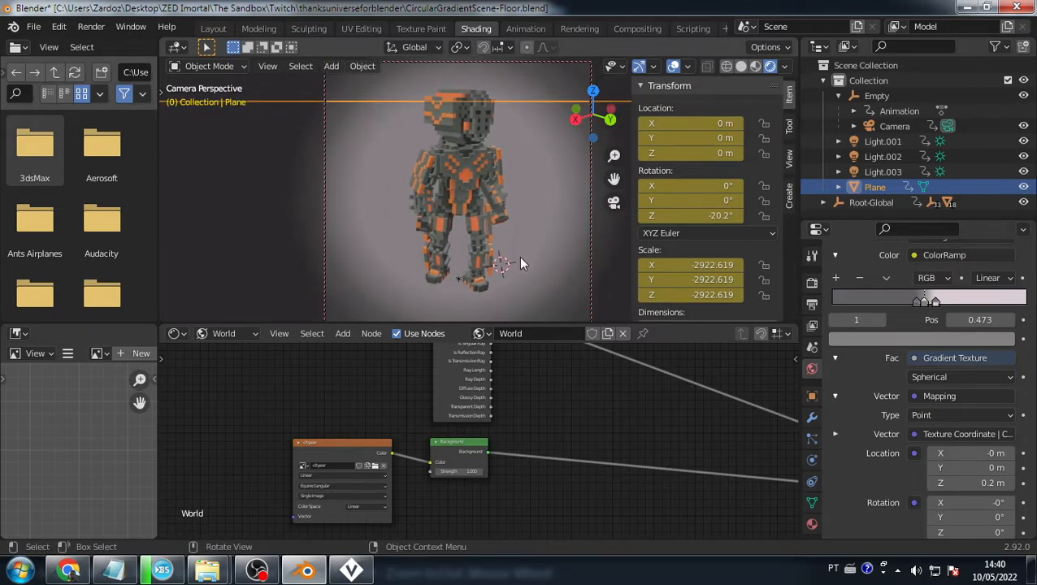
pyautogui.press('space')
pyautogui.press('space')
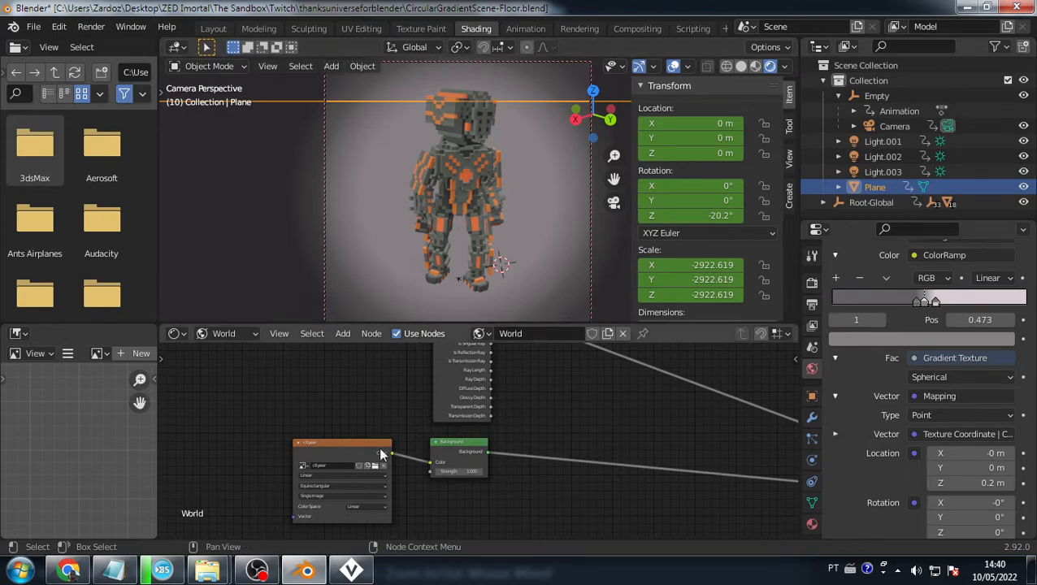
pyautogui.click(229, 335)
pyautogui.click(232, 348)
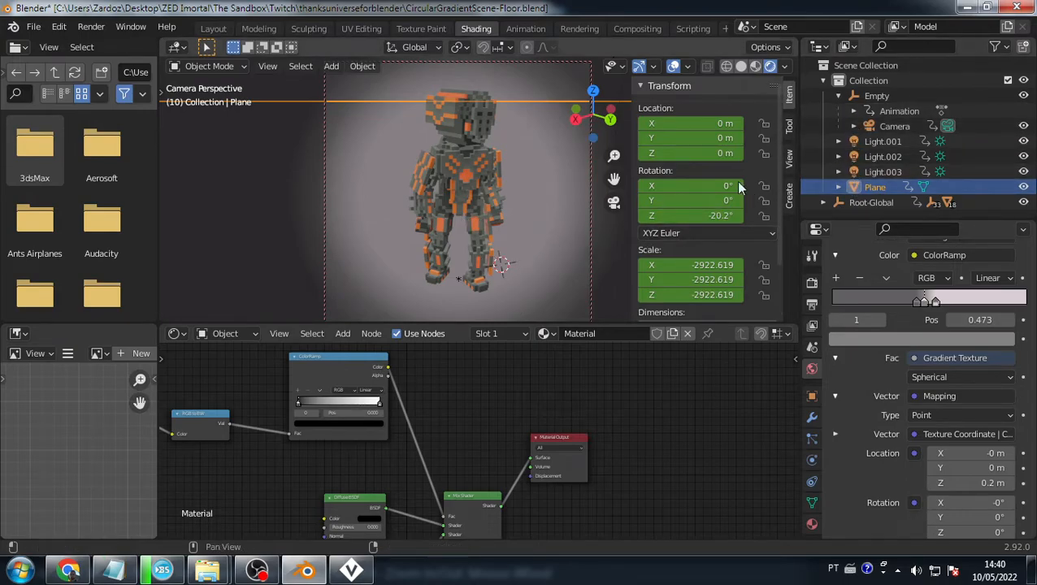
pyautogui.click(880, 170)
# - Render a test frame with F12, review it, and close the render window
pyautogui.press('F12')
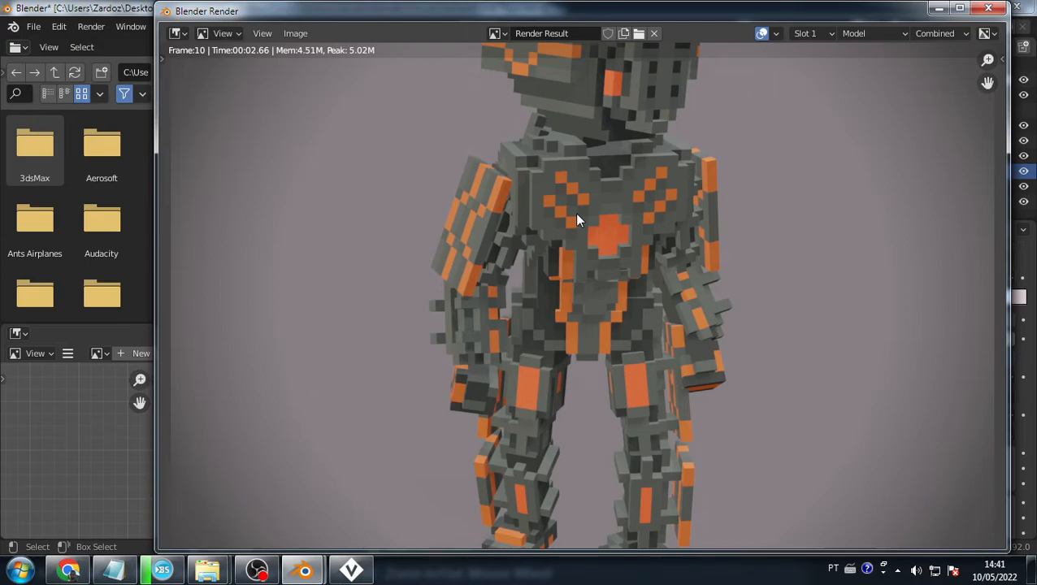
pyautogui.scroll(-4, 585, 217)
pyautogui.scroll(2, 636, 374)
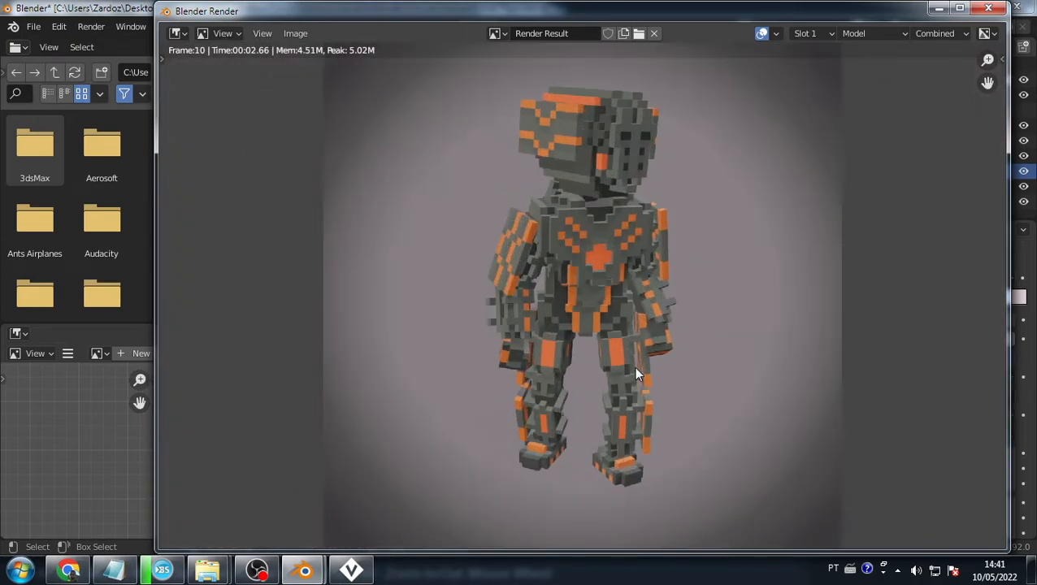
pyautogui.click(989, 7)
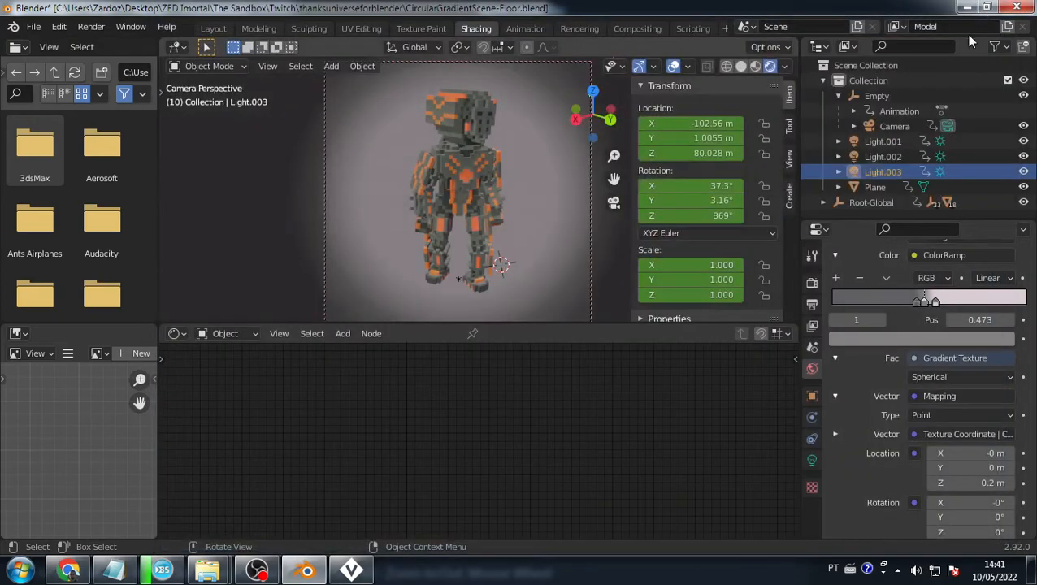
# - Rotate the Empty to 45.3° on Z, then select the floor plane's ColorRamp node
pyautogui.click(472, 289)
pyautogui.click(890, 97)
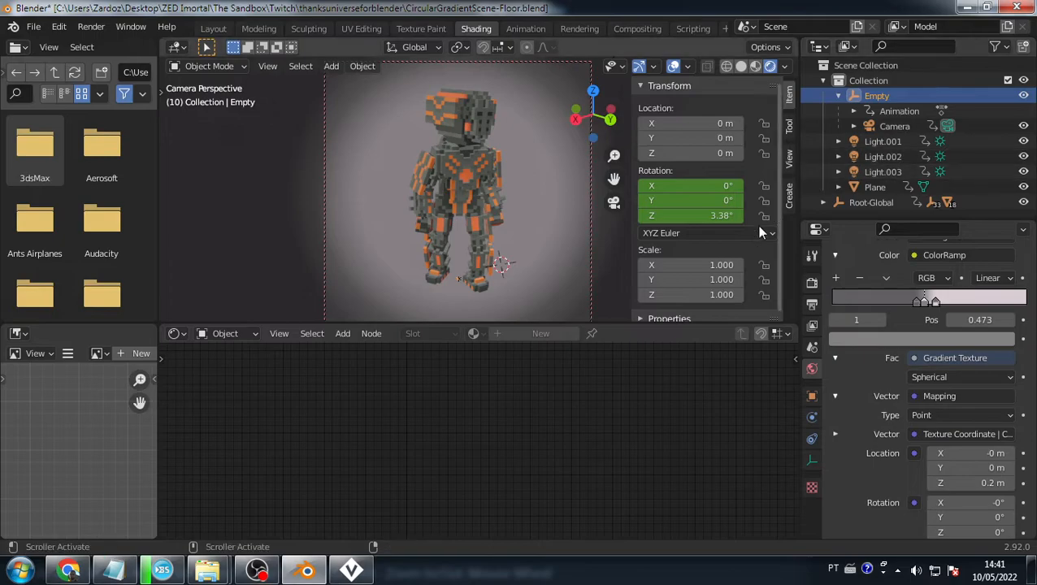
pyautogui.moveTo(697, 216); pyautogui.dragTo(739, 216)
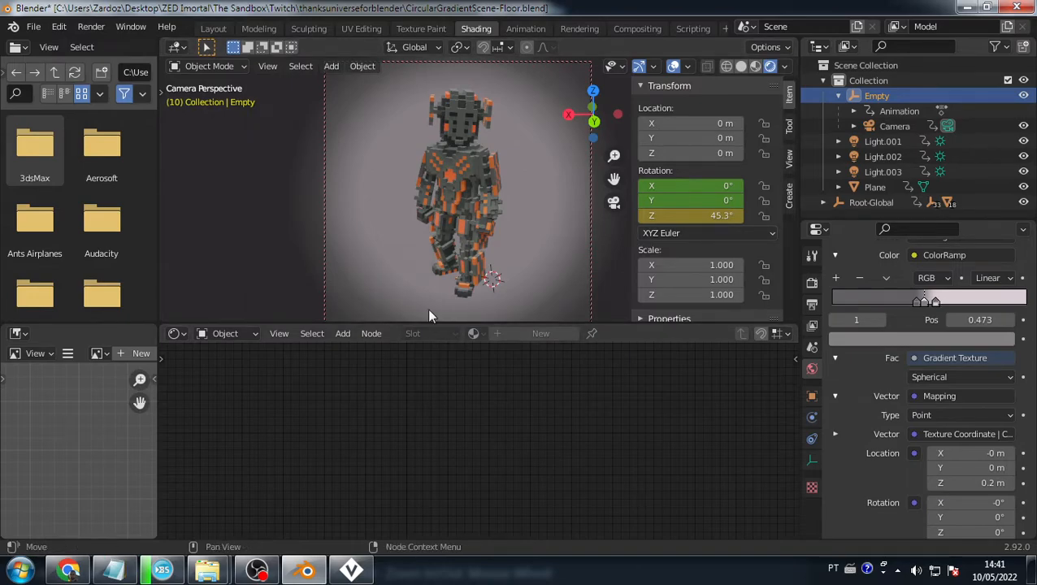
pyautogui.click(395, 272)
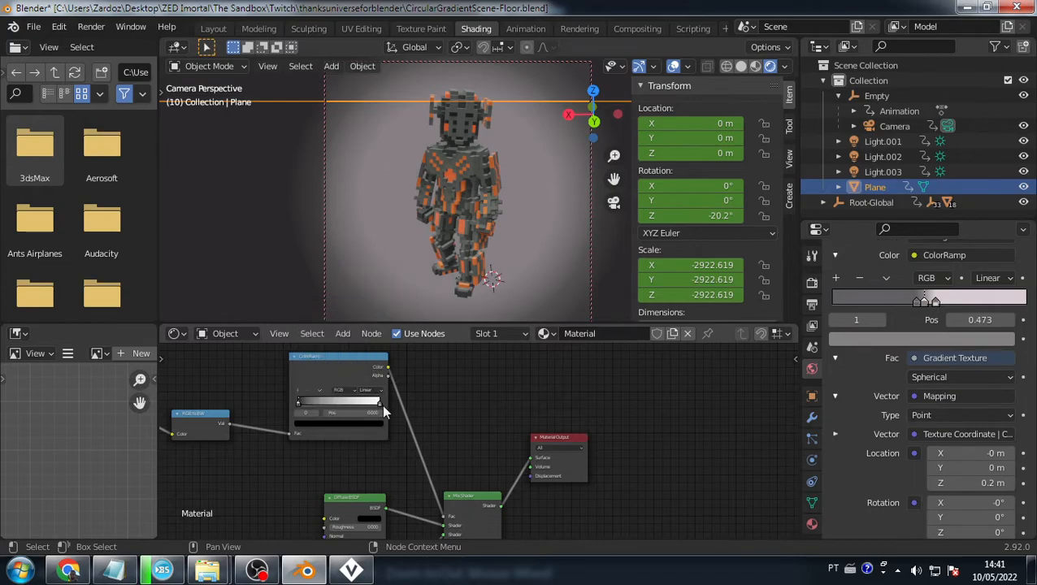
pyautogui.click(381, 406)
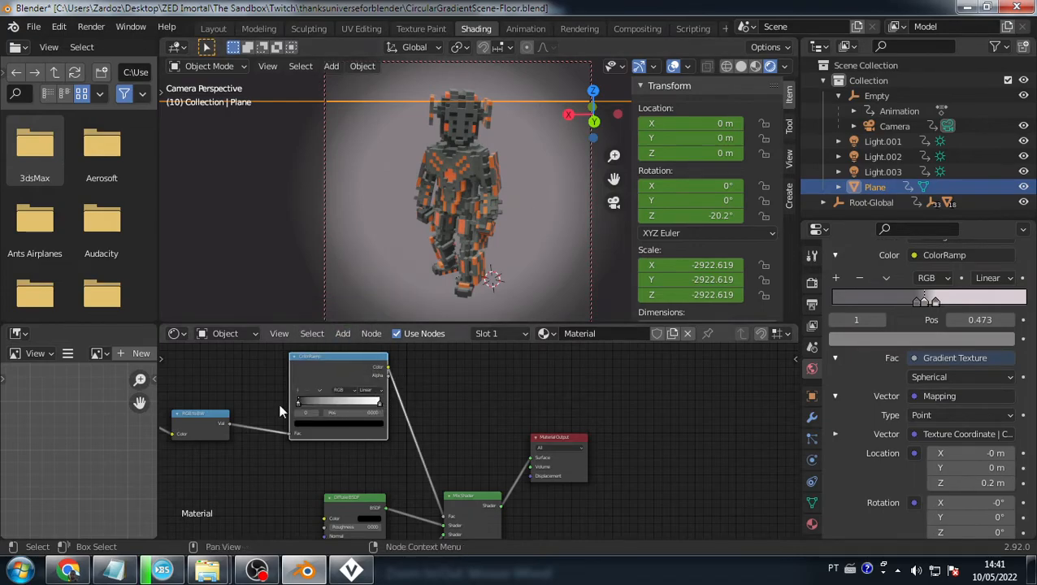
# - Show the World nodes and load city-BW.exr as the environment image
pyautogui.click(225, 333)
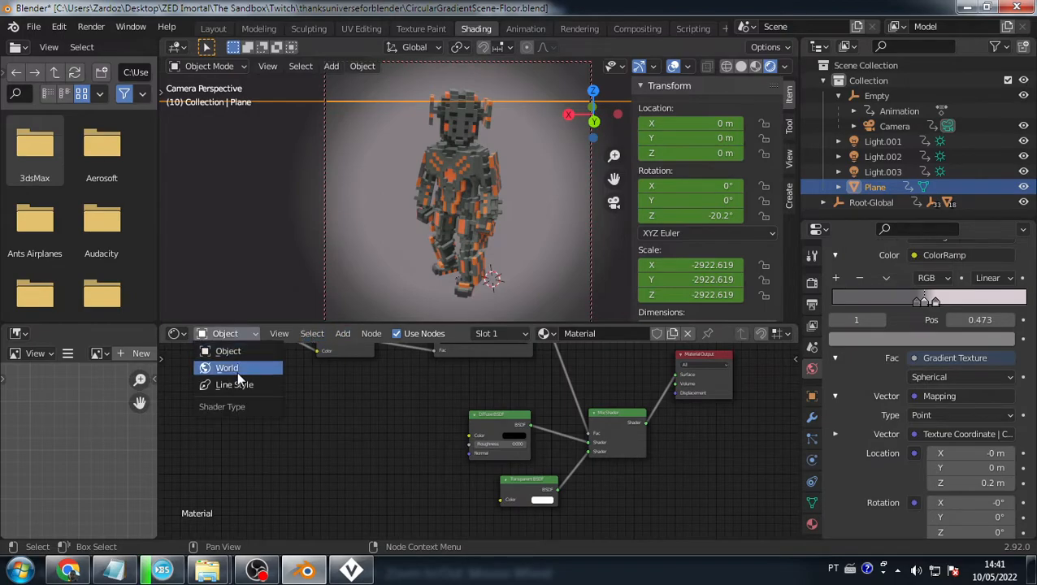
pyautogui.click(237, 377)
pyautogui.scroll(3, 421, 415)
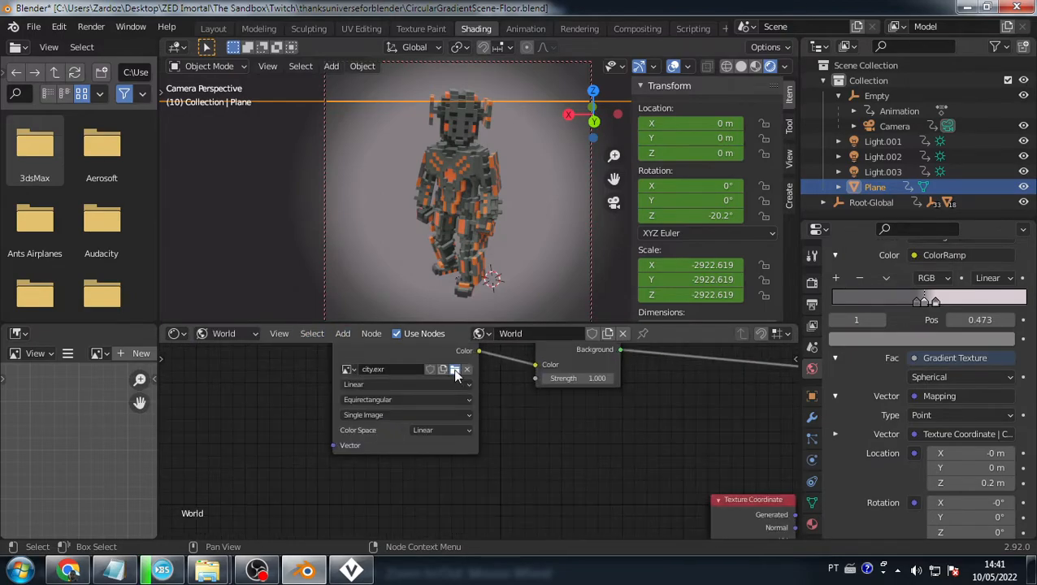
pyautogui.click(453, 369)
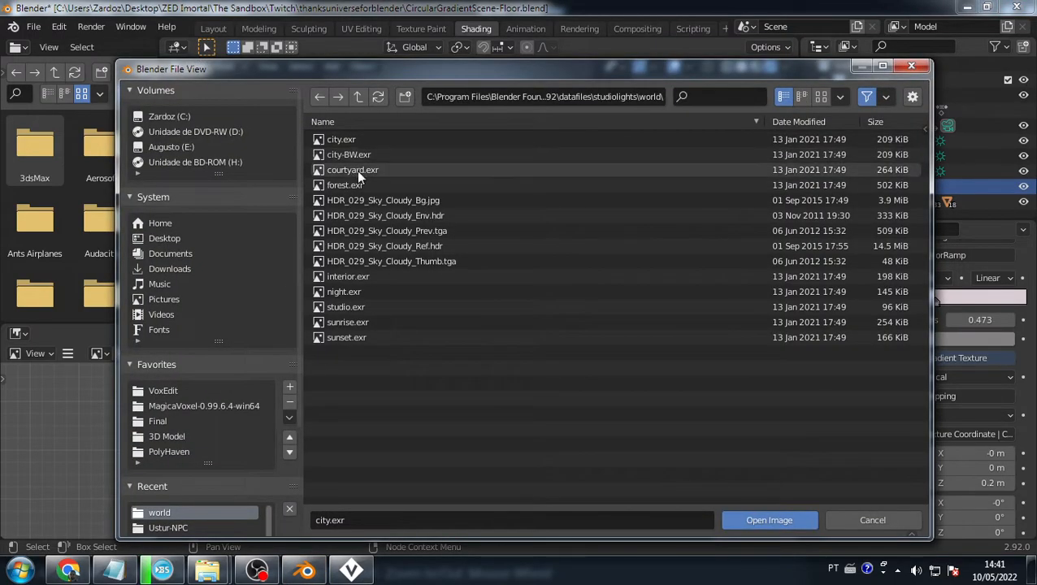
pyautogui.click(353, 160)
pyautogui.doubleClick(353, 156)
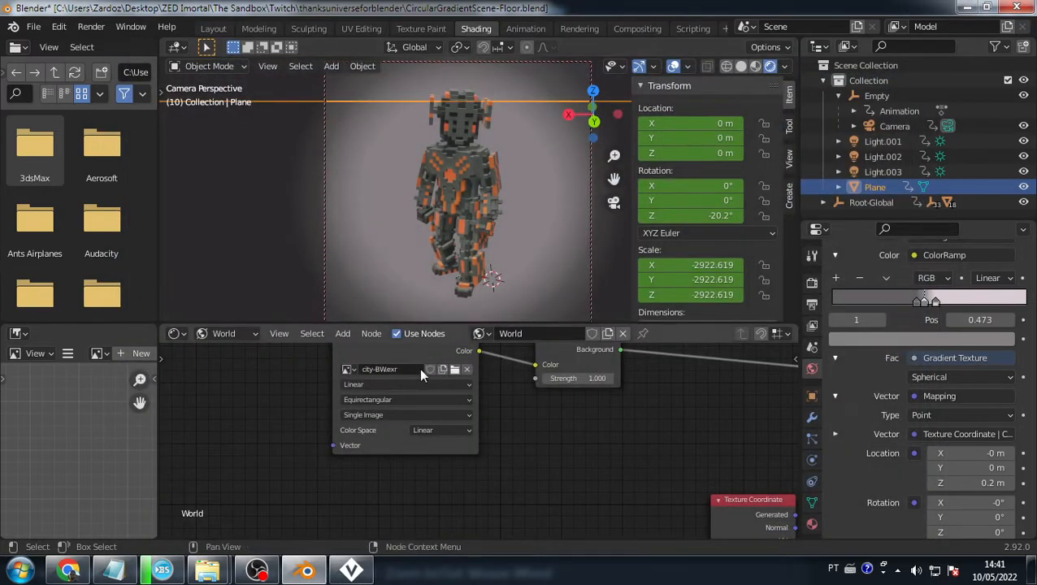
# - Try courtyard.exr, then settle on night.exr as the environment image
pyautogui.click(454, 369)
pyautogui.click(367, 173)
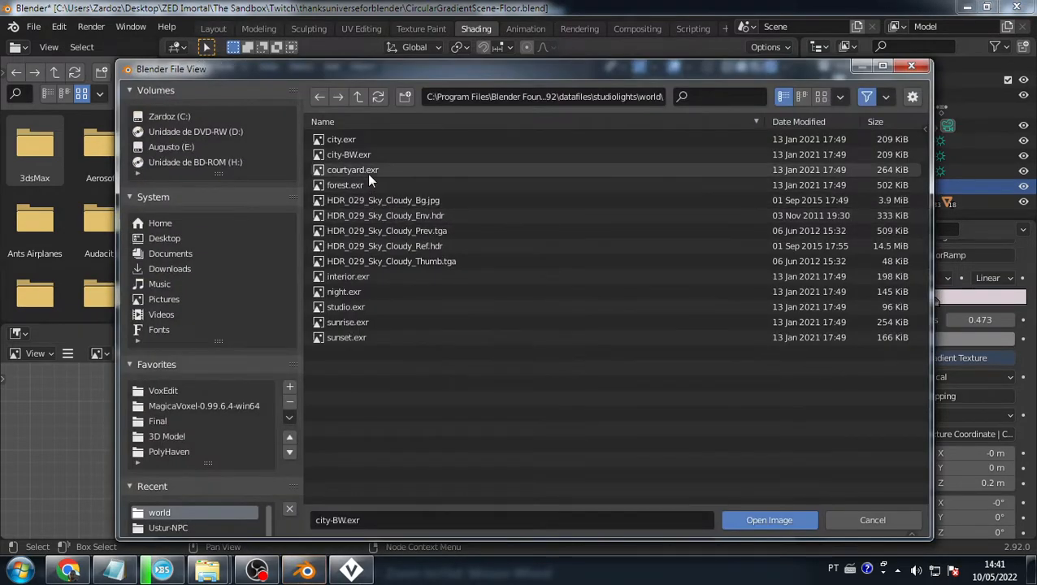
pyautogui.doubleClick(366, 168)
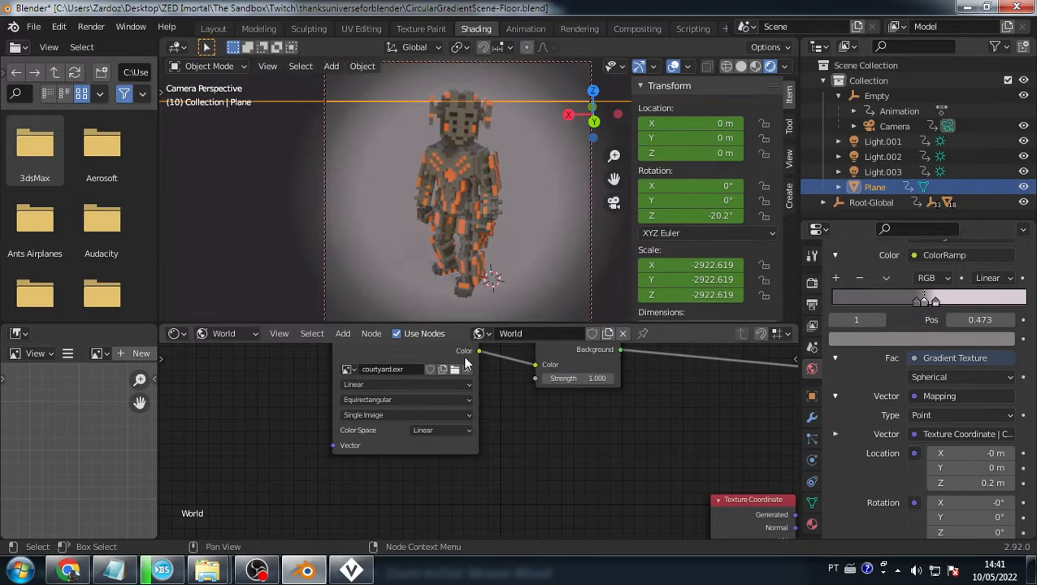
pyautogui.click(454, 370)
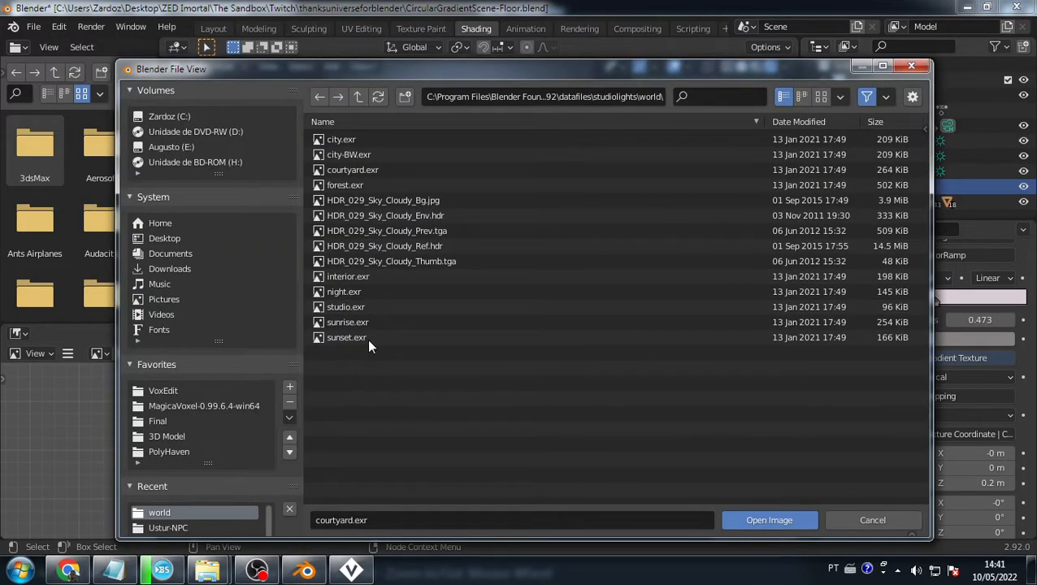
pyautogui.doubleClick(362, 291)
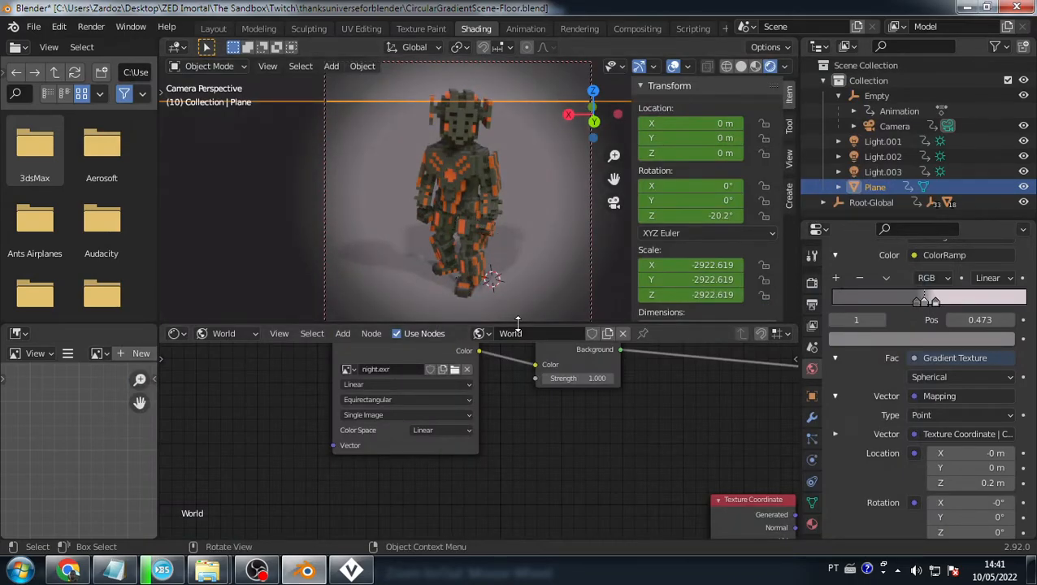
pyautogui.press('F12')
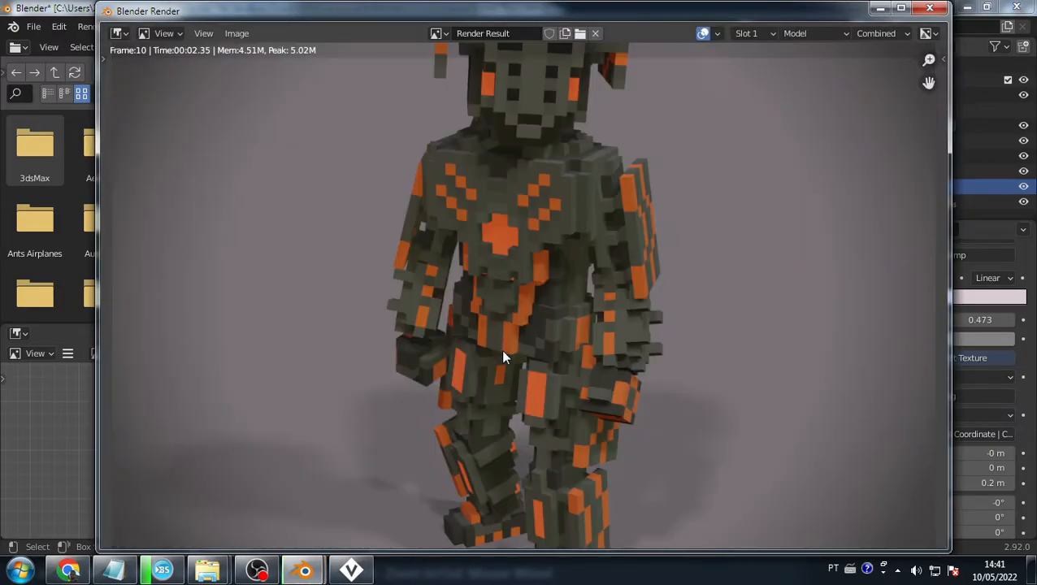
pyautogui.scroll(-6, 503, 353)
pyautogui.scroll(1, 503, 353)
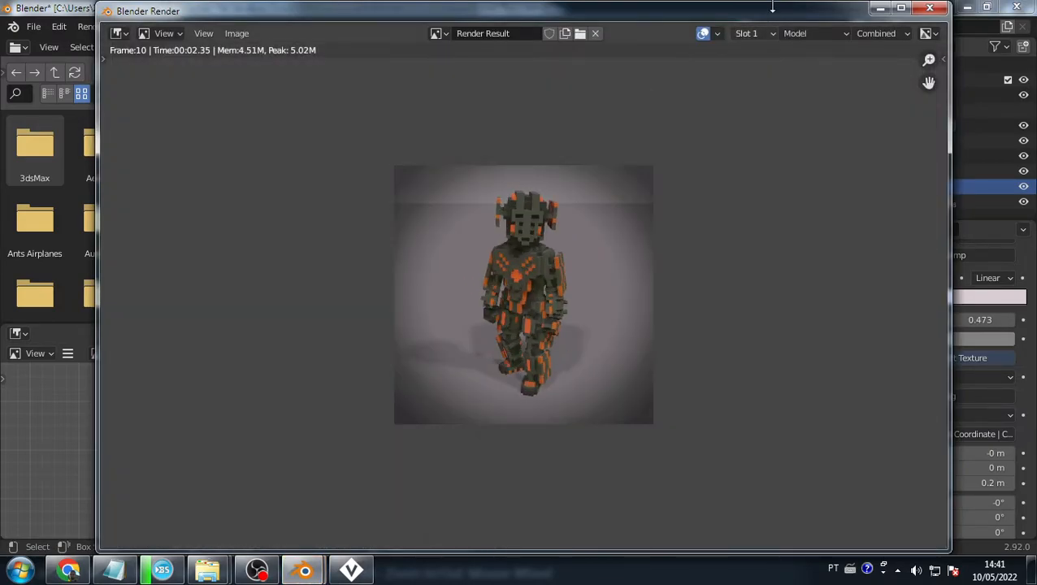
pyautogui.click(930, 11)
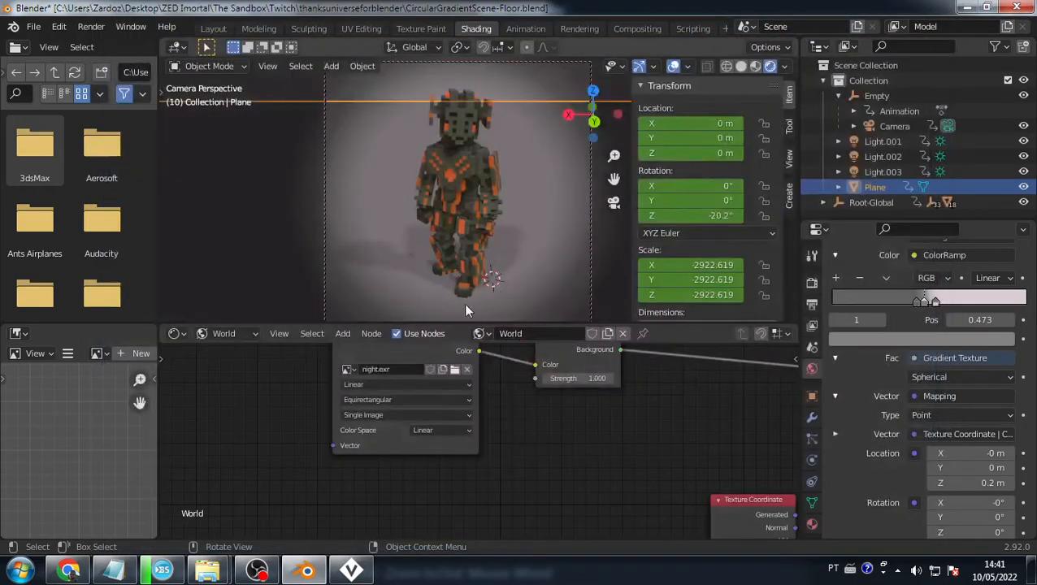
pyautogui.moveTo(463, 303)
pyautogui.mouseDown(button='middle')
pyautogui.moveTo(464, 244)
pyautogui.moveTo(478, 260)
pyautogui.moveTo(464, 244)
pyautogui.moveTo(477, 262)
pyautogui.mouseUp(button='middle')
pyautogui.scroll(2, 468, 247)
# - Bring the ColorRamp into view, inspect the first stop, and darken the second stop's colour
pyautogui.scroll(-1, 472, 251)
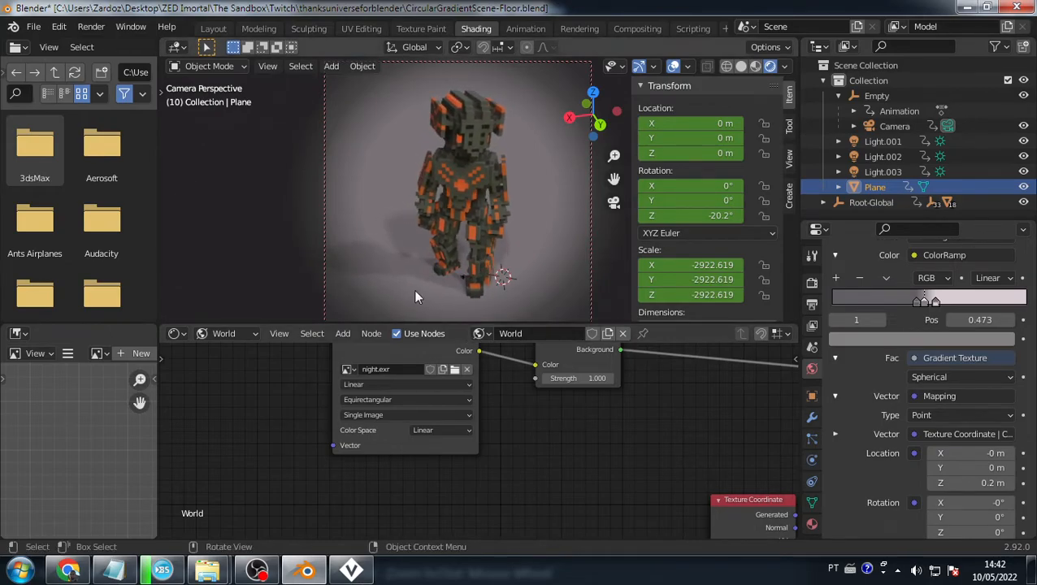
pyautogui.moveTo(570, 409); pyautogui.dragTo(382, 286, button='middle')
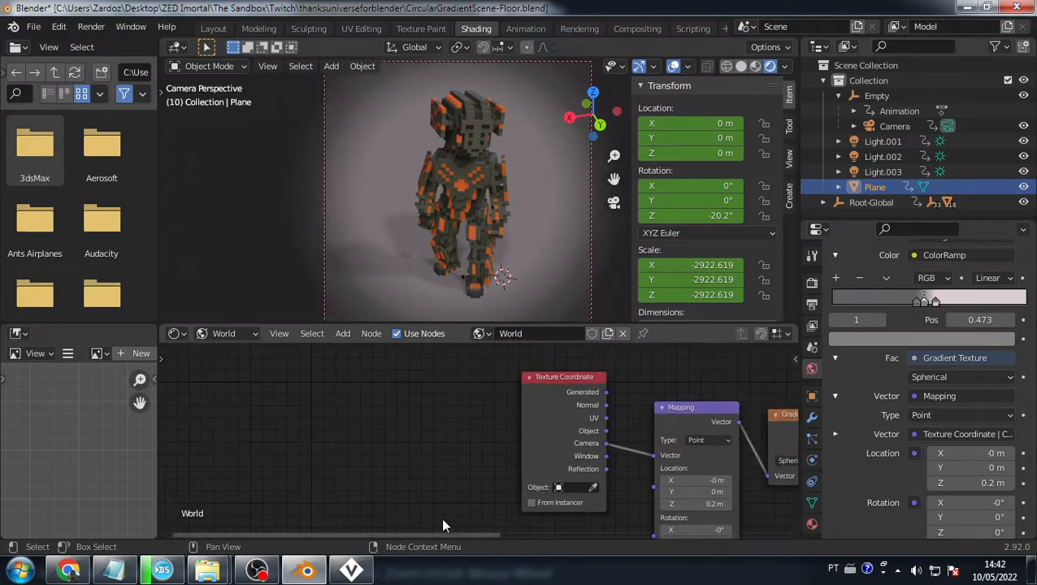
pyautogui.moveTo(615, 479); pyautogui.dragTo(169, 335, button='middle')
pyautogui.moveTo(493, 382); pyautogui.dragTo(455, 508, button='middle')
pyautogui.scroll(2, 525, 463)
pyautogui.scroll(1, 517, 437)
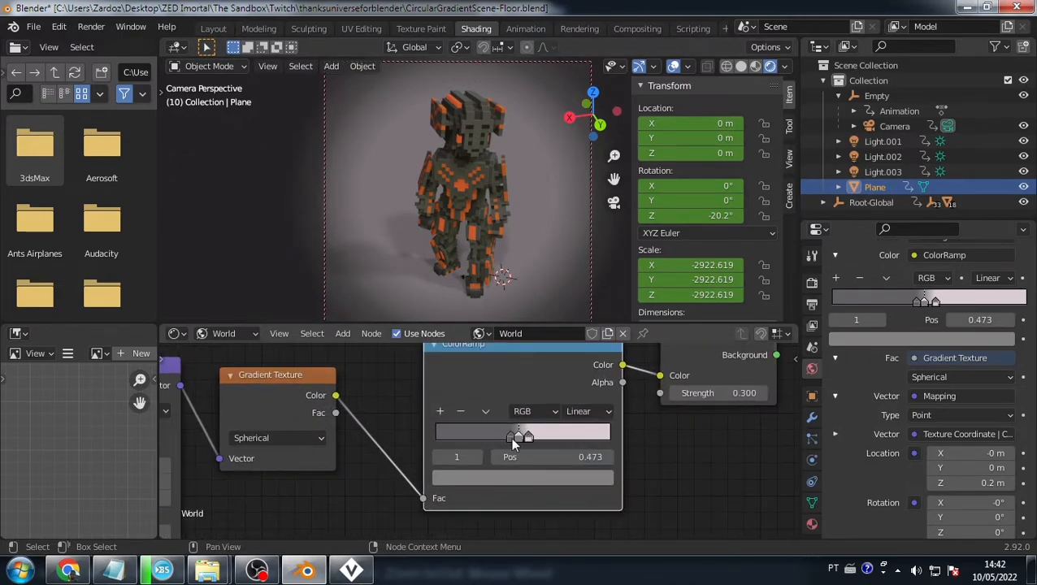
pyautogui.click(507, 436)
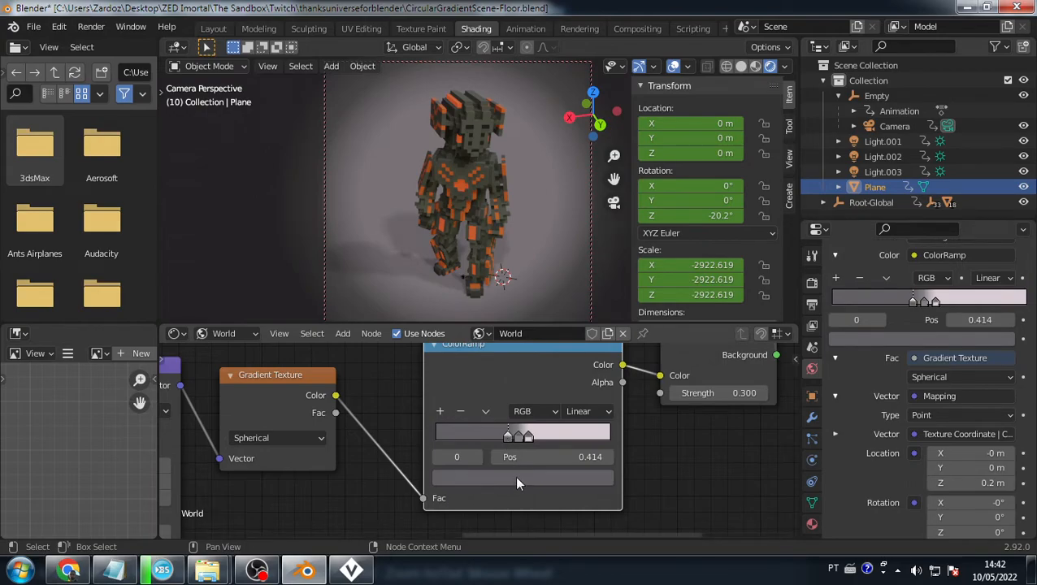
pyautogui.click(515, 477)
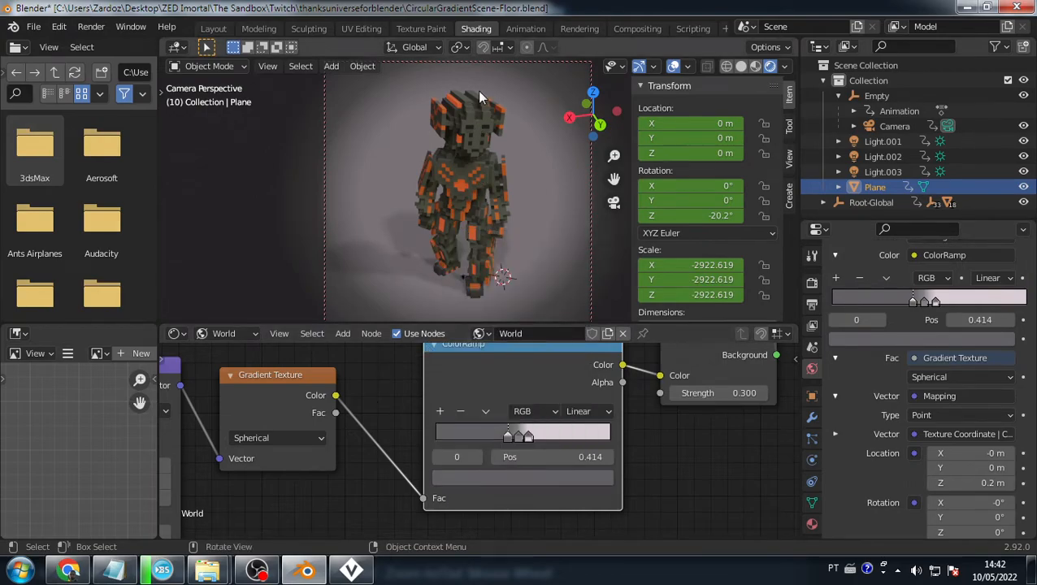
pyautogui.click(517, 435)
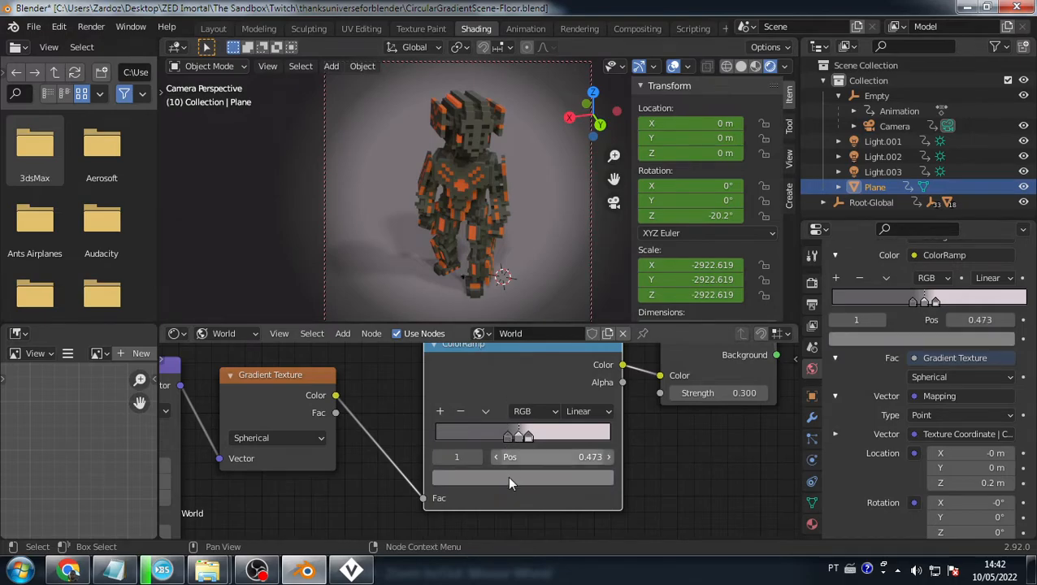
pyautogui.click(507, 477)
pyautogui.moveTo(574, 308)
pyautogui.mouseDown()
pyautogui.moveTo(574, 359)
pyautogui.moveTo(575, 292)
pyautogui.mouseUp()
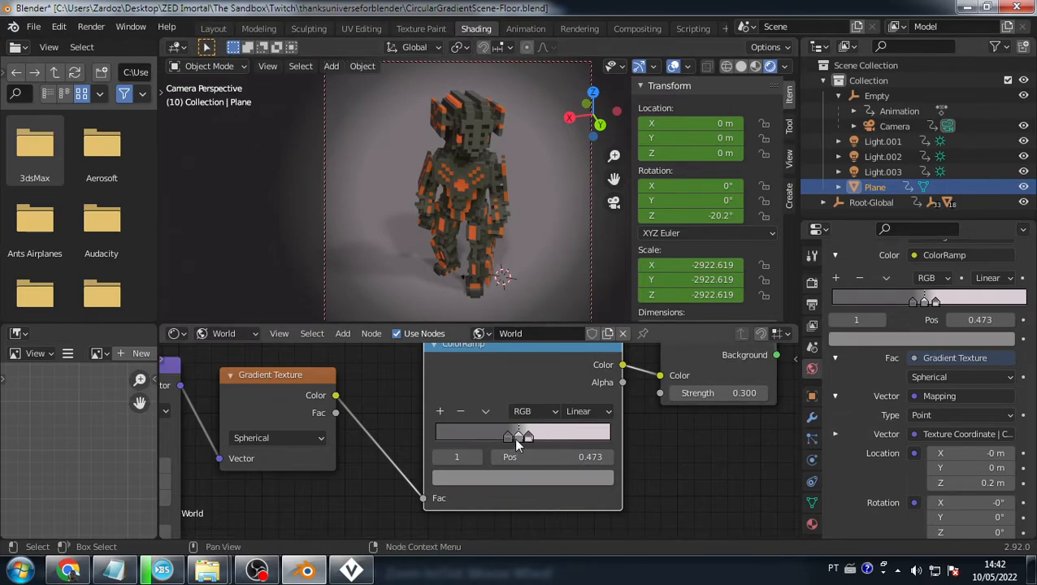
# - Add a dark red stop, move a stop to about 0.445, and render with F12
pyautogui.click(441, 412)
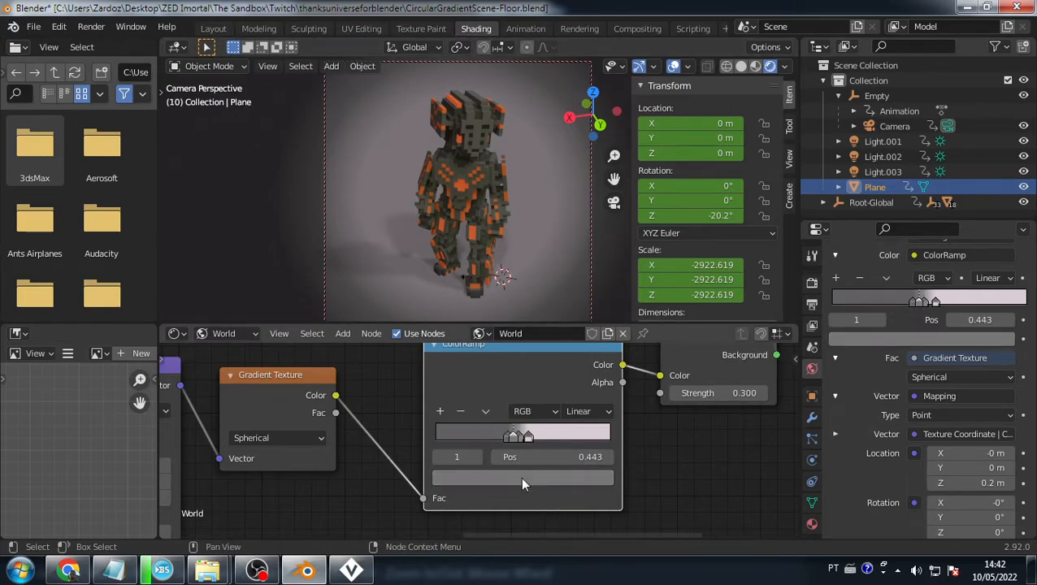
pyautogui.click(521, 478)
pyautogui.moveTo(503, 304); pyautogui.dragTo(492, 344)
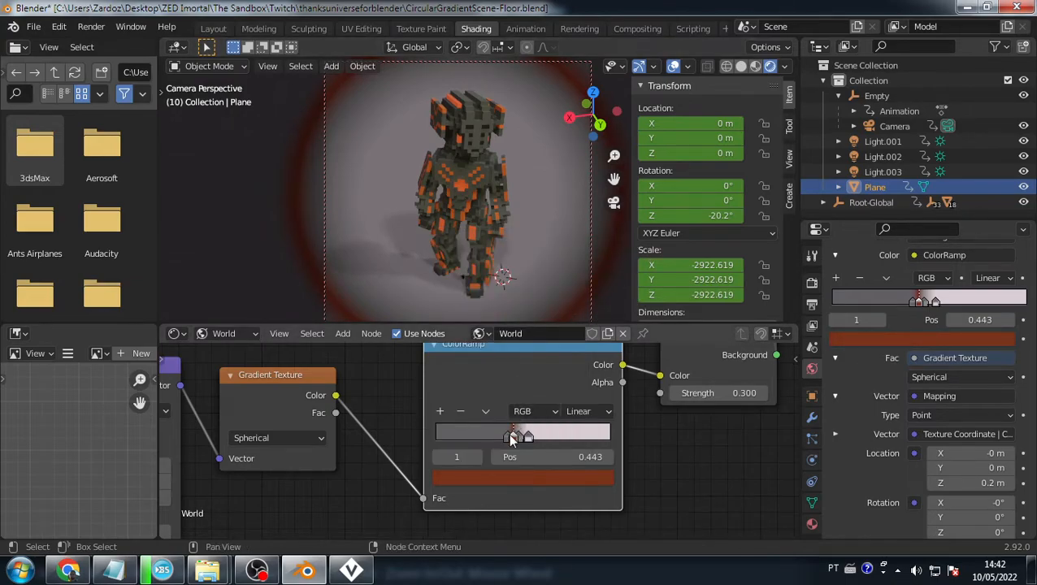
pyautogui.moveTo(506, 436); pyautogui.dragTo(512, 441)
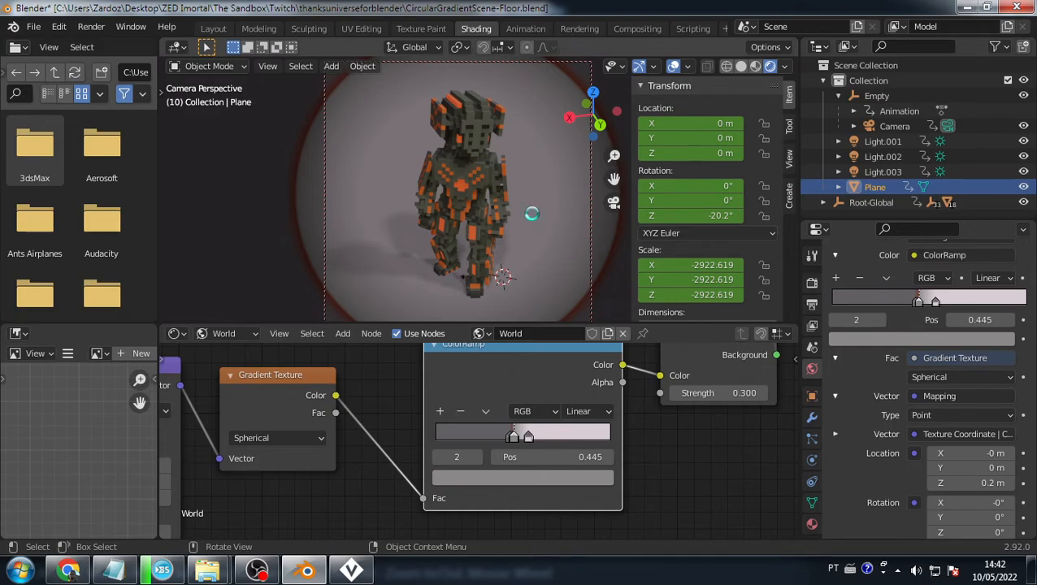
pyautogui.press('F12')
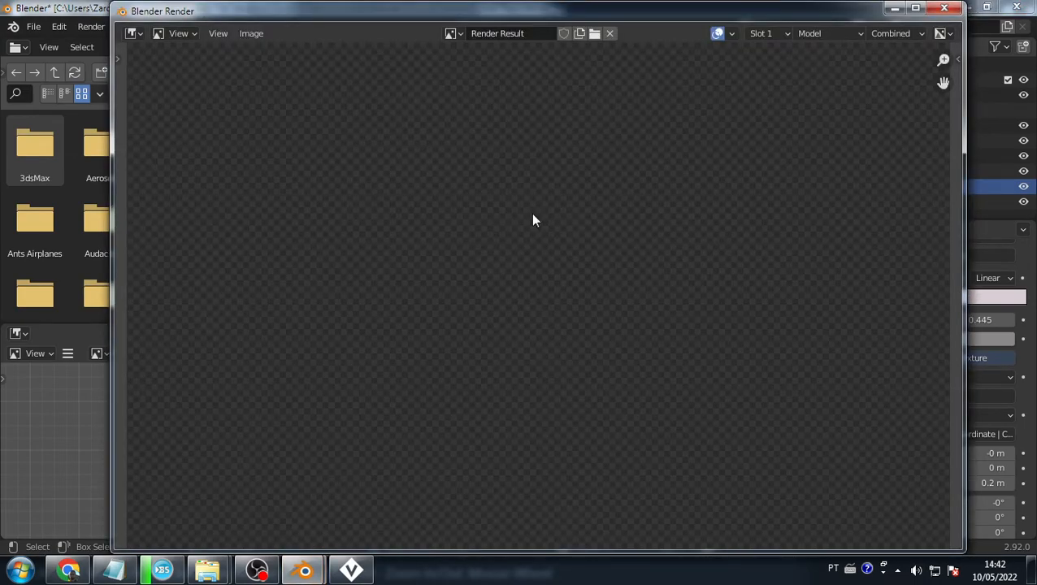
# - Zoom over the Frame 10 render result, then close the render window
pyautogui.scroll(-4, 533, 214)
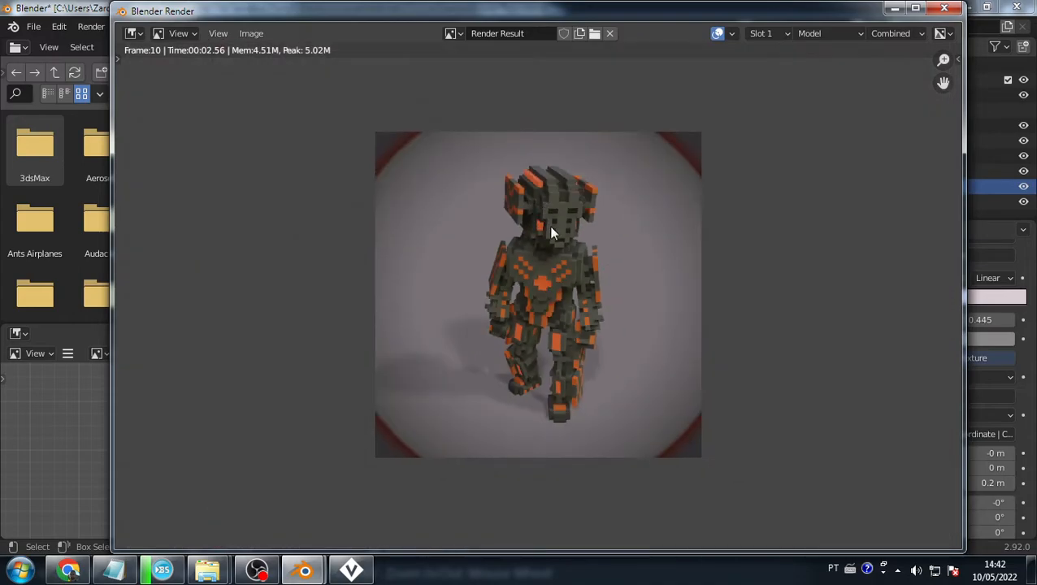
pyautogui.scroll(1, 560, 250)
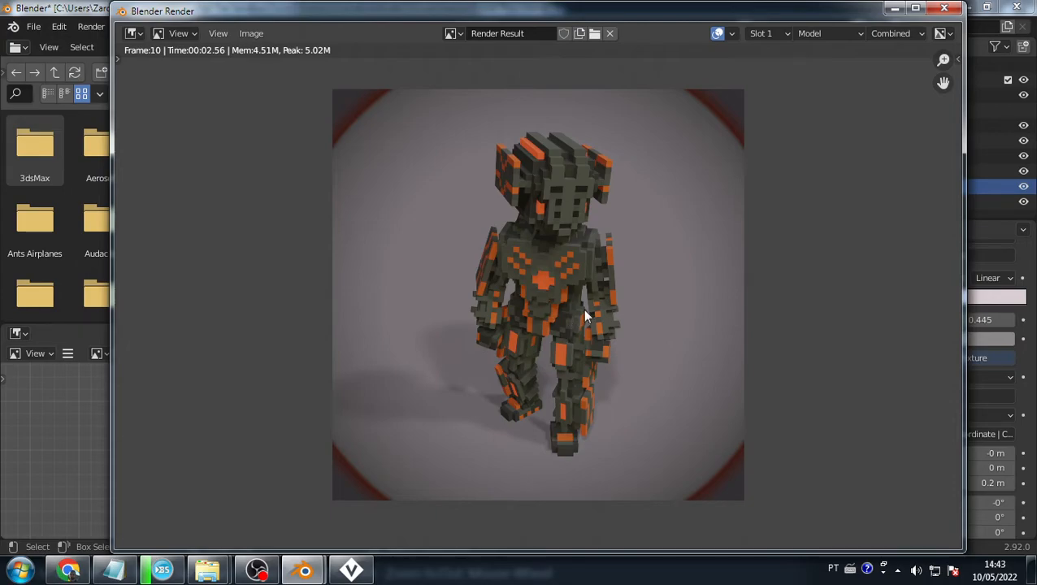
pyautogui.click(944, 8)
# - Orbit the robot, quit Blender with Ctrl+Q leaving the save prompt, and switch to VoxEdit
pyautogui.moveTo(491, 248); pyautogui.dragTo(554, 259, button='middle')
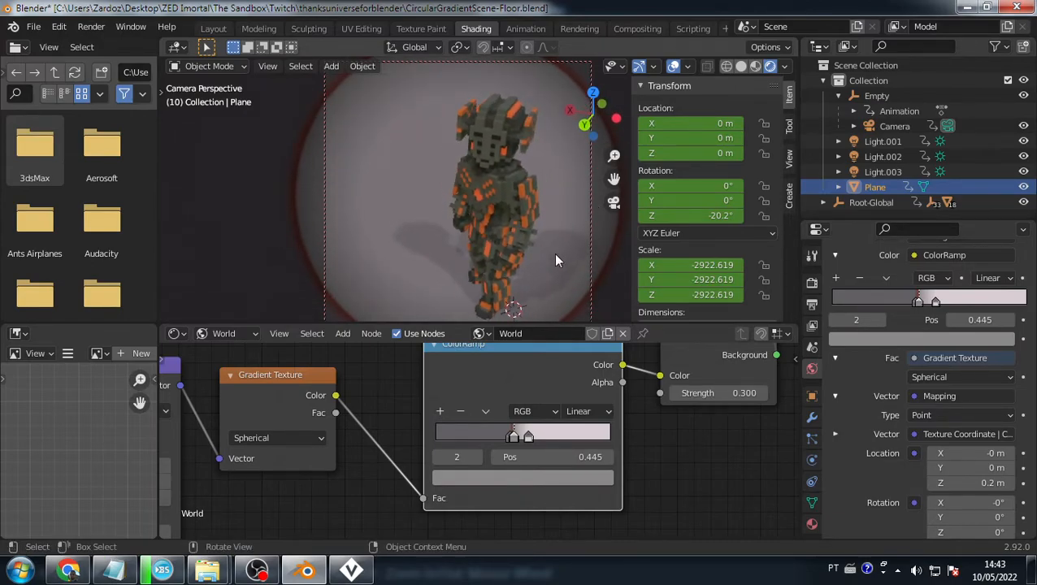
pyautogui.click(31, 25)
pyautogui.hotkey('ctrl', 'q')
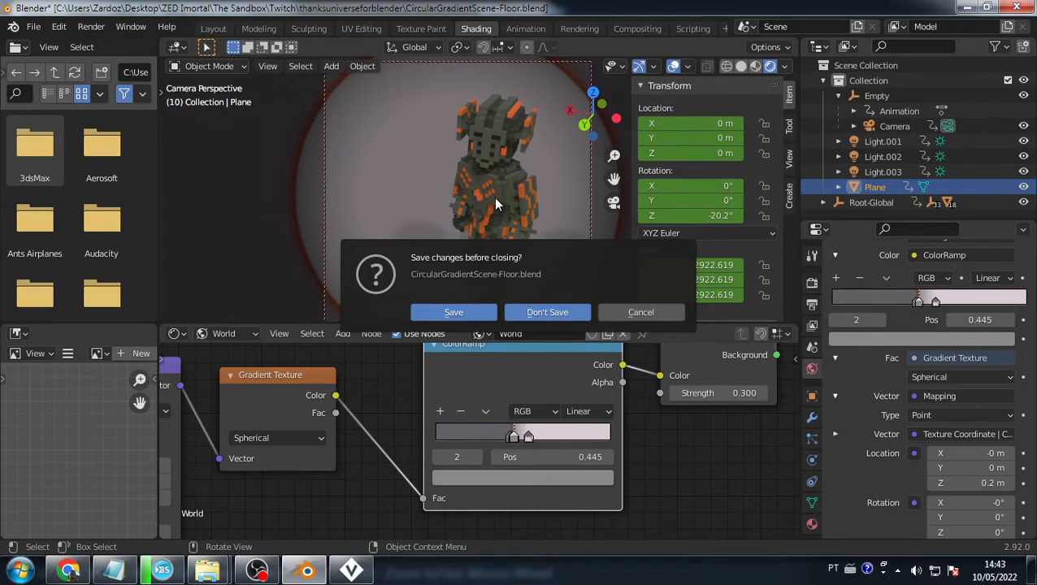
pyautogui.click(353, 573)
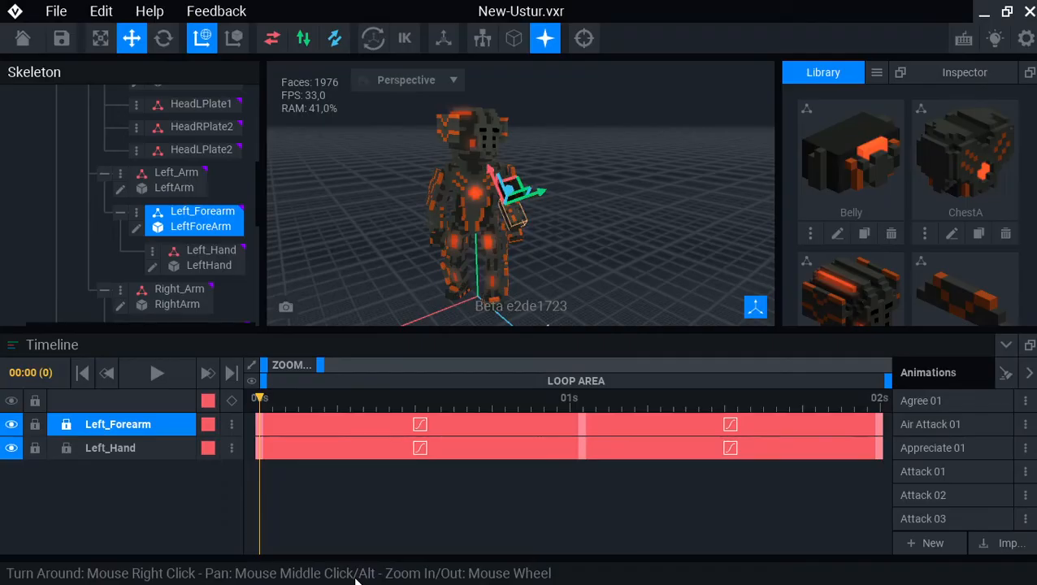
# - Close VoxEdit and bring the streaming software back to the front from the taskbar
pyautogui.click(1029, 14)
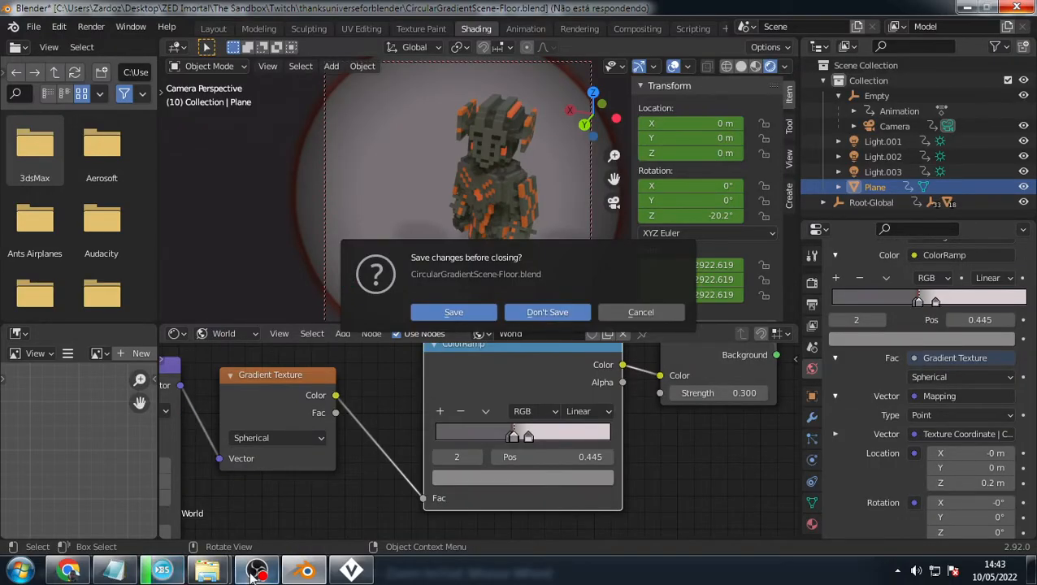
pyautogui.click(255, 571)
# - Leave Blender's save prompt unanswered, glance at the Twitch stream in Chrome, then return to OBS Studio
pyautogui.click(828, 320)
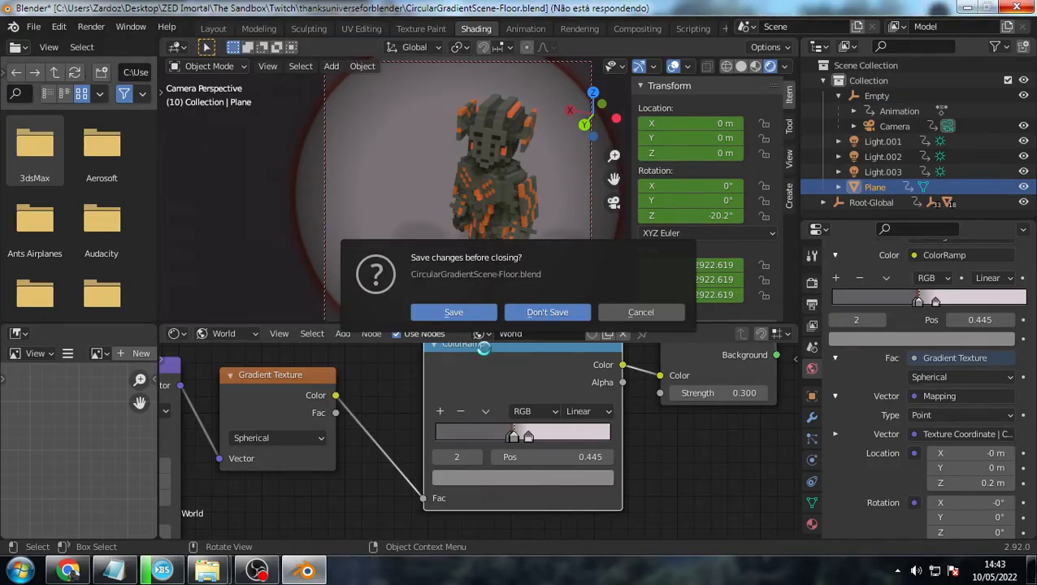
pyautogui.click(61, 572)
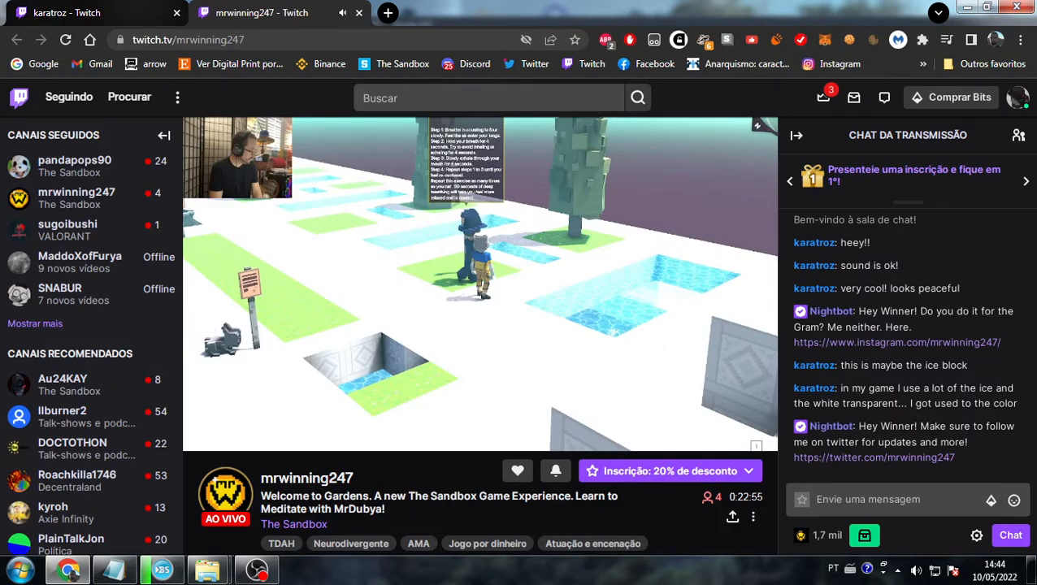
pyautogui.click(257, 570)
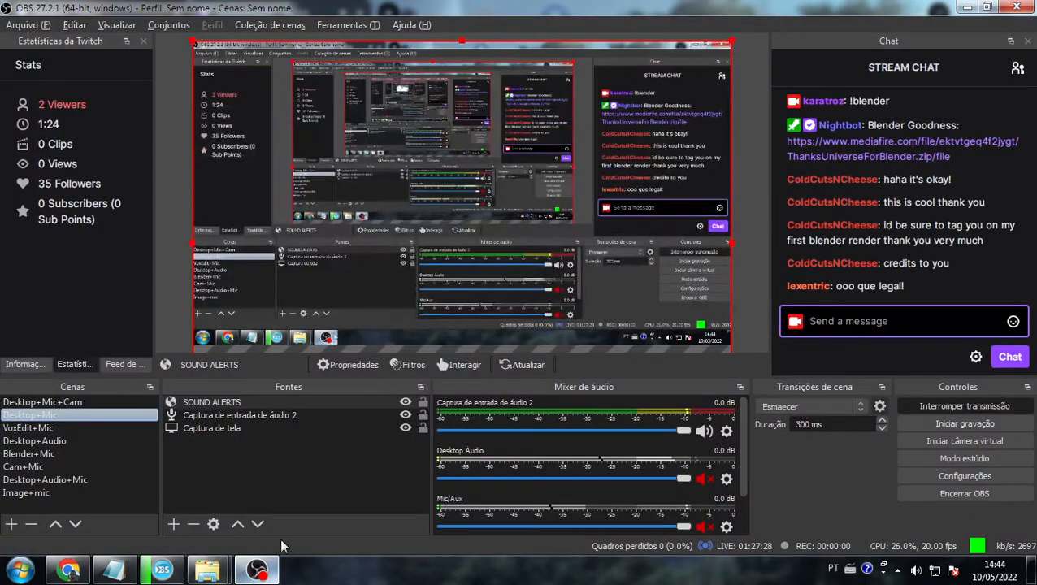
# - Click into the OBS chat's Send a message box and the Chat Identity button while Blender quits
pyautogui.click(907, 325)
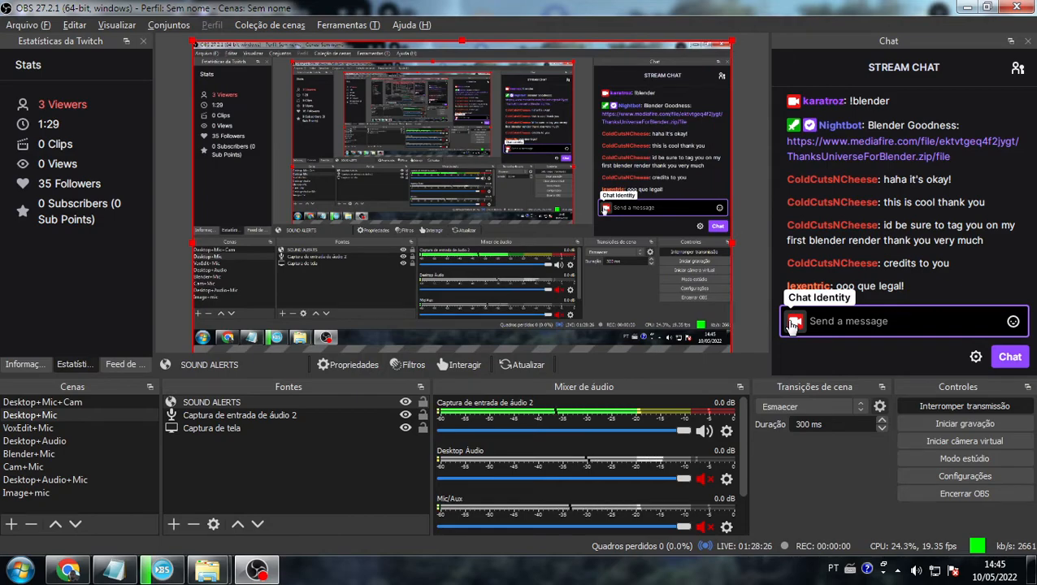
pyautogui.click(791, 326)
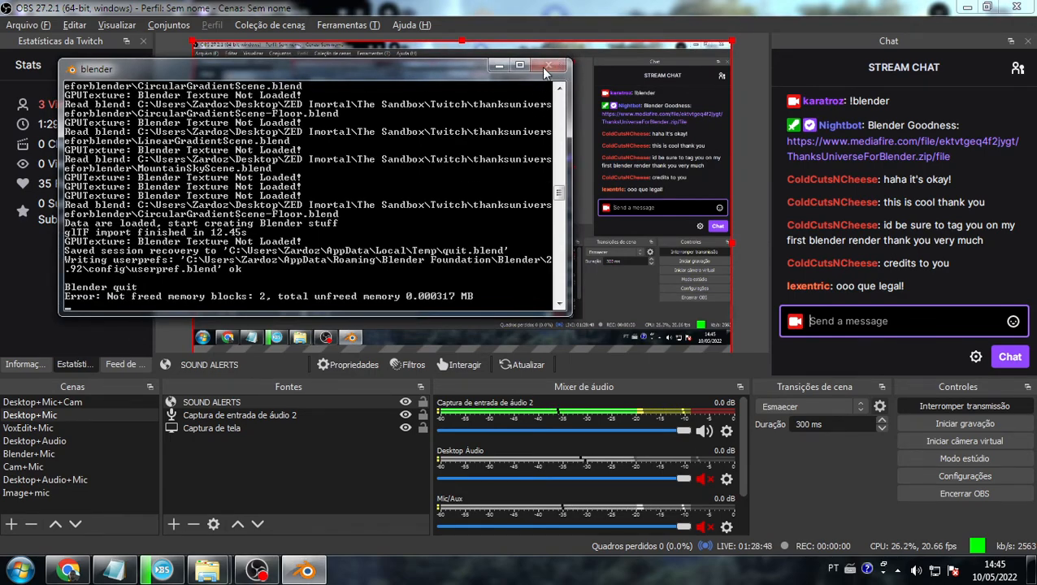
# - Drag Blender's leftover console window down the screen, out of the way of OBS Studio
pyautogui.moveTo(466, 71); pyautogui.dragTo(467, 95)
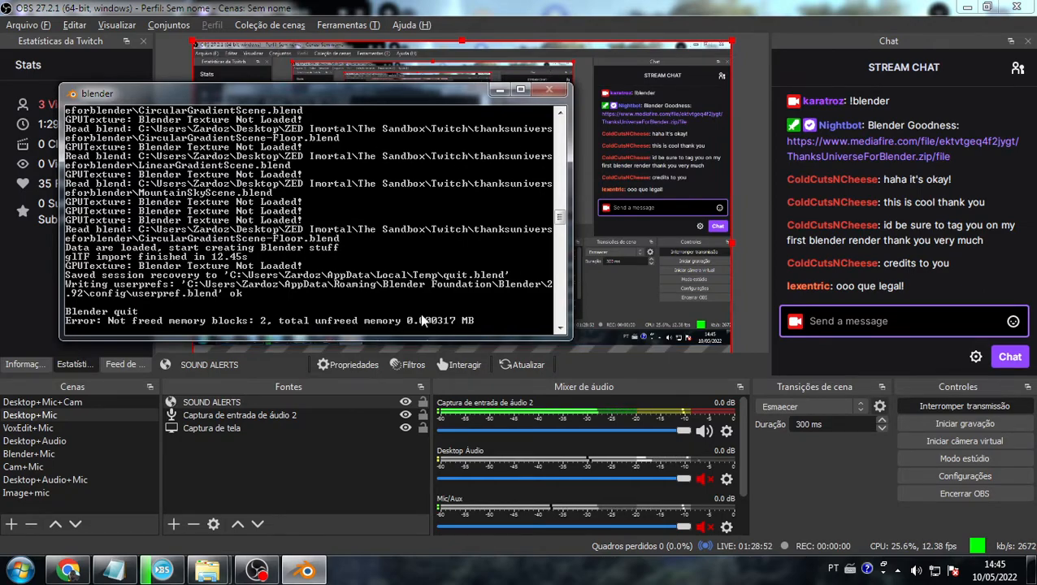
pyautogui.click(286, 415)
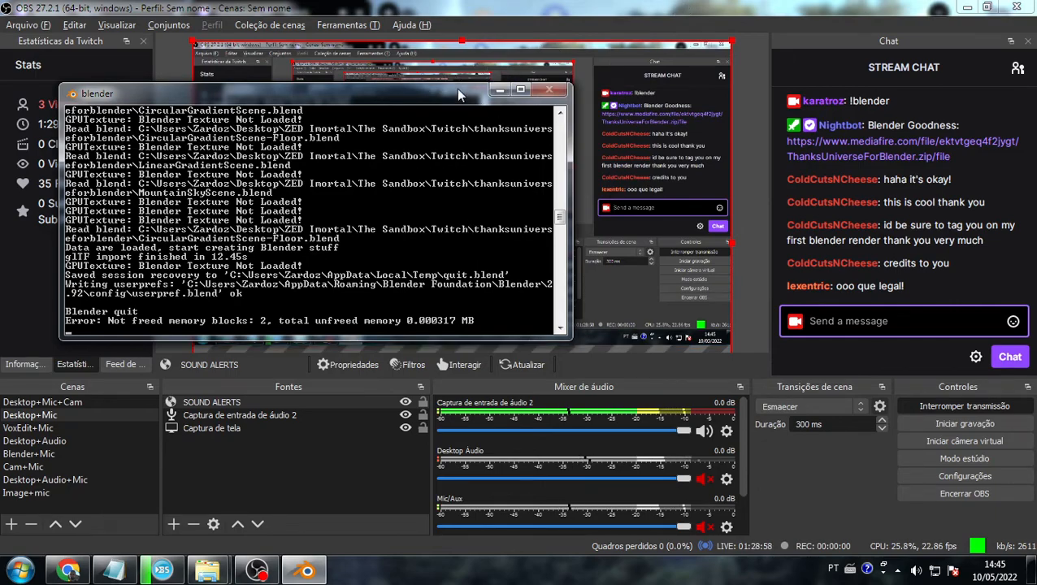
pyautogui.moveTo(458, 90); pyautogui.dragTo(463, 181)
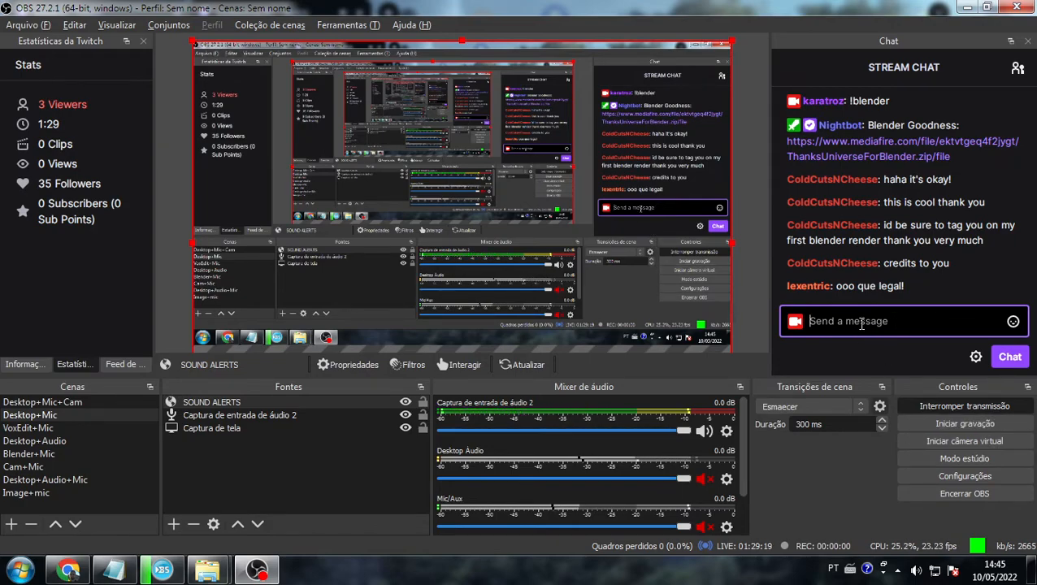
# - Send !twitter and !instagram in stream chat, resending after the misspelled !intagram
pyautogui.write('!twi')
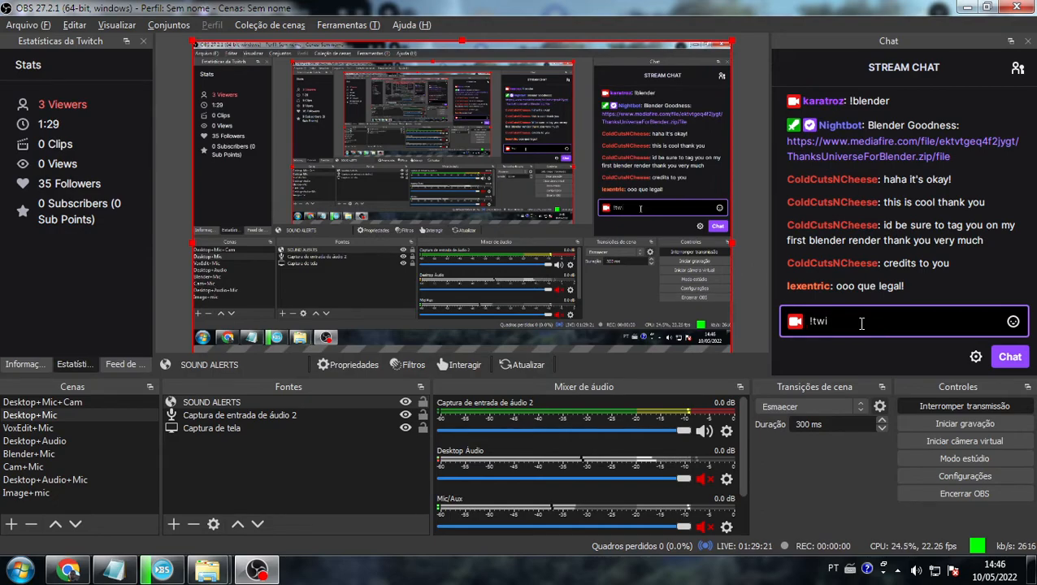
pyautogui.write('tter')
pyautogui.press('Return')
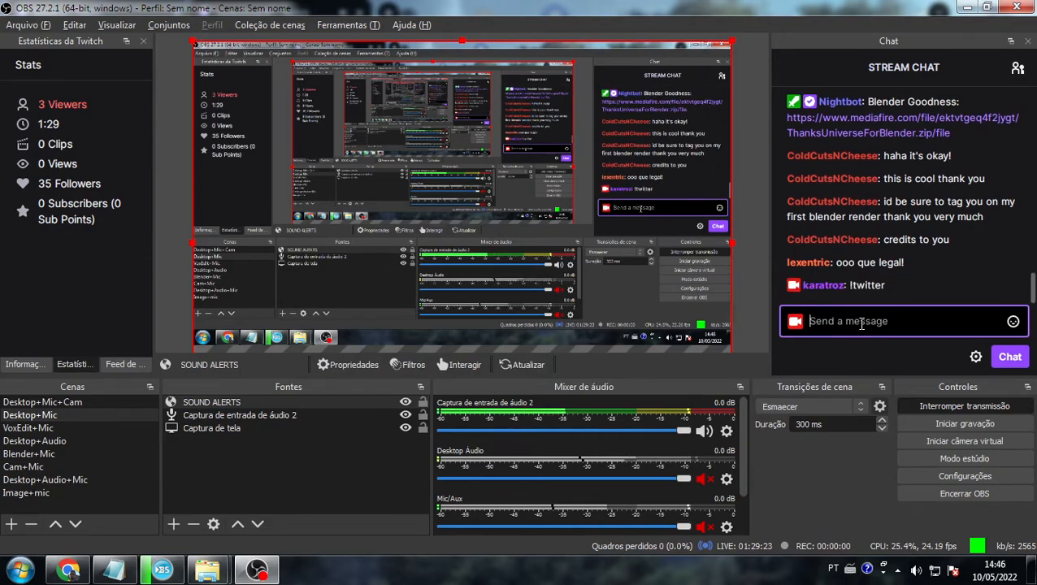
pyautogui.write('!')
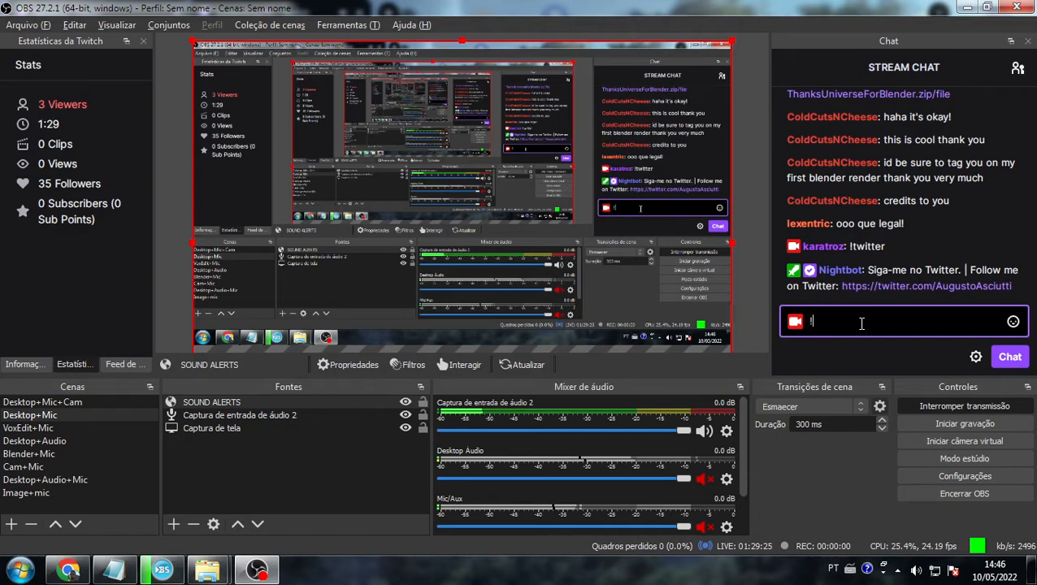
pyautogui.write('intagram')
pyautogui.press('Return')
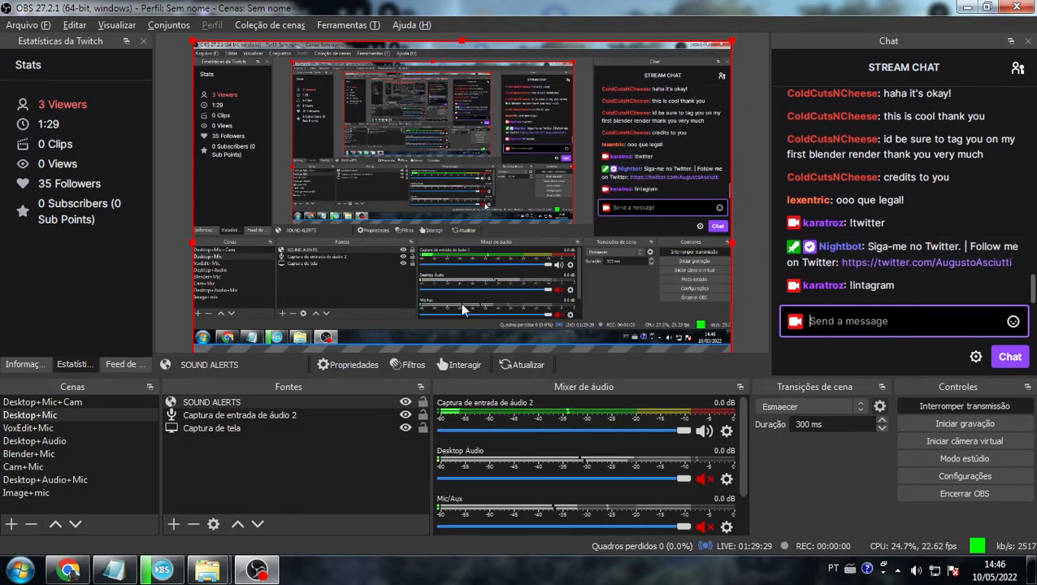
pyautogui.write('!ins')
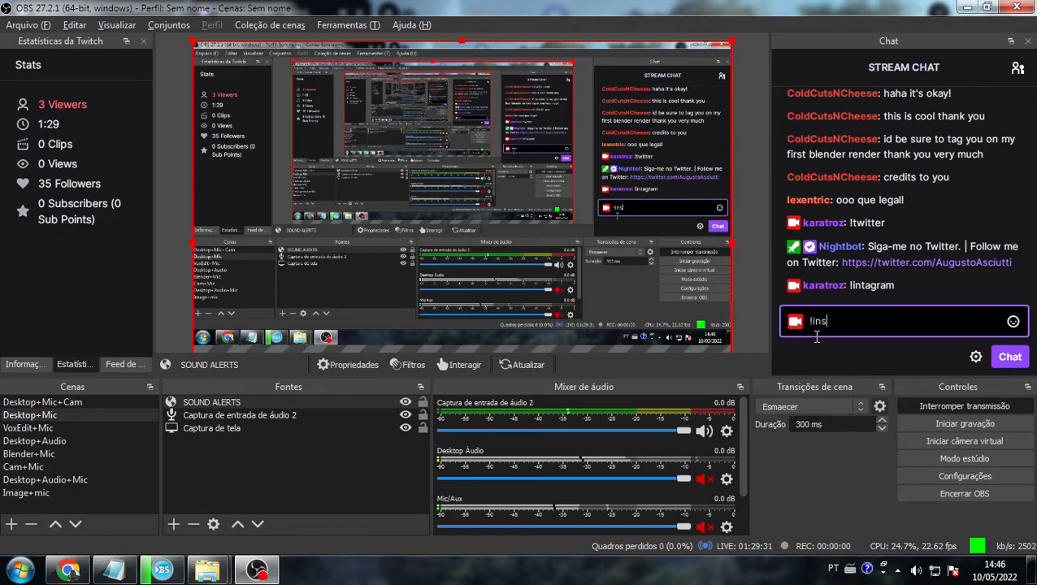
pyautogui.write('tagram')
pyautogui.press('Return')
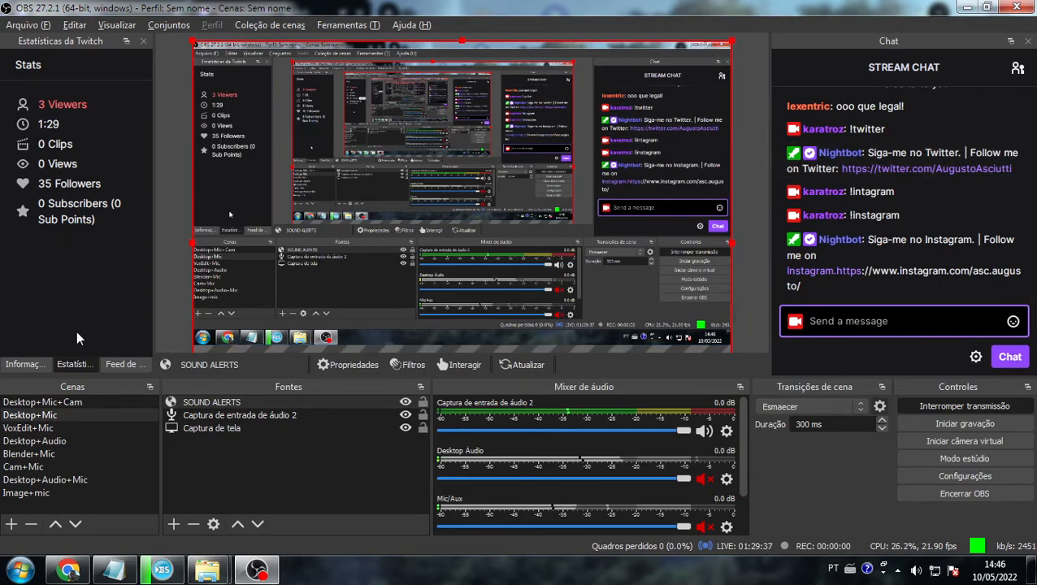
# - Check the Activity Feed and Stats tabs, then bring the Twitch page in Chrome forward
pyautogui.click(109, 363)
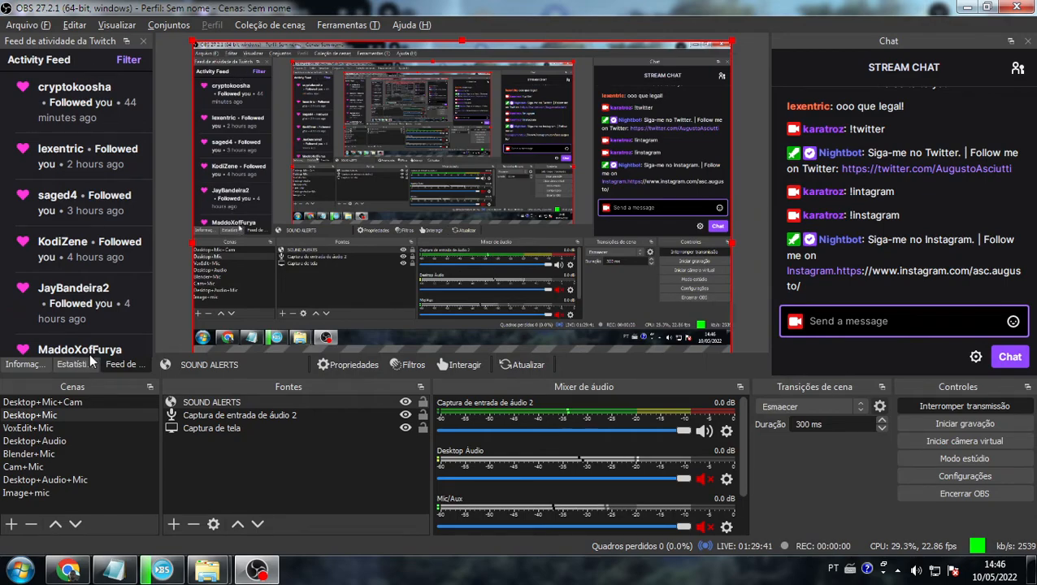
pyautogui.click(71, 365)
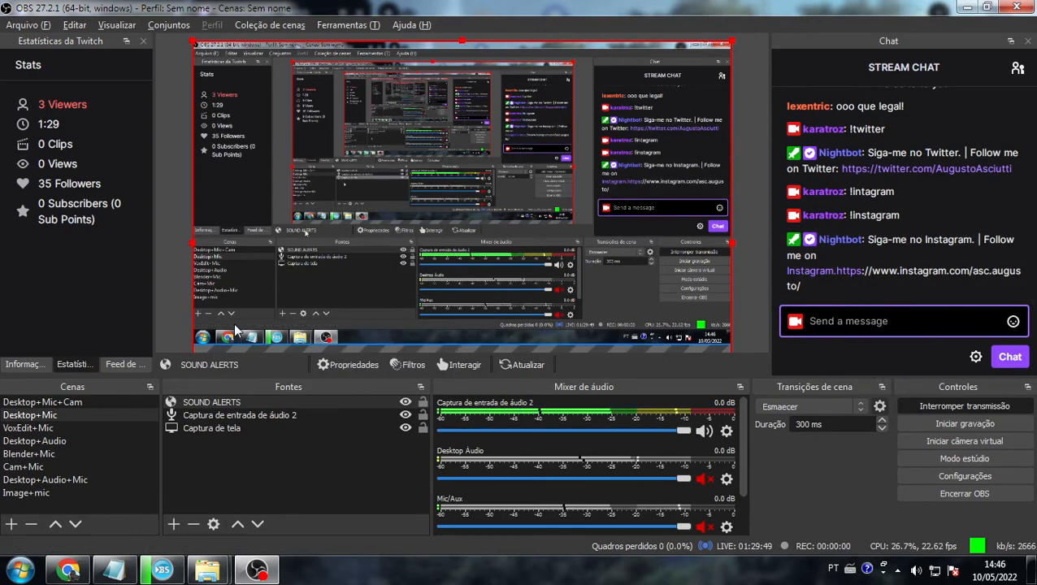
pyautogui.click(69, 571)
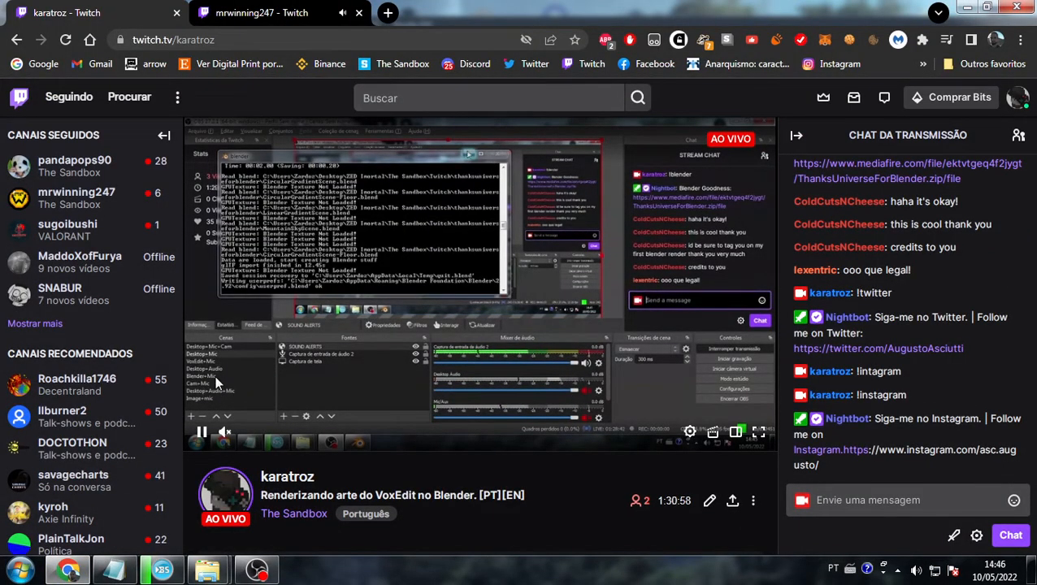
# - Look in on the other channel's Twitch tab, return to your own stream's tab, then switch back to OBS
pyautogui.click(261, 12)
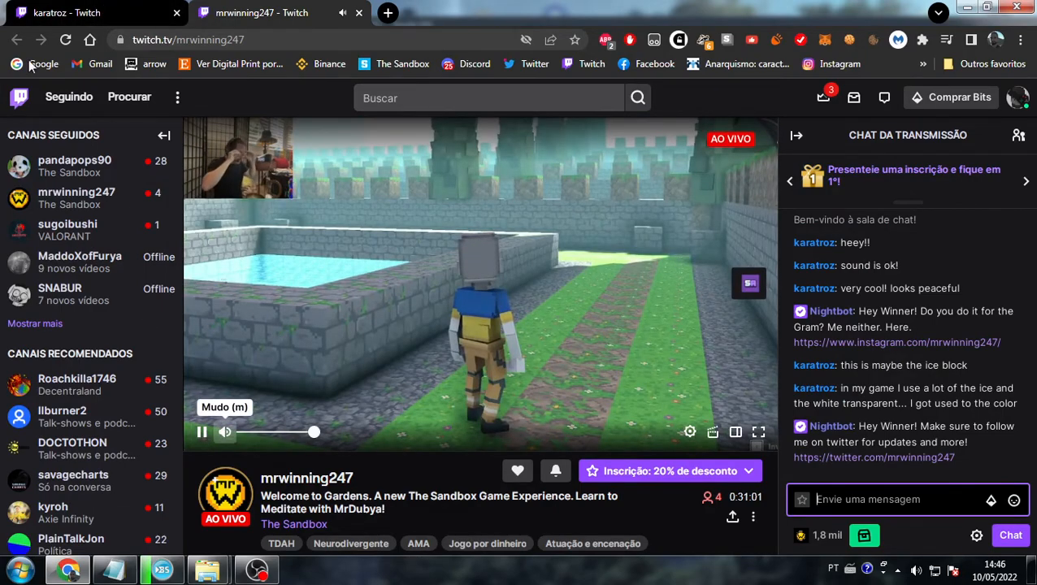
pyautogui.click(47, 9)
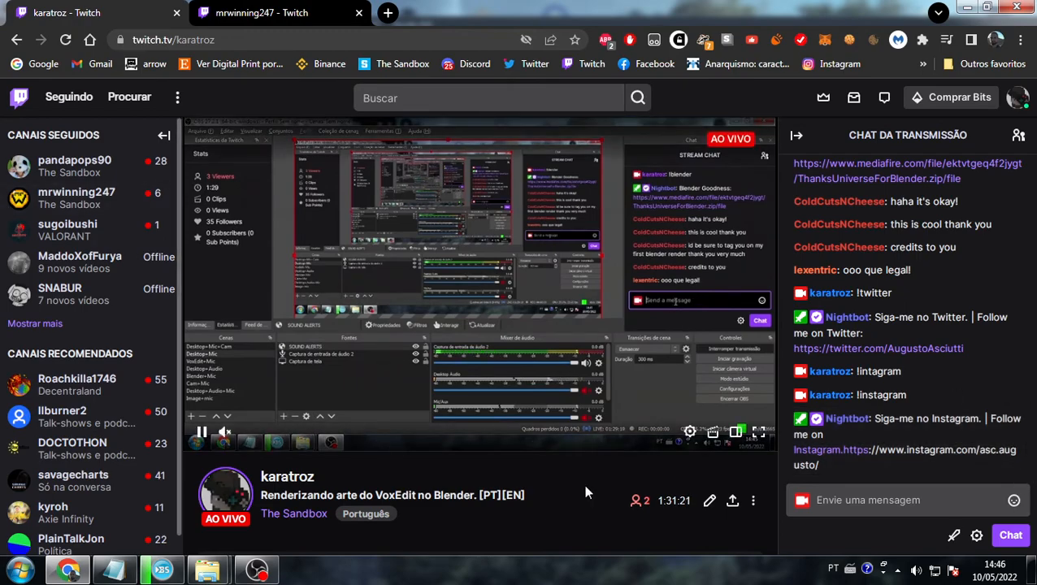
pyautogui.click(257, 569)
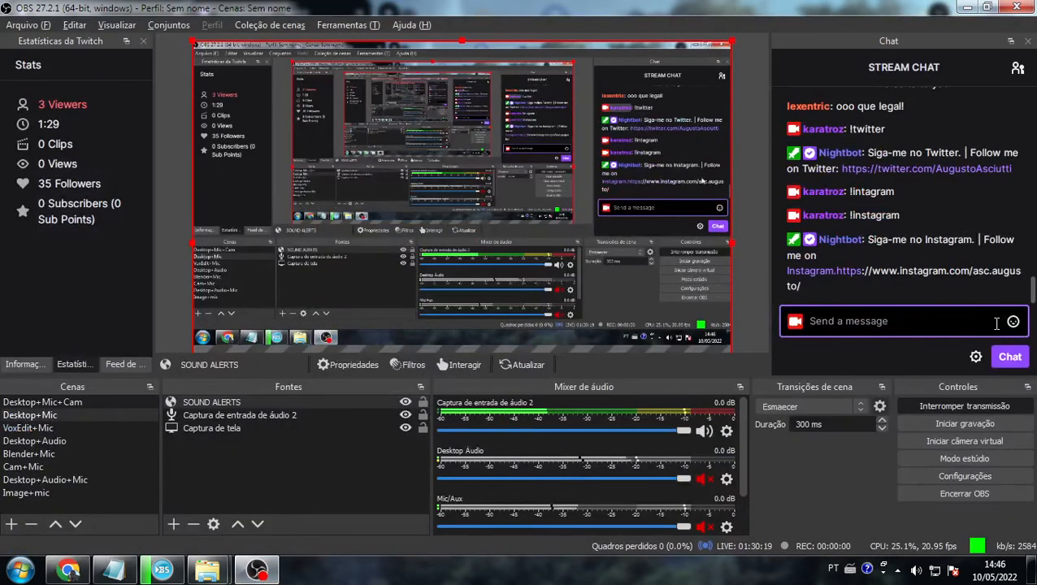